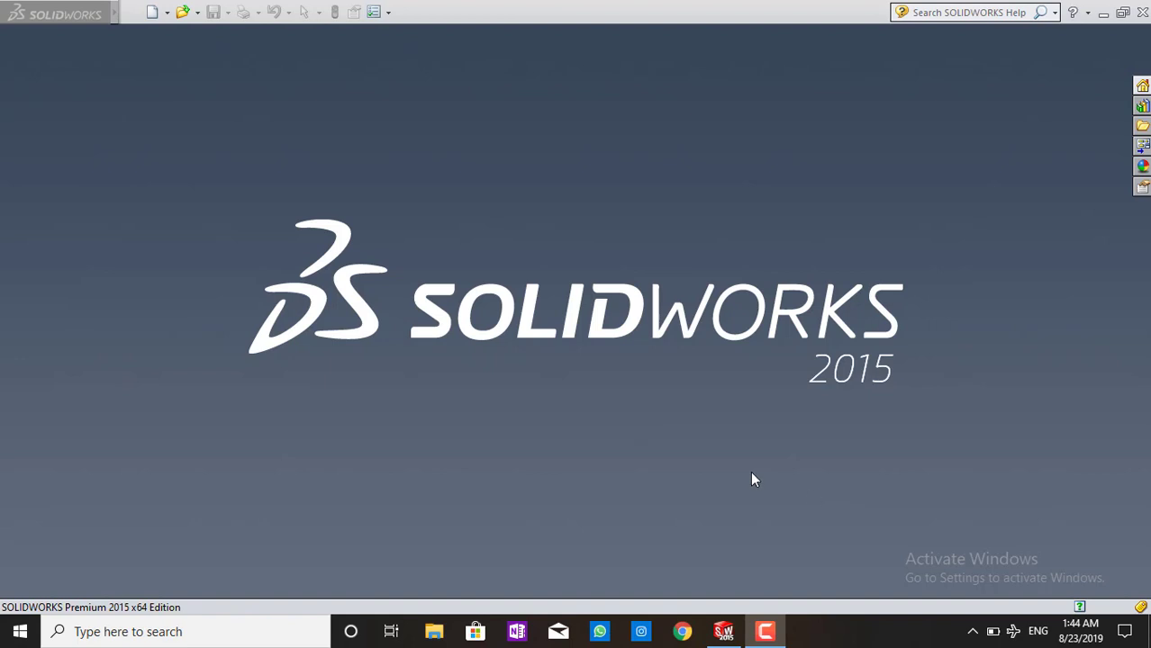
- Create a new blank part document, Part2, from the New SOLIDWORKS Document dialog
{"action": "left_click", "coordinate": [166, 13]}
{"action": "left_click", "coordinate": [168, 31]}
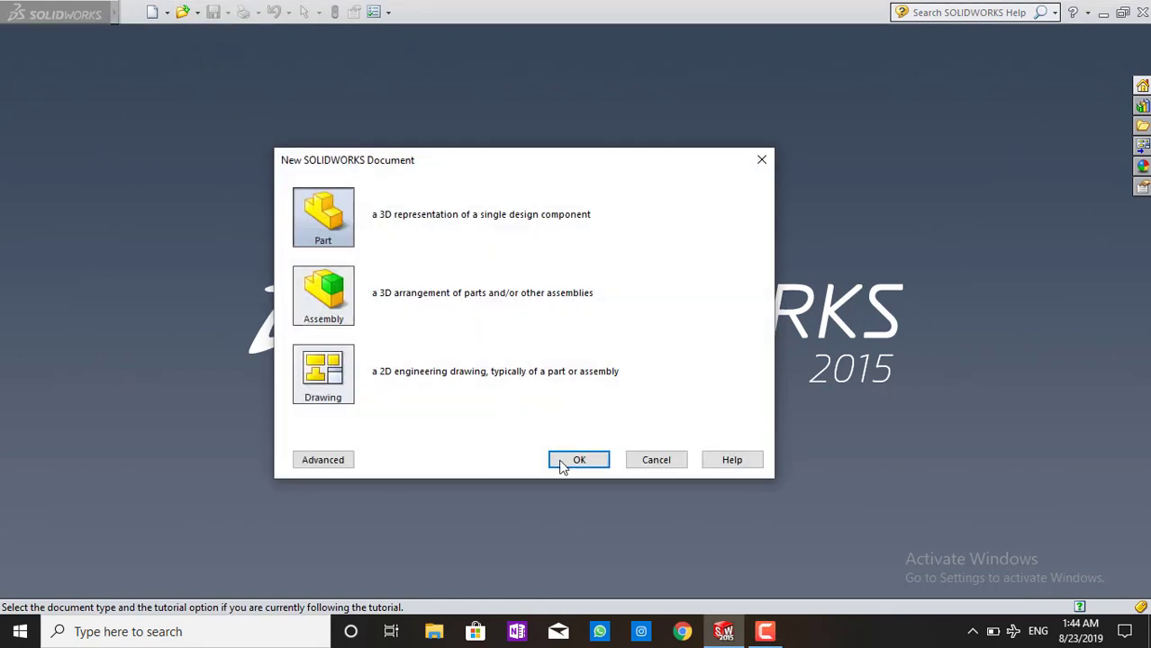
{"action": "left_click", "coordinate": [561, 462]}
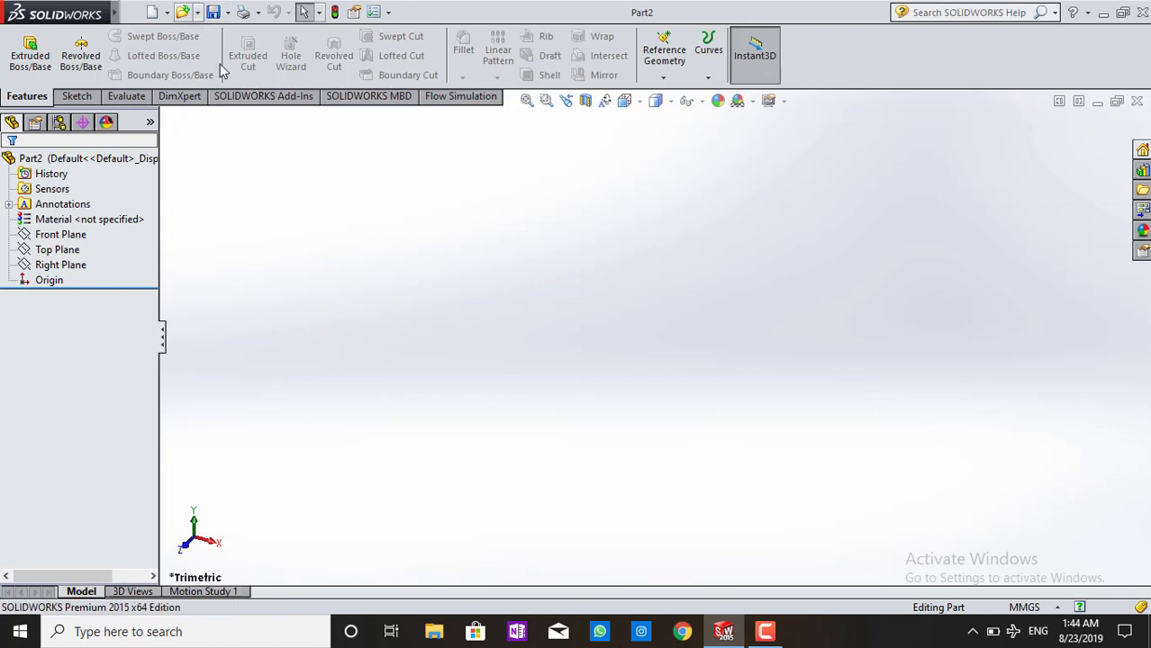
{"action": "left_click", "coordinate": [195, 12]}
{"action": "mouse_move", "coordinate": [230, 11]}
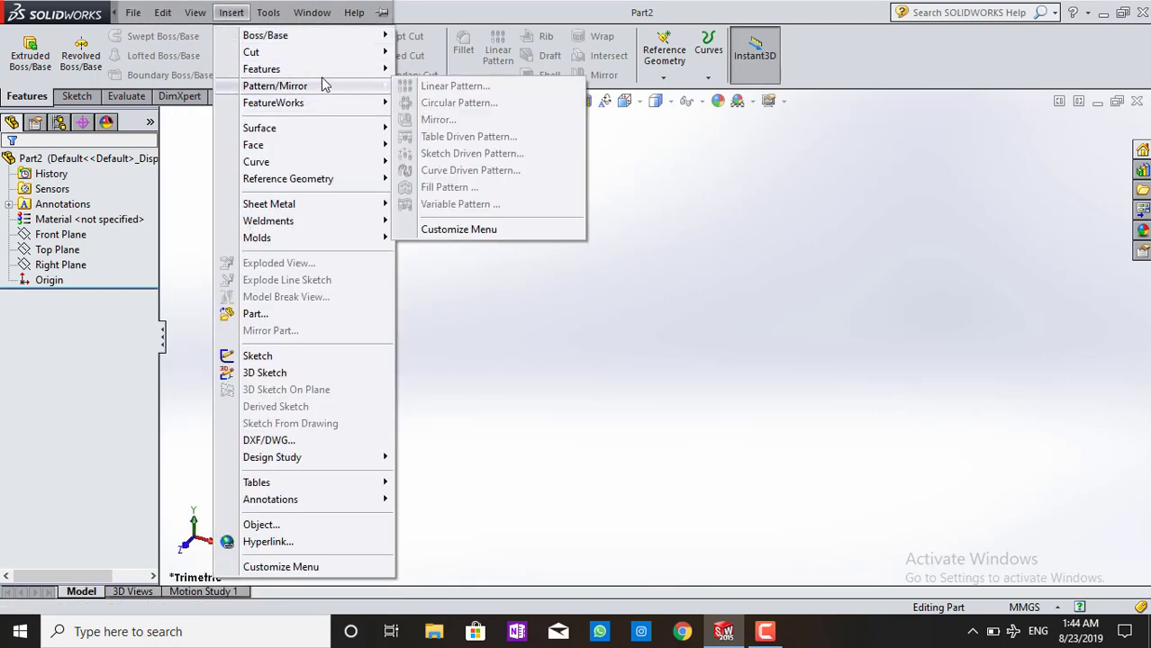
{"action": "mouse_move", "coordinate": [263, 69]}
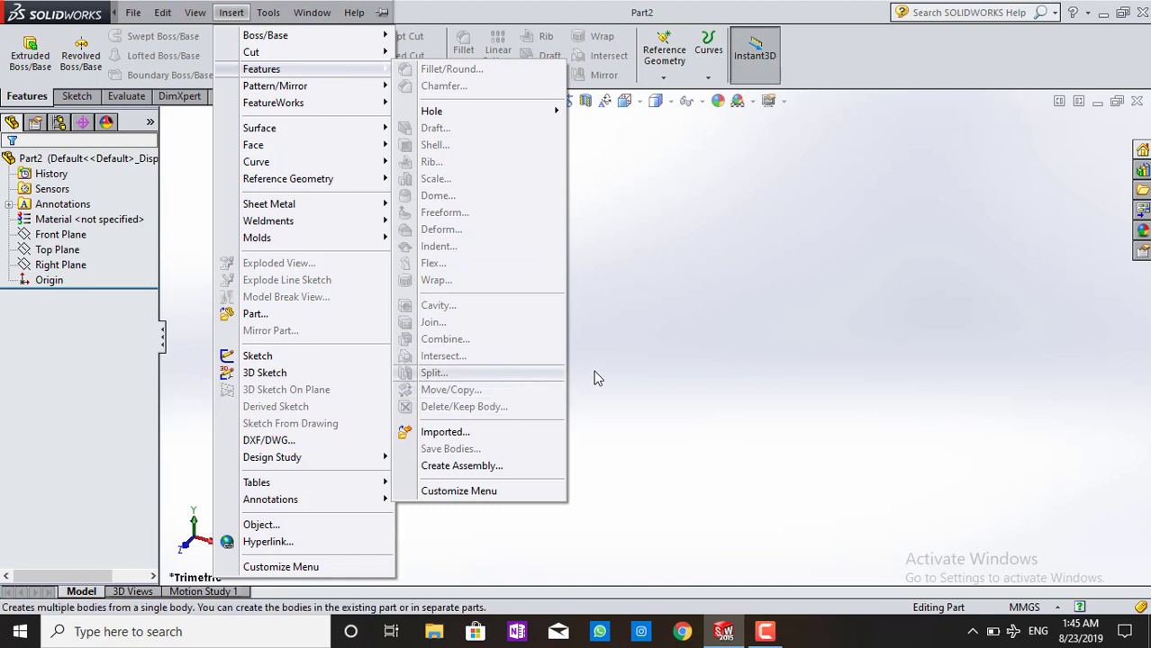
{"action": "left_click", "coordinate": [590, 120]}
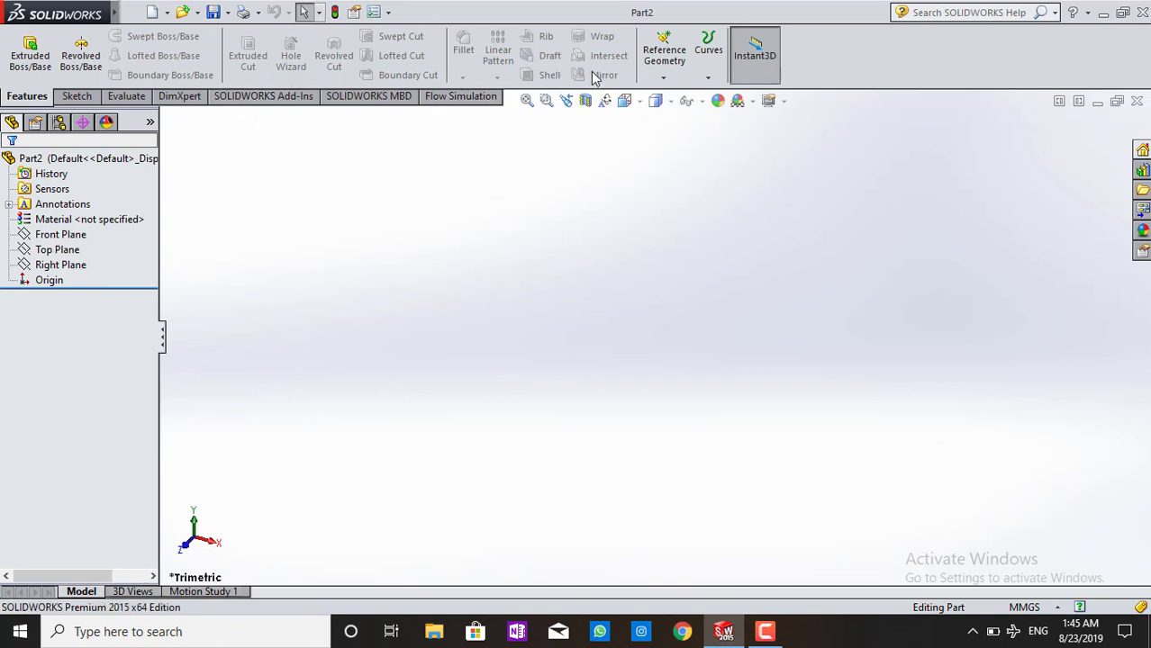
- Sketch a centerpoint straight slot at the origin on the Top Plane and extrude it 10 mm
{"action": "left_click", "coordinate": [56, 249]}
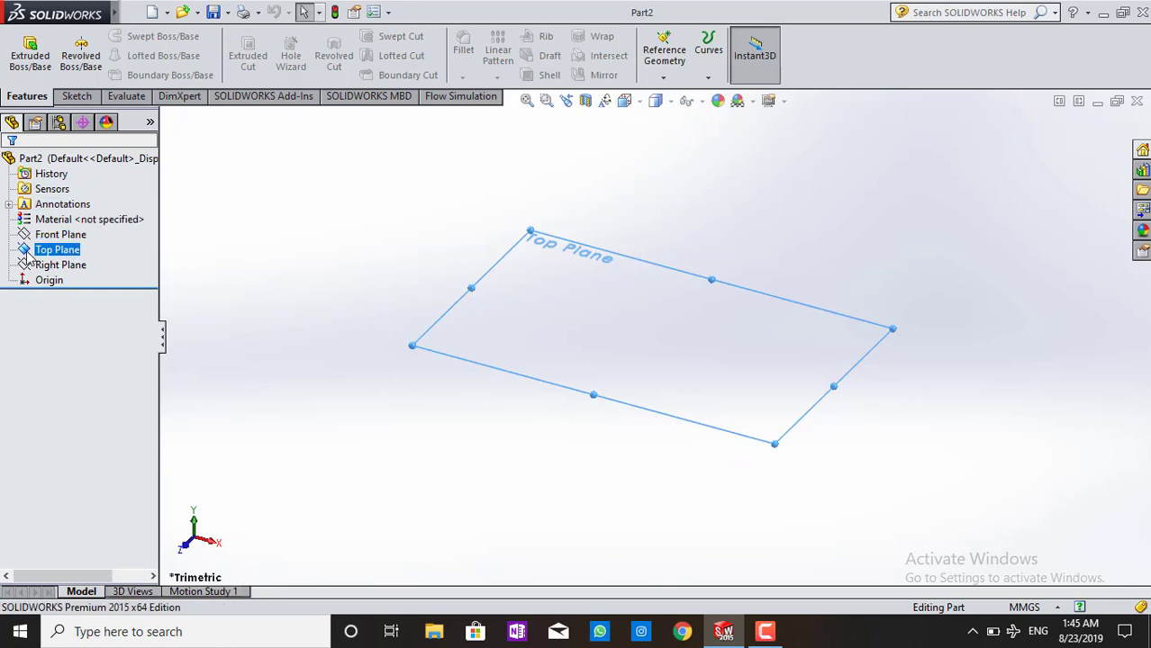
{"action": "left_click", "coordinate": [26, 252]}
{"action": "left_click", "coordinate": [43, 227]}
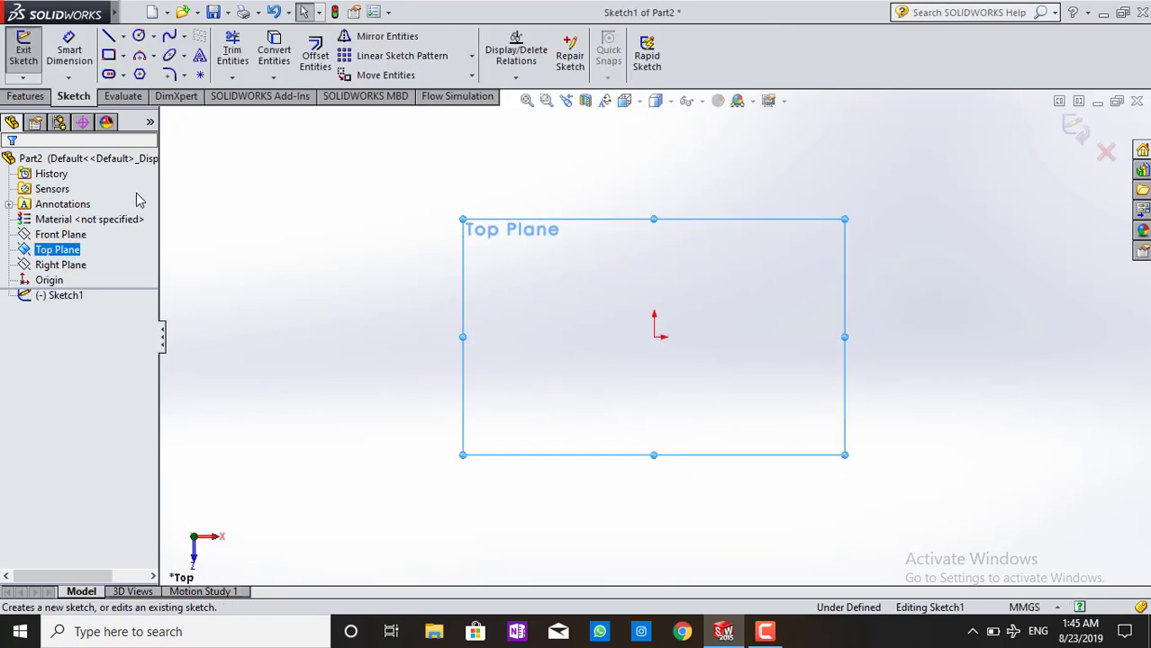
{"action": "left_click", "coordinate": [124, 74]}
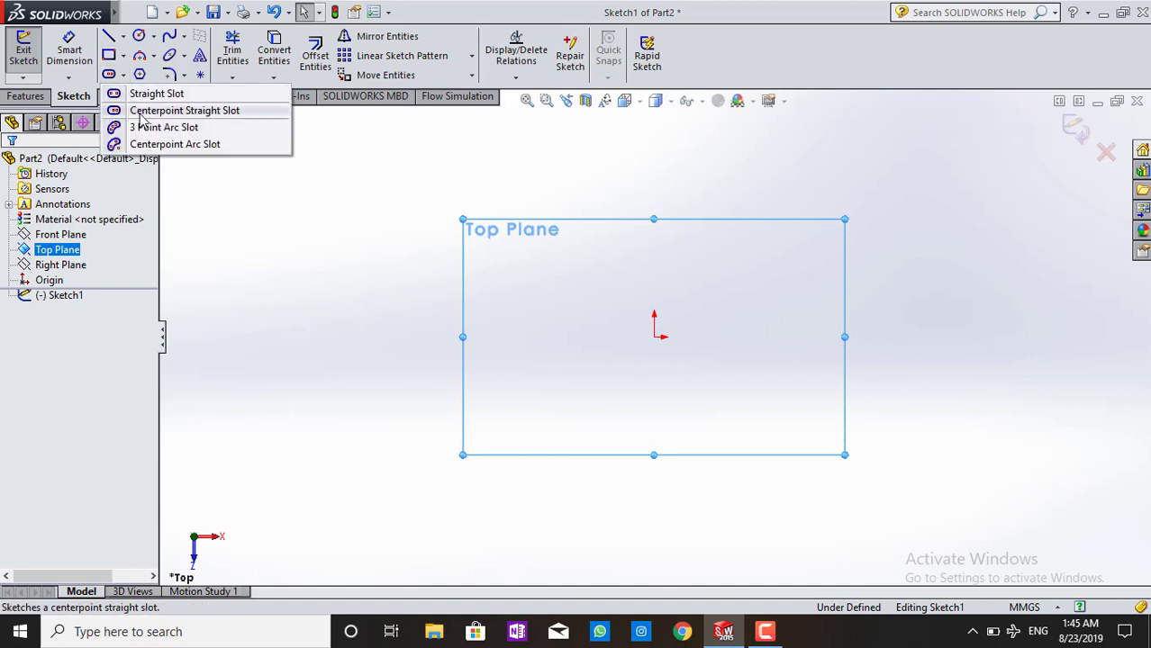
{"action": "left_click", "coordinate": [139, 111]}
{"action": "left_click", "coordinate": [653, 337]}
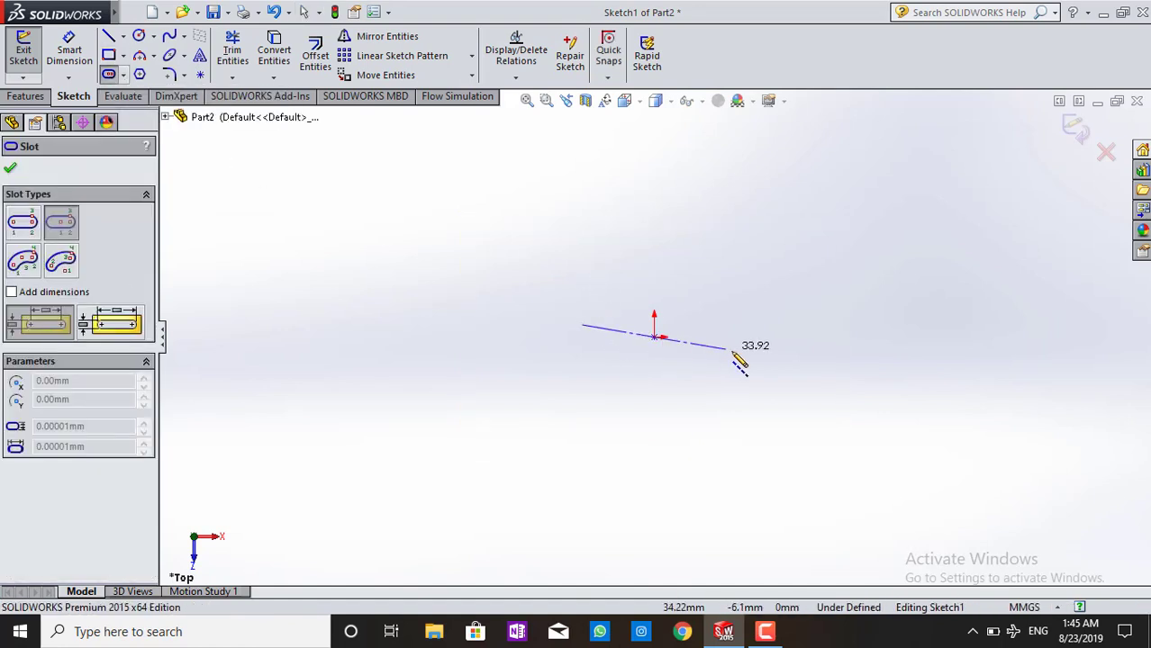
{"action": "left_click", "coordinate": [790, 362]}
{"action": "left_click", "coordinate": [789, 378]}
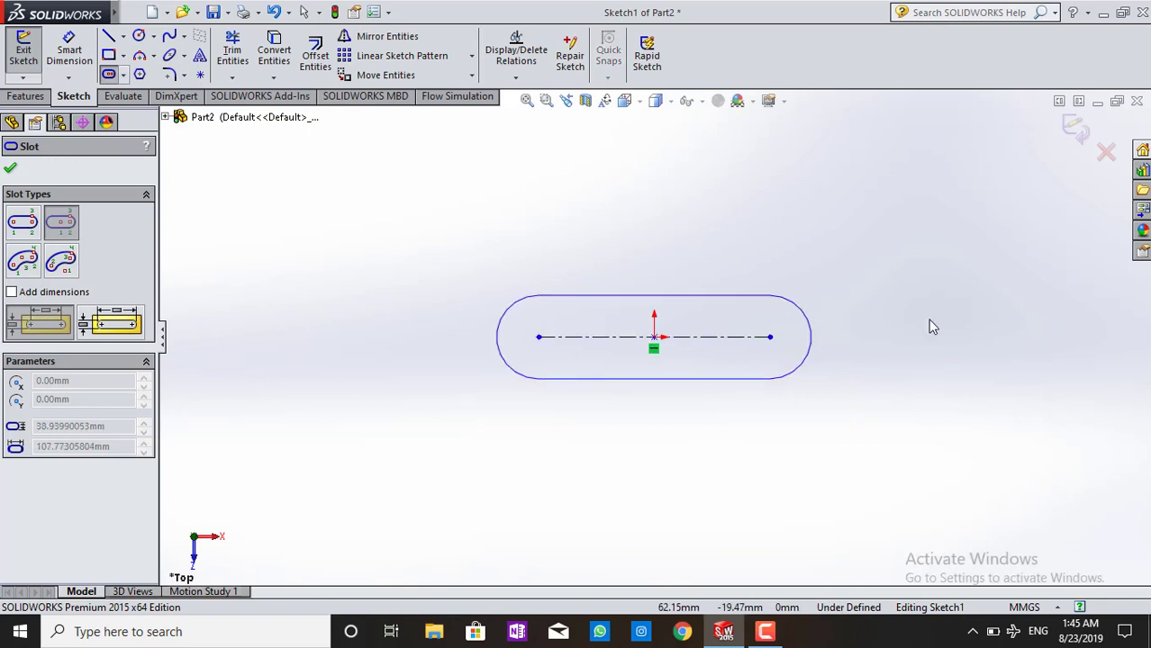
{"action": "left_click", "coordinate": [9, 168]}
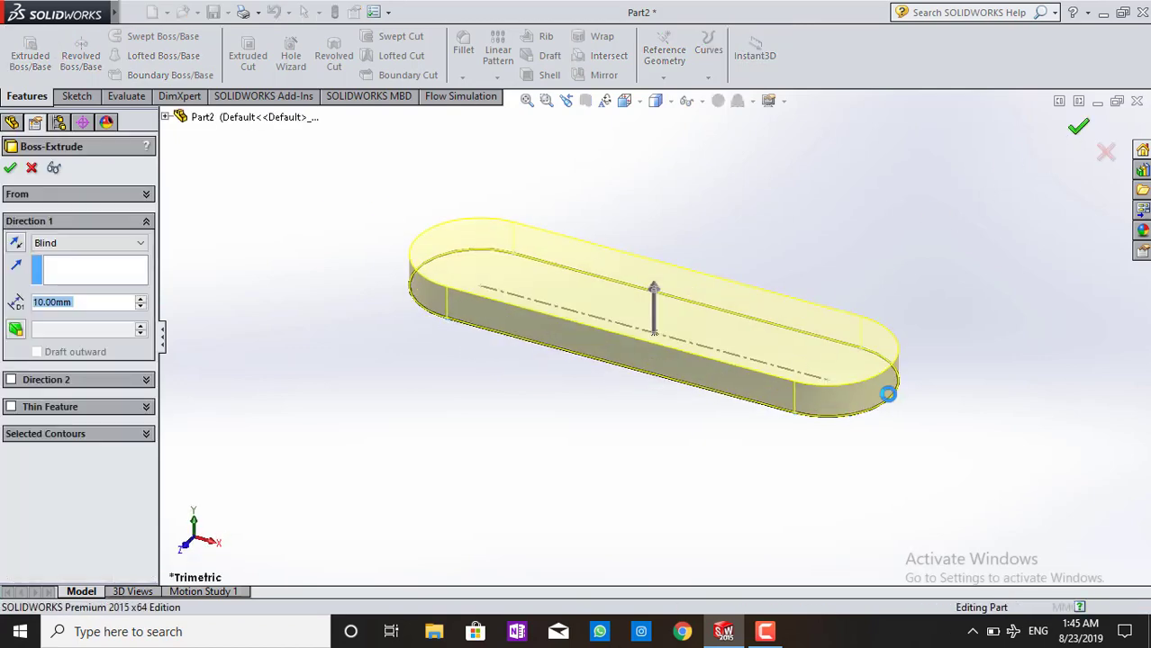
{"action": "left_click", "coordinate": [1078, 126]}
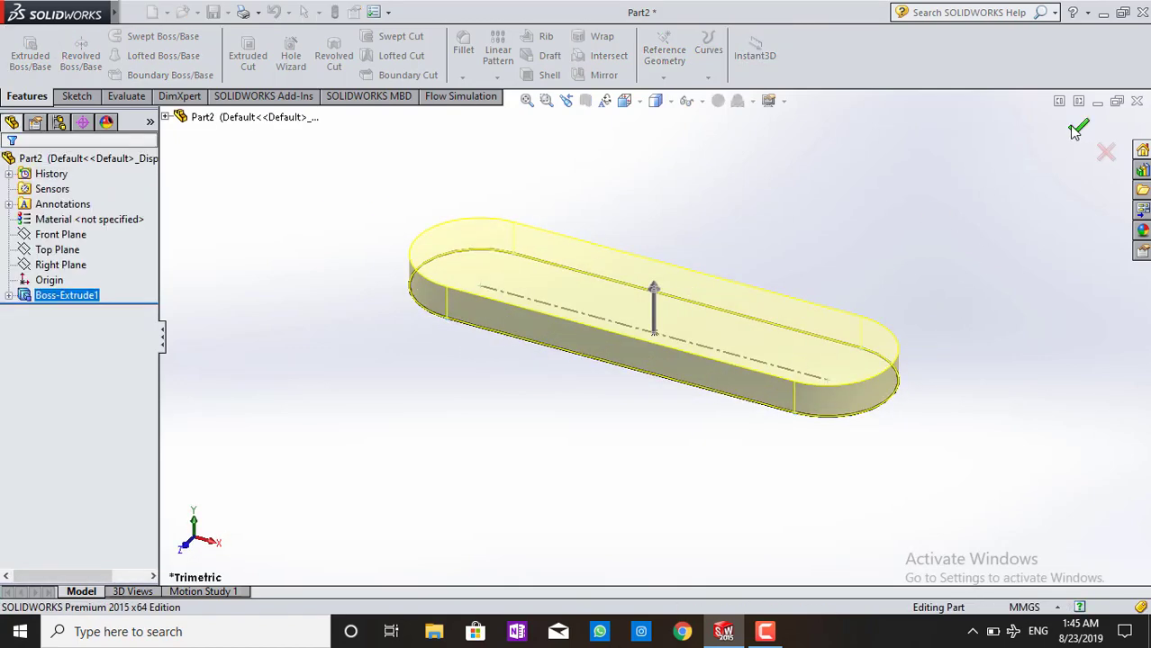
{"action": "left_click", "coordinate": [668, 320]}
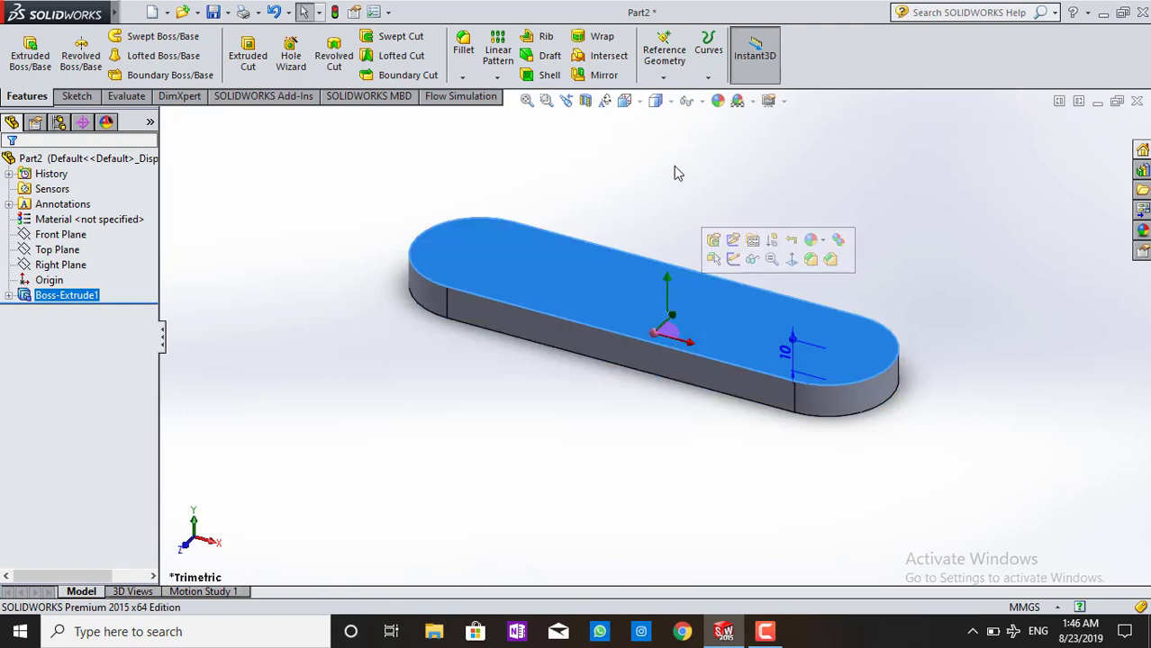
- Apply a dark blue appearance to the whole part instead of only the top face
{"action": "left_click", "coordinate": [718, 101]}
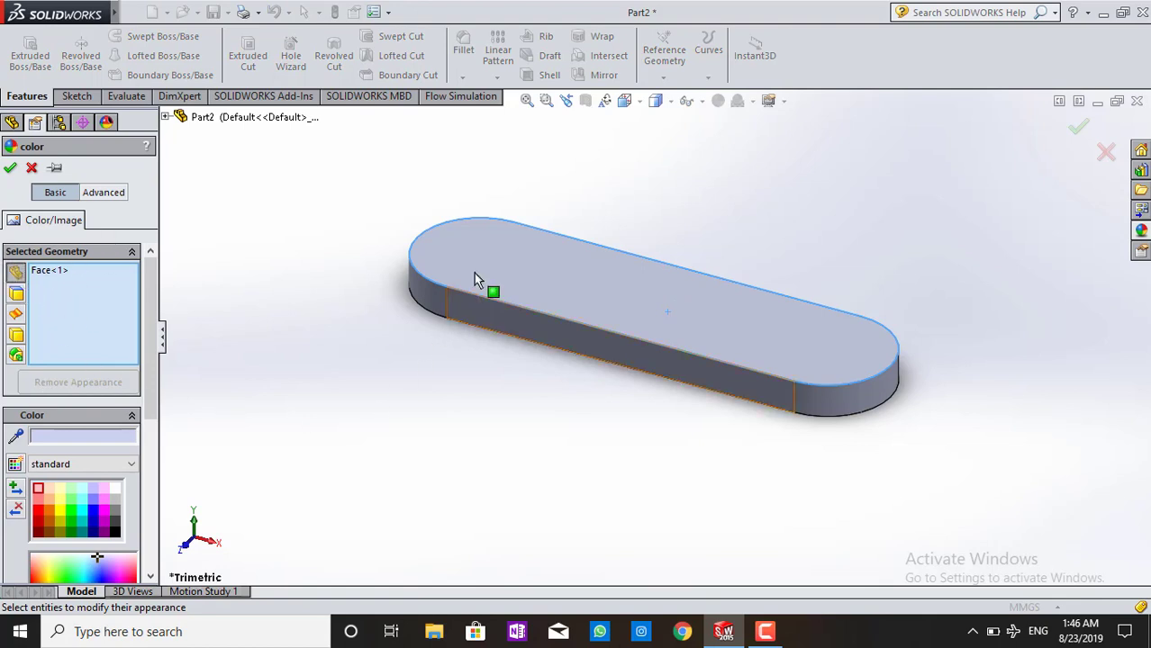
{"action": "right_click", "coordinate": [45, 268]}
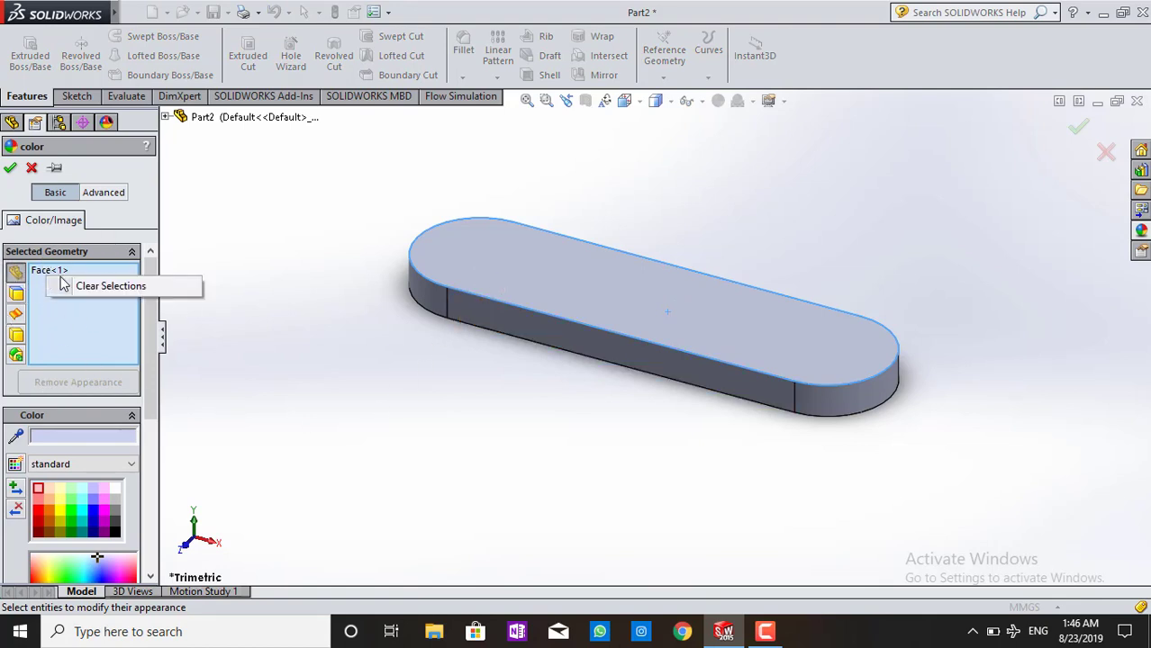
{"action": "left_click", "coordinate": [72, 286]}
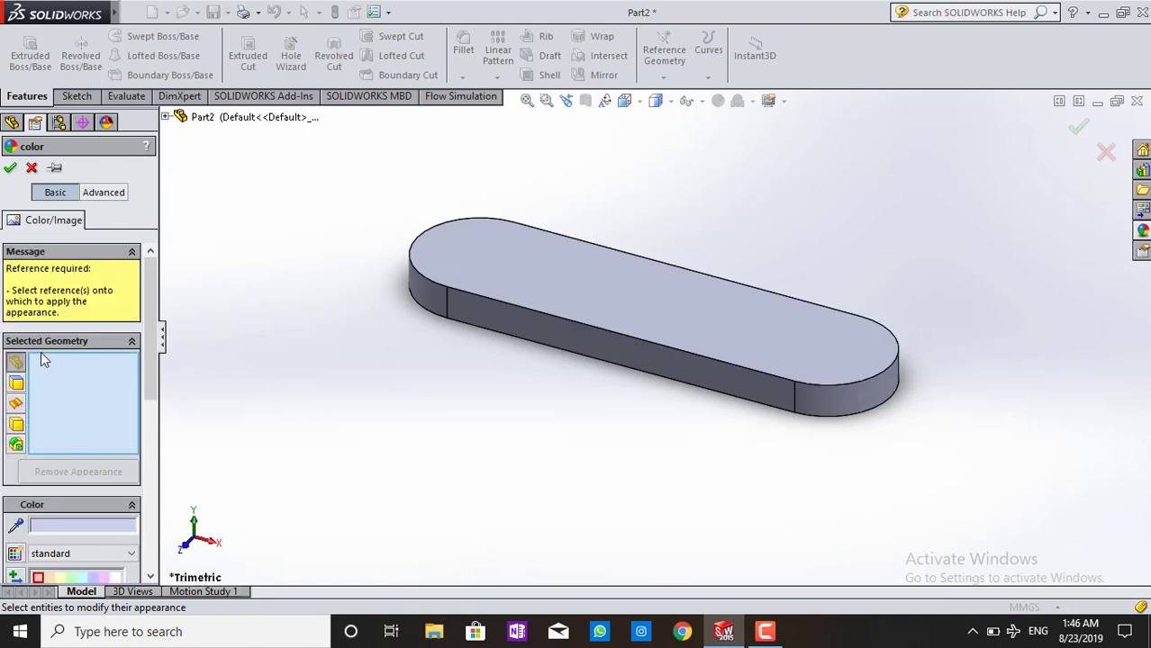
{"action": "left_click", "coordinate": [456, 274]}
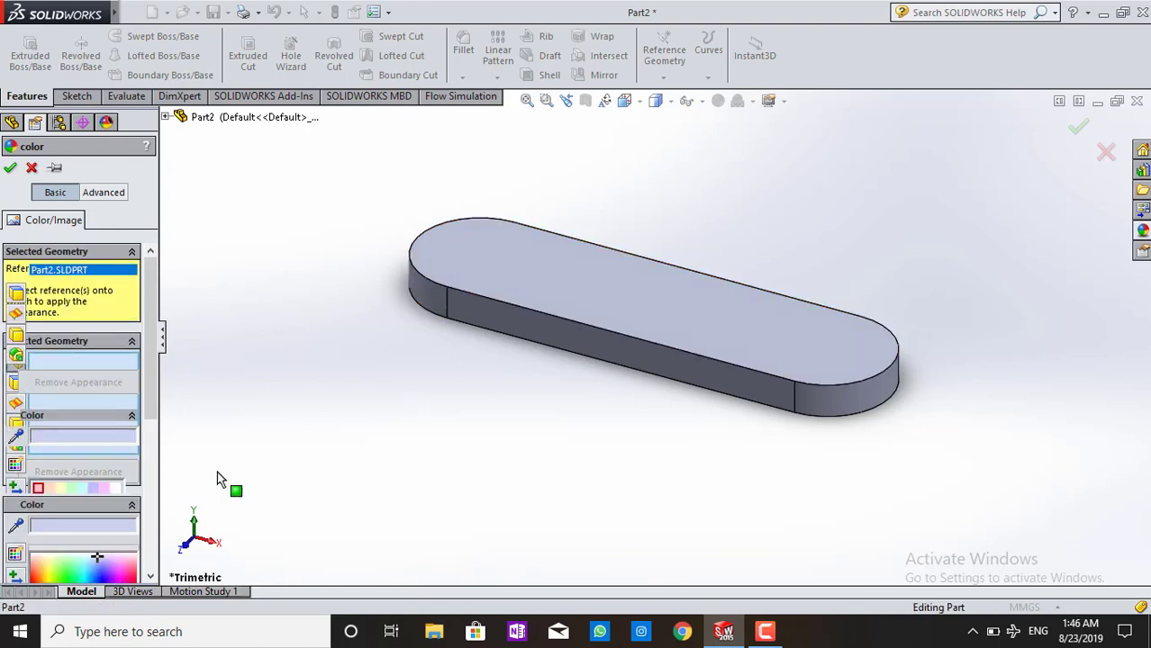
{"action": "left_click", "coordinate": [95, 521]}
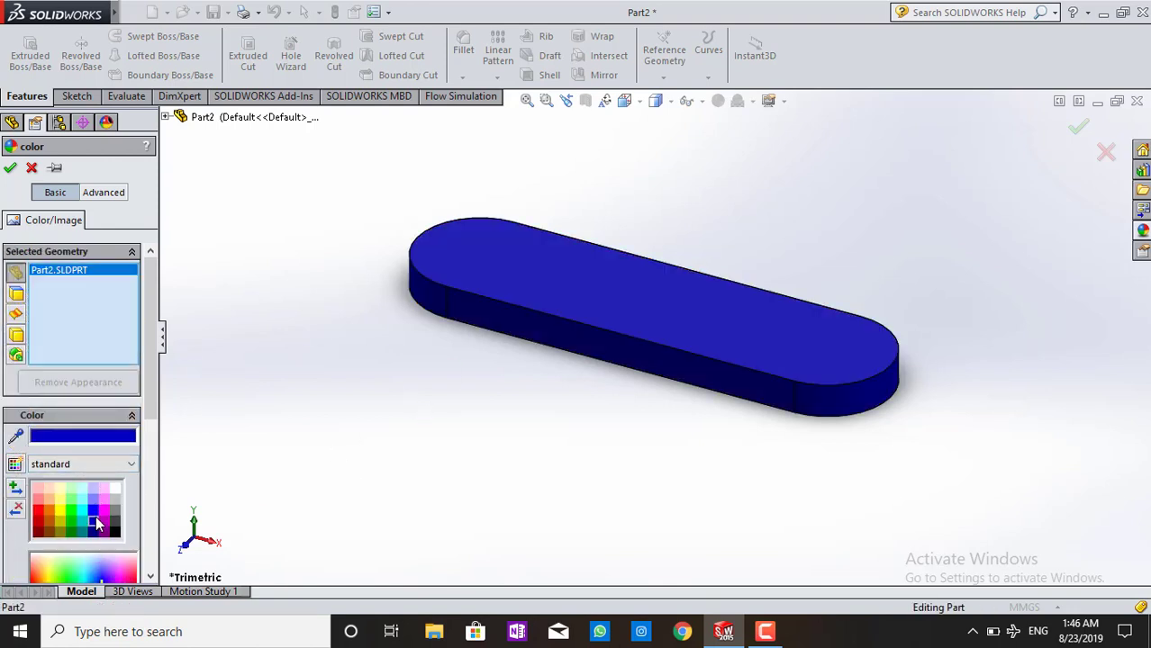
{"action": "left_click", "coordinate": [10, 168]}
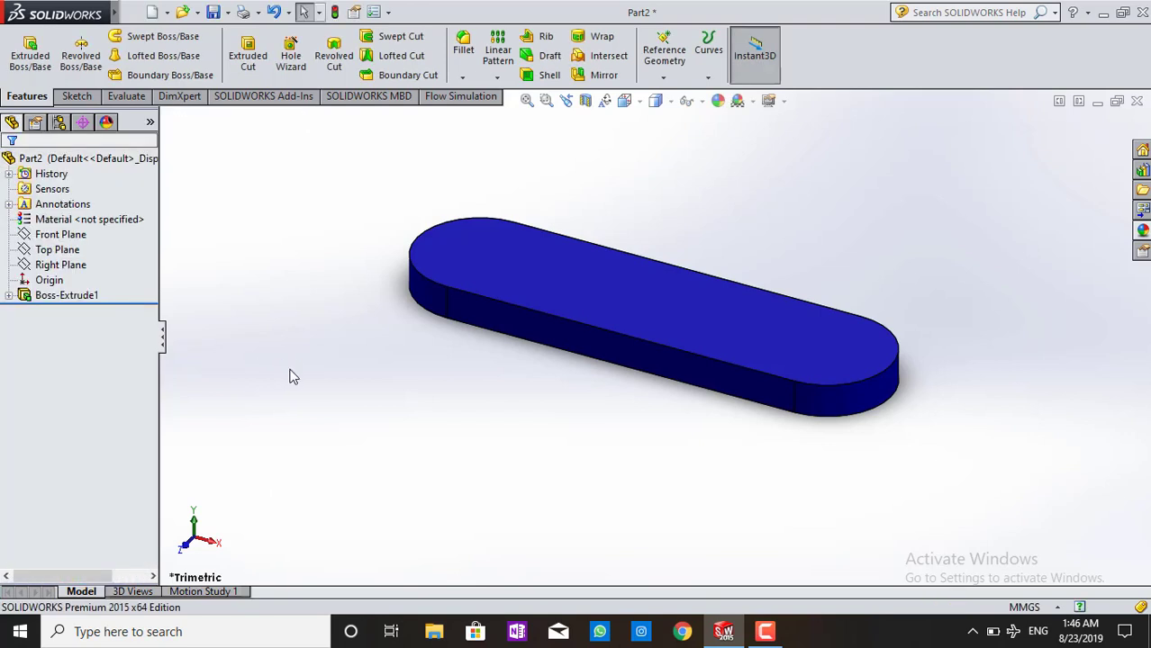
- Mirror Boss-Extrude1 across its top face to double the block's thickness
{"action": "left_click", "coordinate": [601, 75]}
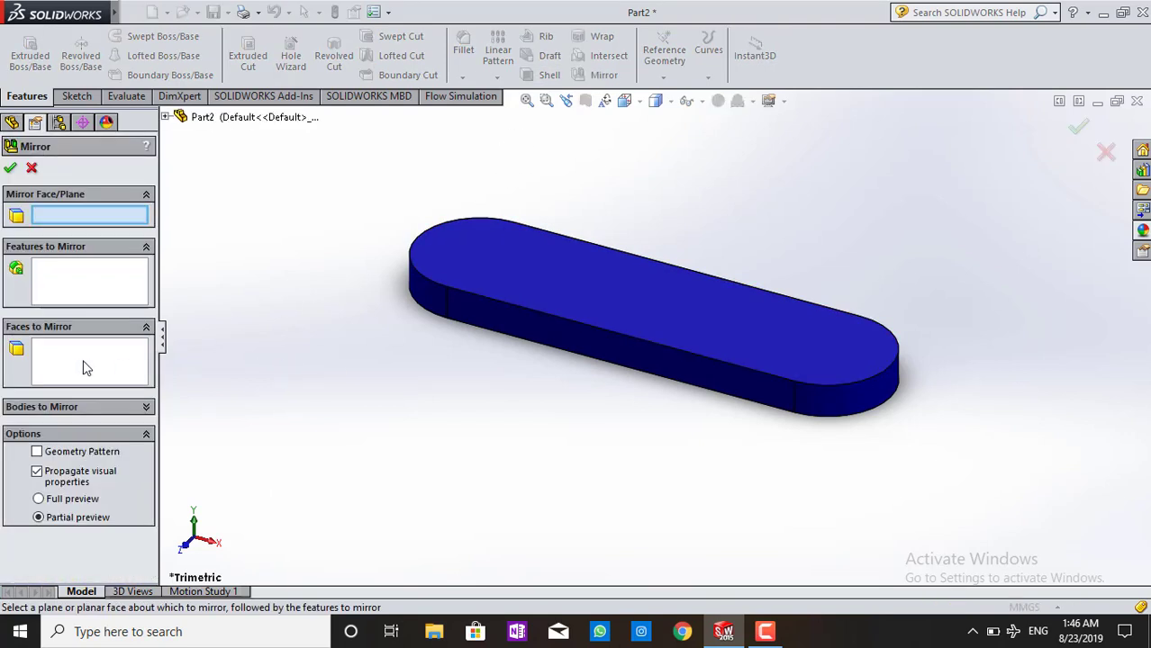
{"action": "left_click", "coordinate": [517, 273]}
{"action": "left_click", "coordinate": [512, 332]}
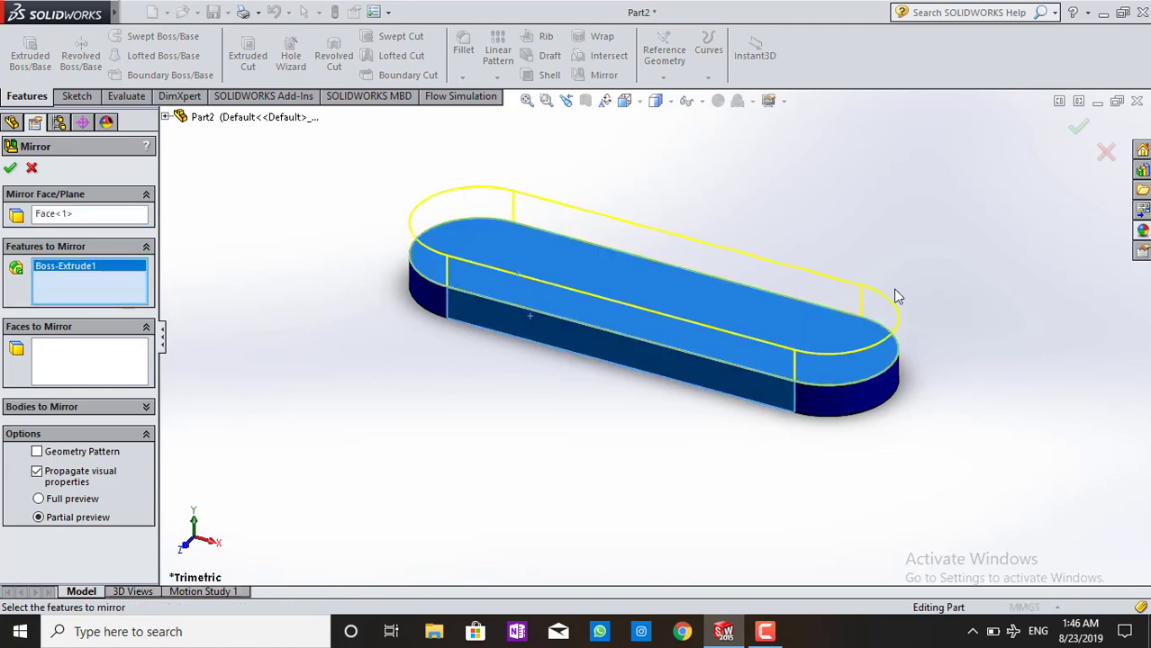
{"action": "middle_click_drag", "start_coordinate": [981, 294], "coordinate": [992, 267]}
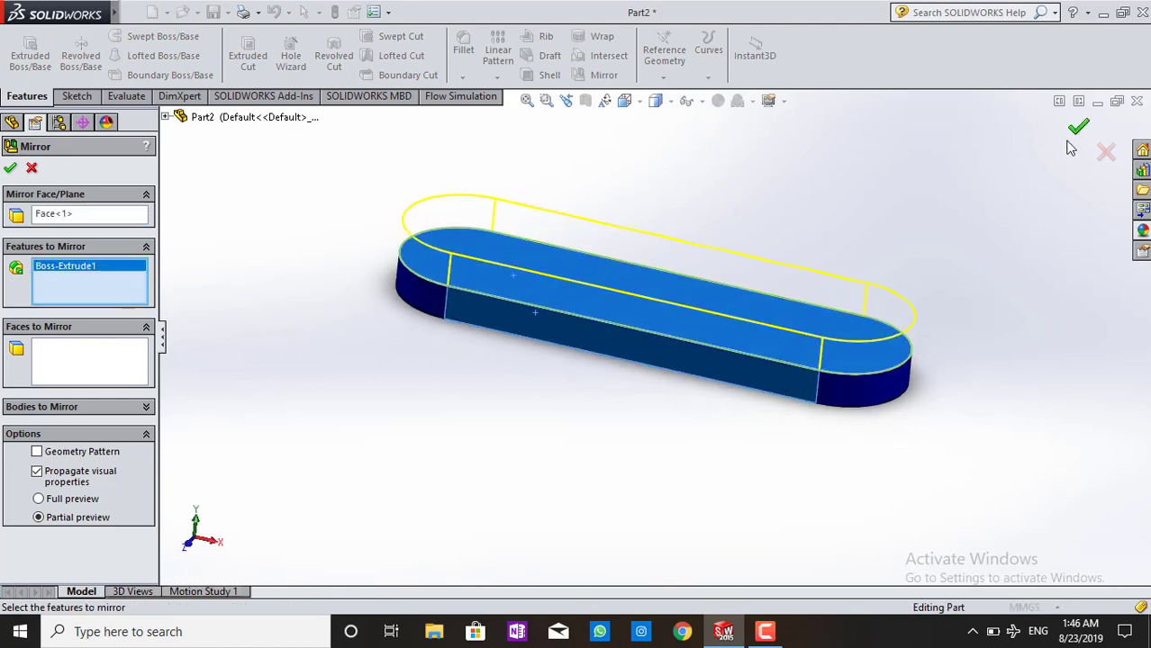
{"action": "key", "text": "Return"}
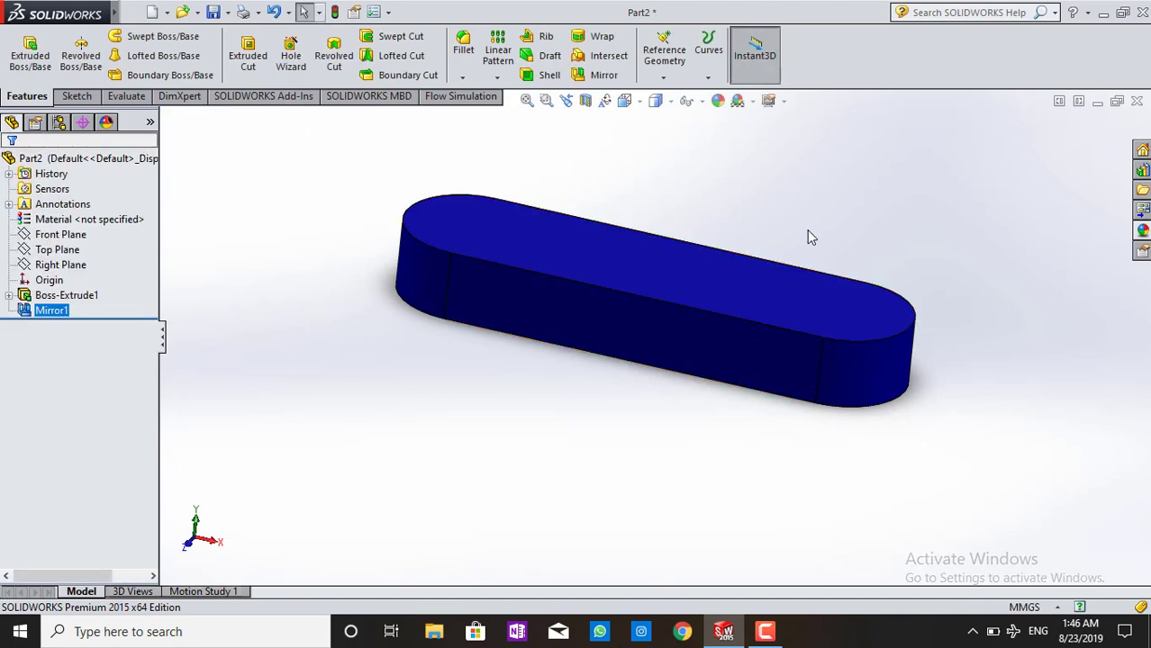
{"action": "mouse_move", "coordinate": [807, 235]}
{"action": "middle_mouse_down"}
{"action": "mouse_move", "coordinate": [758, 277]}
{"action": "mouse_move", "coordinate": [573, 287]}
{"action": "mouse_move", "coordinate": [355, 265]}
{"action": "mouse_move", "coordinate": [335, 465]}
{"action": "mouse_move", "coordinate": [409, 347]}
{"action": "mouse_move", "coordinate": [479, 417]}
{"action": "mouse_move", "coordinate": [552, 424]}
{"action": "mouse_move", "coordinate": [650, 247]}
{"action": "mouse_move", "coordinate": [922, 304]}
{"action": "mouse_move", "coordinate": [910, 512]}
{"action": "mouse_move", "coordinate": [828, 339]}
{"action": "middle_mouse_up"}
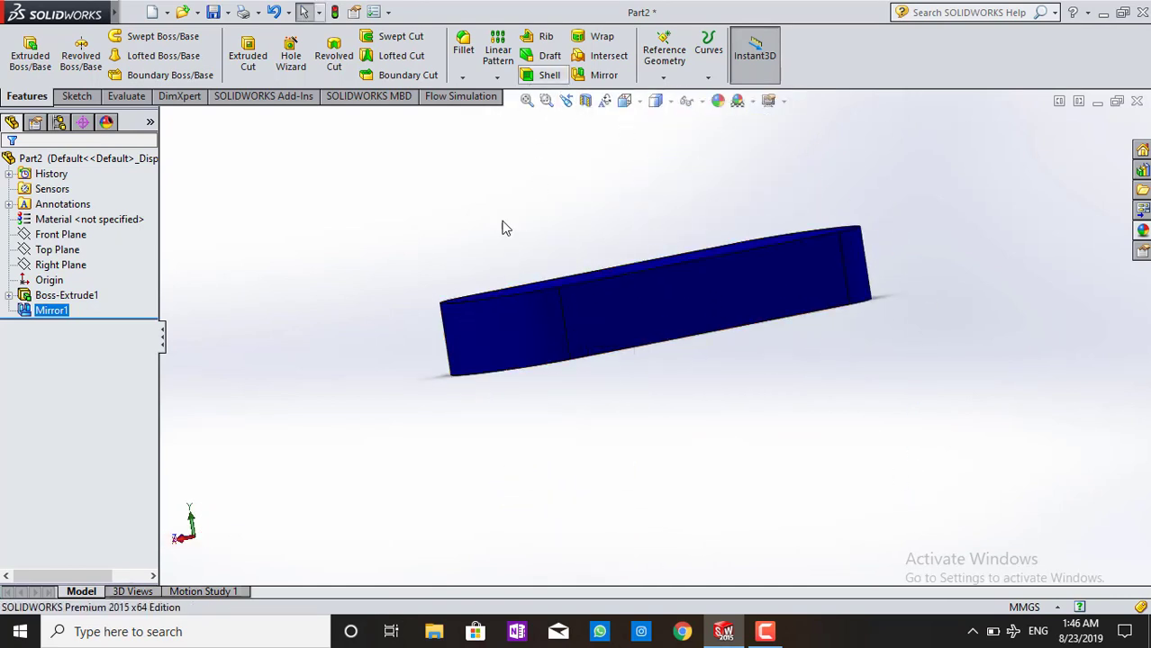
- Delete Boss-Extrude1 with Mirror1 and the slot Sketch1, then select the Top Plane
{"action": "left_click", "coordinate": [72, 295]}
{"action": "right_click", "coordinate": [90, 297]}
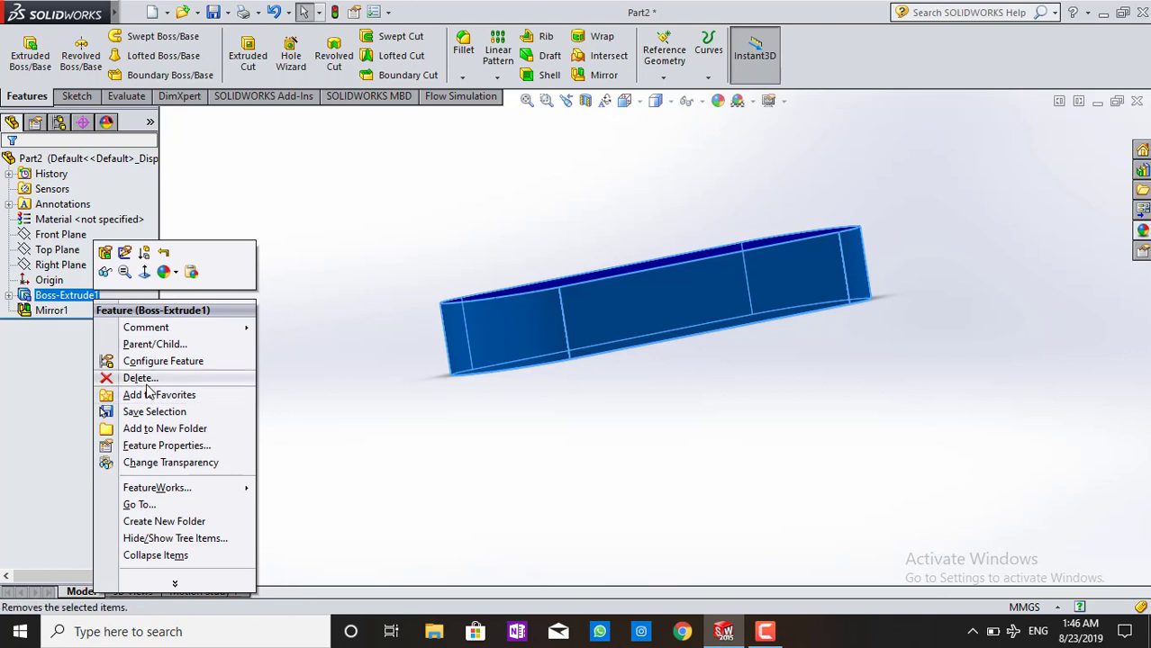
{"action": "left_click", "coordinate": [135, 374]}
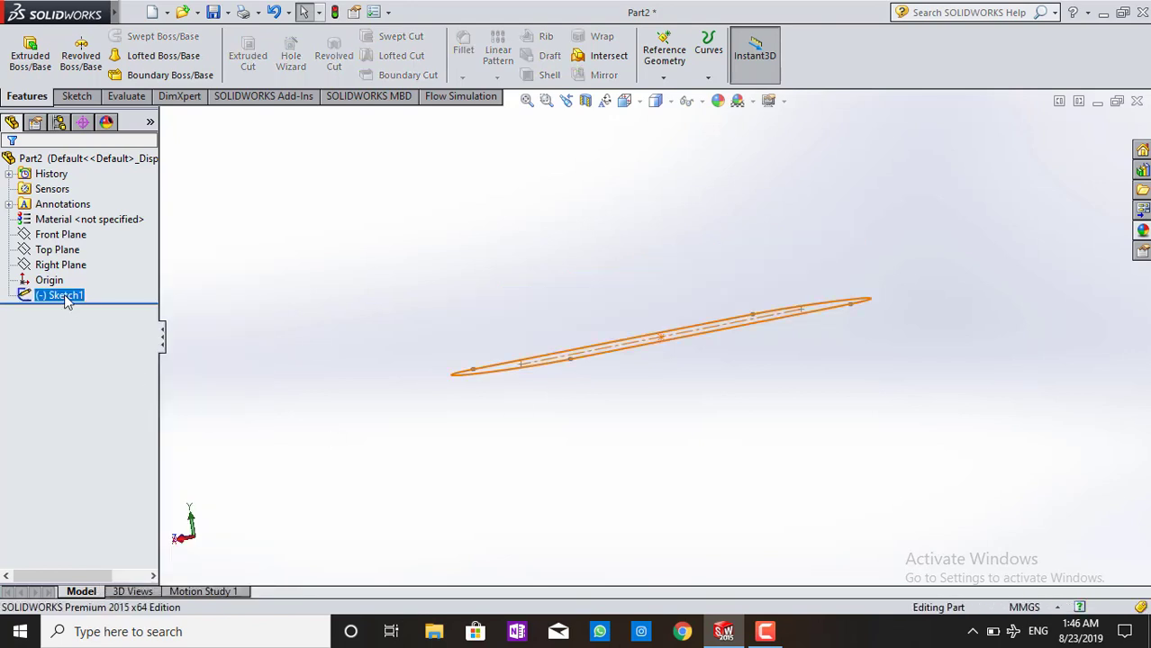
{"action": "right_click", "coordinate": [55, 297]}
{"action": "left_click", "coordinate": [104, 373]}
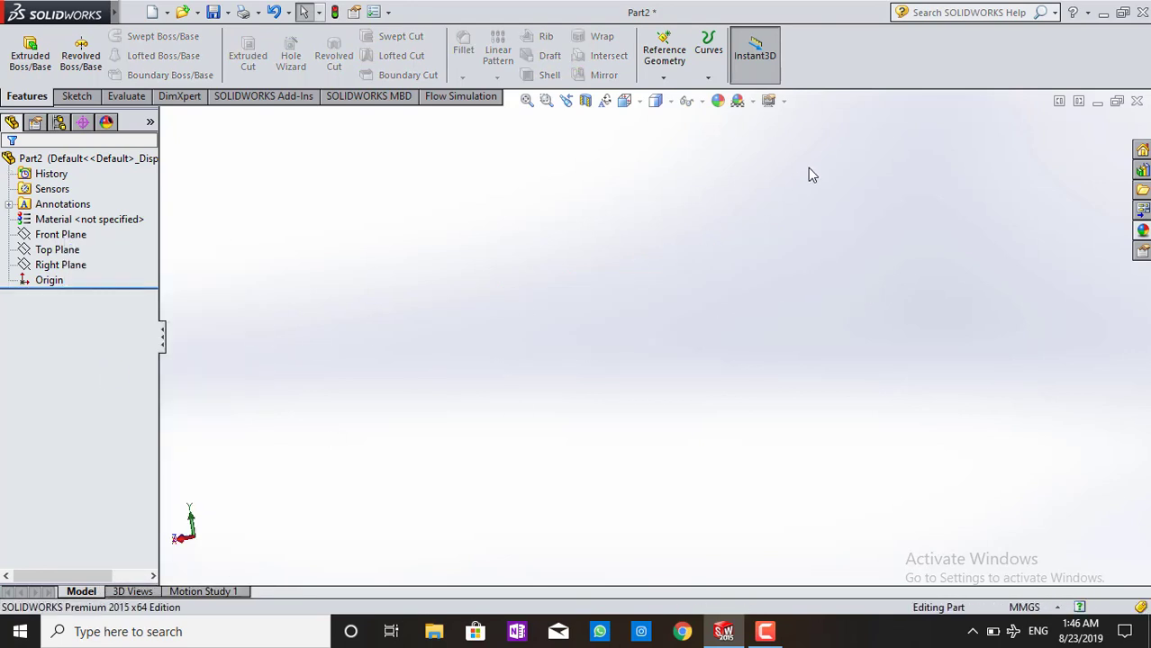
{"action": "left_click", "coordinate": [58, 250]}
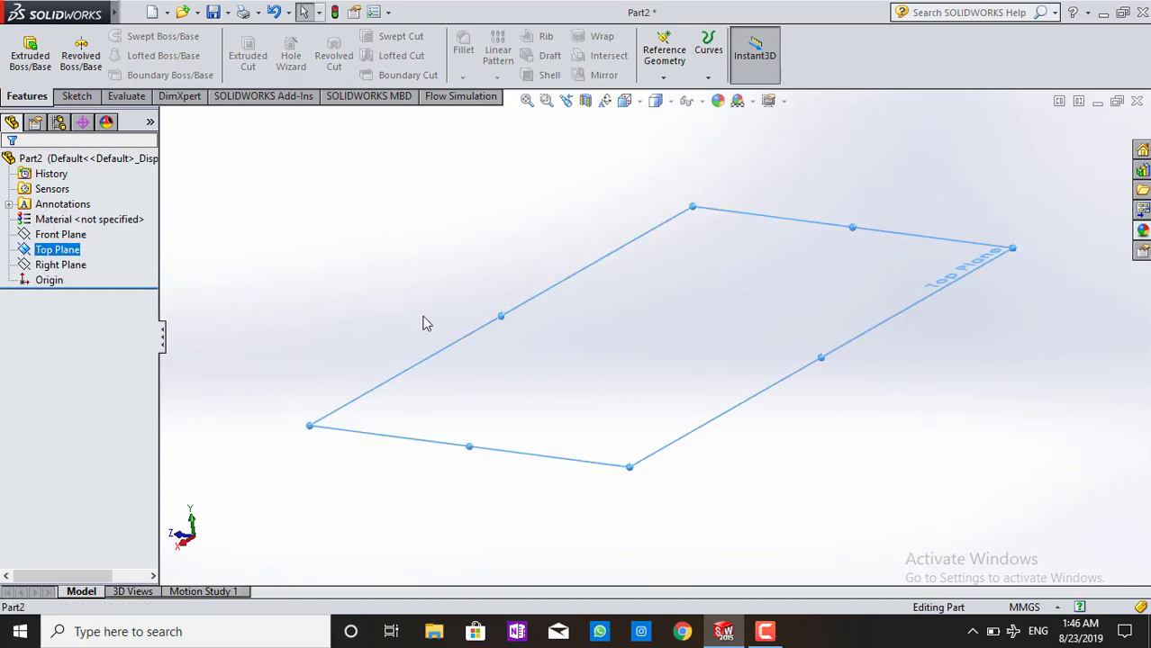
- Draw a center rectangle on the Top Plane centred on the origin and exit the sketch
{"action": "left_click", "coordinate": [86, 97]}
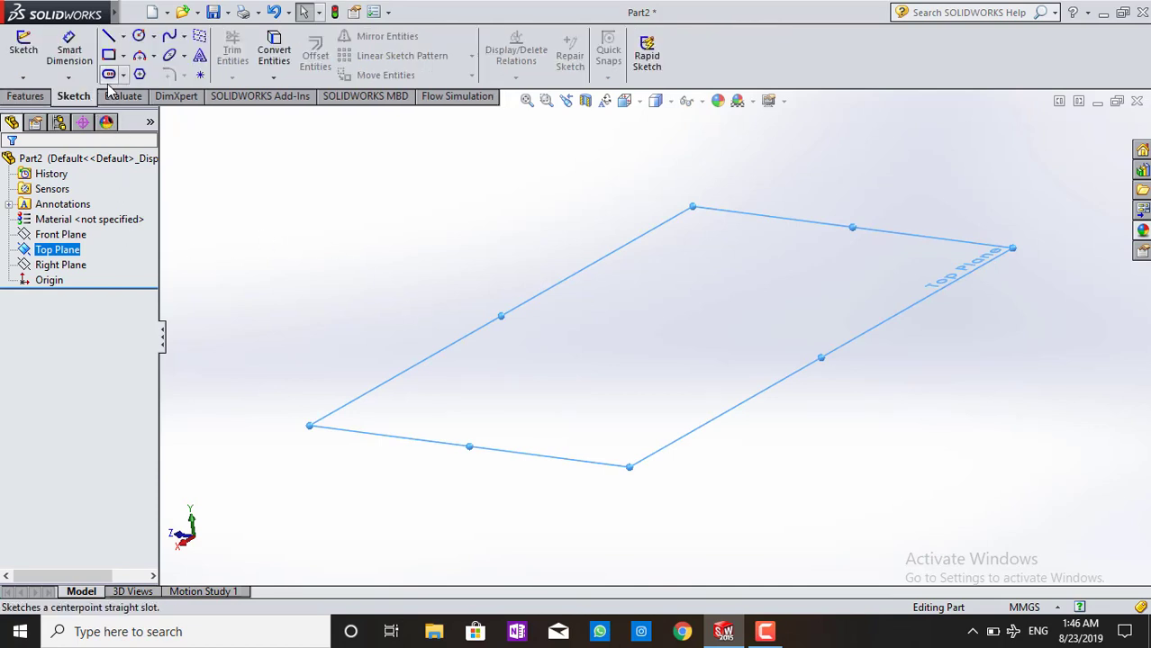
{"action": "left_click", "coordinate": [108, 55]}
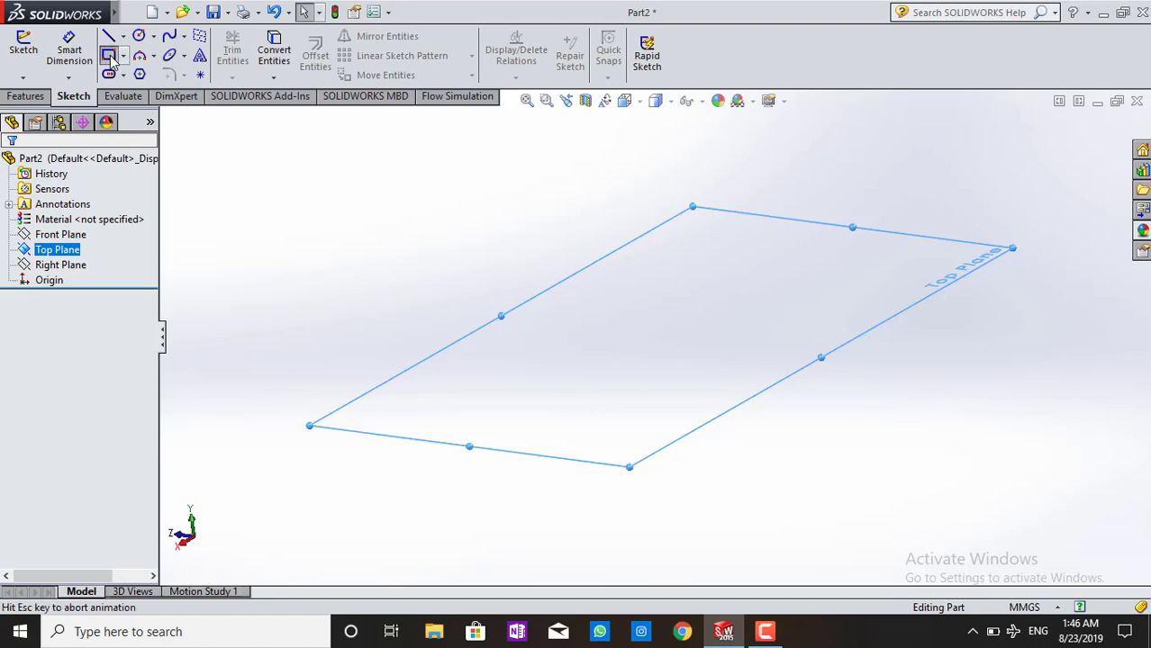
{"action": "left_click", "coordinate": [123, 56]}
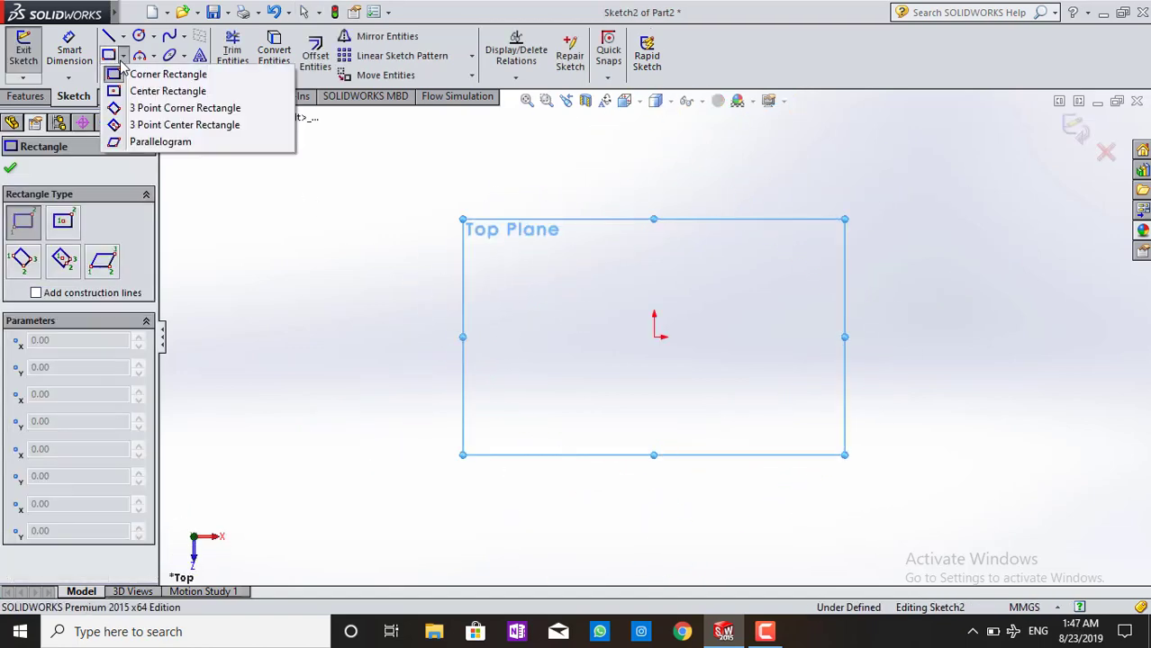
{"action": "left_click", "coordinate": [162, 90]}
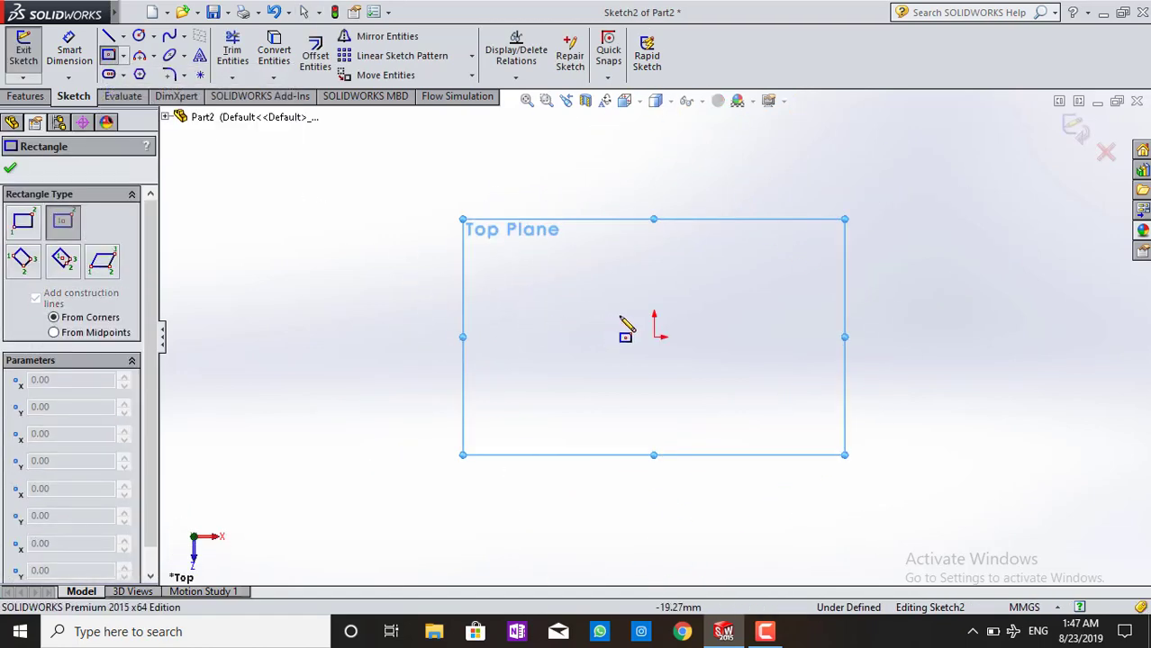
{"action": "left_click", "coordinate": [654, 338]}
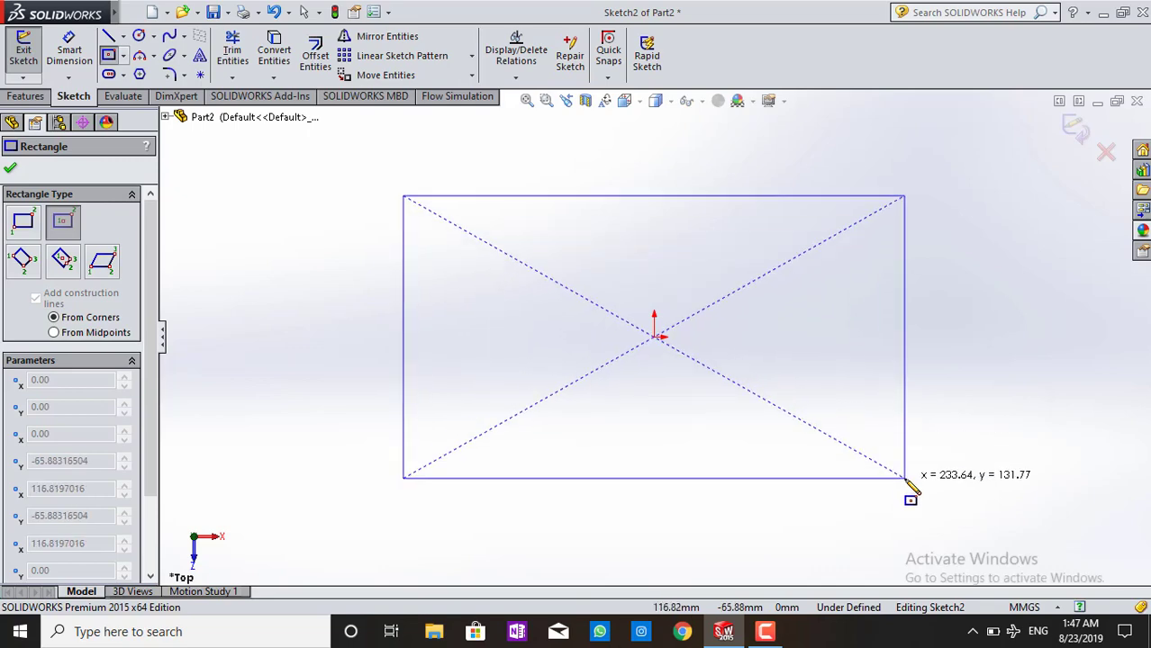
{"action": "left_click", "coordinate": [904, 479]}
{"action": "left_click", "coordinate": [1072, 127]}
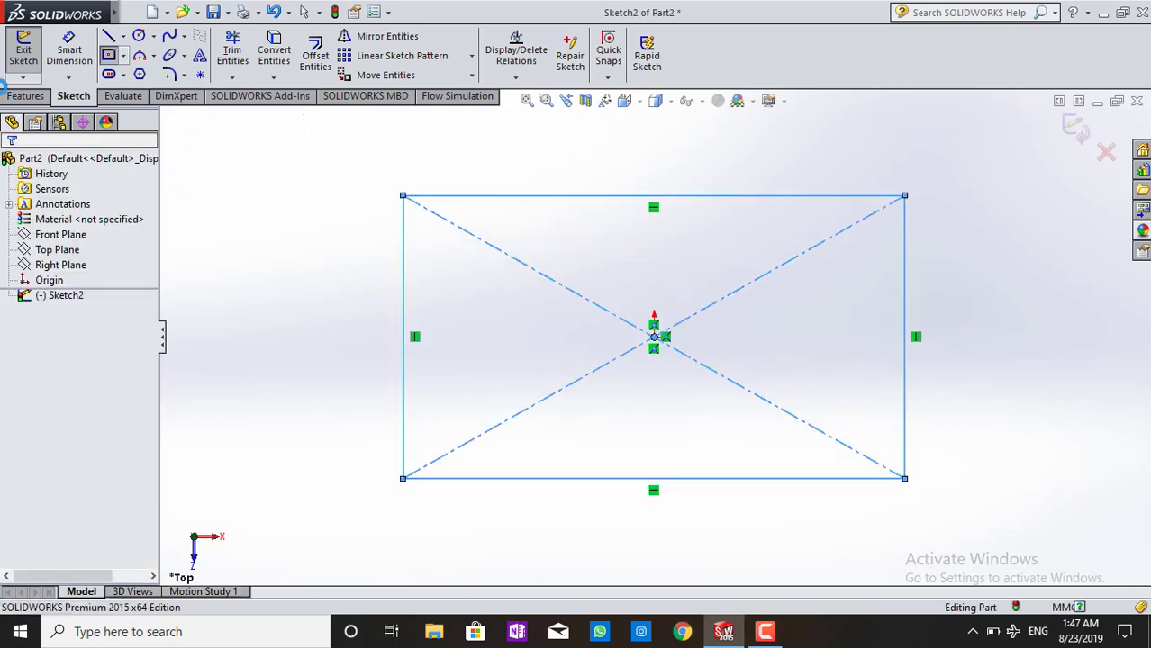
{"action": "left_click", "coordinate": [16, 97]}
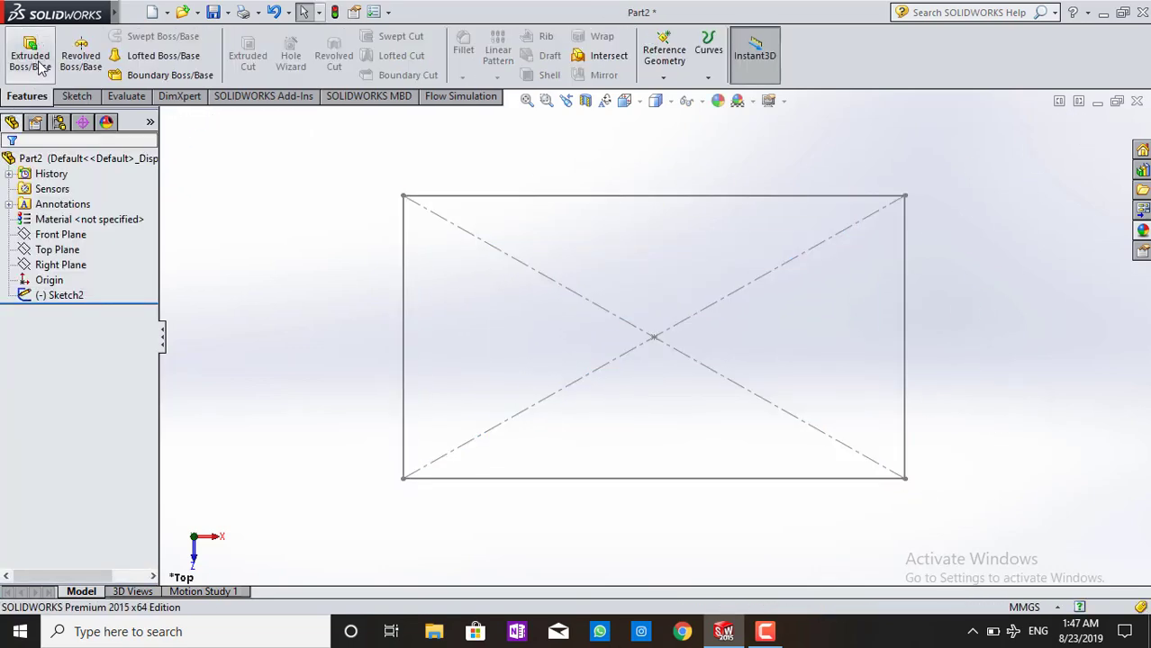
- Start a 110 mm blind boss extrusion of the rectangle sketch
{"action": "left_click", "coordinate": [40, 67]}
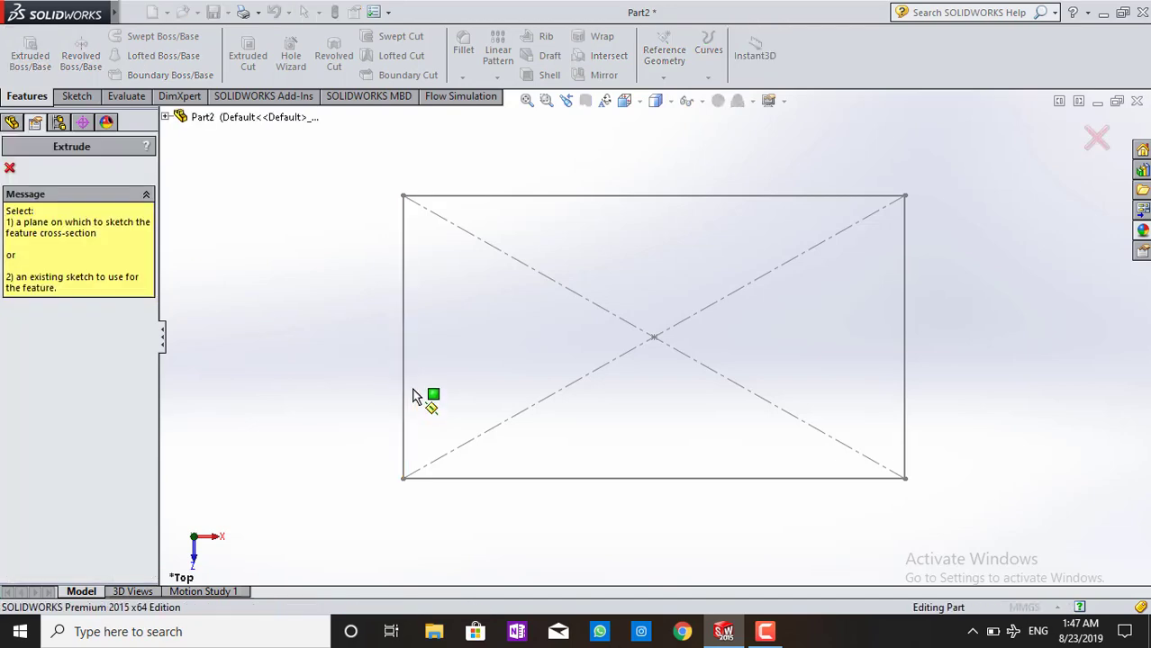
{"action": "key", "text": "Escape"}
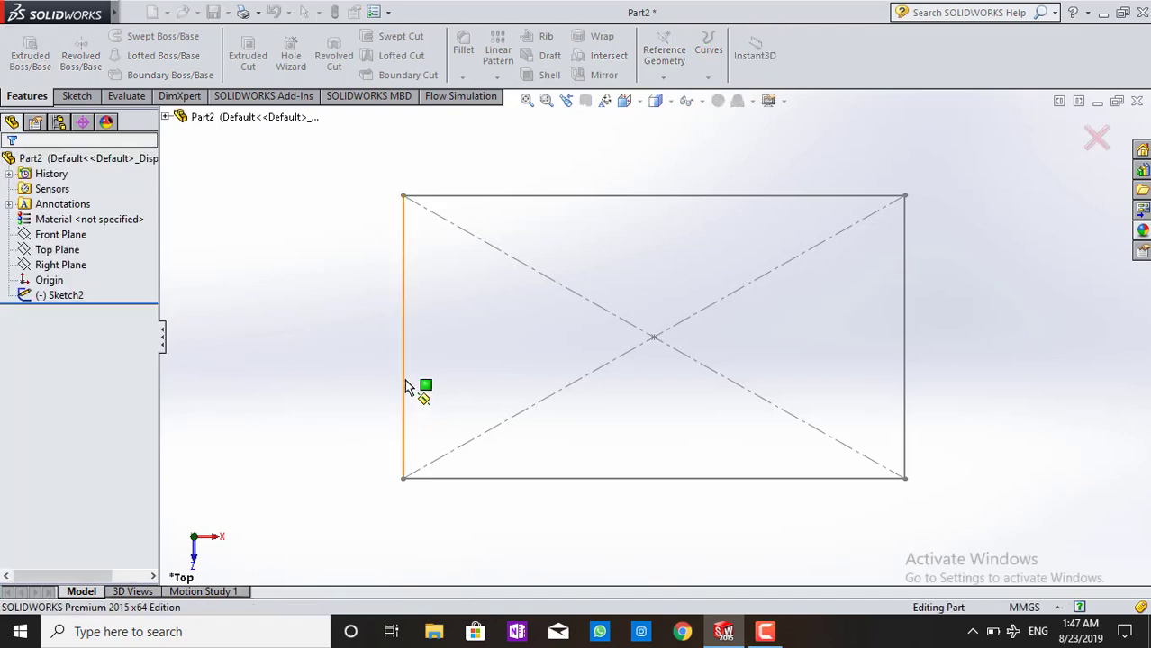
{"action": "left_click", "coordinate": [406, 385]}
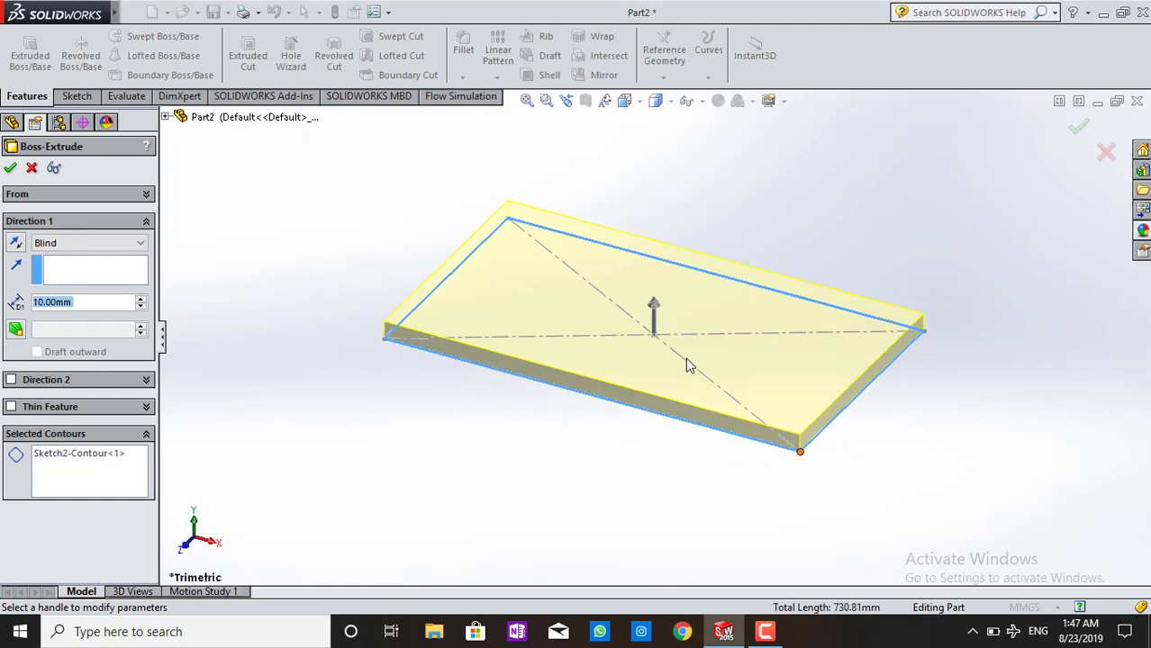
{"action": "scroll", "coordinate": [142, 306], "scroll_direction": "up", "scroll_amount": 2}
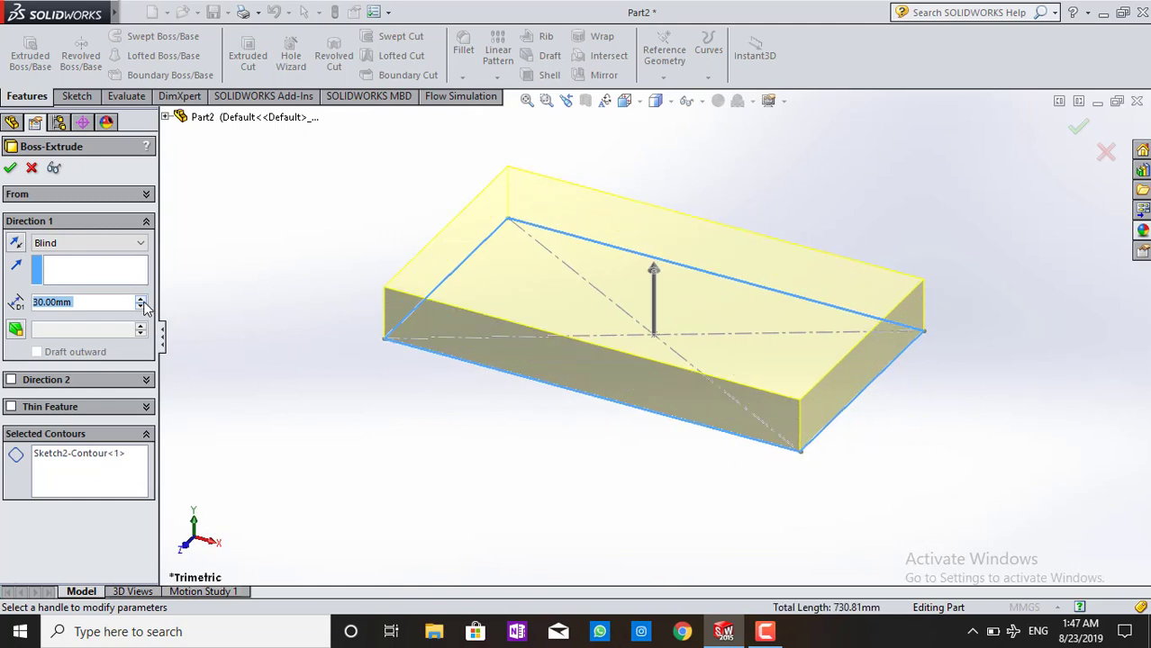
{"action": "scroll", "coordinate": [142, 306], "scroll_direction": "up", "scroll_amount": 3}
{"action": "scroll", "coordinate": [688, 288], "scroll_direction": "up", "scroll_amount": 2}
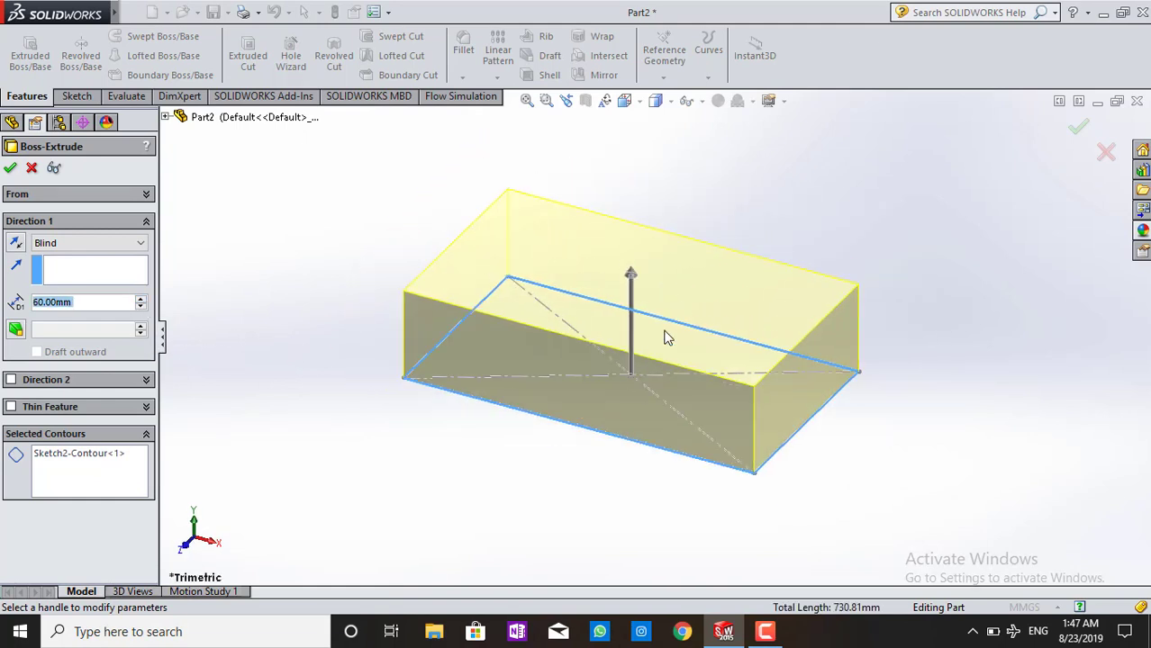
{"action": "scroll", "coordinate": [663, 337], "scroll_direction": "up", "scroll_amount": 2}
{"action": "scroll", "coordinate": [142, 304], "scroll_direction": "up", "scroll_amount": 2}
{"action": "scroll", "coordinate": [142, 303], "scroll_direction": "up", "scroll_amount": 3}
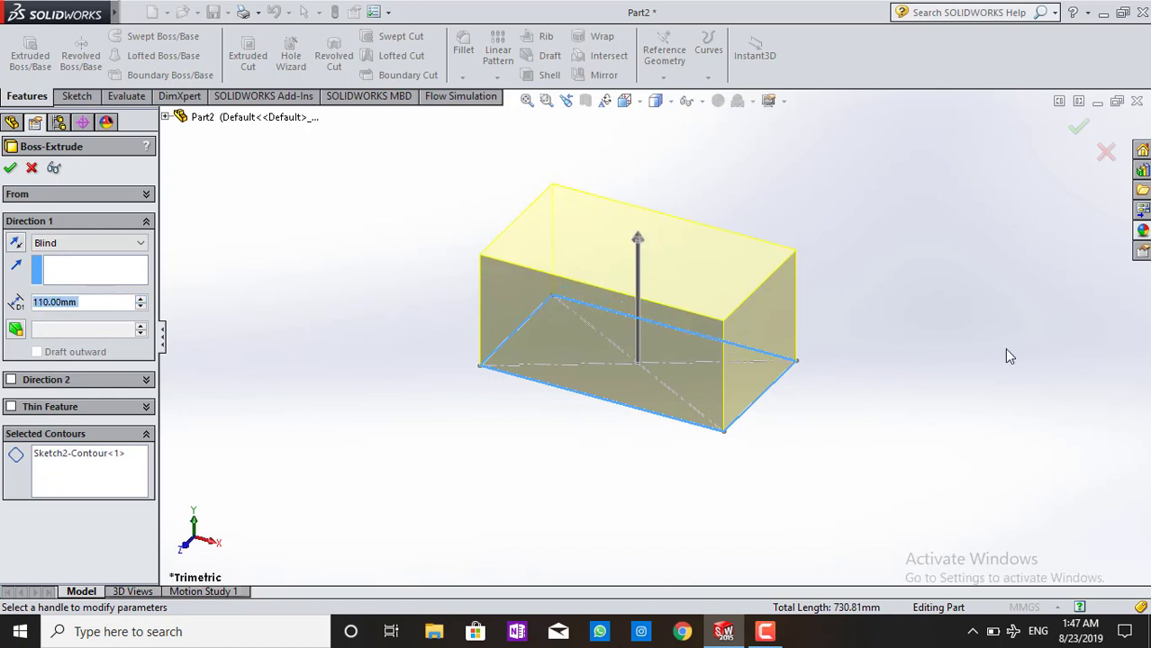
{"action": "middle_click_drag", "start_coordinate": [1009, 356], "coordinate": [1020, 330]}
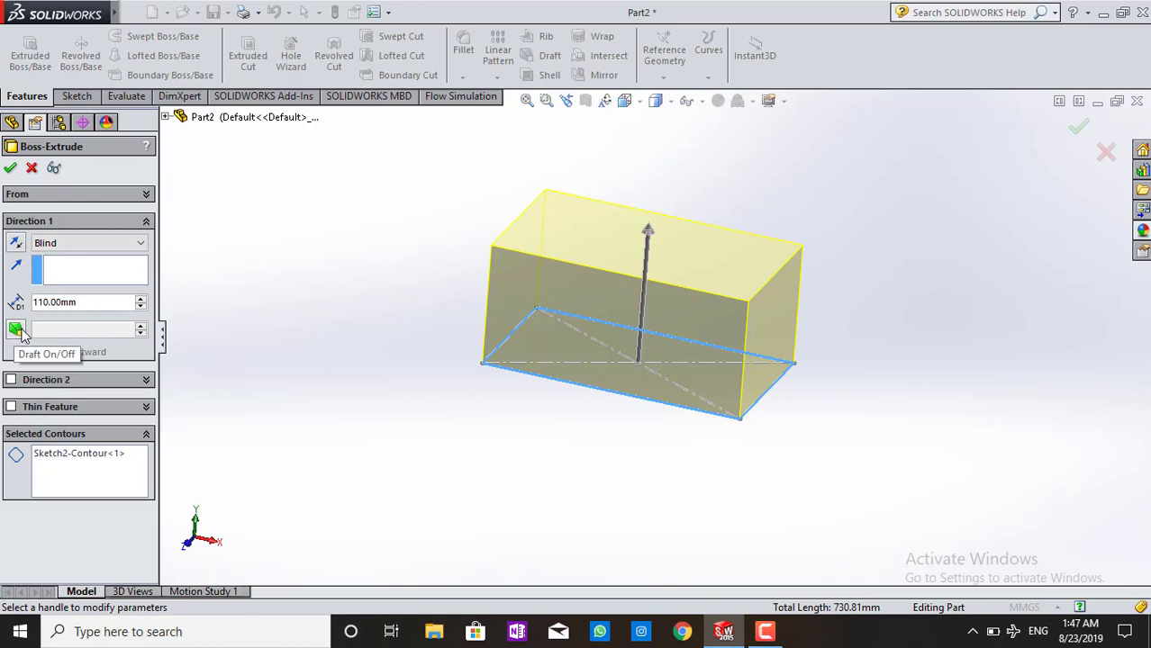
- Try an outward 20° draft on the extrusion, then turn draft off for straight sides
{"action": "left_click", "coordinate": [20, 329]}
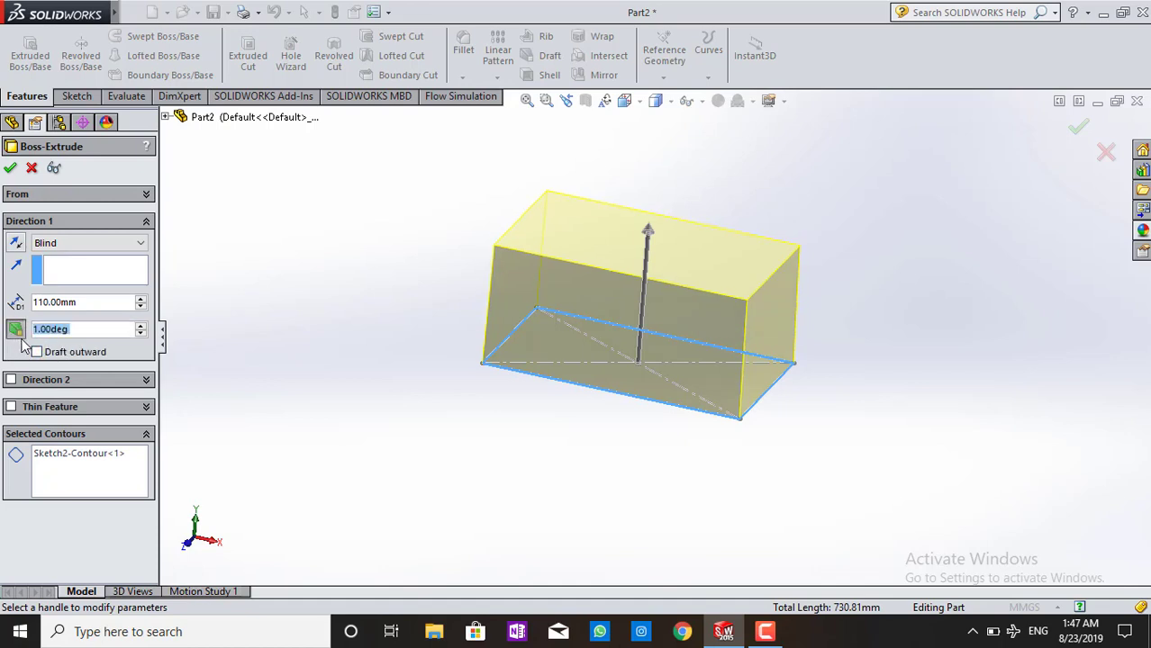
{"action": "left_click", "coordinate": [141, 327]}
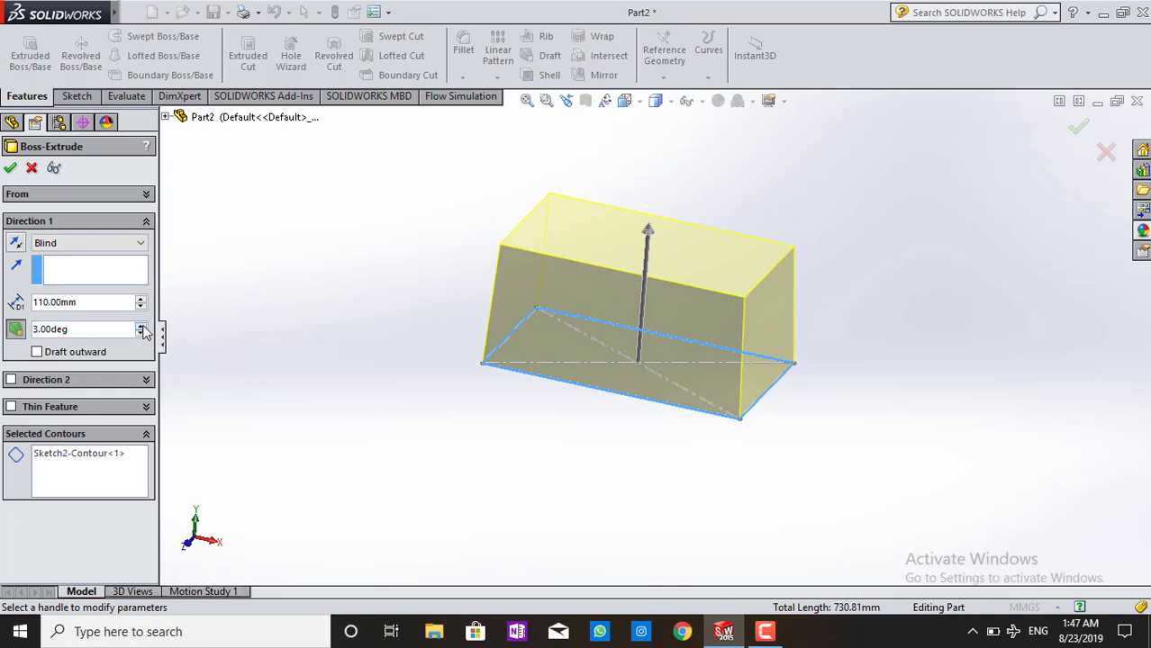
{"action": "left_click", "coordinate": [143, 331]}
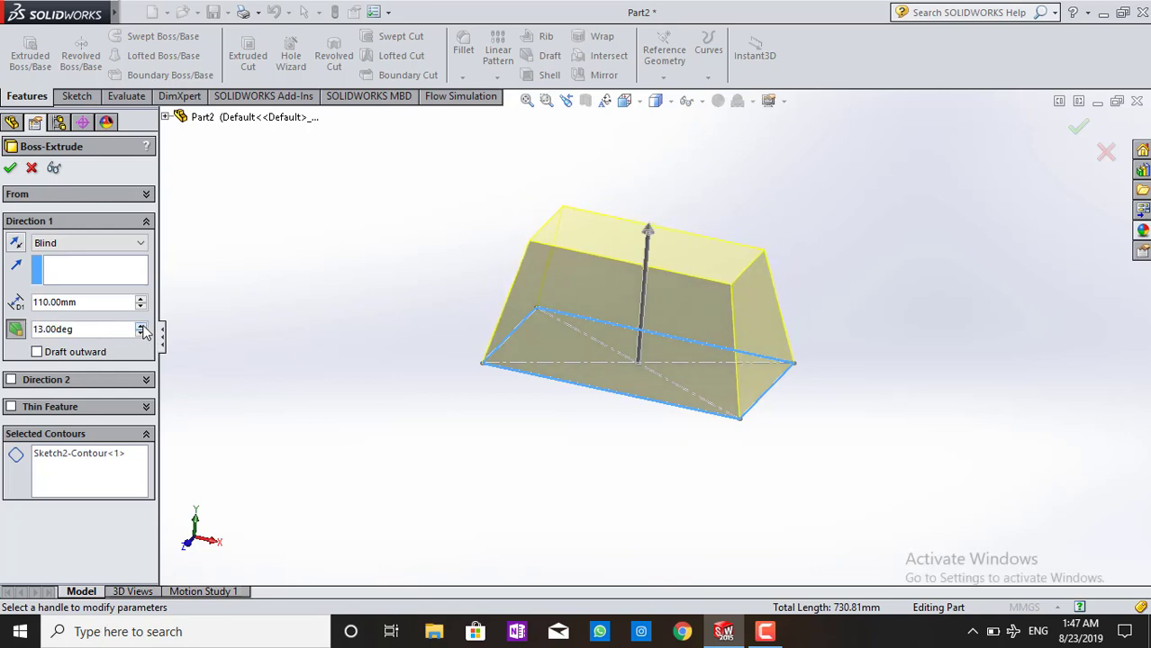
{"action": "left_click", "coordinate": [143, 332]}
{"action": "left_click", "coordinate": [143, 331]}
{"action": "left_click", "coordinate": [143, 332]}
{"action": "left_click", "coordinate": [55, 356]}
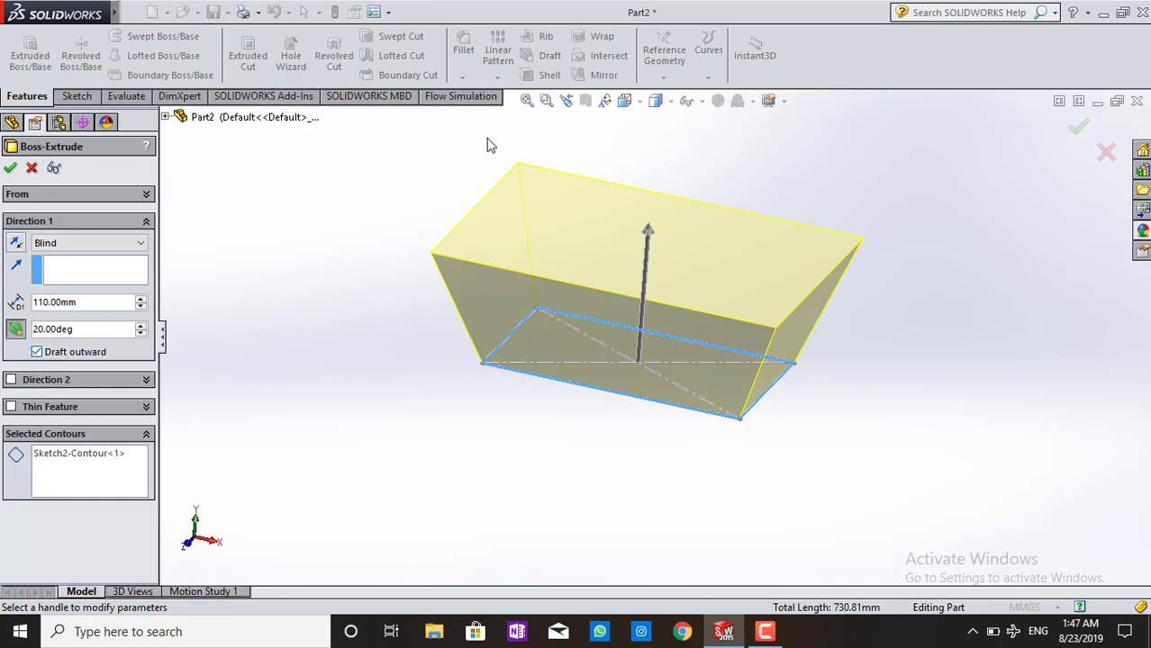
{"action": "left_click", "coordinate": [15, 331]}
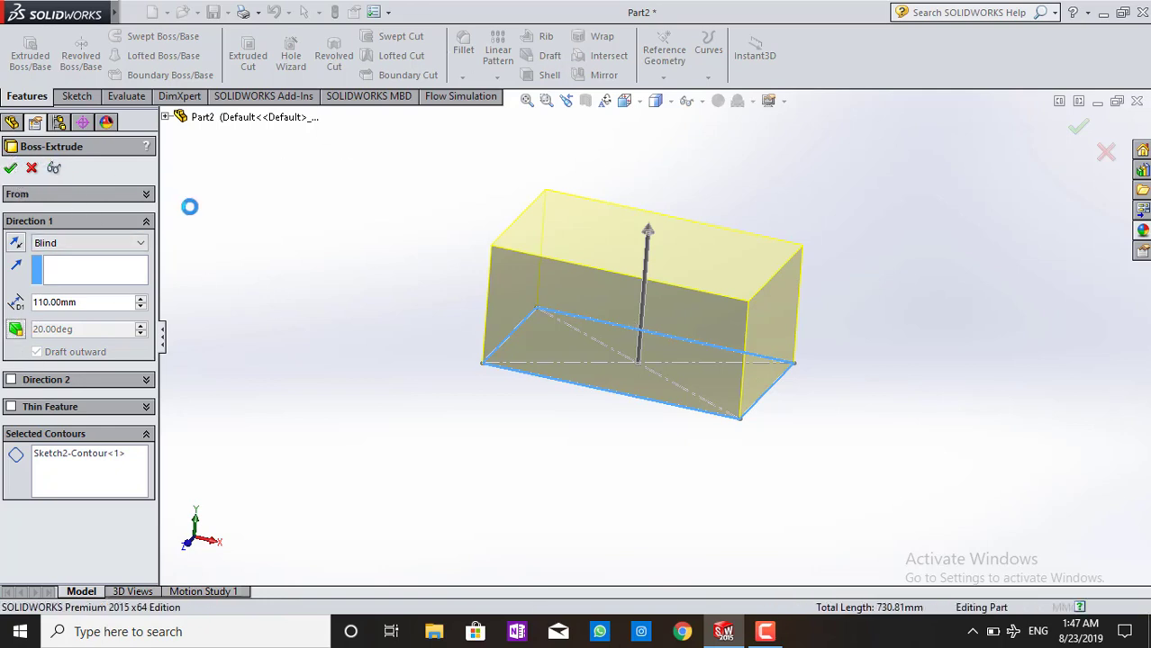
- Accept the 110 mm extrusion and orbit to show the block's top face
{"action": "key", "text": "Return"}
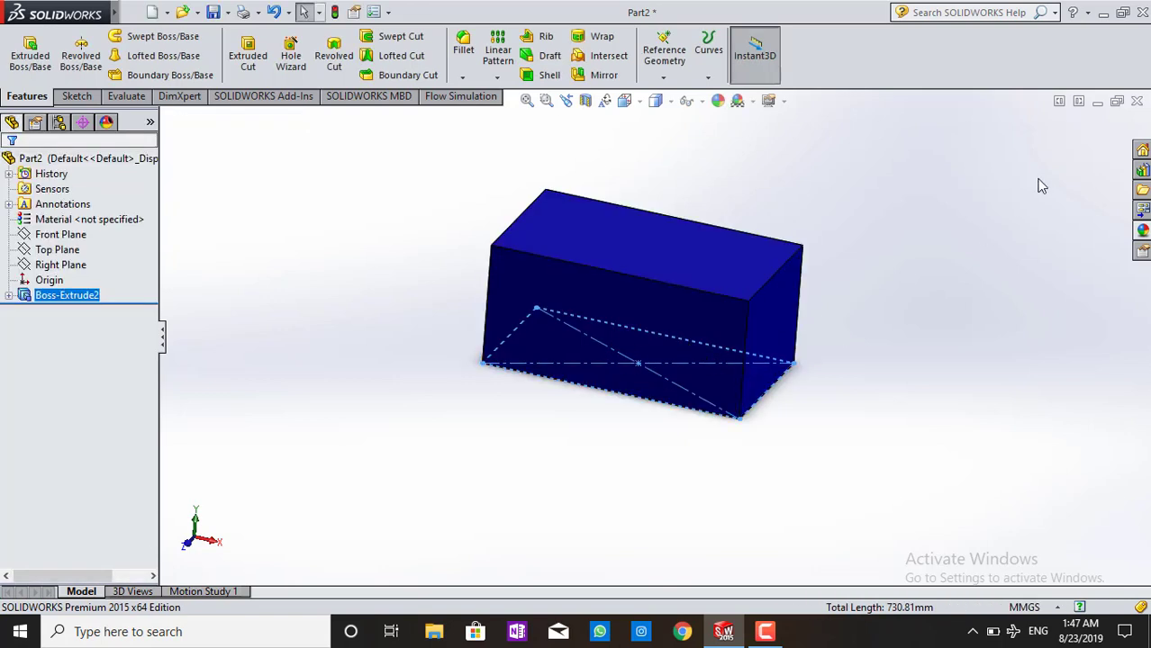
{"action": "middle_click_drag", "start_coordinate": [1021, 162], "coordinate": [1041, 137]}
{"action": "middle_click_drag", "start_coordinate": [827, 205], "coordinate": [827, 221]}
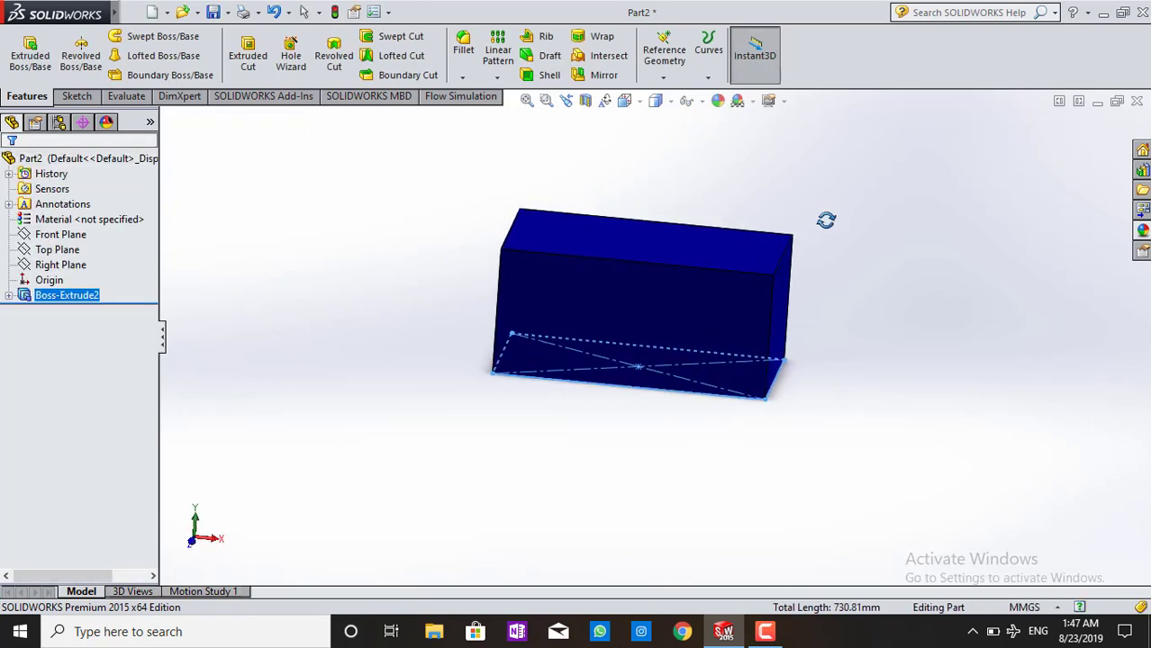
- Give the block a black-and-white checkered texture after trying orange, green and olive
{"action": "left_click", "coordinate": [717, 102]}
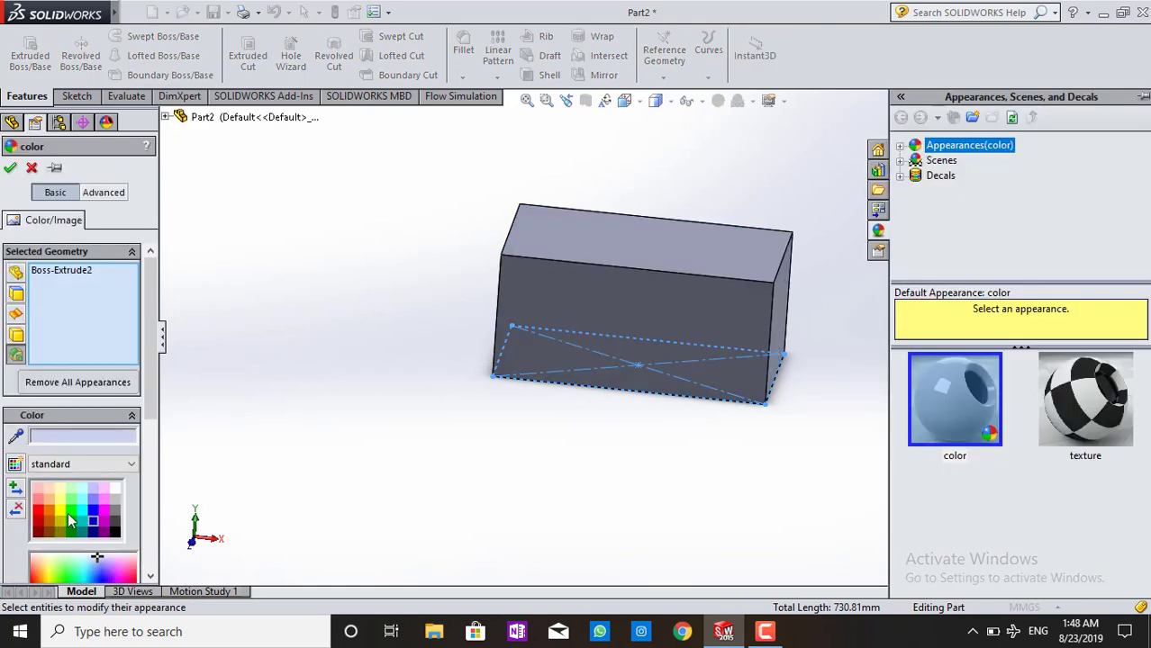
{"action": "left_click", "coordinate": [49, 515]}
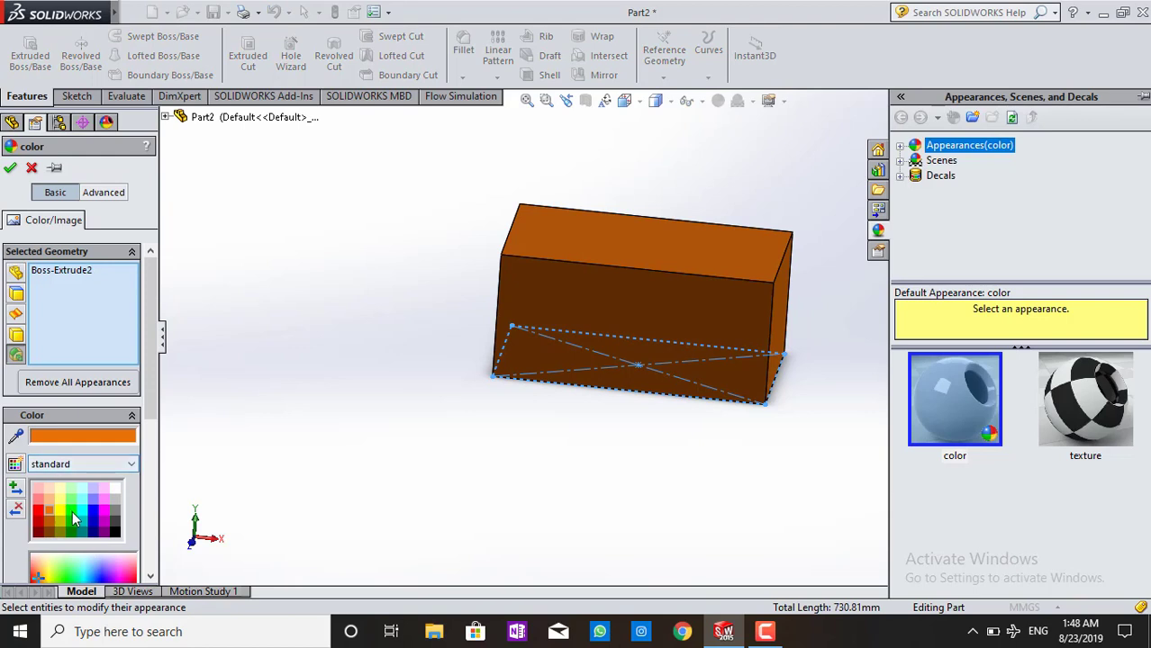
{"action": "left_click", "coordinate": [73, 511]}
{"action": "left_click", "coordinate": [62, 516]}
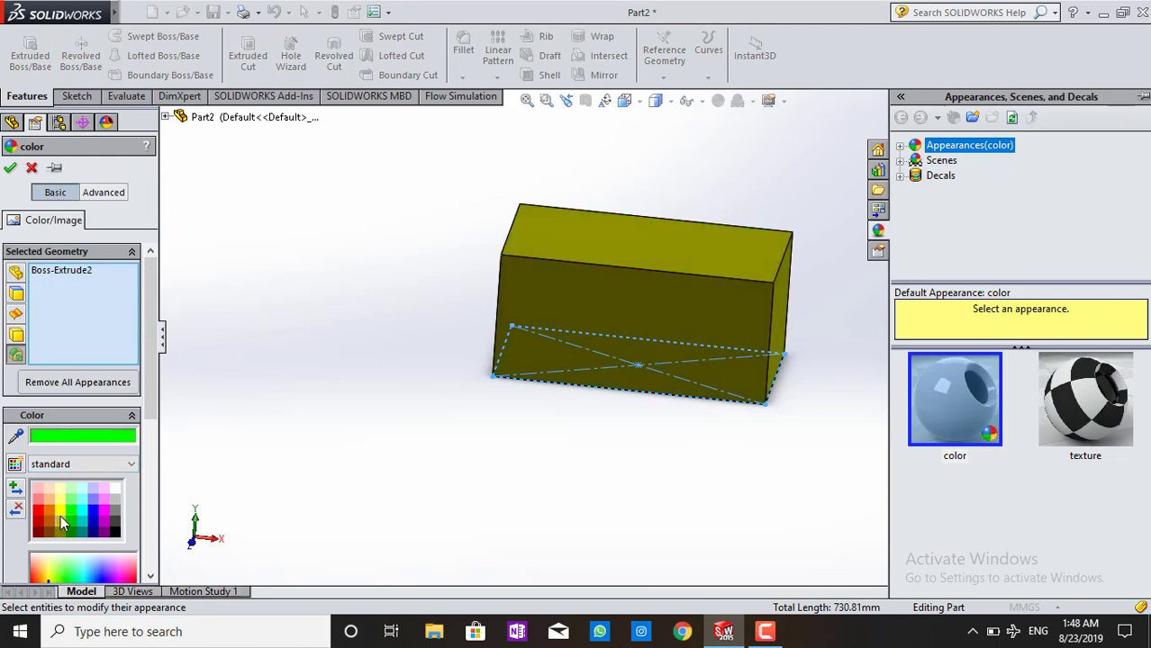
{"action": "left_click", "coordinate": [1124, 386]}
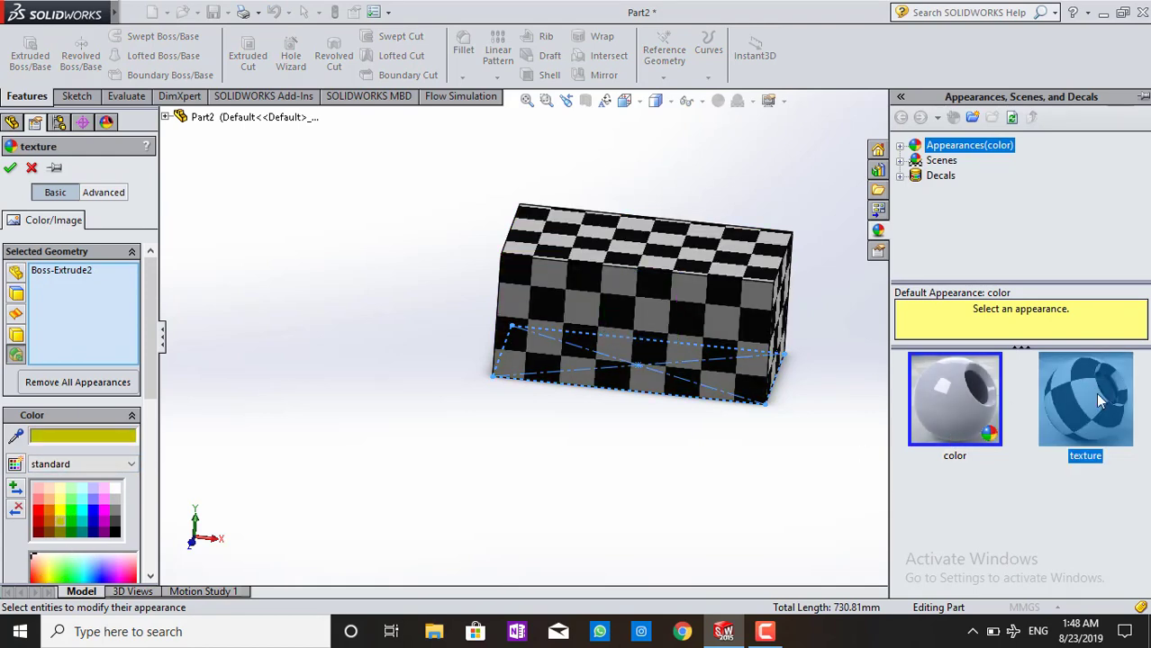
{"action": "key", "text": "Return"}
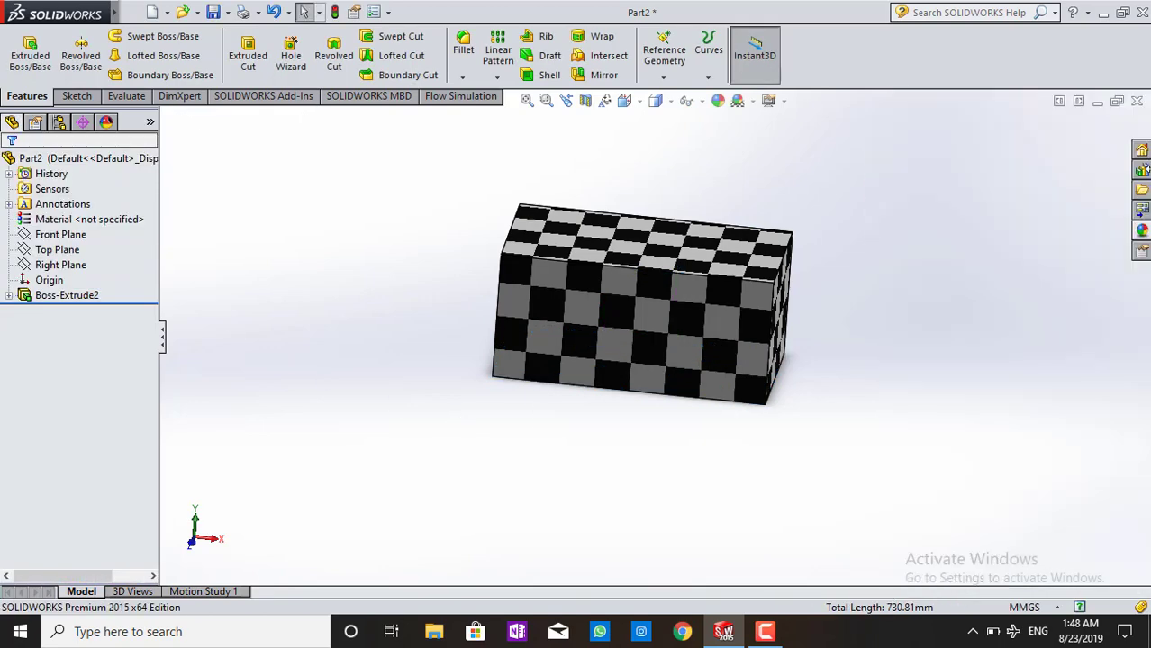
- Apply a 7° draft to the block's front face with the top face as neutral plane
{"action": "middle_click_drag", "start_coordinate": [672, 226], "coordinate": [663, 295]}
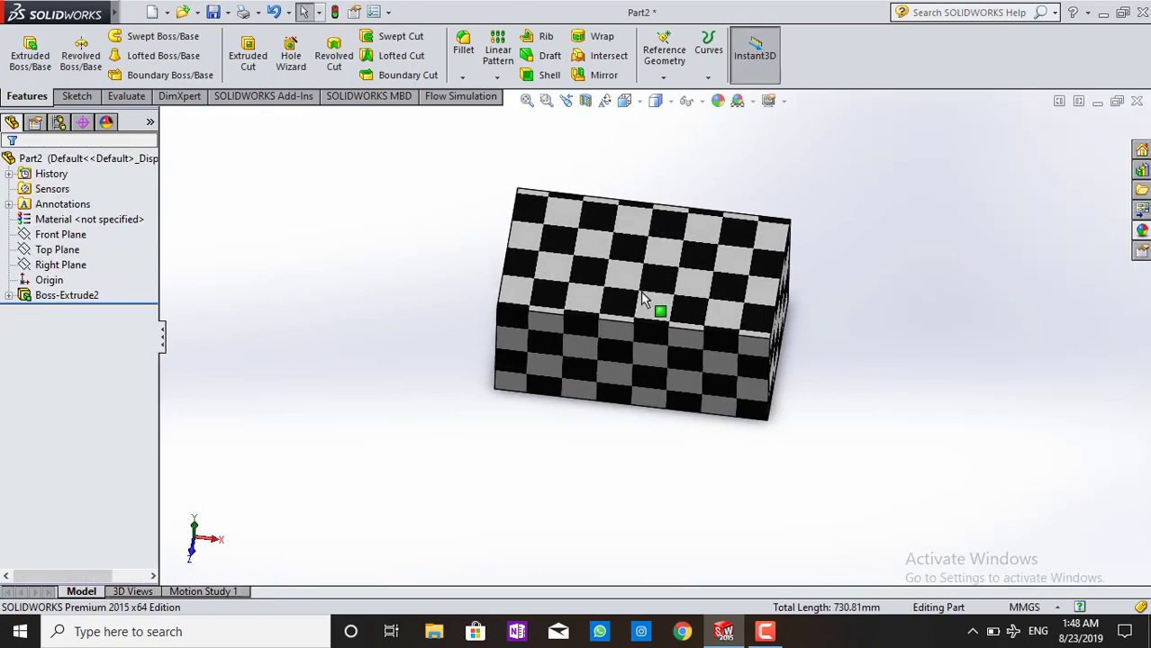
{"action": "left_click", "coordinate": [550, 56]}
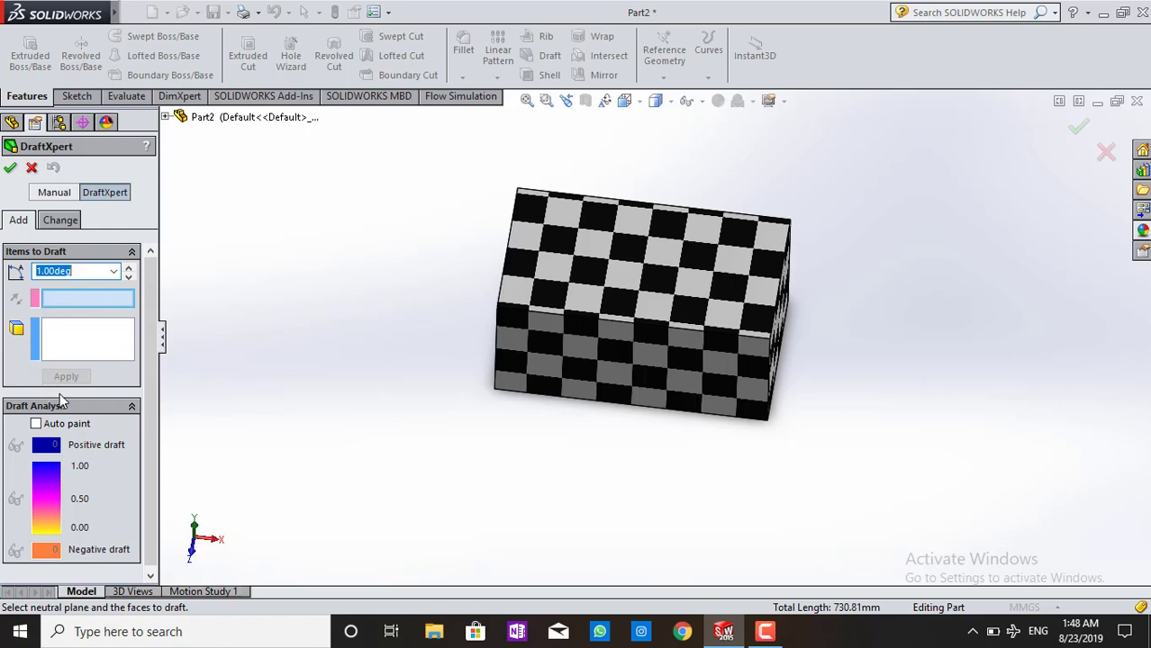
{"action": "mouse_move", "coordinate": [729, 326]}
{"action": "middle_mouse_down"}
{"action": "mouse_move", "coordinate": [603, 349]}
{"action": "mouse_move", "coordinate": [720, 378]}
{"action": "mouse_move", "coordinate": [693, 226]}
{"action": "mouse_move", "coordinate": [621, 206]}
{"action": "middle_mouse_up"}
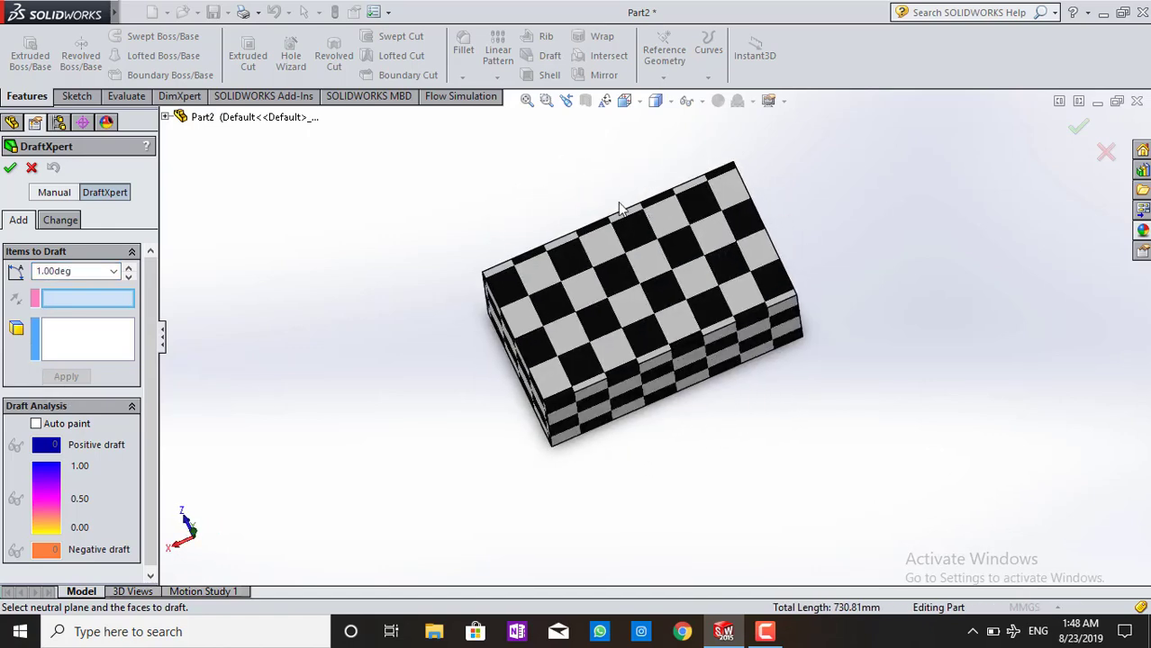
{"action": "left_click", "coordinate": [626, 102]}
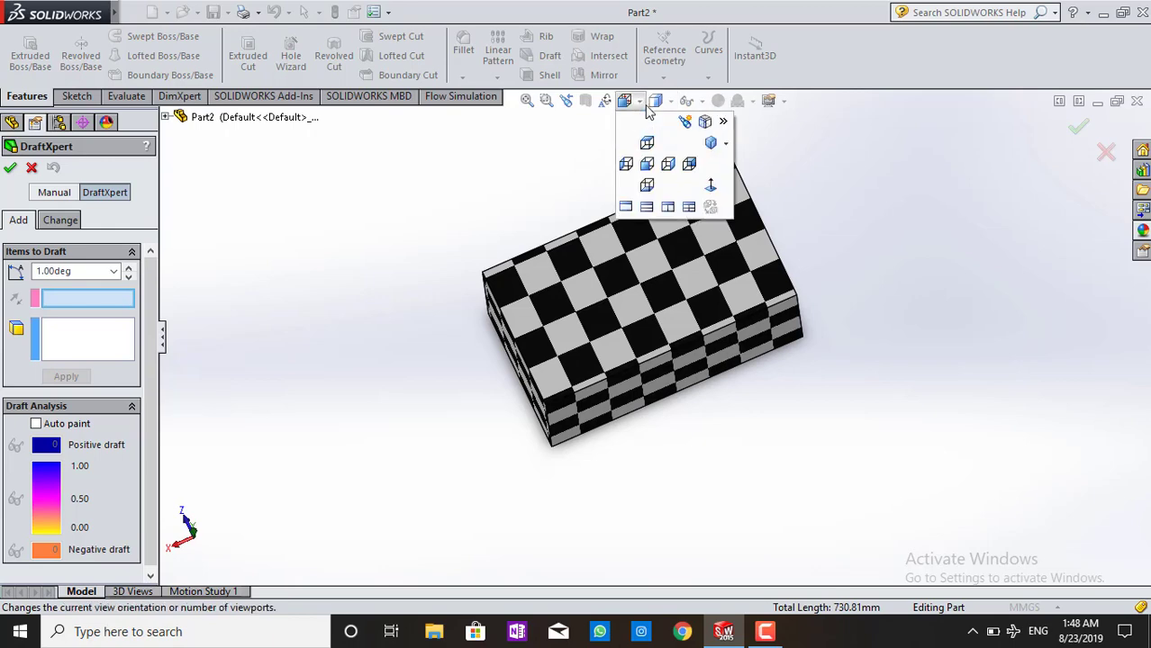
{"action": "left_click", "coordinate": [714, 146]}
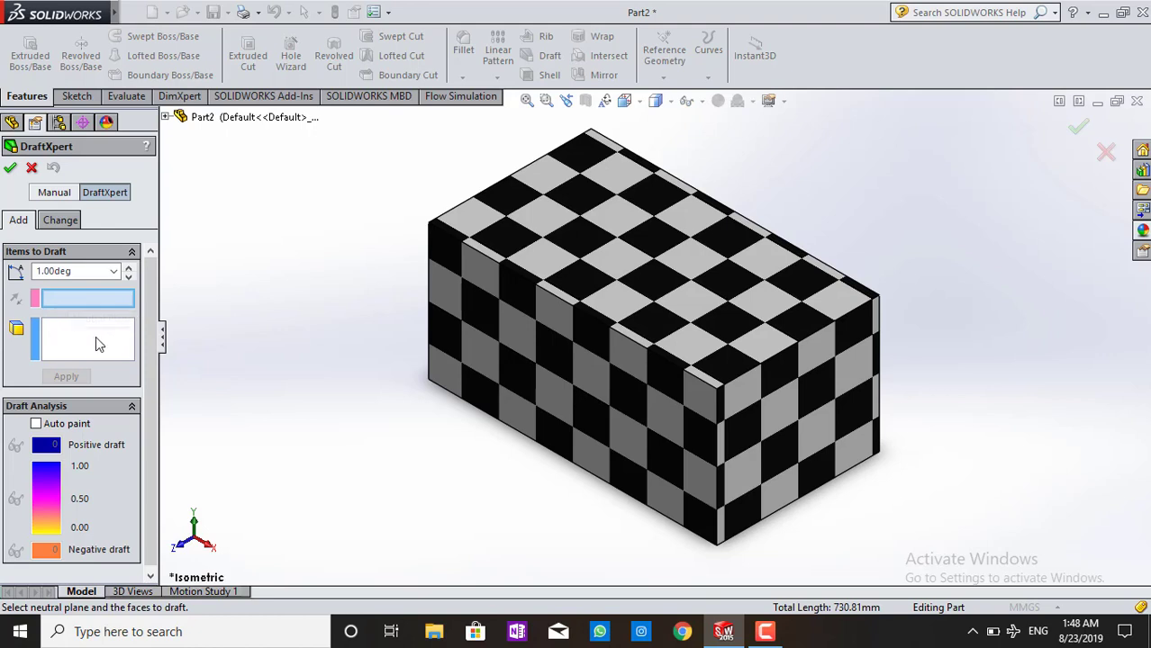
{"action": "scroll", "coordinate": [99, 392], "scroll_direction": "down", "scroll_amount": 1}
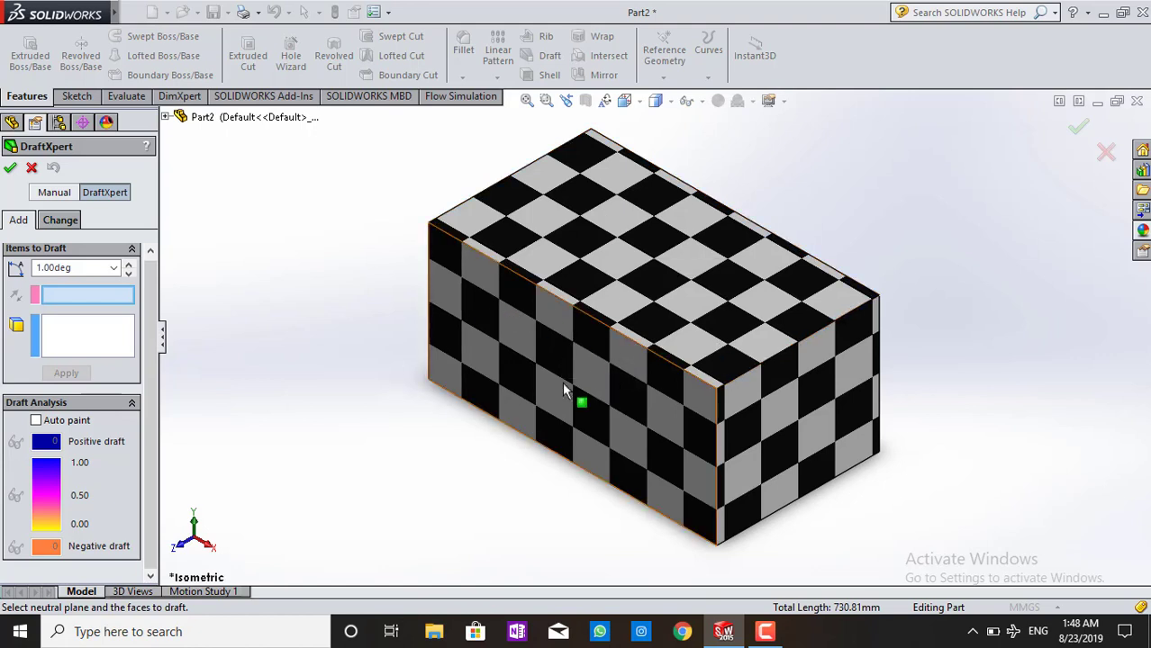
{"action": "left_click", "coordinate": [630, 252]}
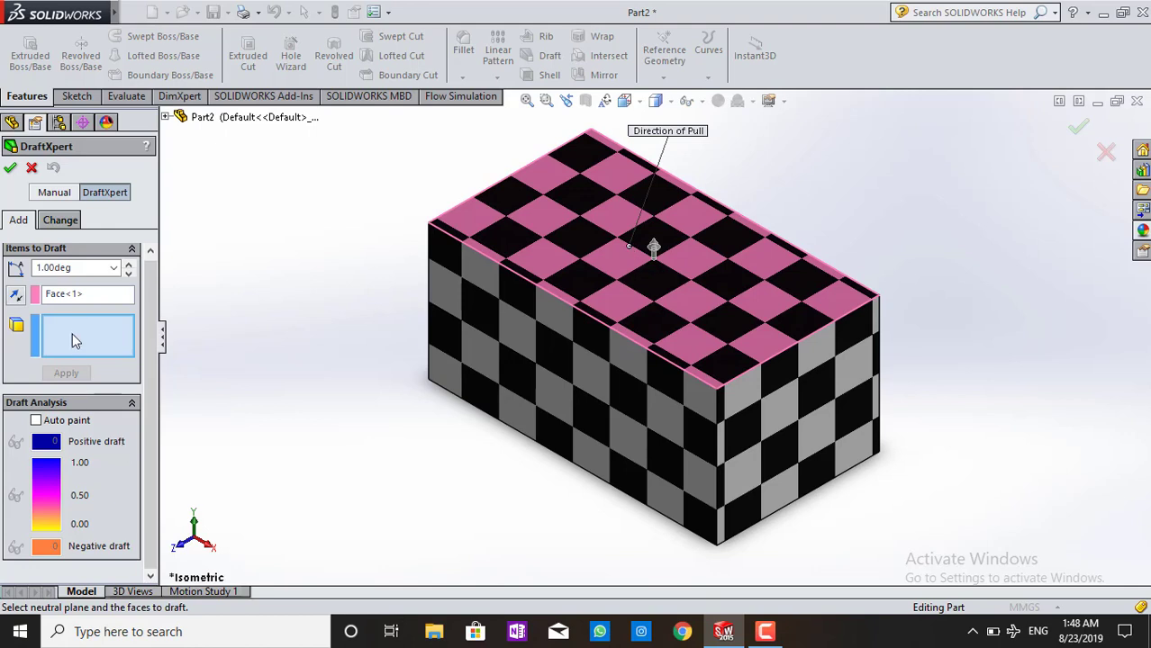
{"action": "left_click", "coordinate": [549, 377]}
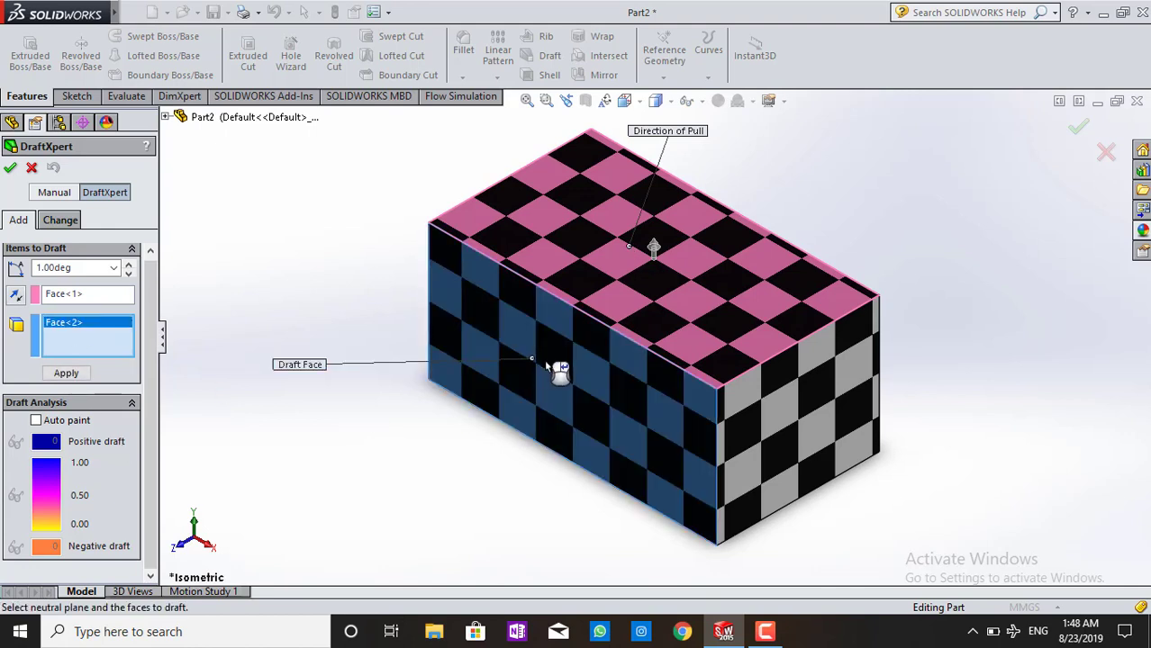
{"action": "double_click", "coordinate": [129, 264]}
{"action": "type", "text": "7"}
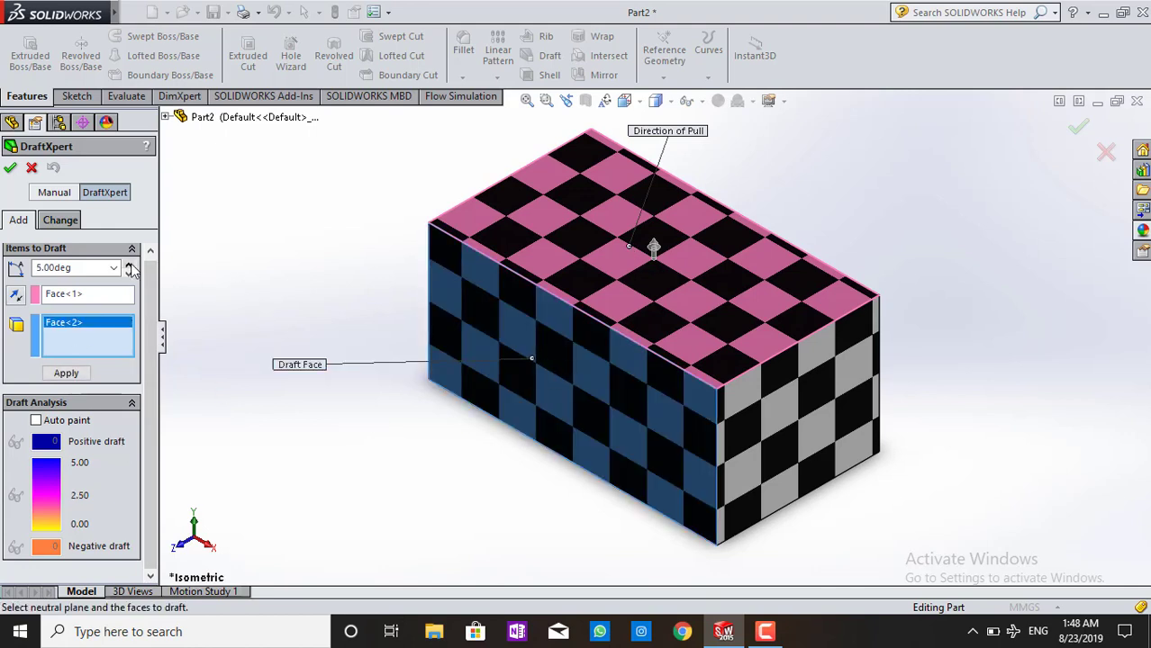
{"action": "left_click", "coordinate": [10, 169]}
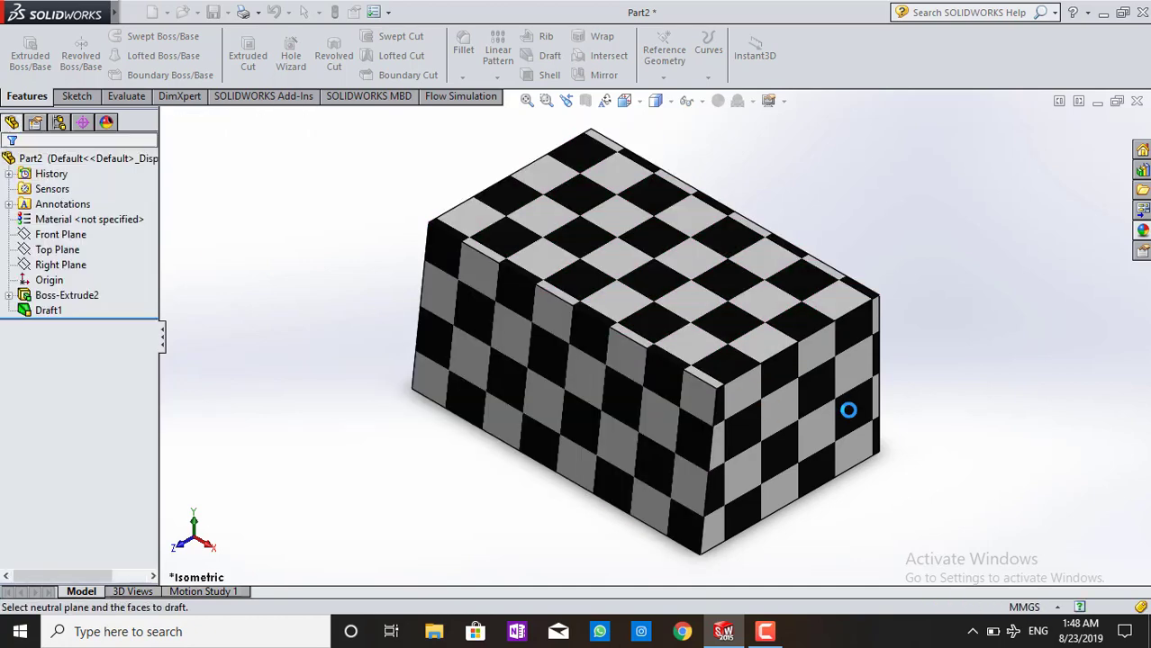
- Edit Draft1, raise its angle to 22°, and inspect the steeper taper before accepting
{"action": "mouse_move", "coordinate": [736, 472]}
{"action": "middle_mouse_down"}
{"action": "mouse_move", "coordinate": [530, 243]}
{"action": "mouse_move", "coordinate": [527, 216]}
{"action": "mouse_move", "coordinate": [562, 242]}
{"action": "middle_mouse_up"}
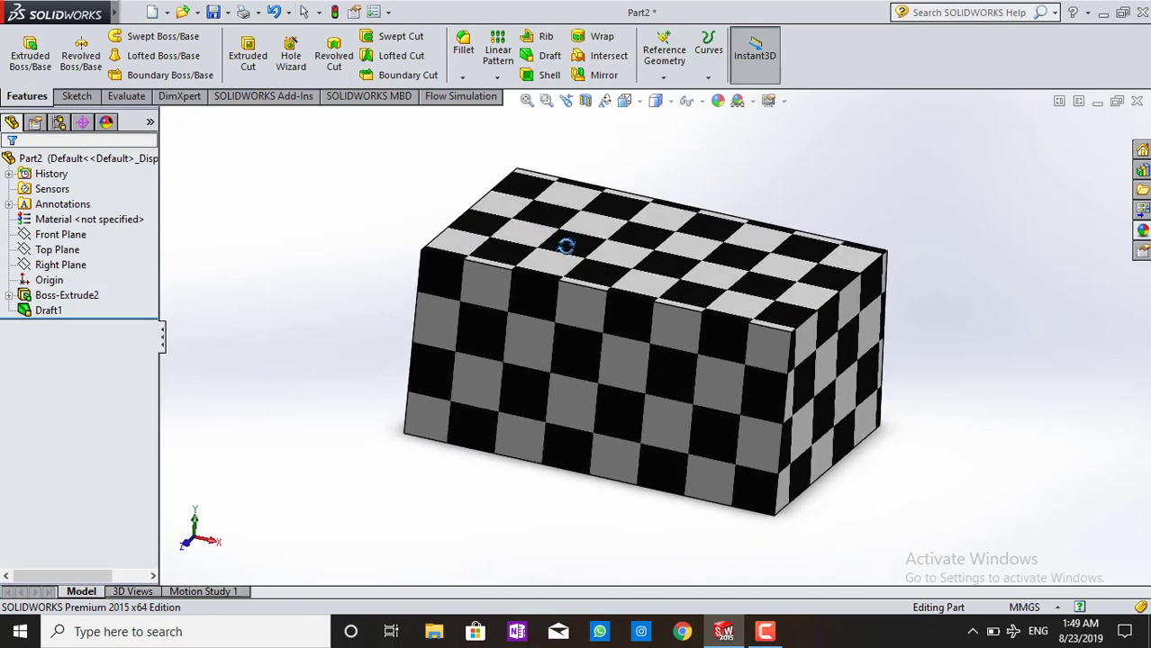
{"action": "left_click", "coordinate": [51, 311]}
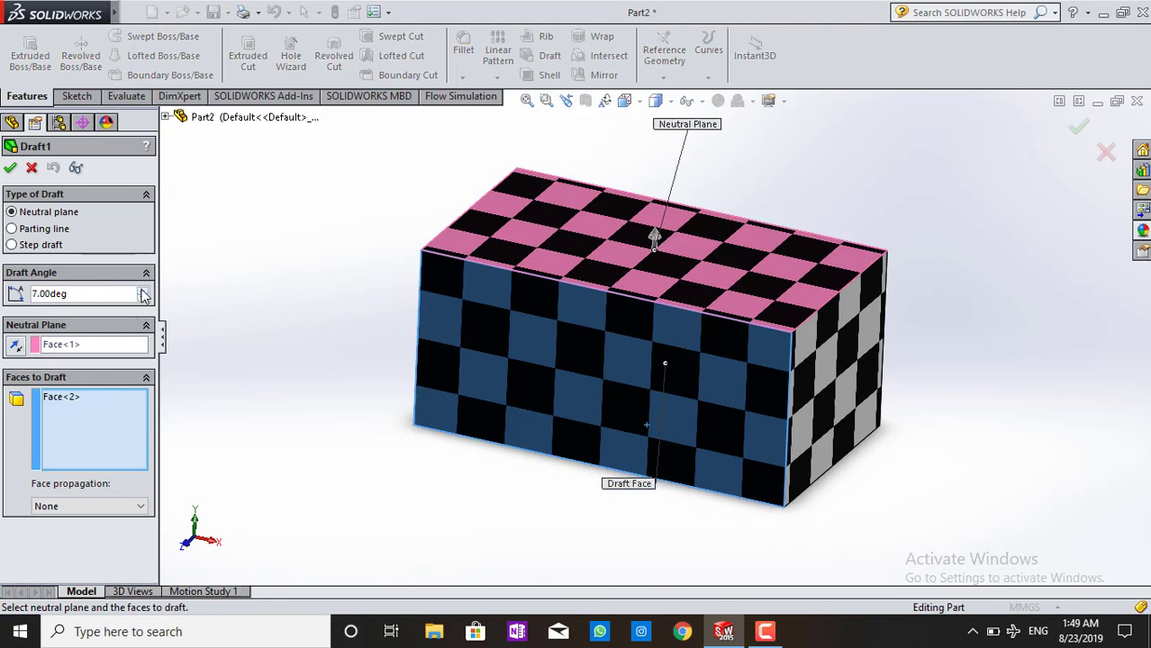
{"action": "left_click", "coordinate": [142, 291]}
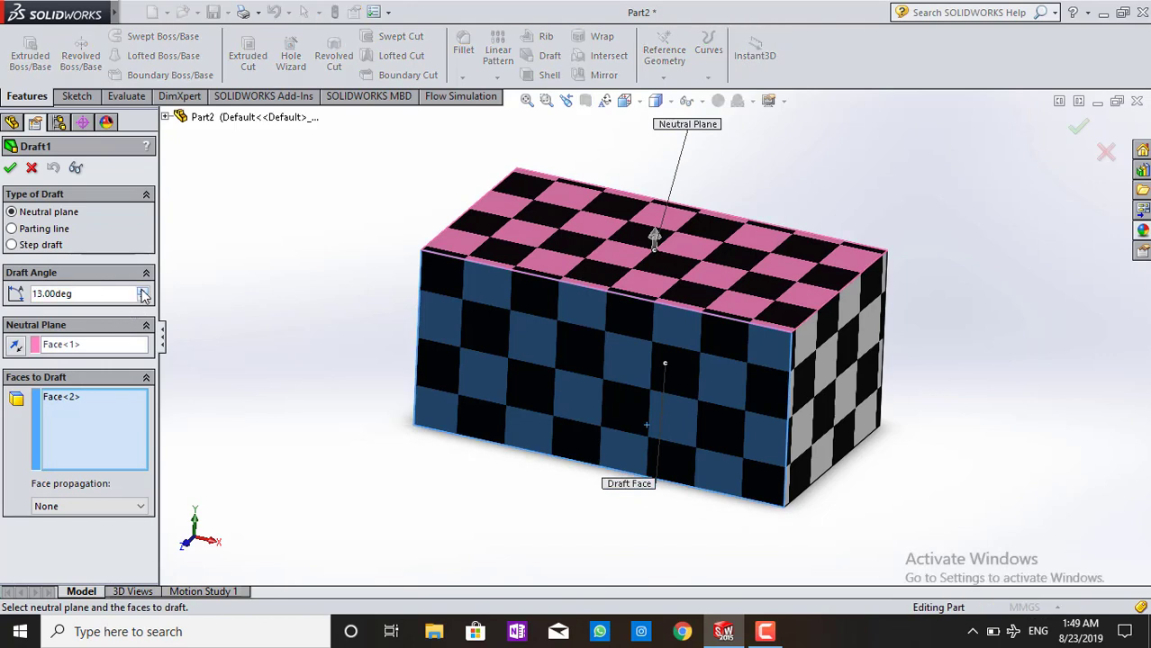
{"action": "left_click", "coordinate": [142, 291]}
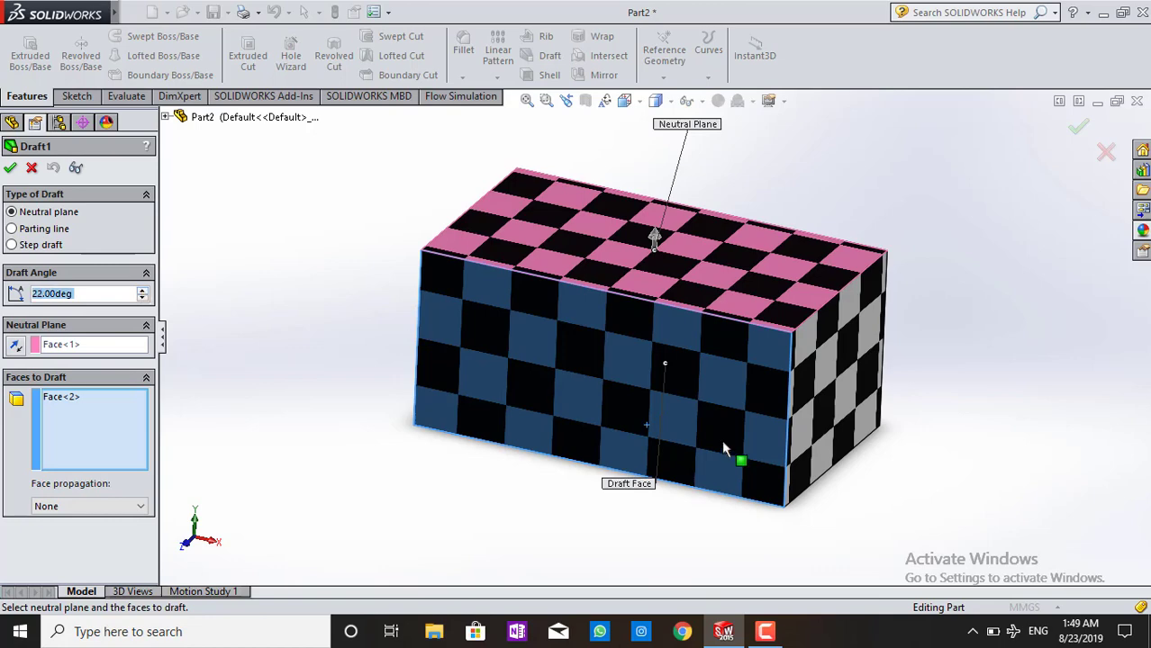
{"action": "mouse_move", "coordinate": [723, 450]}
{"action": "middle_mouse_down"}
{"action": "mouse_move", "coordinate": [407, 220]}
{"action": "mouse_move", "coordinate": [503, 402]}
{"action": "middle_mouse_up"}
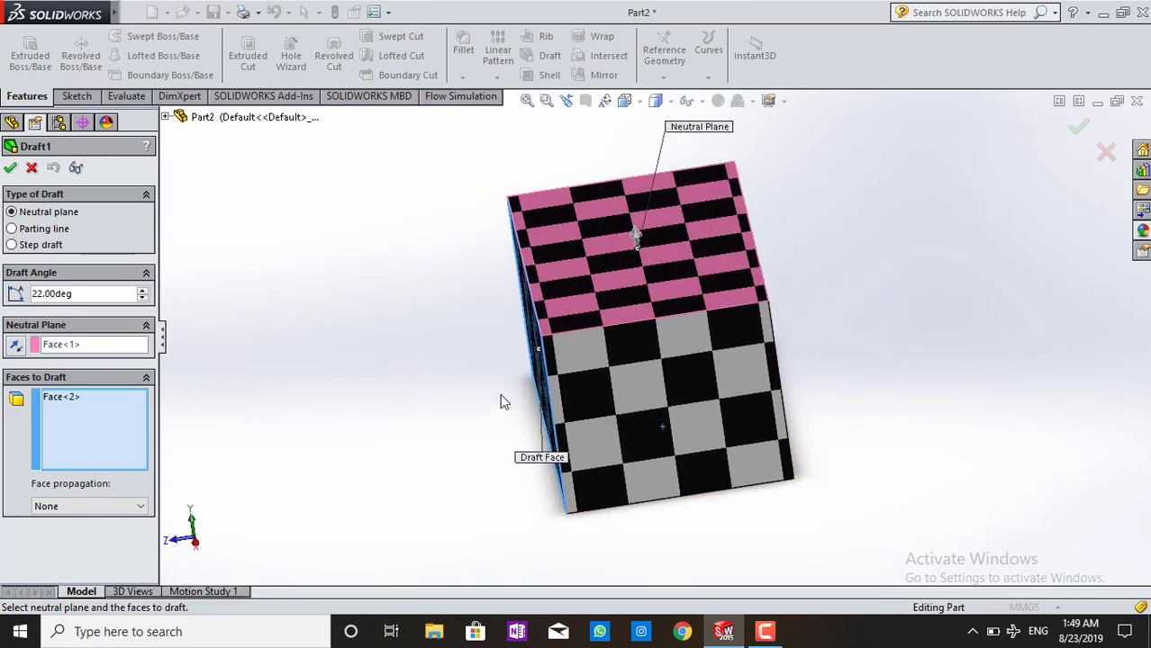
{"action": "middle_click_drag", "start_coordinate": [293, 294], "coordinate": [252, 266]}
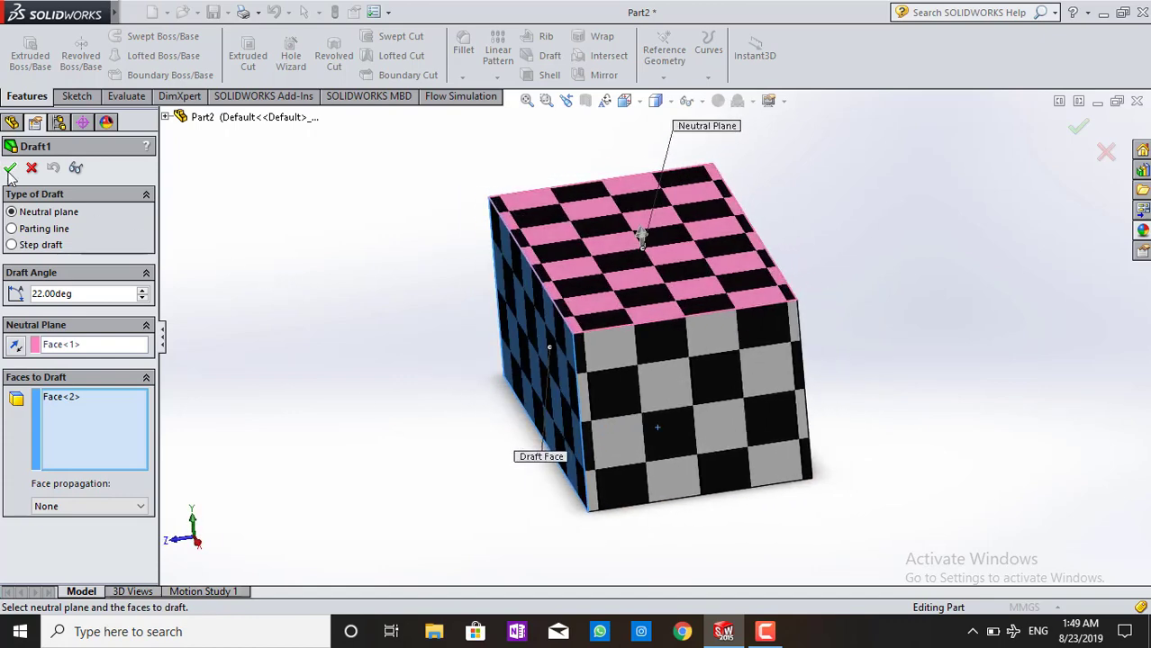
{"action": "left_click", "coordinate": [9, 171]}
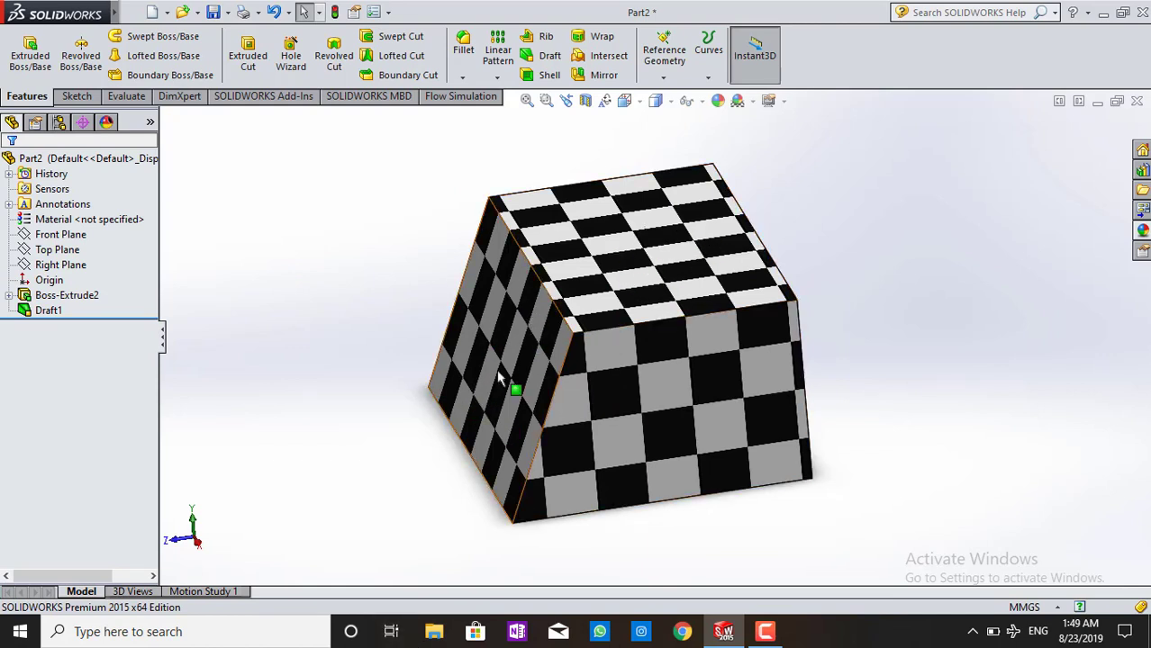
- Start a DraftXpert draft with the top face as neutral plane, picking the front and right faces
{"action": "left_click", "coordinate": [540, 56]}
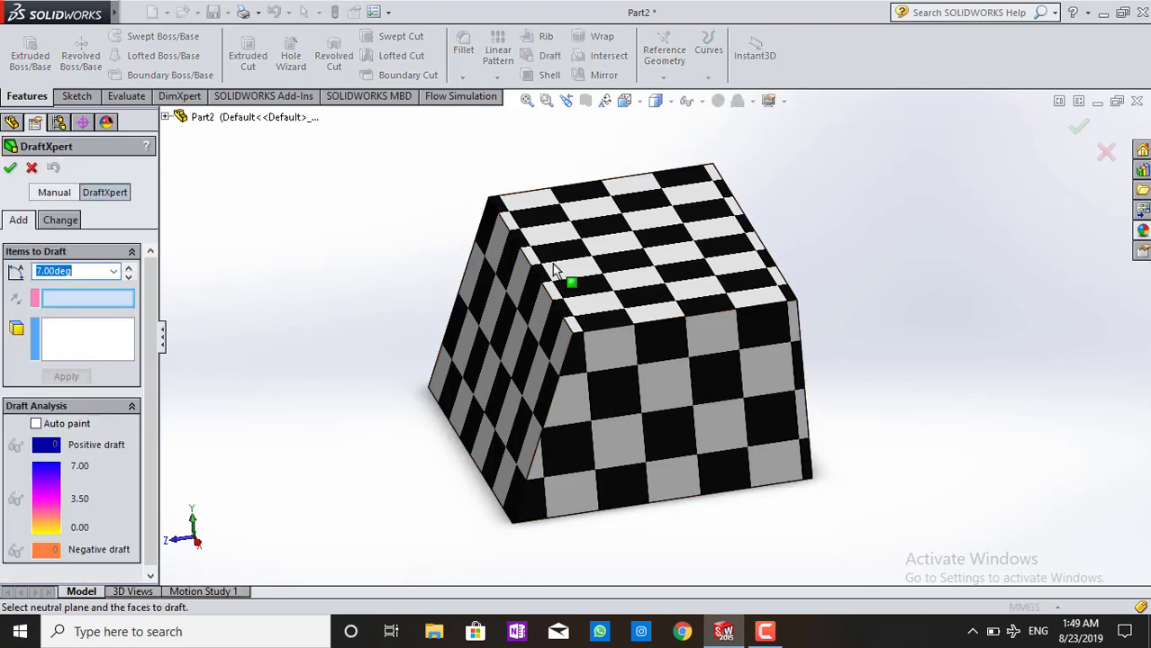
{"action": "left_click", "coordinate": [634, 223]}
{"action": "mouse_move", "coordinate": [477, 399]}
{"action": "middle_mouse_down"}
{"action": "mouse_move", "coordinate": [617, 380]}
{"action": "mouse_move", "coordinate": [617, 406]}
{"action": "middle_mouse_up"}
{"action": "left_click", "coordinate": [617, 405]}
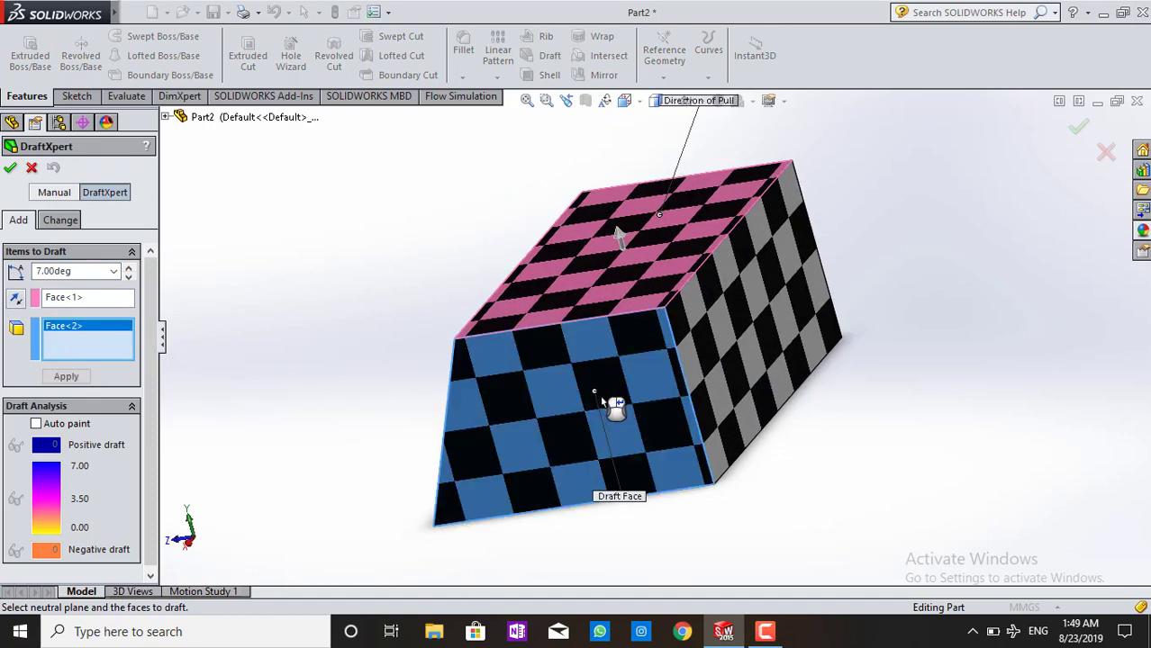
{"action": "left_click", "coordinate": [720, 343]}
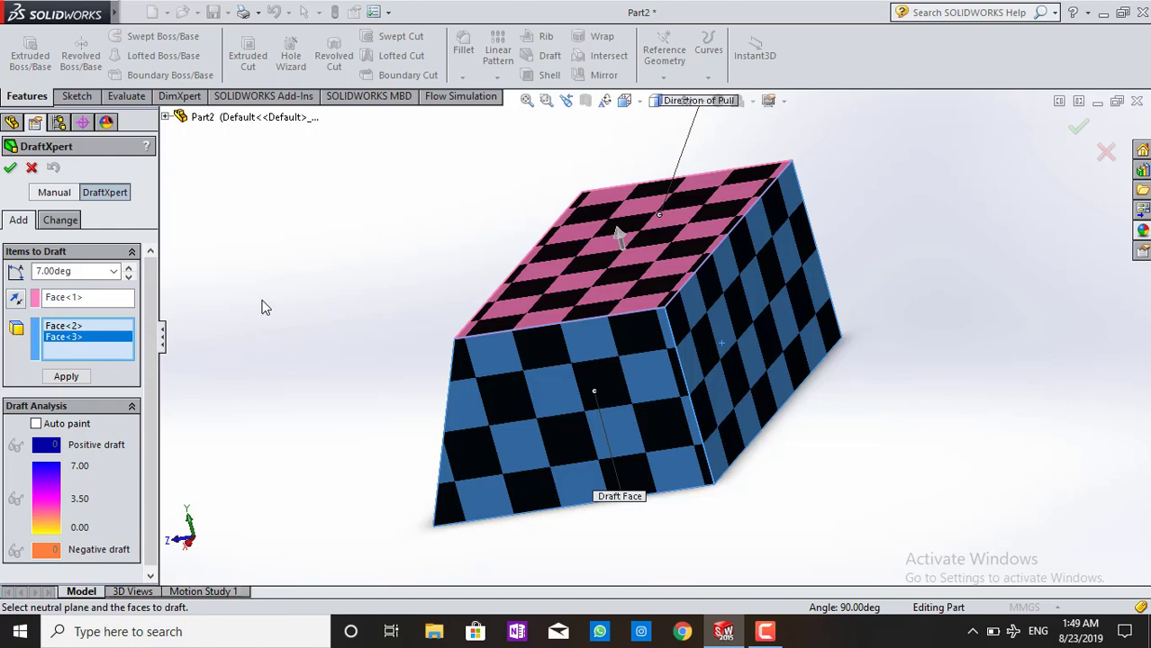
{"action": "middle_click_drag", "start_coordinate": [266, 307], "coordinate": [283, 303]}
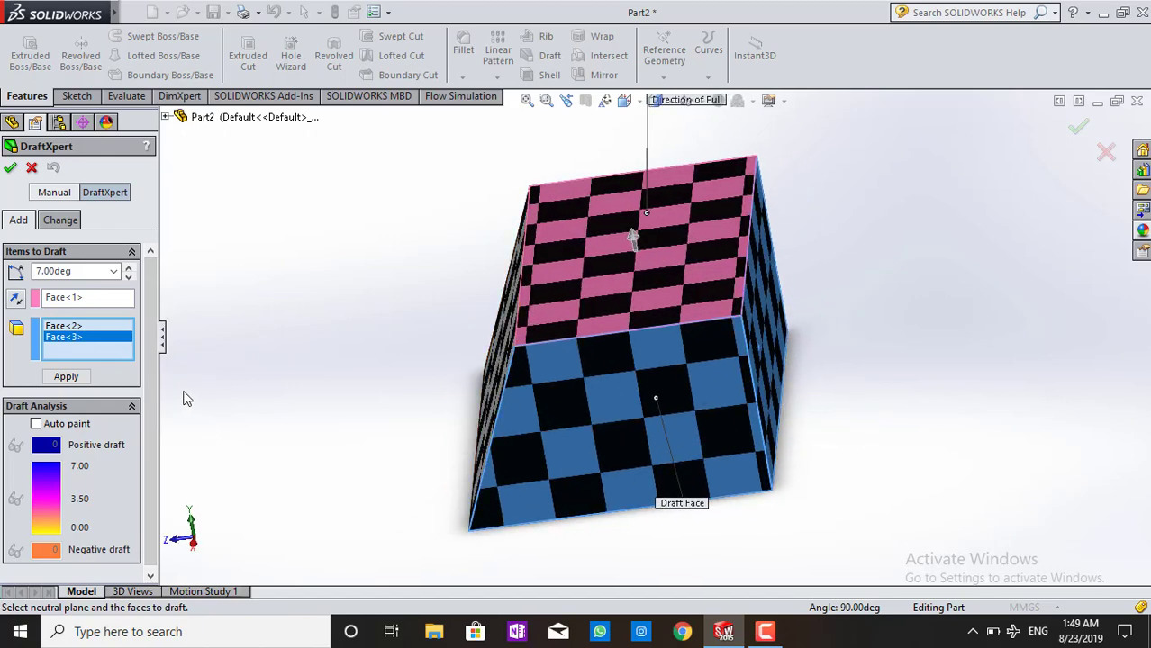
{"action": "scroll", "coordinate": [103, 411], "scroll_direction": "down", "scroll_amount": 1}
{"action": "scroll", "coordinate": [103, 412], "scroll_direction": "up", "scroll_amount": 1}
- Check the Change tab, re-add the front and right side faces, and apply the 7° draft
{"action": "left_click", "coordinate": [63, 222]}
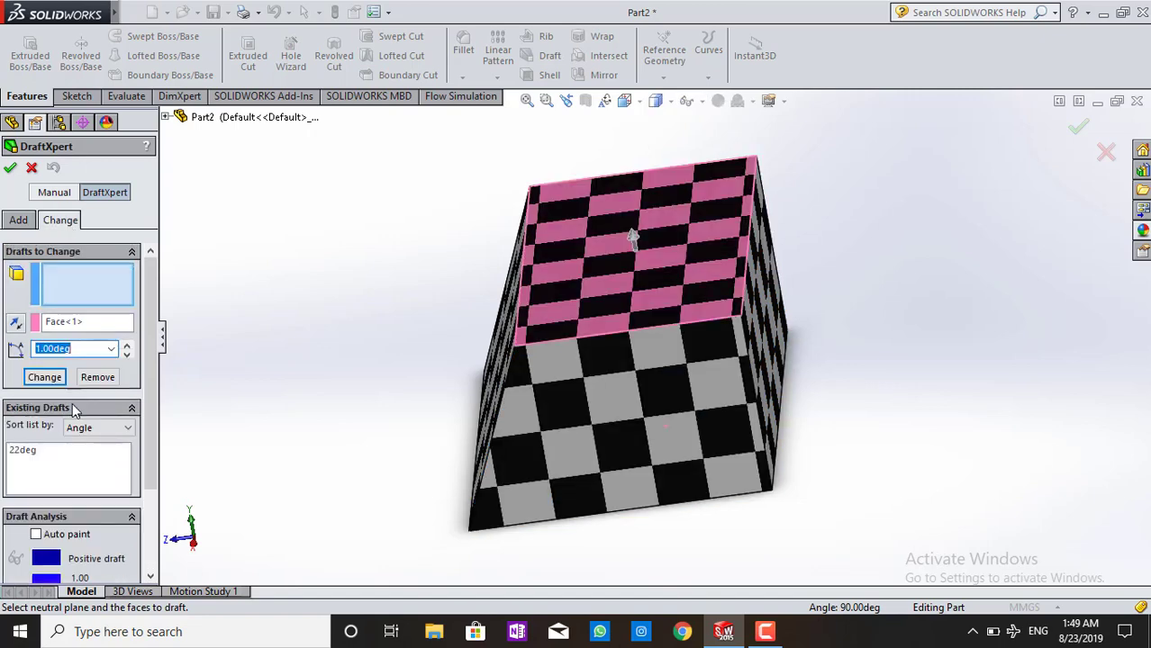
{"action": "left_click", "coordinate": [19, 221]}
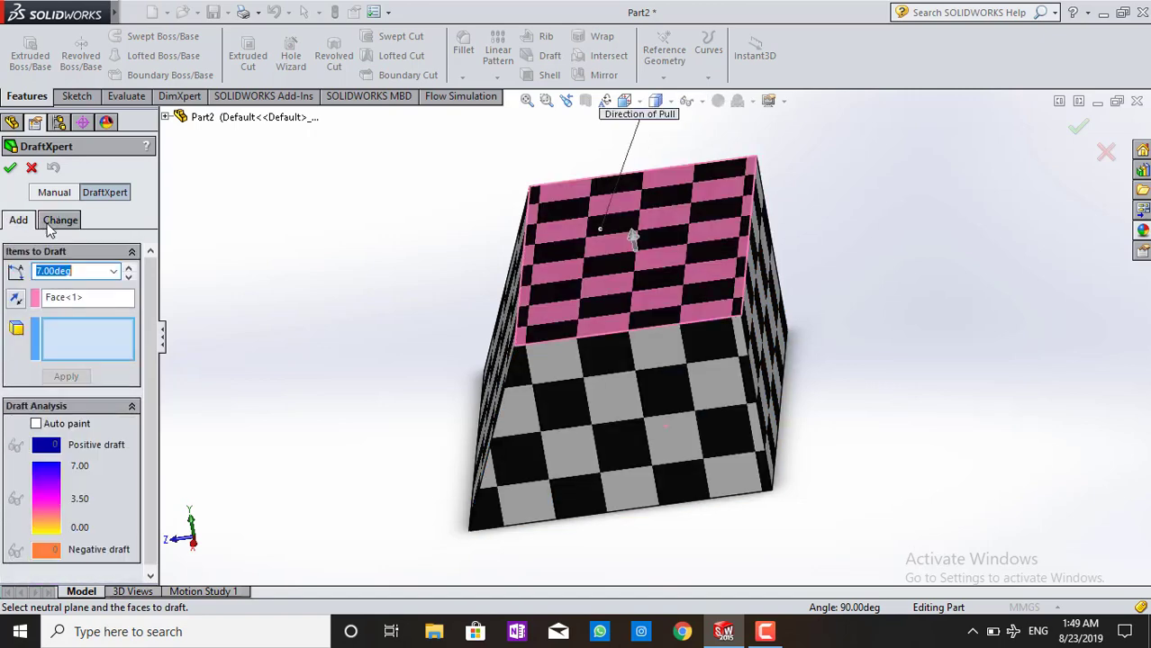
{"action": "left_click", "coordinate": [662, 382]}
{"action": "left_click", "coordinate": [757, 329]}
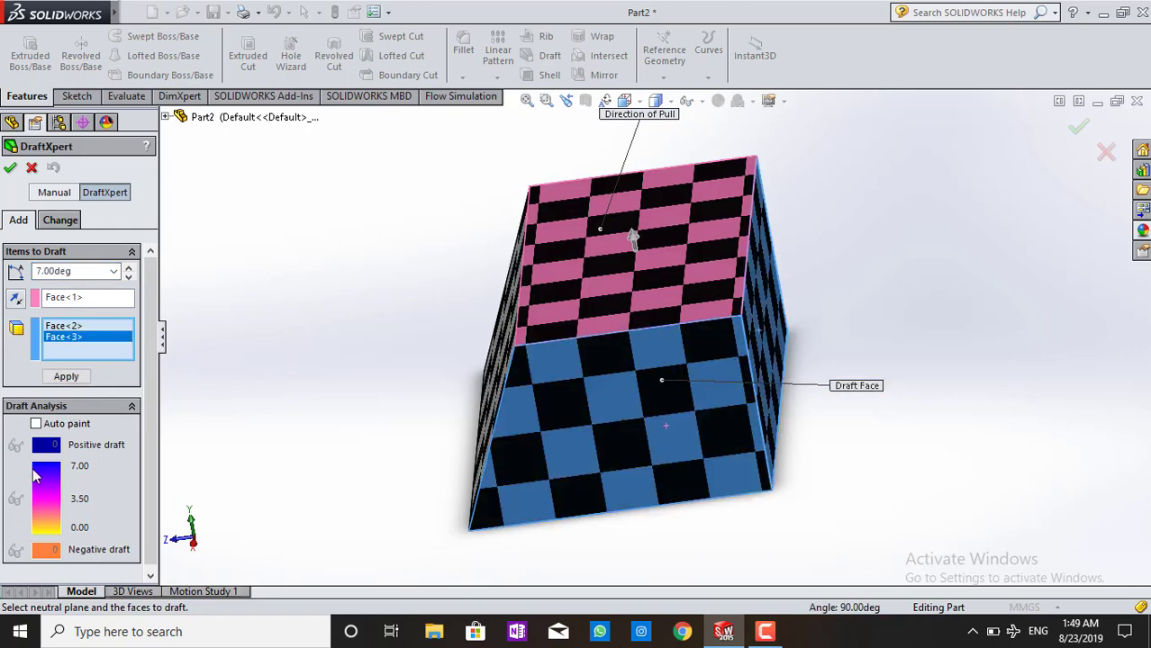
{"action": "left_click", "coordinate": [10, 169]}
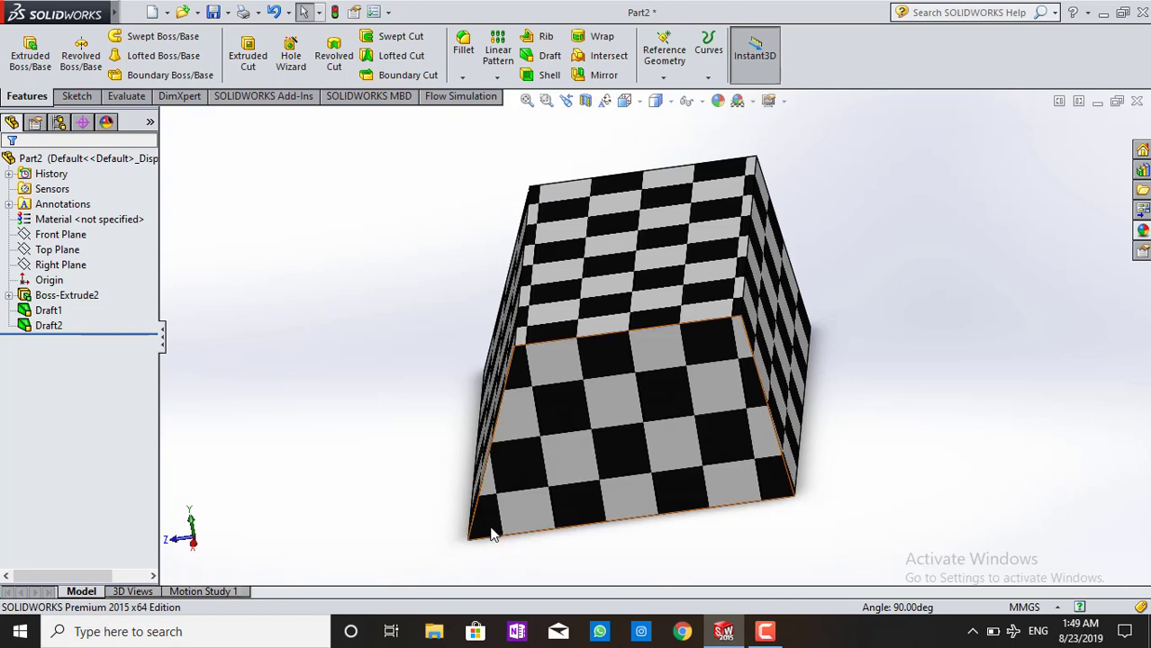
- Select Draft2 and drag its taper handle on the model to skew the block more
{"action": "mouse_move", "coordinate": [377, 454]}
{"action": "middle_mouse_down"}
{"action": "mouse_move", "coordinate": [293, 444]}
{"action": "mouse_move", "coordinate": [577, 320]}
{"action": "mouse_move", "coordinate": [599, 343]}
{"action": "mouse_move", "coordinate": [561, 376]}
{"action": "middle_mouse_up"}
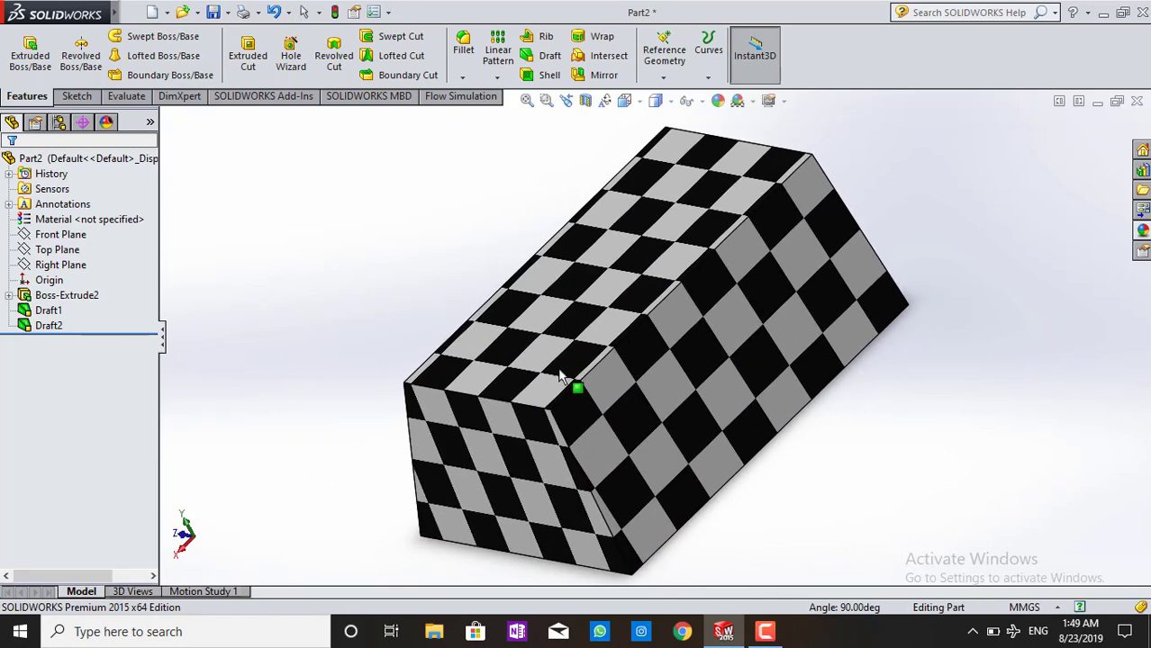
{"action": "left_click", "coordinate": [59, 328]}
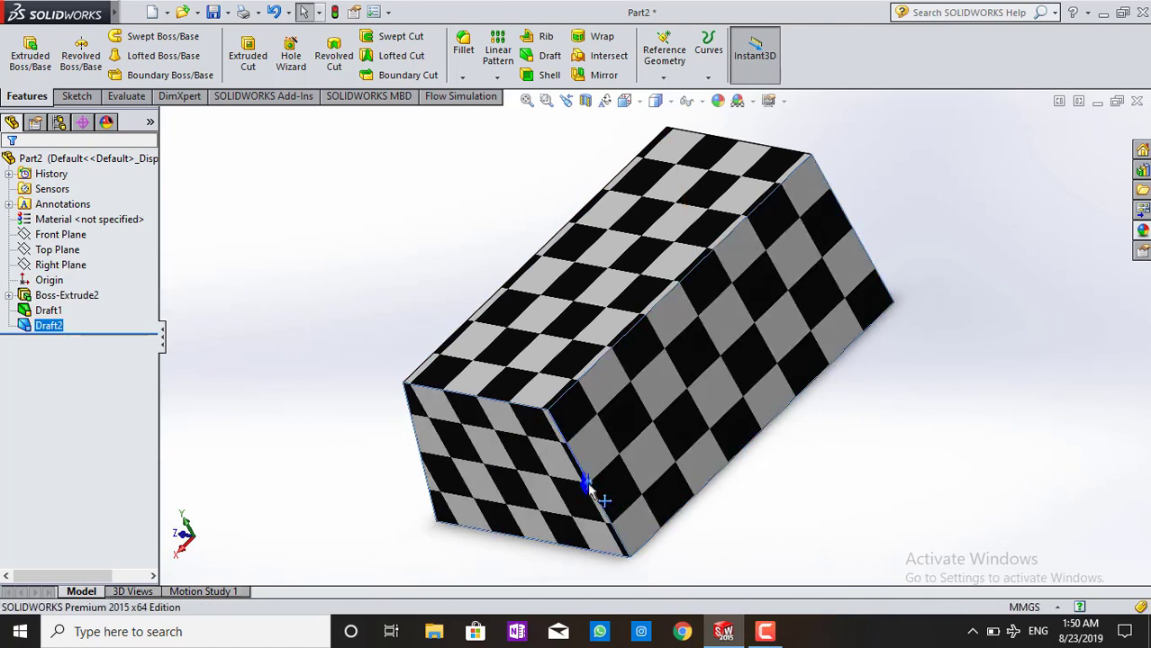
{"action": "left_click_drag", "start_coordinate": [583, 487], "coordinate": [855, 395]}
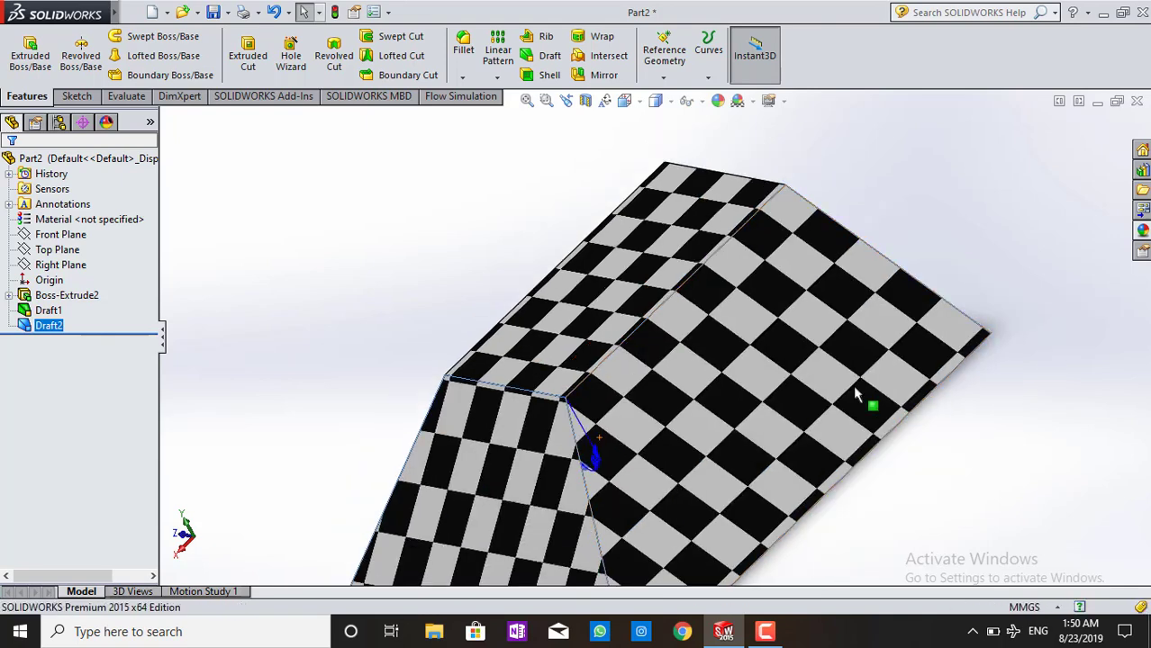
{"action": "scroll", "coordinate": [855, 394], "scroll_direction": "up", "scroll_amount": 2}
{"action": "scroll", "coordinate": [856, 394], "scroll_direction": "up", "scroll_amount": 2}
{"action": "scroll", "coordinate": [594, 459], "scroll_direction": "down", "scroll_amount": 2}
{"action": "scroll", "coordinate": [646, 259], "scroll_direction": "down", "scroll_amount": 3}
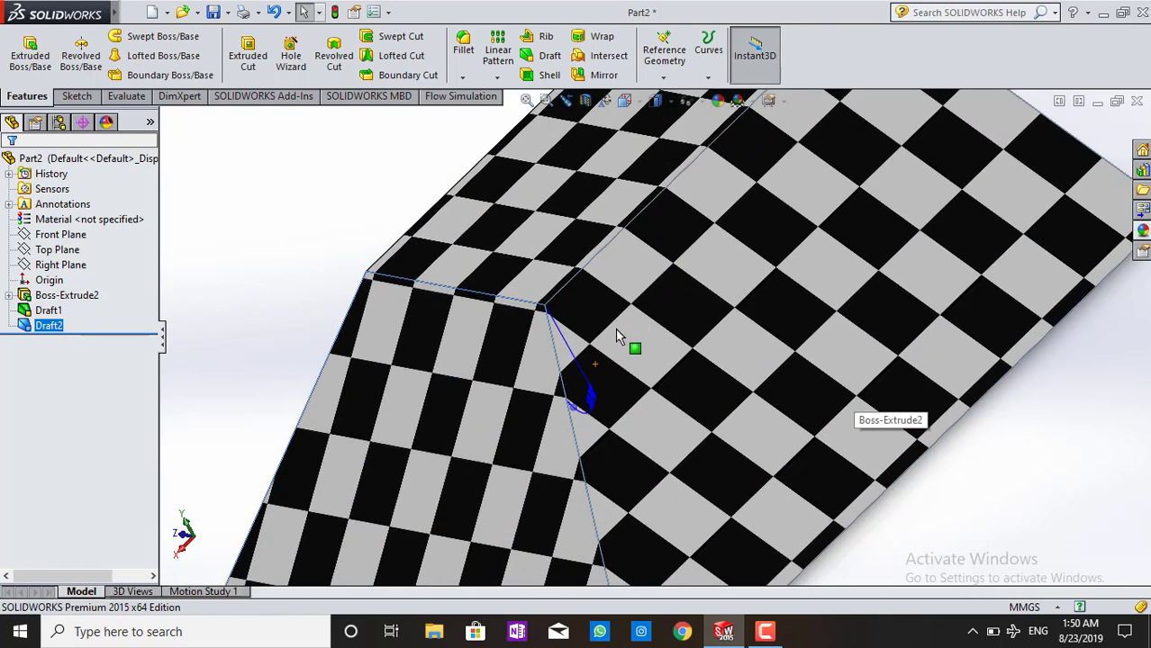
{"action": "scroll", "coordinate": [618, 337], "scroll_direction": "down", "scroll_amount": 2}
- Drag Draft2's taper further, then select both Draft1 and Draft2 in the tree
{"action": "left_click_drag", "start_coordinate": [534, 532], "coordinate": [580, 513]}
{"action": "scroll", "coordinate": [610, 482], "scroll_direction": "up", "scroll_amount": 2}
{"action": "scroll", "coordinate": [701, 482], "scroll_direction": "up", "scroll_amount": 2}
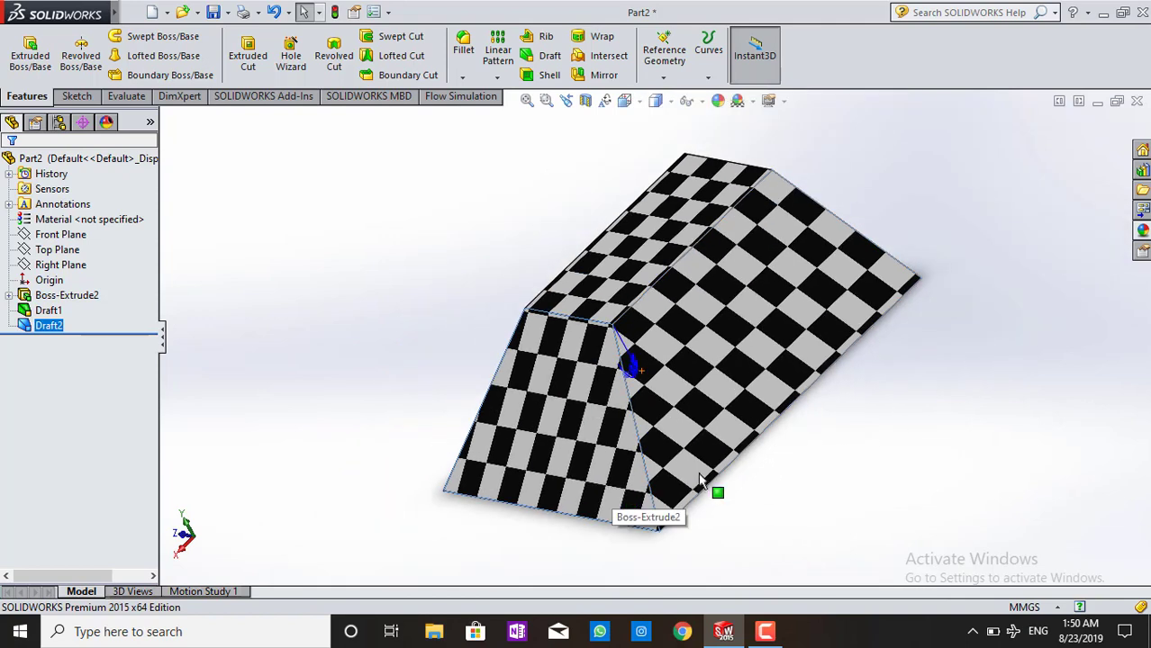
{"action": "scroll", "coordinate": [701, 482], "scroll_direction": "up", "scroll_amount": 2}
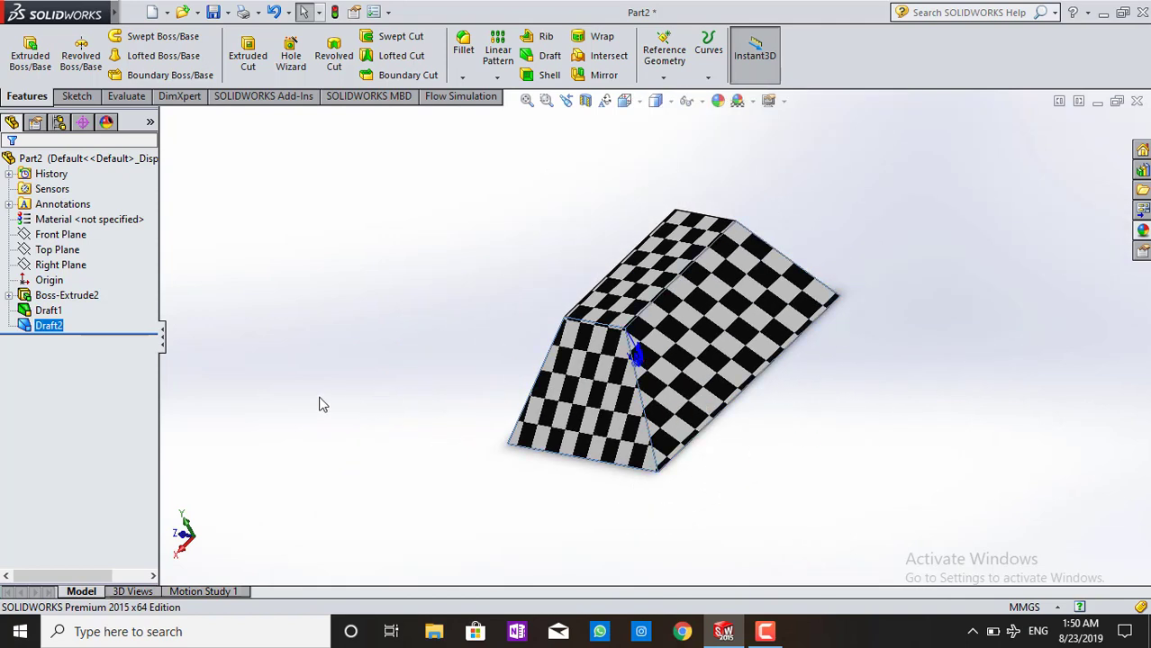
{"action": "left_click", "coordinate": [49, 325]}
{"action": "left_click", "coordinate": [48, 310], "text": "ctrl"}
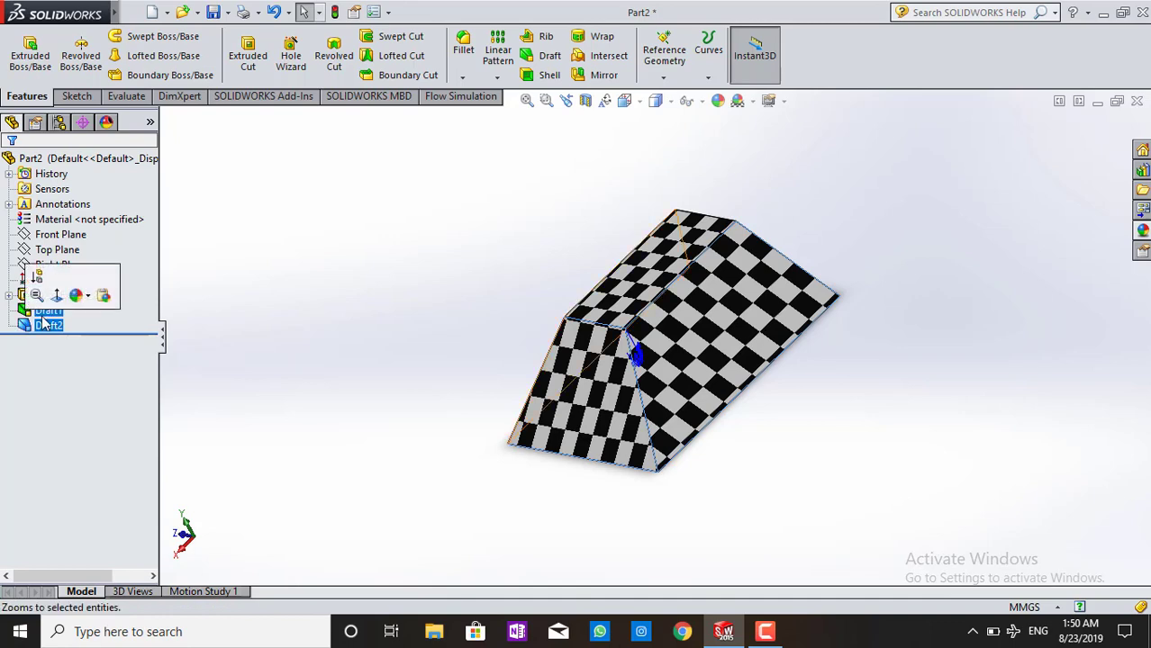
- Delete the Draft2 feature from the block
{"action": "right_click", "coordinate": [42, 324]}
{"action": "left_click", "coordinate": [63, 368]}
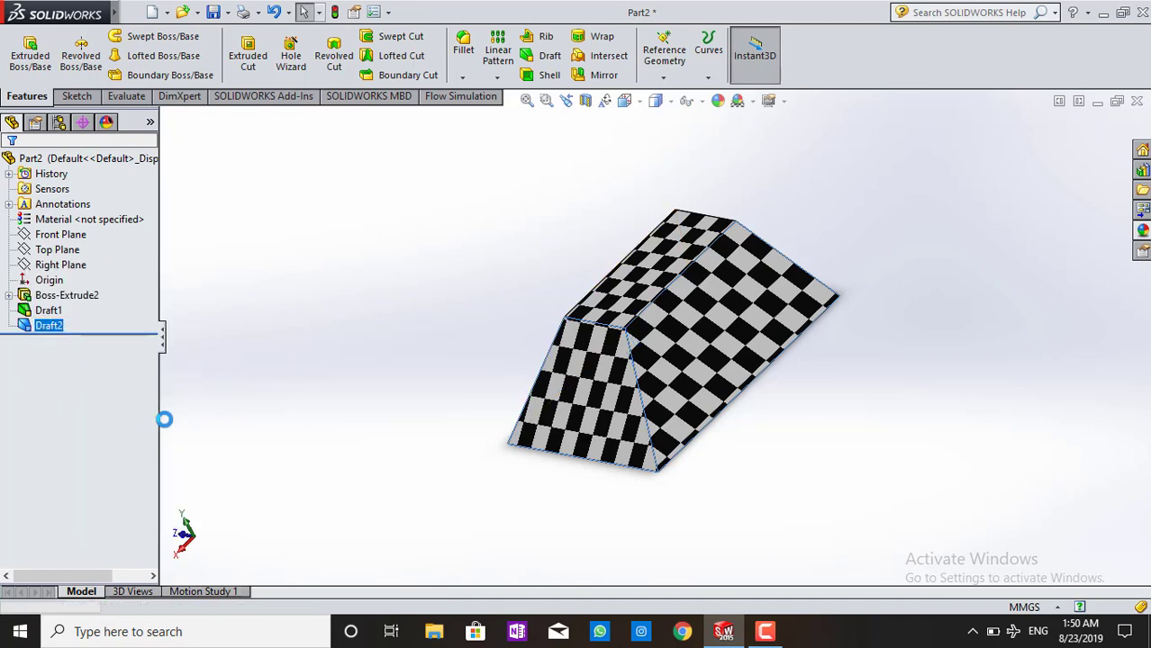
{"action": "mouse_move", "coordinate": [387, 405]}
{"action": "middle_mouse_down"}
{"action": "mouse_move", "coordinate": [615, 281]}
{"action": "mouse_move", "coordinate": [912, 408]}
{"action": "mouse_move", "coordinate": [688, 416]}
{"action": "middle_mouse_up"}
- Start a 20° draft with the top face as neutral plane and the long side face, in manual mode
{"action": "left_click", "coordinate": [549, 55]}
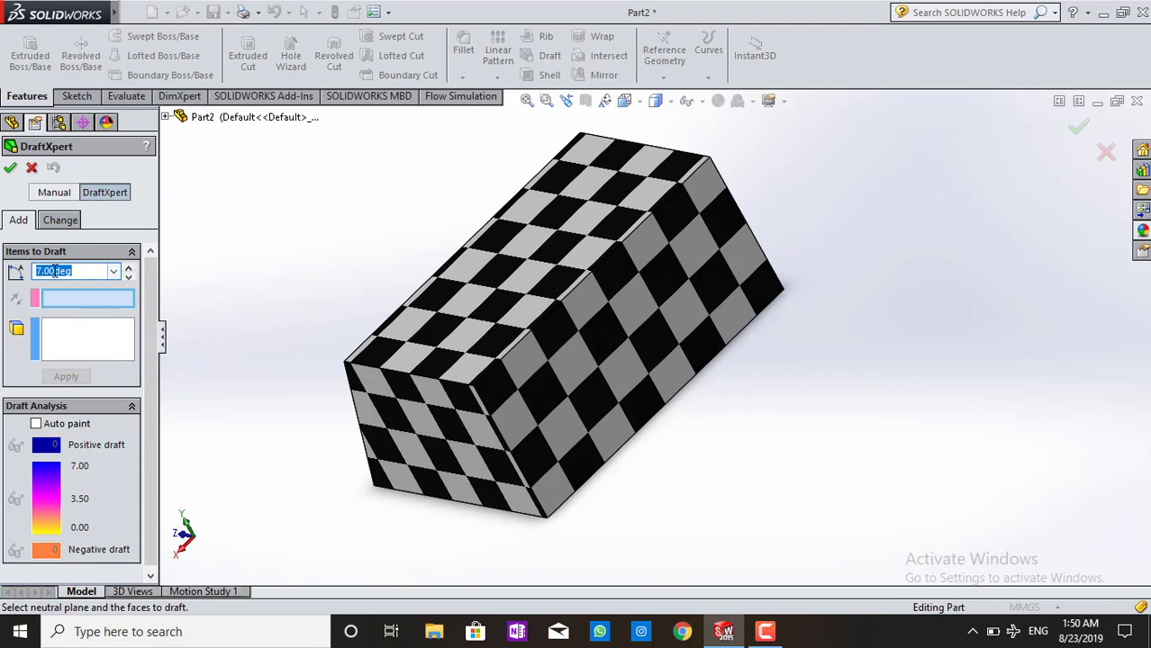
{"action": "type", "text": "20"}
{"action": "key", "text": "Return"}
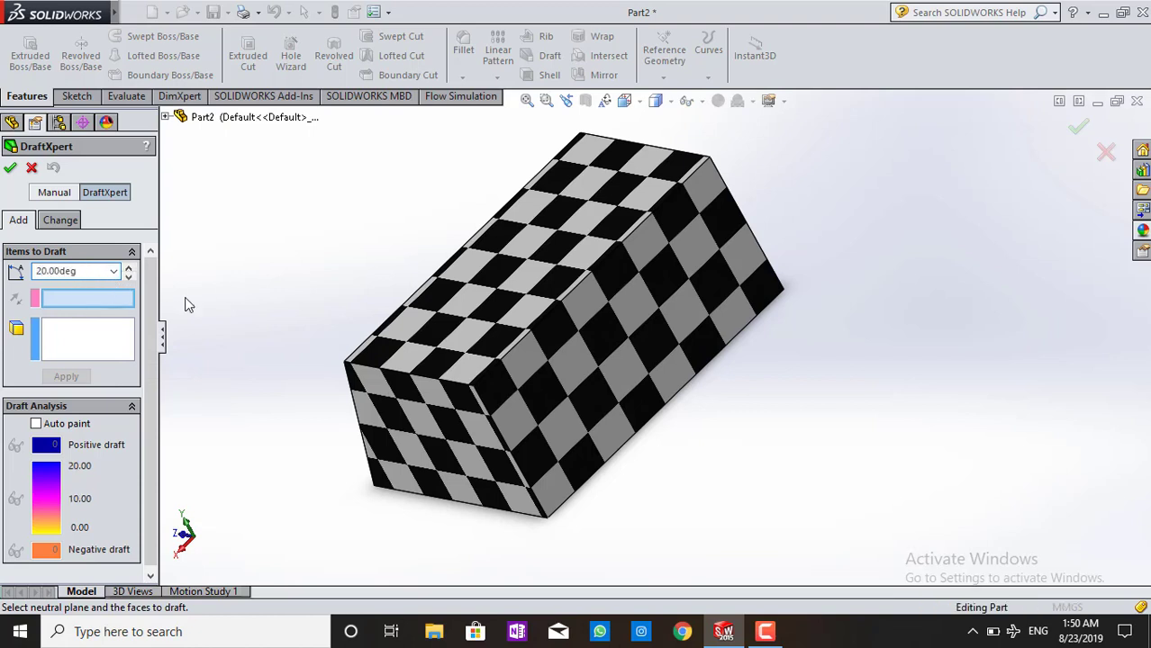
{"action": "left_click", "coordinate": [504, 328]}
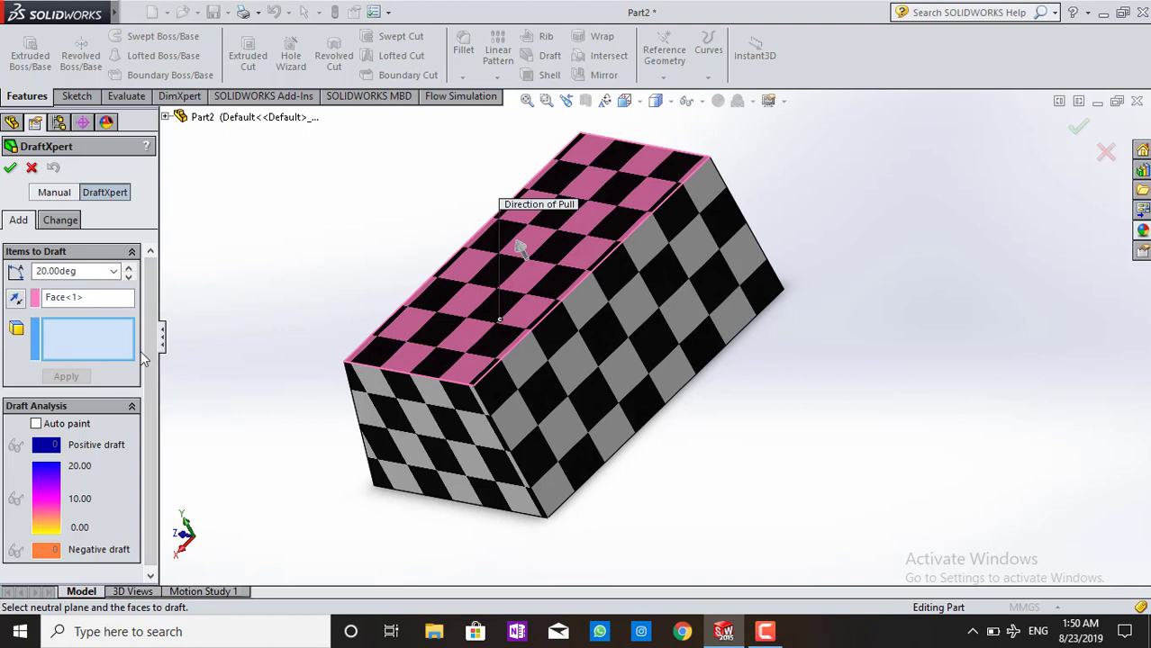
{"action": "left_click", "coordinate": [607, 358]}
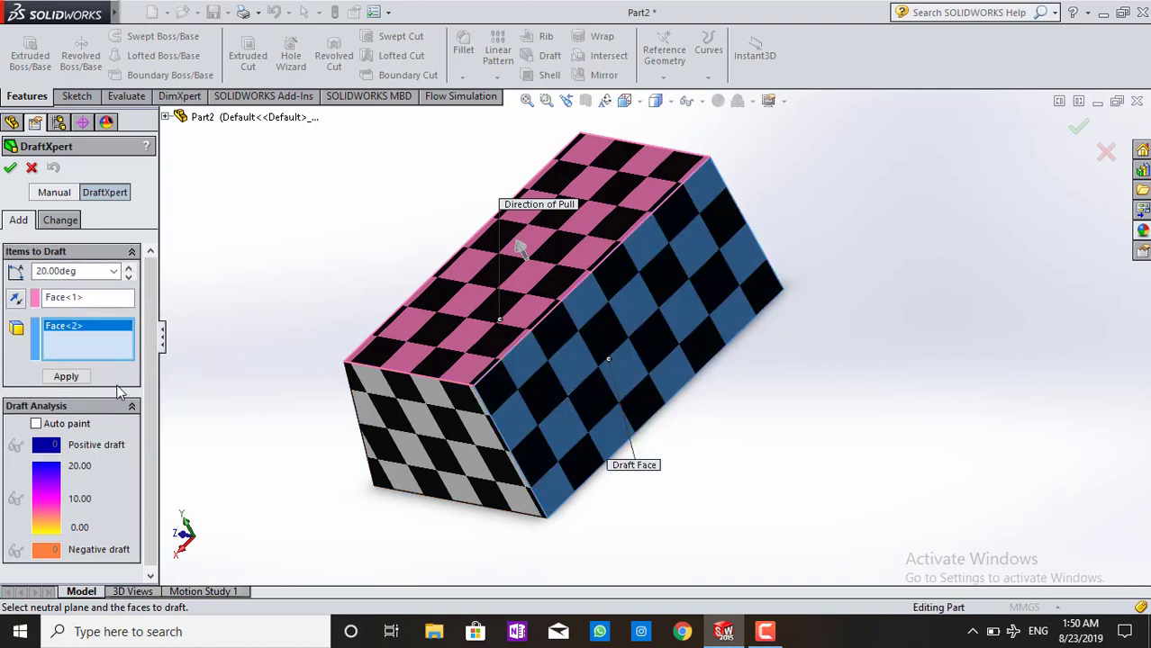
{"action": "left_click", "coordinate": [52, 194]}
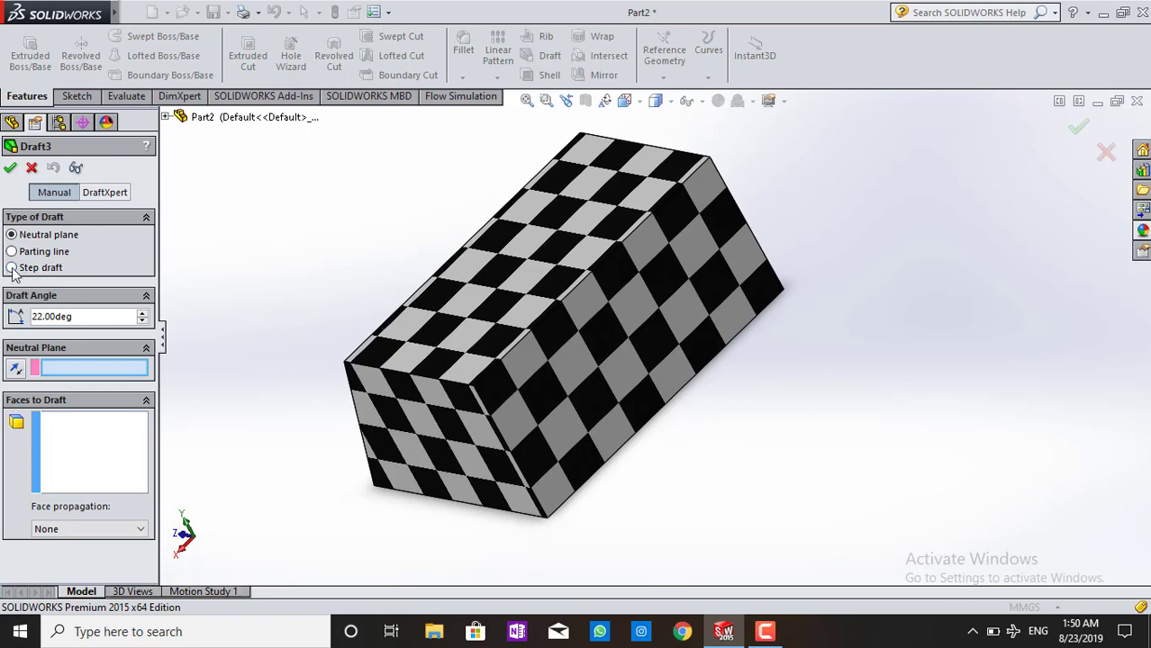
- Make Draft3 a 22° parting-line draft, pulling along the long top edge, split at the right vertical edge
{"action": "middle_click_drag", "start_coordinate": [350, 312], "coordinate": [497, 314]}
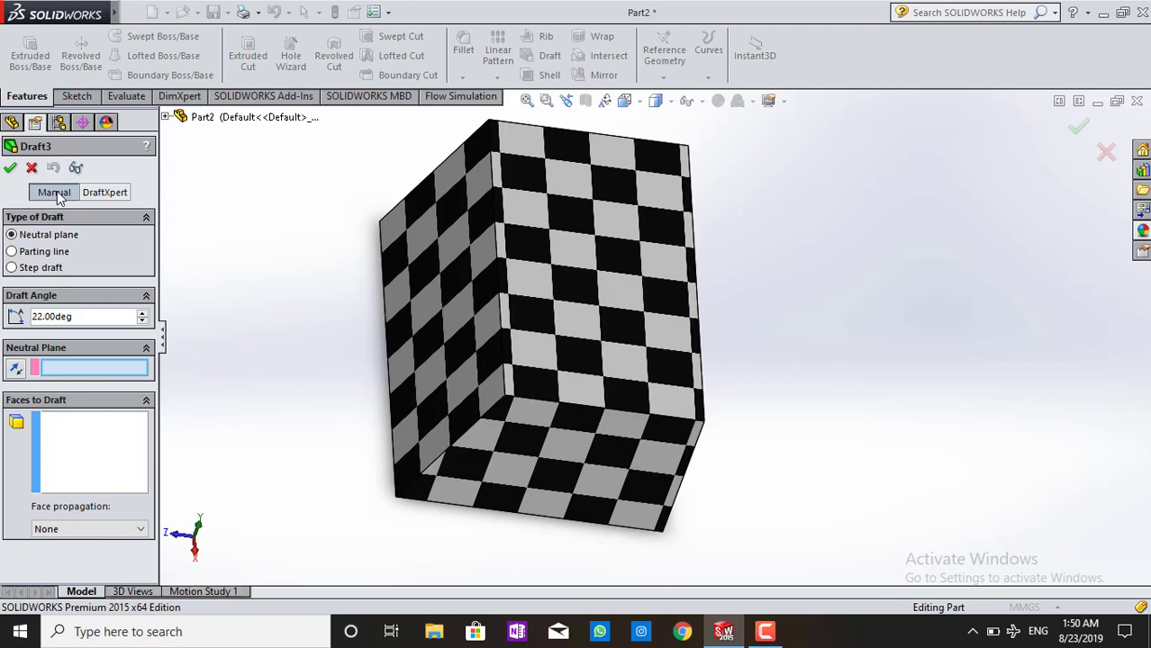
{"action": "left_click", "coordinate": [45, 254]}
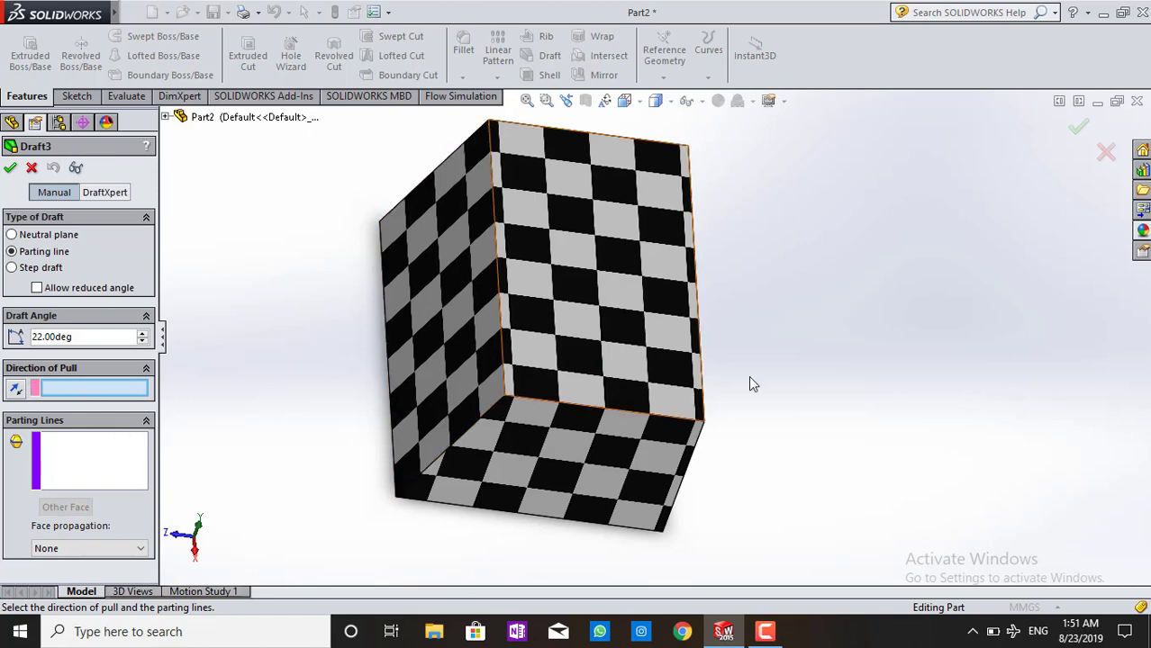
{"action": "mouse_move", "coordinate": [753, 380]}
{"action": "middle_mouse_down"}
{"action": "mouse_move", "coordinate": [789, 332]}
{"action": "mouse_move", "coordinate": [758, 267]}
{"action": "mouse_move", "coordinate": [789, 254]}
{"action": "mouse_move", "coordinate": [774, 177]}
{"action": "middle_mouse_up"}
{"action": "mouse_move", "coordinate": [442, 480]}
{"action": "middle_mouse_down"}
{"action": "mouse_move", "coordinate": [768, 480]}
{"action": "mouse_move", "coordinate": [632, 506]}
{"action": "mouse_move", "coordinate": [542, 322]}
{"action": "middle_mouse_up"}
{"action": "left_click", "coordinate": [509, 293]}
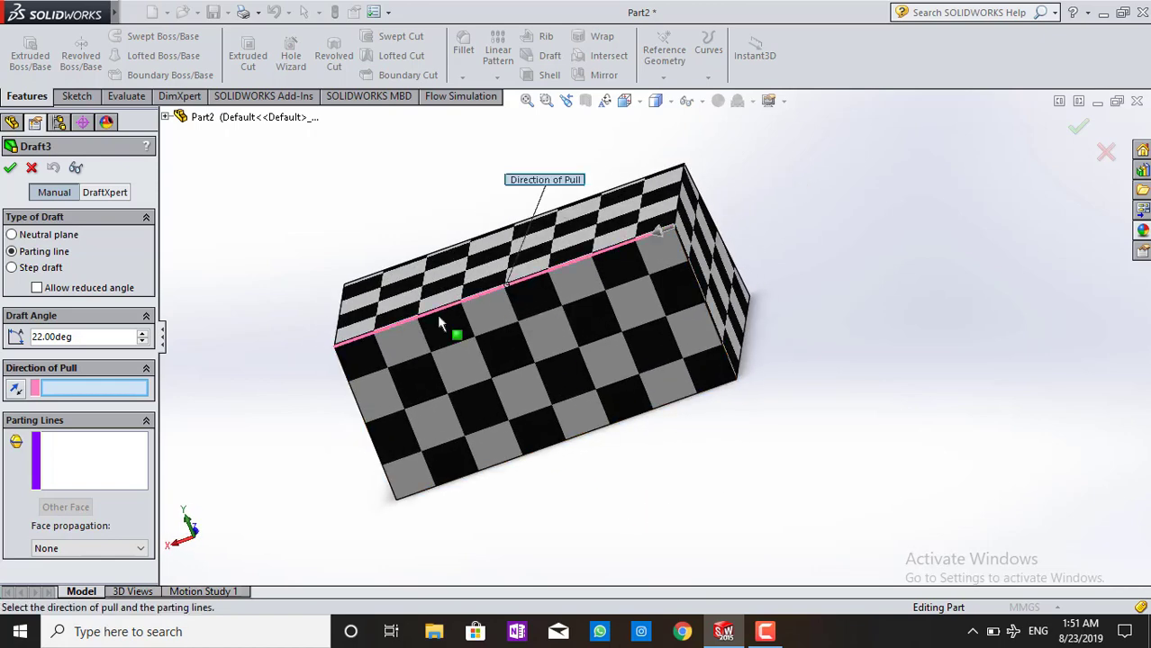
{"action": "middle_click_drag", "start_coordinate": [252, 333], "coordinate": [256, 333]}
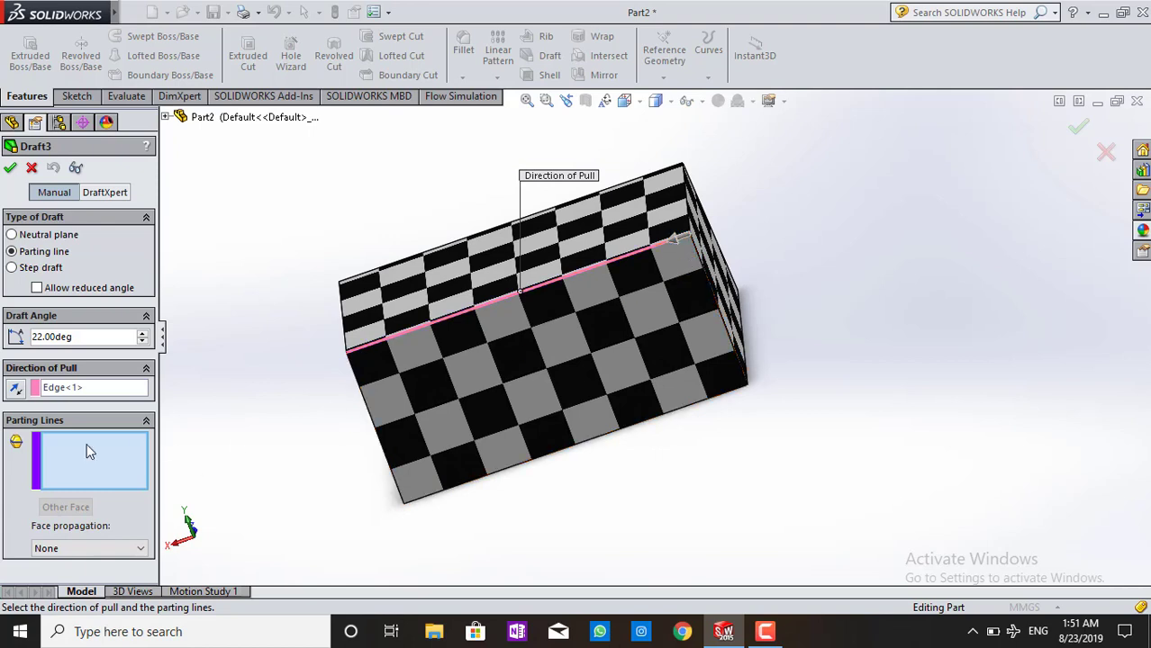
{"action": "left_click", "coordinate": [711, 288]}
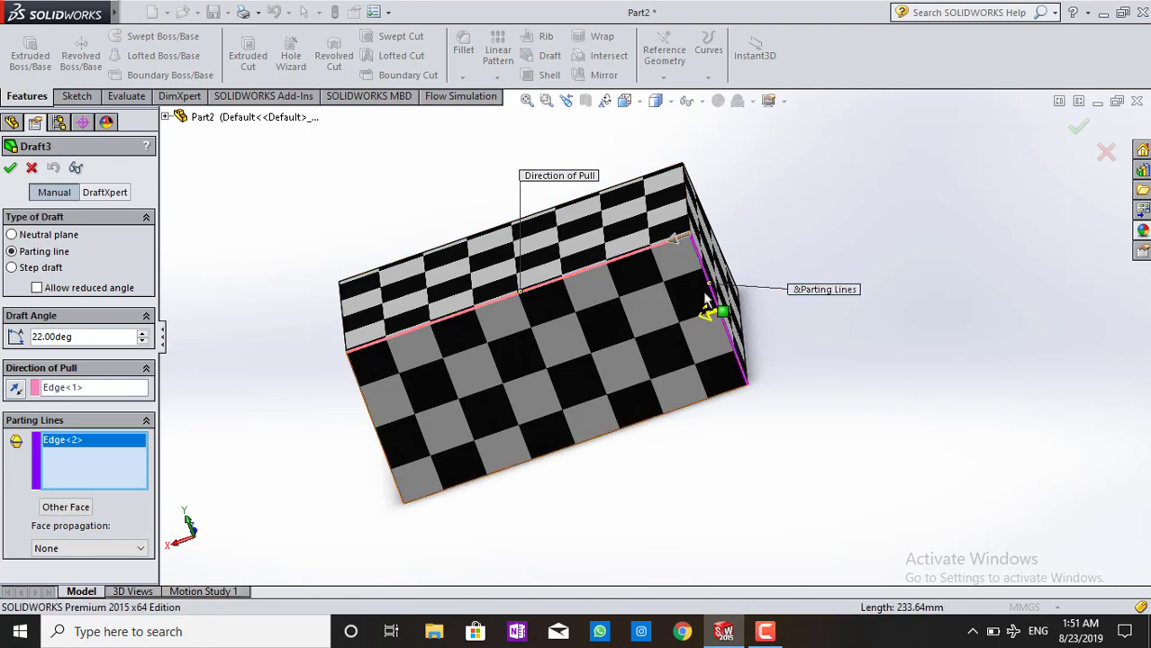
{"action": "middle_click_drag", "start_coordinate": [668, 245], "coordinate": [727, 223]}
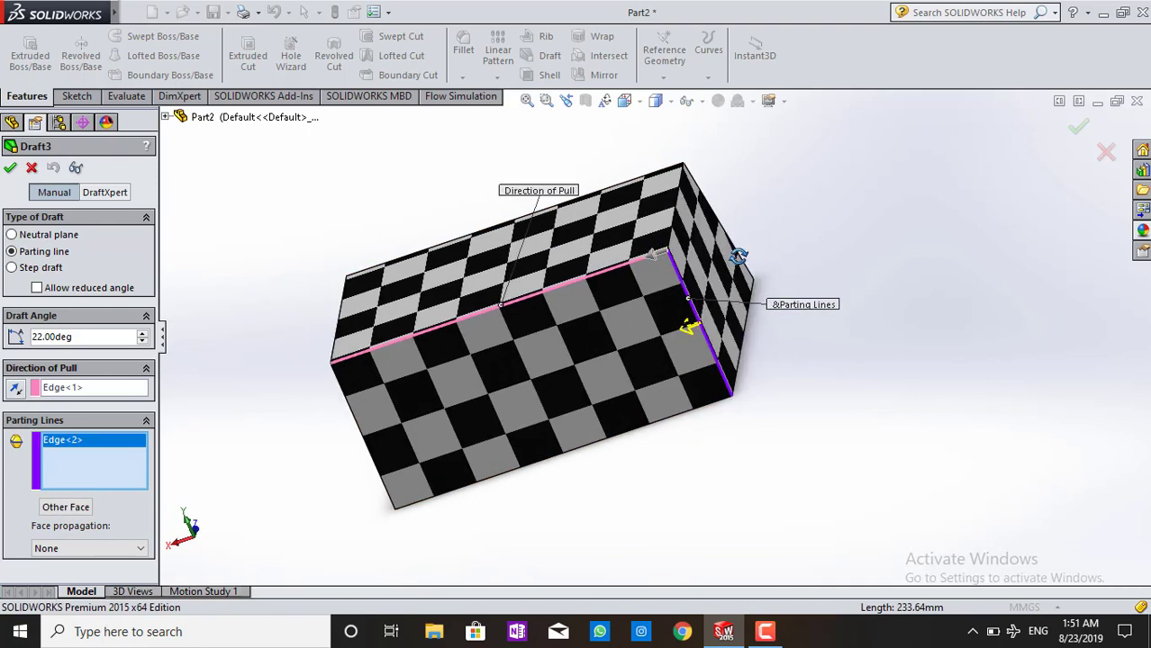
{"action": "left_click", "coordinate": [635, 265]}
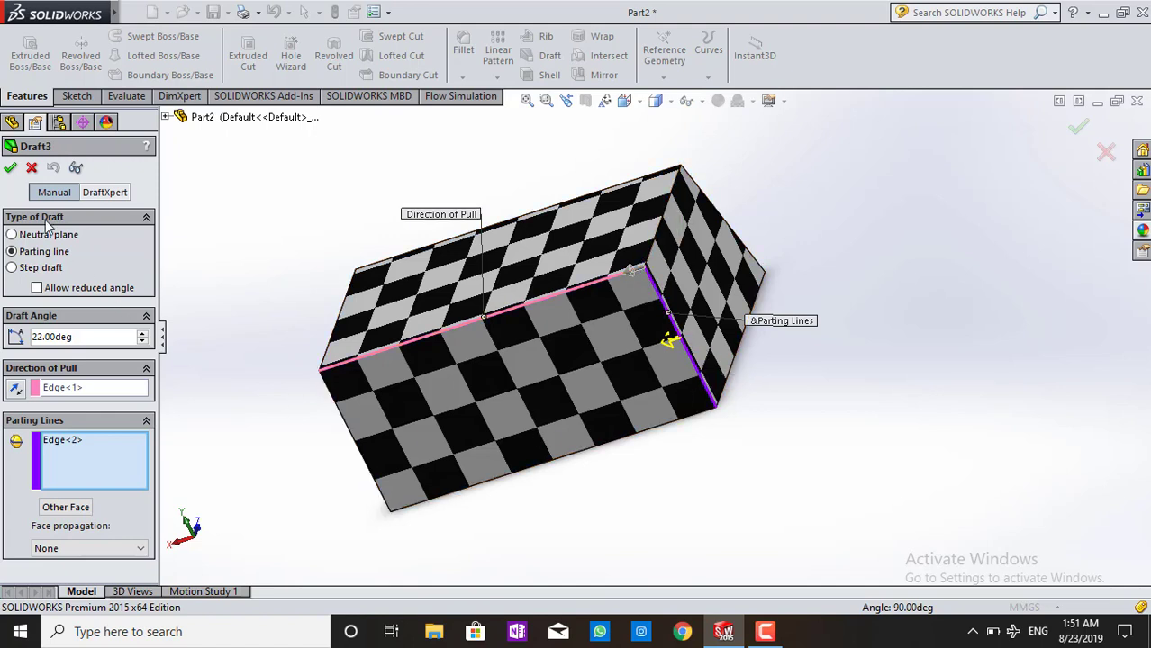
{"action": "left_click", "coordinate": [8, 169]}
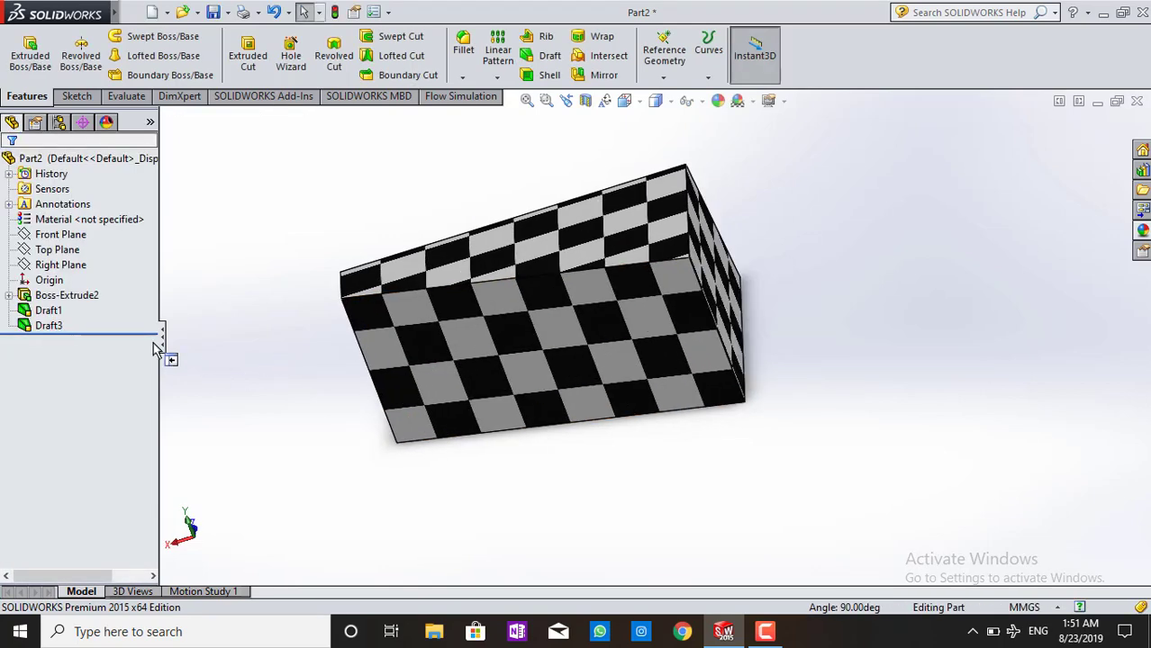
{"action": "left_click", "coordinate": [25, 326]}
{"action": "left_click", "coordinate": [32, 279]}
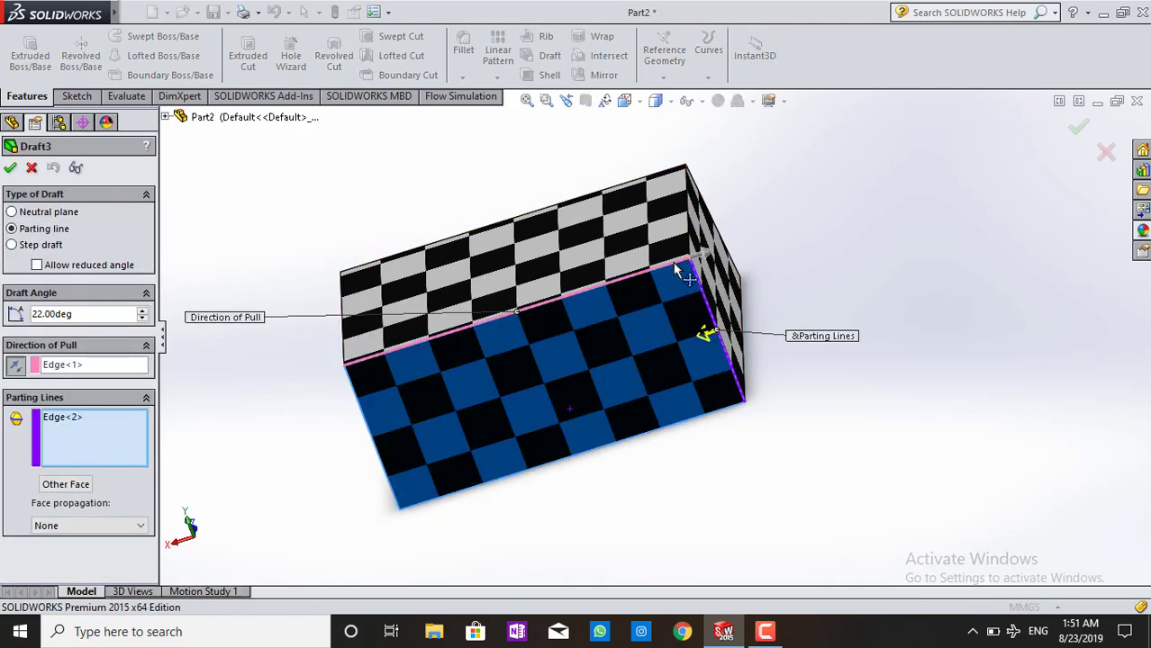
{"action": "left_click", "coordinate": [10, 169]}
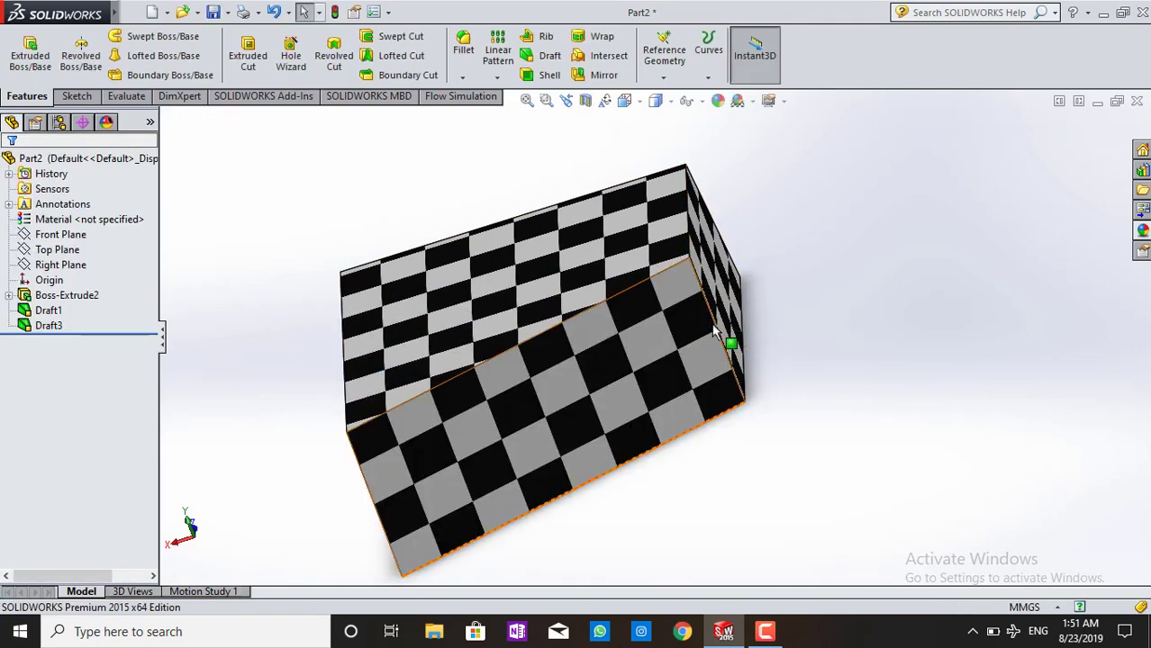
{"action": "mouse_move", "coordinate": [406, 403]}
{"action": "middle_mouse_down"}
{"action": "mouse_move", "coordinate": [432, 343]}
{"action": "mouse_move", "coordinate": [385, 296]}
{"action": "mouse_move", "coordinate": [502, 386]}
{"action": "middle_mouse_up"}
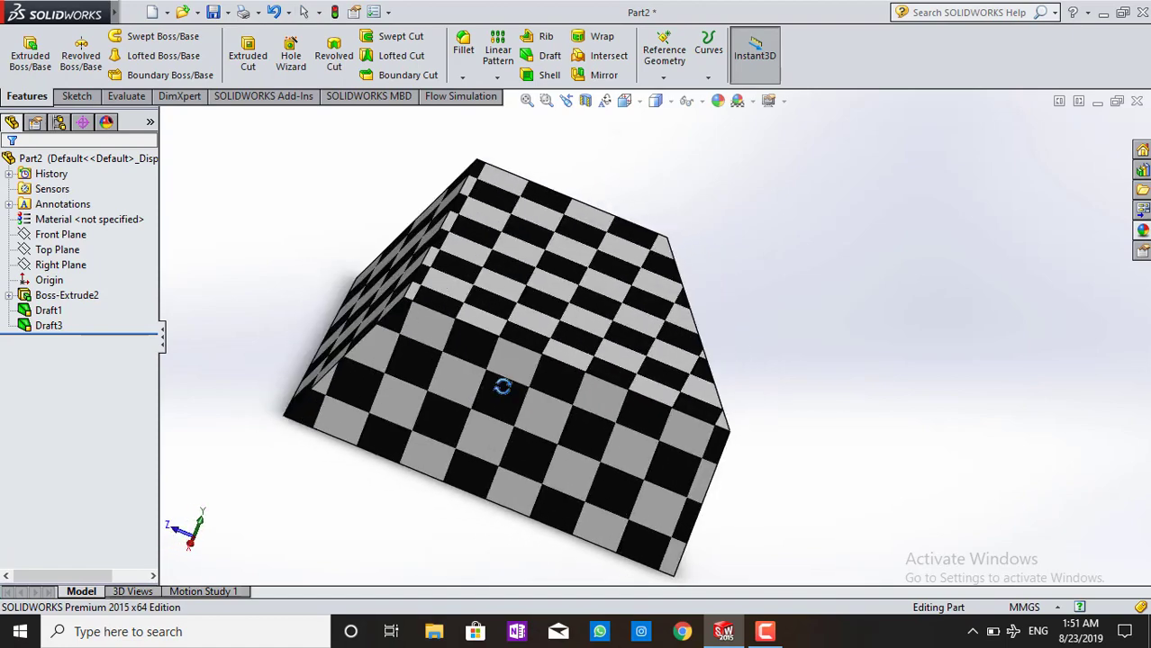
{"action": "mouse_move", "coordinate": [830, 256]}
{"action": "middle_mouse_down"}
{"action": "mouse_move", "coordinate": [452, 347]}
{"action": "mouse_move", "coordinate": [437, 365]}
{"action": "mouse_move", "coordinate": [468, 514]}
{"action": "mouse_move", "coordinate": [402, 539]}
{"action": "mouse_move", "coordinate": [257, 411]}
{"action": "mouse_move", "coordinate": [411, 347]}
{"action": "mouse_move", "coordinate": [452, 250]}
{"action": "mouse_move", "coordinate": [503, 399]}
{"action": "mouse_move", "coordinate": [239, 309]}
{"action": "middle_mouse_up"}
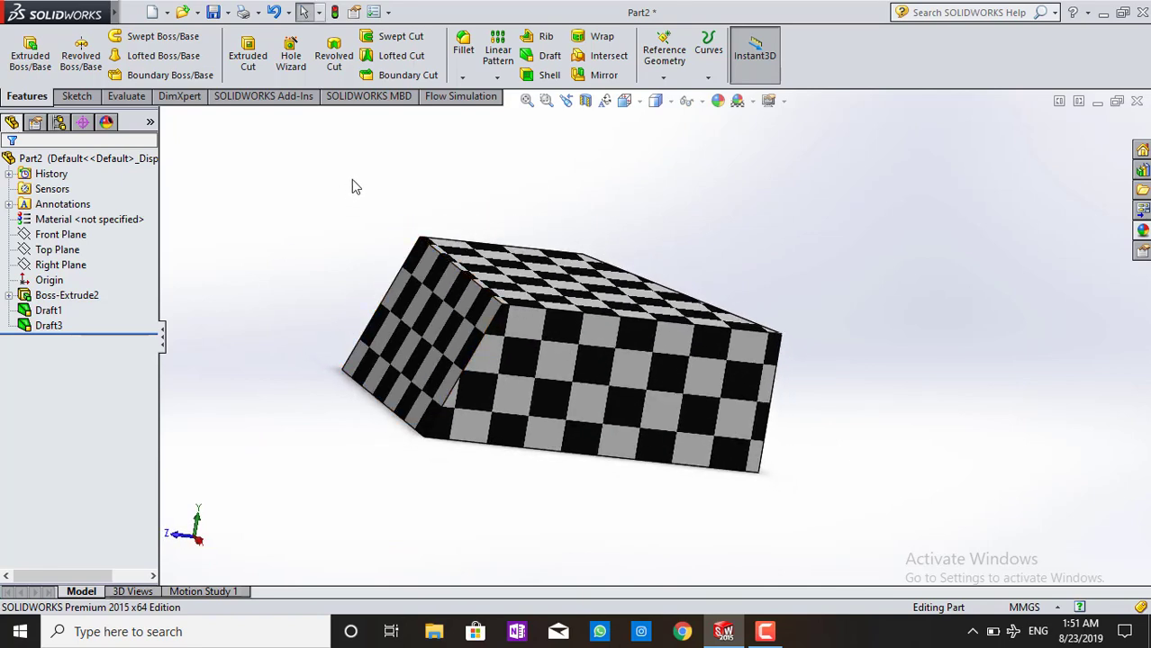
{"action": "mouse_move", "coordinate": [629, 313]}
{"action": "middle_mouse_down"}
{"action": "mouse_move", "coordinate": [532, 355]}
{"action": "mouse_move", "coordinate": [524, 374]}
{"action": "mouse_move", "coordinate": [606, 452]}
{"action": "mouse_move", "coordinate": [501, 452]}
{"action": "mouse_move", "coordinate": [466, 344]}
{"action": "mouse_move", "coordinate": [552, 380]}
{"action": "middle_mouse_up"}
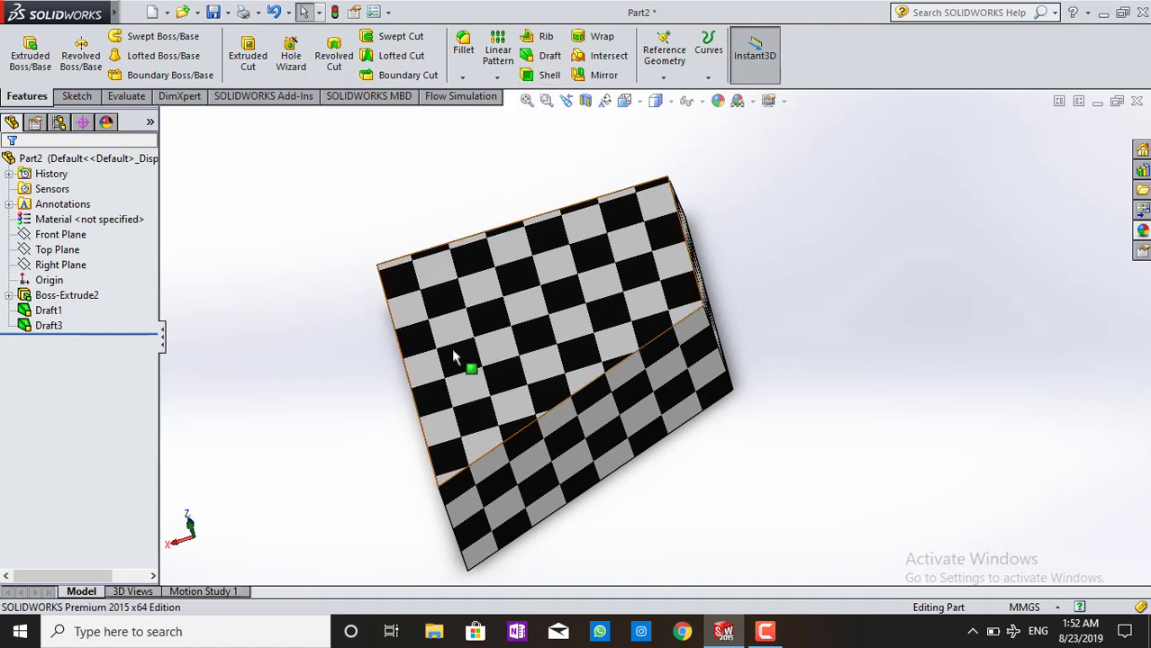
{"action": "middle_click_drag", "start_coordinate": [536, 236], "coordinate": [560, 244]}
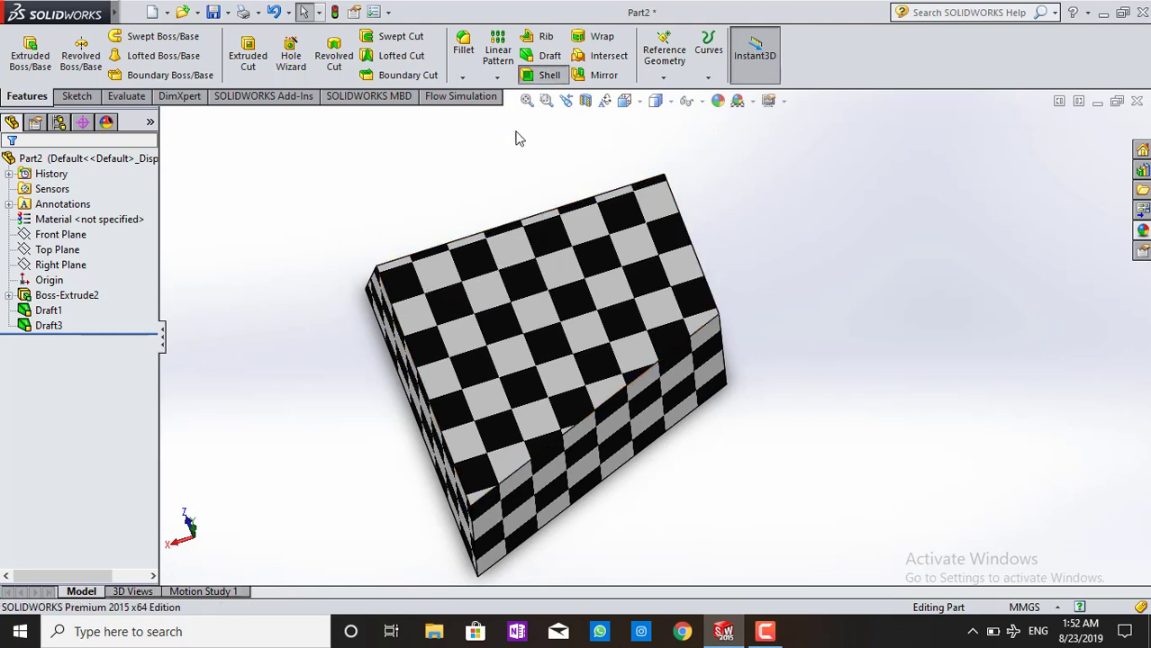
- Shell the block 10 mm outward with the top face removed and the preview shown
{"action": "left_click", "coordinate": [549, 75]}
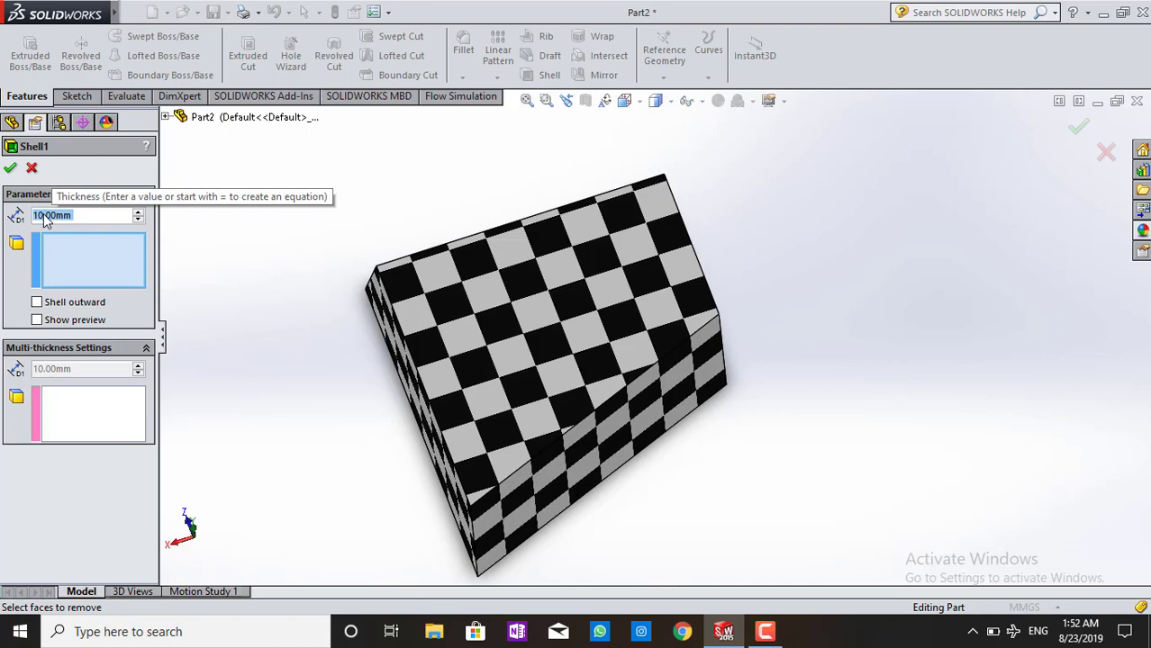
{"action": "left_click", "coordinate": [480, 305]}
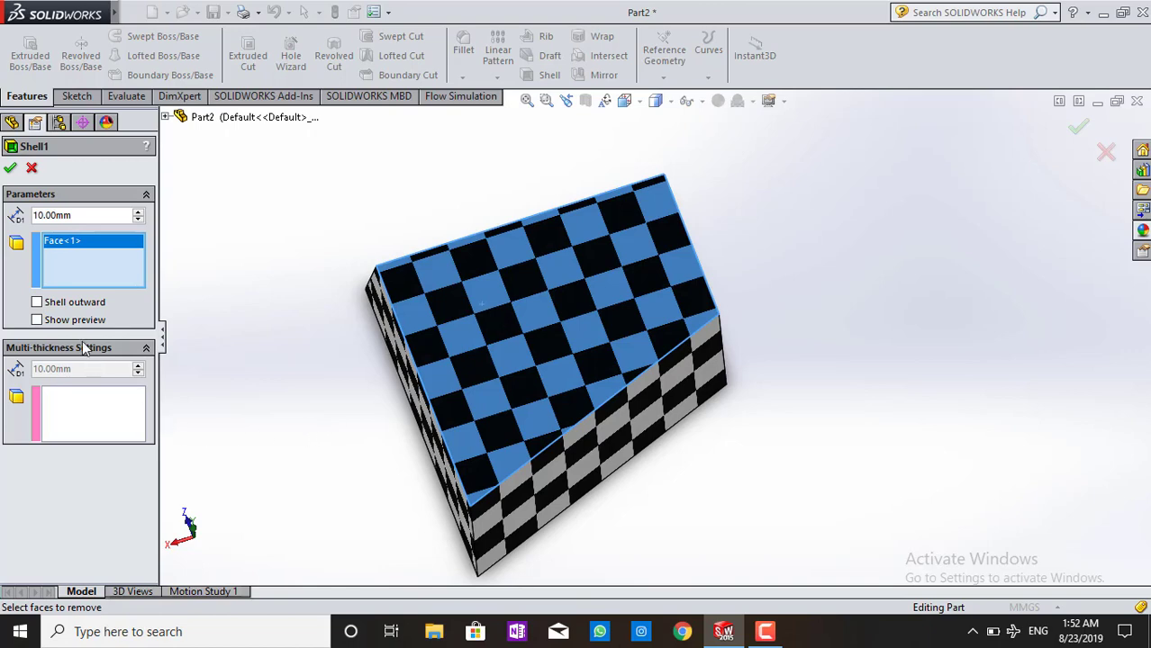
{"action": "left_click", "coordinate": [37, 320]}
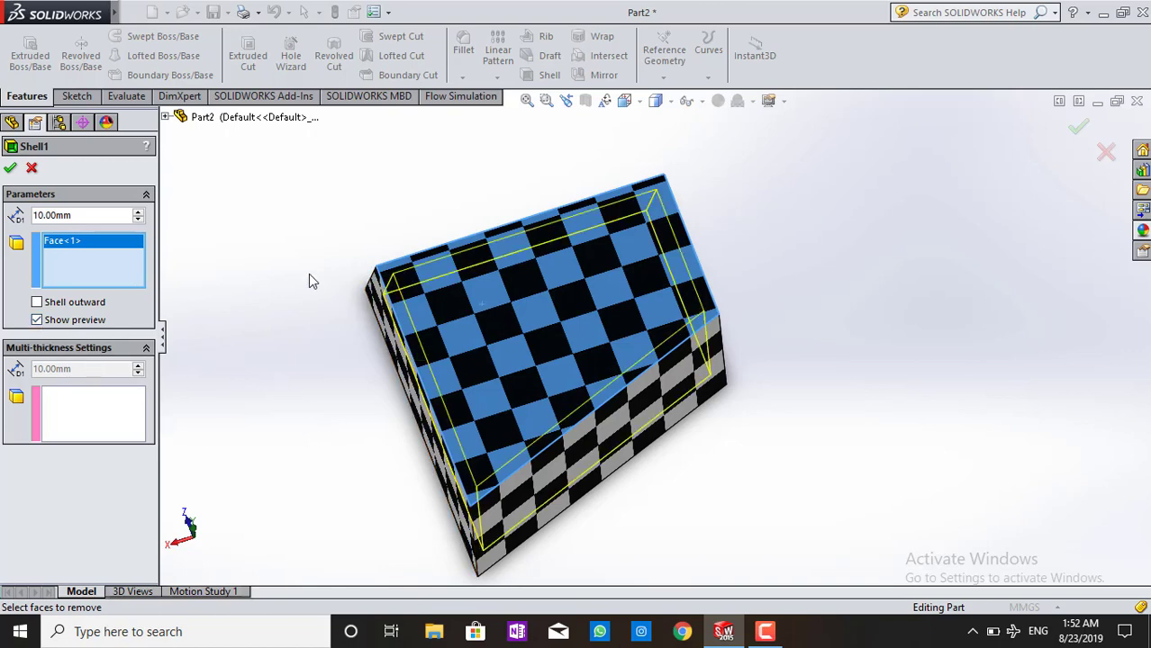
{"action": "mouse_move", "coordinate": [311, 277]}
{"action": "middle_mouse_down"}
{"action": "mouse_move", "coordinate": [327, 284]}
{"action": "mouse_move", "coordinate": [278, 267]}
{"action": "mouse_move", "coordinate": [301, 243]}
{"action": "middle_mouse_up"}
{"action": "left_click", "coordinate": [37, 303]}
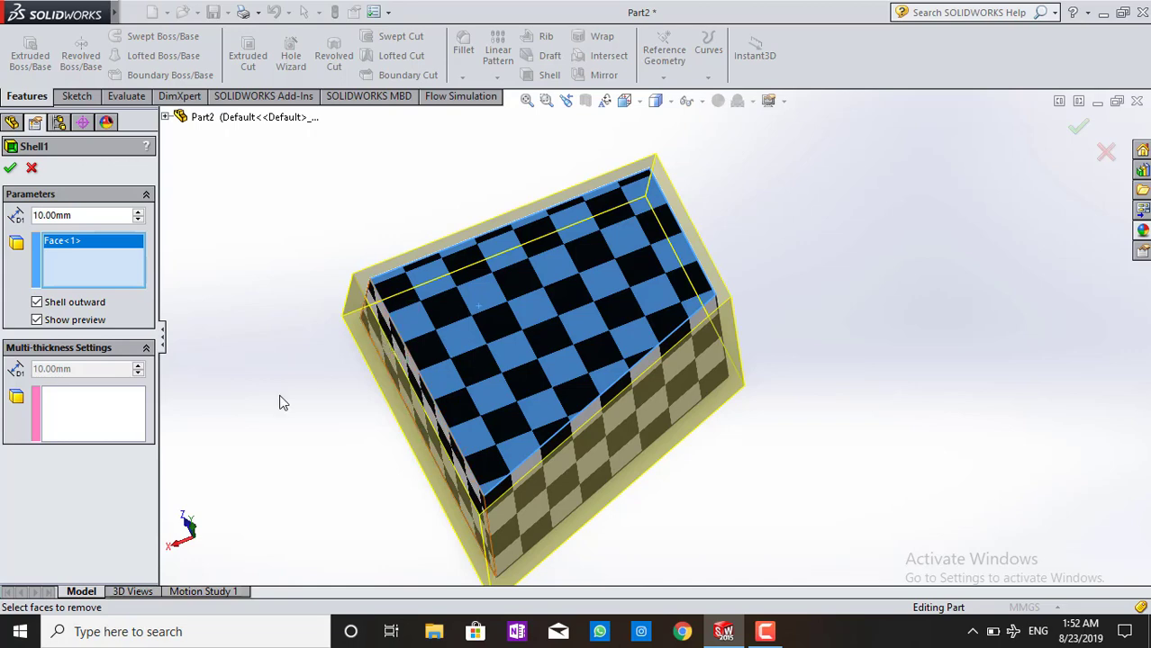
{"action": "left_click", "coordinate": [10, 170]}
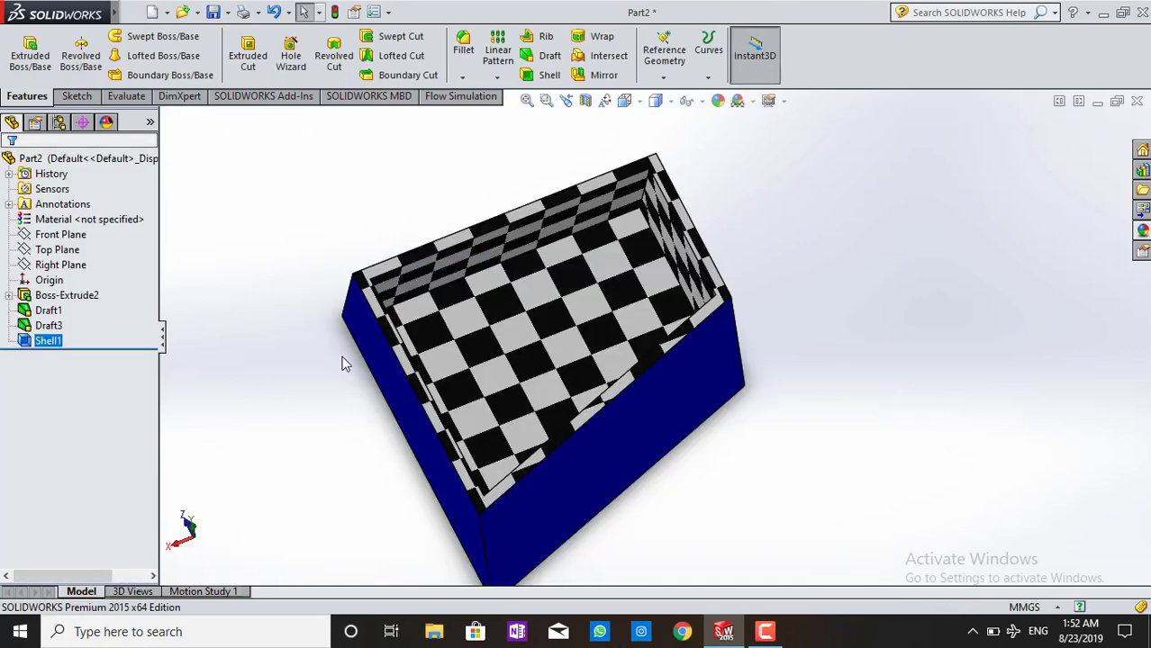
{"action": "mouse_move", "coordinate": [303, 268]}
{"action": "middle_mouse_down"}
{"action": "mouse_move", "coordinate": [324, 275]}
{"action": "mouse_move", "coordinate": [344, 318]}
{"action": "mouse_move", "coordinate": [319, 363]}
{"action": "mouse_move", "coordinate": [254, 386]}
{"action": "mouse_move", "coordinate": [260, 301]}
{"action": "mouse_move", "coordinate": [288, 378]}
{"action": "mouse_move", "coordinate": [259, 337]}
{"action": "mouse_move", "coordinate": [270, 324]}
{"action": "middle_mouse_up"}
{"action": "mouse_move", "coordinate": [619, 290]}
{"action": "middle_mouse_down"}
{"action": "mouse_move", "coordinate": [629, 166]}
{"action": "mouse_move", "coordinate": [711, 477]}
{"action": "mouse_move", "coordinate": [594, 246]}
{"action": "mouse_move", "coordinate": [666, 257]}
{"action": "mouse_move", "coordinate": [296, 360]}
{"action": "middle_mouse_up"}
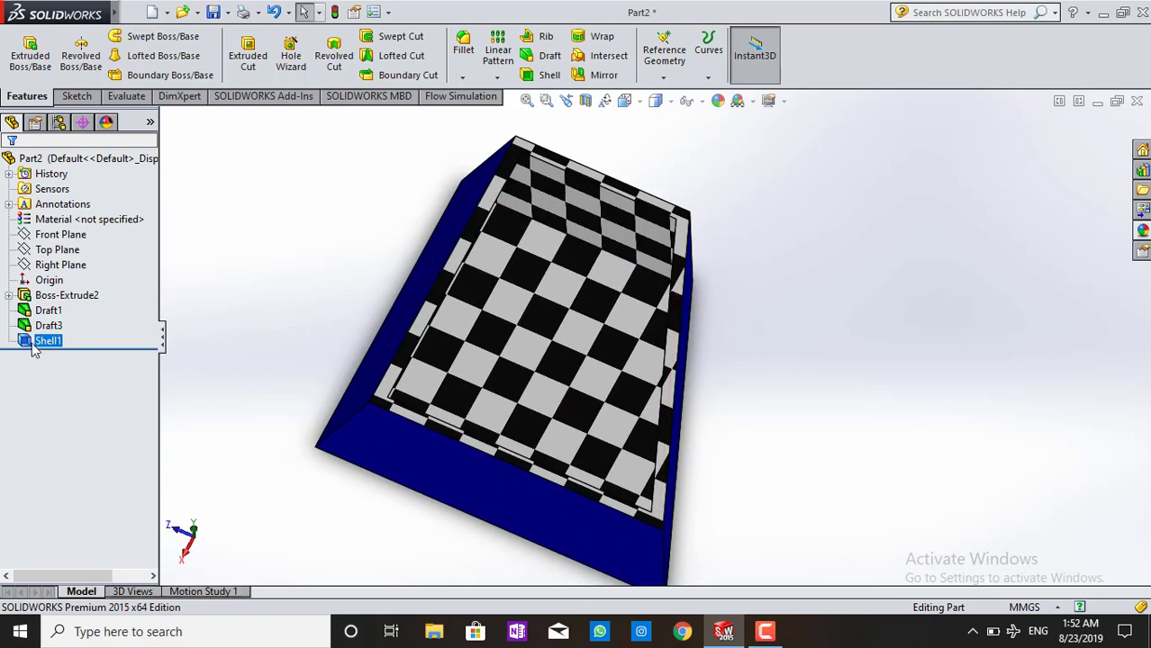
- Edit Shell1 and uncheck Shell outward so the 10 mm walls thicken inward
{"action": "left_click", "coordinate": [27, 344]}
{"action": "left_click", "coordinate": [39, 297]}
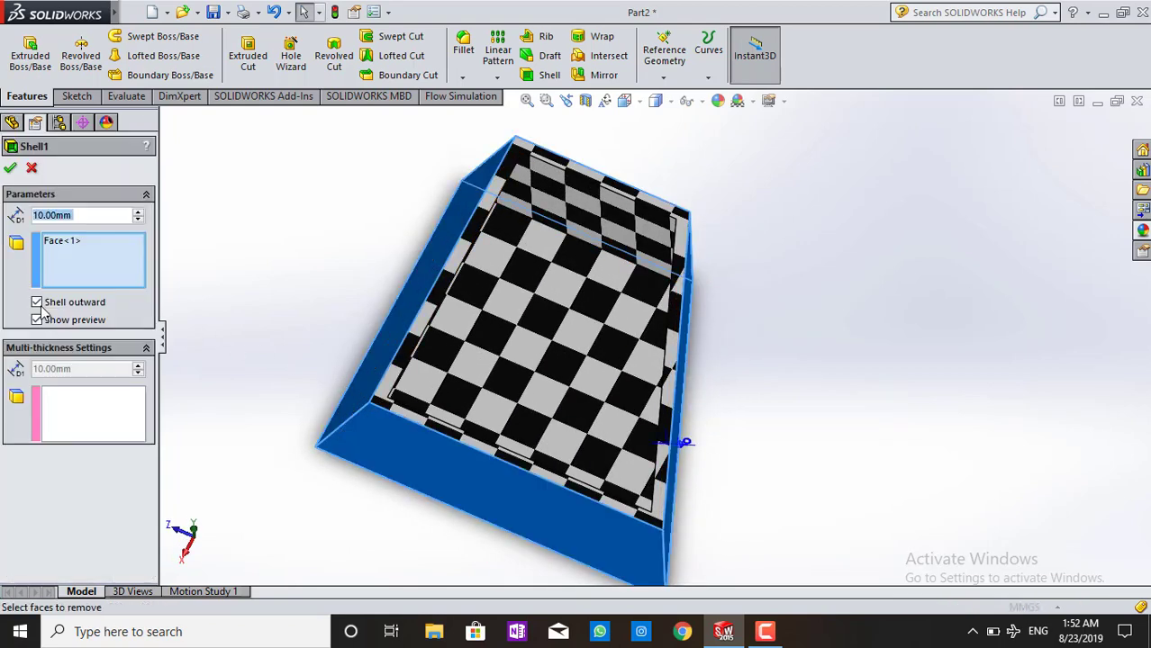
{"action": "left_click", "coordinate": [37, 304]}
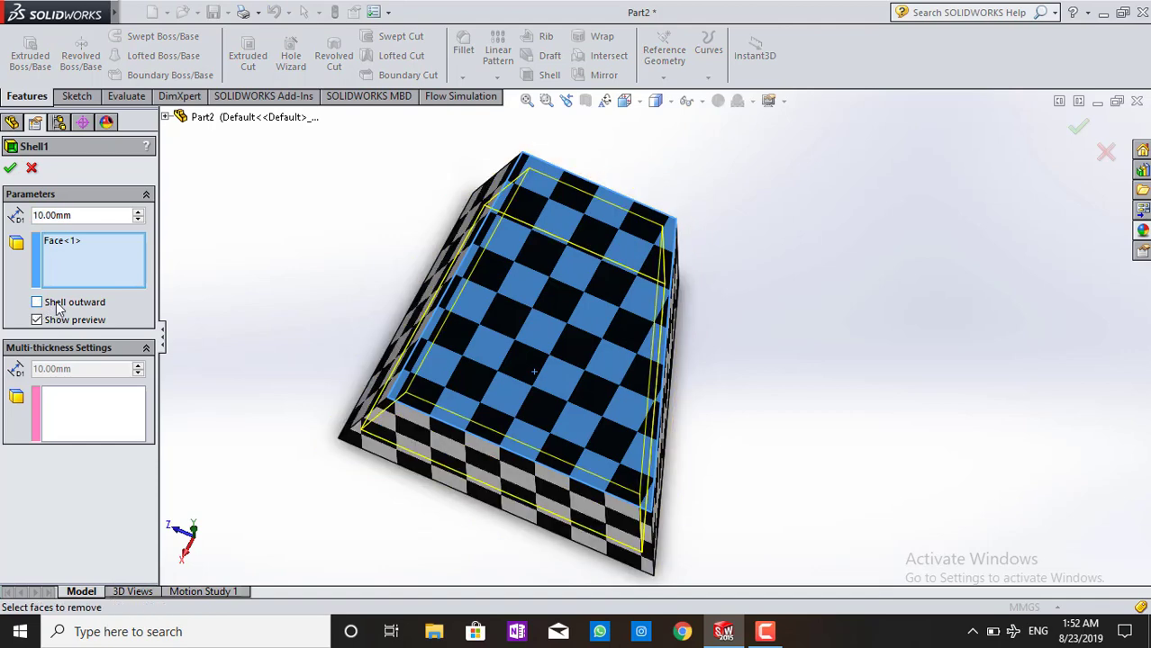
{"action": "left_click", "coordinate": [12, 169]}
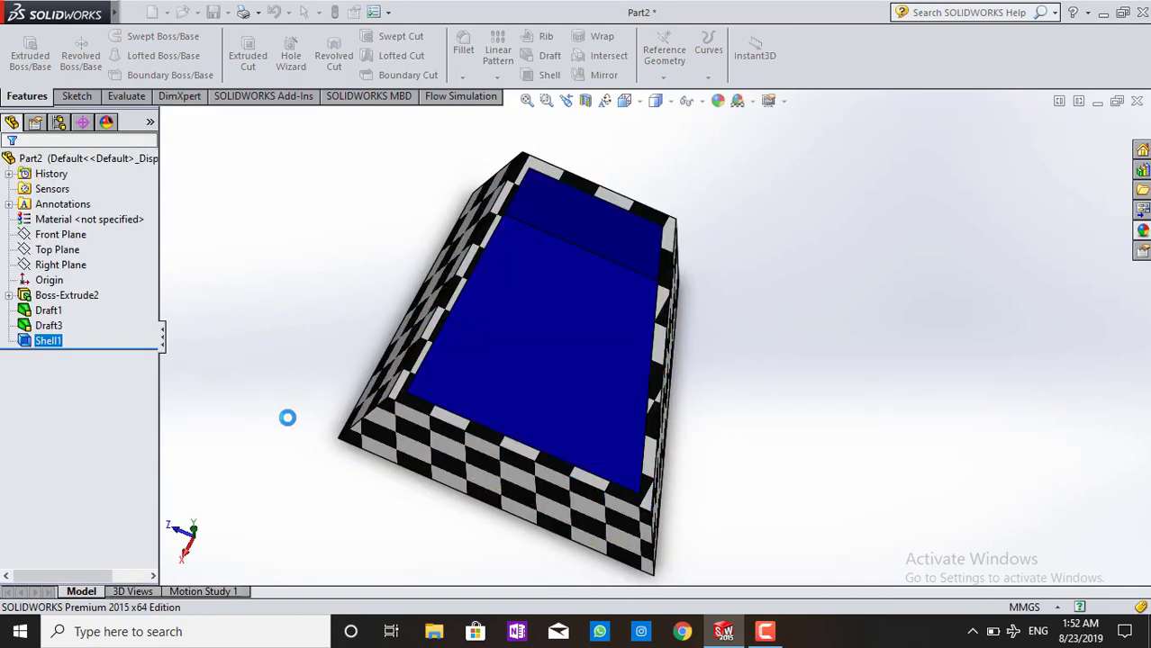
- Orbit the part to inspect the checkered bottom, walls and hollow interior
{"action": "mouse_move", "coordinate": [374, 487]}
{"action": "middle_mouse_down"}
{"action": "mouse_move", "coordinate": [407, 439]}
{"action": "mouse_move", "coordinate": [599, 428]}
{"action": "mouse_move", "coordinate": [555, 442]}
{"action": "mouse_move", "coordinate": [650, 290]}
{"action": "middle_mouse_up"}
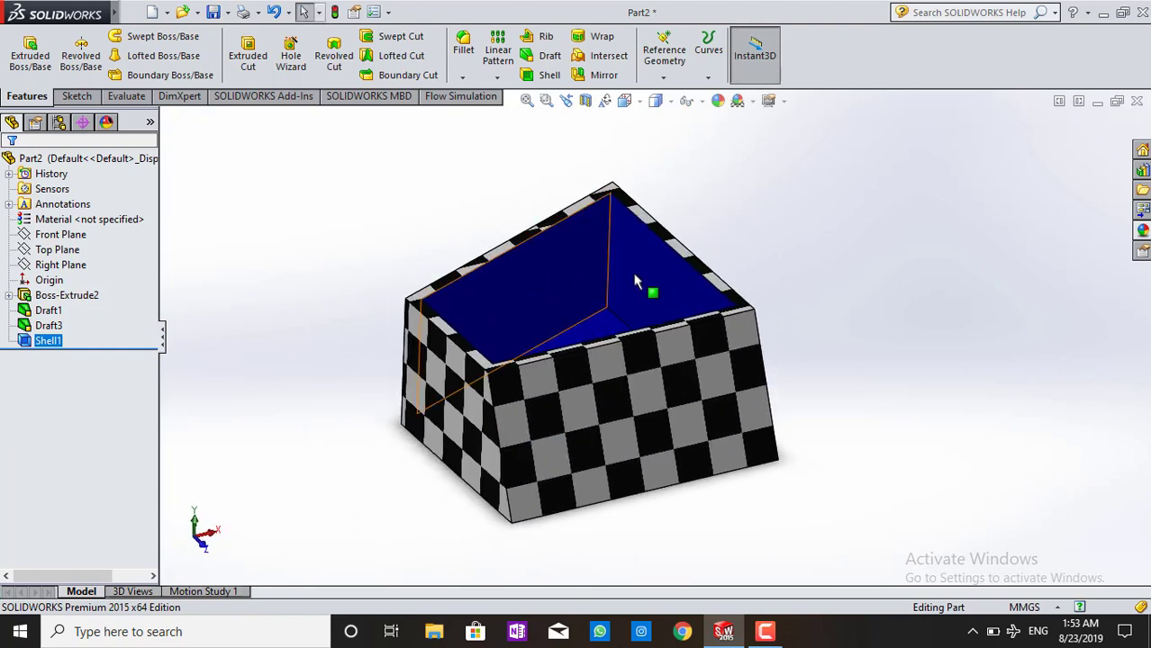
{"action": "mouse_move", "coordinate": [689, 450]}
{"action": "middle_mouse_down"}
{"action": "mouse_move", "coordinate": [635, 380]}
{"action": "mouse_move", "coordinate": [599, 357]}
{"action": "middle_mouse_up"}
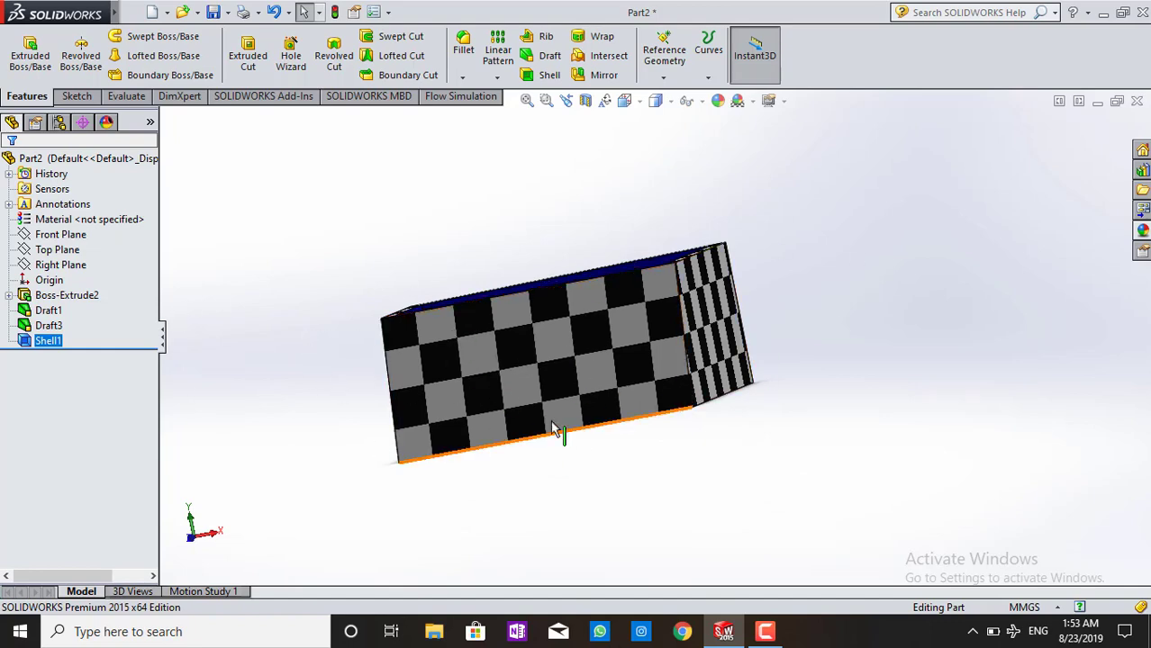
{"action": "mouse_move", "coordinate": [554, 430]}
{"action": "middle_mouse_down"}
{"action": "mouse_move", "coordinate": [496, 385]}
{"action": "mouse_move", "coordinate": [545, 454]}
{"action": "middle_mouse_up"}
{"action": "mouse_move", "coordinate": [489, 352]}
{"action": "middle_mouse_down"}
{"action": "mouse_move", "coordinate": [472, 453]}
{"action": "mouse_move", "coordinate": [481, 407]}
{"action": "middle_mouse_up"}
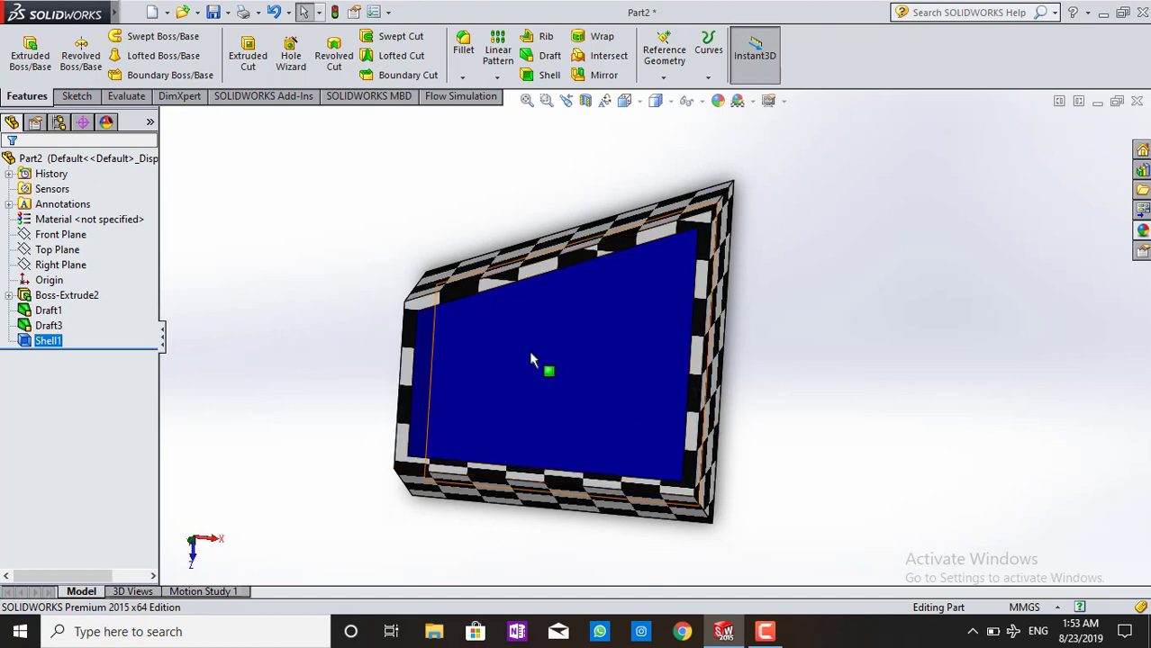
{"action": "mouse_move", "coordinate": [532, 361]}
{"action": "middle_mouse_down"}
{"action": "mouse_move", "coordinate": [496, 316]}
{"action": "mouse_move", "coordinate": [527, 270]}
{"action": "mouse_move", "coordinate": [534, 321]}
{"action": "middle_mouse_up"}
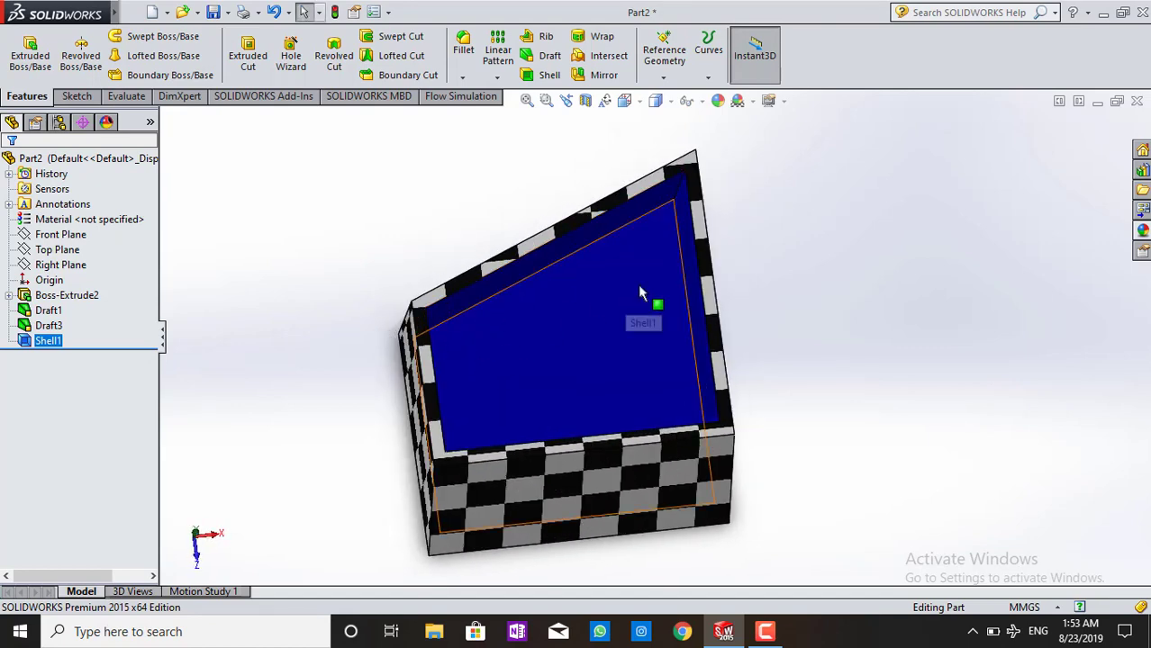
{"action": "mouse_move", "coordinate": [638, 285]}
{"action": "middle_mouse_down"}
{"action": "mouse_move", "coordinate": [581, 391]}
{"action": "mouse_move", "coordinate": [604, 420]}
{"action": "middle_mouse_up"}
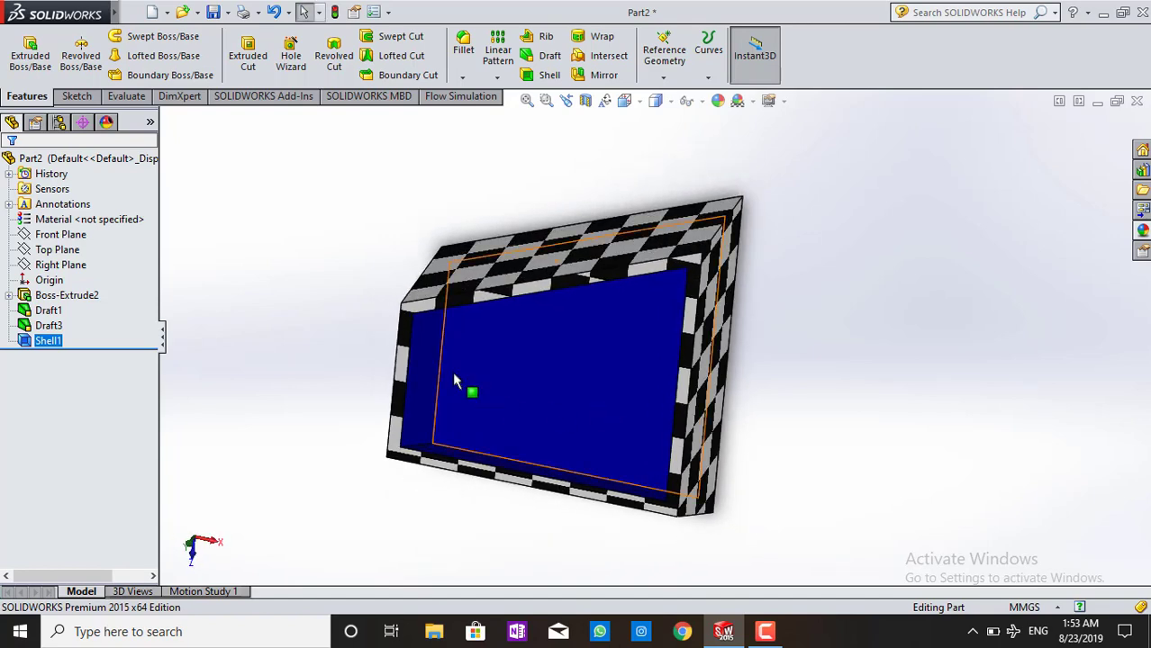
{"action": "middle_click_drag", "start_coordinate": [491, 353], "coordinate": [464, 329]}
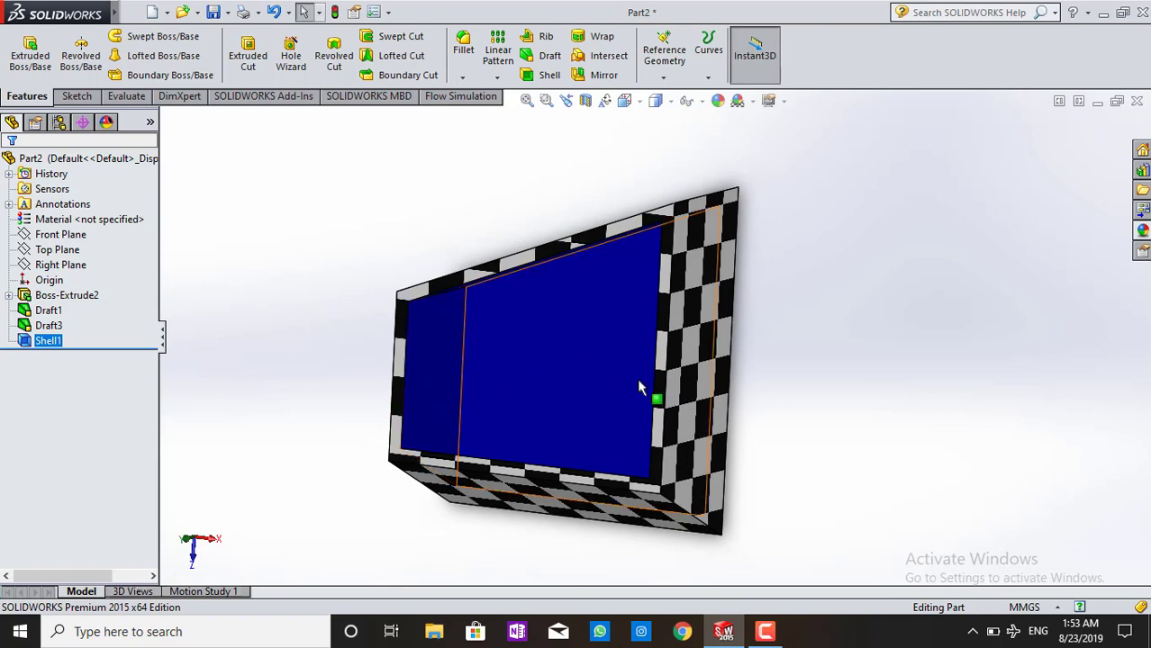
{"action": "mouse_move", "coordinate": [642, 386]}
{"action": "middle_mouse_down"}
{"action": "mouse_move", "coordinate": [671, 377]}
{"action": "mouse_move", "coordinate": [628, 376]}
{"action": "middle_mouse_up"}
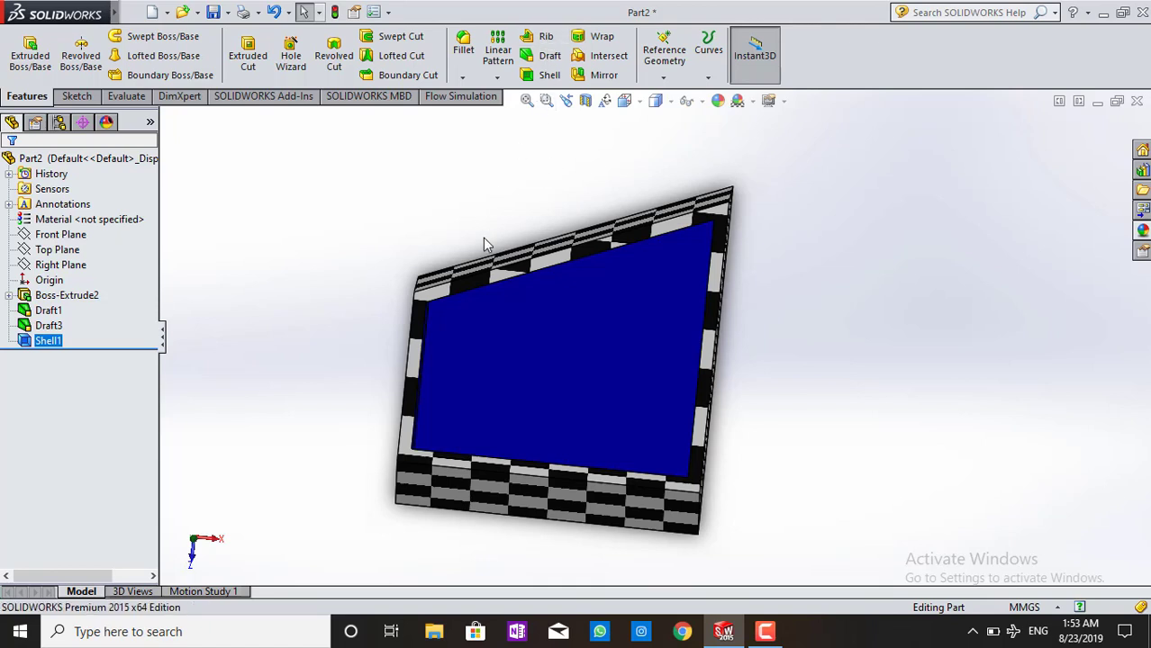
{"action": "mouse_move", "coordinate": [568, 288]}
{"action": "middle_mouse_down"}
{"action": "mouse_move", "coordinate": [516, 259]}
{"action": "mouse_move", "coordinate": [486, 285]}
{"action": "middle_mouse_up"}
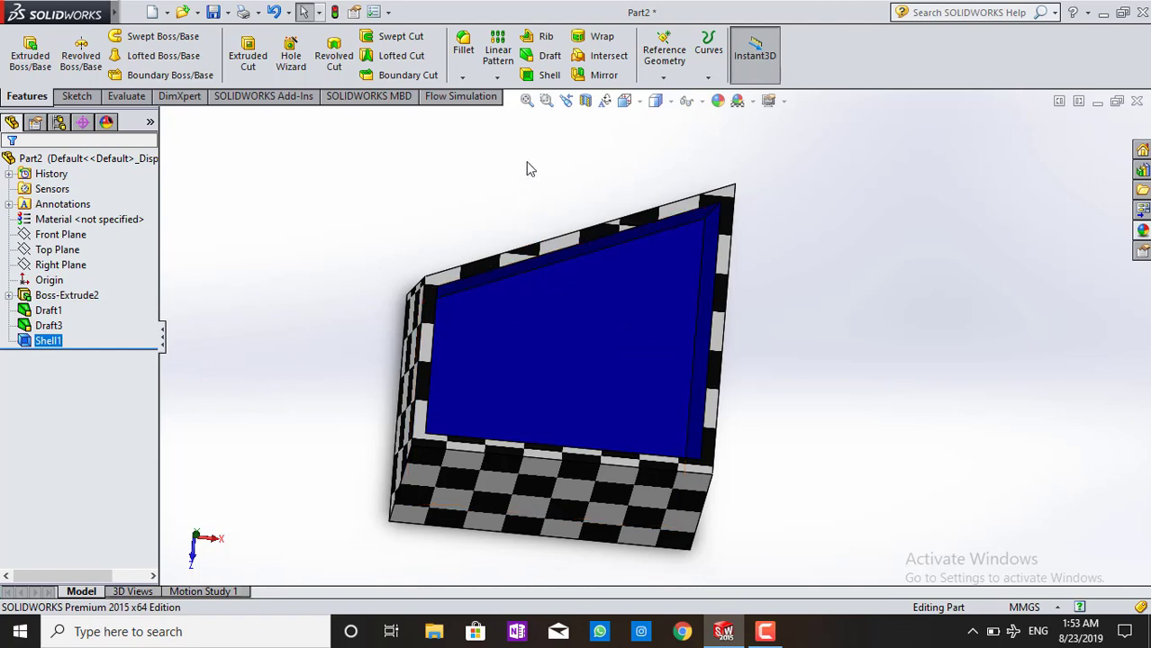
- Sketch a rib line on the top face from the inner face's top edge to its right edge
{"action": "left_click", "coordinate": [540, 36]}
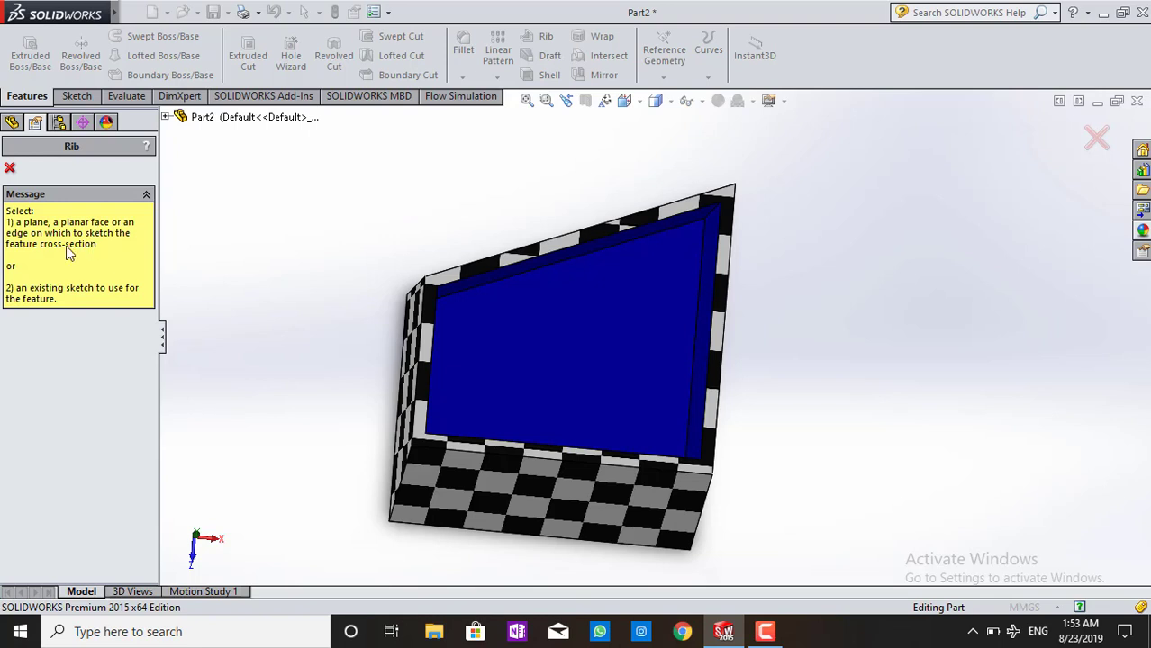
{"action": "left_click", "coordinate": [520, 257]}
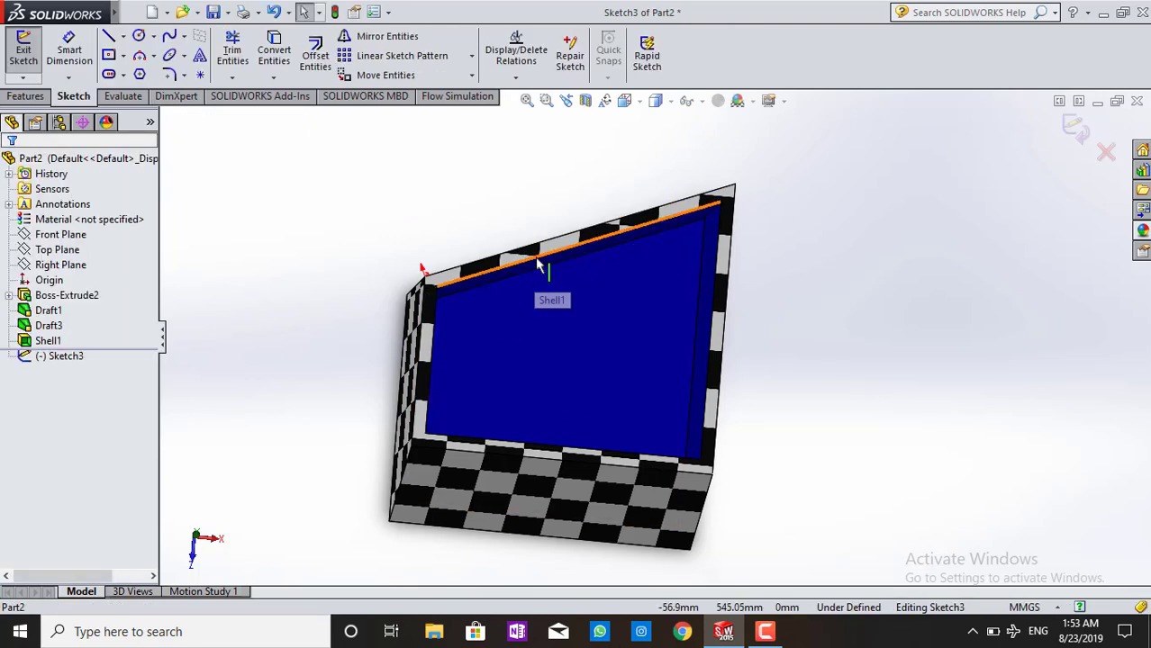
{"action": "left_click", "coordinate": [108, 40]}
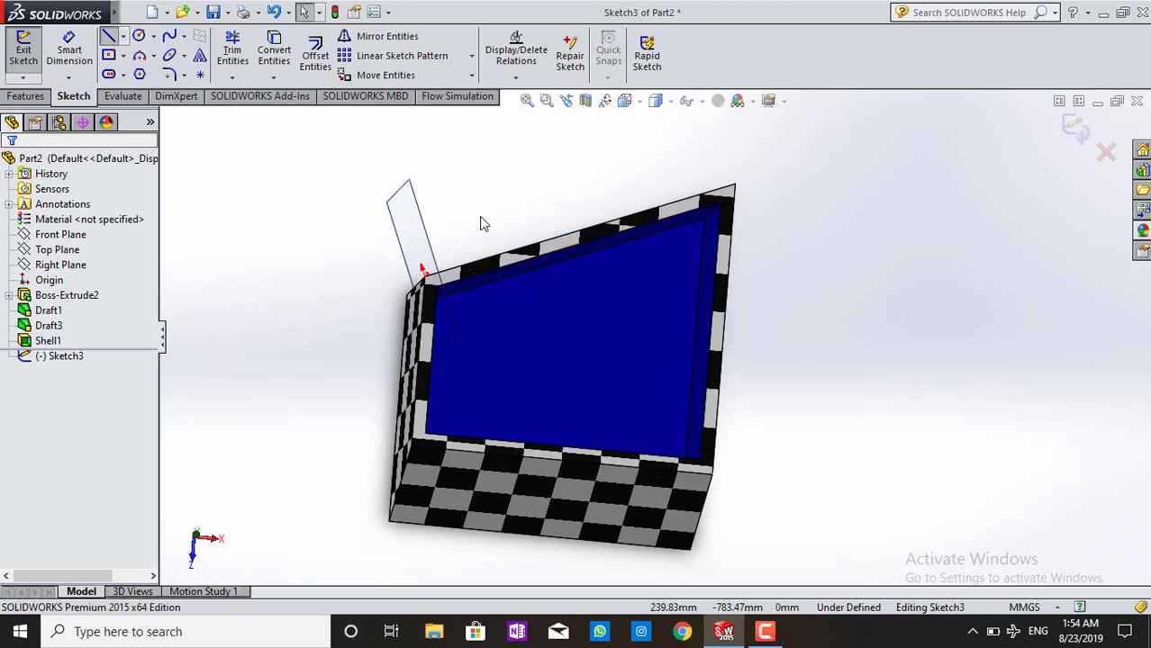
{"action": "left_click", "coordinate": [547, 246]}
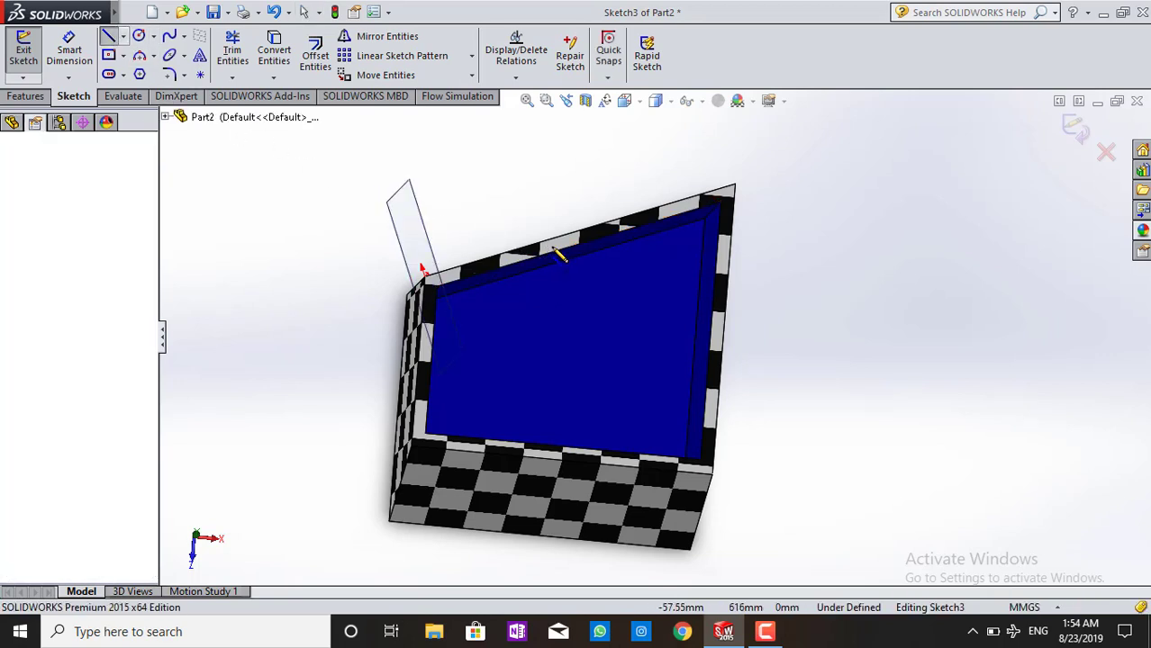
{"action": "left_click", "coordinate": [717, 337]}
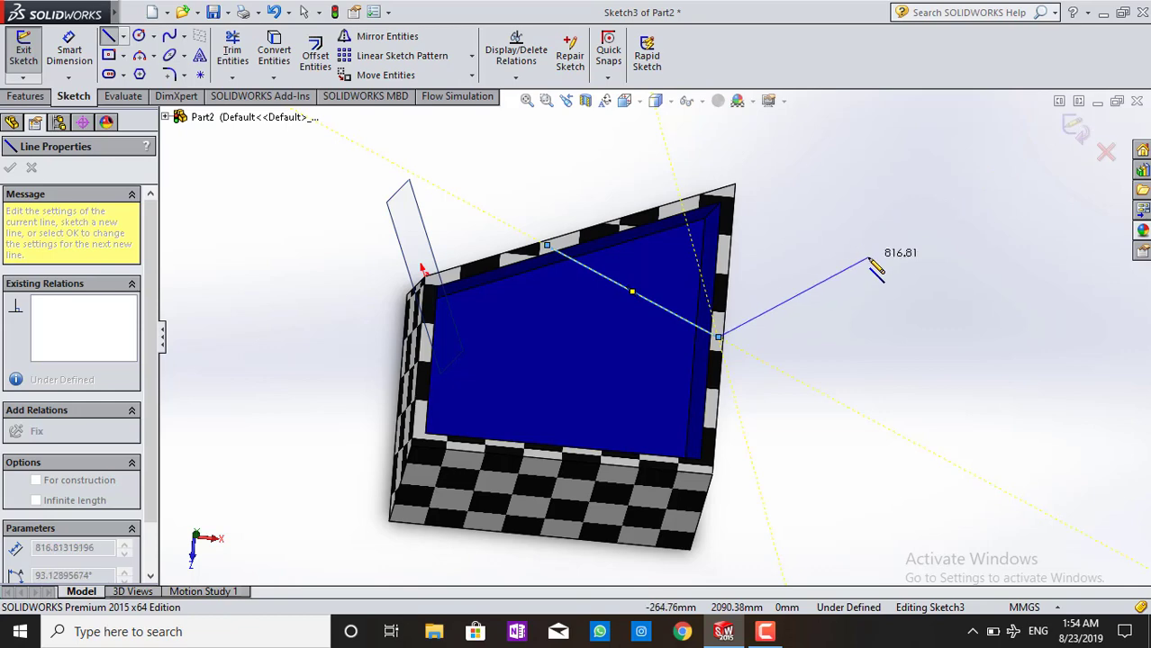
{"action": "key", "text": "Escape"}
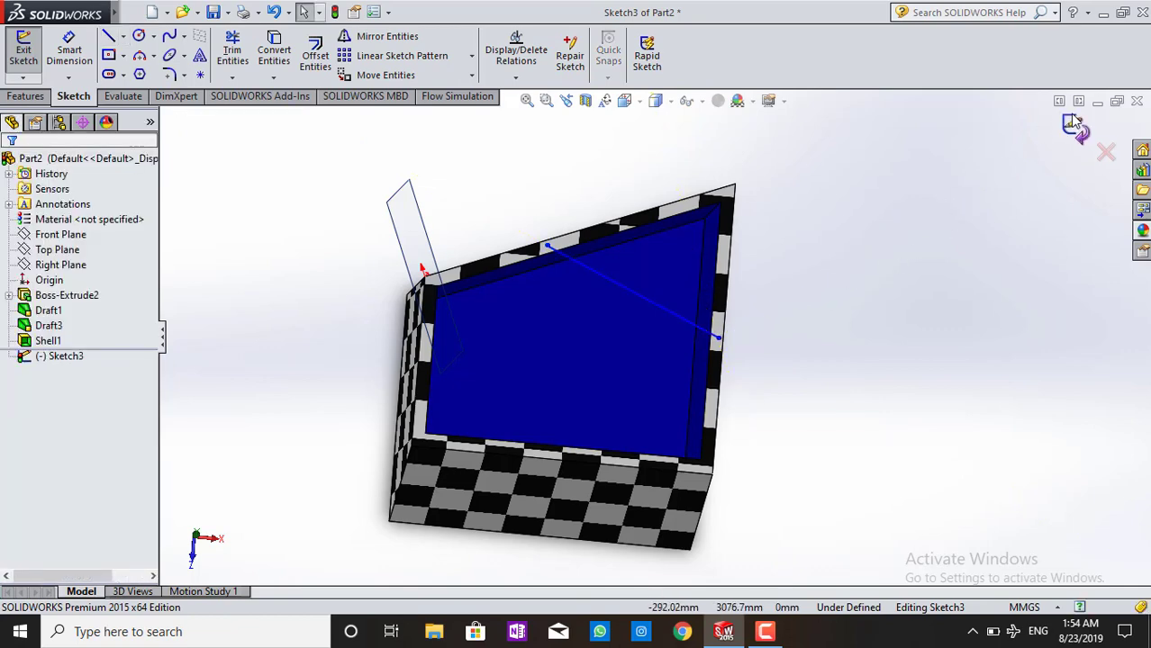
{"action": "key", "text": "r"}
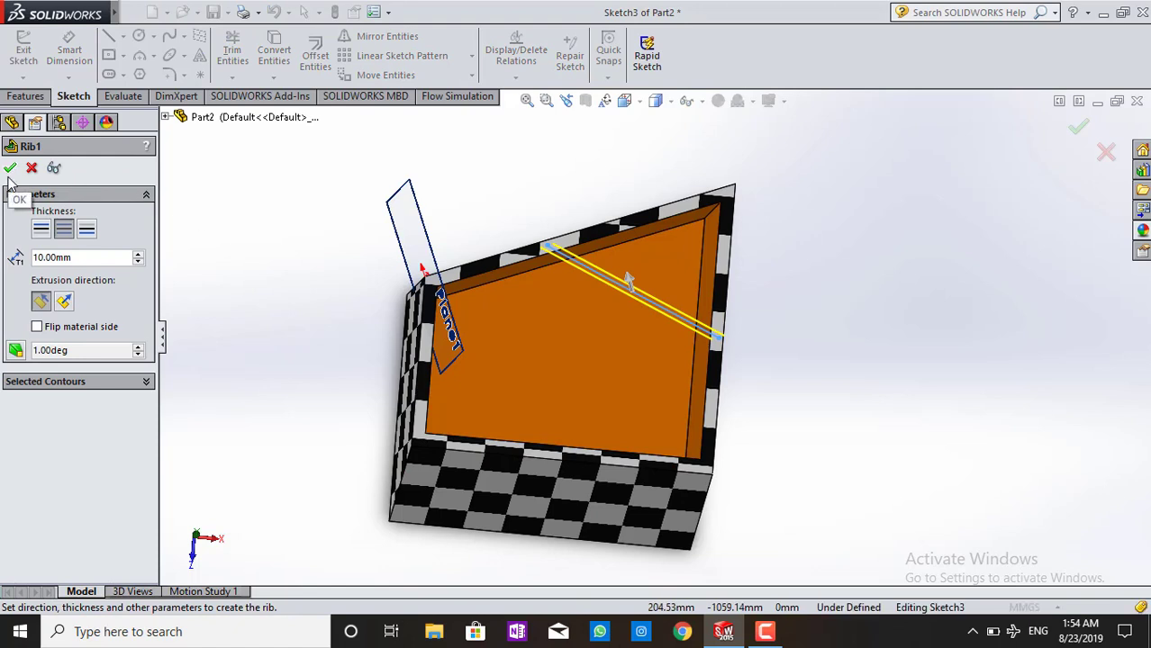
- Switch the rib thickness between Both Sides, First Side and Second Side
{"action": "left_click", "coordinate": [65, 231]}
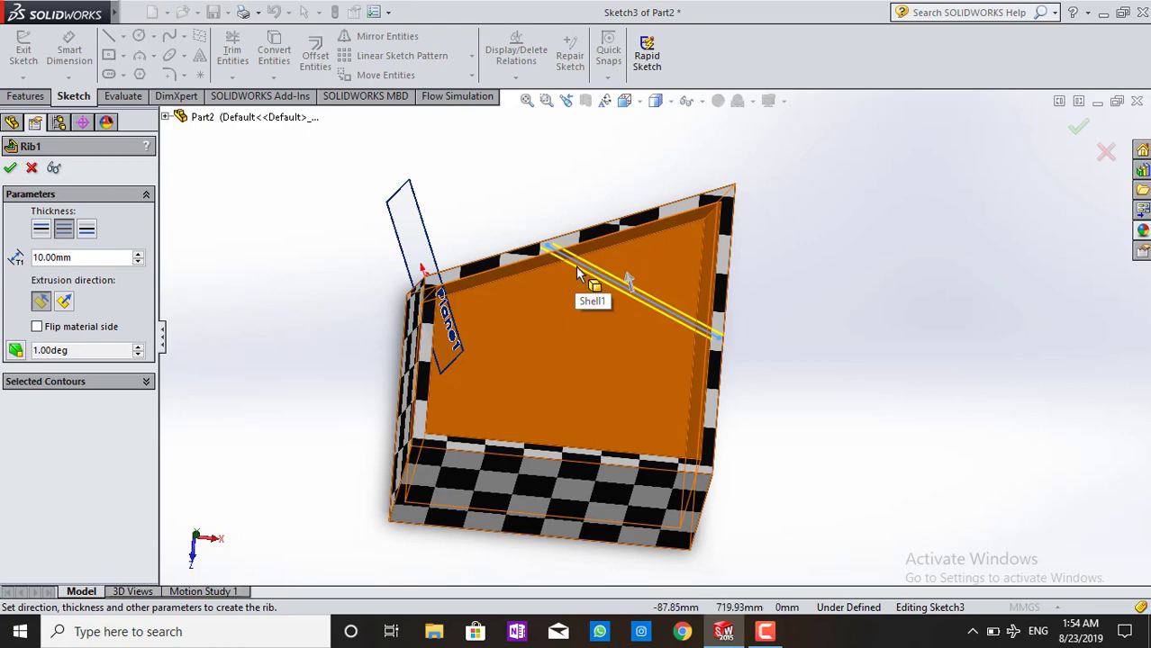
{"action": "left_click", "coordinate": [43, 230]}
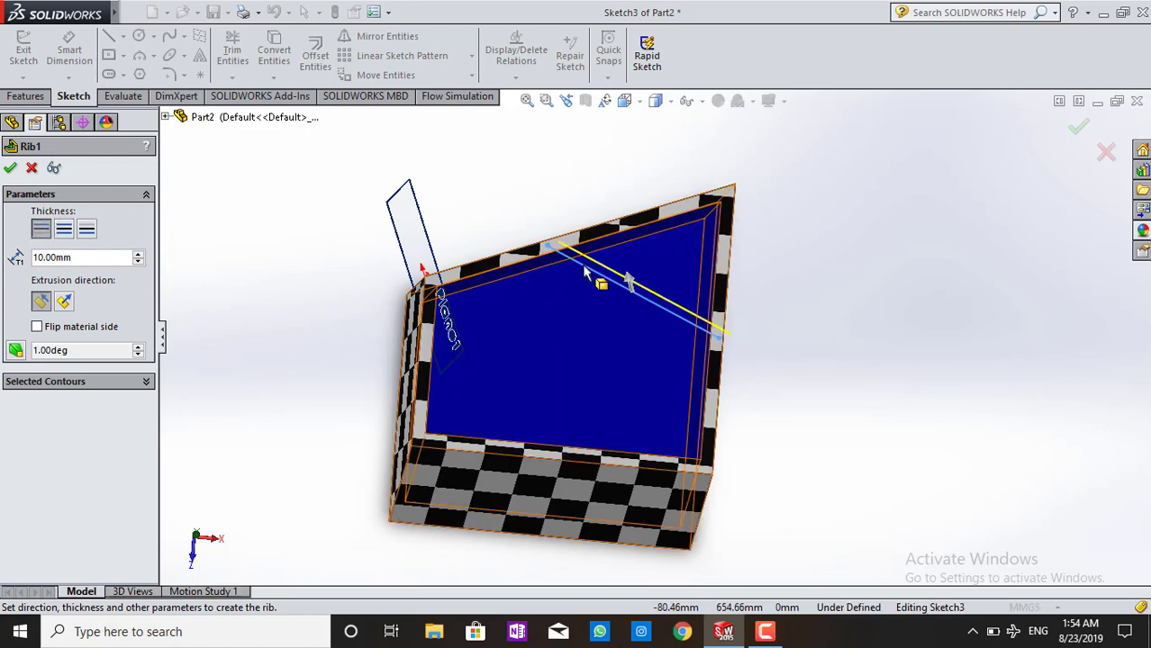
{"action": "left_click", "coordinate": [64, 231]}
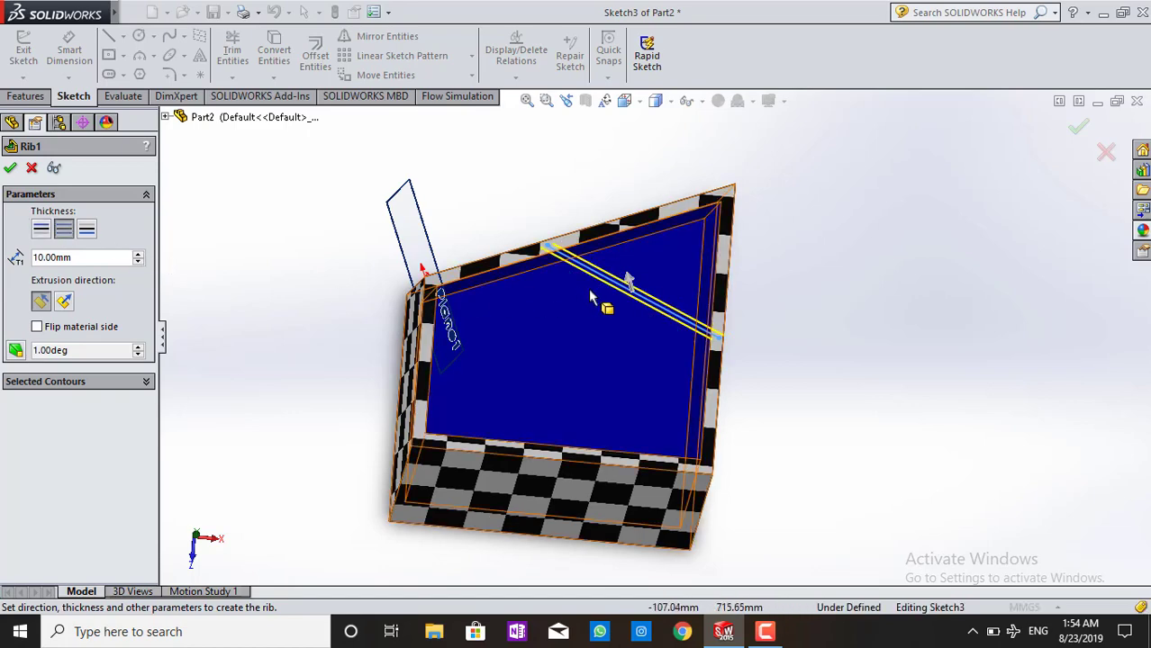
{"action": "left_click", "coordinate": [86, 230]}
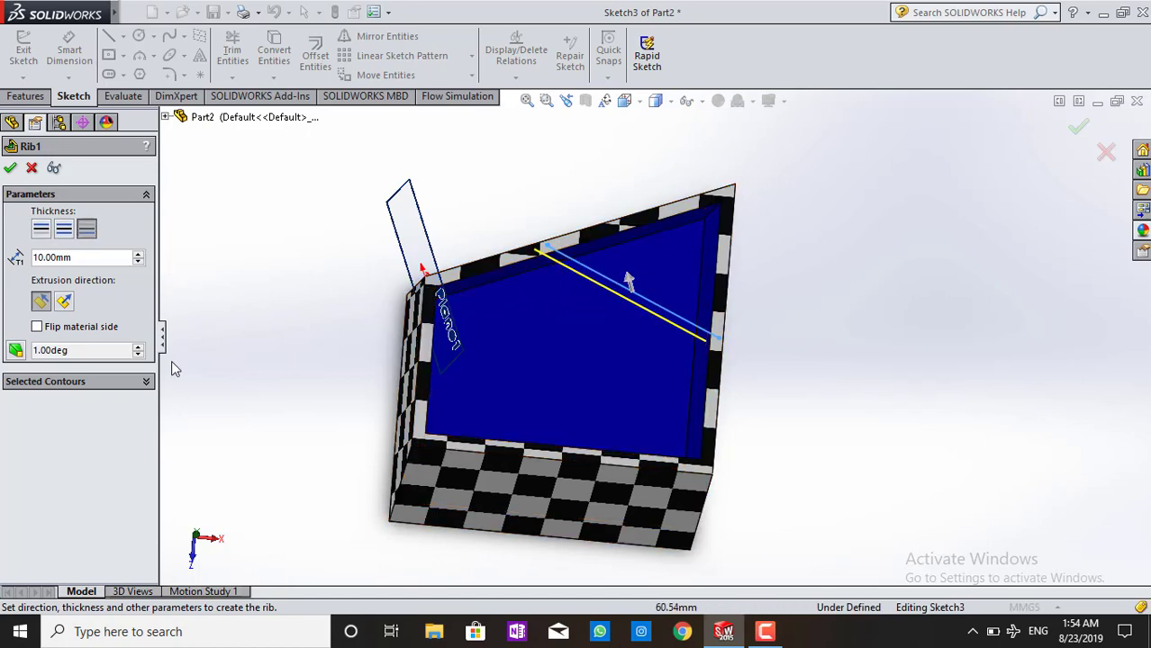
- Toggle the rib extrusion between Normal and Parallel to Sketch, then cancel the rib
{"action": "left_click", "coordinate": [64, 303]}
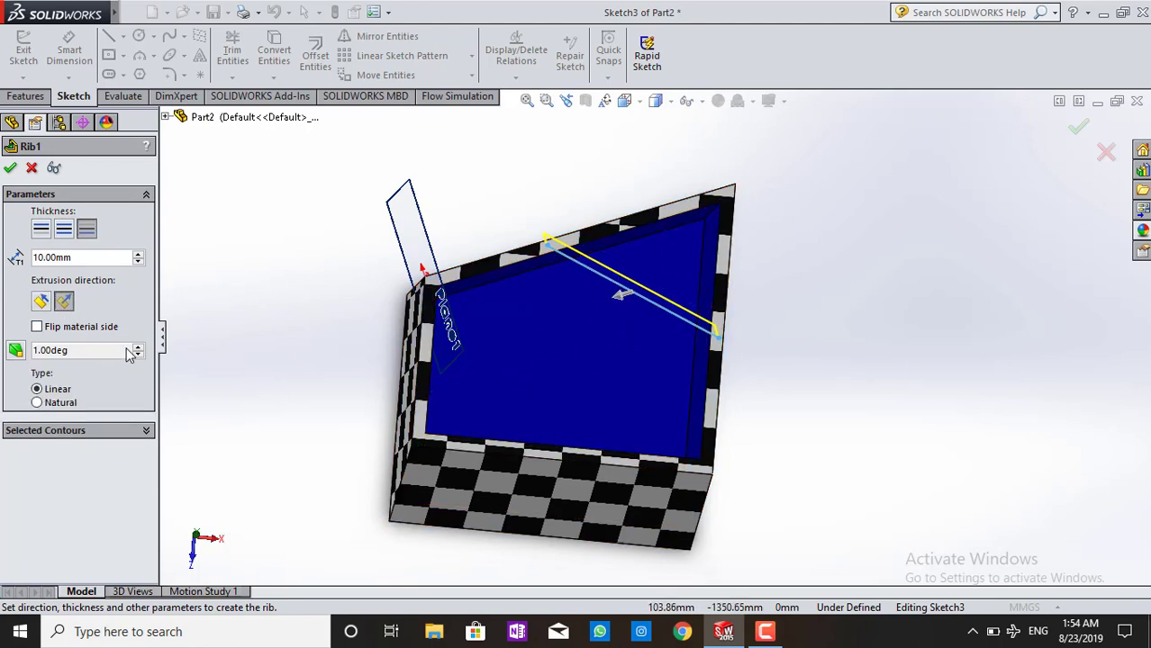
{"action": "left_click", "coordinate": [47, 305]}
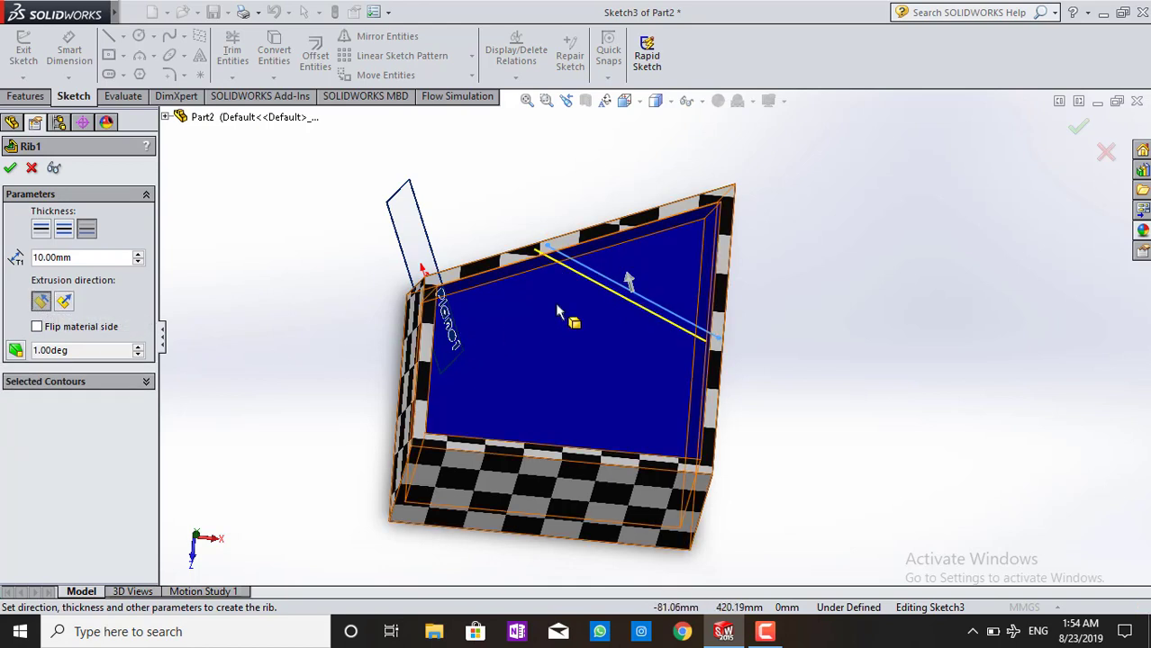
{"action": "middle_click_drag", "start_coordinate": [668, 287], "coordinate": [704, 230]}
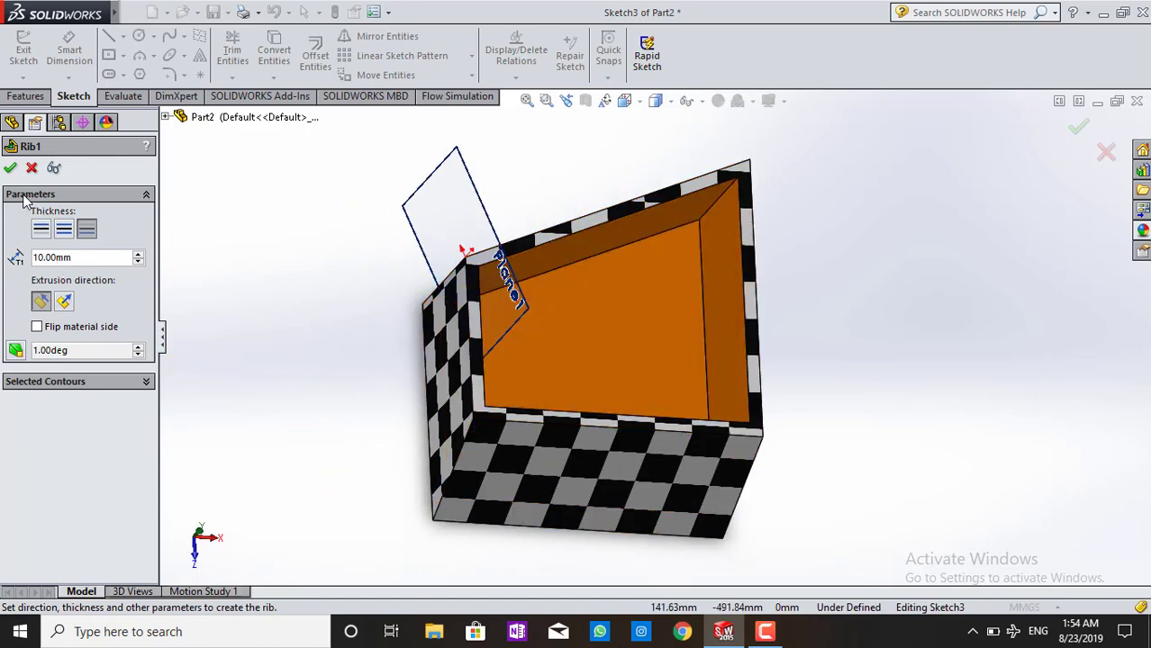
{"action": "left_click", "coordinate": [9, 170]}
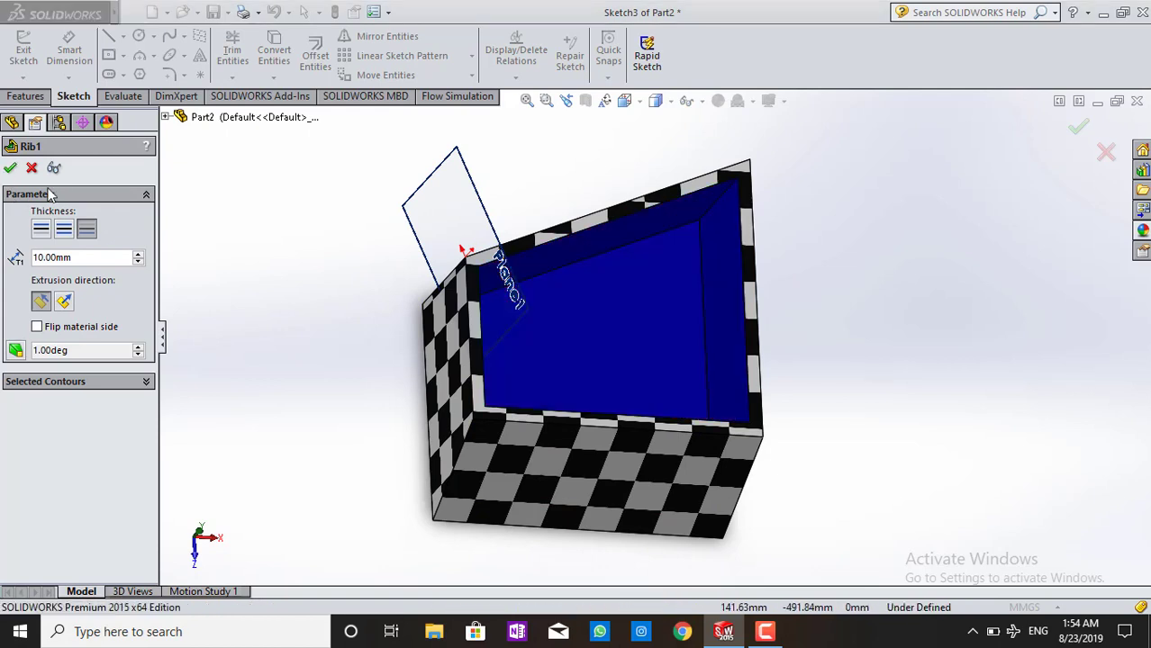
{"action": "left_click", "coordinate": [64, 301]}
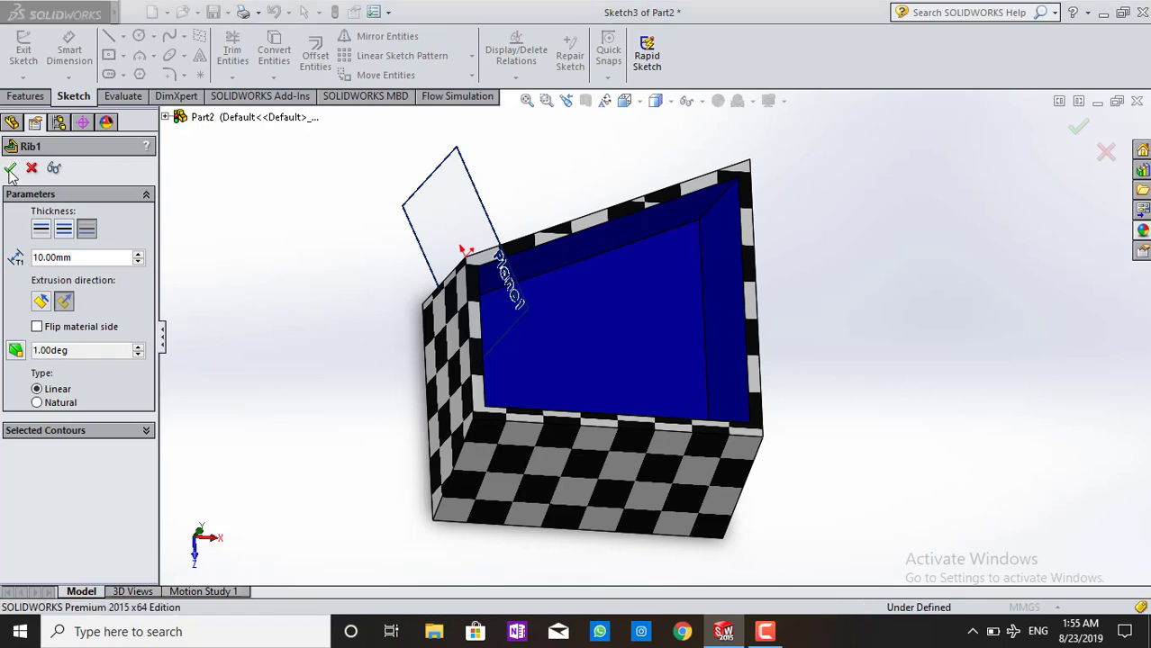
{"action": "left_click", "coordinate": [1109, 155]}
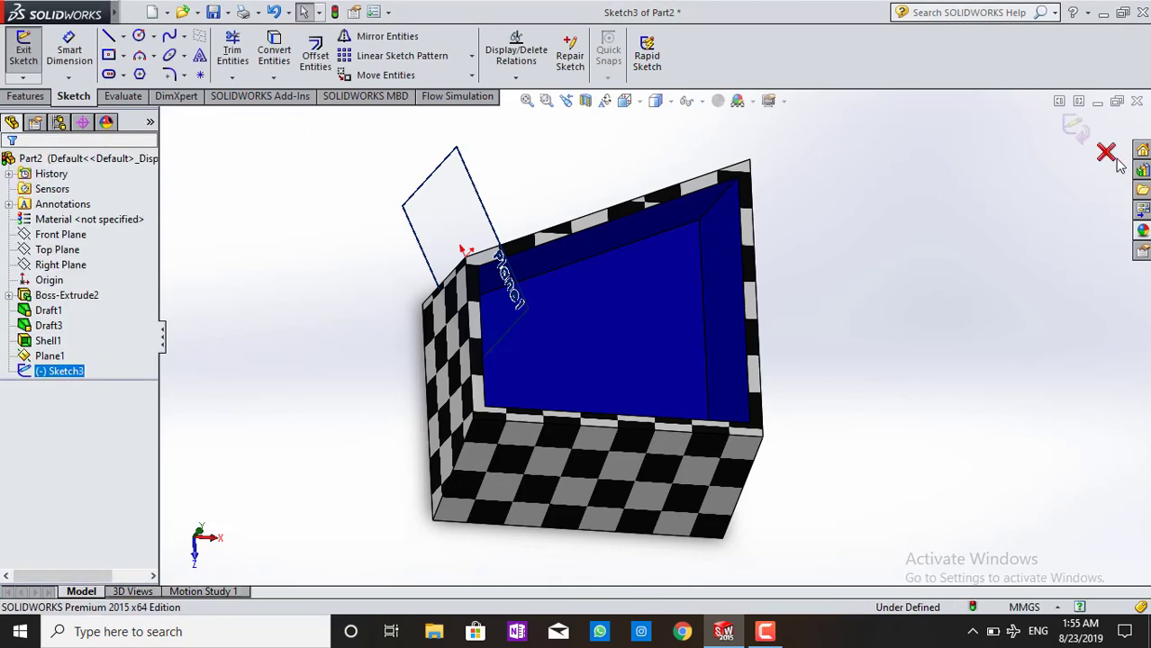
- Exit the sketch discarding changes, then delete Sketch3
{"action": "left_click", "coordinate": [1106, 155]}
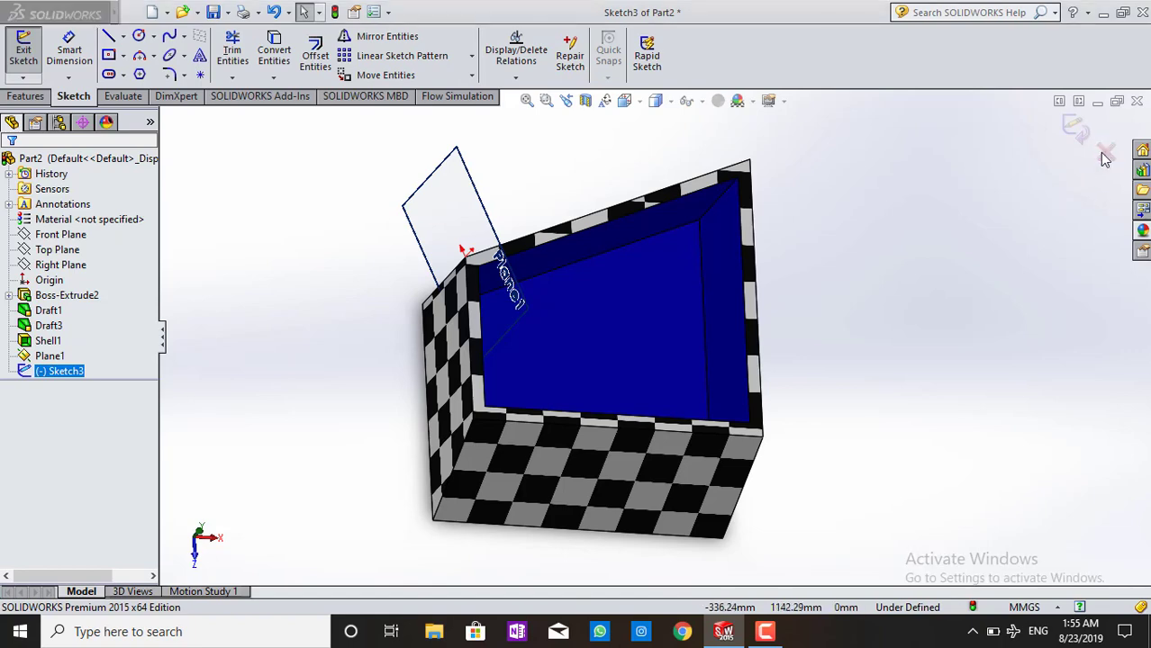
{"action": "left_click", "coordinate": [600, 324]}
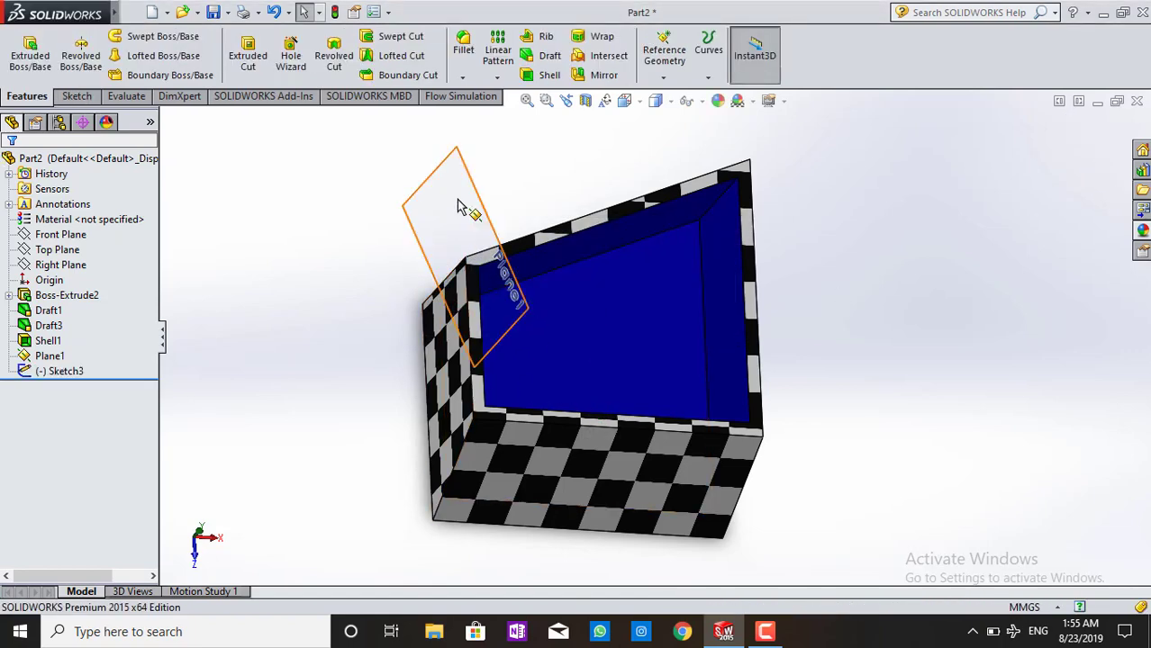
{"action": "left_click", "coordinate": [458, 206]}
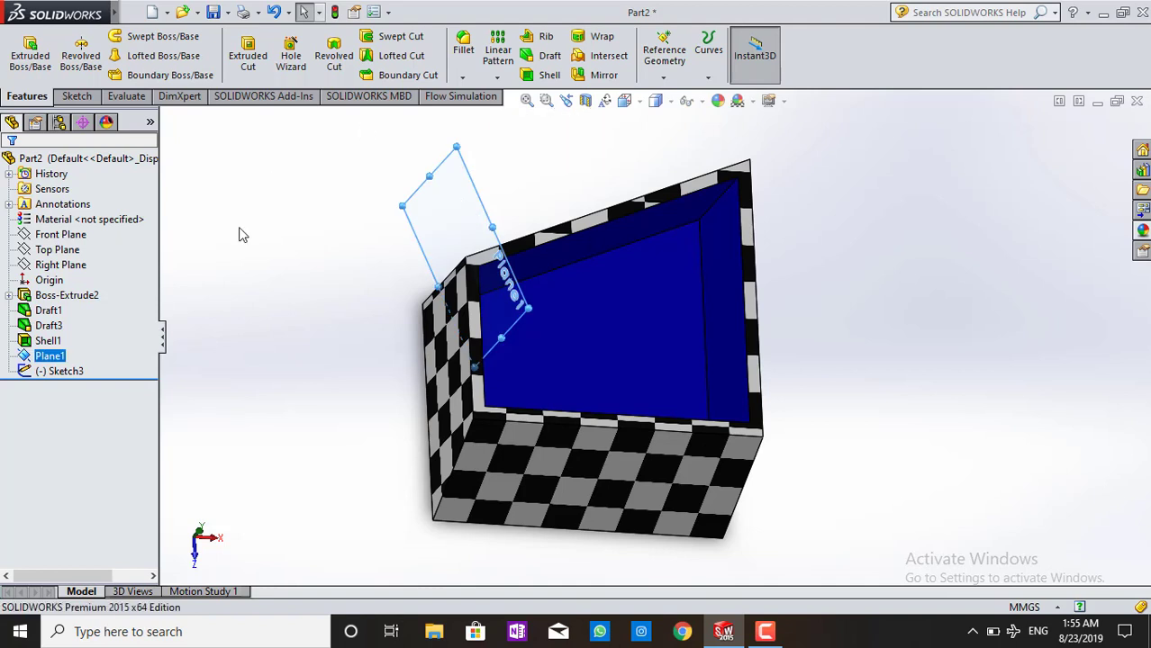
{"action": "right_click", "coordinate": [50, 358]}
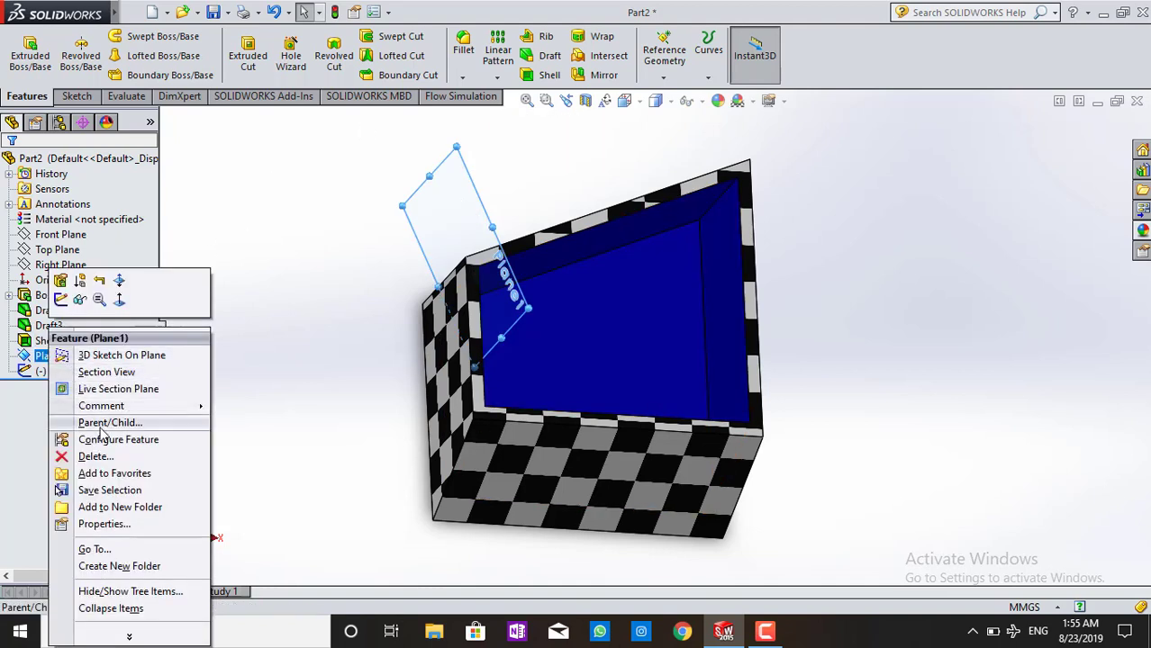
{"action": "left_click", "coordinate": [56, 371]}
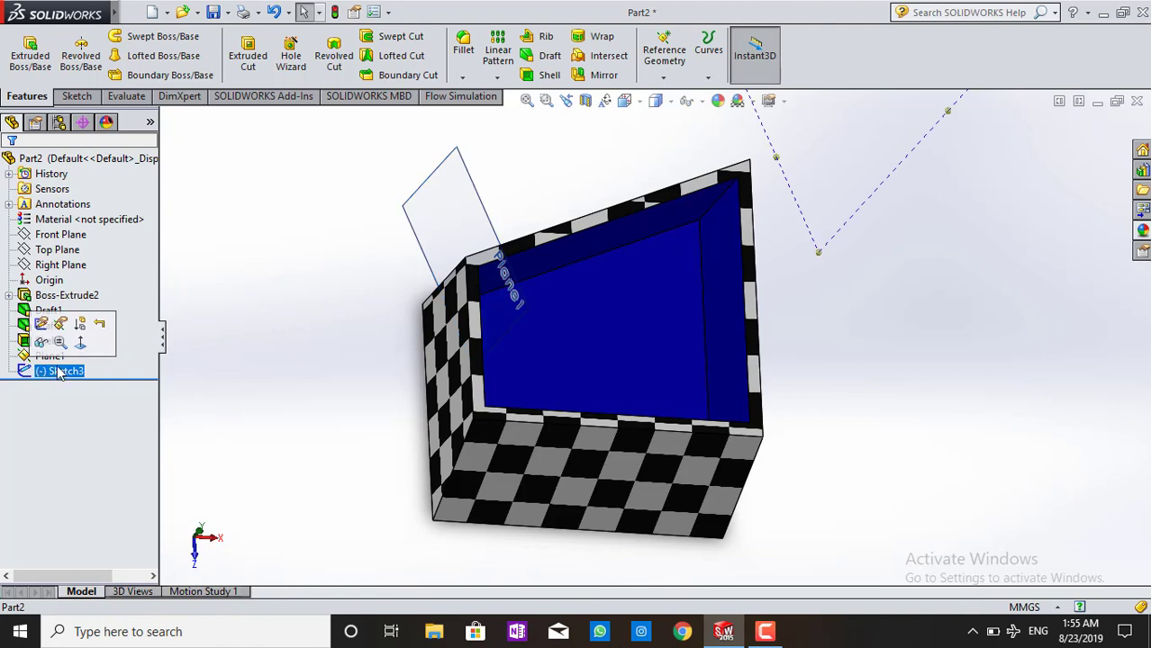
{"action": "right_click", "coordinate": [55, 371]}
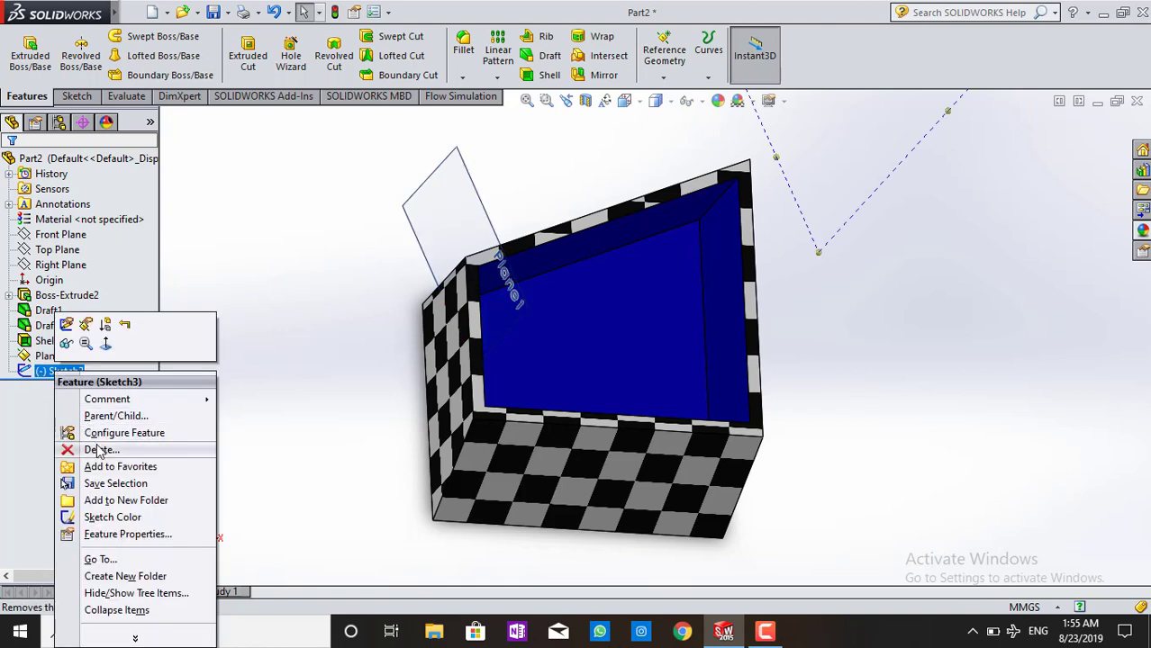
{"action": "left_click", "coordinate": [74, 383]}
- Delete Plane1 and select the inner back face of the box
{"action": "right_click", "coordinate": [50, 357]}
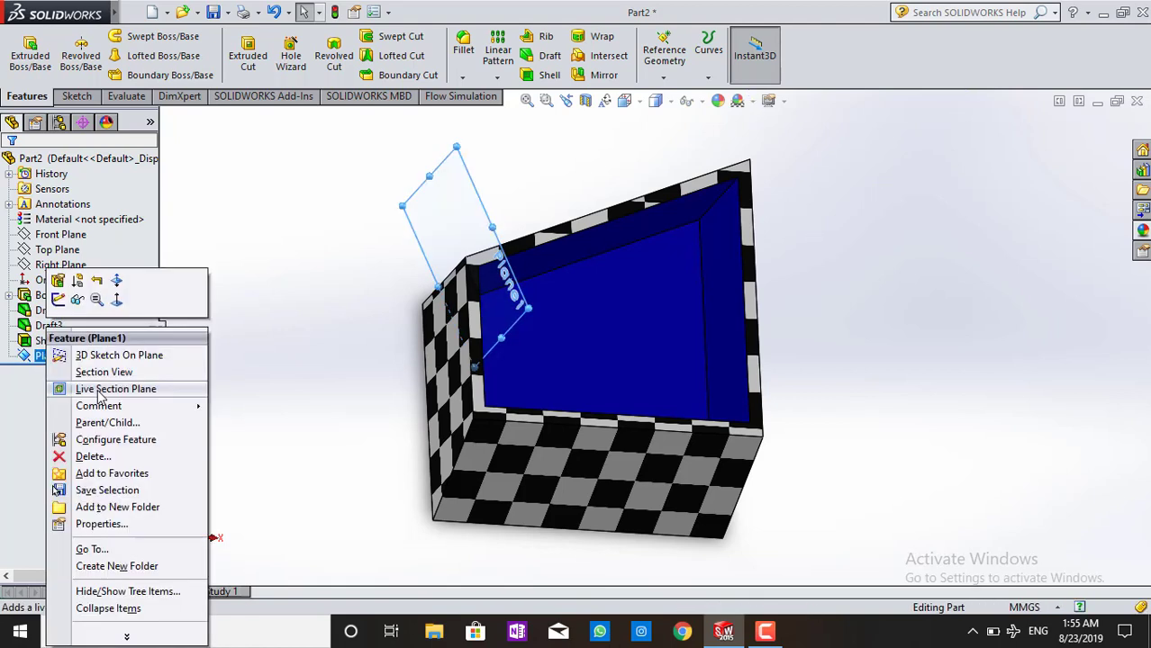
{"action": "left_click", "coordinate": [93, 456]}
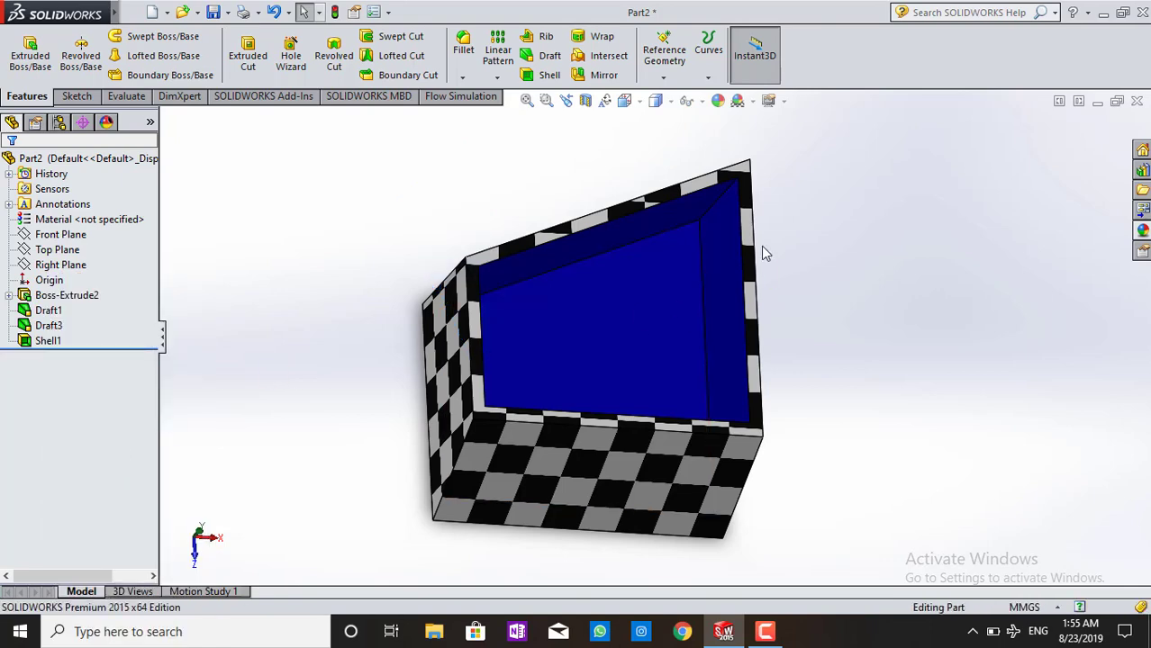
{"action": "middle_click_drag", "start_coordinate": [766, 254], "coordinate": [744, 255]}
{"action": "left_click", "coordinate": [586, 226]}
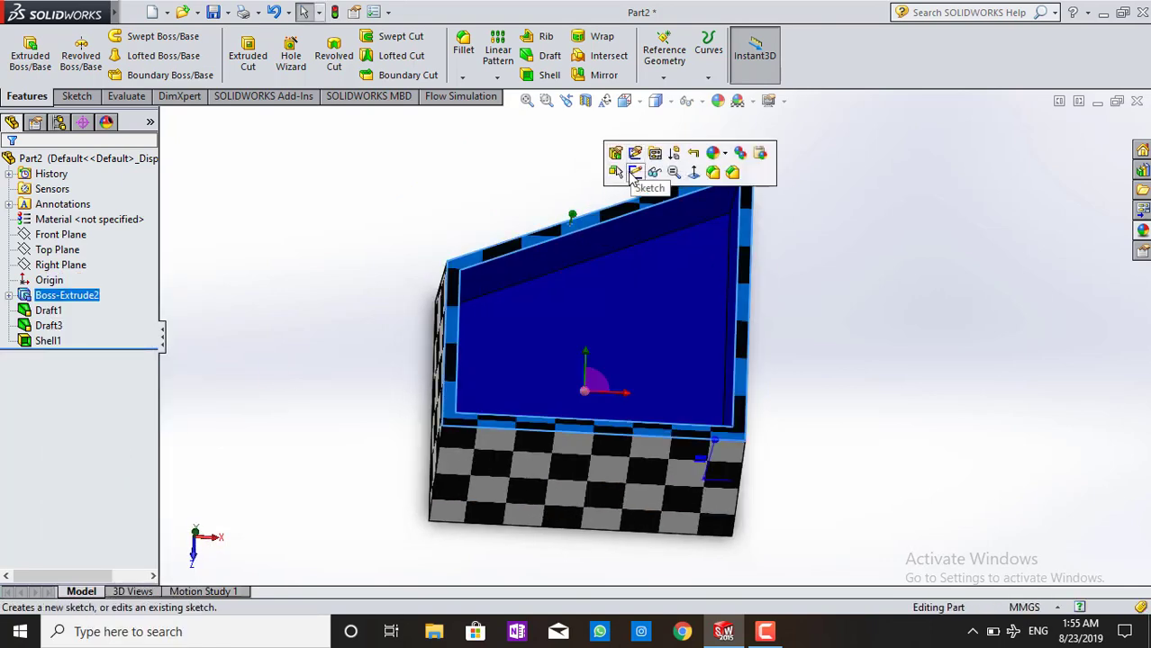
- Draw Sketch4, a line on the inner back face from top edge to right edge, for a rib
{"action": "left_click", "coordinate": [630, 168]}
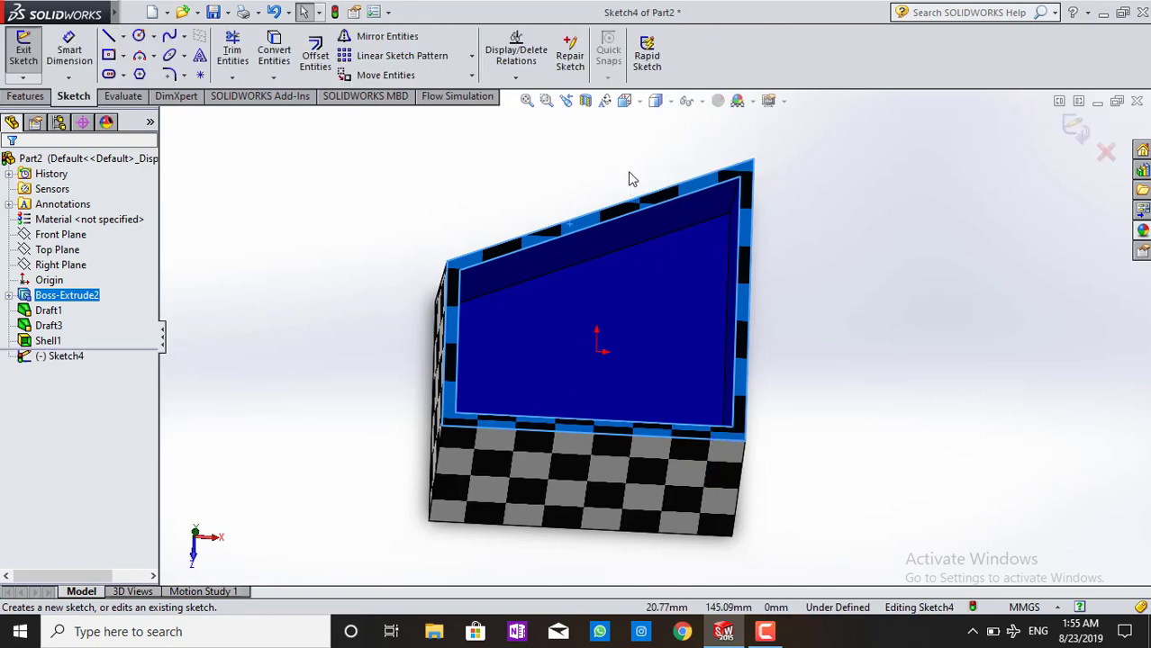
{"action": "left_click", "coordinate": [109, 36]}
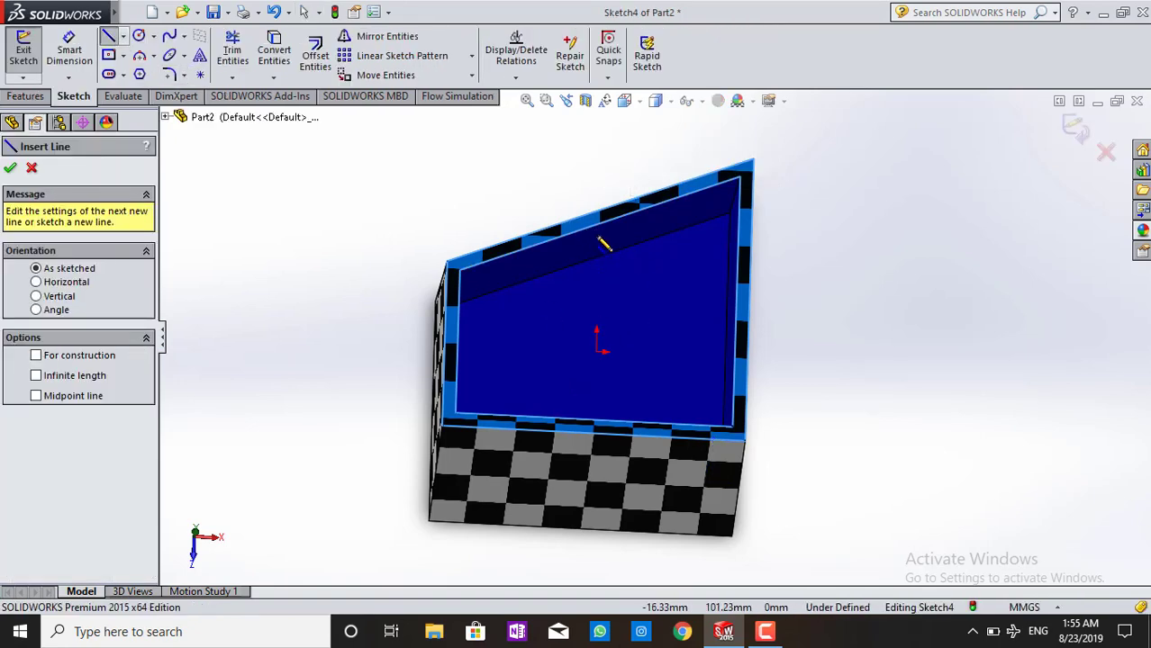
{"action": "left_click", "coordinate": [578, 221]}
{"action": "left_click", "coordinate": [745, 304]}
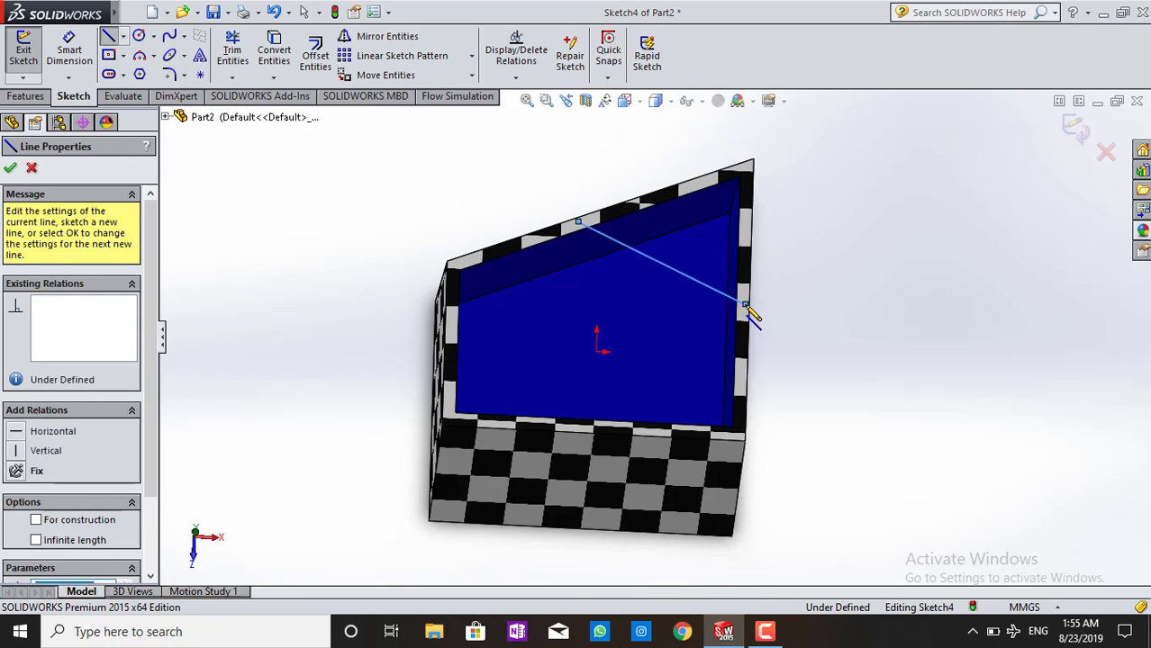
{"action": "key", "text": "Escape"}
{"action": "key", "text": "Escape"}
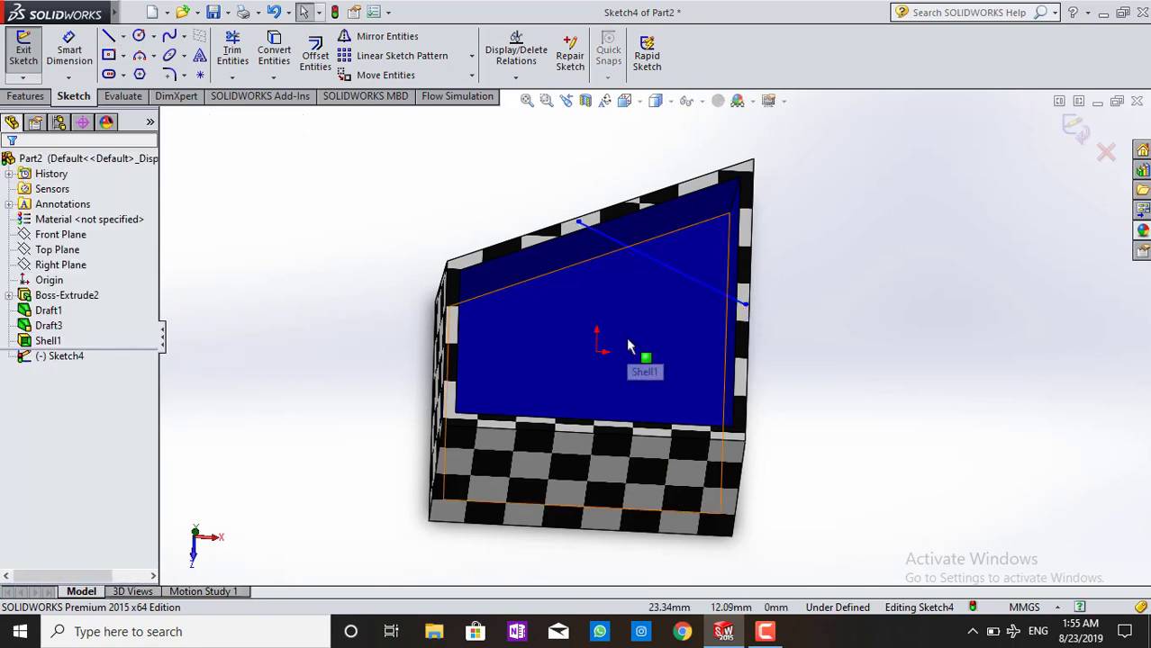
{"action": "left_click", "coordinate": [1074, 129]}
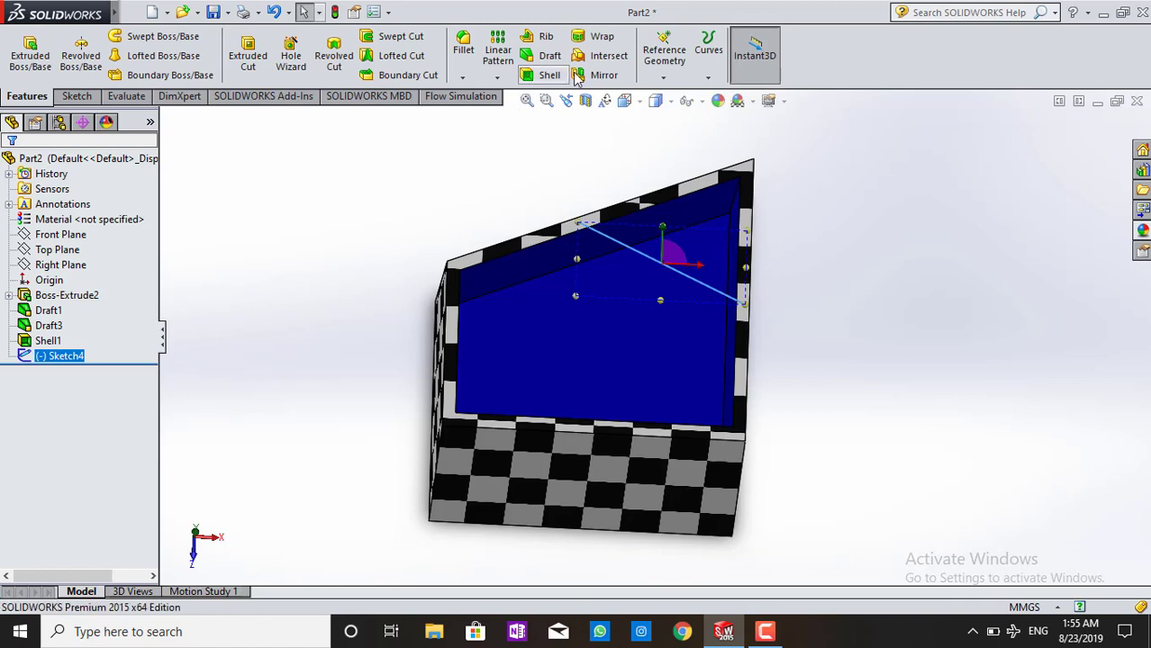
{"action": "left_click", "coordinate": [539, 36]}
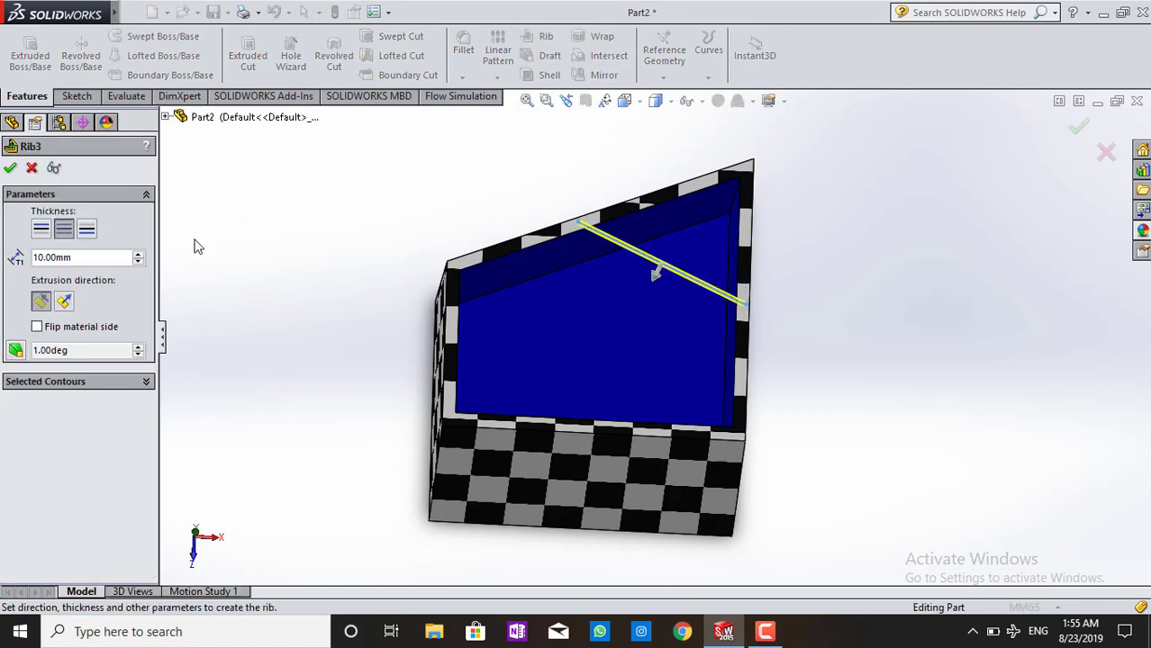
- Create Rib6 as a 10 mm wall extruded normal to Sketch4
{"action": "left_click", "coordinate": [10, 169]}
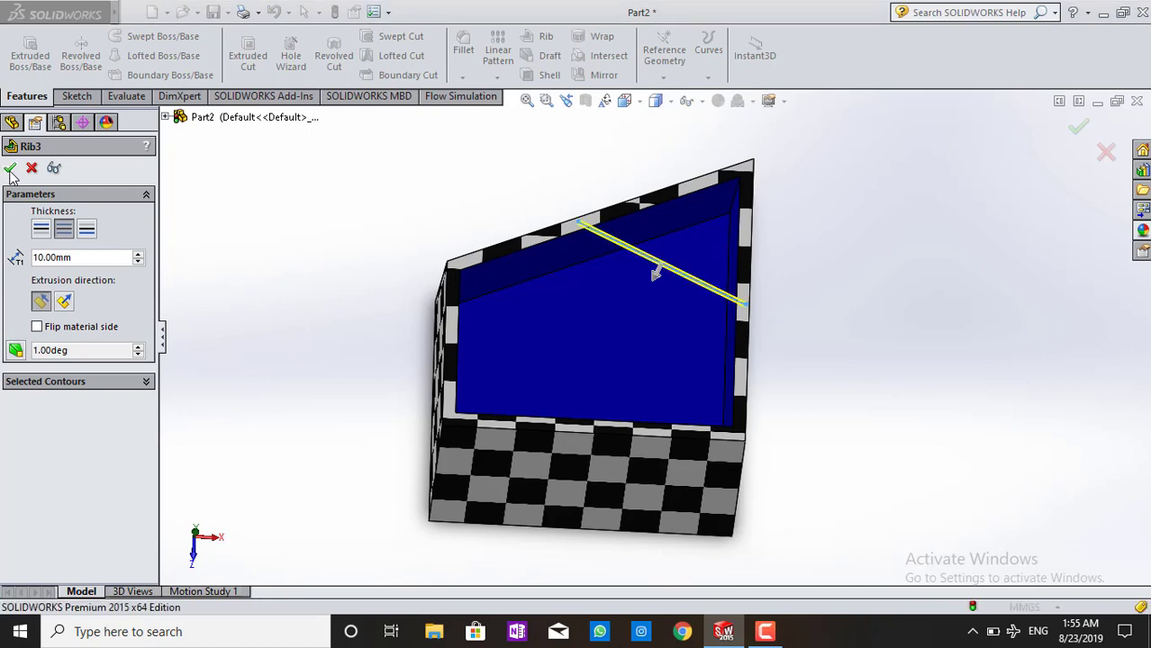
{"action": "left_click", "coordinate": [63, 303]}
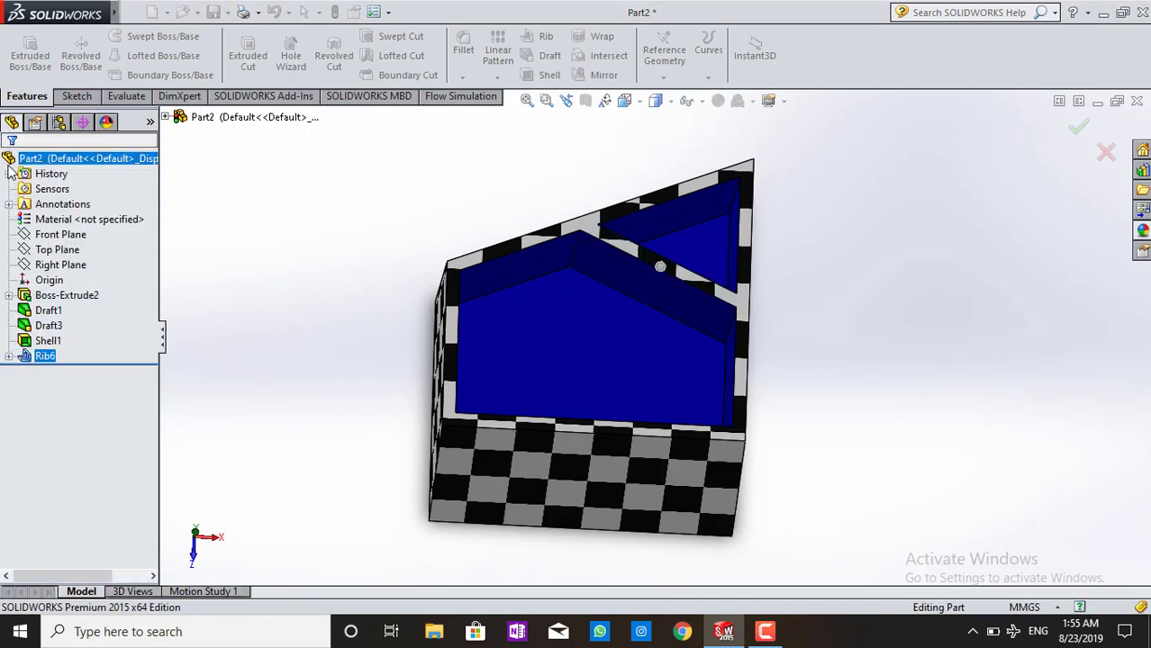
- Orbit around the shelled box to inspect the rib, then select the top rim face
{"action": "mouse_move", "coordinate": [833, 216]}
{"action": "middle_mouse_down"}
{"action": "mouse_move", "coordinate": [817, 245]}
{"action": "mouse_move", "coordinate": [731, 308]}
{"action": "middle_mouse_up"}
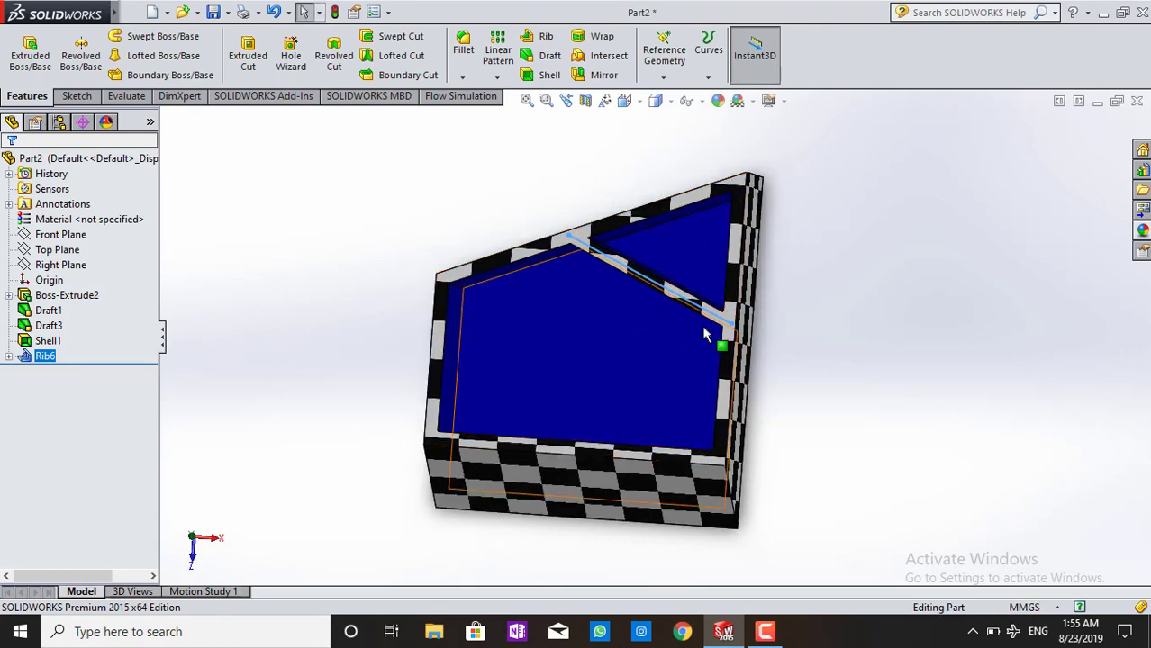
{"action": "mouse_move", "coordinate": [682, 315]}
{"action": "middle_mouse_down"}
{"action": "mouse_move", "coordinate": [648, 342]}
{"action": "mouse_move", "coordinate": [652, 253]}
{"action": "mouse_move", "coordinate": [702, 250]}
{"action": "middle_mouse_up"}
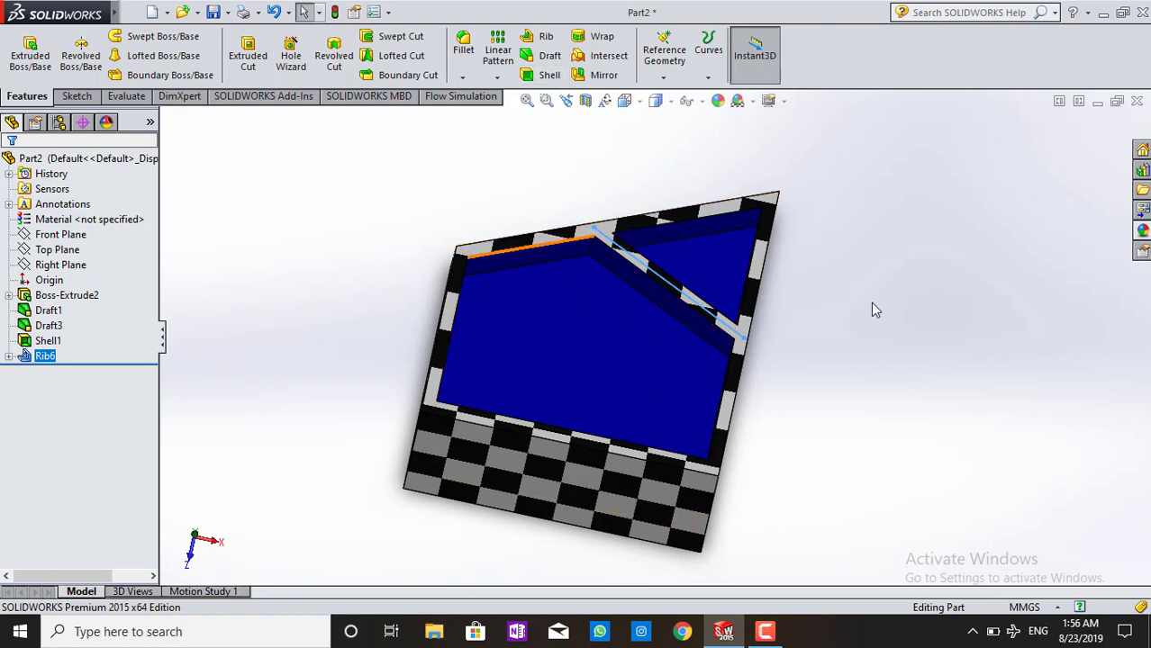
{"action": "mouse_move", "coordinate": [870, 301]}
{"action": "middle_mouse_down"}
{"action": "mouse_move", "coordinate": [830, 296]}
{"action": "mouse_move", "coordinate": [863, 345]}
{"action": "mouse_move", "coordinate": [851, 345]}
{"action": "mouse_move", "coordinate": [984, 337]}
{"action": "mouse_move", "coordinate": [961, 257]}
{"action": "mouse_move", "coordinate": [809, 193]}
{"action": "mouse_move", "coordinate": [618, 250]}
{"action": "middle_mouse_up"}
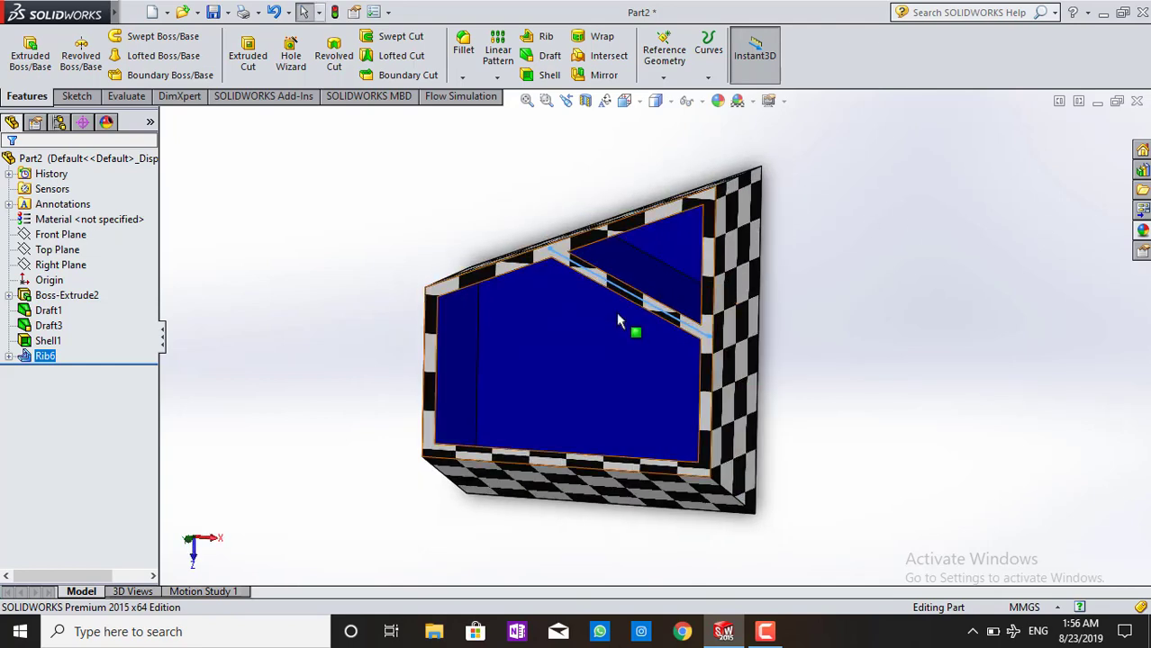
{"action": "mouse_move", "coordinate": [616, 312]}
{"action": "middle_mouse_down"}
{"action": "mouse_move", "coordinate": [631, 302]}
{"action": "mouse_move", "coordinate": [621, 154]}
{"action": "mouse_move", "coordinate": [597, 262]}
{"action": "middle_mouse_up"}
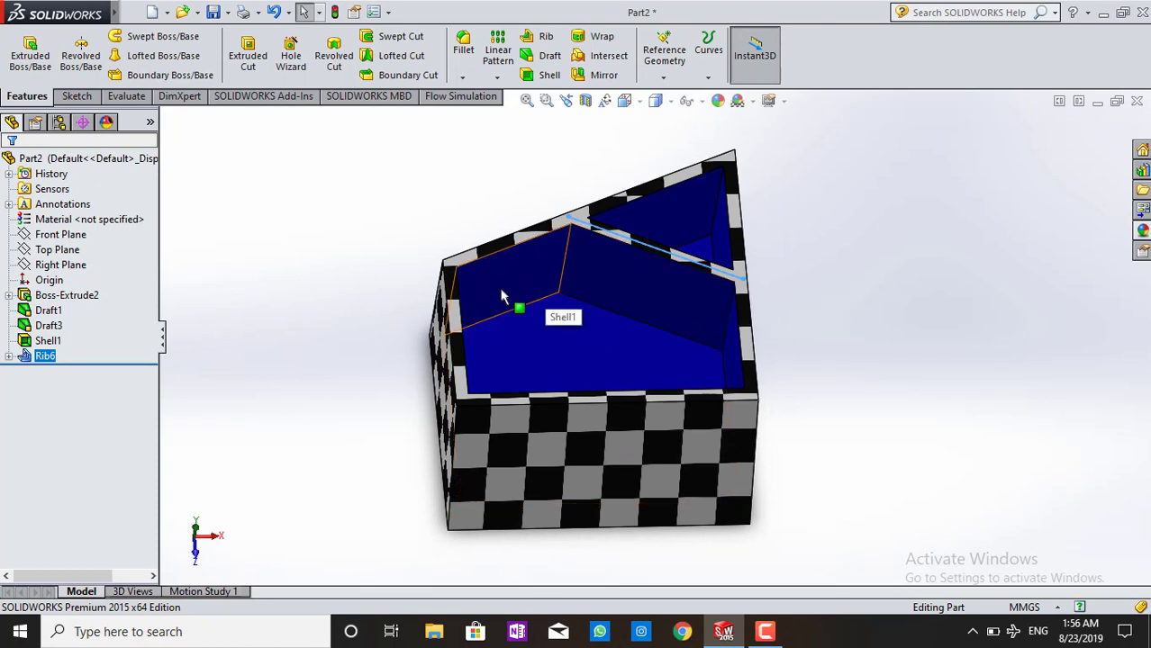
{"action": "left_click", "coordinate": [547, 100]}
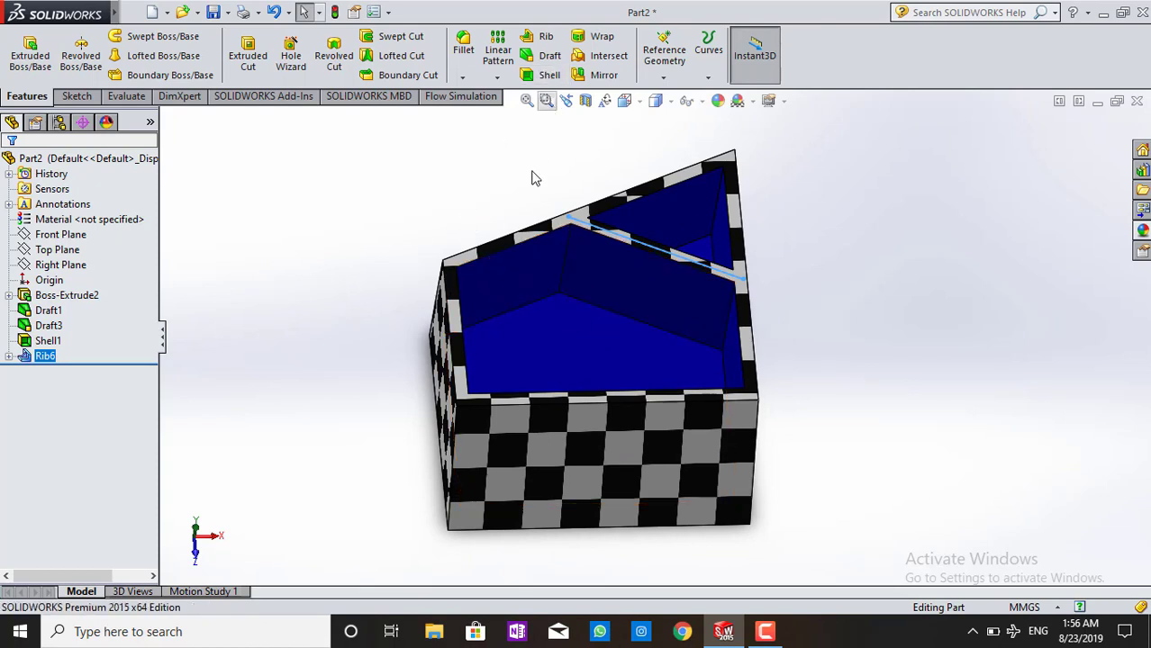
{"action": "left_click", "coordinate": [532, 406]}
- Sketch one vertical line from the front rim to the back rim on the top face
{"action": "left_click", "coordinate": [594, 347]}
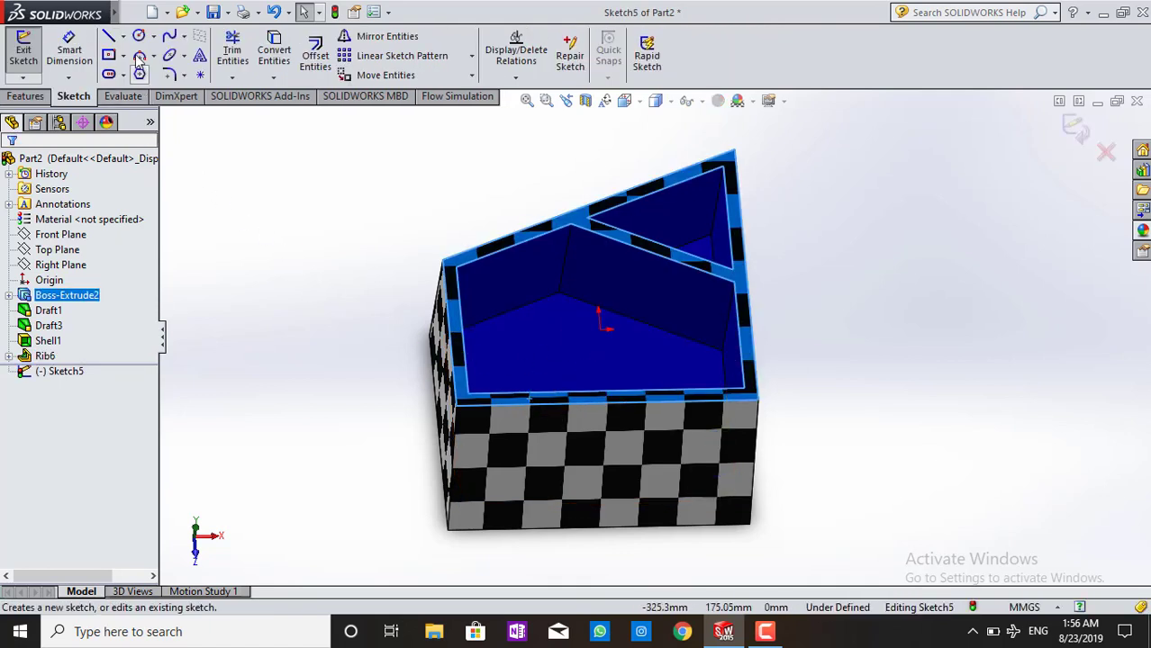
{"action": "left_click", "coordinate": [108, 36]}
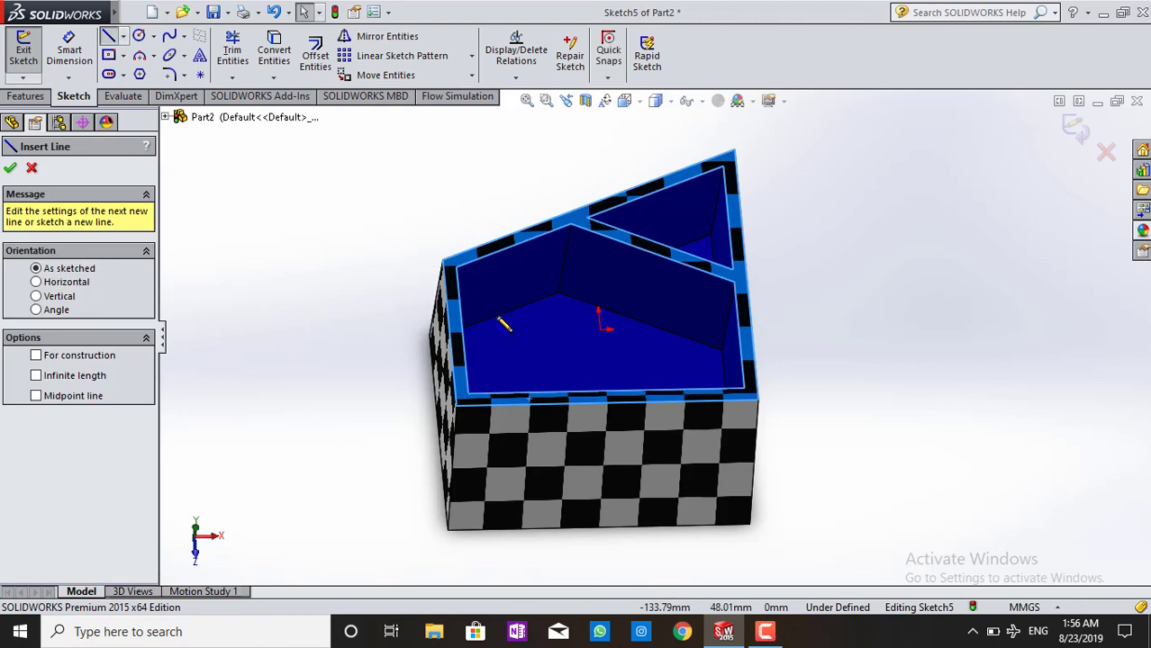
{"action": "left_click", "coordinate": [587, 405]}
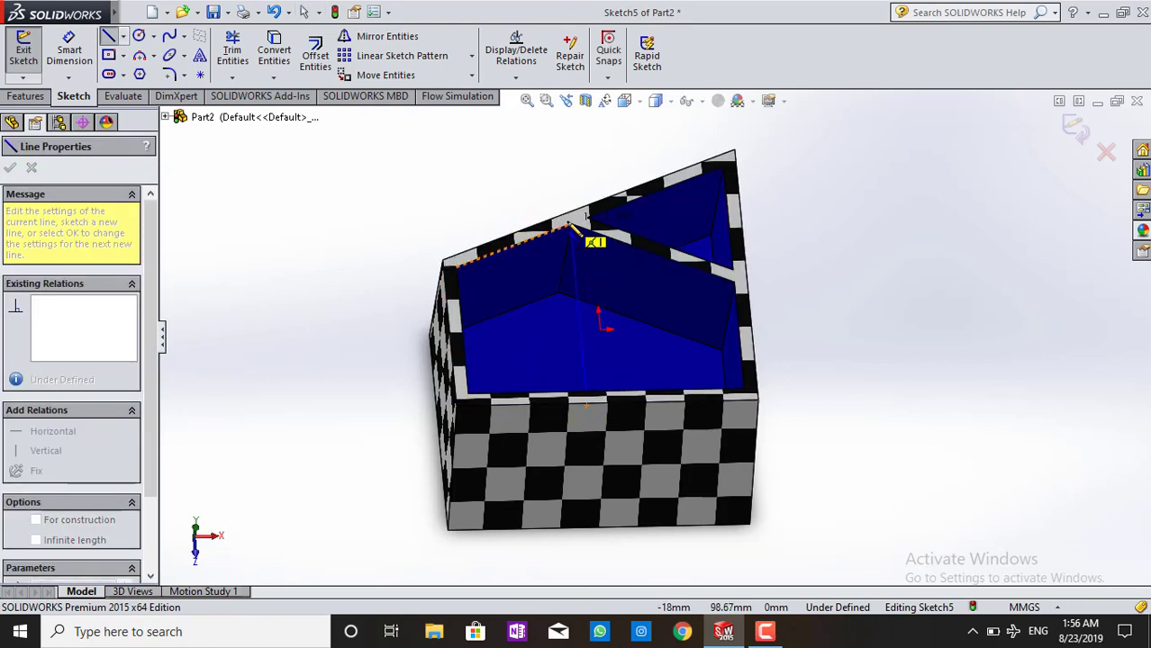
{"action": "left_click", "coordinate": [570, 218]}
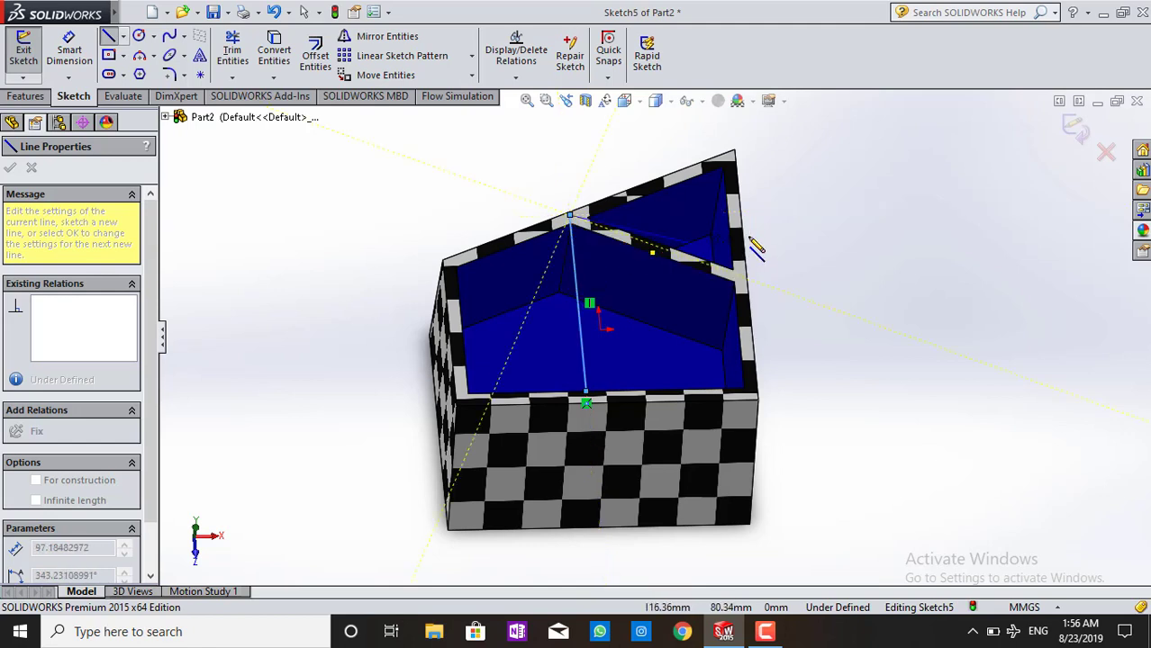
{"action": "key", "text": "Escape"}
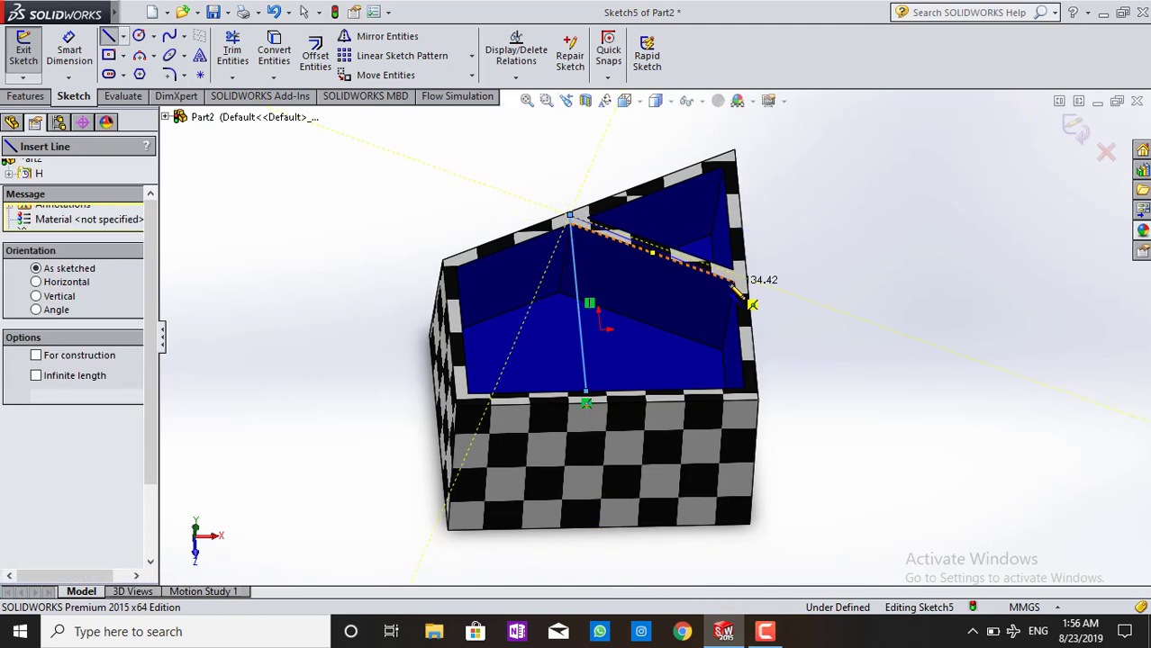
{"action": "key", "text": "Escape"}
{"action": "left_click", "coordinate": [1069, 129]}
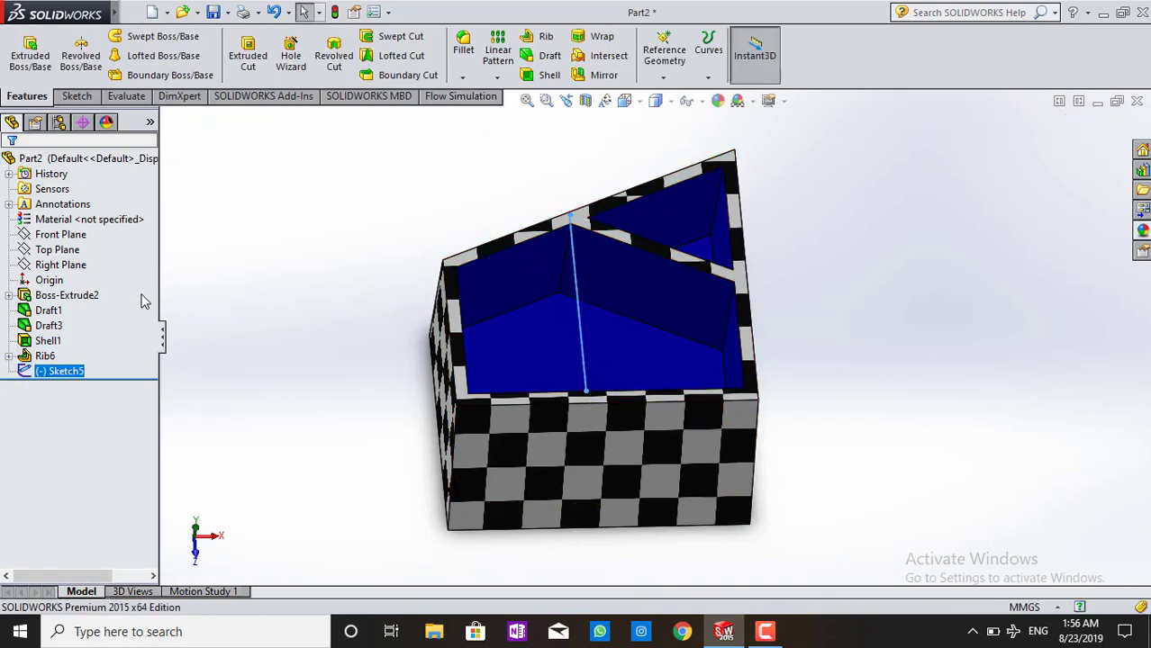
- Start a rib from Sketch5 with one-sided 30 mm thickness and flipped material side
{"action": "left_click", "coordinate": [543, 40]}
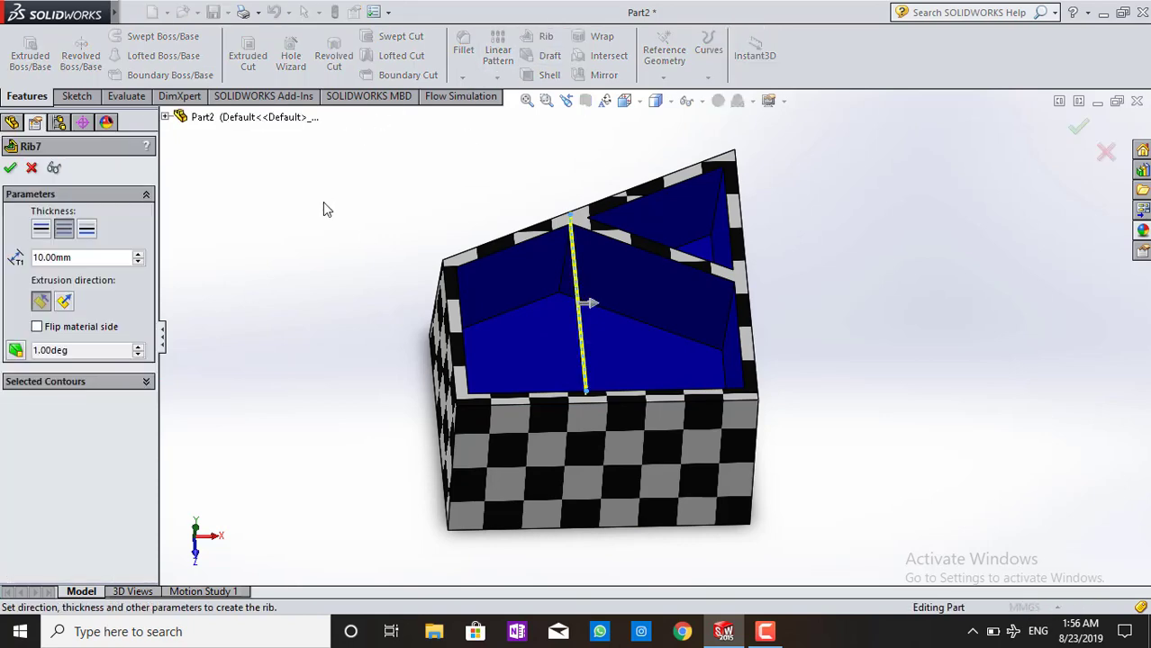
{"action": "left_click", "coordinate": [138, 256]}
{"action": "left_click", "coordinate": [138, 255]}
{"action": "left_click", "coordinate": [138, 256]}
{"action": "left_click", "coordinate": [138, 256]}
{"action": "left_click", "coordinate": [137, 256]}
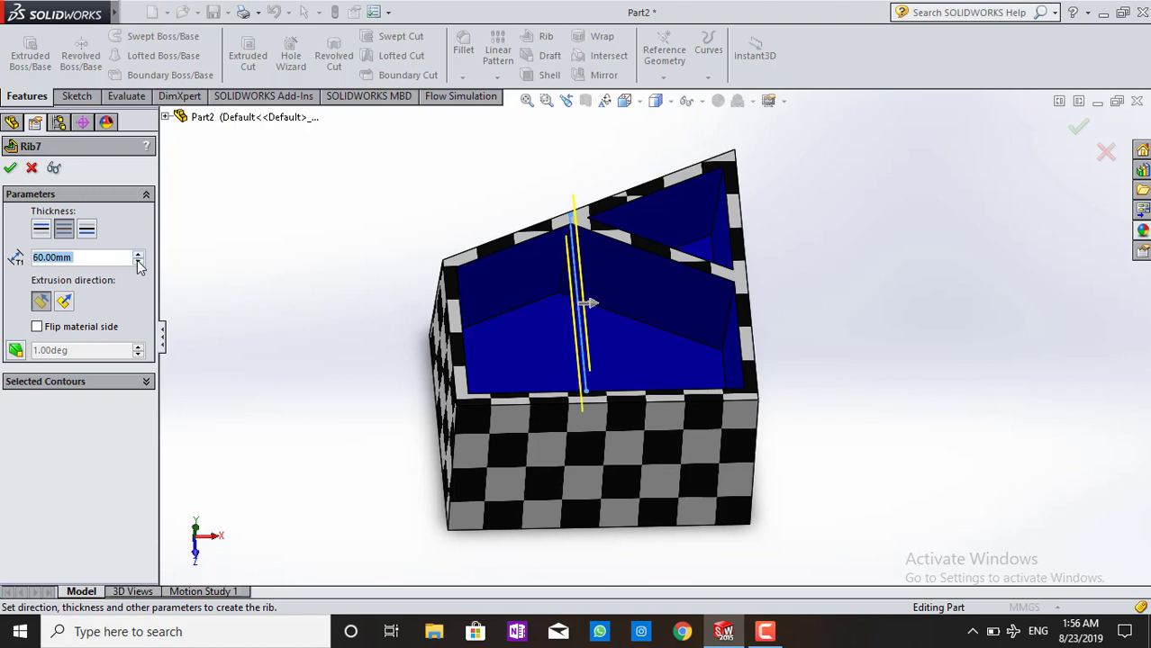
{"action": "scroll", "coordinate": [45, 259], "scroll_direction": "down", "scroll_amount": 3}
{"action": "left_click", "coordinate": [36, 234]}
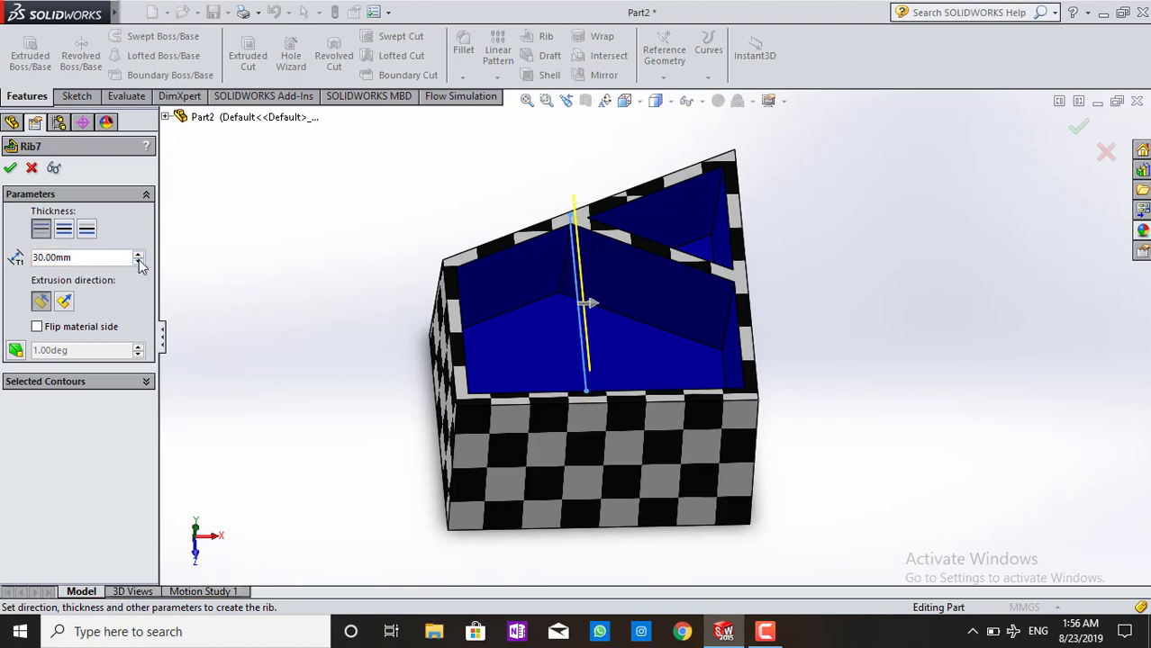
{"action": "left_click", "coordinate": [138, 261]}
{"action": "left_click", "coordinate": [137, 261]}
{"action": "left_click", "coordinate": [87, 232]}
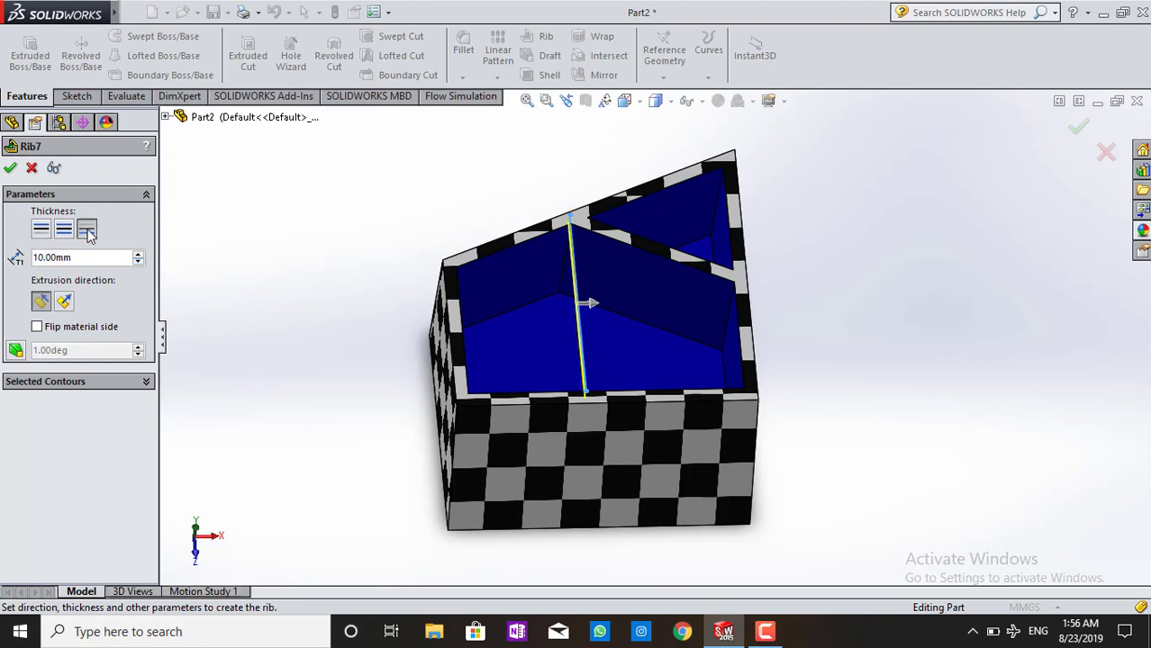
{"action": "left_click", "coordinate": [137, 255]}
{"action": "left_click", "coordinate": [137, 255]}
{"action": "left_click", "coordinate": [138, 255]}
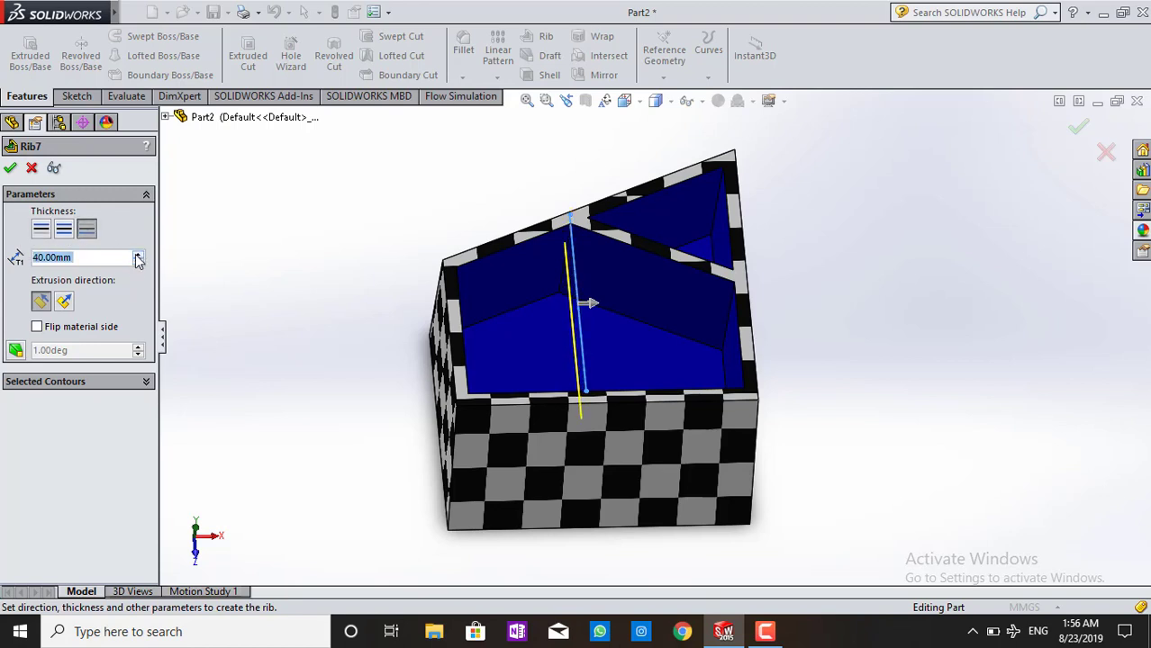
{"action": "left_click", "coordinate": [138, 262]}
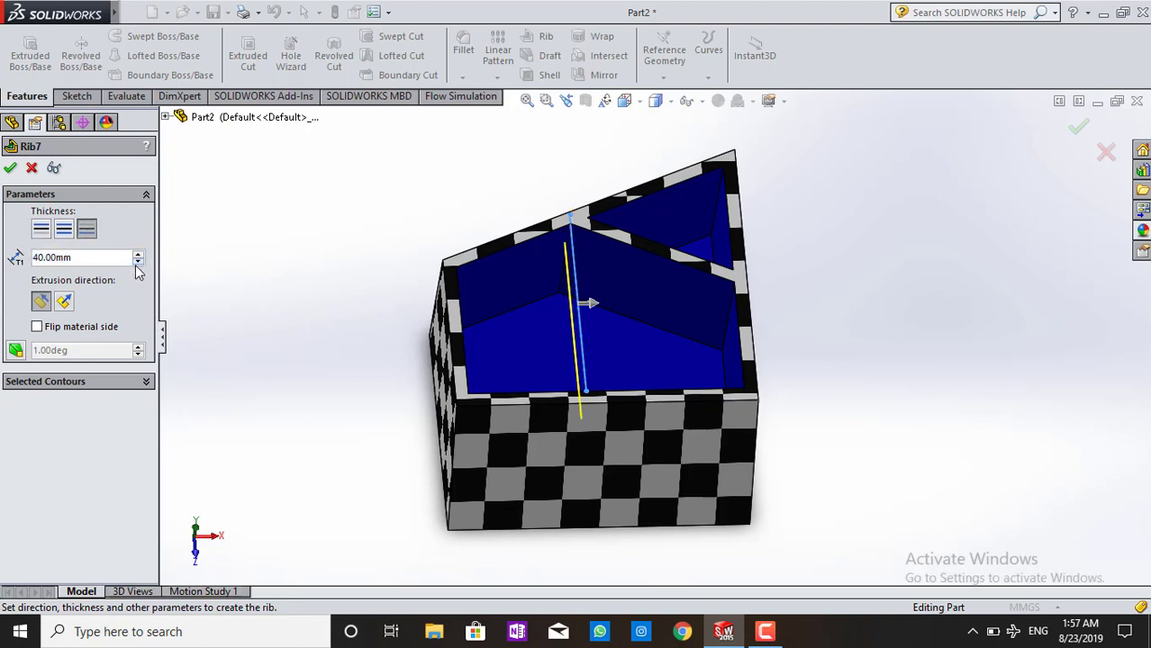
{"action": "left_click", "coordinate": [37, 330]}
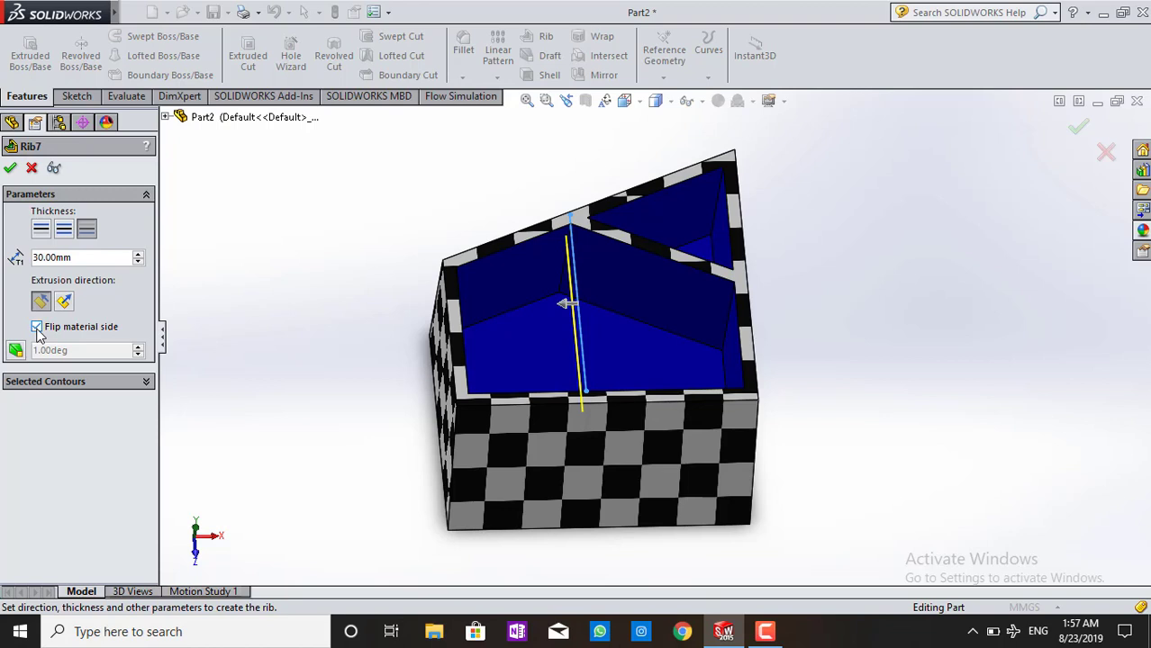
- Leave draft off and create Rib7, viewing the new wall from the right
{"action": "left_click", "coordinate": [51, 383]}
{"action": "left_click", "coordinate": [50, 382]}
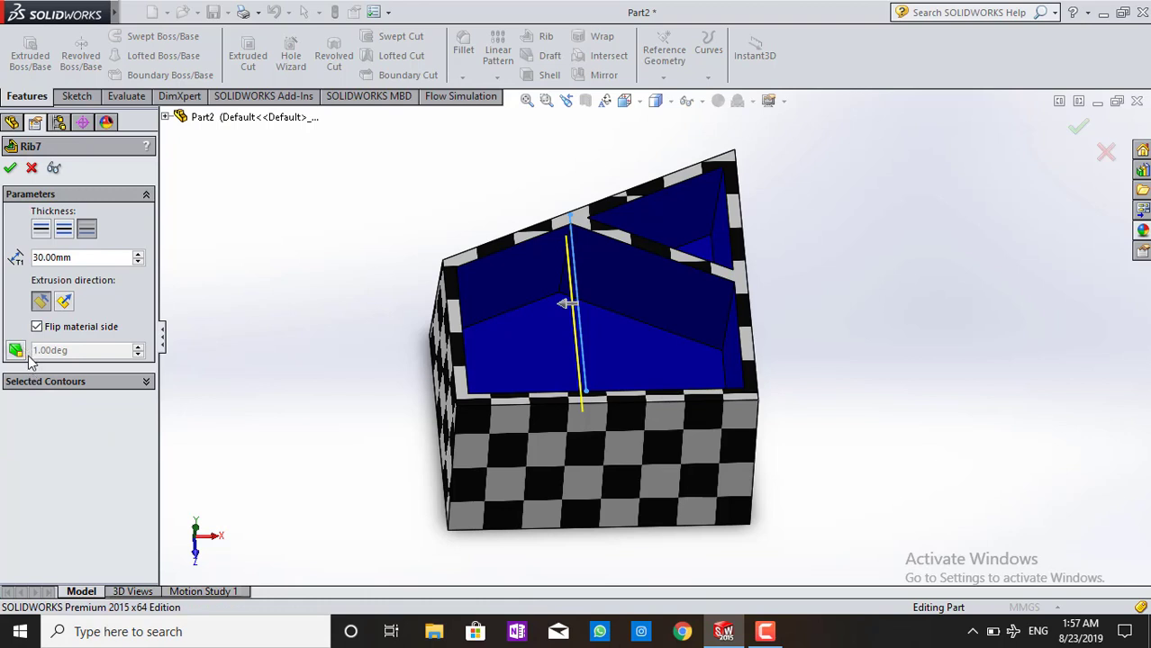
{"action": "left_click", "coordinate": [16, 351]}
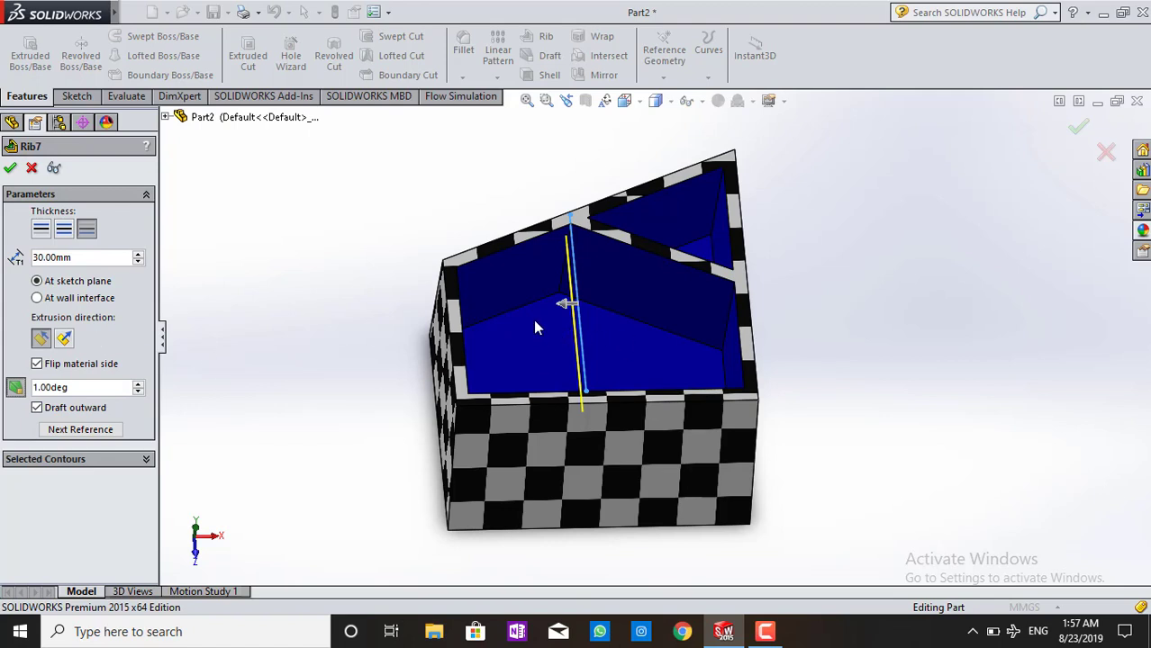
{"action": "left_click", "coordinate": [16, 388]}
{"action": "left_click", "coordinate": [9, 169]}
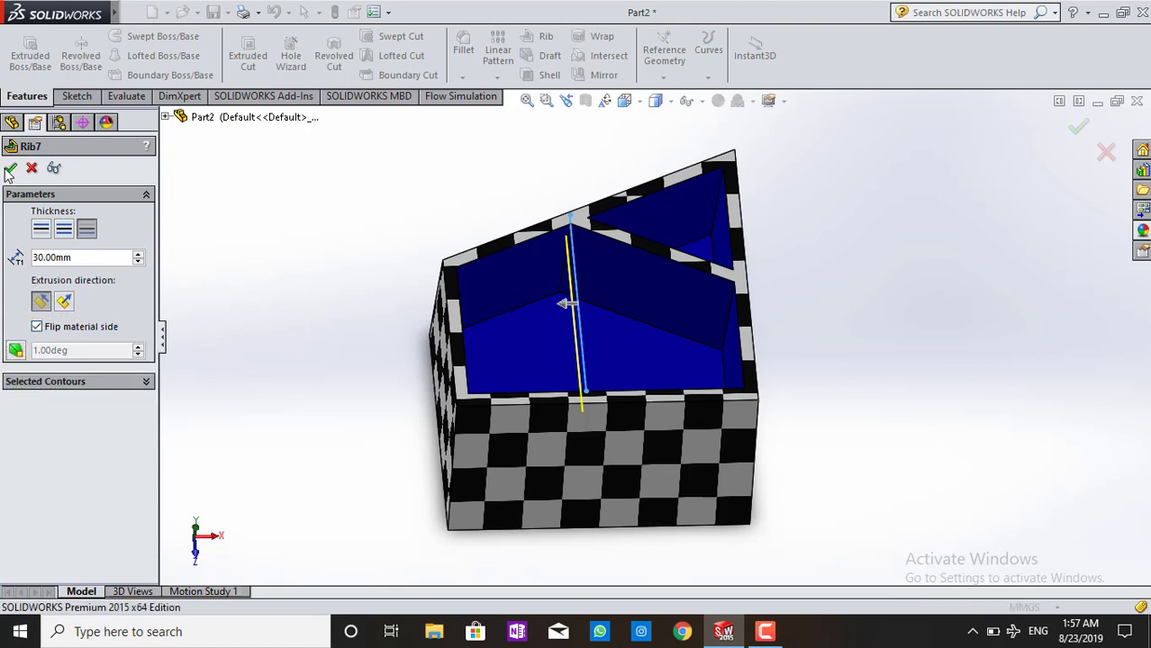
{"action": "mouse_move", "coordinate": [848, 322]}
{"action": "middle_mouse_down"}
{"action": "mouse_move", "coordinate": [750, 373]}
{"action": "mouse_move", "coordinate": [796, 332]}
{"action": "mouse_move", "coordinate": [738, 361]}
{"action": "middle_mouse_up"}
{"action": "left_click", "coordinate": [36, 372]}
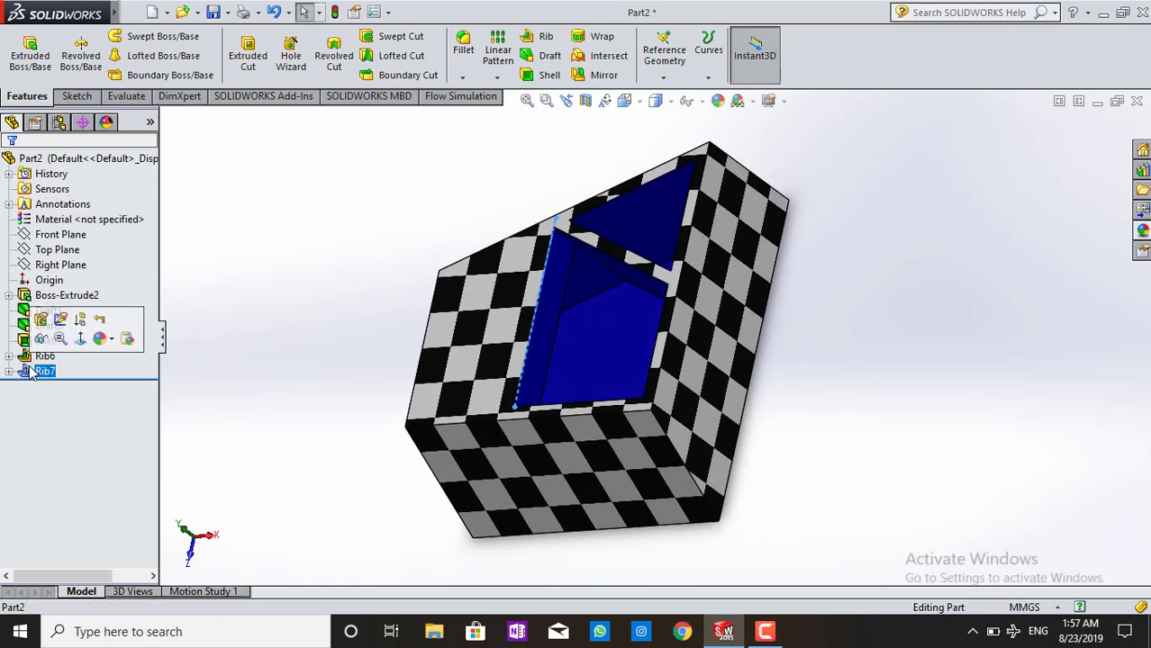
{"action": "left_click", "coordinate": [44, 325]}
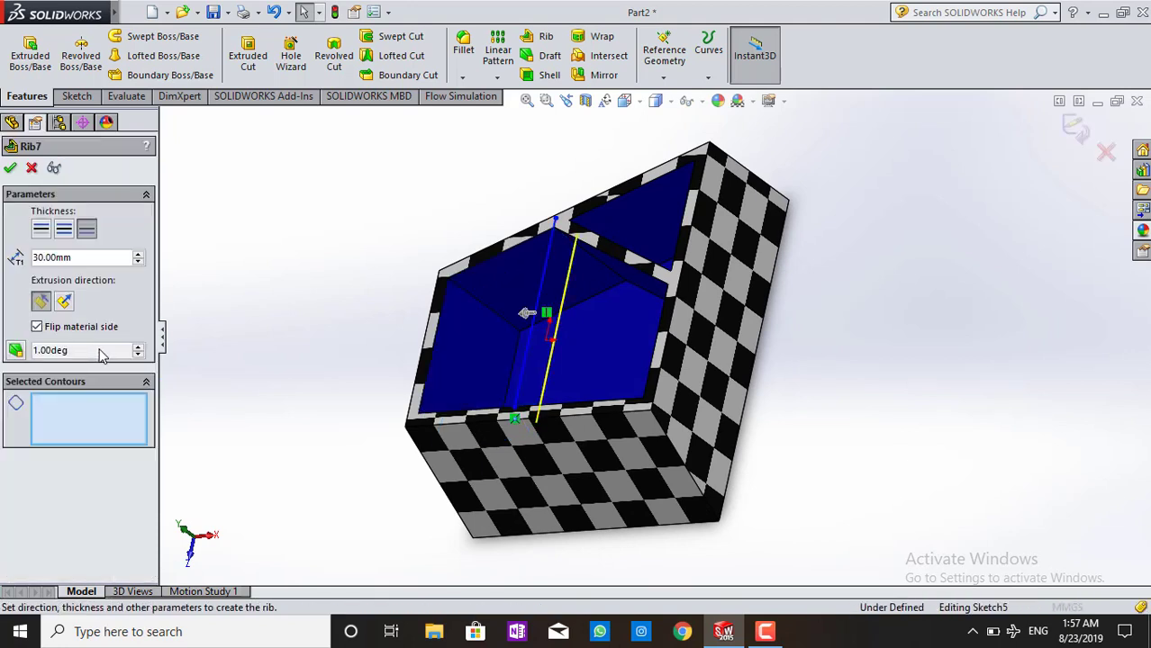
{"action": "left_click", "coordinate": [136, 257]}
{"action": "left_click", "coordinate": [137, 258]}
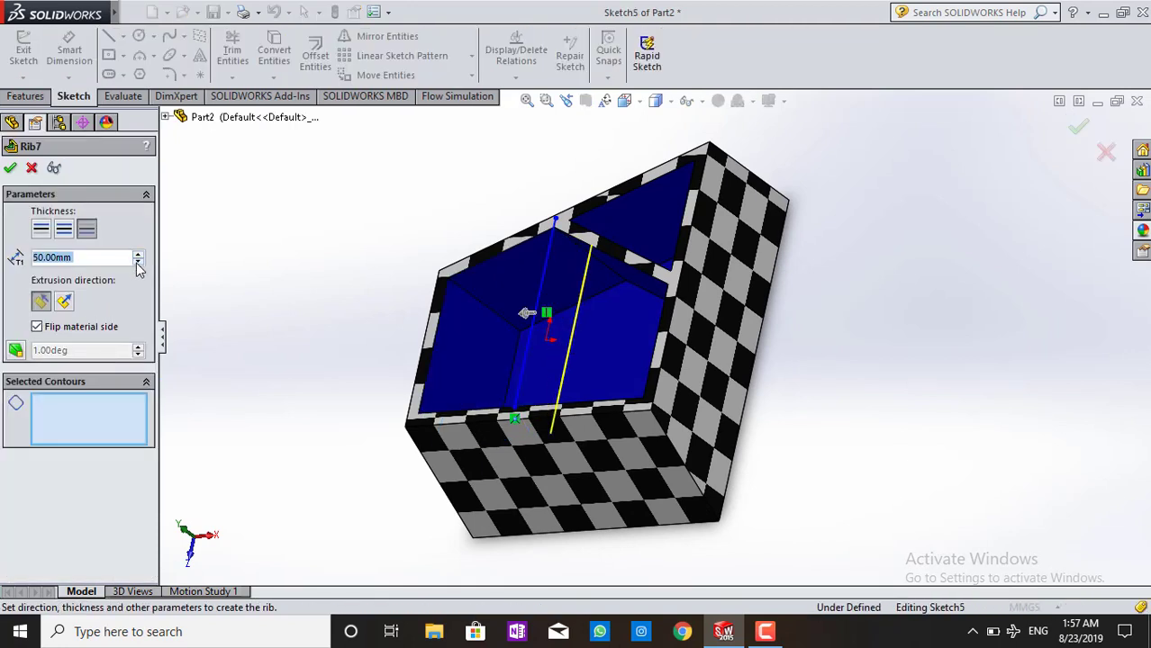
{"action": "left_click", "coordinate": [137, 263]}
{"action": "left_click", "coordinate": [137, 263]}
{"action": "left_click", "coordinate": [137, 263]}
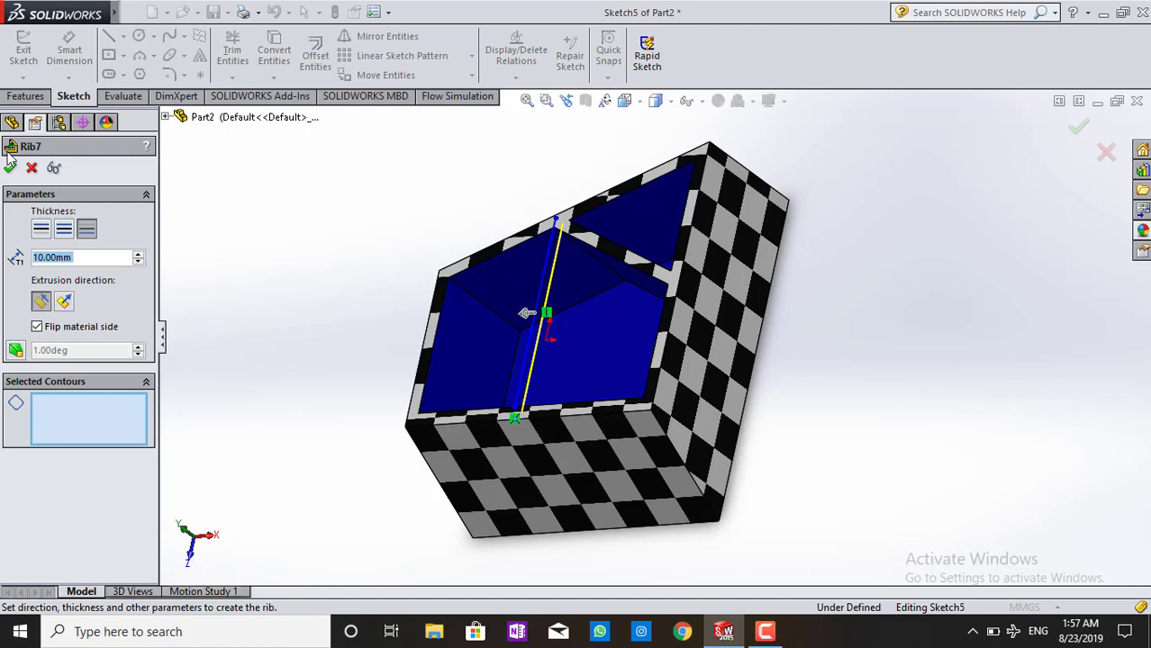
{"action": "left_click", "coordinate": [10, 169]}
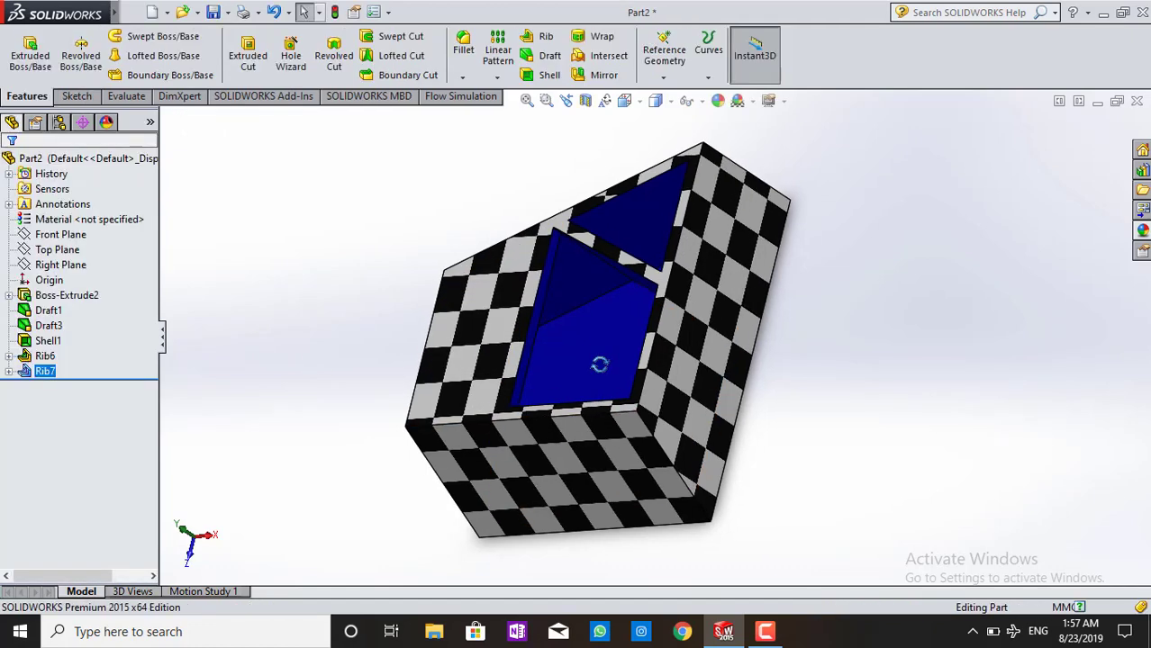
{"action": "mouse_move", "coordinate": [598, 366]}
{"action": "middle_mouse_down"}
{"action": "mouse_move", "coordinate": [579, 374]}
{"action": "mouse_move", "coordinate": [596, 391]}
{"action": "middle_mouse_up"}
{"action": "scroll", "coordinate": [770, 295], "scroll_direction": "down", "scroll_amount": 5}
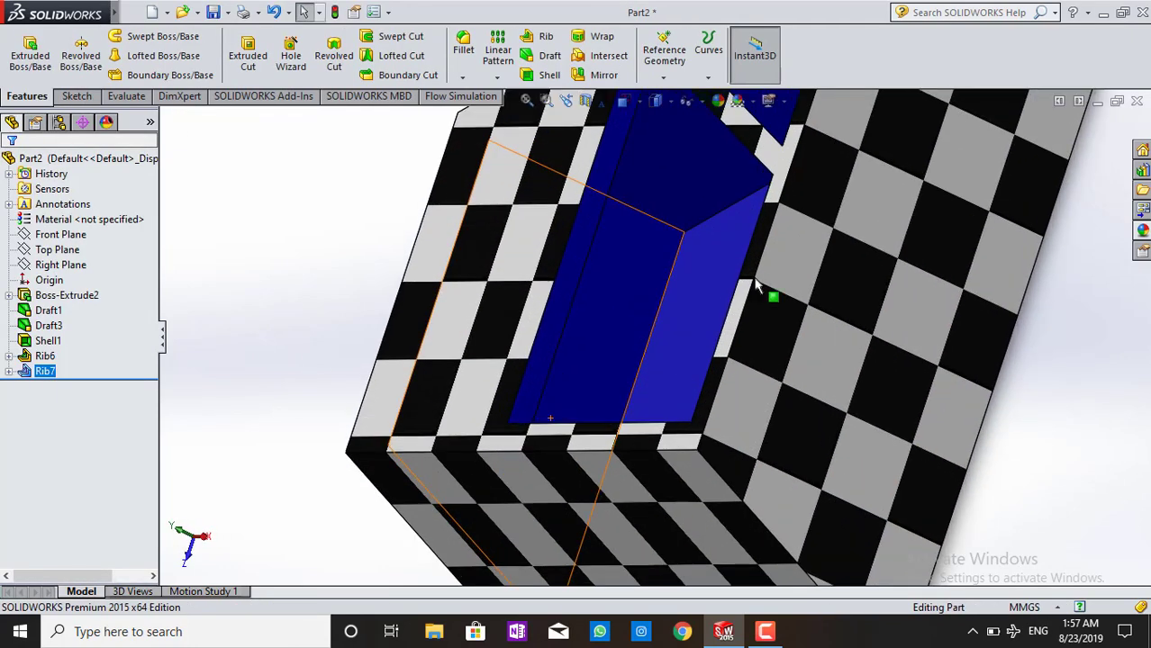
{"action": "middle_click_drag", "start_coordinate": [731, 313], "coordinate": [650, 352]}
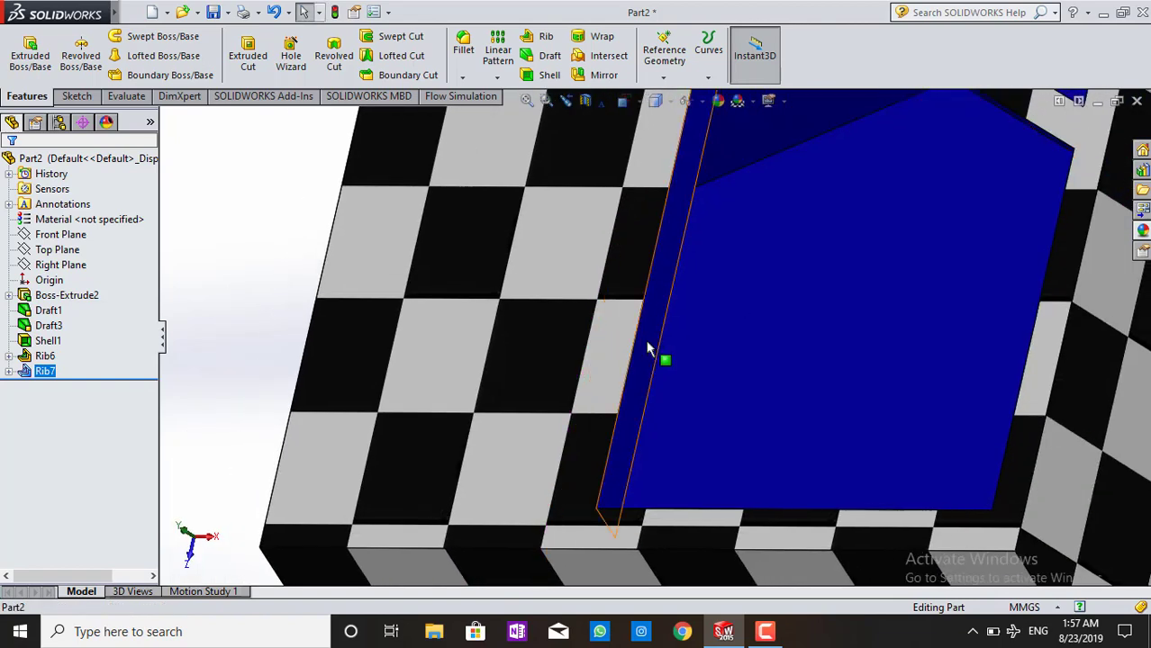
{"action": "scroll", "coordinate": [703, 369], "scroll_direction": "up", "scroll_amount": 5}
{"action": "scroll", "coordinate": [755, 385], "scroll_direction": "up", "scroll_amount": 2}
{"action": "scroll", "coordinate": [781, 322], "scroll_direction": "down", "scroll_amount": 3}
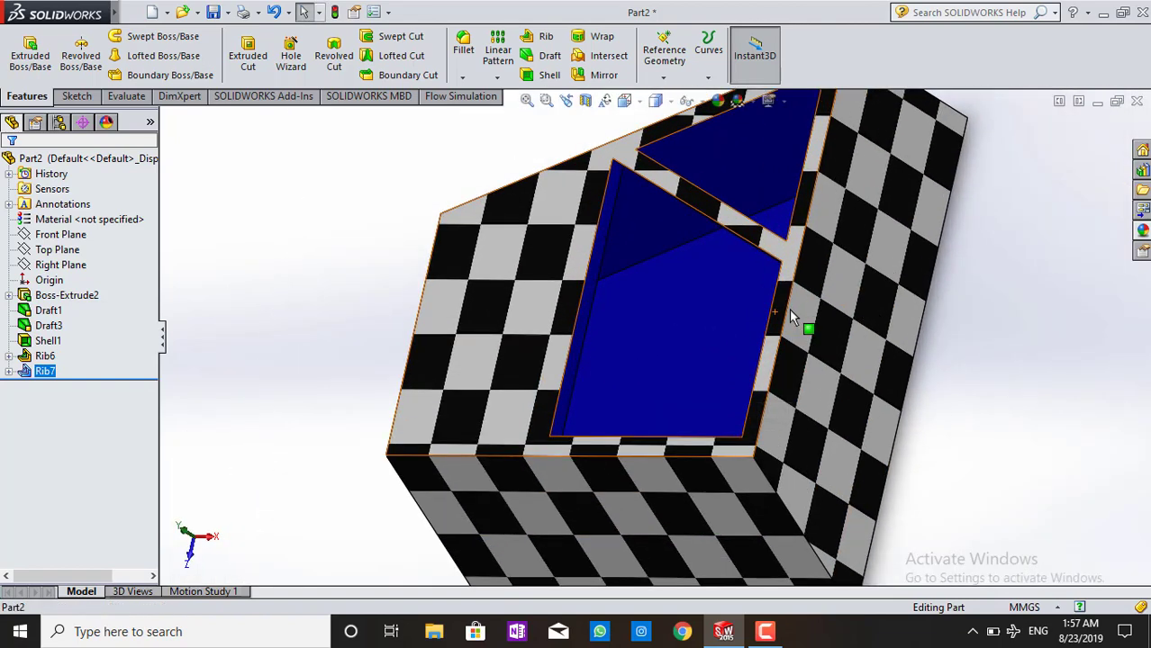
{"action": "middle_click_drag", "start_coordinate": [782, 322], "coordinate": [660, 317]}
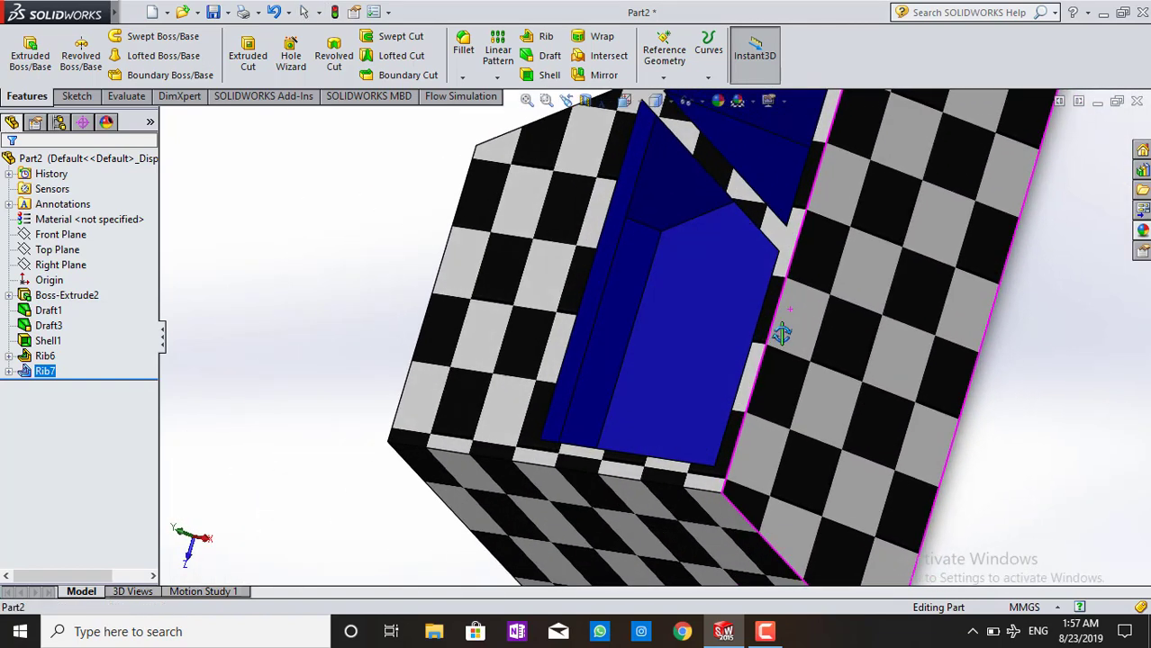
{"action": "scroll", "coordinate": [660, 317], "scroll_direction": "up", "scroll_amount": 2}
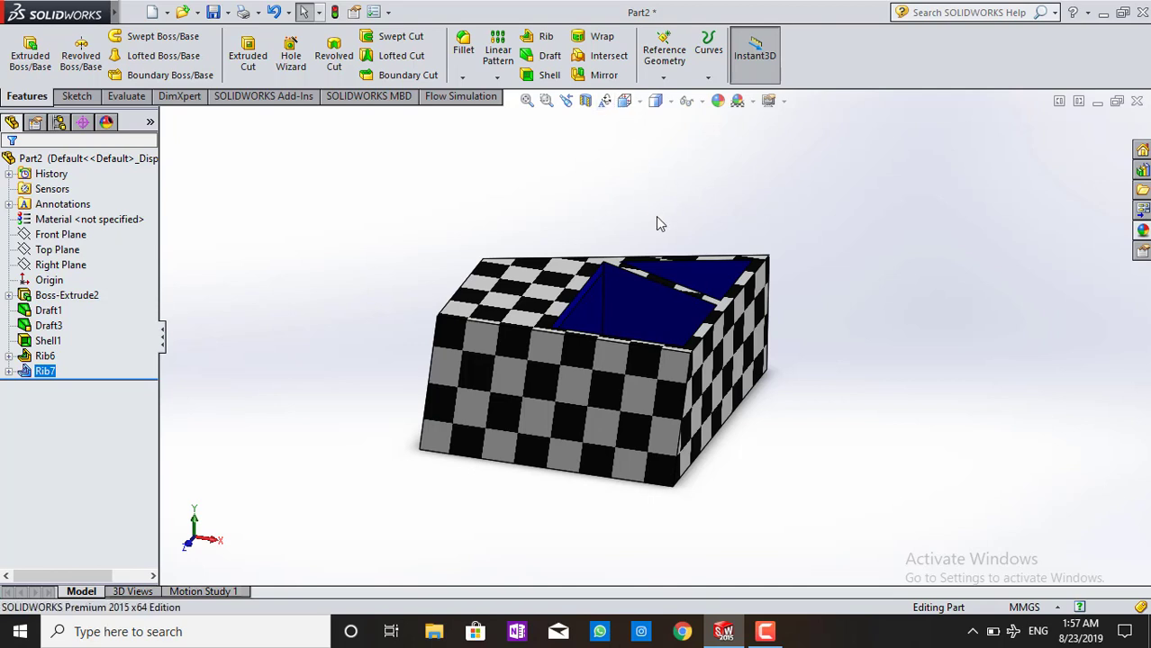
- Draw an origin-centred rectangle on the Top Plane of the fresh part
{"action": "left_click", "coordinate": [765, 631]}
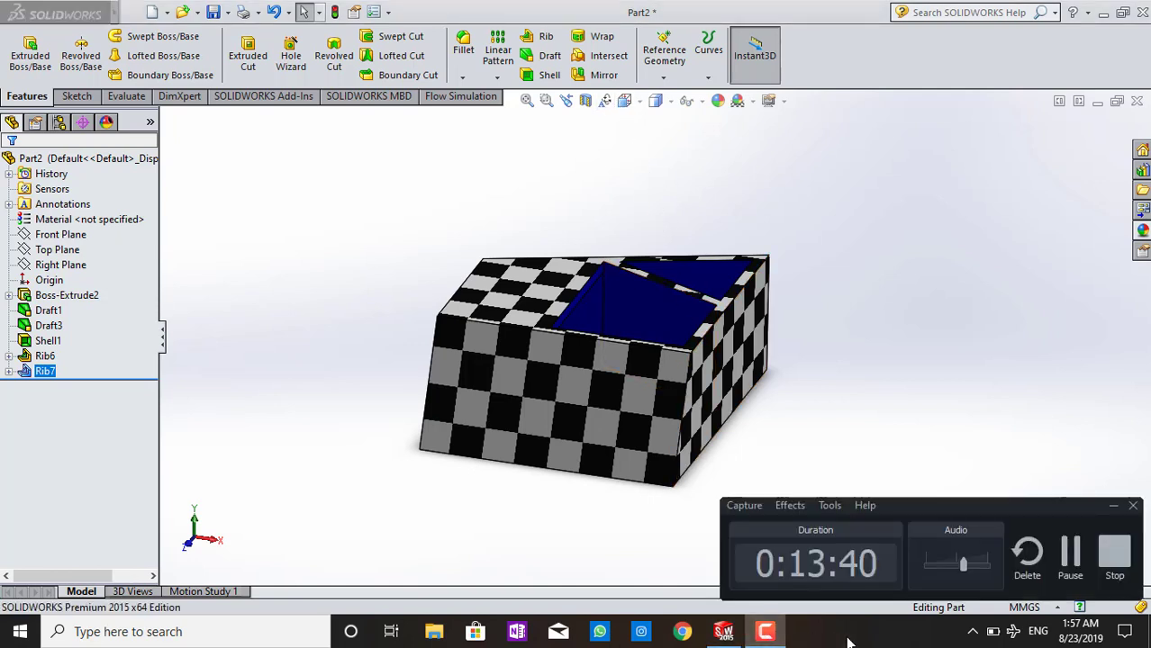
{"action": "left_click", "coordinate": [1027, 570]}
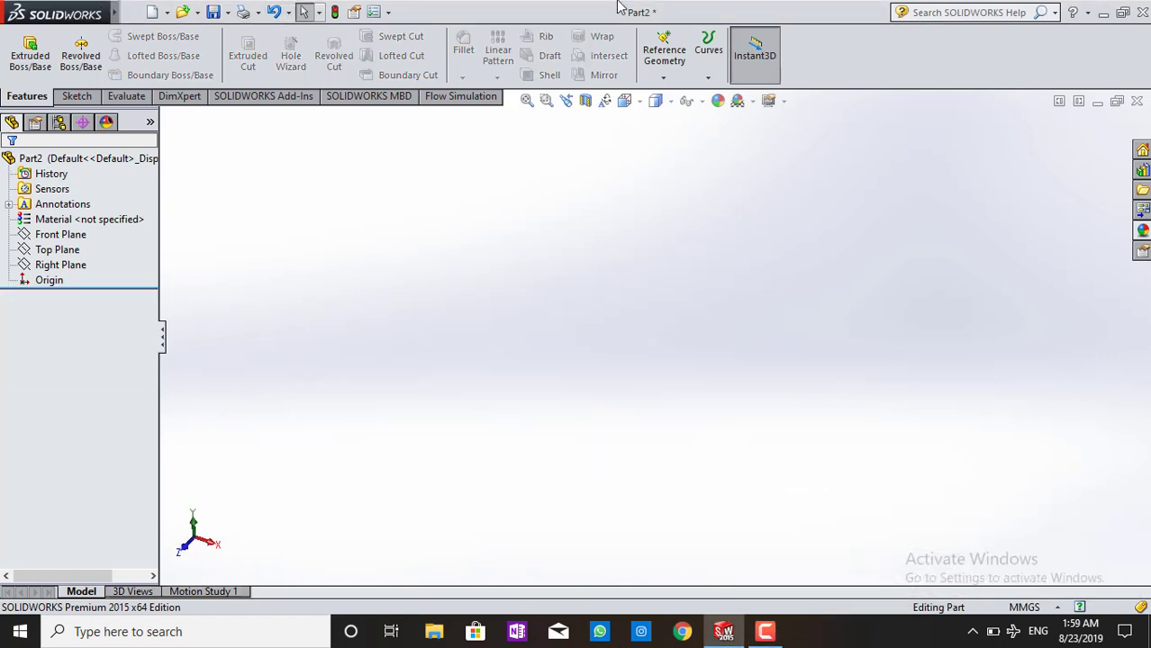
{"action": "left_click", "coordinate": [56, 249]}
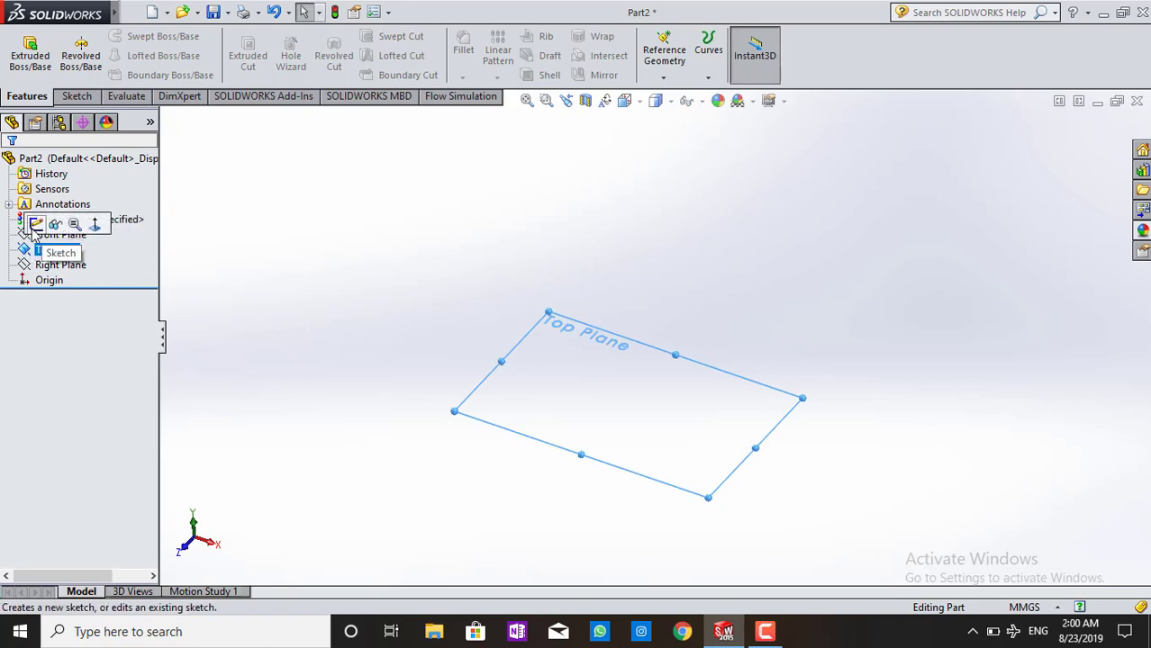
{"action": "left_click", "coordinate": [65, 224]}
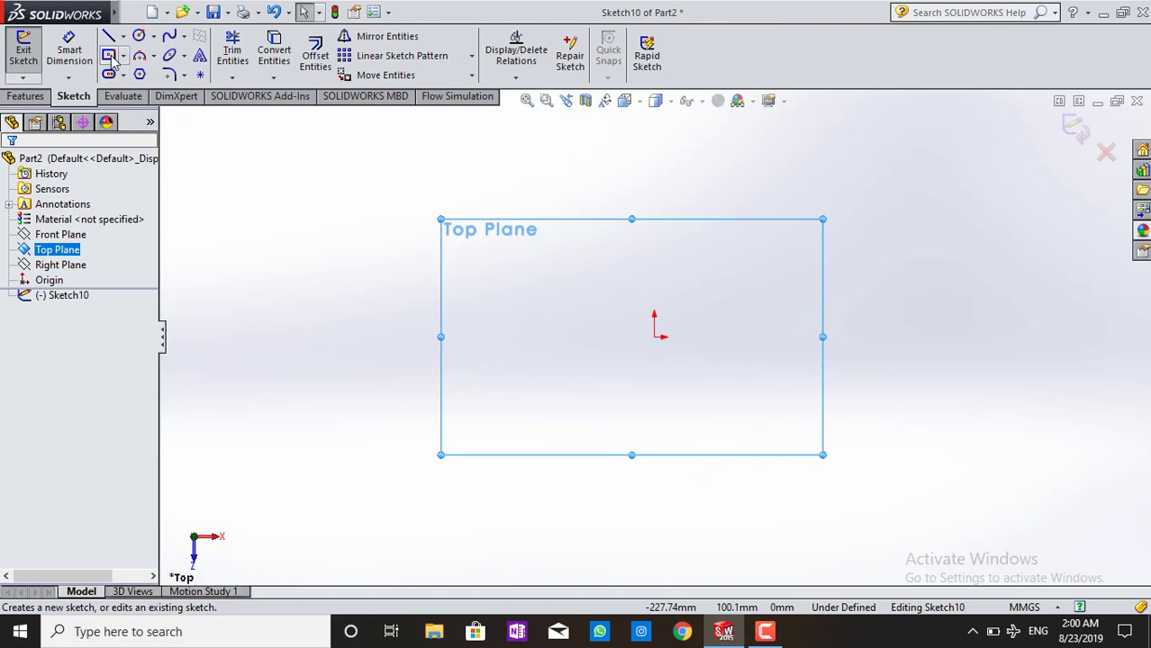
{"action": "left_click", "coordinate": [108, 54]}
{"action": "left_click", "coordinate": [656, 340]}
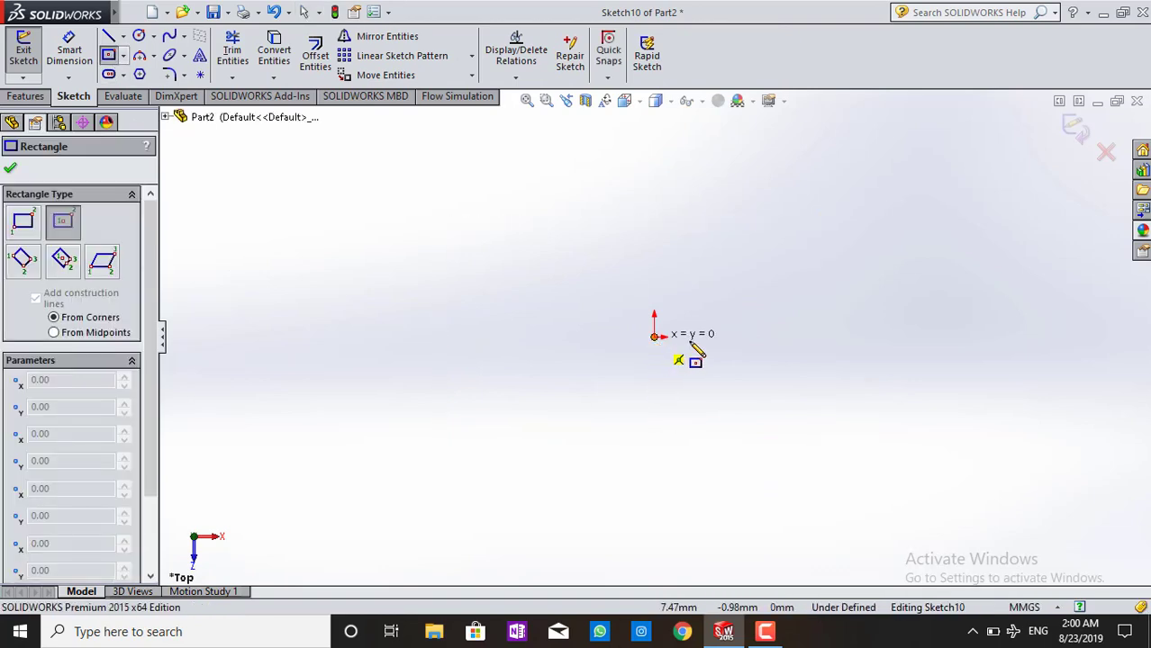
{"action": "left_click", "coordinate": [961, 492]}
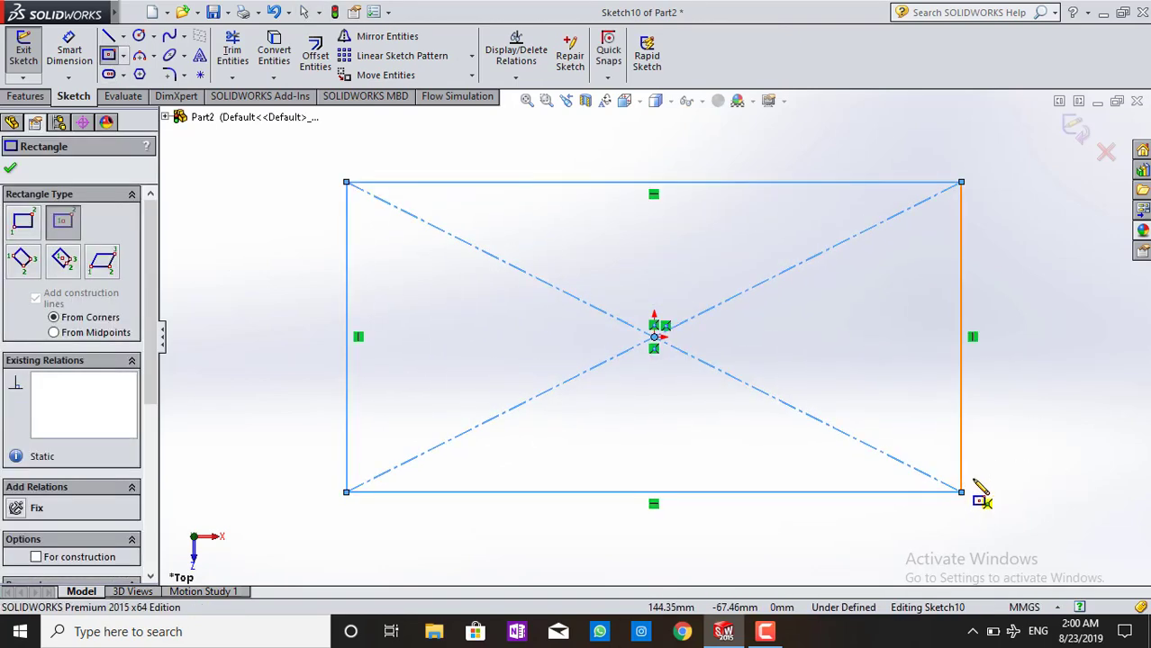
{"action": "left_click", "coordinate": [1075, 128]}
{"action": "left_click", "coordinate": [23, 49]}
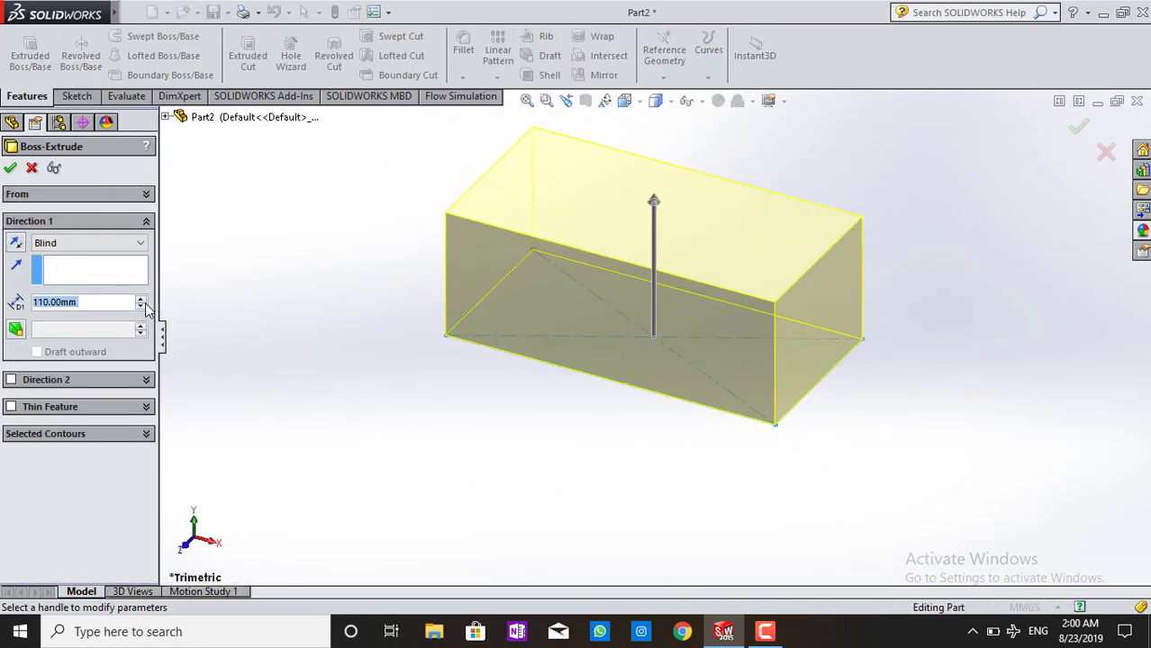
- Set the blind extrusion depth to 70 mm and create Boss-Extrude4
{"action": "scroll", "coordinate": [147, 308], "scroll_direction": "down", "scroll_amount": 2}
{"action": "scroll", "coordinate": [147, 309], "scroll_direction": "down", "scroll_amount": 2}
{"action": "scroll", "coordinate": [146, 309], "scroll_direction": "down", "scroll_amount": 2}
{"action": "scroll", "coordinate": [147, 309], "scroll_direction": "down", "scroll_amount": 3}
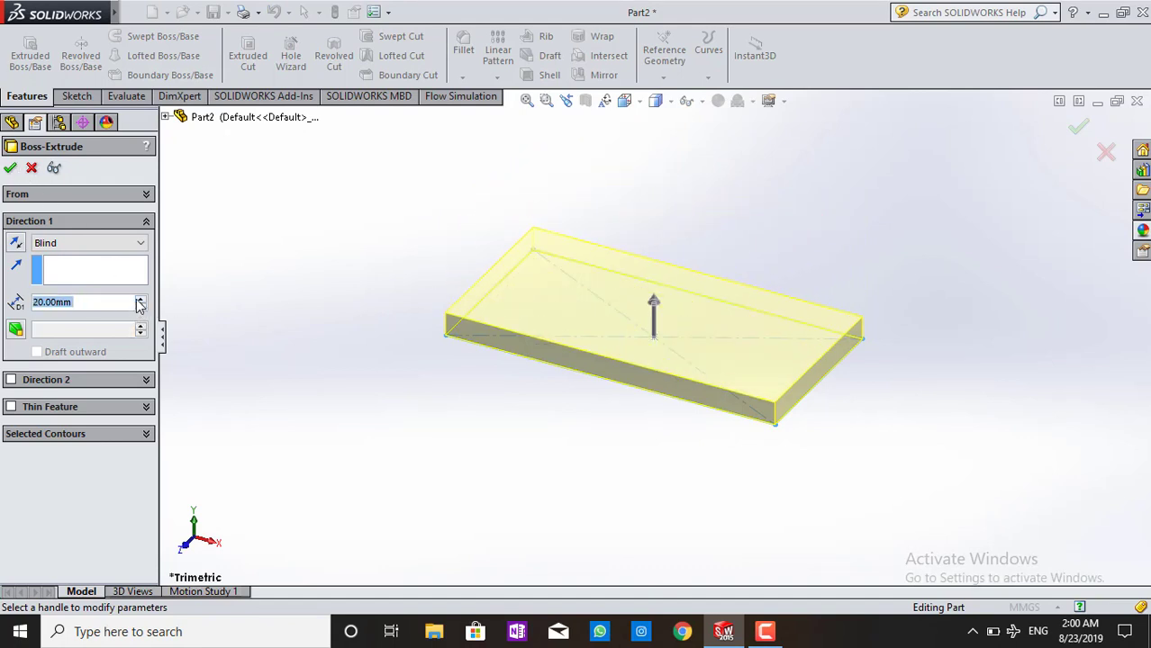
{"action": "scroll", "coordinate": [140, 306], "scroll_direction": "up", "scroll_amount": 4}
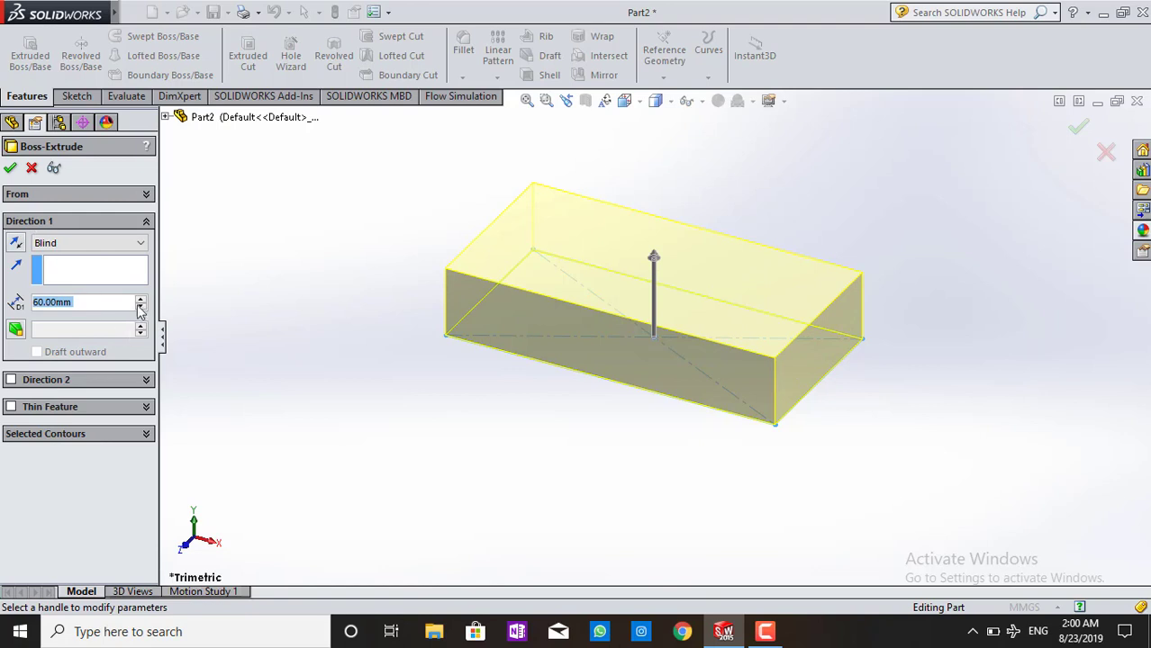
{"action": "scroll", "coordinate": [139, 309], "scroll_direction": "down", "scroll_amount": 1}
{"action": "scroll", "coordinate": [141, 306], "scroll_direction": "up", "scroll_amount": 2}
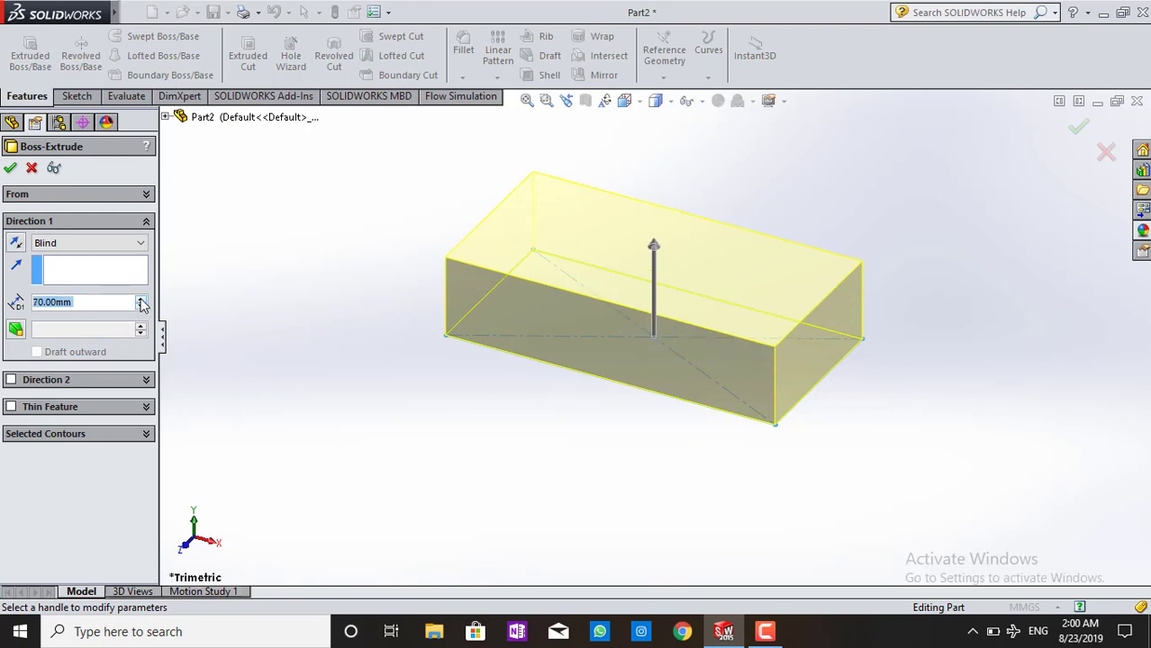
{"action": "left_click", "coordinate": [11, 168]}
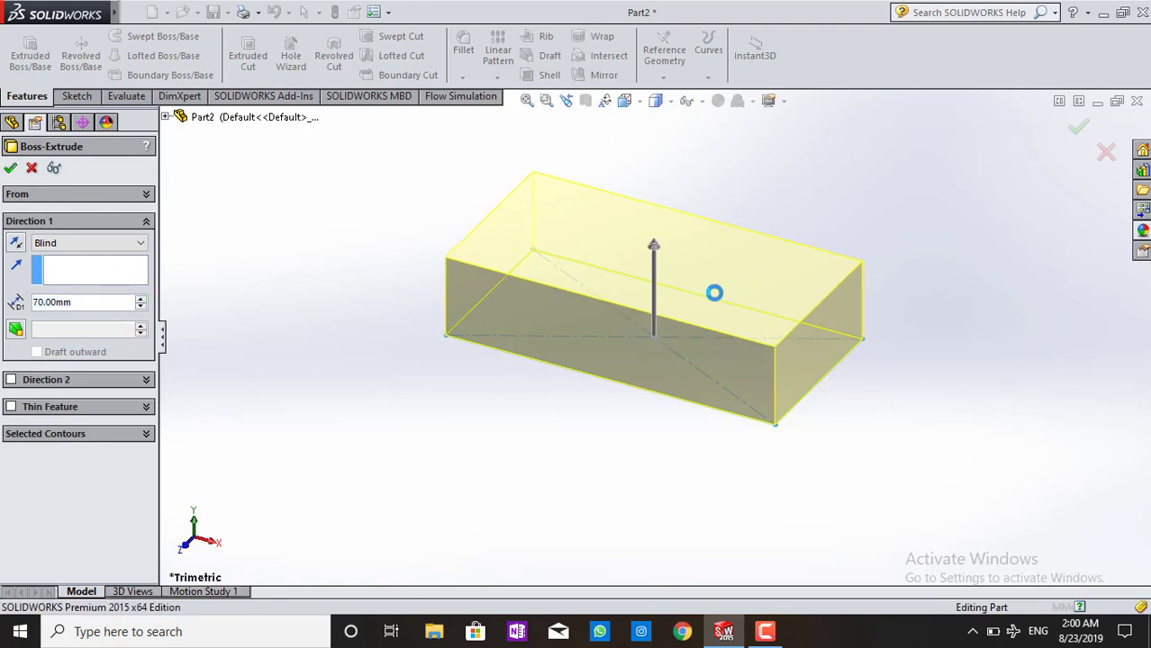
{"action": "left_click", "coordinate": [635, 252]}
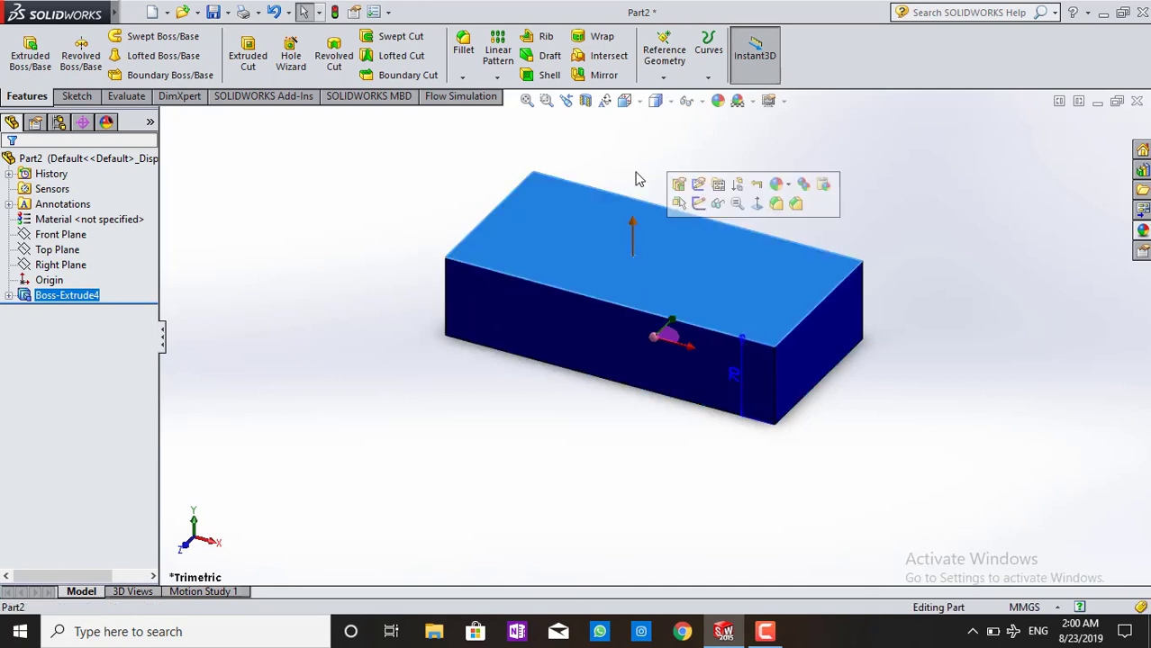
- Apply a light grey appearance to the whole part instead of just the top face
{"action": "left_click", "coordinate": [770, 204]}
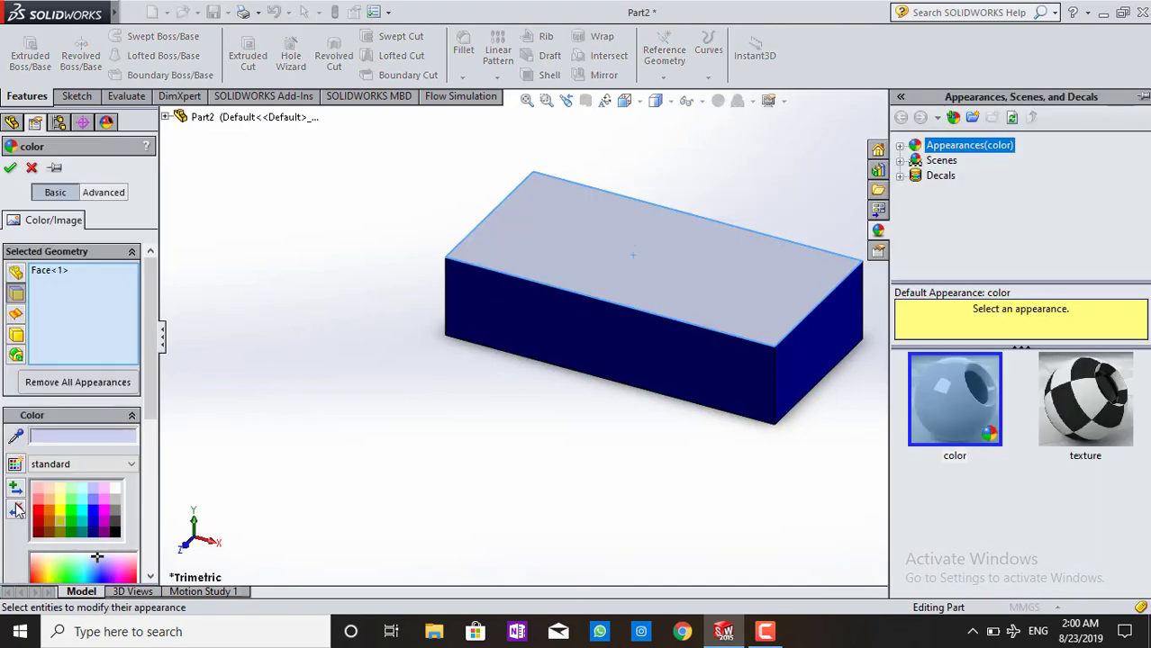
{"action": "right_click", "coordinate": [38, 275]}
{"action": "left_click", "coordinate": [54, 292]}
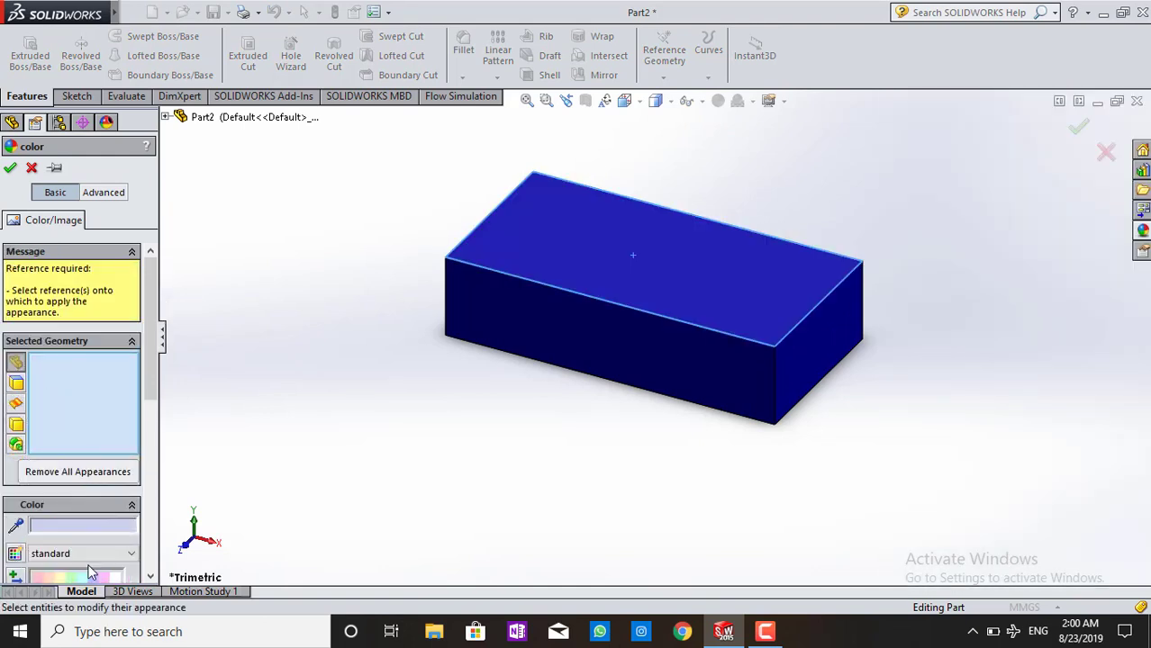
{"action": "left_click", "coordinate": [623, 329]}
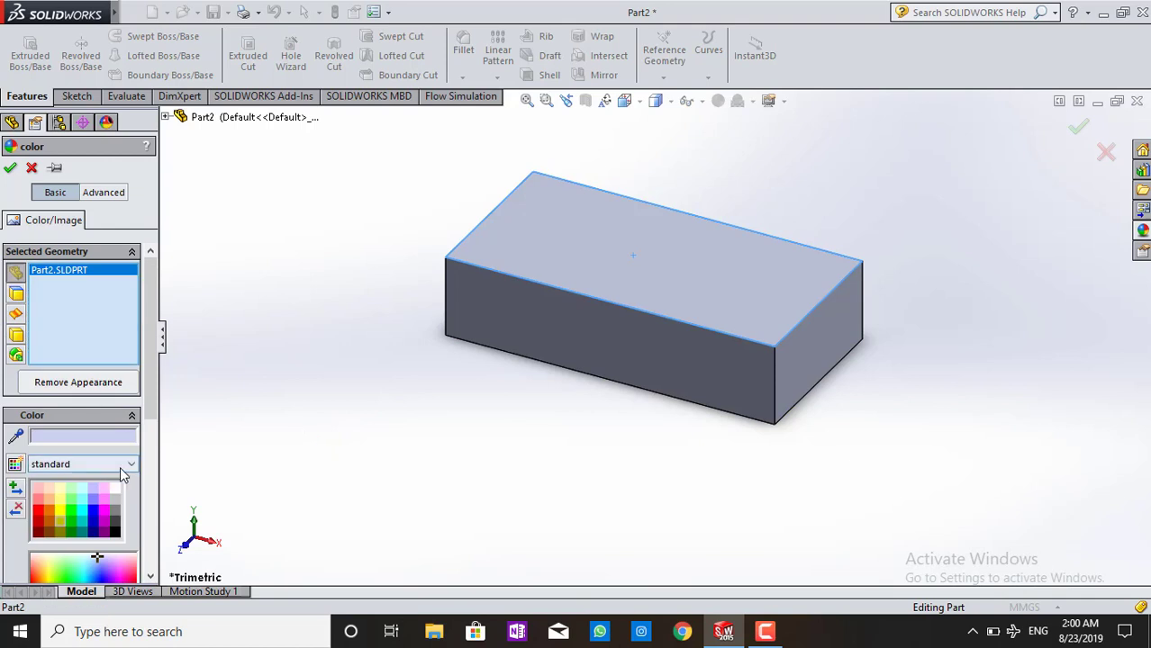
{"action": "mouse_move", "coordinate": [344, 293]}
{"action": "middle_mouse_down"}
{"action": "mouse_move", "coordinate": [353, 346]}
{"action": "mouse_move", "coordinate": [355, 295]}
{"action": "mouse_move", "coordinate": [406, 274]}
{"action": "mouse_move", "coordinate": [374, 279]}
{"action": "middle_mouse_up"}
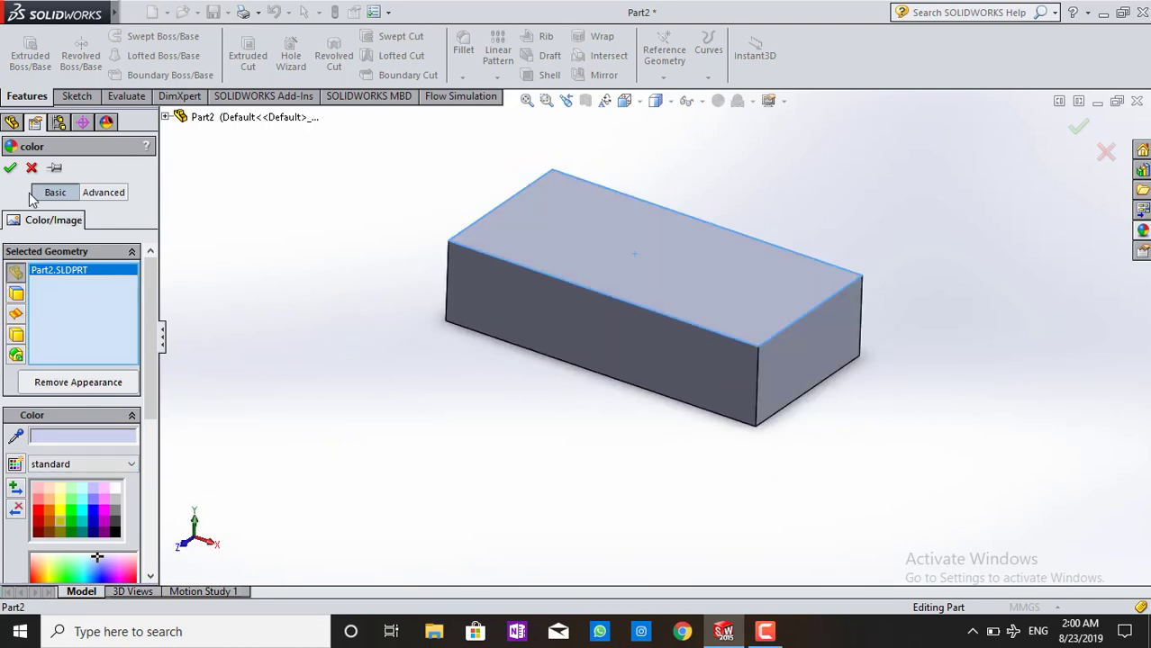
{"action": "left_click", "coordinate": [10, 167]}
- Set the grey block to the Isometric view and select its top face
{"action": "scroll", "coordinate": [657, 270], "scroll_direction": "up", "scroll_amount": 1}
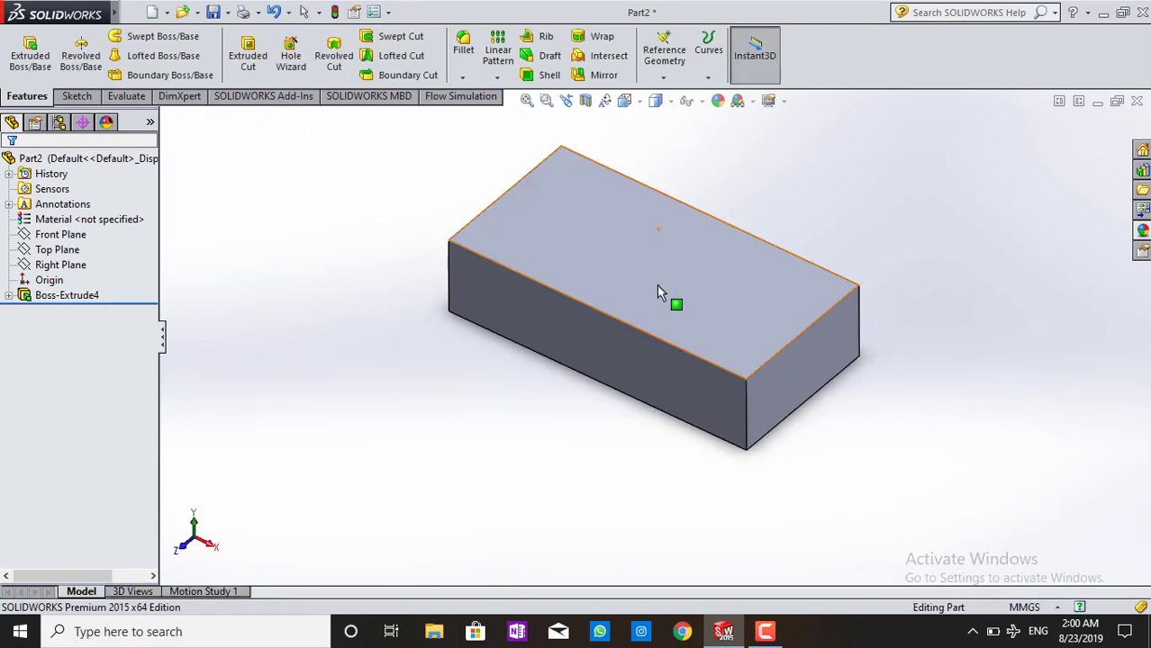
{"action": "scroll", "coordinate": [657, 285], "scroll_direction": "up", "scroll_amount": 2}
{"action": "scroll", "coordinate": [664, 310], "scroll_direction": "down", "scroll_amount": 1}
{"action": "scroll", "coordinate": [675, 249], "scroll_direction": "up", "scroll_amount": 1}
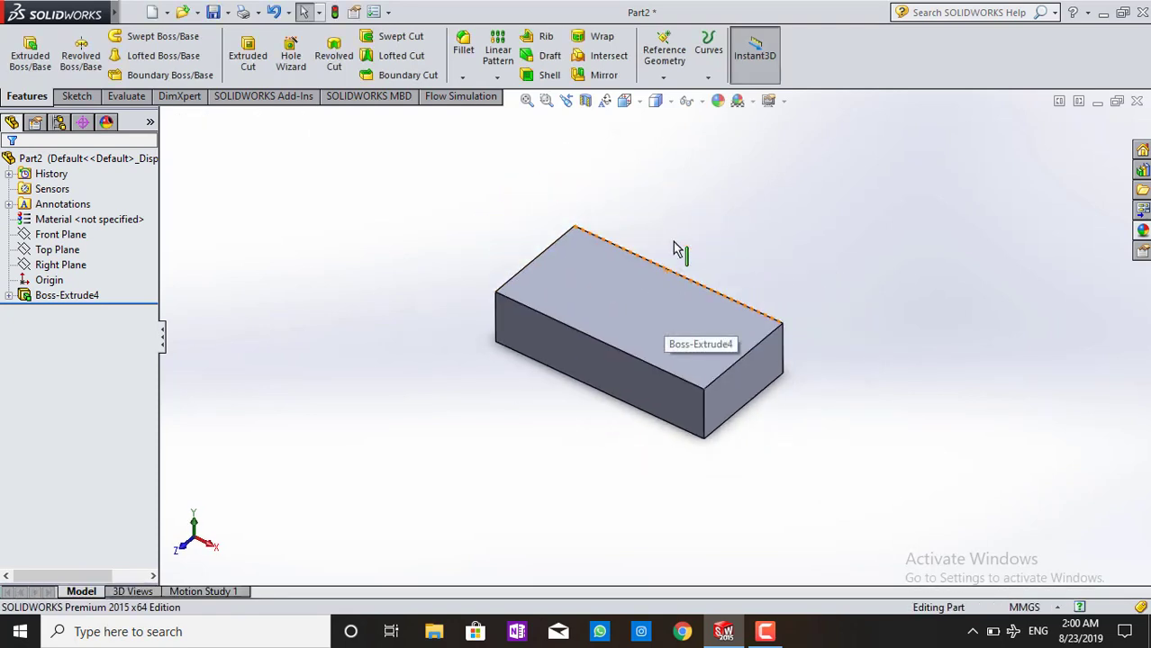
{"action": "scroll", "coordinate": [667, 336], "scroll_direction": "down", "scroll_amount": 2}
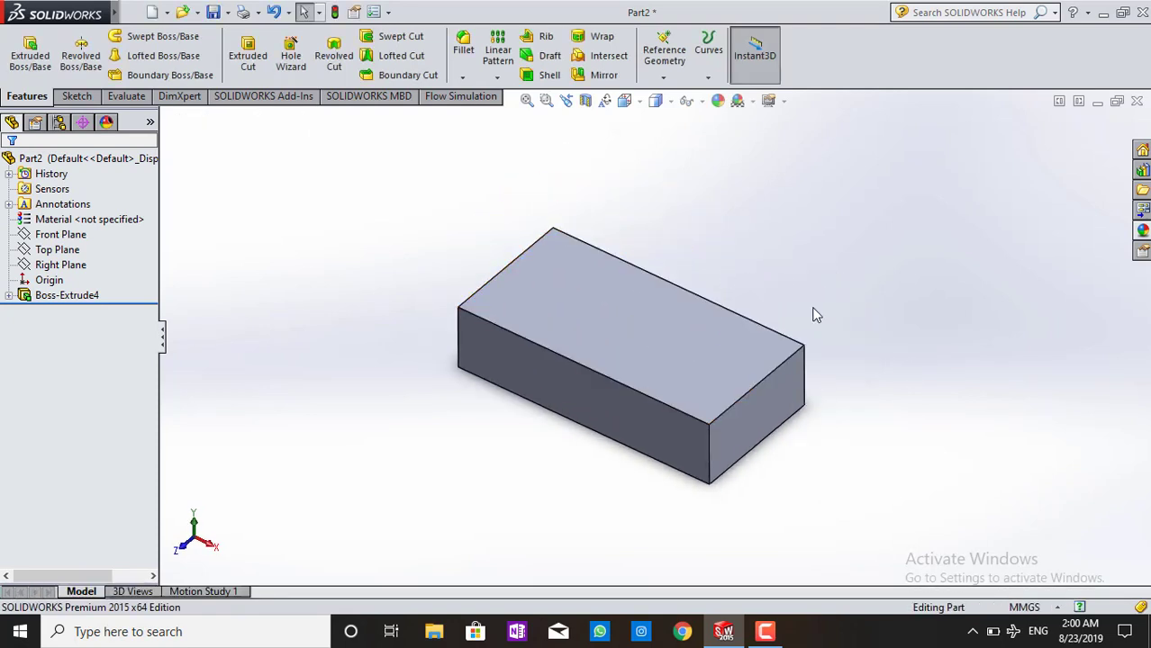
{"action": "mouse_move", "coordinate": [845, 320]}
{"action": "middle_mouse_down"}
{"action": "mouse_move", "coordinate": [815, 294]}
{"action": "mouse_move", "coordinate": [870, 286]}
{"action": "mouse_move", "coordinate": [655, 188]}
{"action": "mouse_move", "coordinate": [562, 212]}
{"action": "mouse_move", "coordinate": [614, 373]}
{"action": "mouse_move", "coordinate": [675, 356]}
{"action": "middle_mouse_up"}
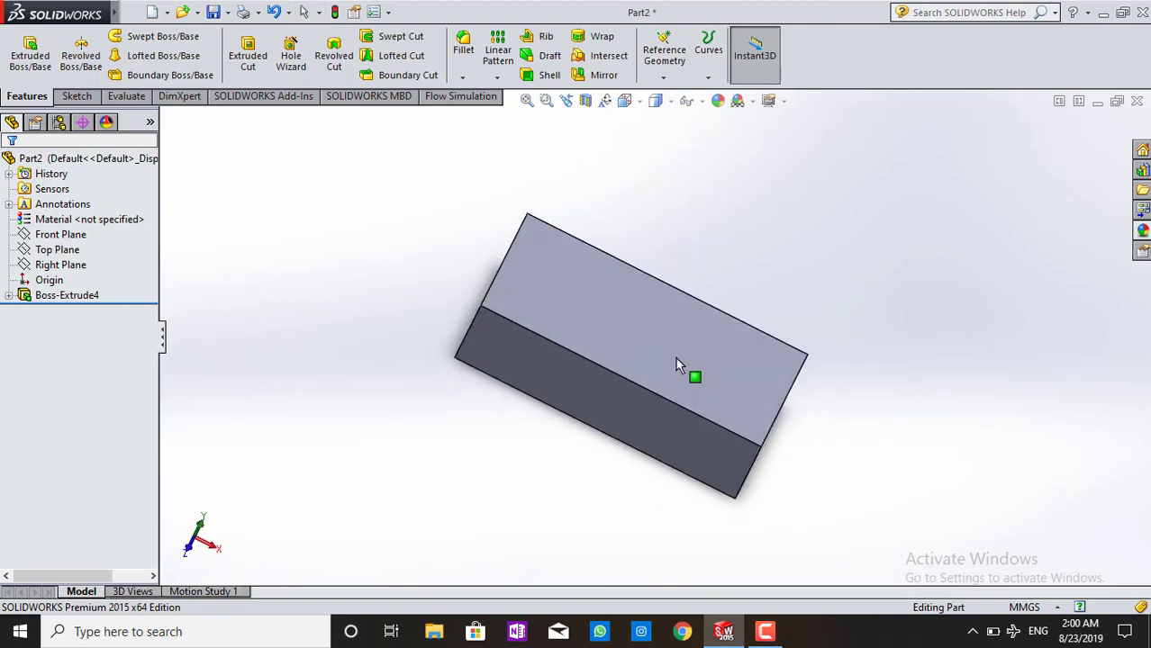
{"action": "left_click", "coordinate": [624, 100]}
{"action": "left_click", "coordinate": [713, 144]}
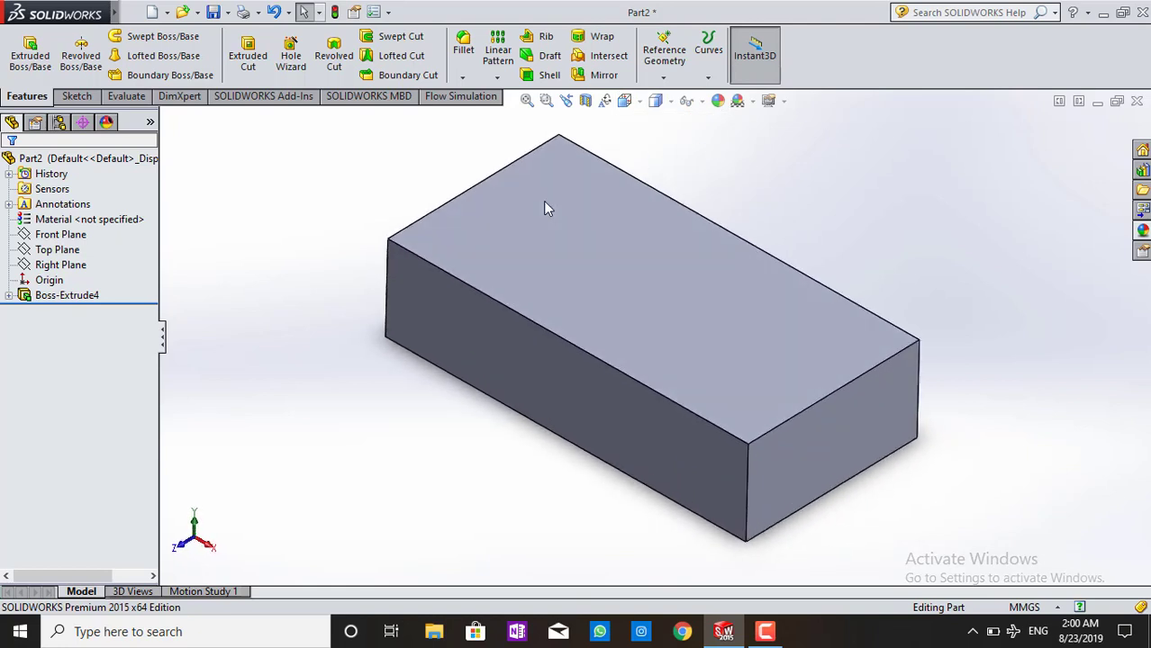
{"action": "left_click", "coordinate": [629, 238]}
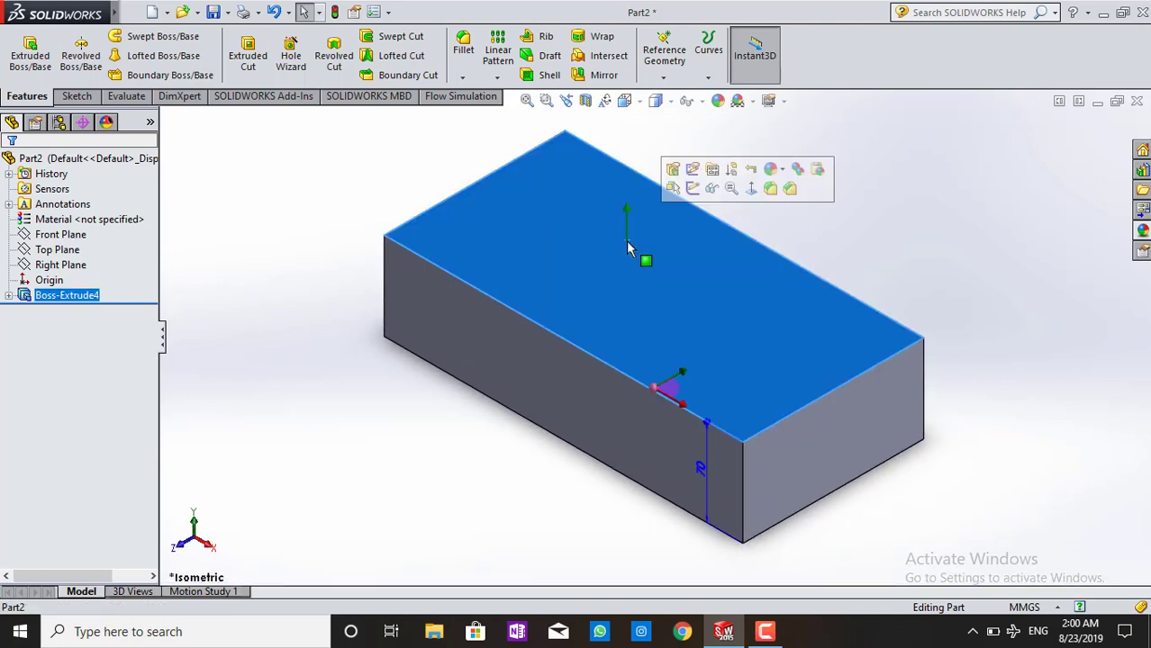
- Sketch an origin-centred circle of about 65.79 mm radius on the top face, viewed Normal To
{"action": "left_click", "coordinate": [693, 188]}
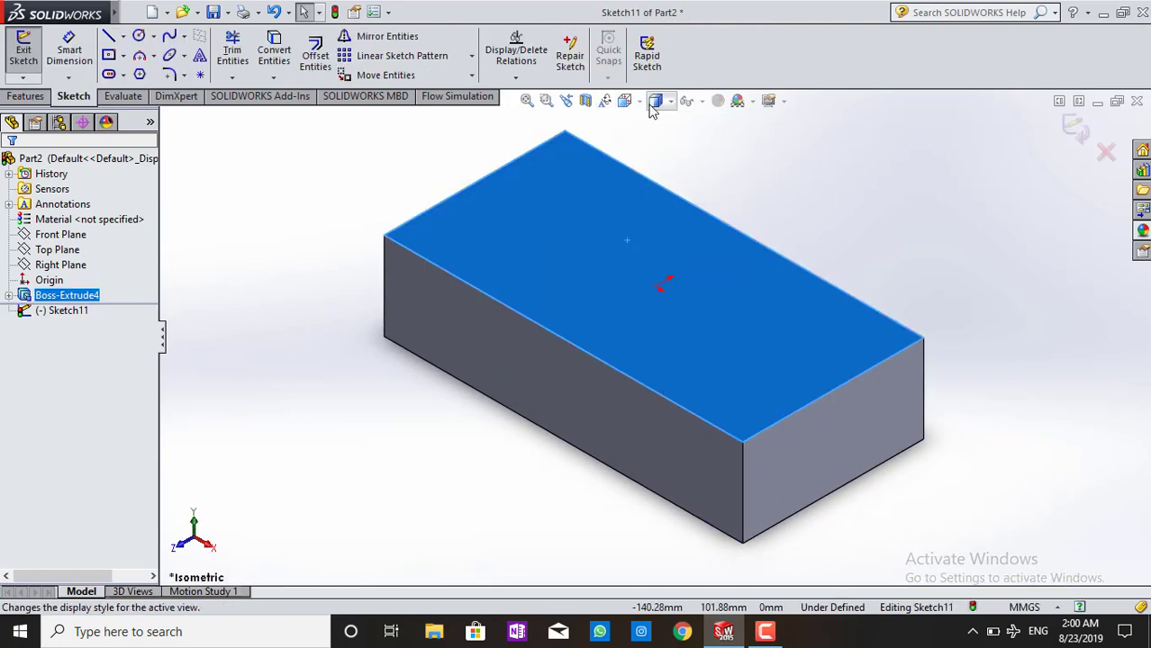
{"action": "left_click", "coordinate": [624, 100]}
{"action": "left_click", "coordinate": [673, 212]}
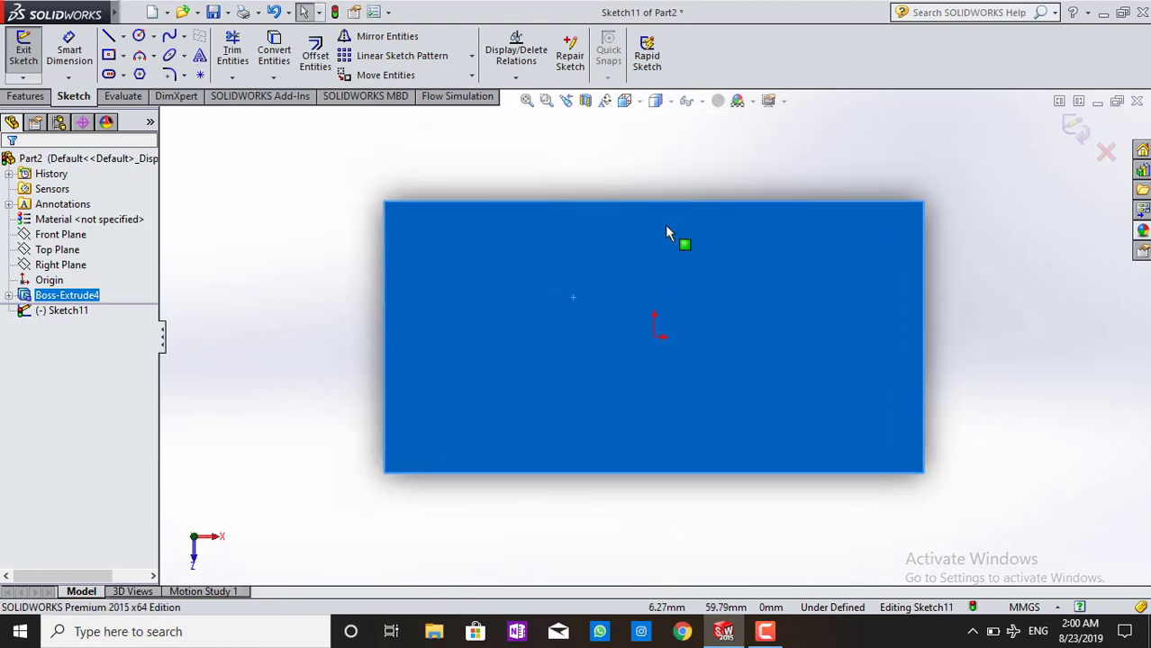
{"action": "left_click", "coordinate": [140, 36]}
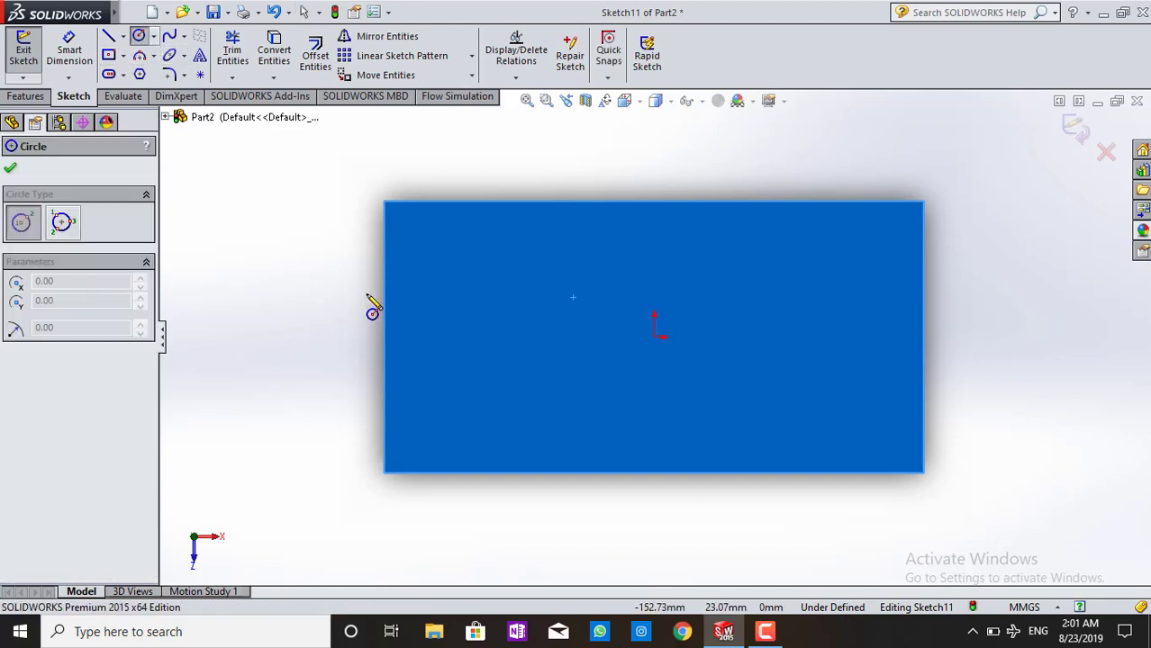
{"action": "left_click", "coordinate": [655, 337]}
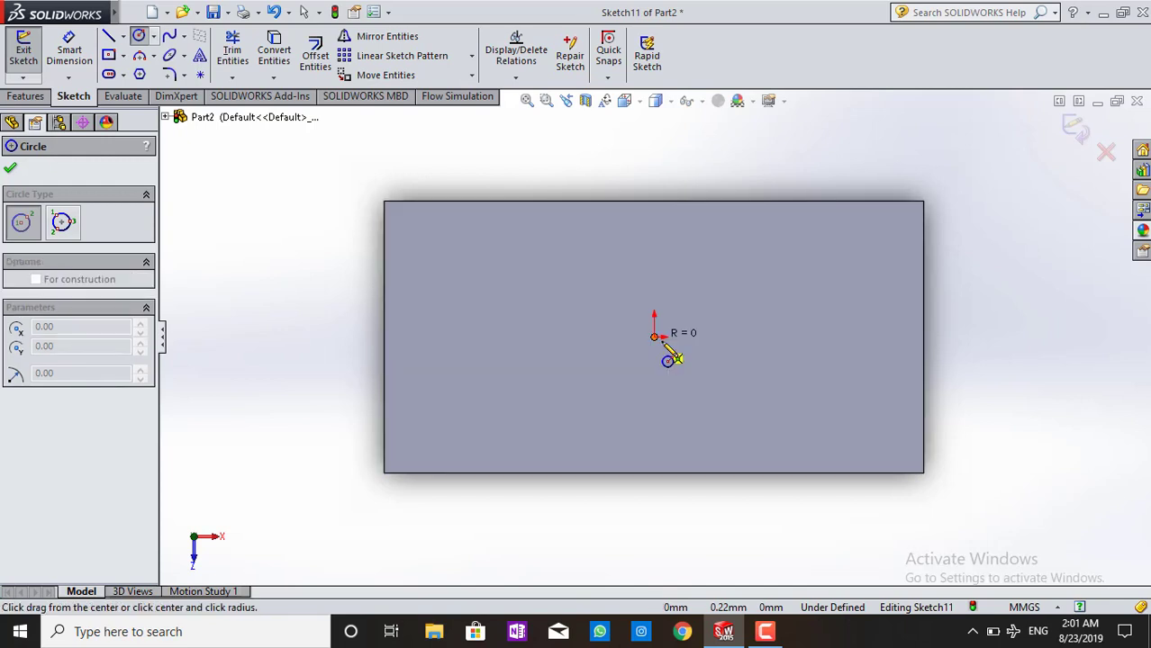
{"action": "left_click", "coordinate": [766, 415]}
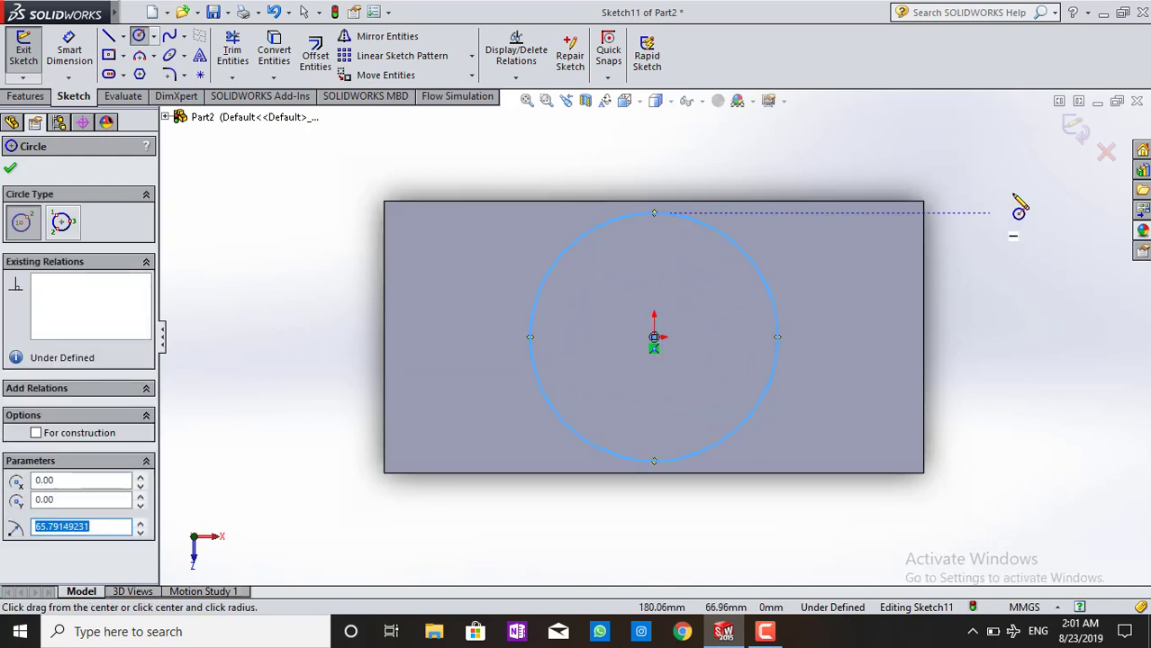
{"action": "left_click", "coordinate": [1073, 130]}
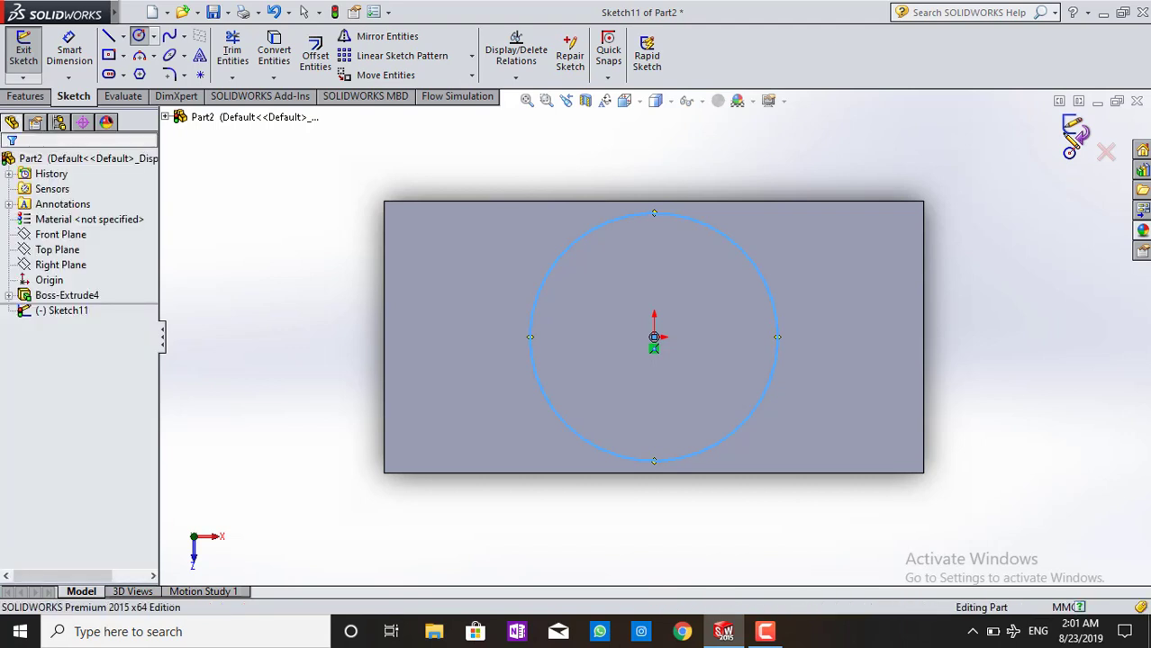
{"action": "left_click", "coordinate": [1073, 133]}
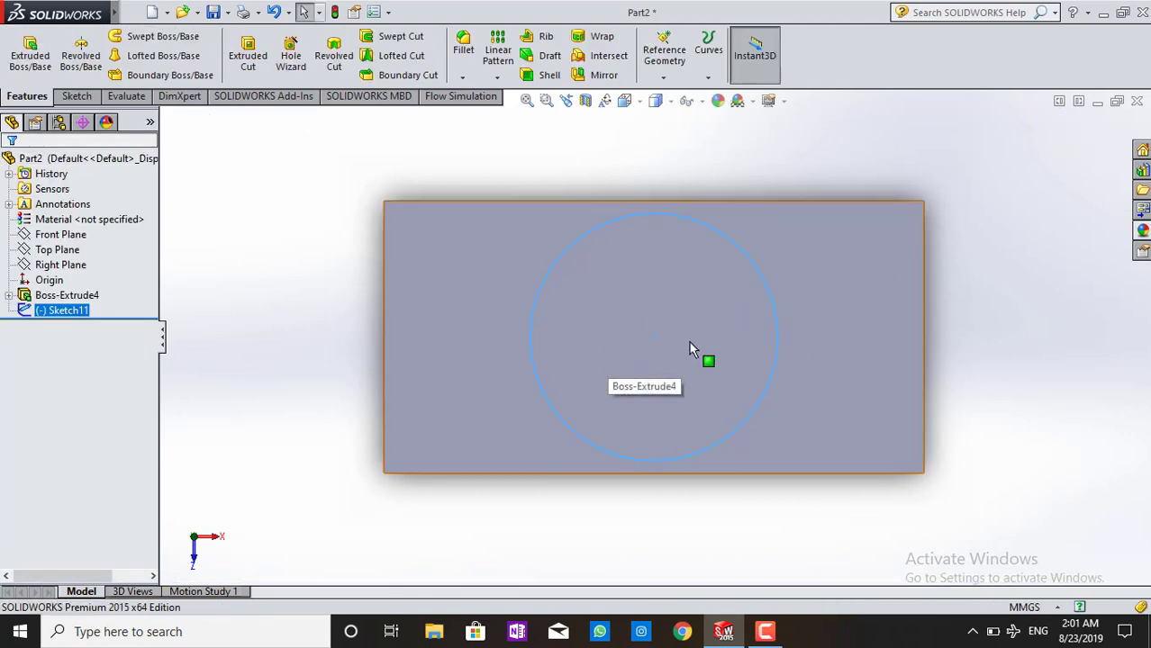
- Wrap Sketch11's circle onto the top face as a 6.00 mm Emboss
{"action": "left_click", "coordinate": [602, 38]}
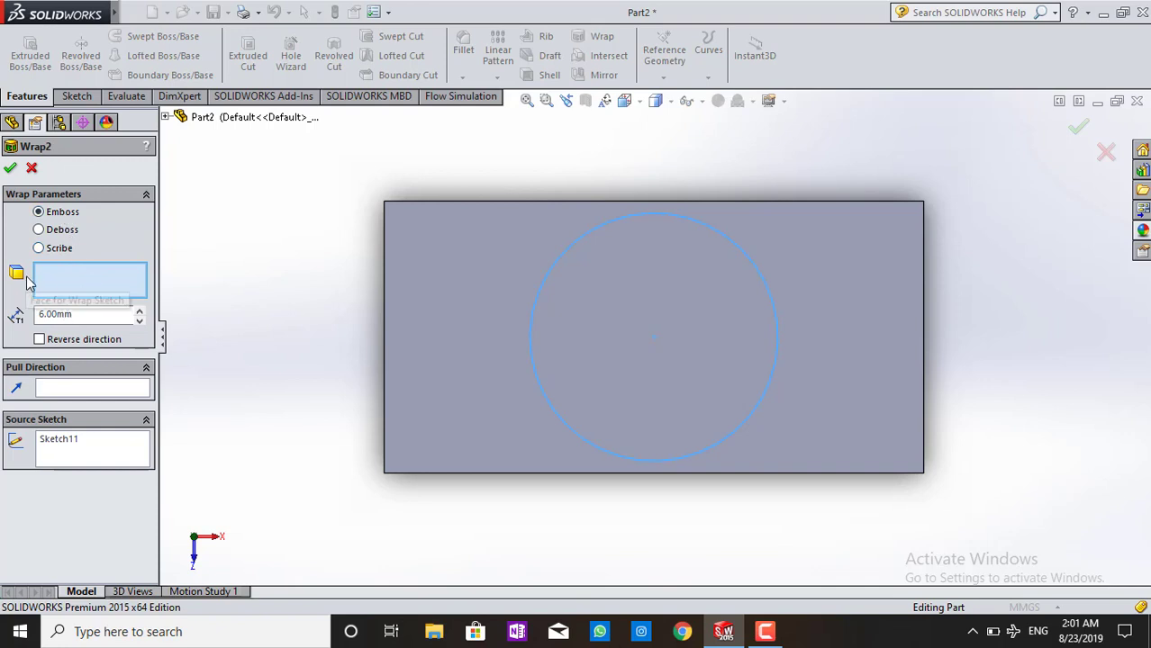
{"action": "left_click", "coordinate": [461, 270]}
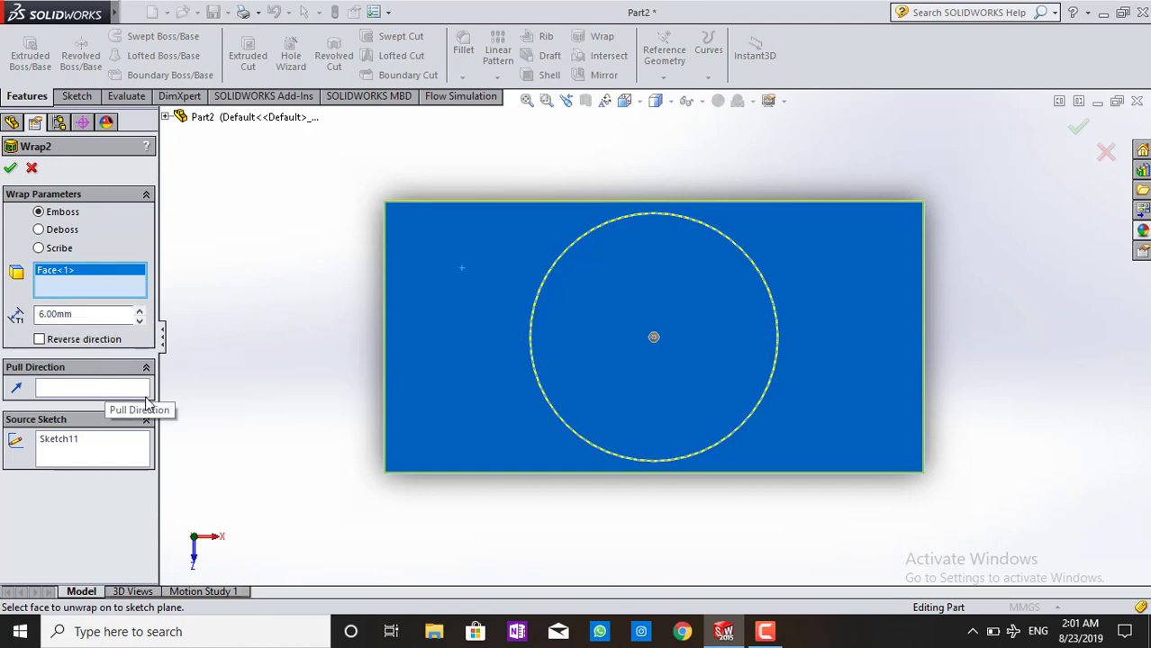
{"action": "mouse_move", "coordinate": [303, 404]}
{"action": "middle_mouse_down"}
{"action": "mouse_move", "coordinate": [295, 380]}
{"action": "mouse_move", "coordinate": [311, 354]}
{"action": "mouse_move", "coordinate": [298, 310]}
{"action": "middle_mouse_up"}
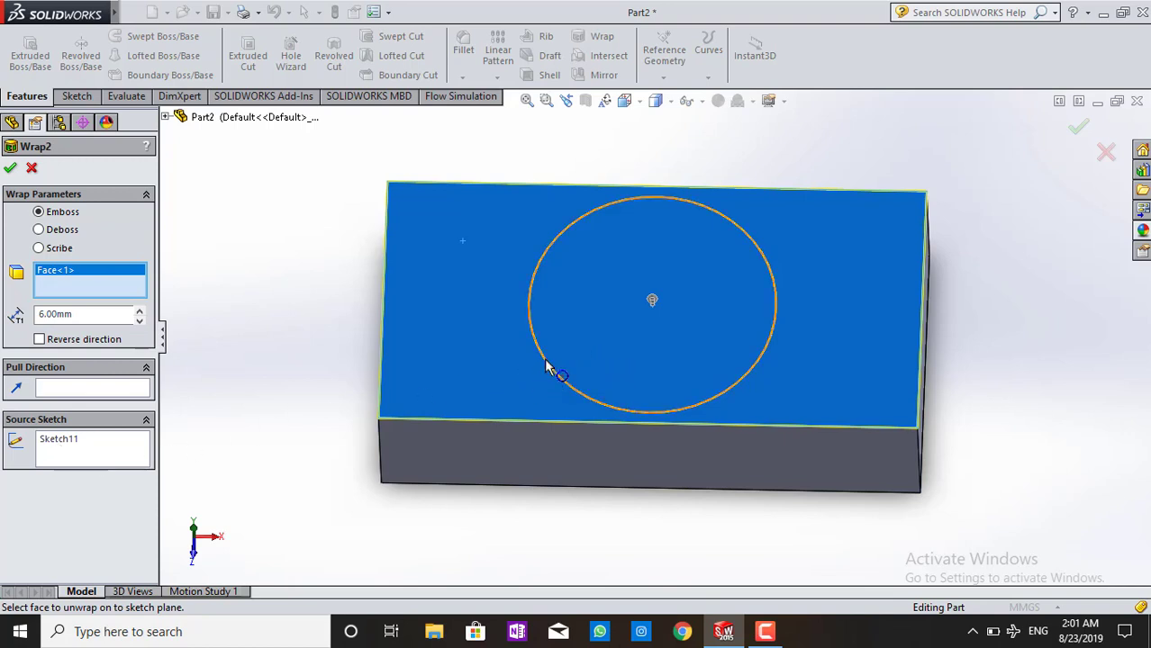
{"action": "left_click", "coordinate": [12, 170]}
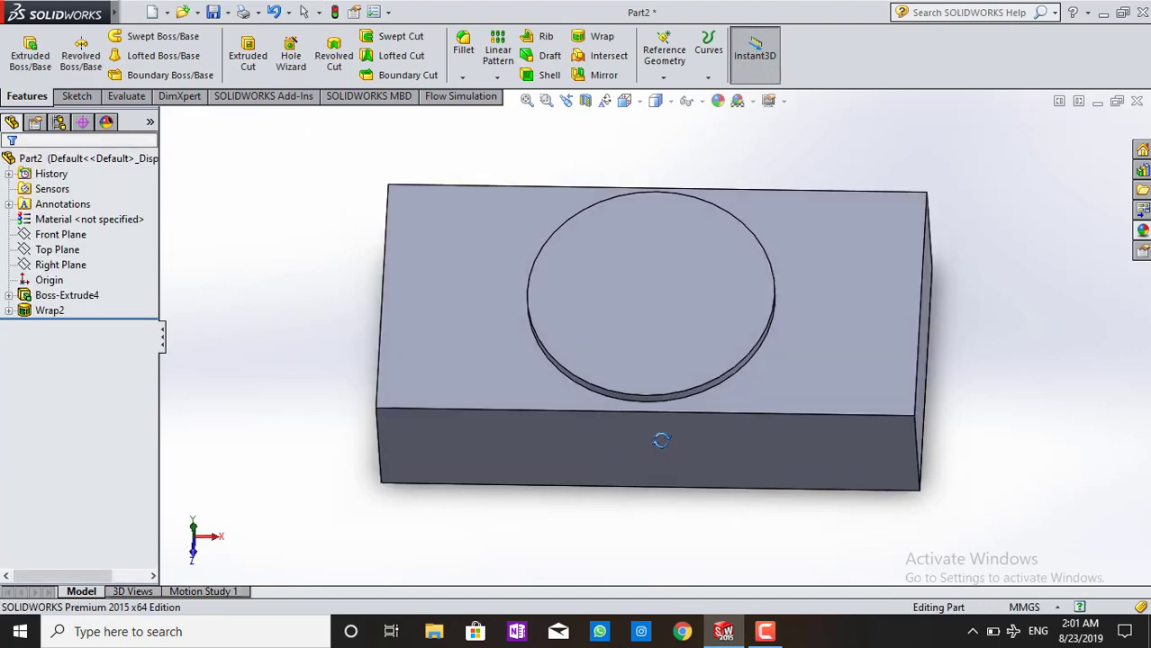
- Edit Wrap2 and raise the embossed circle to a 20 mm tall disc
{"action": "mouse_move", "coordinate": [661, 440]}
{"action": "middle_mouse_down"}
{"action": "mouse_move", "coordinate": [719, 335]}
{"action": "mouse_move", "coordinate": [698, 314]}
{"action": "middle_mouse_up"}
{"action": "middle_click_drag", "start_coordinate": [526, 371], "coordinate": [505, 378]}
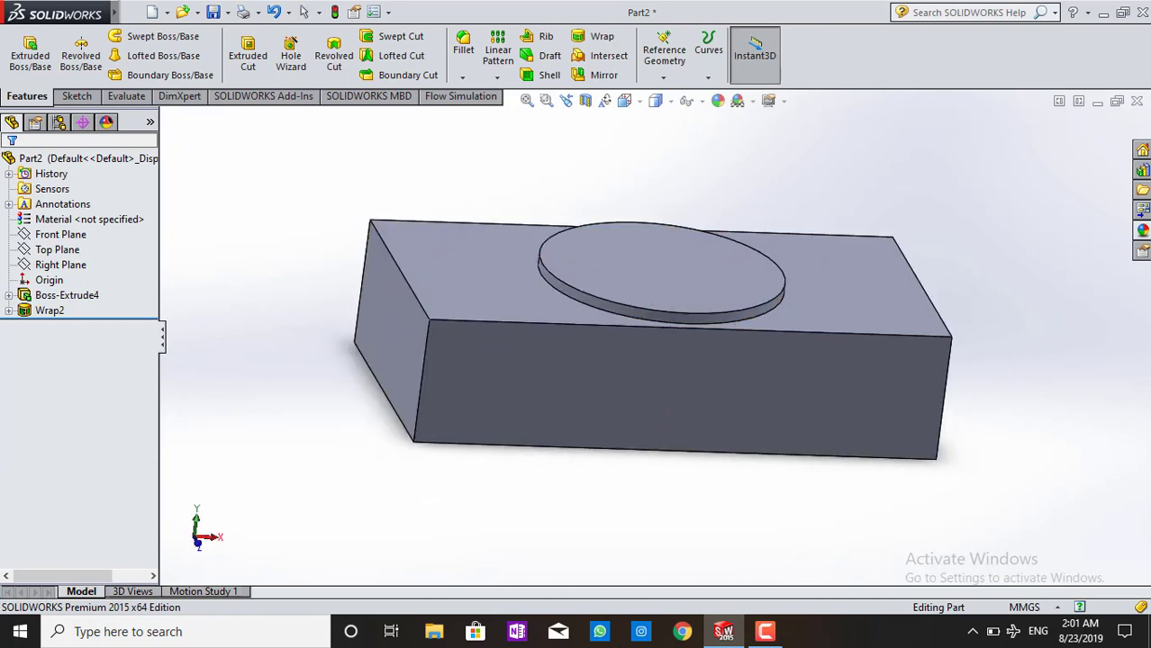
{"action": "left_click", "coordinate": [49, 311]}
{"action": "left_click", "coordinate": [27, 256]}
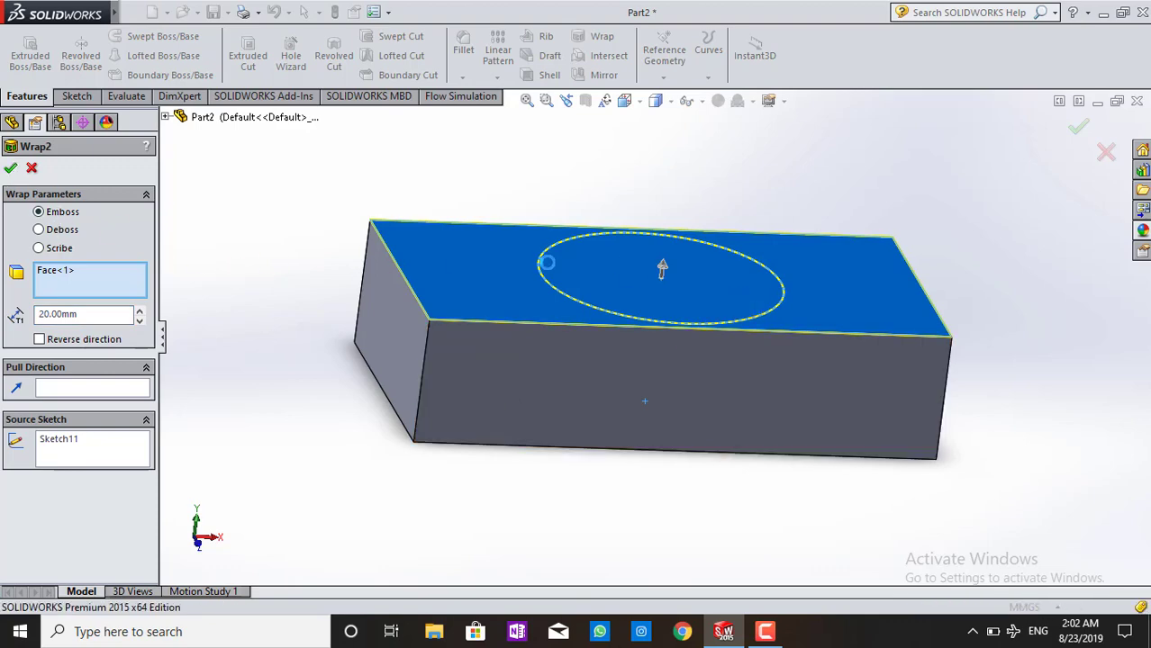
{"action": "mouse_move", "coordinate": [796, 247]}
{"action": "middle_mouse_down"}
{"action": "mouse_move", "coordinate": [778, 269]}
{"action": "mouse_move", "coordinate": [617, 192]}
{"action": "mouse_move", "coordinate": [722, 249]}
{"action": "mouse_move", "coordinate": [667, 225]}
{"action": "mouse_move", "coordinate": [606, 244]}
{"action": "mouse_move", "coordinate": [817, 321]}
{"action": "mouse_move", "coordinate": [789, 201]}
{"action": "mouse_move", "coordinate": [830, 153]}
{"action": "mouse_move", "coordinate": [359, 262]}
{"action": "middle_mouse_up"}
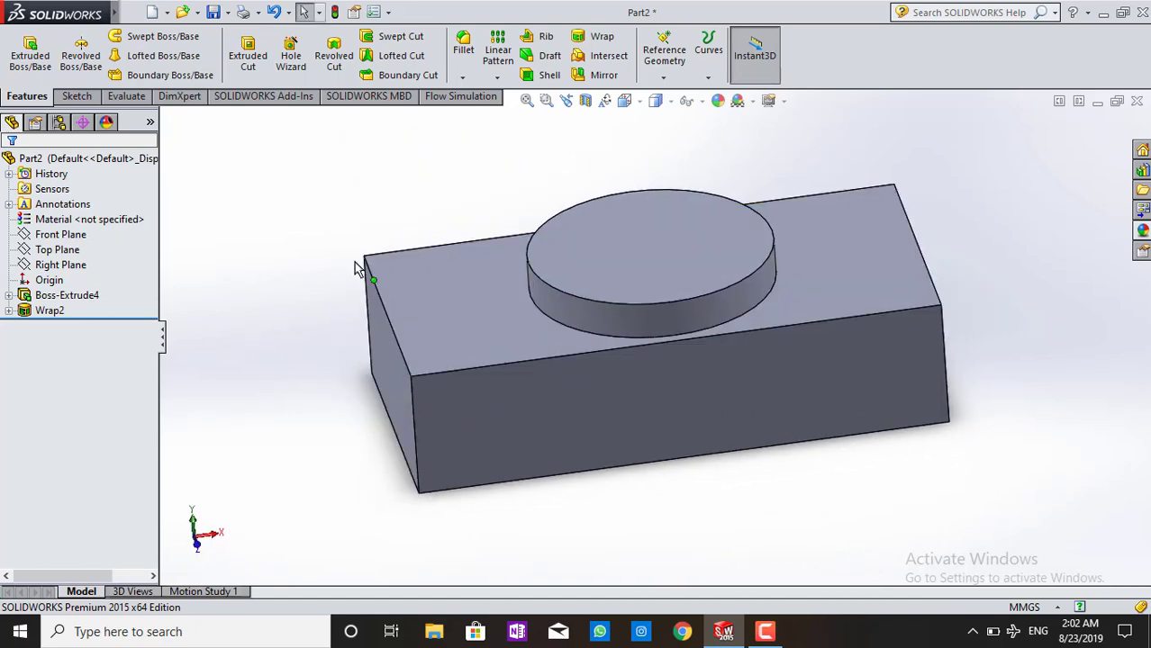
- Reopen Wrap2 in Isometric view and switch it from Emboss to Deboss
{"action": "left_click", "coordinate": [41, 297]}
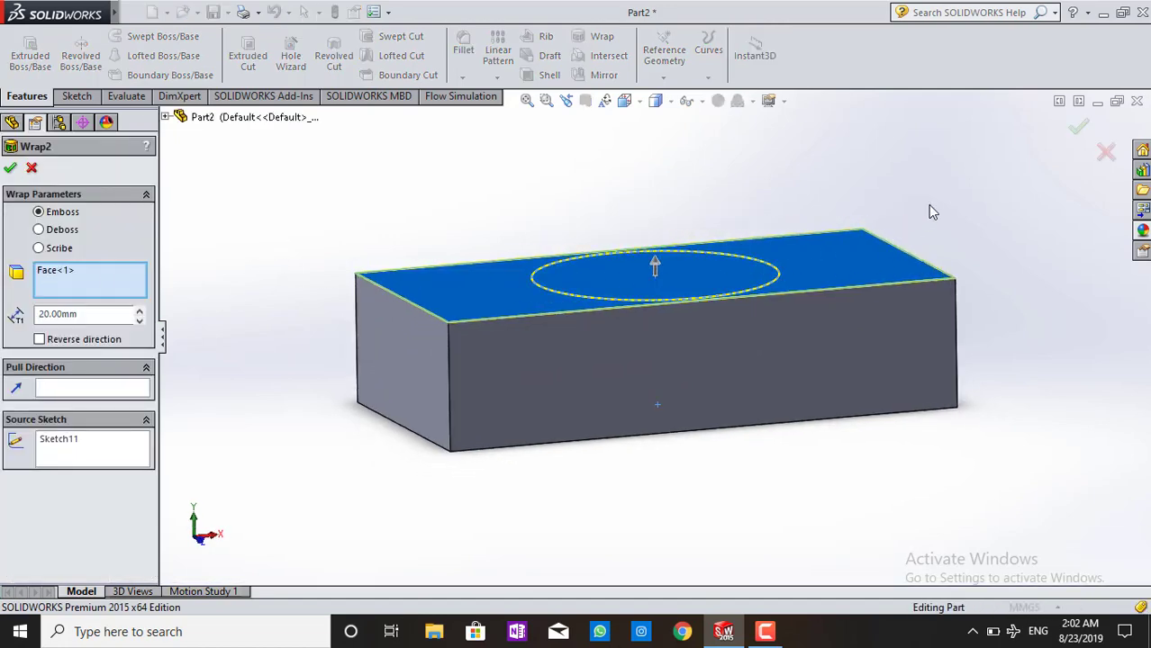
{"action": "middle_click_drag", "start_coordinate": [933, 212], "coordinate": [435, 308]}
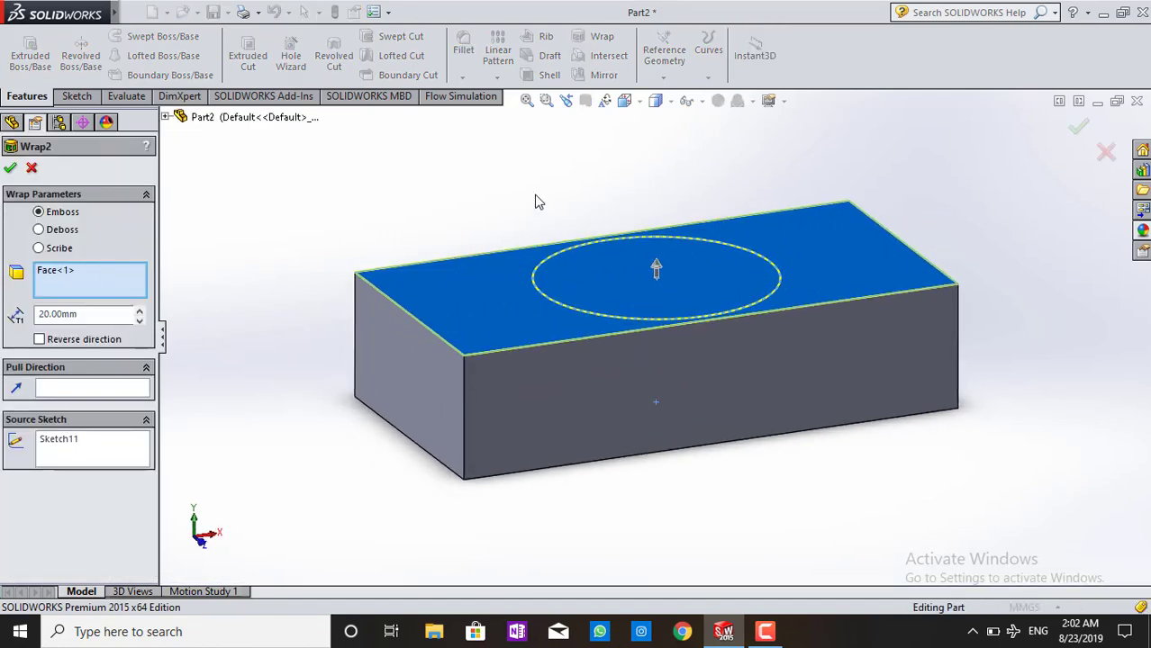
{"action": "left_click", "coordinate": [625, 101]}
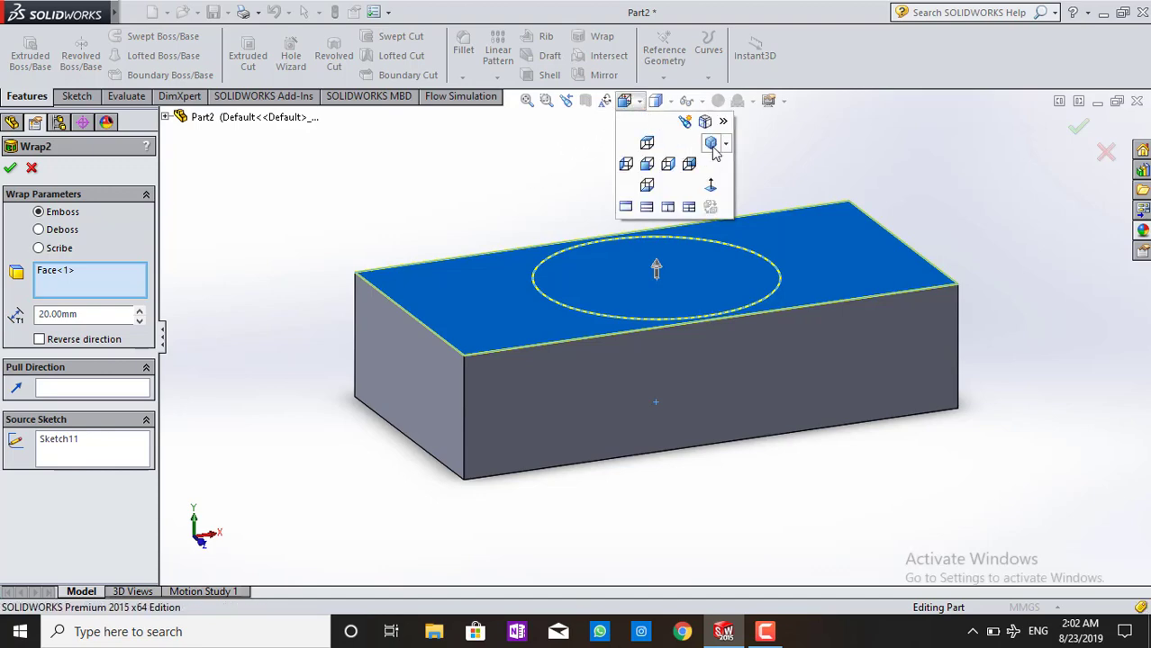
{"action": "left_click", "coordinate": [711, 144]}
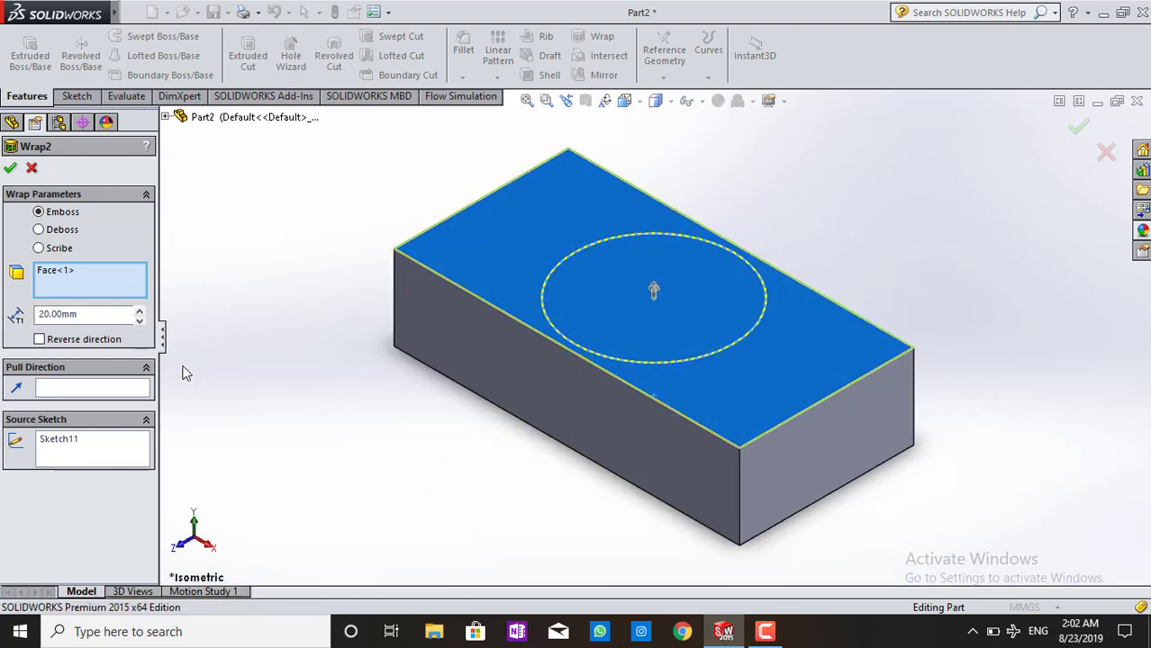
{"action": "left_click", "coordinate": [38, 231]}
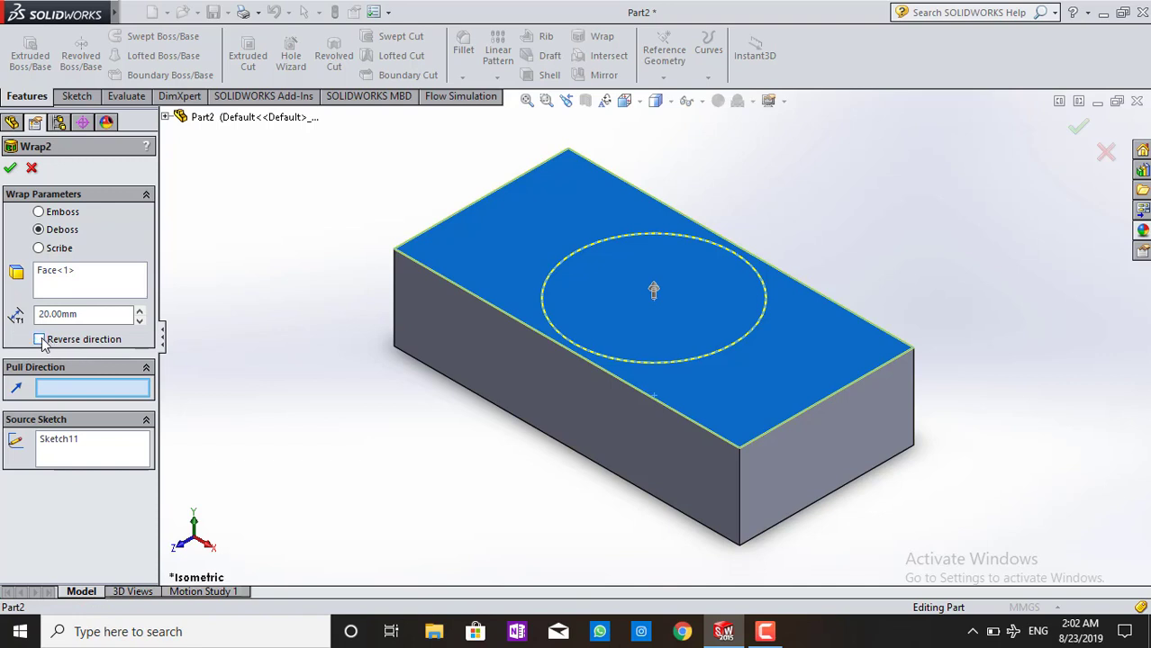
{"action": "left_click", "coordinate": [10, 167]}
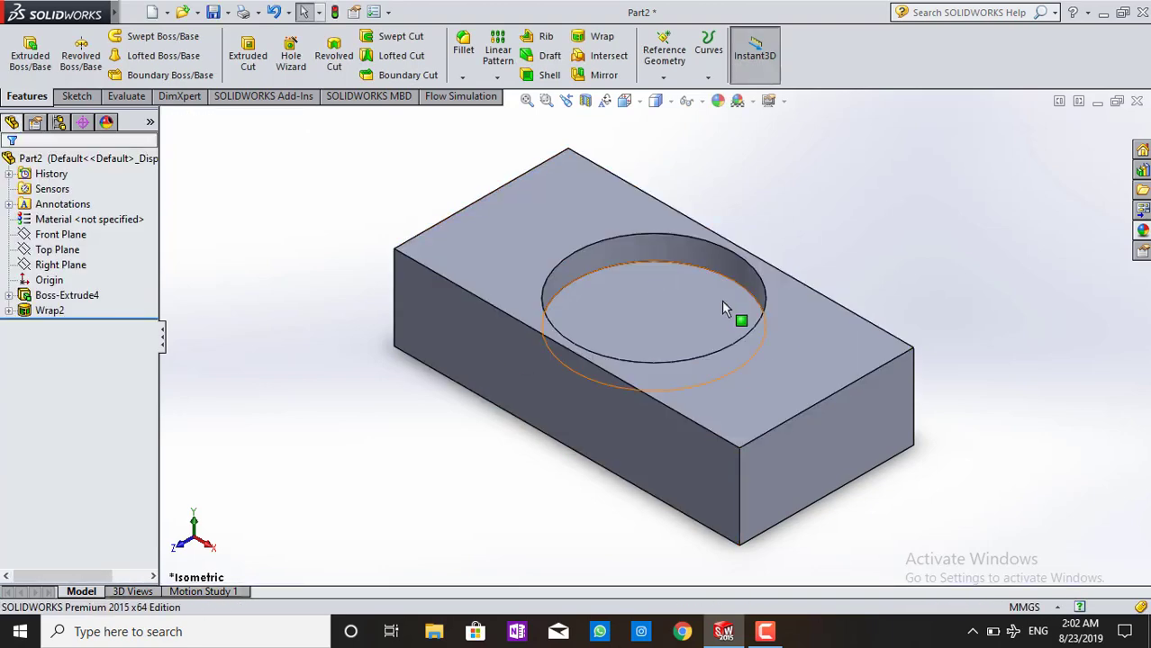
- Orbit to inspect the debossed pocket, then open Wrap2 and close it unchanged
{"action": "mouse_move", "coordinate": [824, 223]}
{"action": "middle_mouse_down"}
{"action": "mouse_move", "coordinate": [833, 217]}
{"action": "mouse_move", "coordinate": [810, 226]}
{"action": "middle_mouse_up"}
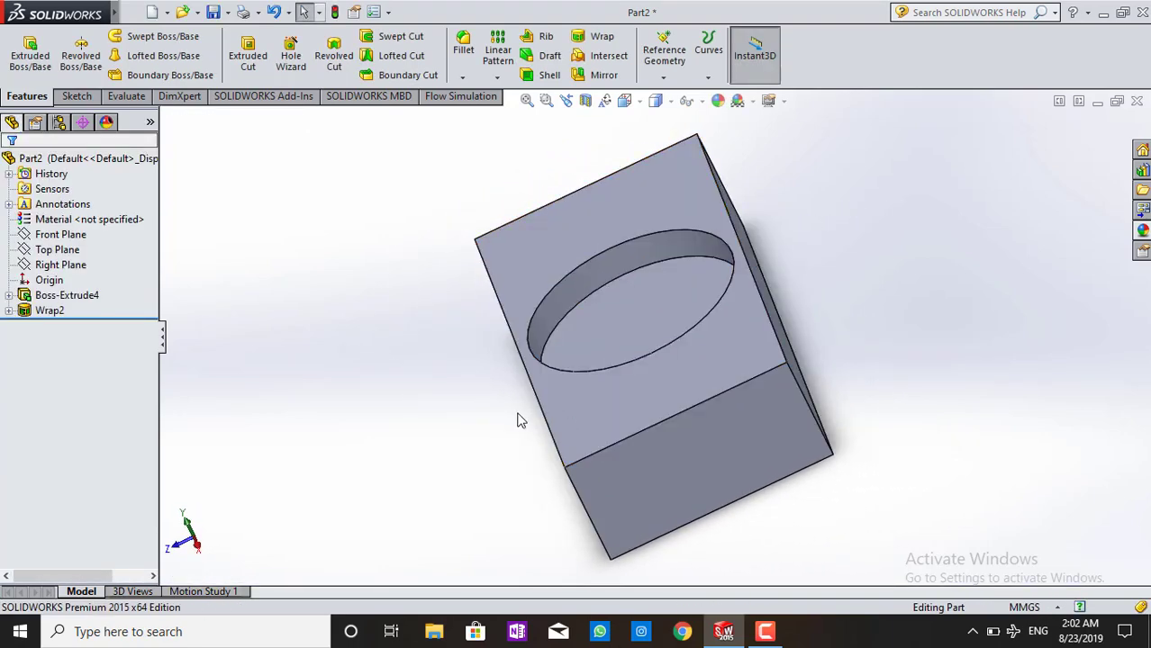
{"action": "mouse_move", "coordinate": [516, 429]}
{"action": "middle_mouse_down"}
{"action": "mouse_move", "coordinate": [555, 469]}
{"action": "mouse_move", "coordinate": [345, 420]}
{"action": "middle_mouse_up"}
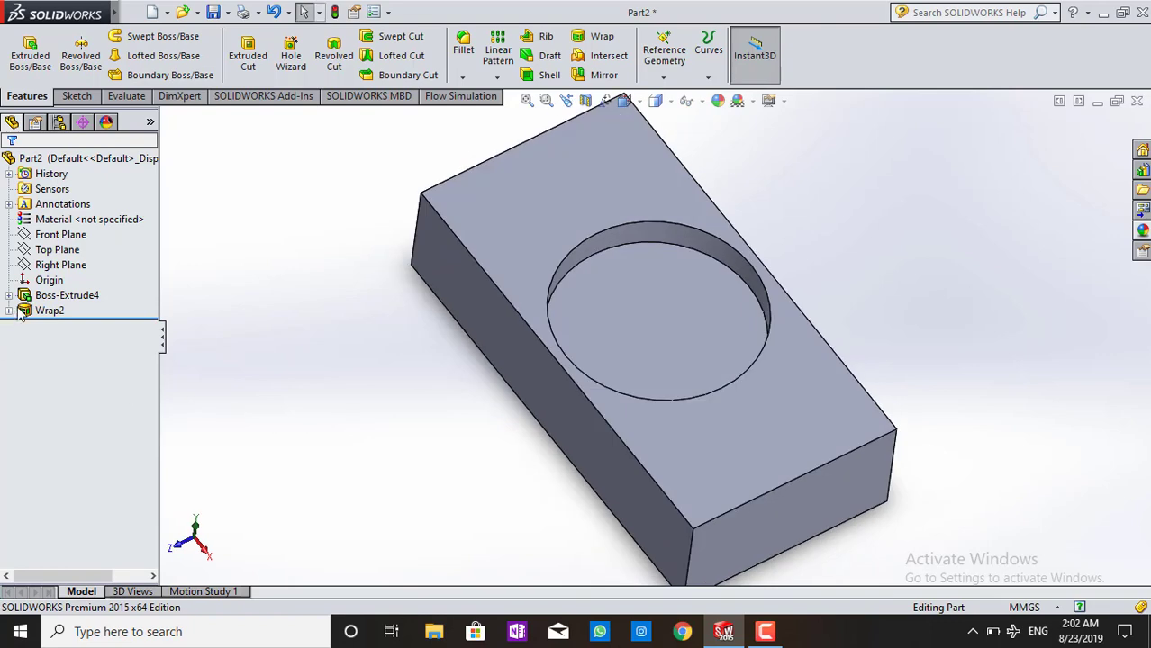
{"action": "left_click", "coordinate": [49, 311]}
{"action": "left_click", "coordinate": [36, 261]}
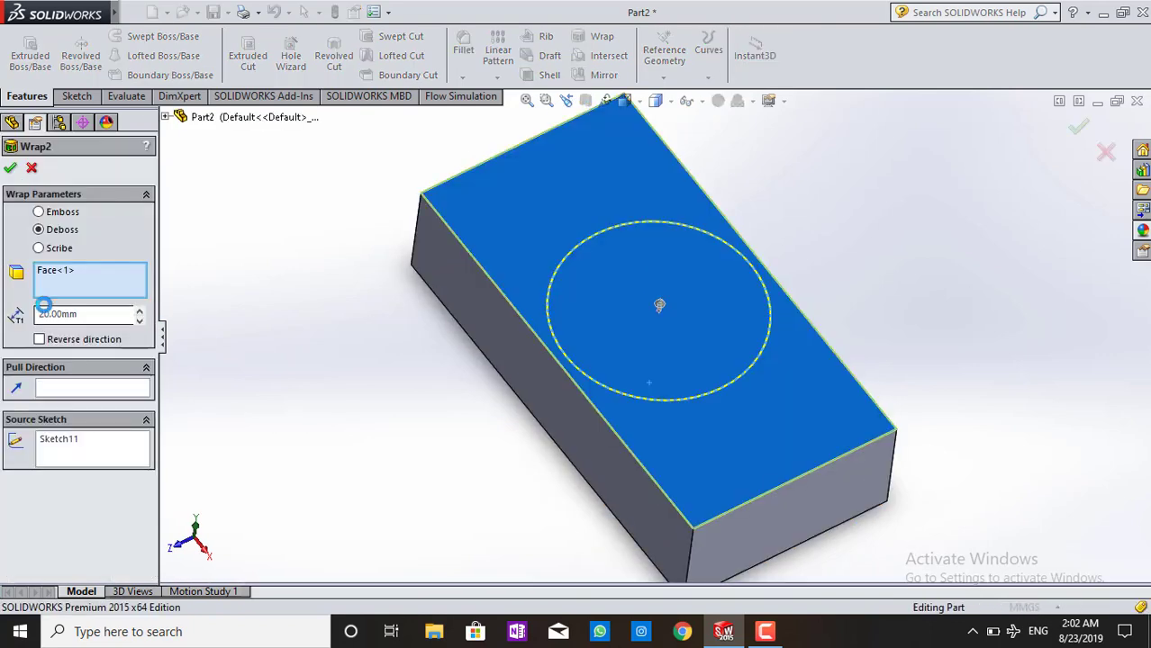
{"action": "left_click", "coordinate": [32, 167]}
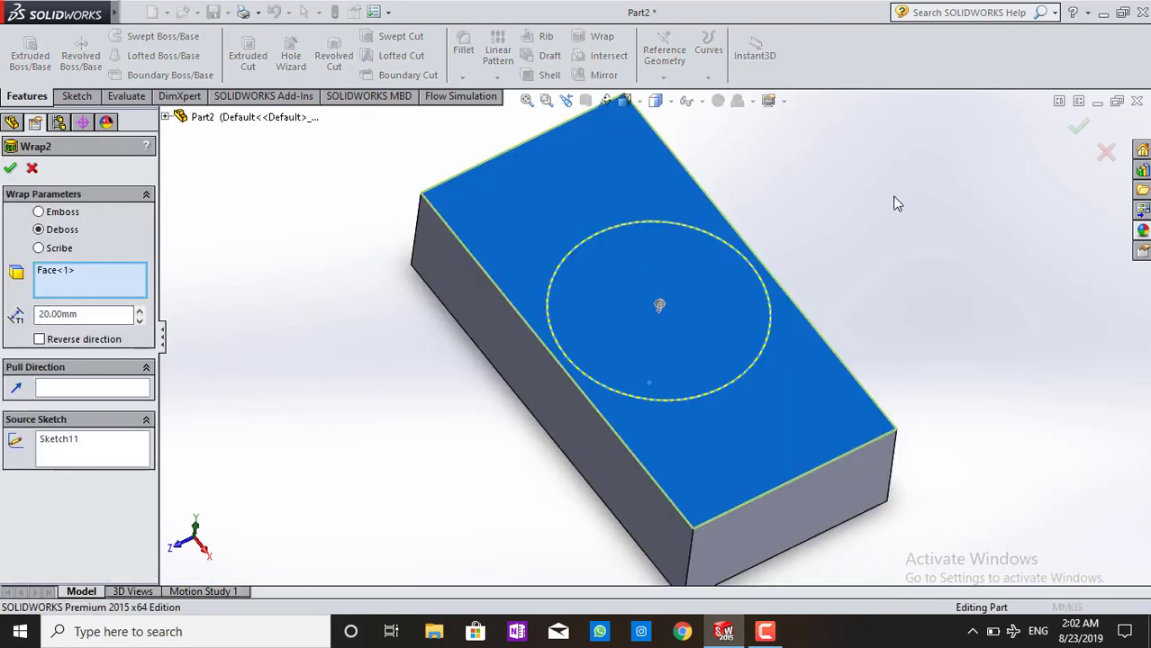
- View the block from several more angles, then reopen Wrap2 for editing
{"action": "mouse_move", "coordinate": [854, 285]}
{"action": "middle_mouse_down"}
{"action": "mouse_move", "coordinate": [809, 245]}
{"action": "mouse_move", "coordinate": [846, 175]}
{"action": "middle_mouse_up"}
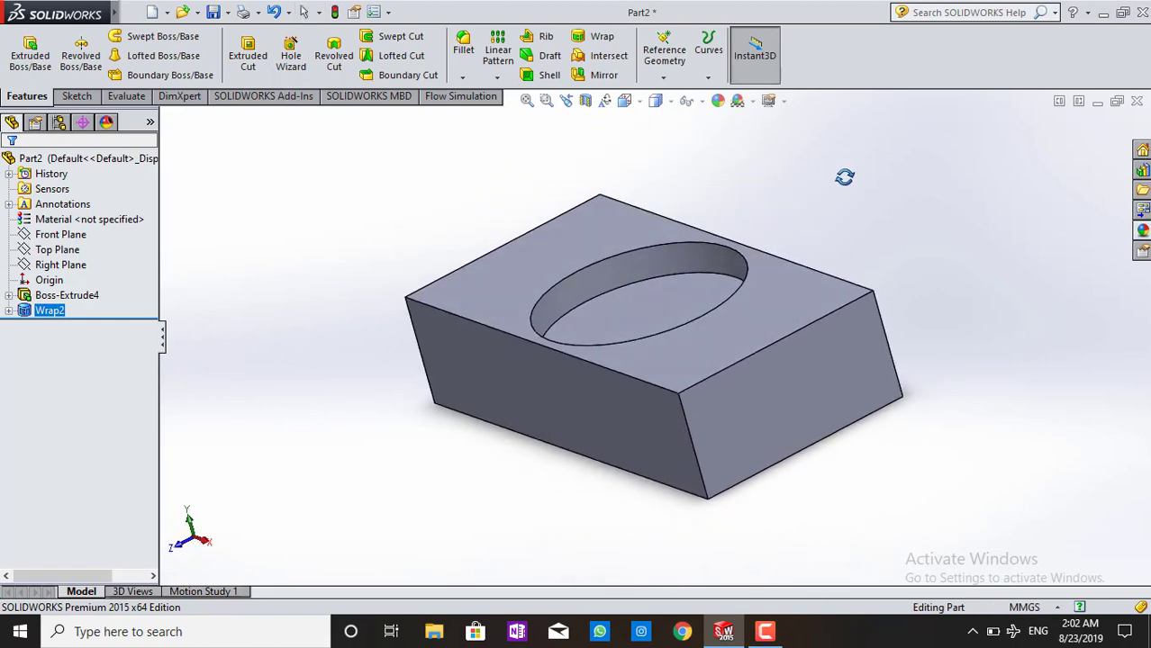
{"action": "middle_click_drag", "start_coordinate": [588, 284], "coordinate": [594, 367]}
{"action": "mouse_move", "coordinate": [660, 310]}
{"action": "middle_mouse_down"}
{"action": "mouse_move", "coordinate": [686, 313]}
{"action": "mouse_move", "coordinate": [548, 210]}
{"action": "mouse_move", "coordinate": [630, 293]}
{"action": "middle_mouse_up"}
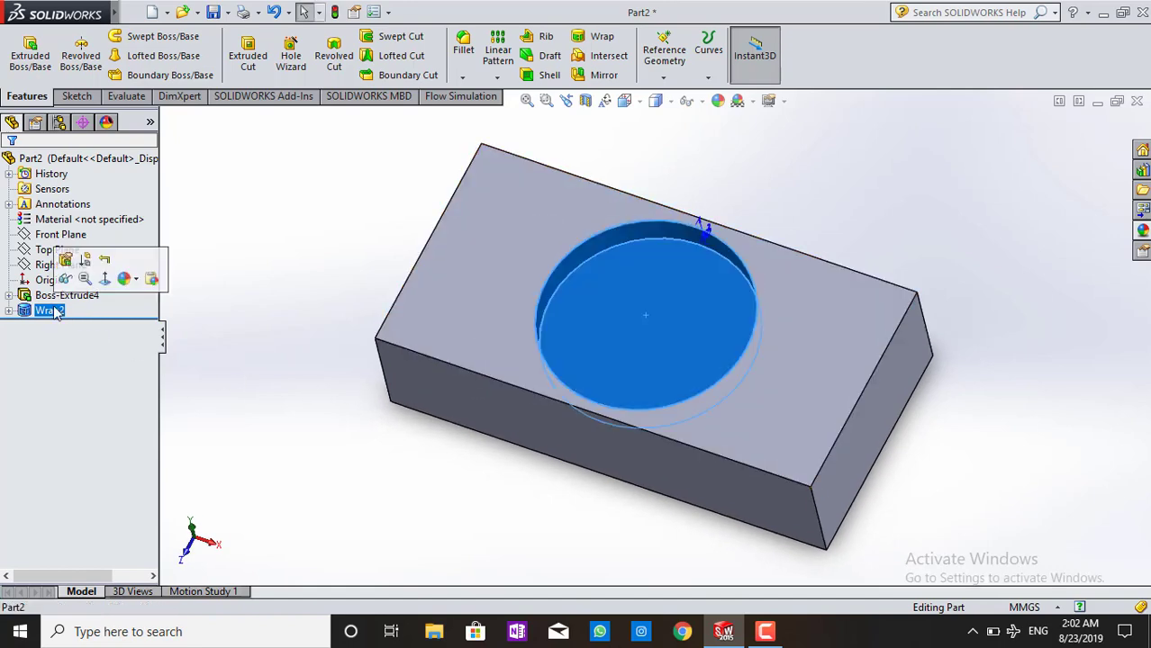
{"action": "left_click", "coordinate": [68, 270]}
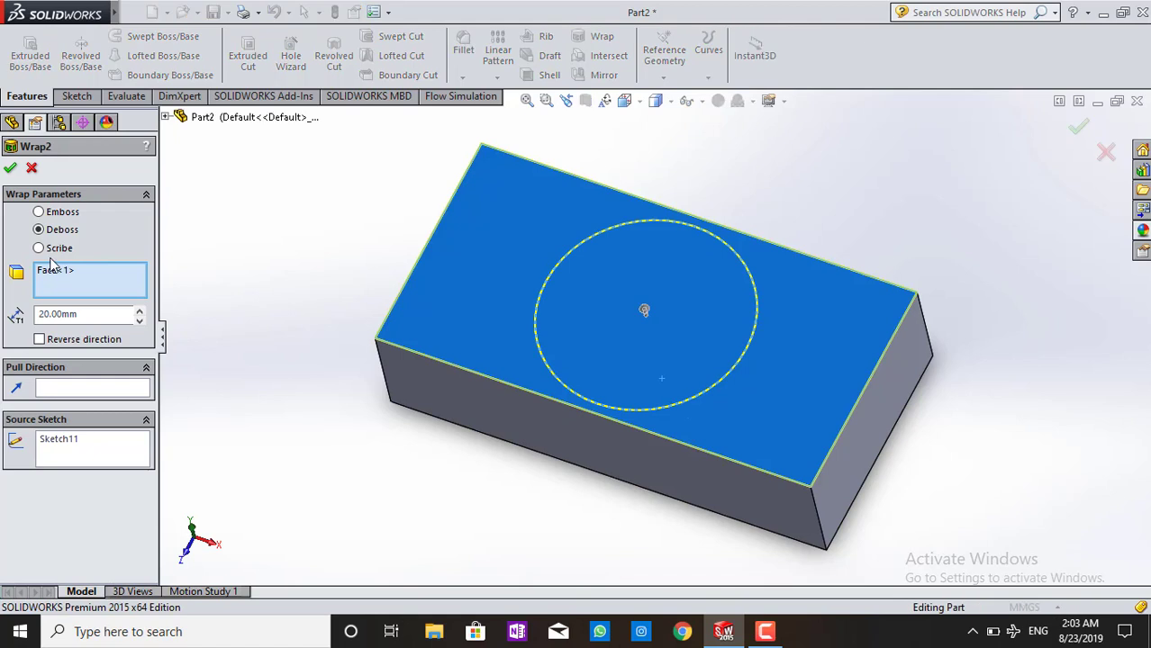
- Change Wrap2 to Scribe and check the scribed circle on the top face
{"action": "left_click", "coordinate": [51, 254]}
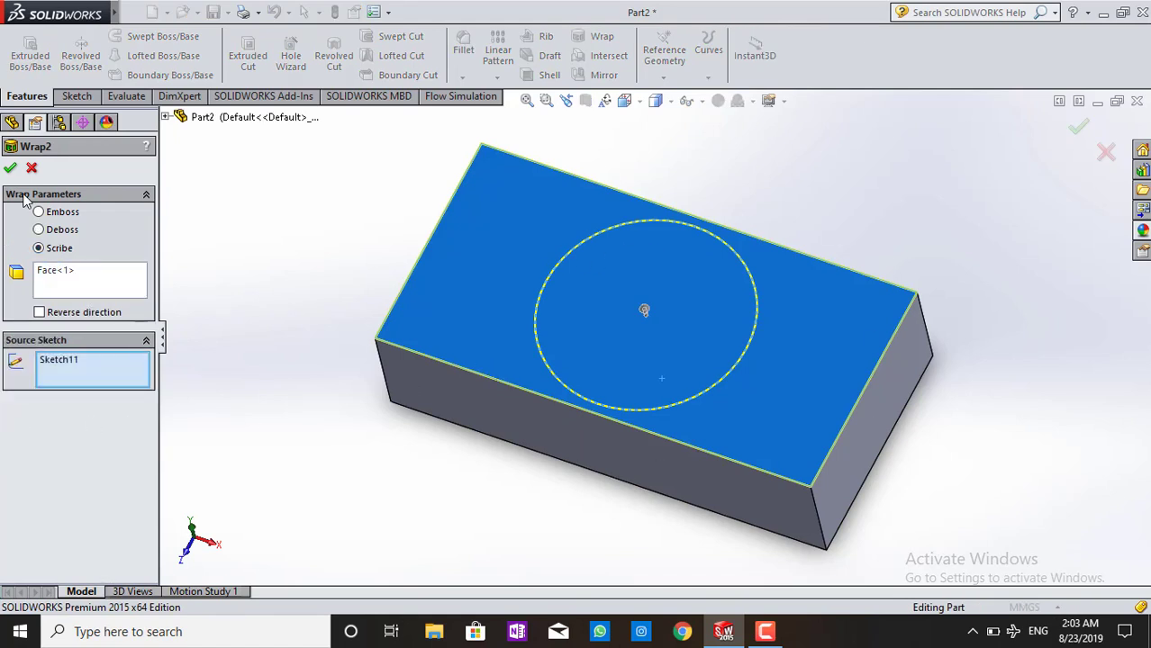
{"action": "left_click", "coordinate": [12, 170]}
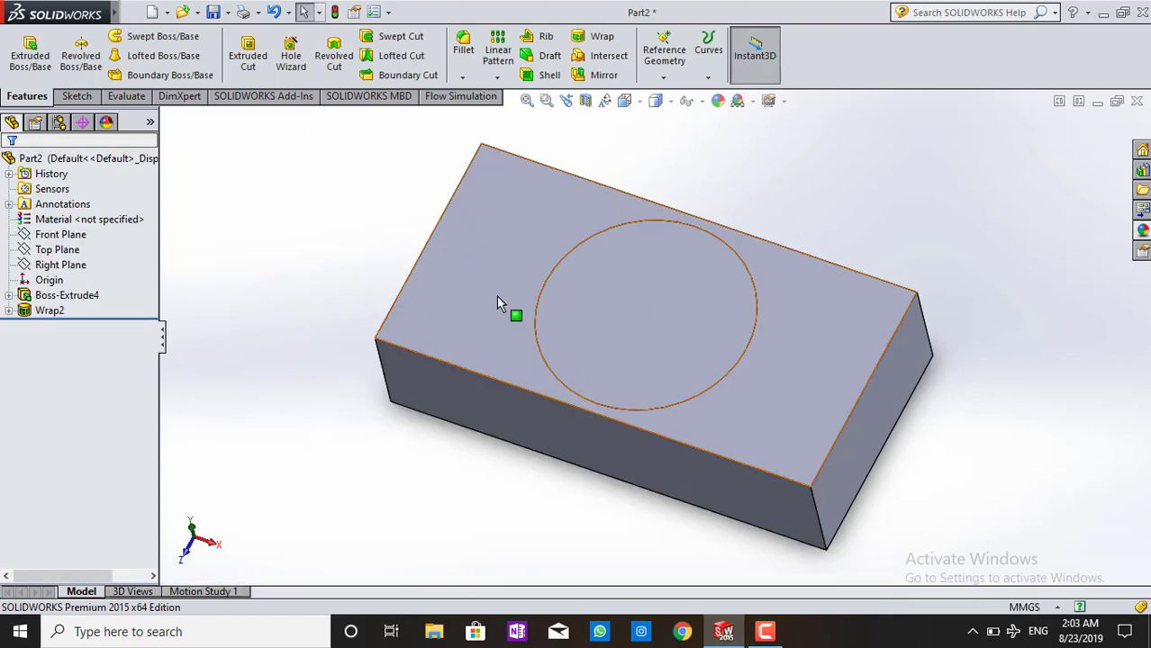
{"action": "left_click", "coordinate": [496, 296]}
{"action": "left_click", "coordinate": [643, 288]}
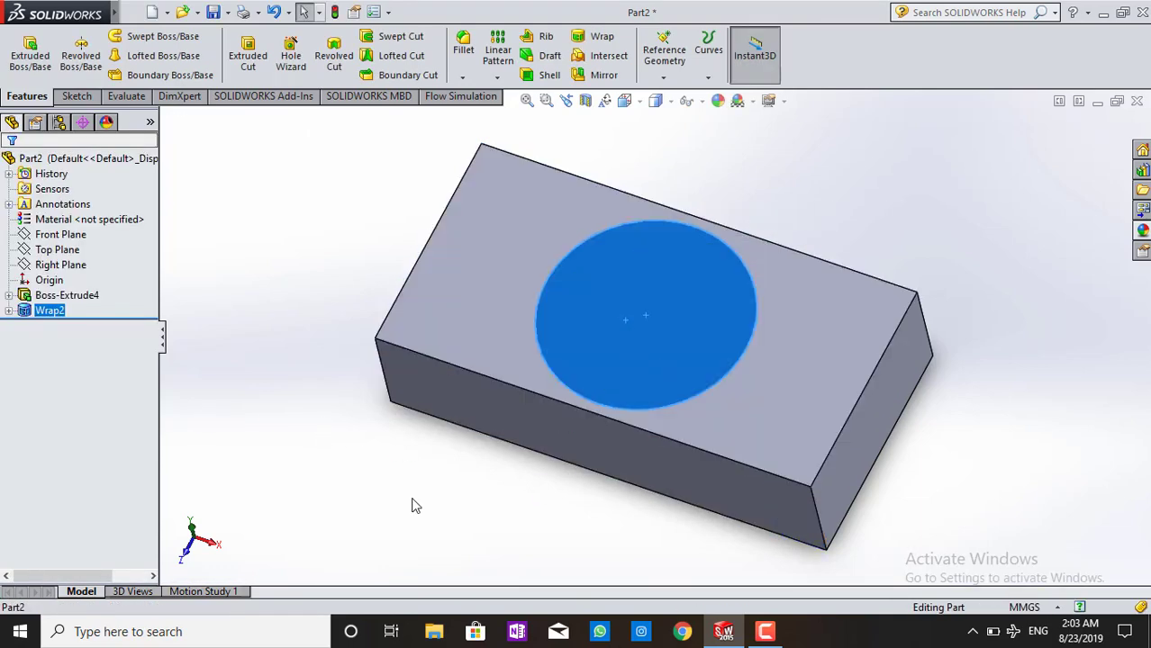
{"action": "left_click", "coordinate": [427, 475]}
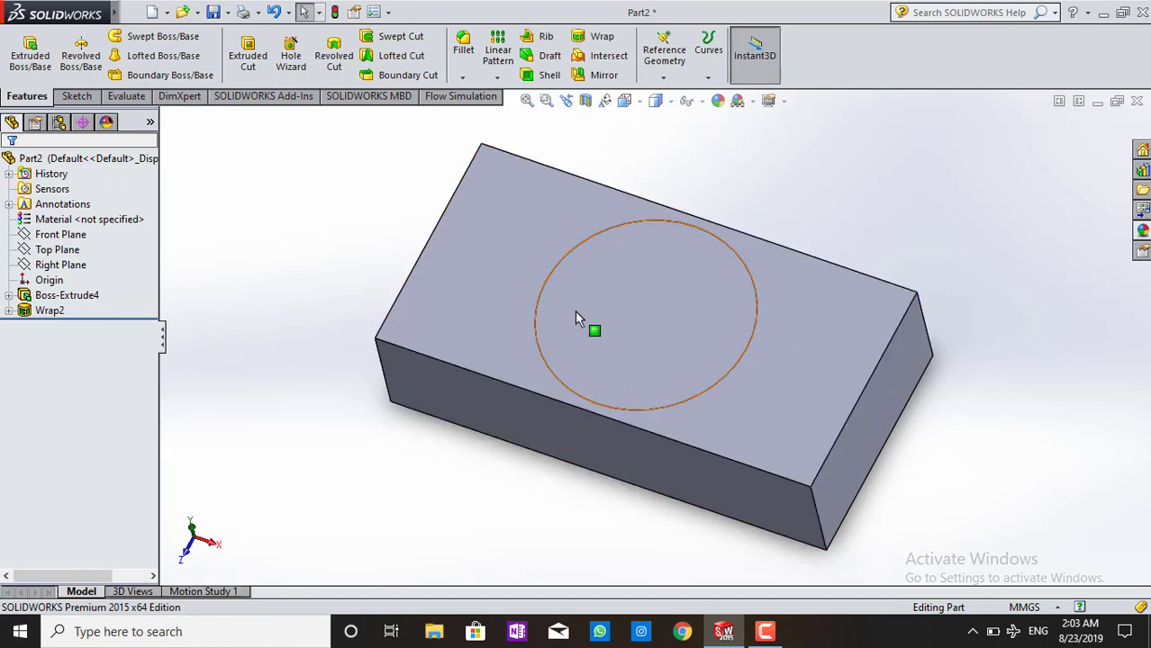
- Orbit to view the scribed circle, then bring up the Insert menu
{"action": "mouse_move", "coordinate": [986, 301]}
{"action": "middle_mouse_down"}
{"action": "mouse_move", "coordinate": [986, 254]}
{"action": "mouse_move", "coordinate": [760, 301]}
{"action": "mouse_move", "coordinate": [584, 171]}
{"action": "mouse_move", "coordinate": [745, 246]}
{"action": "mouse_move", "coordinate": [820, 146]}
{"action": "mouse_move", "coordinate": [665, 383]}
{"action": "mouse_move", "coordinate": [769, 375]}
{"action": "middle_mouse_up"}
{"action": "mouse_move", "coordinate": [738, 334]}
{"action": "middle_mouse_down"}
{"action": "mouse_move", "coordinate": [775, 380]}
{"action": "mouse_move", "coordinate": [620, 231]}
{"action": "mouse_move", "coordinate": [591, 283]}
{"action": "middle_mouse_up"}
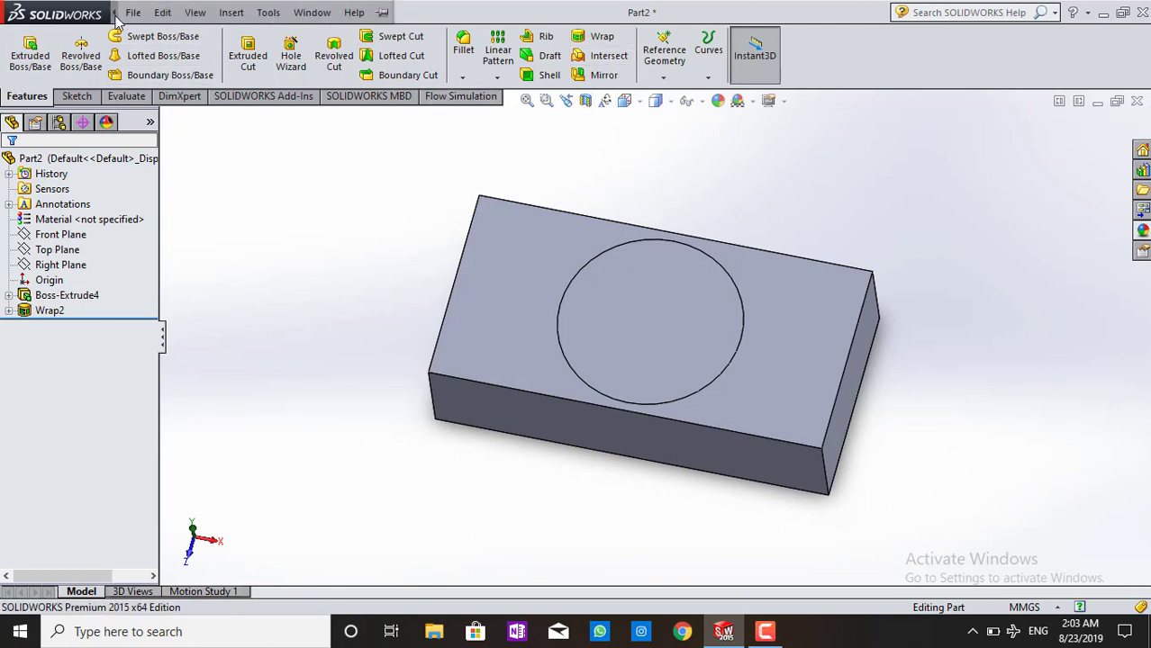
{"action": "left_click", "coordinate": [229, 13]}
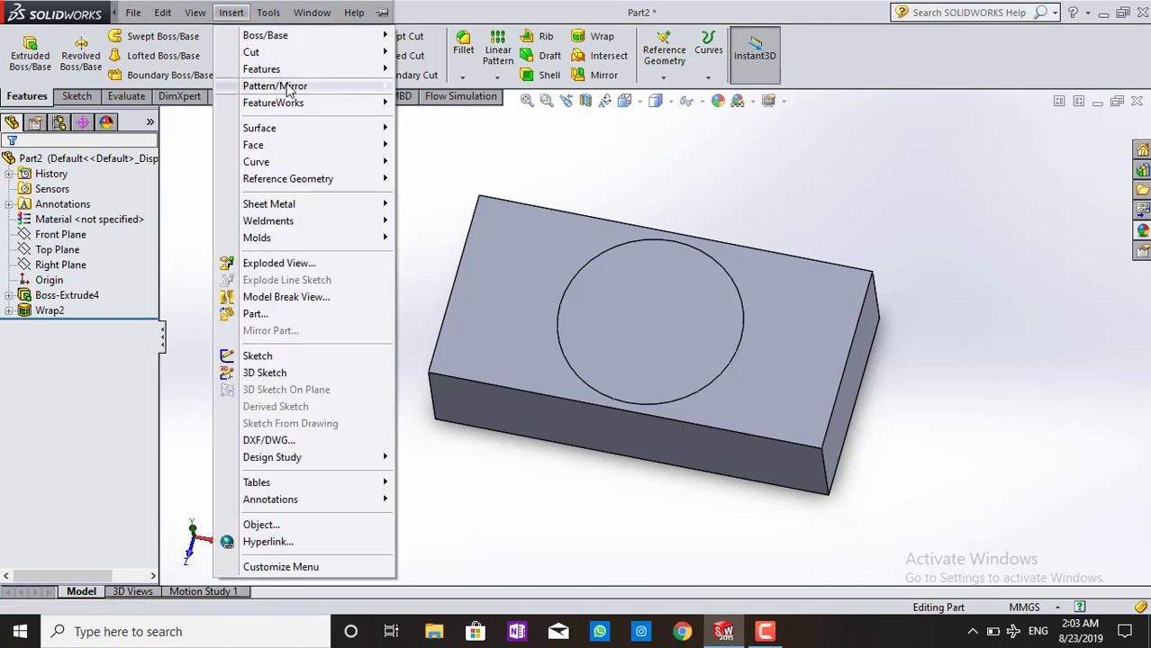
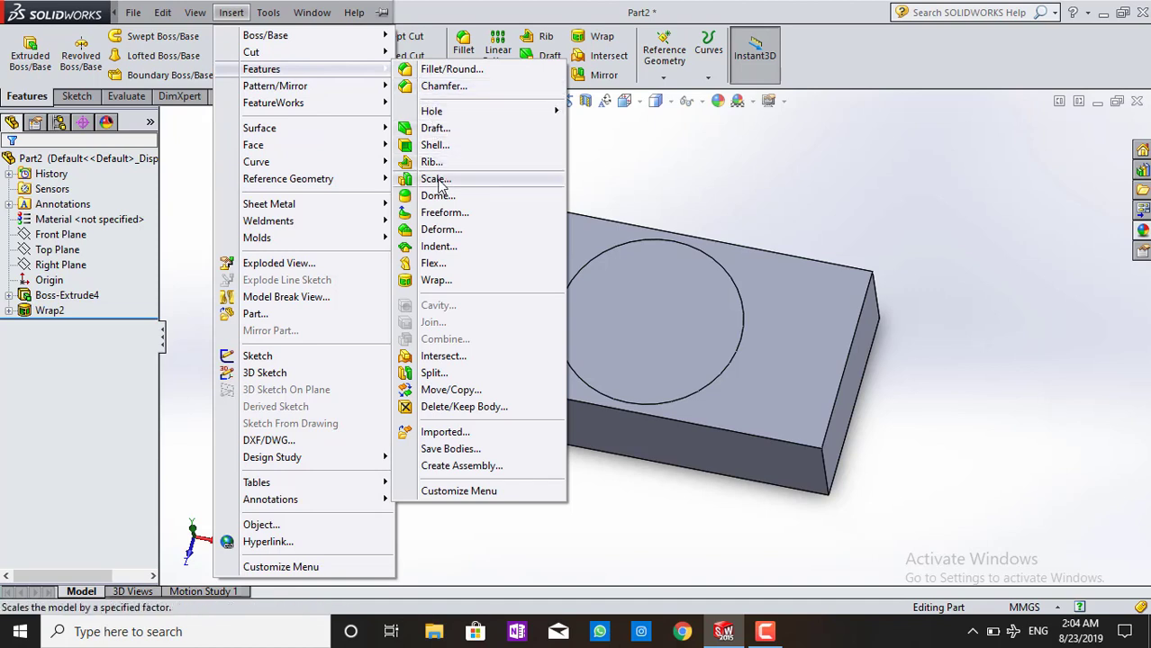
- Add Scale1 with a uniform factor of 2 about the block's centroid
{"action": "left_click", "coordinate": [439, 180]}
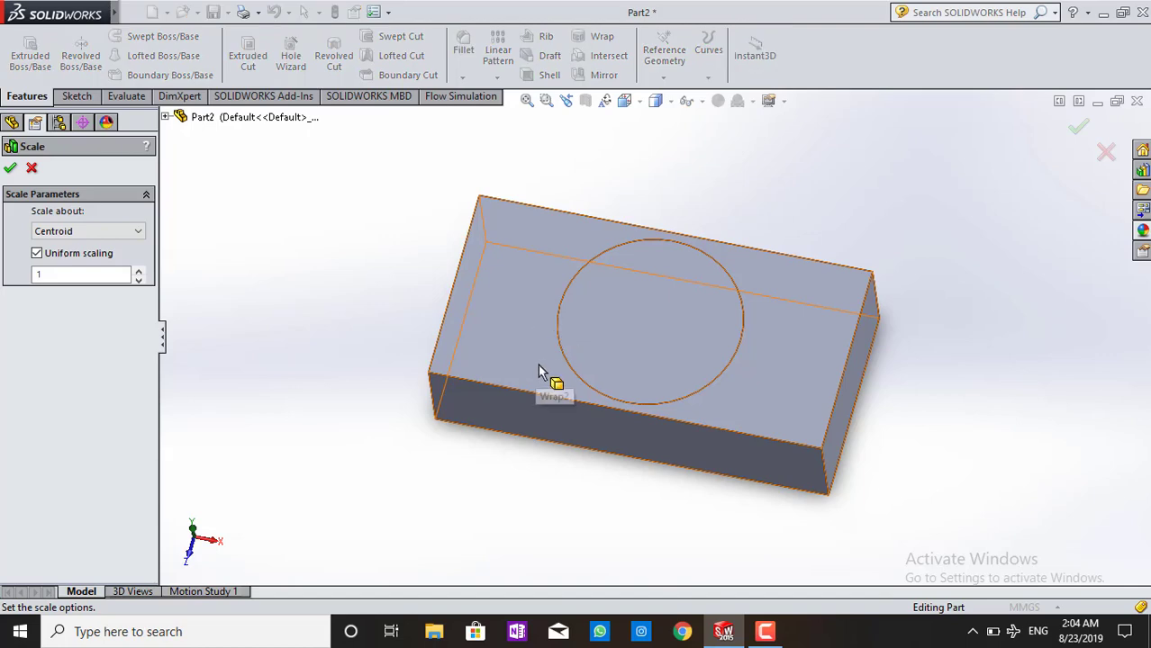
{"action": "mouse_move", "coordinate": [893, 317]}
{"action": "middle_mouse_down"}
{"action": "mouse_move", "coordinate": [698, 199]}
{"action": "mouse_move", "coordinate": [642, 195]}
{"action": "middle_mouse_up"}
{"action": "mouse_move", "coordinate": [737, 342]}
{"action": "middle_mouse_down"}
{"action": "mouse_move", "coordinate": [802, 383]}
{"action": "mouse_move", "coordinate": [622, 238]}
{"action": "middle_mouse_up"}
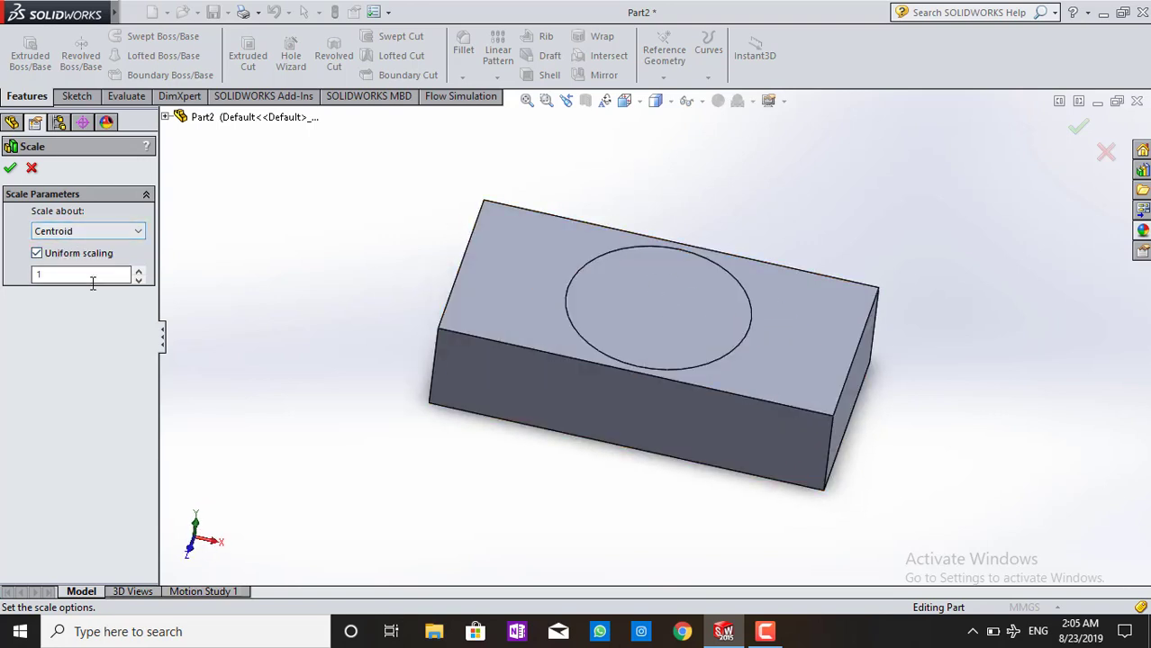
{"action": "left_click", "coordinate": [92, 229]}
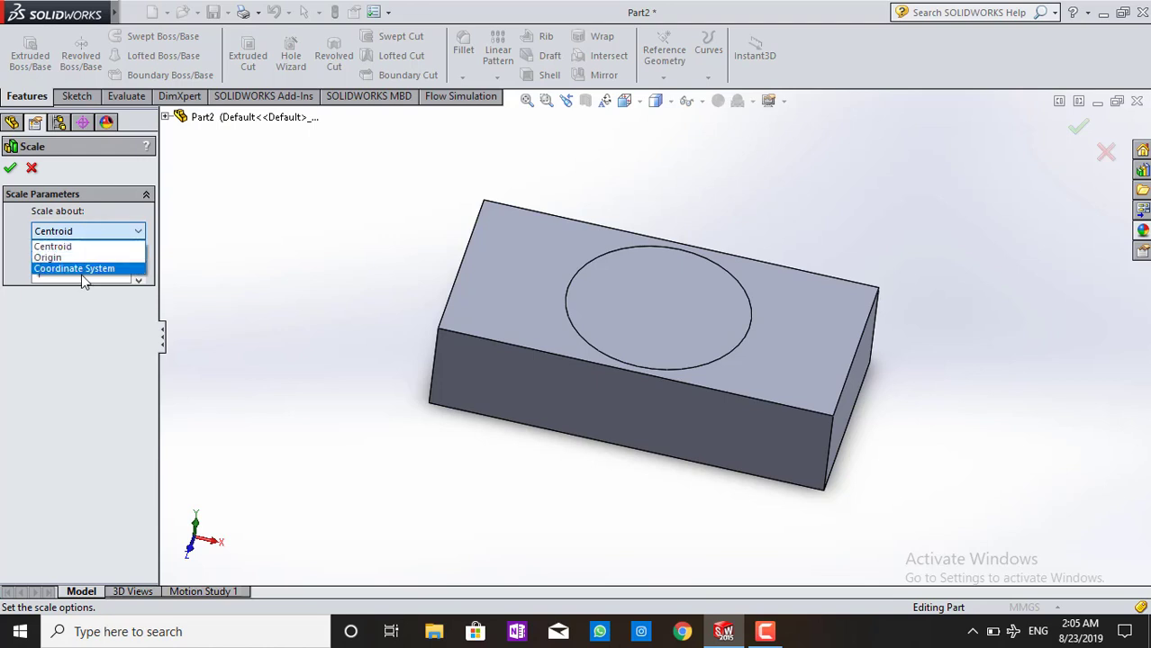
{"action": "left_click", "coordinate": [76, 246]}
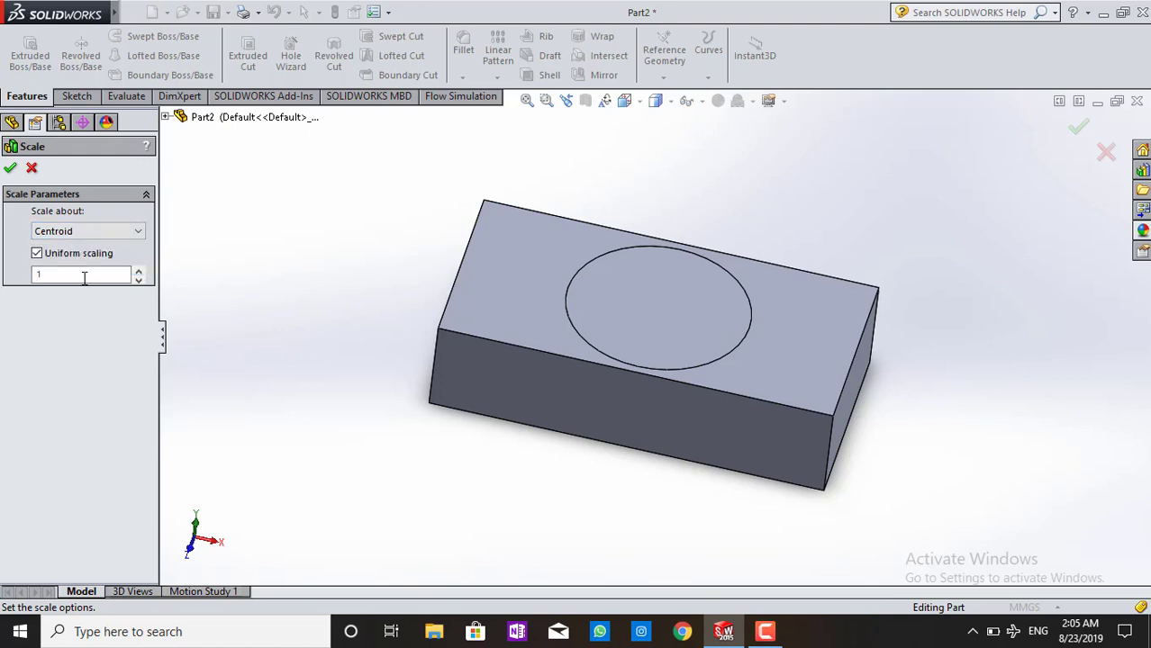
{"action": "left_click", "coordinate": [137, 272]}
{"action": "left_click", "coordinate": [11, 169]}
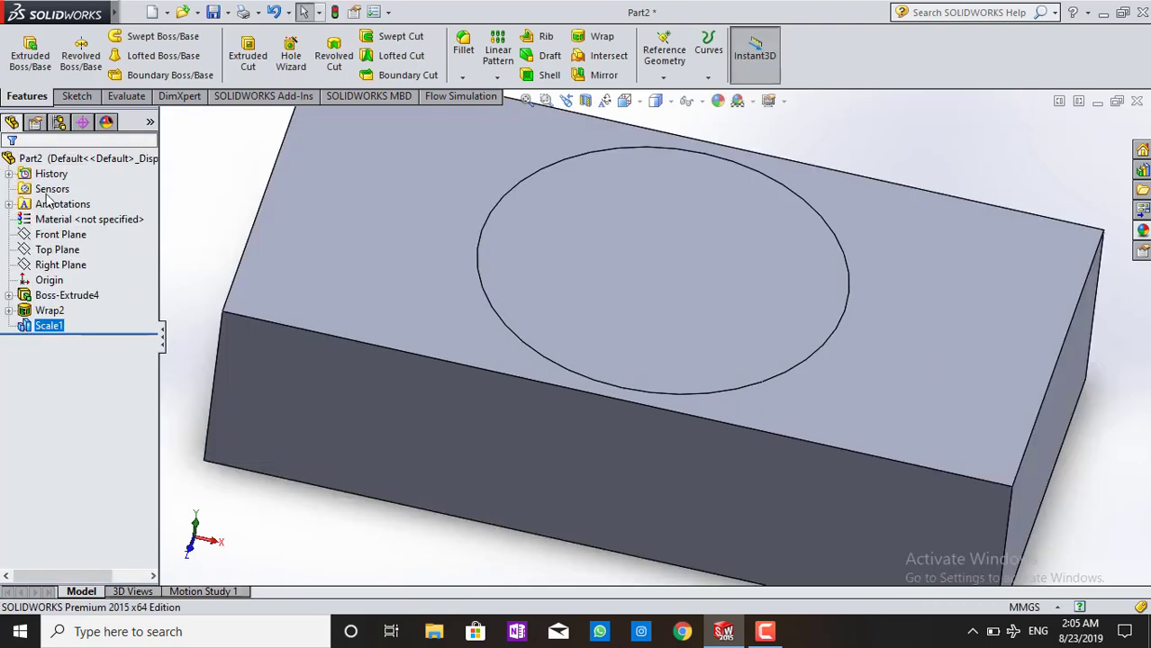
{"action": "key", "text": "f"}
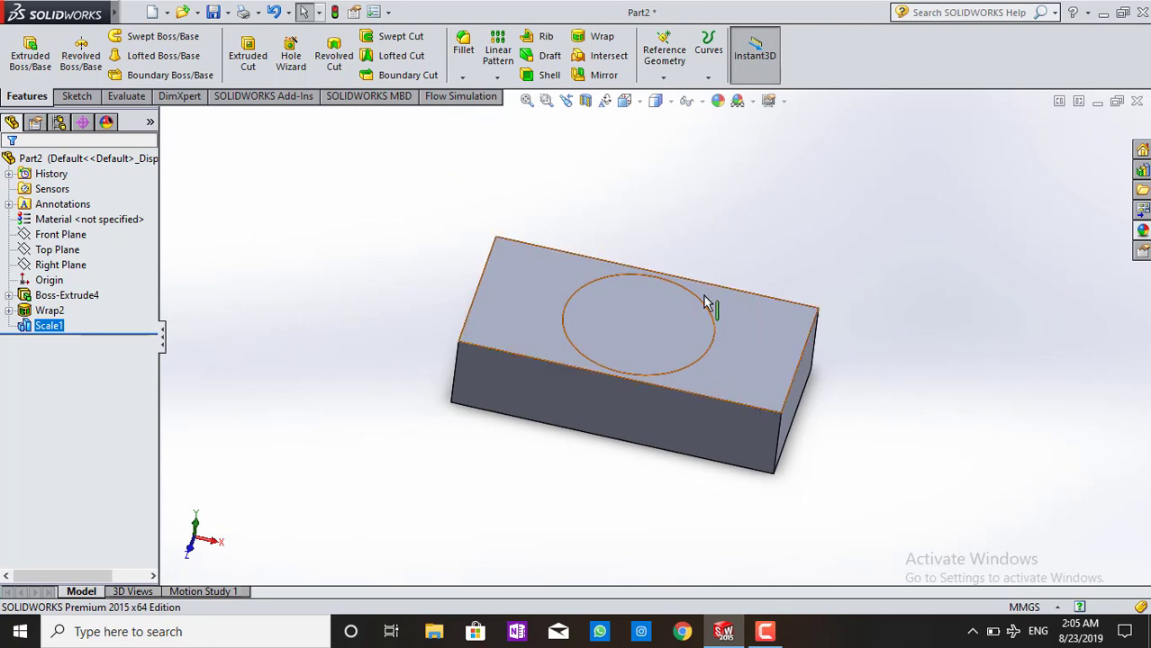
{"action": "scroll", "coordinate": [693, 302], "scroll_direction": "down", "scroll_amount": 2}
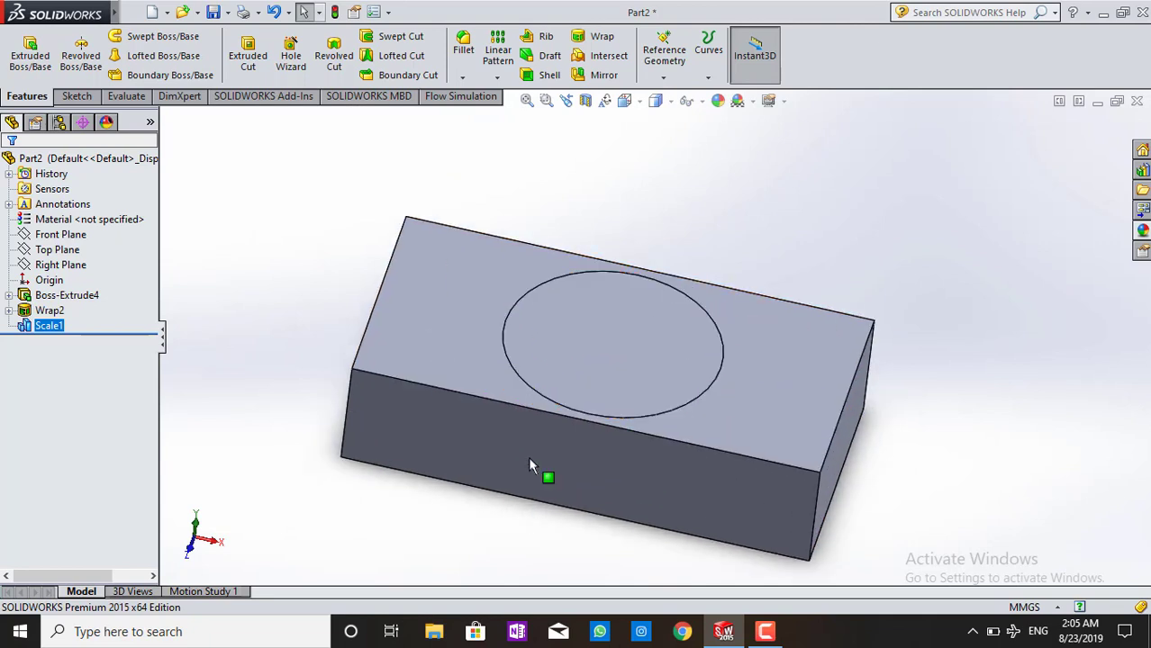
{"action": "scroll", "coordinate": [537, 461], "scroll_direction": "up", "scroll_amount": 3}
{"action": "scroll", "coordinate": [694, 289], "scroll_direction": "down", "scroll_amount": 3}
{"action": "scroll", "coordinate": [729, 225], "scroll_direction": "up", "scroll_amount": 2}
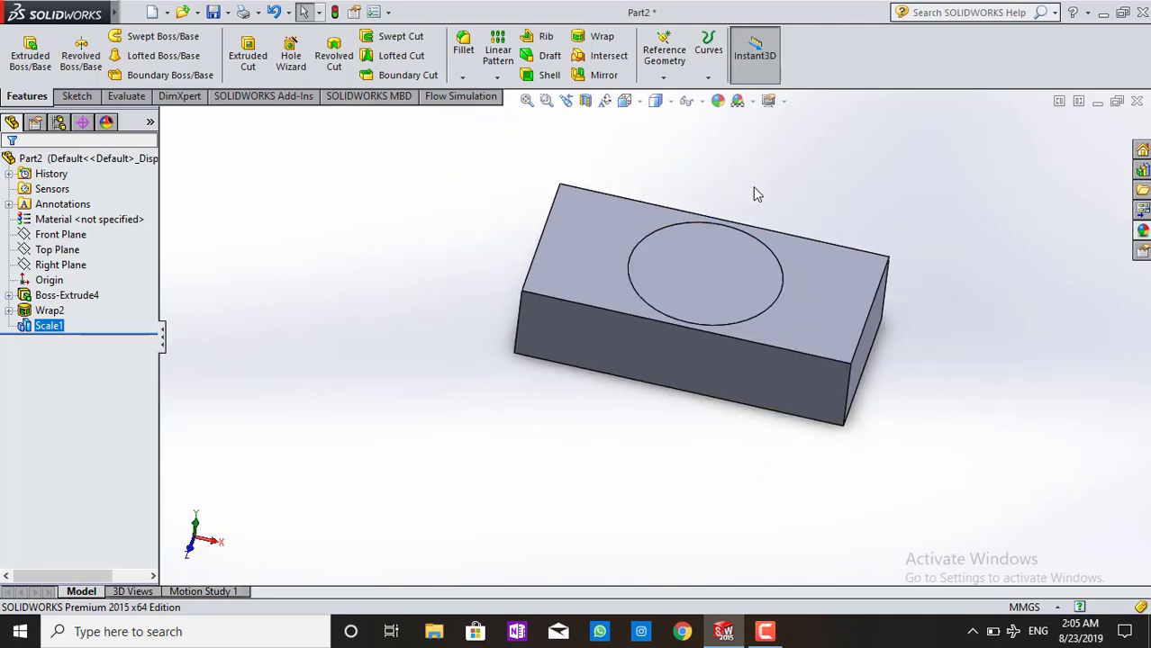
{"action": "left_click", "coordinate": [81, 96]}
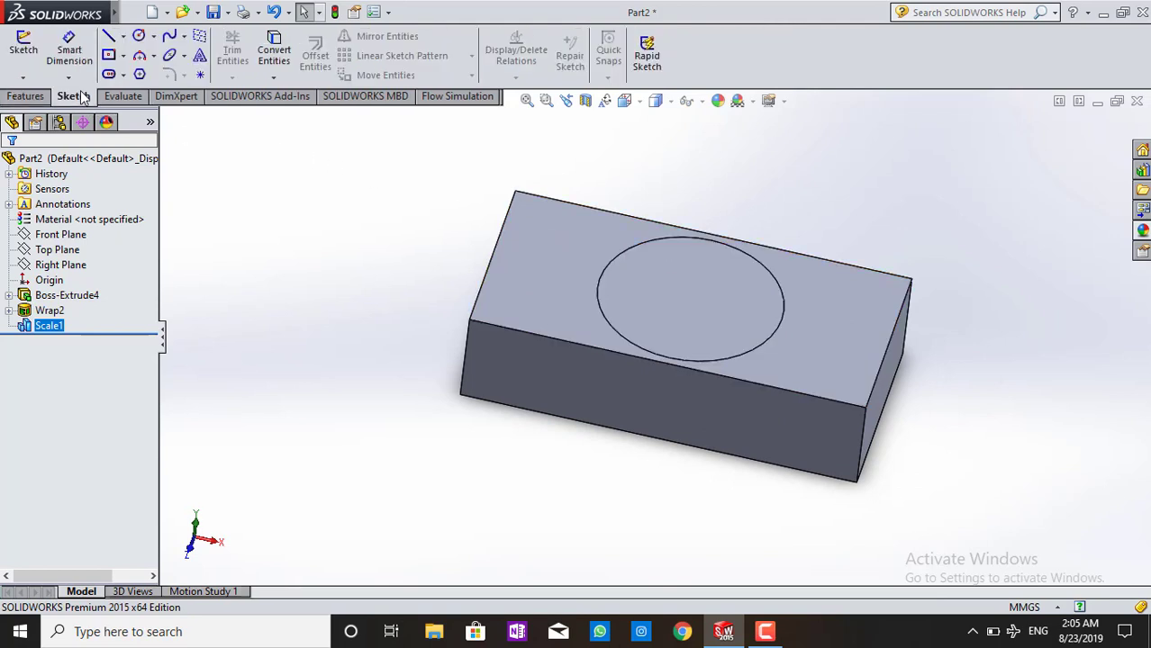
{"action": "left_click", "coordinate": [70, 45]}
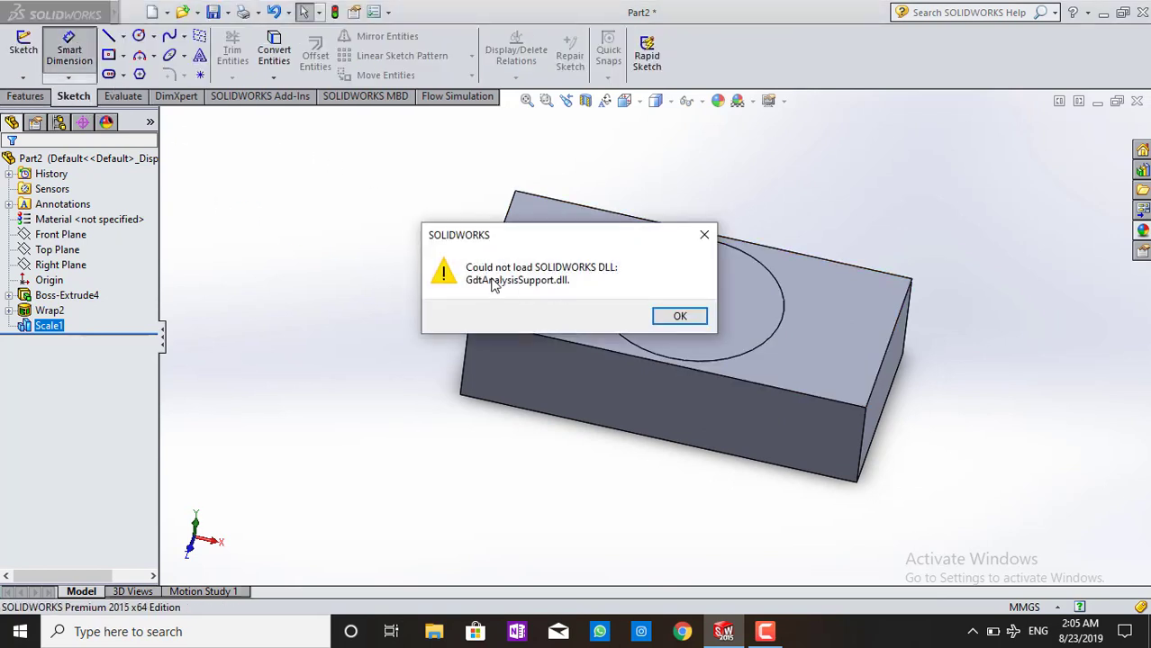
{"action": "left_click", "coordinate": [670, 317]}
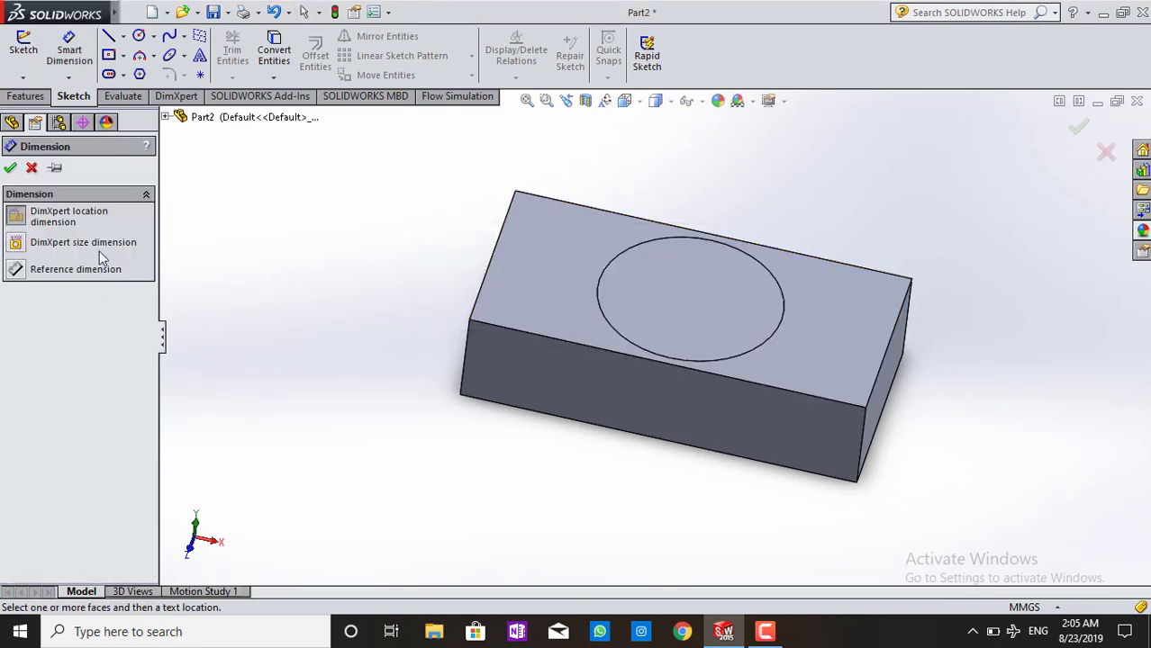
{"action": "left_click", "coordinate": [32, 169]}
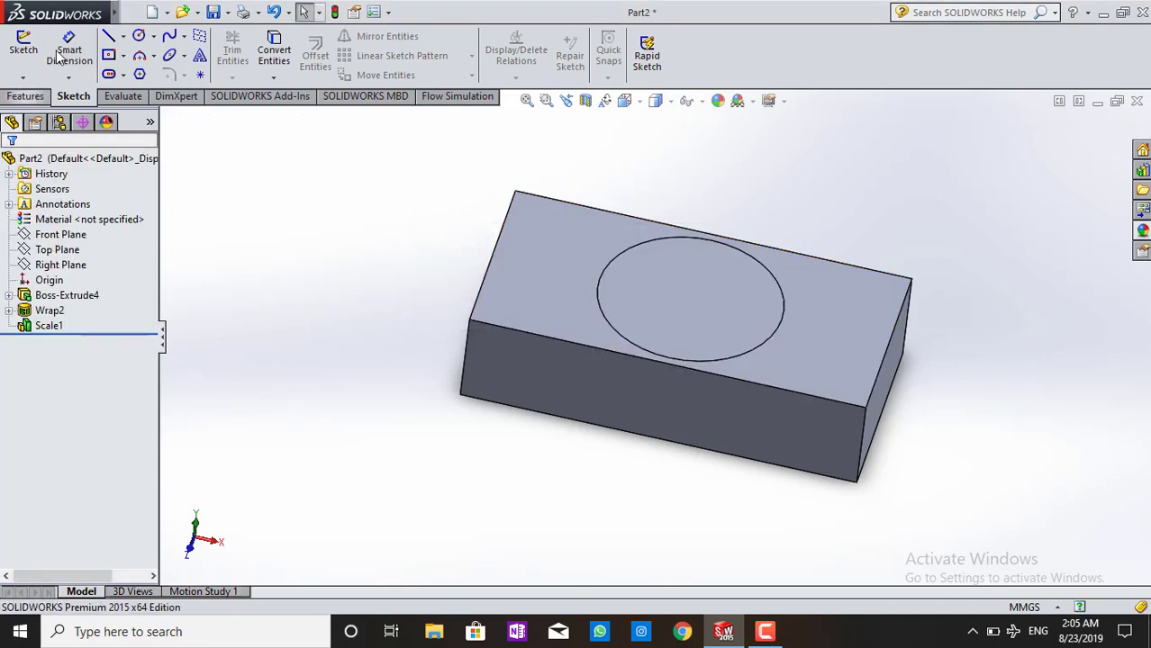
{"action": "left_click", "coordinate": [25, 96]}
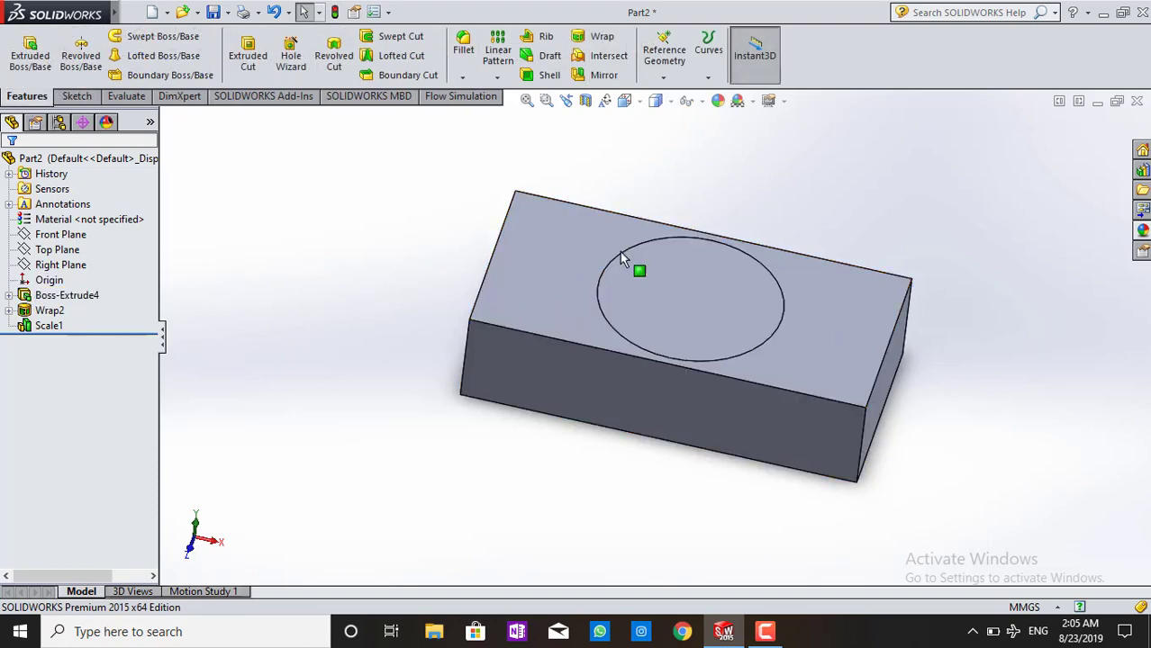
- Open Scale1 for editing, accept it unchanged, and fit the block in view
{"action": "left_click", "coordinate": [27, 330]}
{"action": "left_click", "coordinate": [36, 282]}
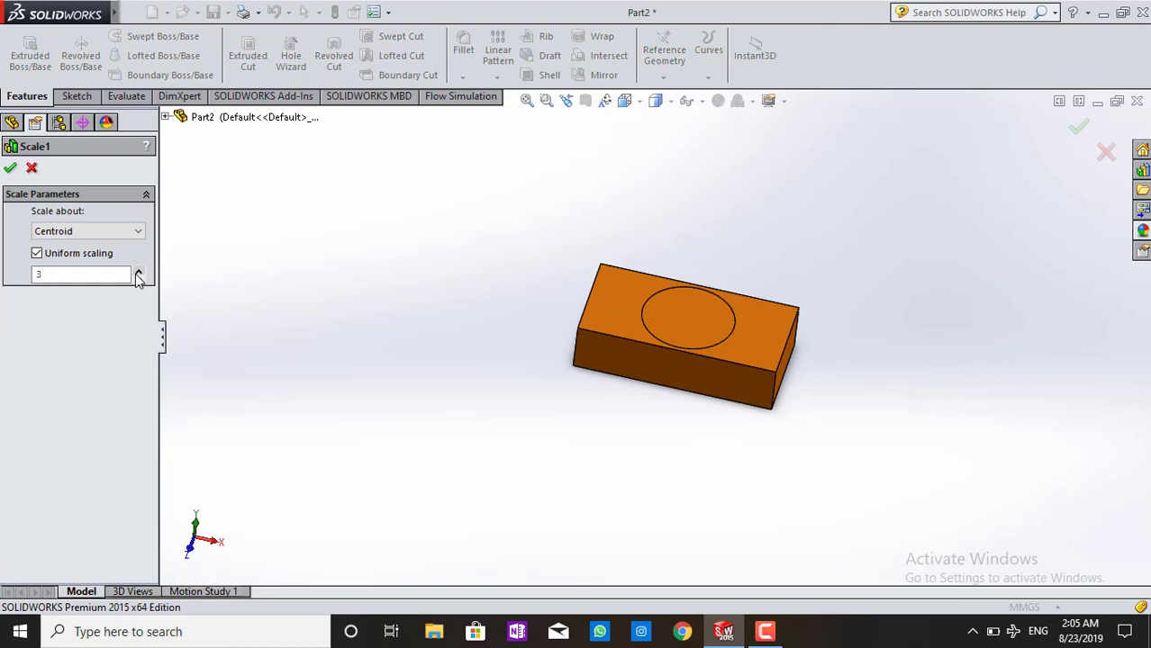
{"action": "left_click", "coordinate": [10, 168]}
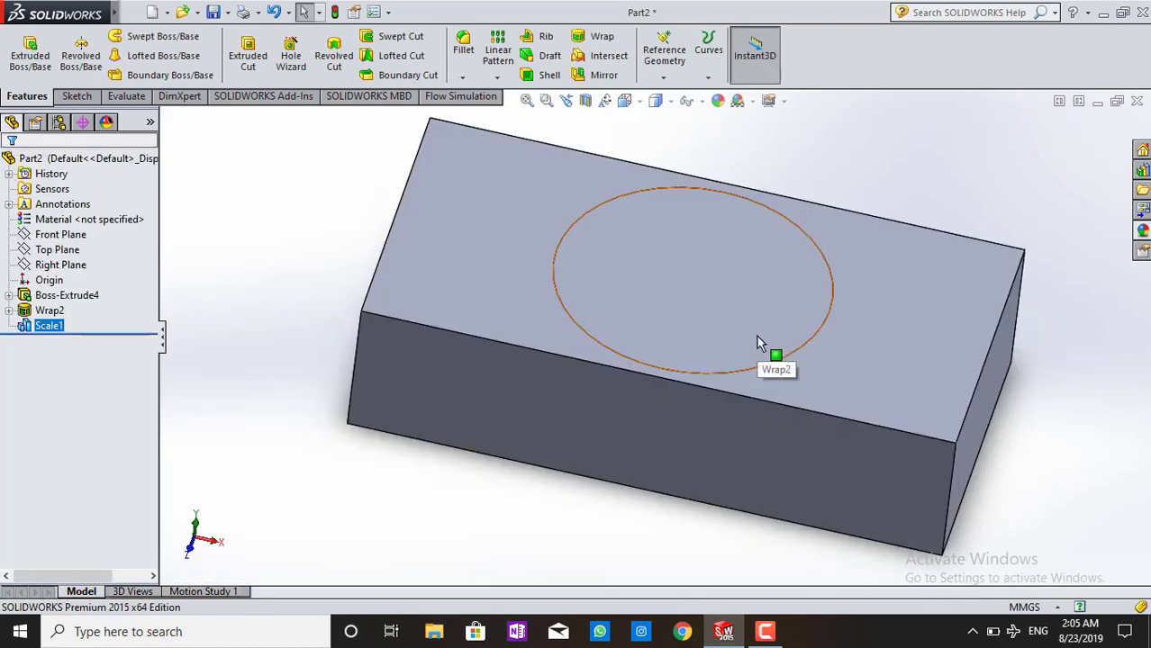
{"action": "scroll", "coordinate": [757, 337], "scroll_direction": "down", "scroll_amount": 2}
{"action": "key", "text": "f"}
- Re-edit Scale1, enter the new scale factor of 0.5, and confirm it
{"action": "left_click", "coordinate": [40, 331]}
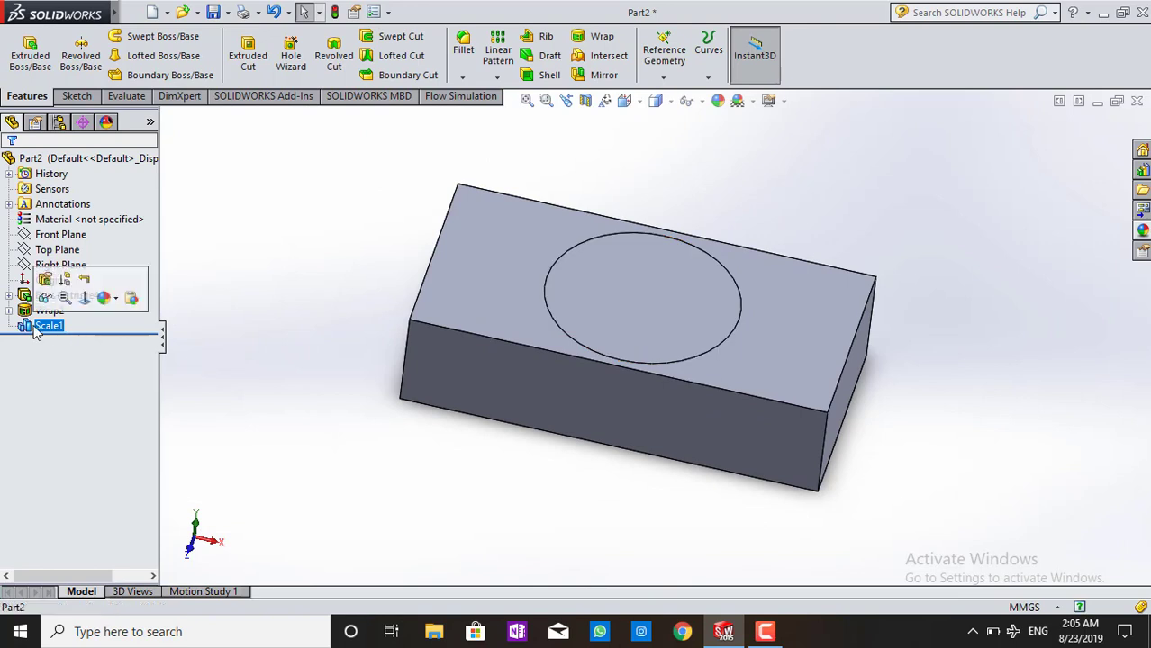
{"action": "left_click", "coordinate": [37, 274]}
{"action": "type", "text": "3"}
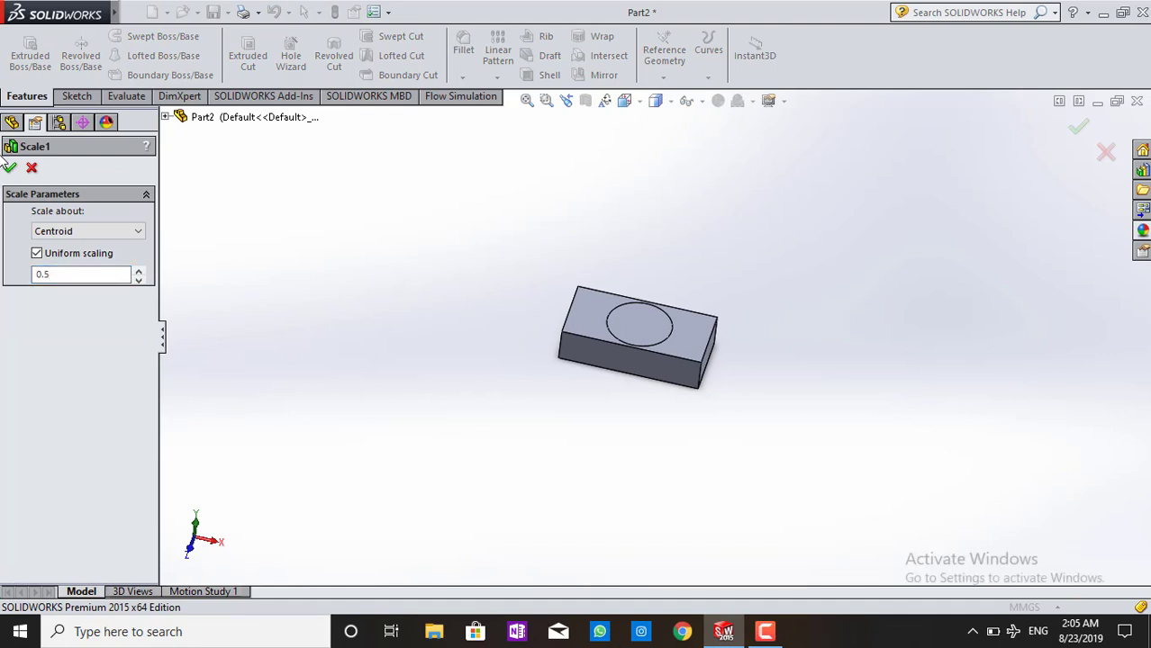
{"action": "left_click", "coordinate": [10, 168]}
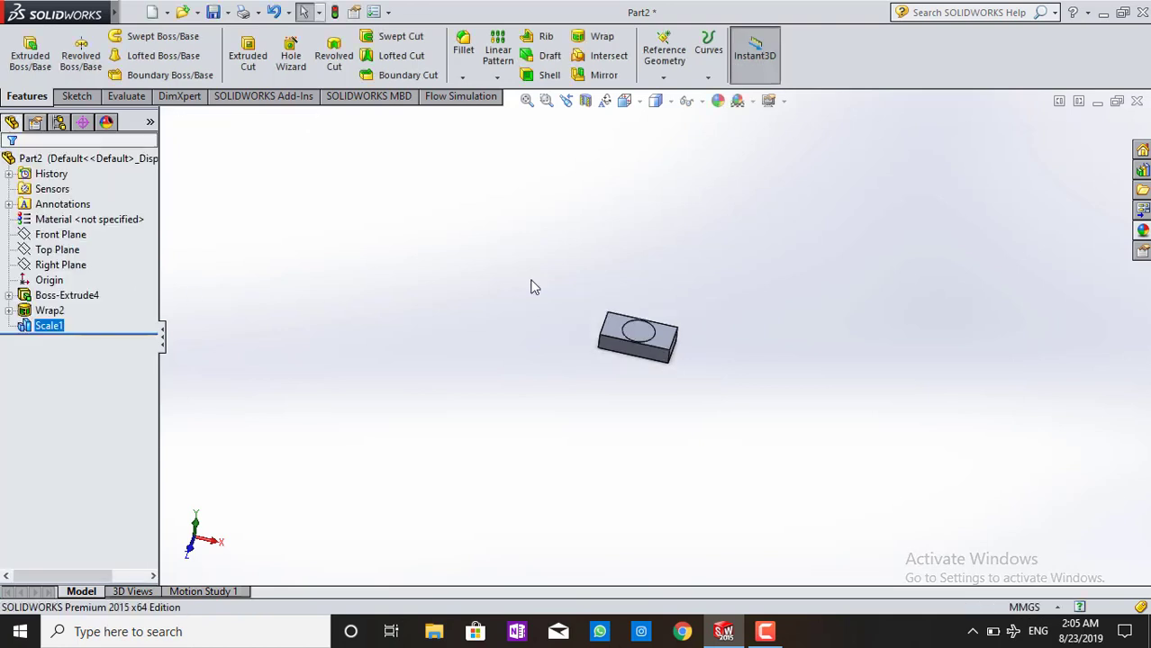
{"action": "scroll", "coordinate": [524, 356], "scroll_direction": "down", "scroll_amount": 1}
{"action": "scroll", "coordinate": [559, 362], "scroll_direction": "down", "scroll_amount": 2}
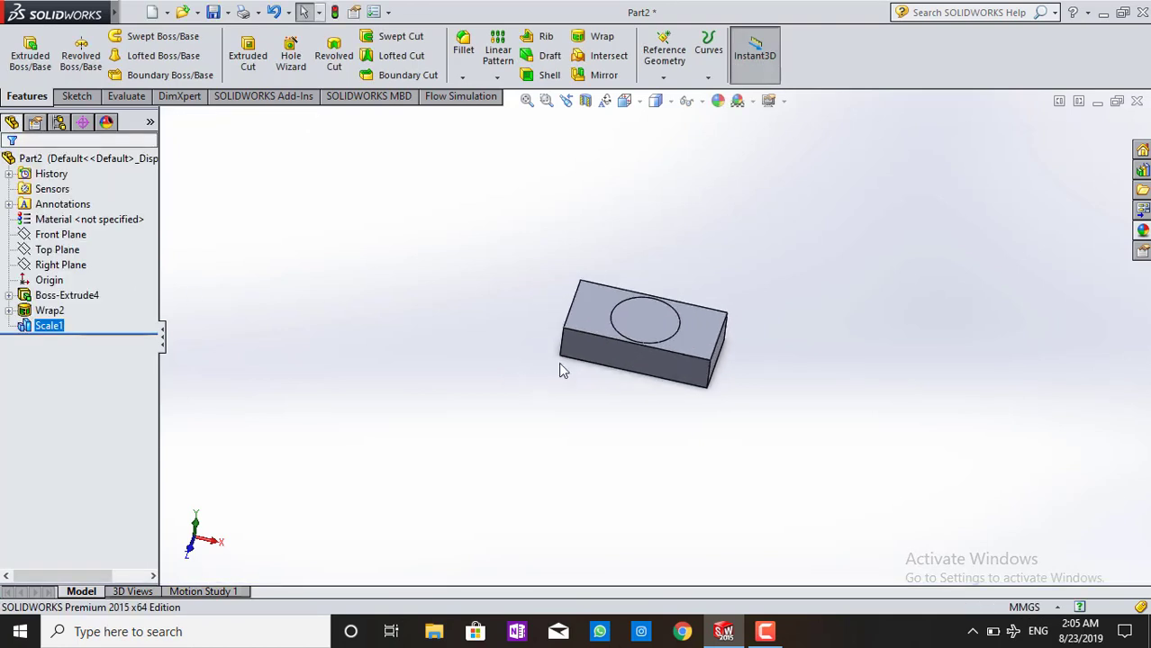
{"action": "scroll", "coordinate": [394, 382], "scroll_direction": "down", "scroll_amount": 2}
{"action": "scroll", "coordinate": [392, 465], "scroll_direction": "down", "scroll_amount": 2}
{"action": "scroll", "coordinate": [655, 450], "scroll_direction": "down", "scroll_amount": 2}
{"action": "scroll", "coordinate": [352, 450], "scroll_direction": "up", "scroll_amount": 2}
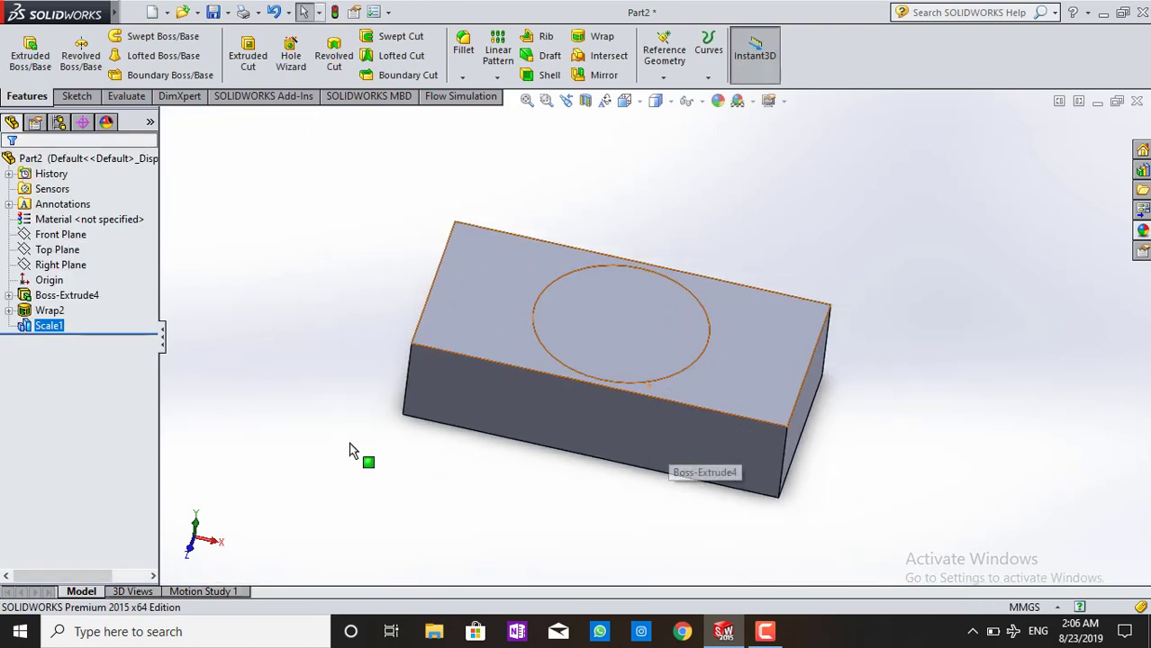
- Switch Scale1's reference from centroid to origin with factor 2
{"action": "left_click", "coordinate": [27, 328]}
{"action": "left_click", "coordinate": [37, 280]}
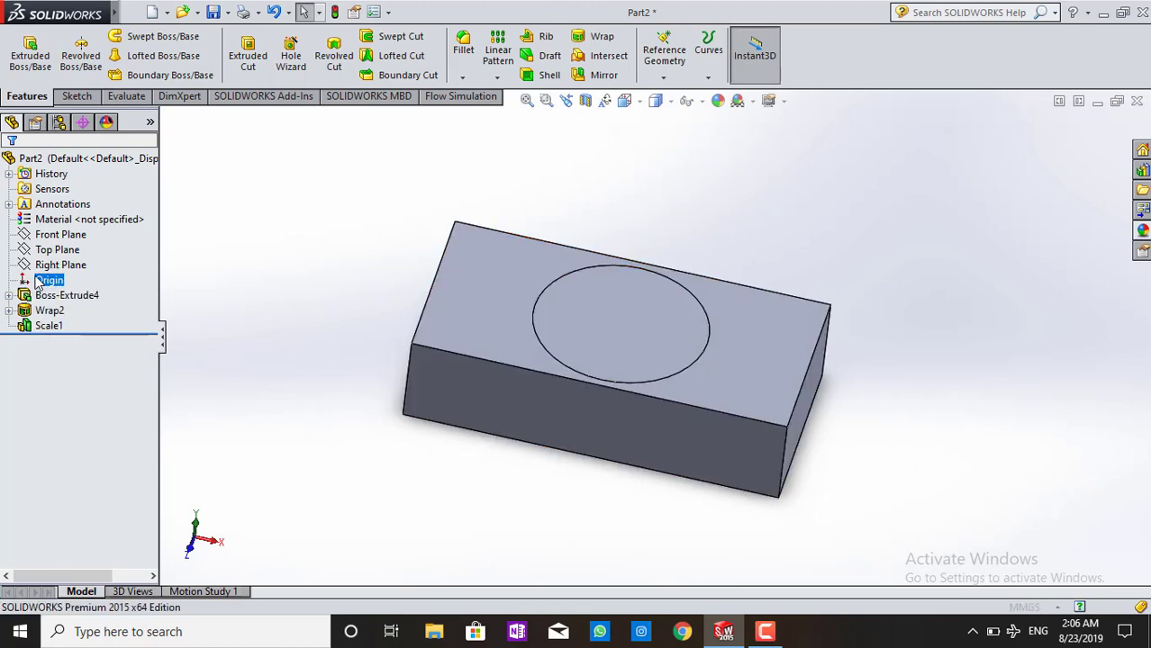
{"action": "left_click", "coordinate": [54, 232]}
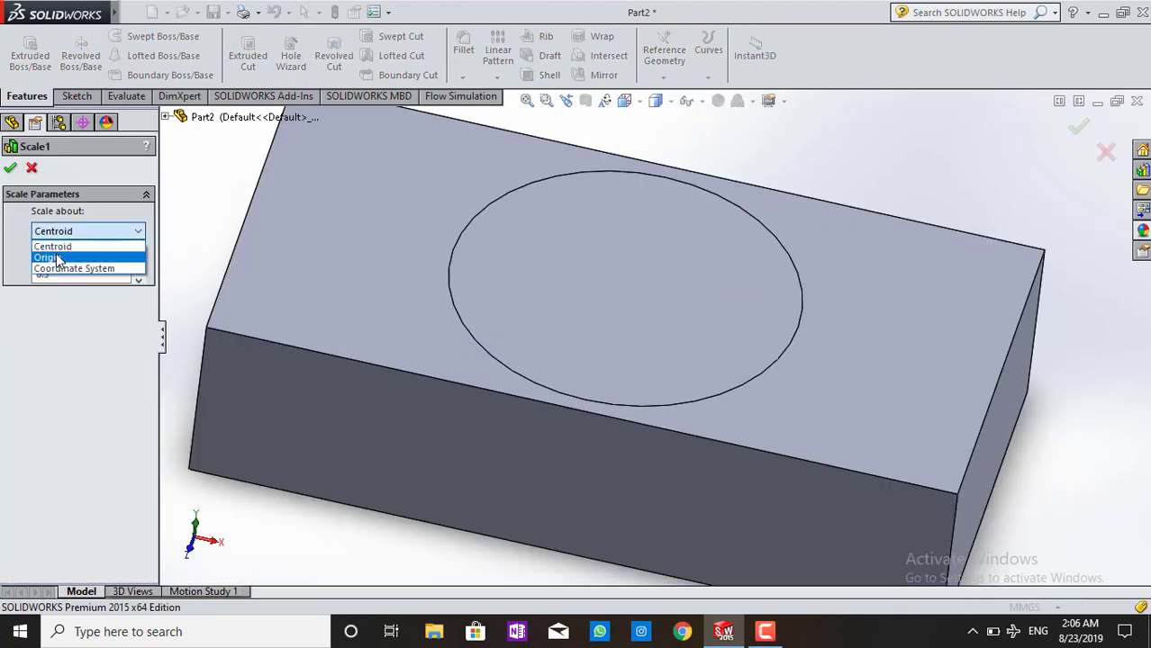
{"action": "left_click", "coordinate": [54, 259]}
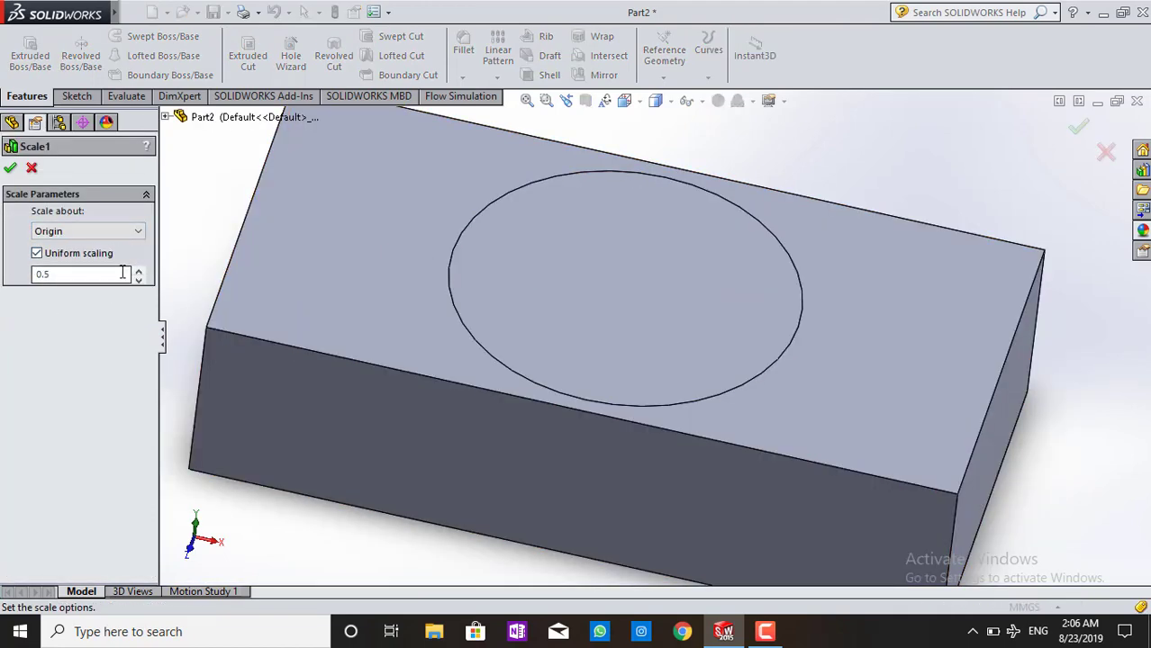
{"action": "left_click", "coordinate": [137, 271]}
{"action": "left_click", "coordinate": [137, 271]}
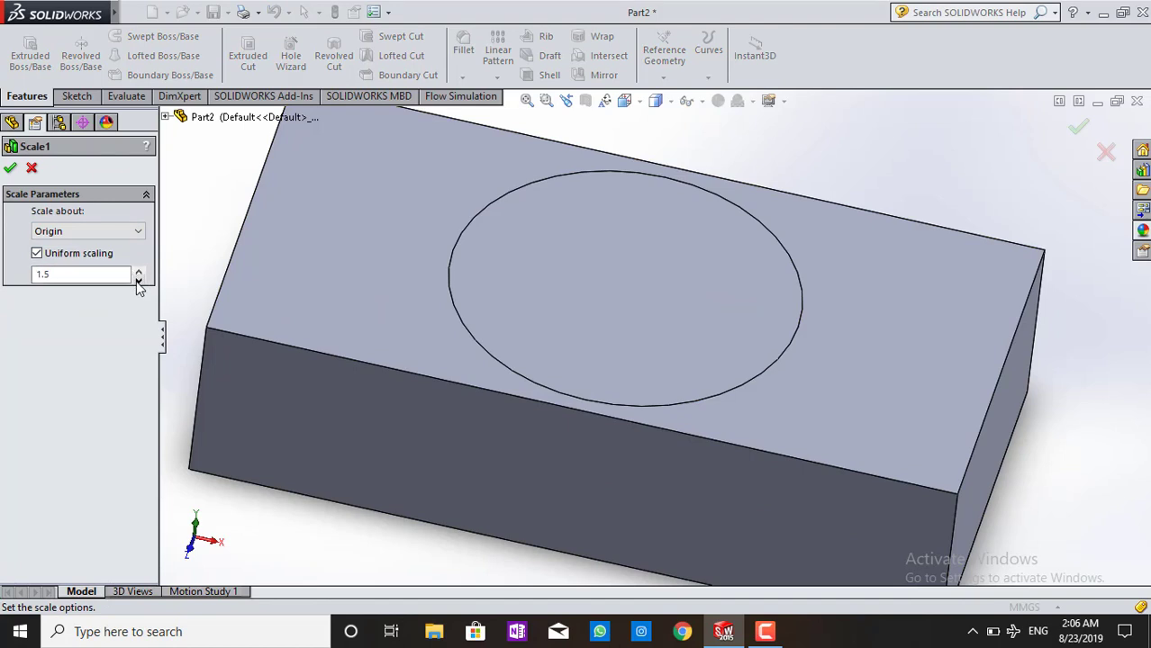
{"action": "left_click", "coordinate": [136, 281]}
{"action": "left_click", "coordinate": [10, 168]}
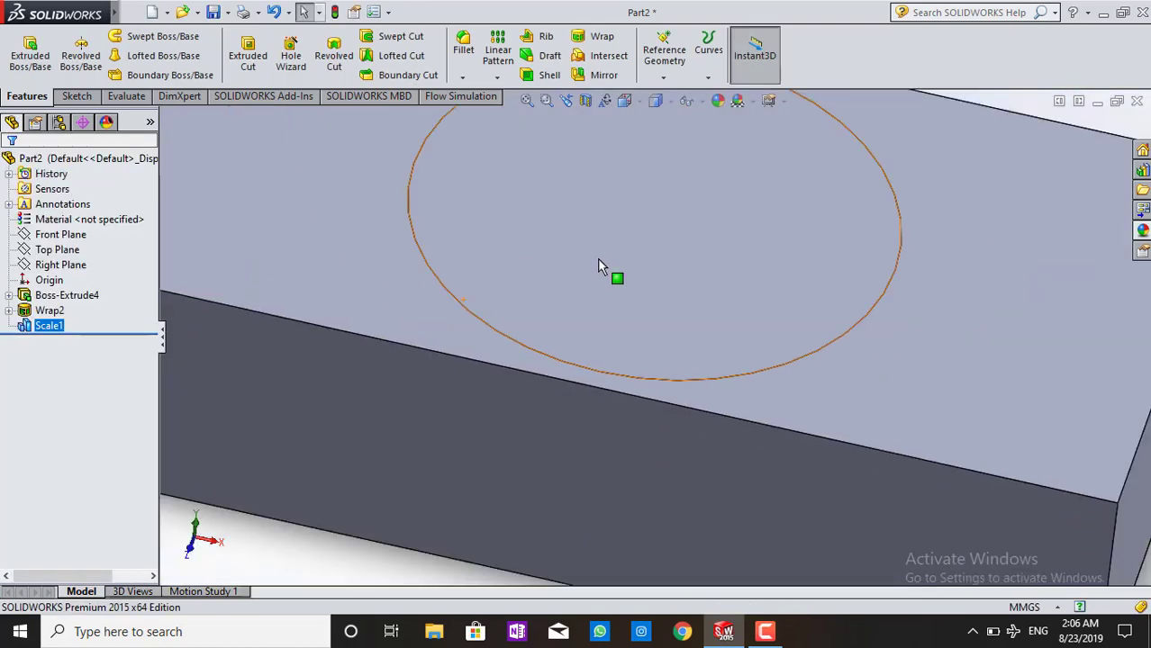
{"action": "key", "text": "f"}
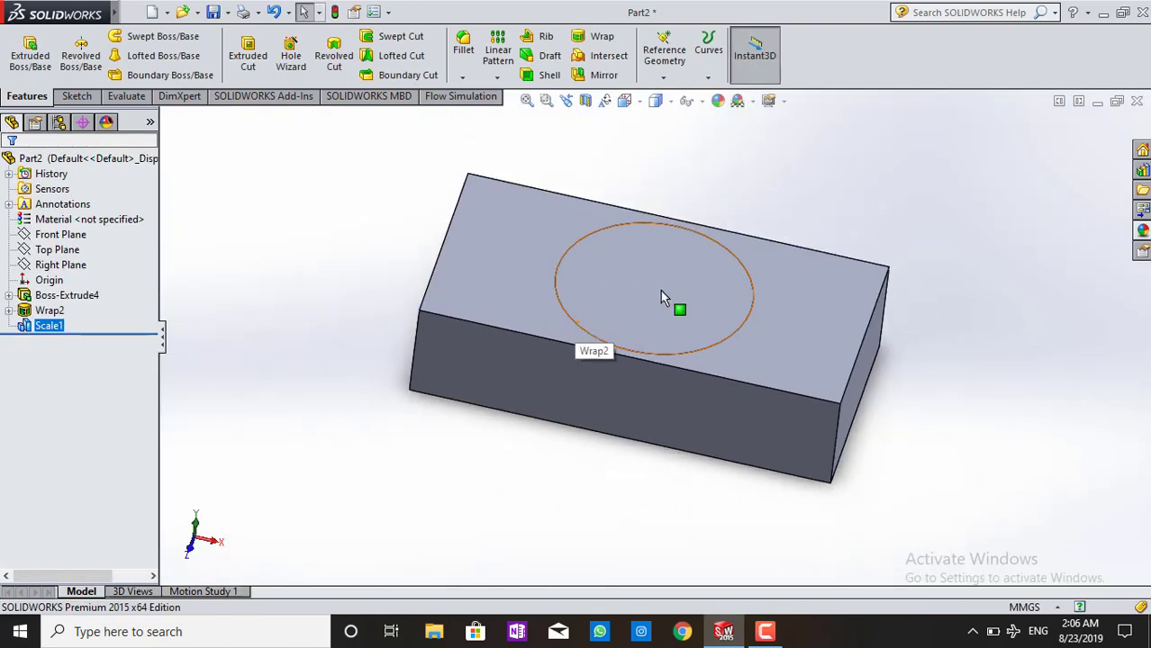
- Recheck that Scale1 scales about the origin and confirm the factor-2 scaling
{"action": "left_click", "coordinate": [50, 283]}
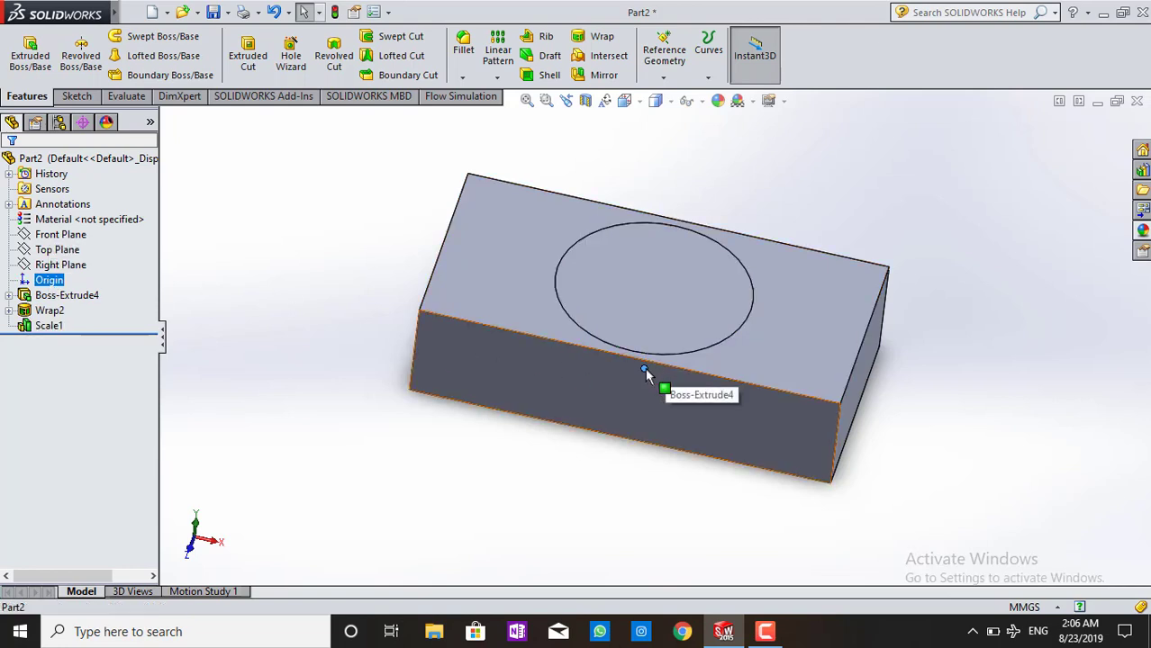
{"action": "left_click", "coordinate": [41, 286]}
{"action": "left_click", "coordinate": [27, 329]}
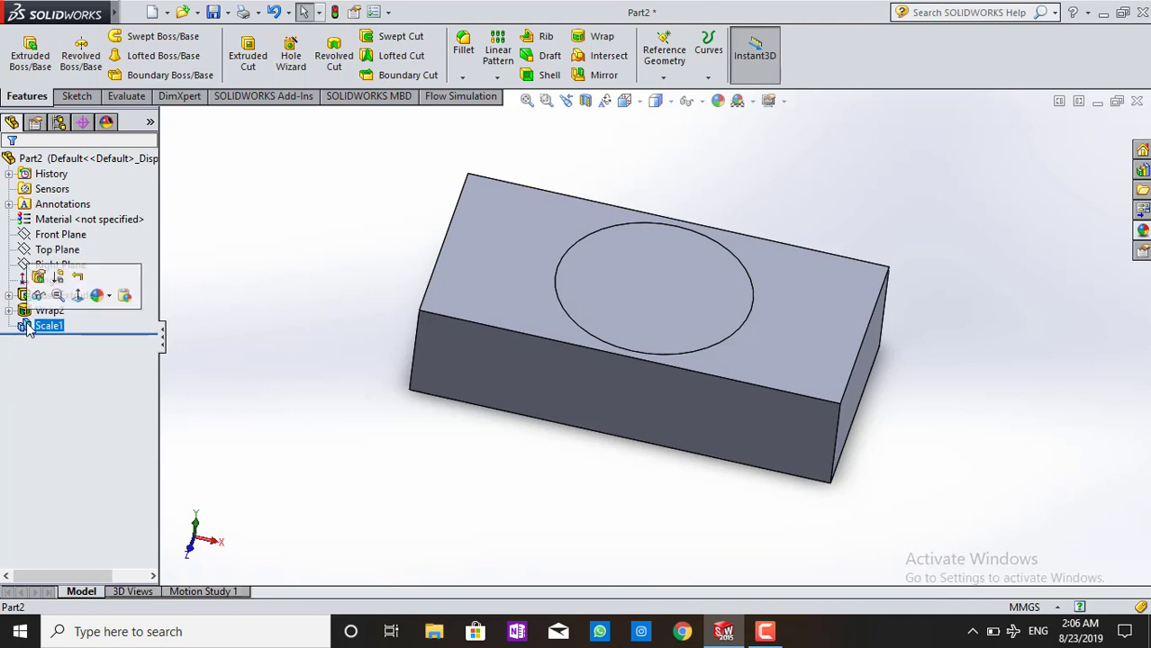
{"action": "left_click", "coordinate": [38, 295]}
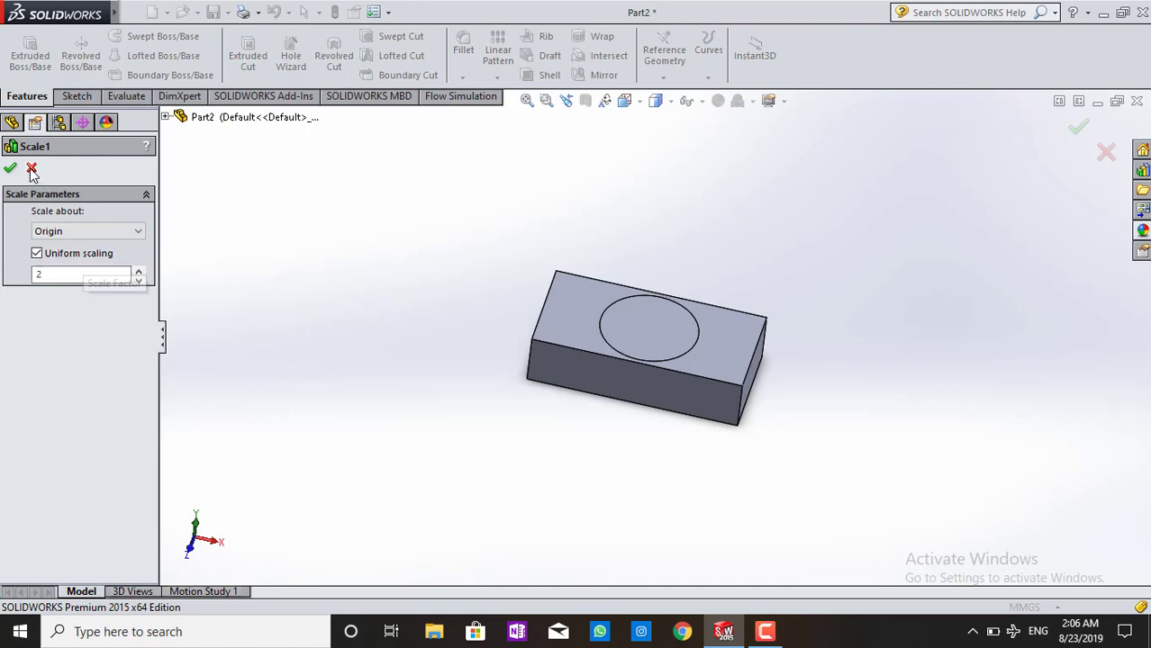
{"action": "left_click", "coordinate": [120, 236]}
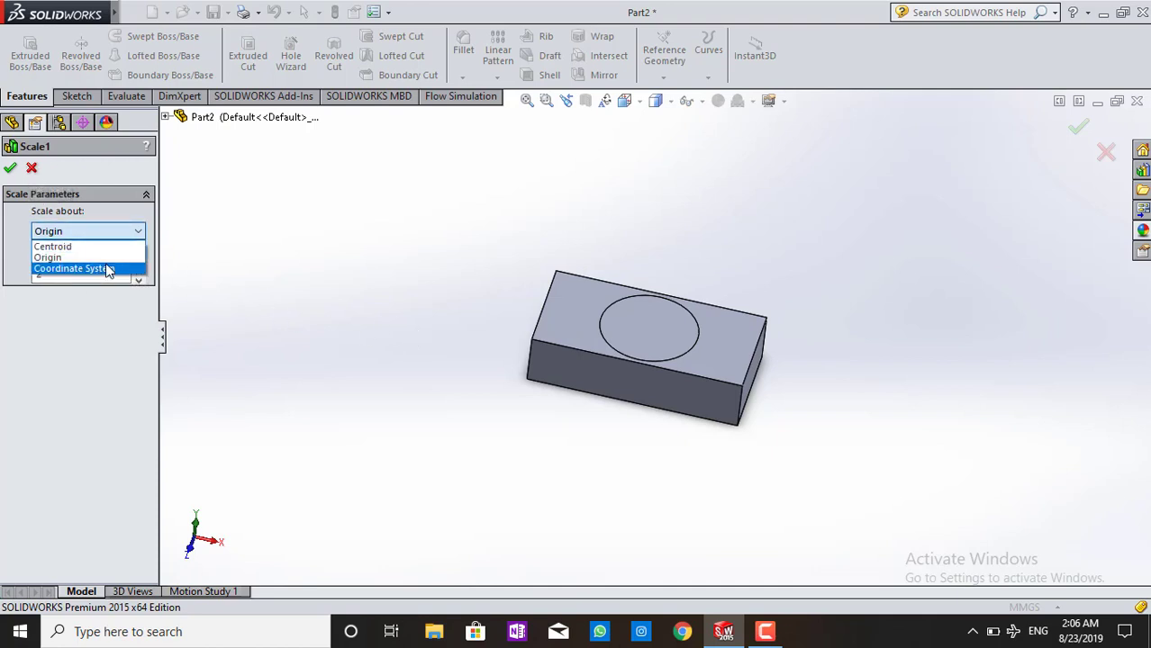
{"action": "left_click", "coordinate": [19, 176]}
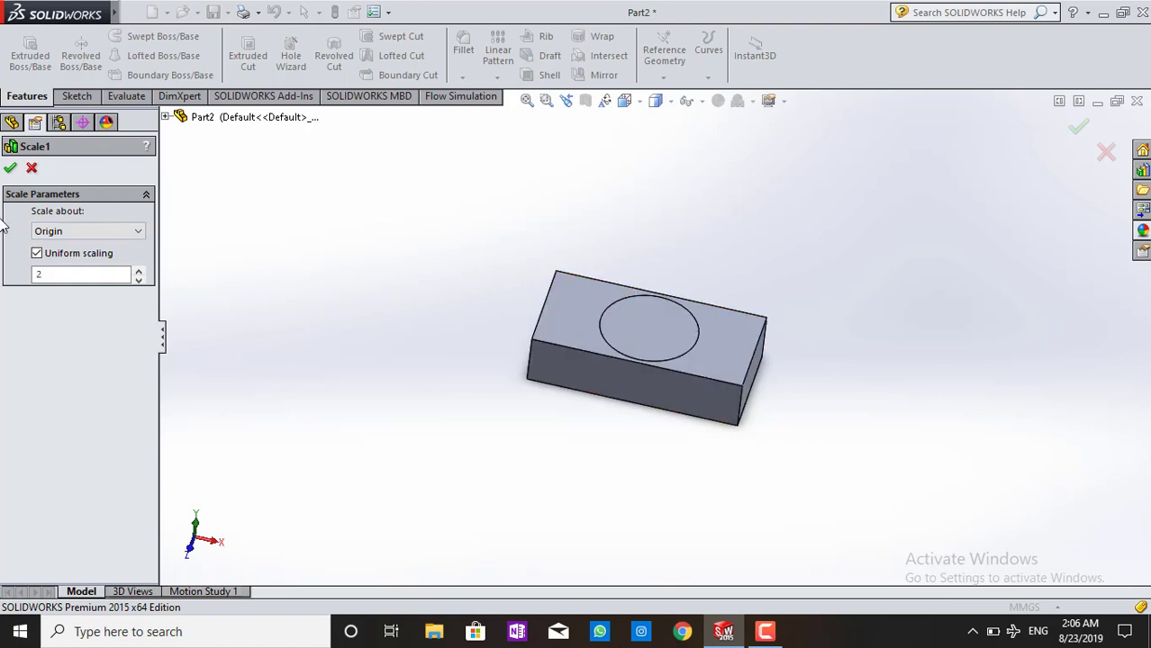
{"action": "left_click", "coordinate": [10, 168]}
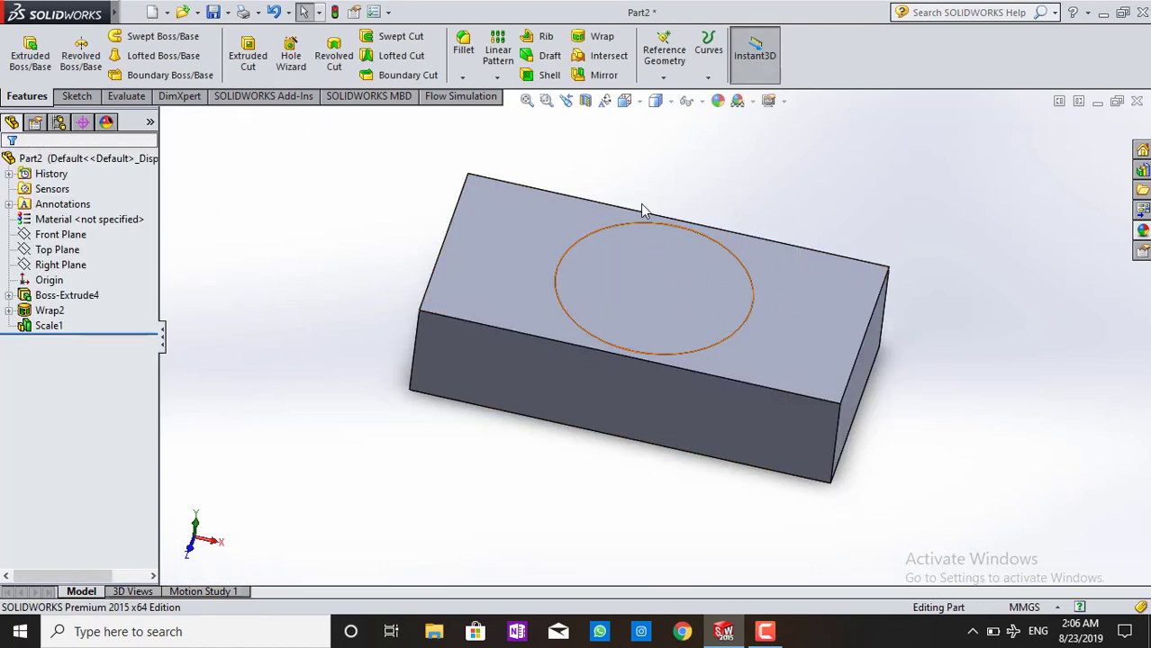
{"action": "left_click", "coordinate": [664, 77]}
- Start a coordinate system at the block corner, with edges for X and Y and X reversed
{"action": "left_click", "coordinate": [681, 124]}
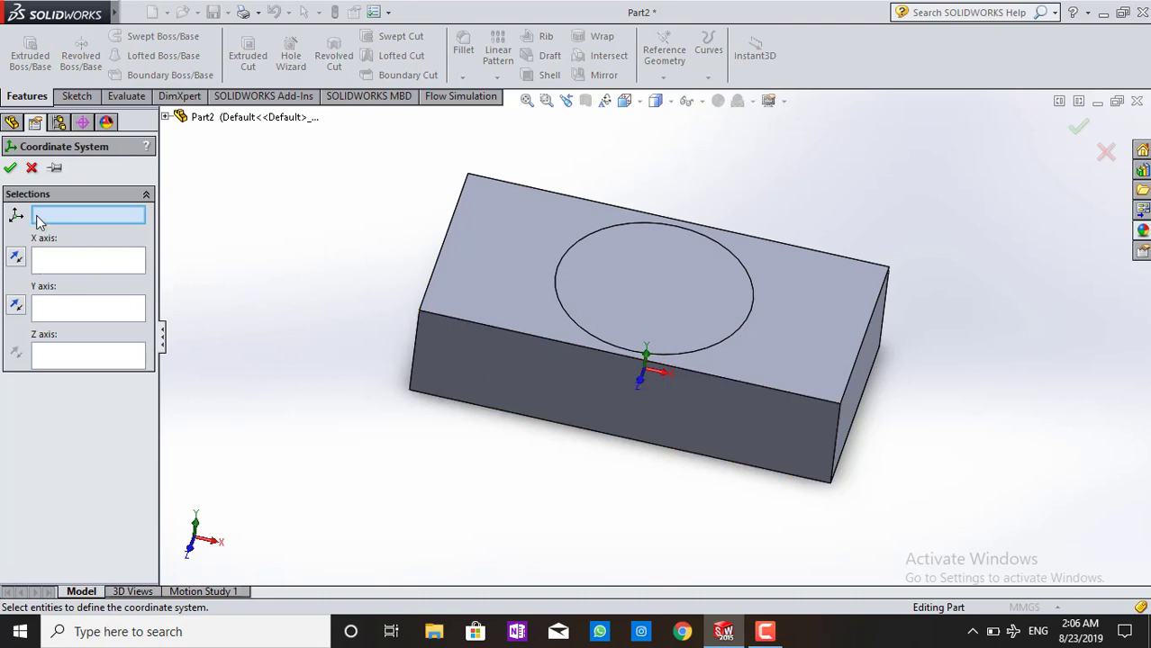
{"action": "left_click", "coordinate": [418, 311]}
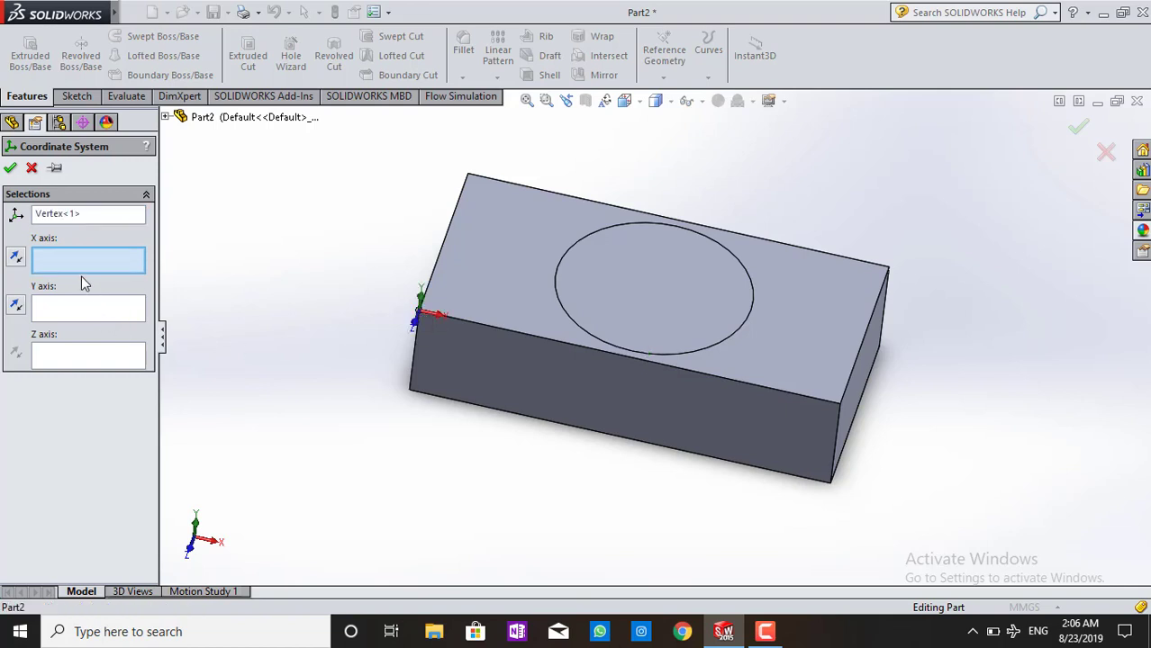
{"action": "left_click", "coordinate": [442, 271]}
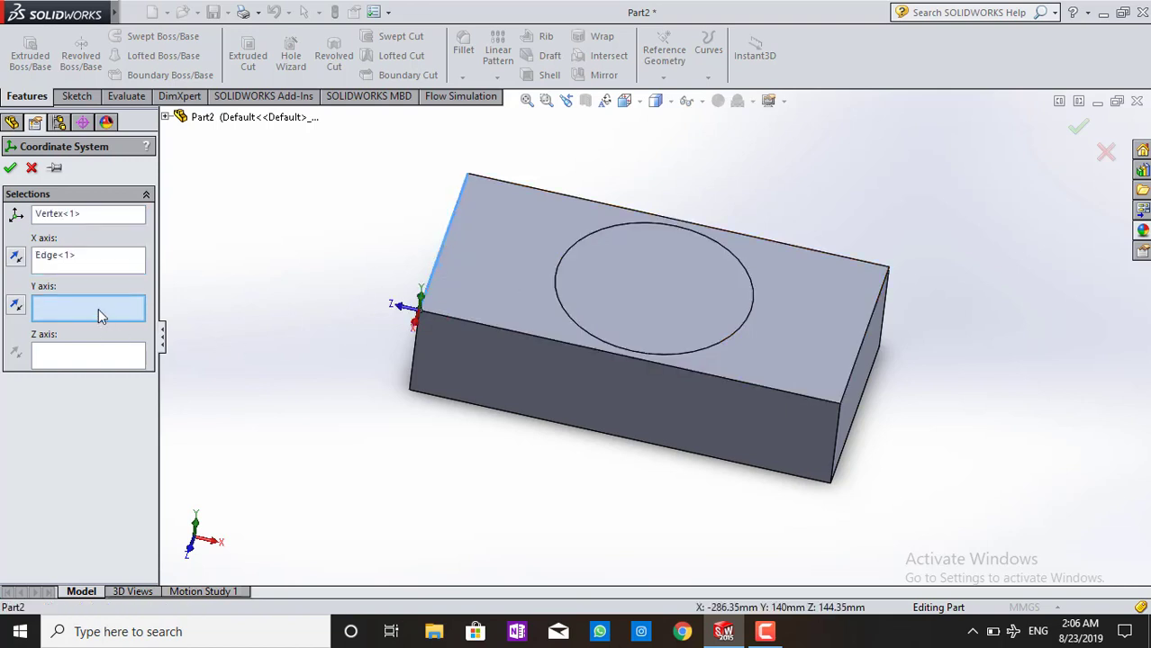
{"action": "left_click", "coordinate": [454, 318]}
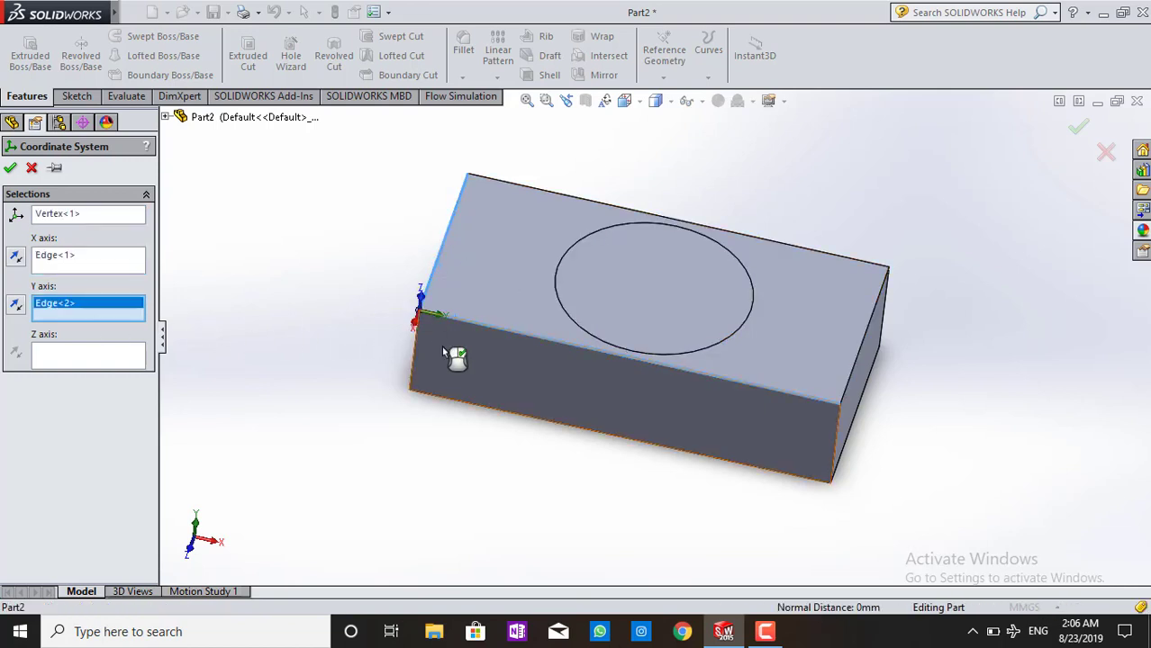
{"action": "left_click", "coordinate": [83, 262]}
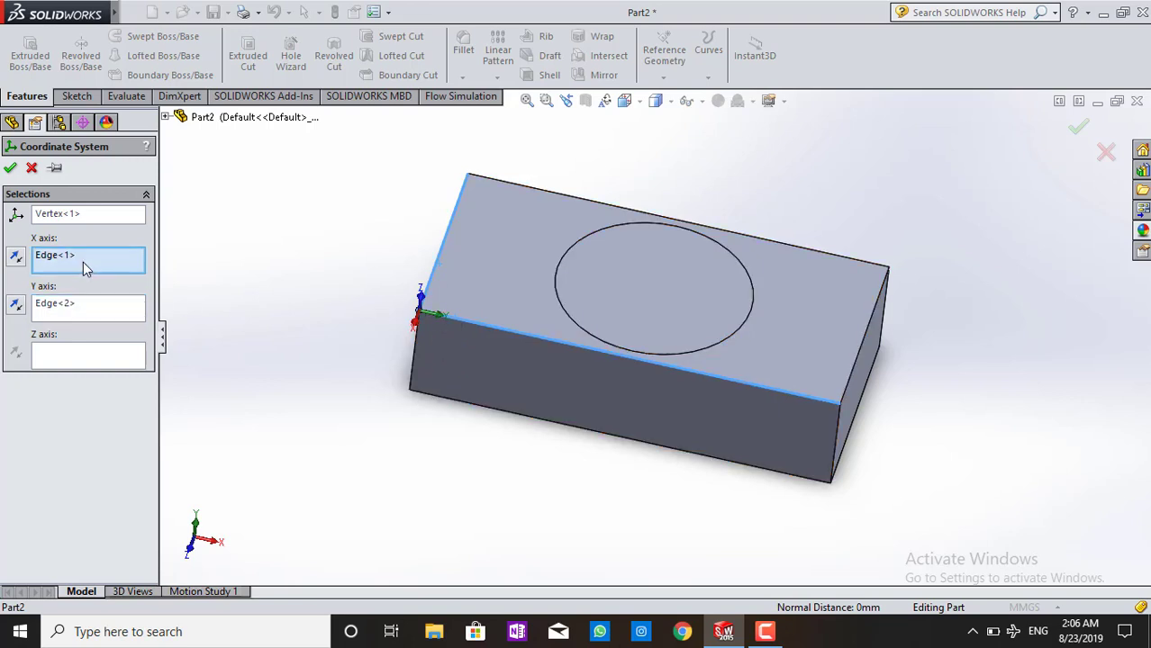
{"action": "left_click", "coordinate": [442, 271]}
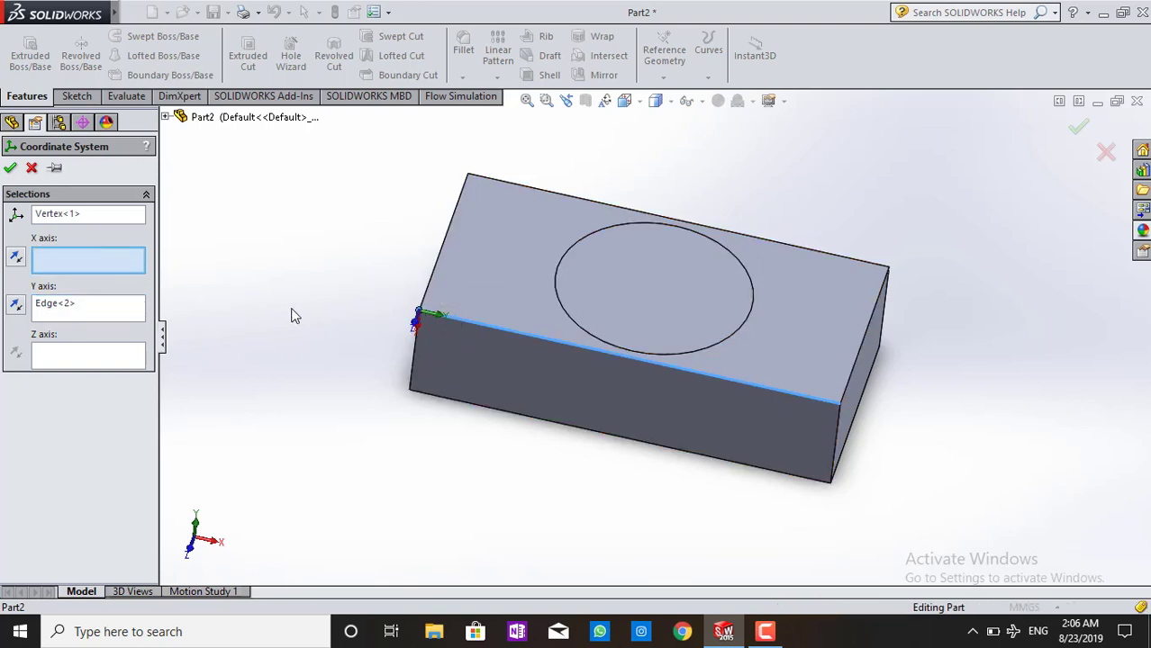
{"action": "left_click", "coordinate": [16, 259]}
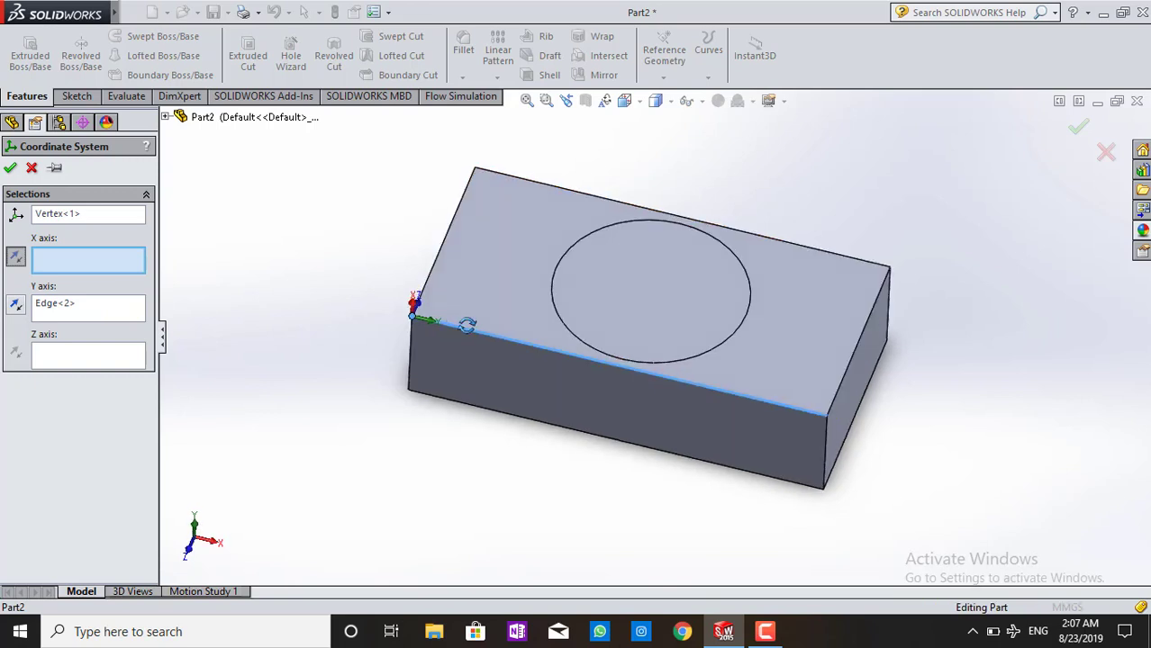
{"action": "mouse_move", "coordinate": [470, 319]}
{"action": "middle_mouse_down"}
{"action": "mouse_move", "coordinate": [470, 381]}
{"action": "mouse_move", "coordinate": [433, 409]}
{"action": "mouse_move", "coordinate": [367, 427]}
{"action": "middle_mouse_up"}
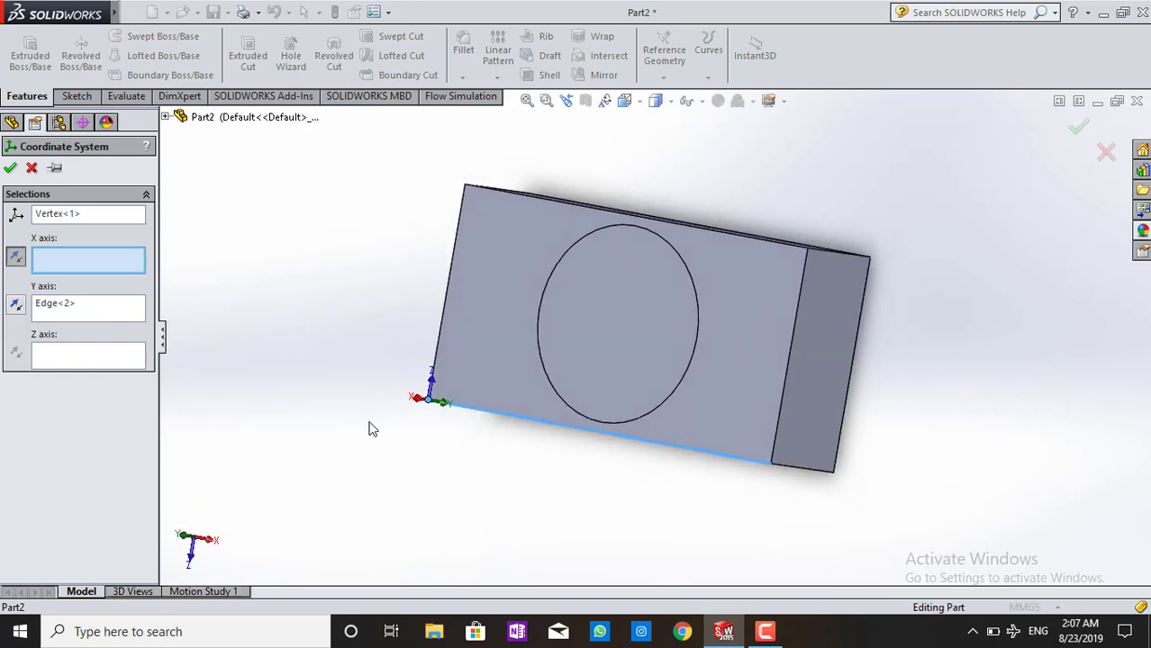
{"action": "middle_click_drag", "start_coordinate": [403, 385], "coordinate": [409, 377]}
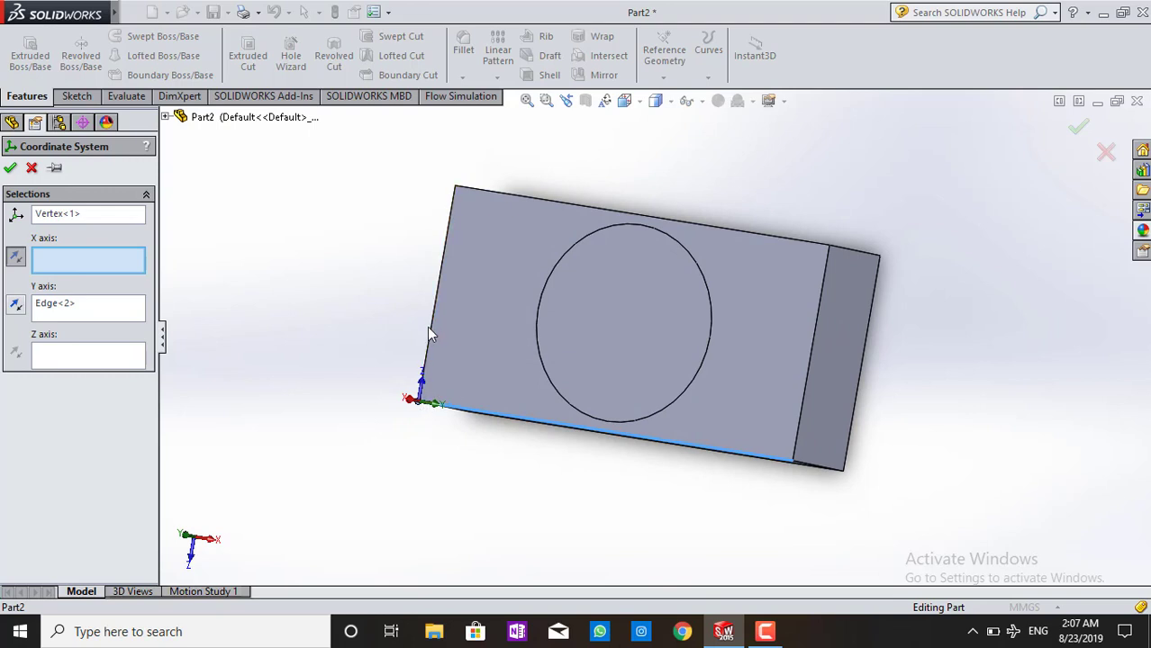
{"action": "middle_click_drag", "start_coordinate": [359, 364], "coordinate": [474, 341]}
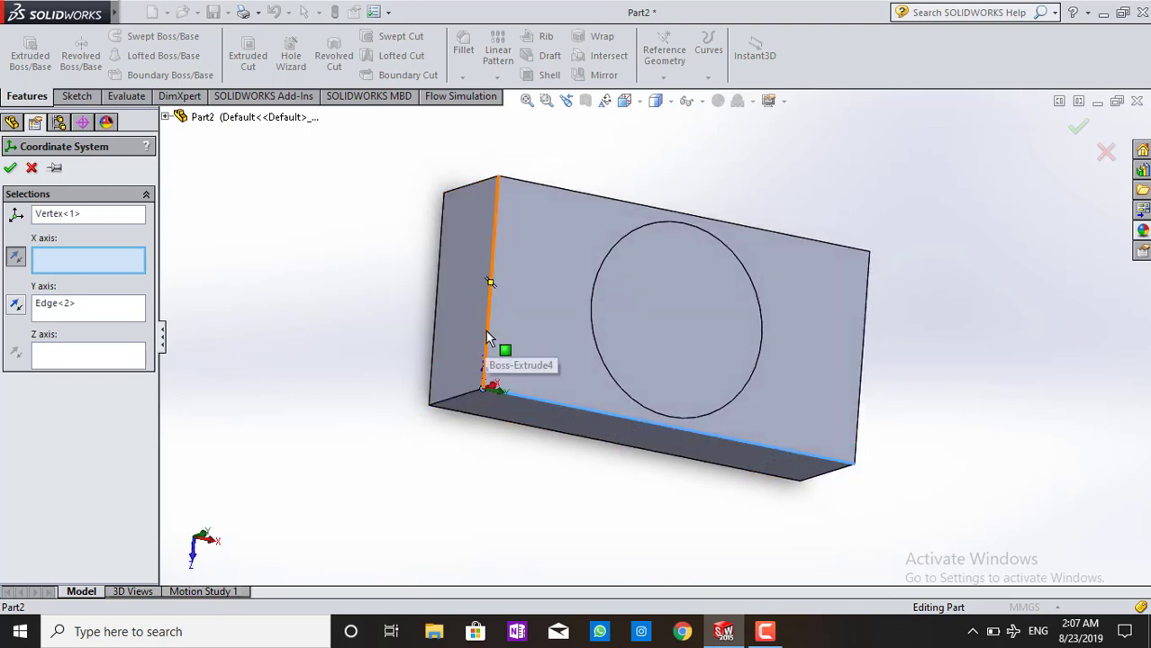
- Align the X axis with the left vertical edge and confirm Coordinate System1
{"action": "left_click", "coordinate": [488, 340]}
{"action": "left_click", "coordinate": [510, 422]}
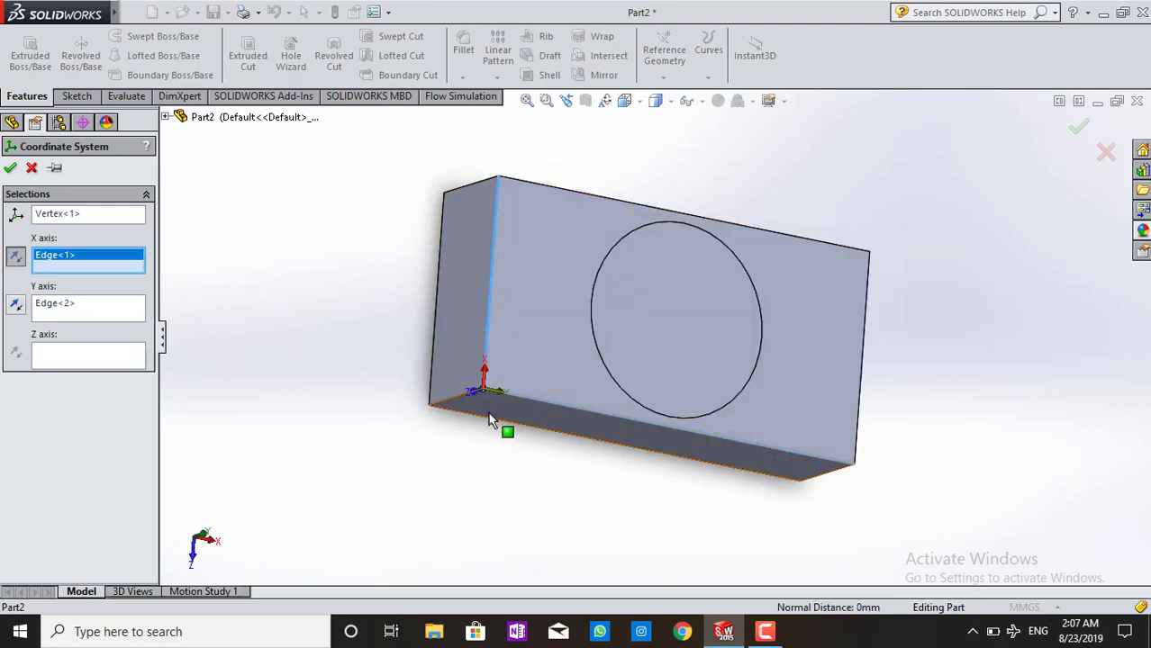
{"action": "scroll", "coordinate": [482, 412], "scroll_direction": "up", "scroll_amount": 3}
{"action": "scroll", "coordinate": [731, 236], "scroll_direction": "down", "scroll_amount": 3}
{"action": "scroll", "coordinate": [537, 365], "scroll_direction": "down", "scroll_amount": 2}
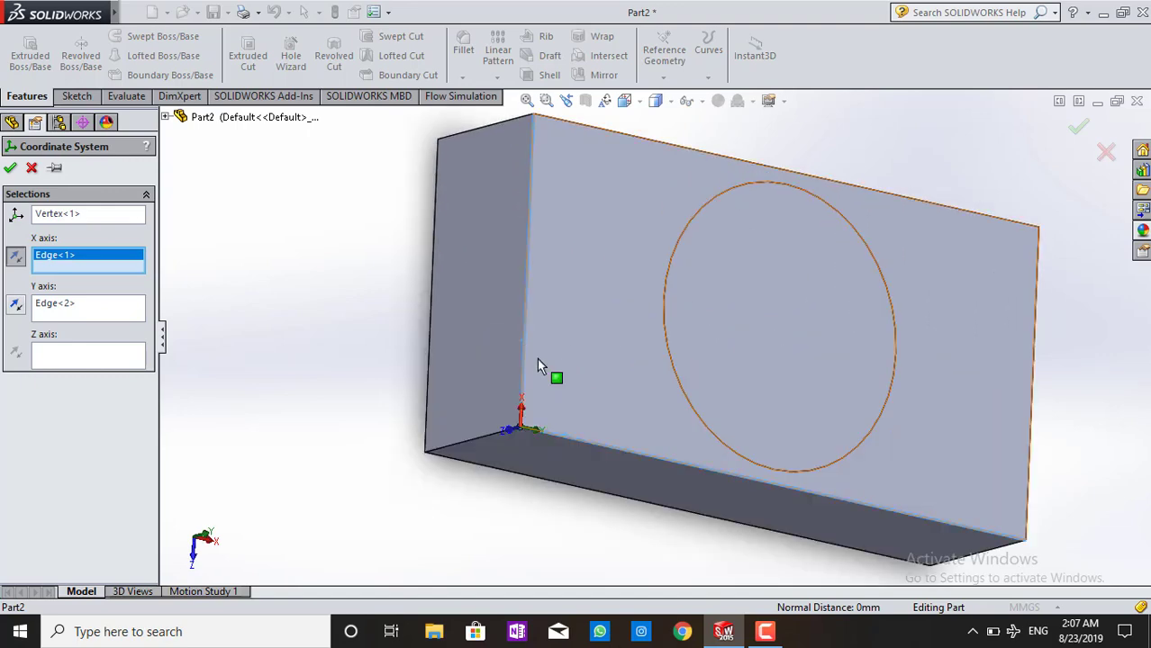
{"action": "scroll", "coordinate": [550, 405], "scroll_direction": "down", "scroll_amount": 2}
{"action": "scroll", "coordinate": [581, 495], "scroll_direction": "down", "scroll_amount": 1}
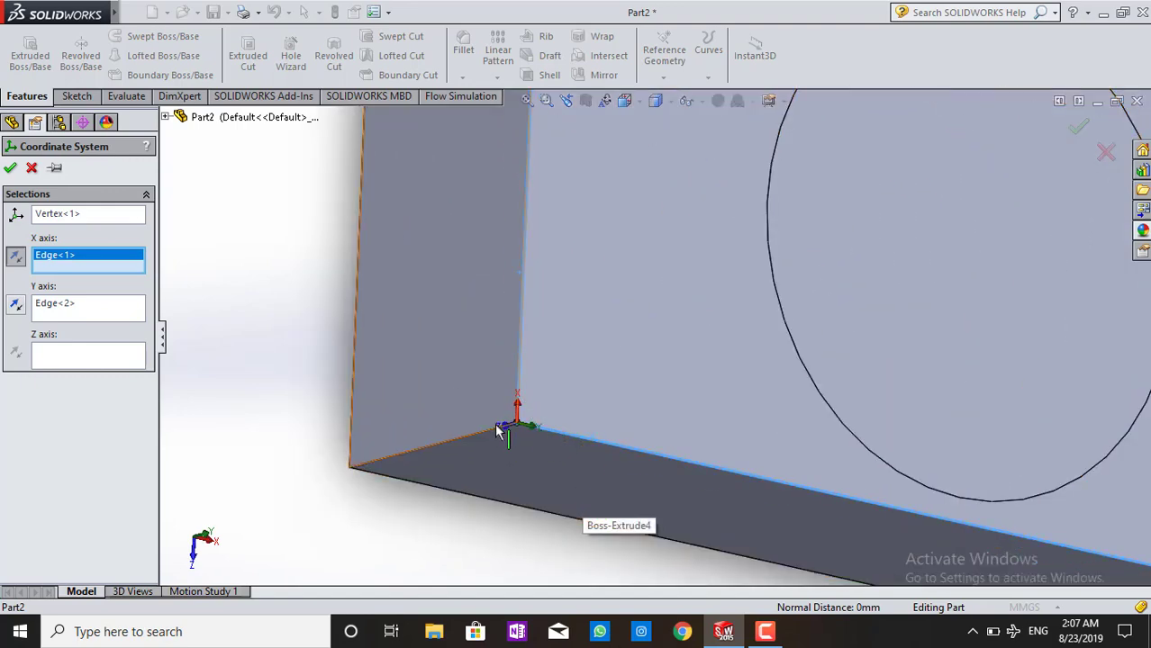
{"action": "scroll", "coordinate": [842, 378], "scroll_direction": "up", "scroll_amount": 3}
{"action": "scroll", "coordinate": [900, 324], "scroll_direction": "up", "scroll_amount": 2}
{"action": "scroll", "coordinate": [930, 289], "scroll_direction": "up", "scroll_amount": 1}
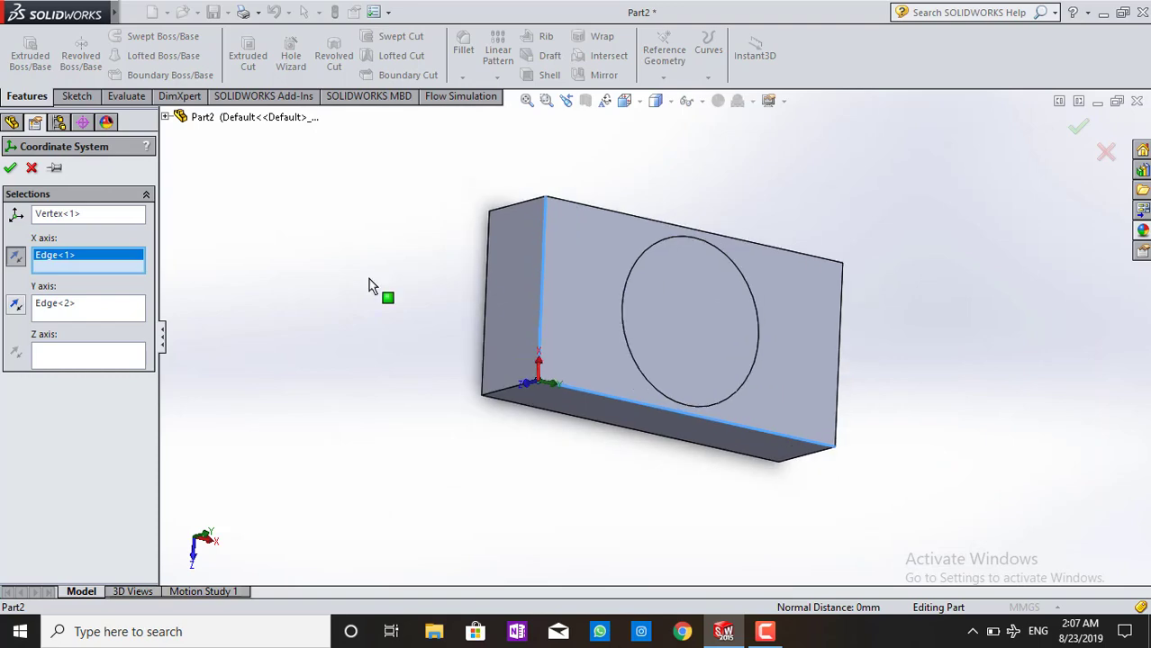
{"action": "left_click", "coordinate": [11, 170]}
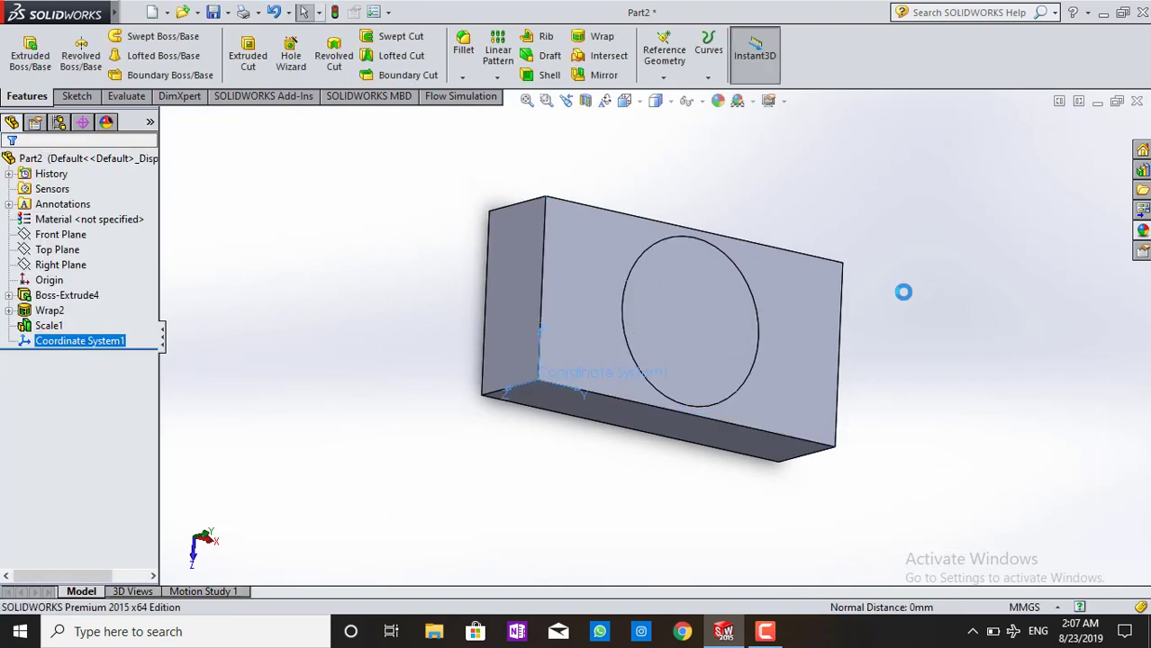
{"action": "middle_click_drag", "start_coordinate": [904, 290], "coordinate": [854, 231]}
{"action": "scroll", "coordinate": [634, 380], "scroll_direction": "up", "scroll_amount": 3}
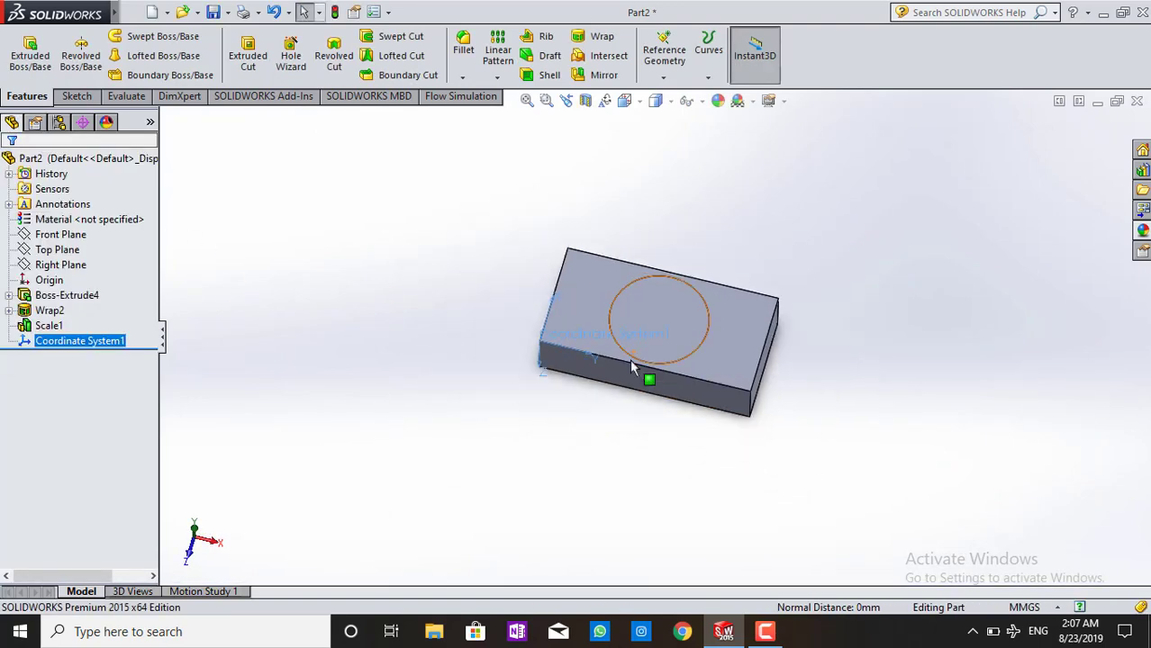
{"action": "scroll", "coordinate": [613, 361], "scroll_direction": "down", "scroll_amount": 2}
{"action": "scroll", "coordinate": [560, 270], "scroll_direction": "down", "scroll_amount": 3}
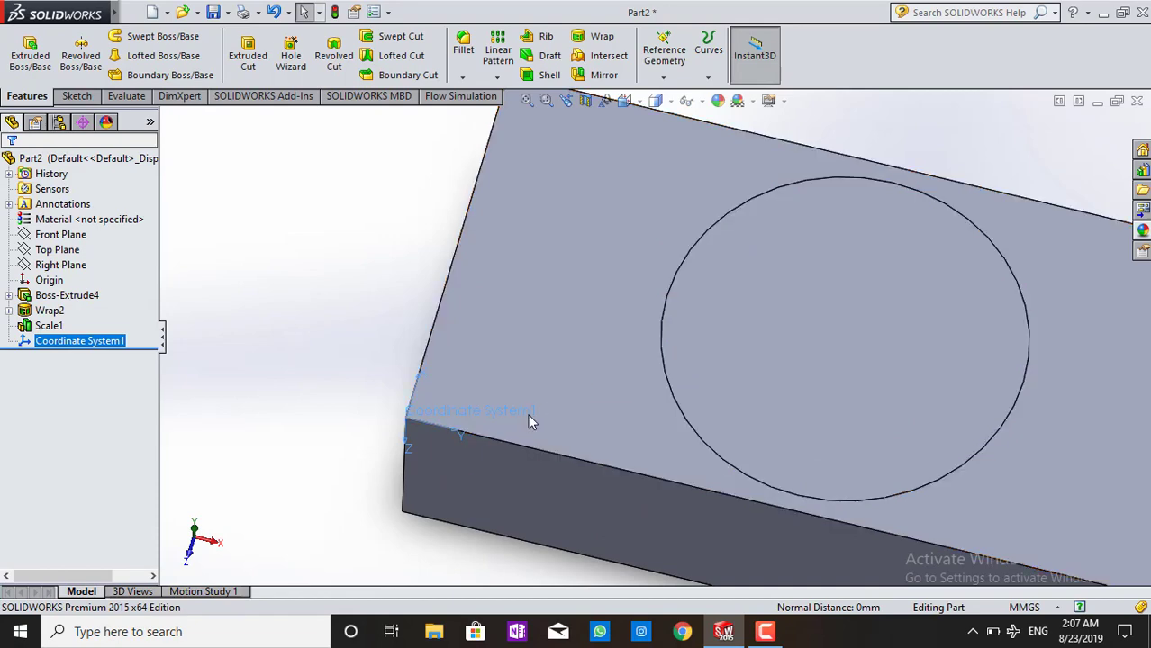
{"action": "scroll", "coordinate": [576, 416], "scroll_direction": "up", "scroll_amount": 2}
{"action": "scroll", "coordinate": [606, 414], "scroll_direction": "up", "scroll_amount": 1}
{"action": "mouse_move", "coordinate": [606, 416]}
{"action": "middle_mouse_down"}
{"action": "mouse_move", "coordinate": [828, 322]}
{"action": "mouse_move", "coordinate": [786, 311]}
{"action": "mouse_move", "coordinate": [725, 359]}
{"action": "middle_mouse_up"}
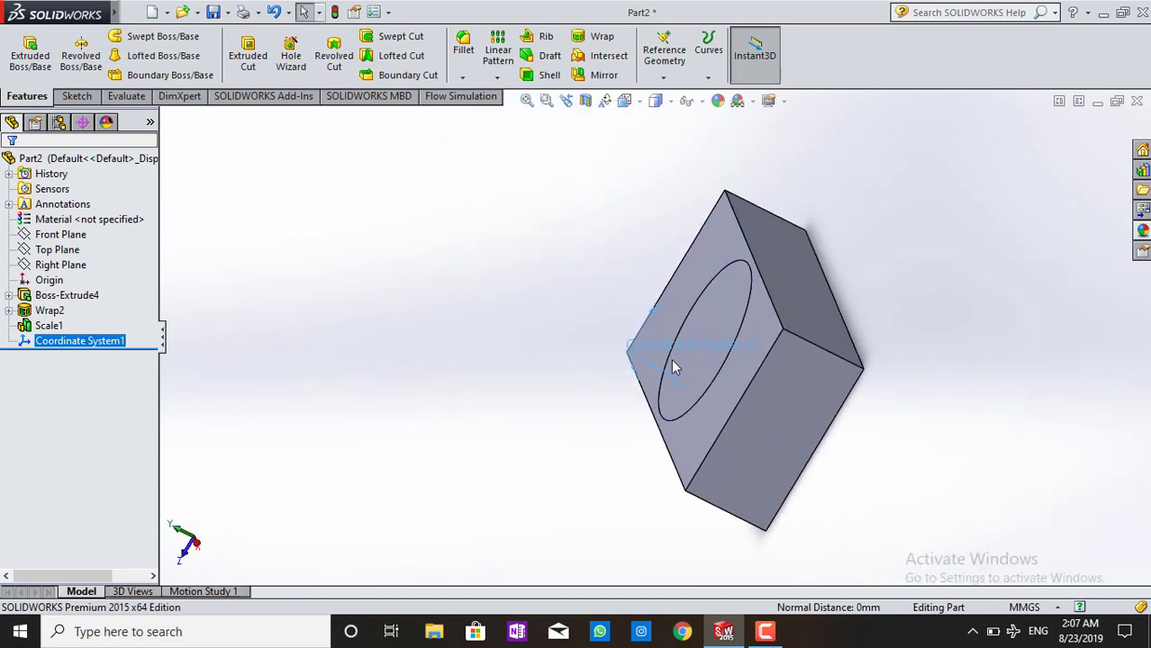
{"action": "mouse_move", "coordinate": [719, 452]}
{"action": "middle_mouse_down"}
{"action": "mouse_move", "coordinate": [707, 436]}
{"action": "mouse_move", "coordinate": [801, 396]}
{"action": "middle_mouse_up"}
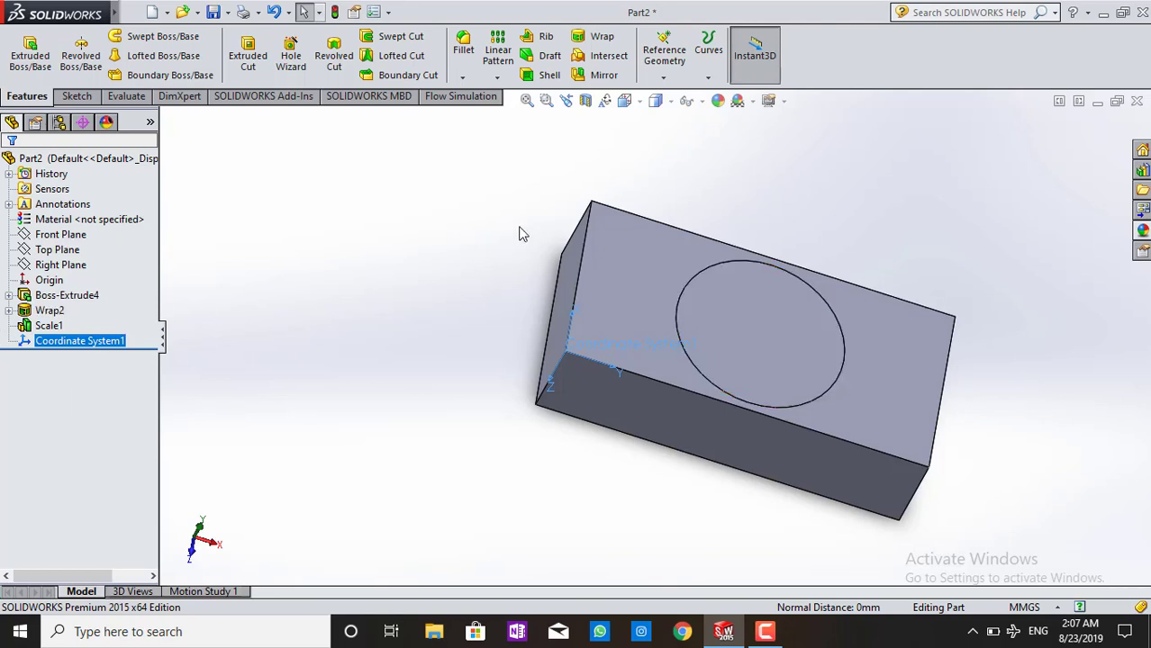
- Change Scale1's reference to Coordinate System and close its settings
{"action": "left_click", "coordinate": [40, 328]}
{"action": "left_click", "coordinate": [41, 296]}
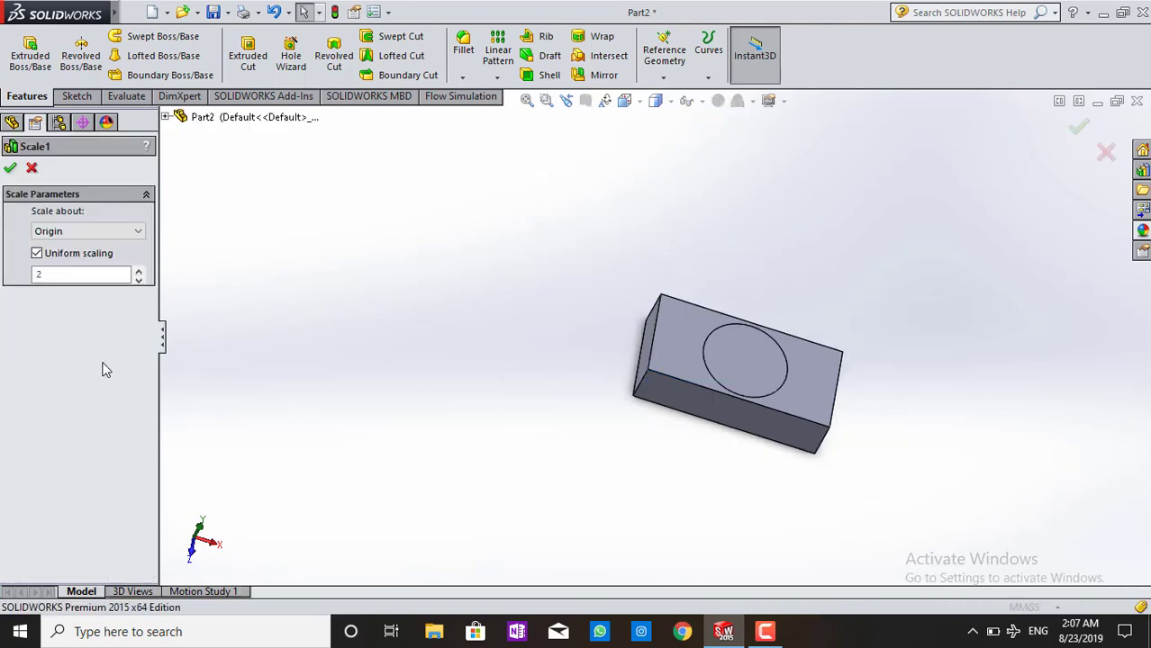
{"action": "left_click", "coordinate": [81, 232]}
{"action": "left_click", "coordinate": [94, 268]}
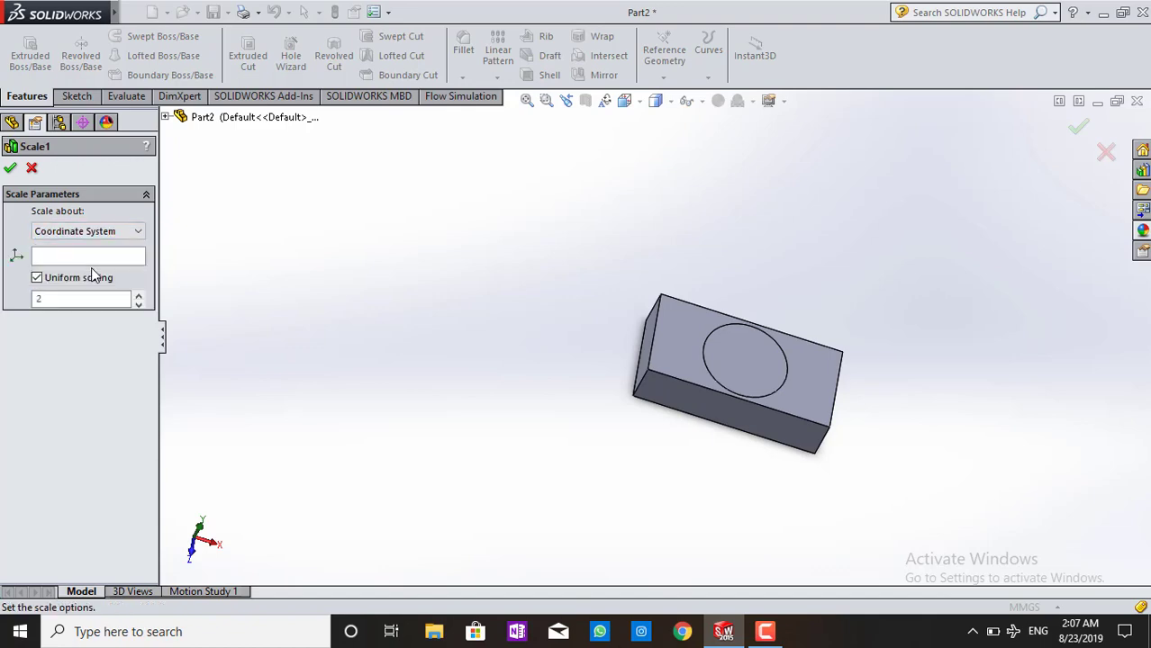
{"action": "scroll", "coordinate": [761, 321], "scroll_direction": "down", "scroll_amount": 2}
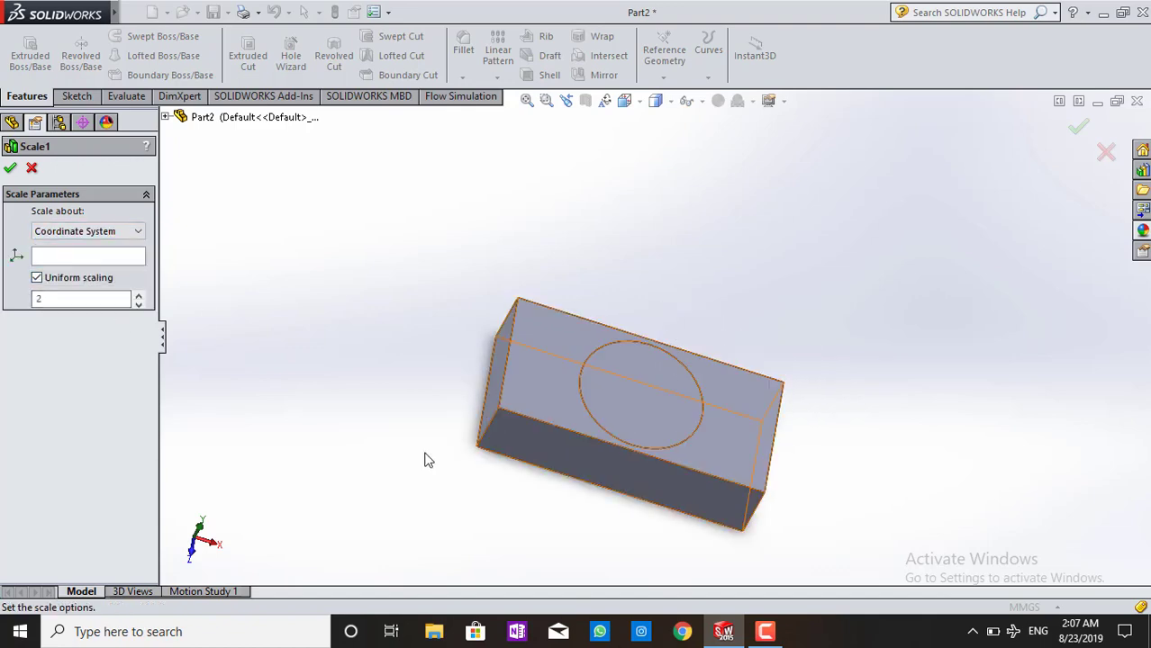
{"action": "scroll", "coordinate": [541, 460], "scroll_direction": "down", "scroll_amount": 2}
{"action": "scroll", "coordinate": [796, 322], "scroll_direction": "down", "scroll_amount": 3}
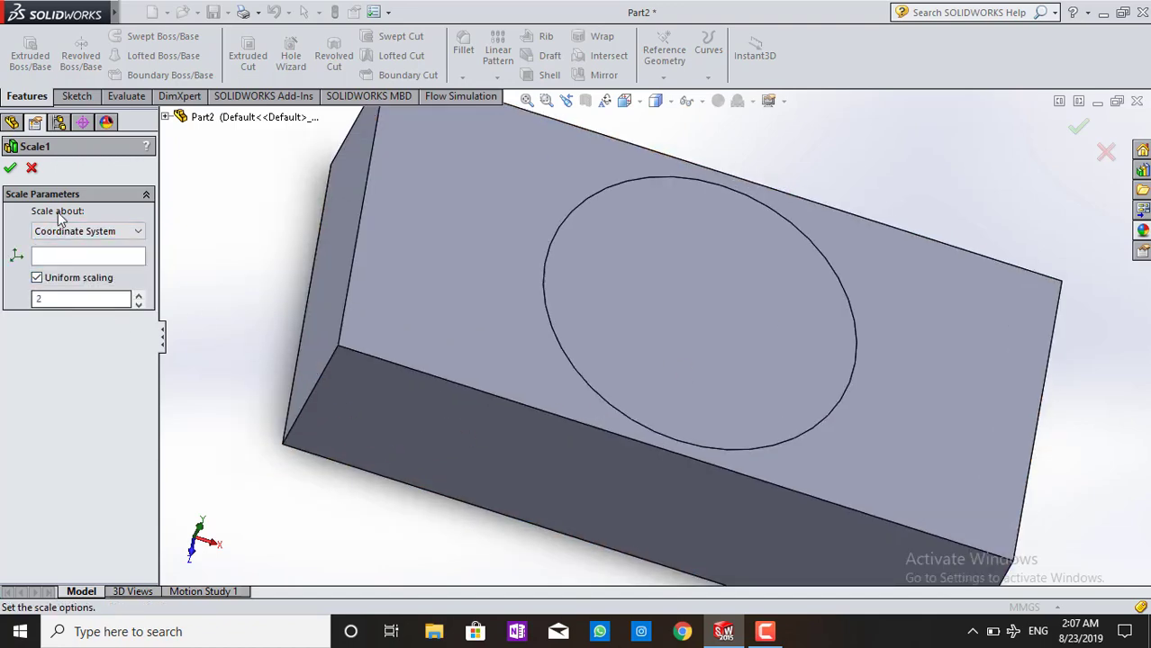
{"action": "left_click", "coordinate": [10, 168]}
{"action": "scroll", "coordinate": [385, 327], "scroll_direction": "up", "scroll_amount": 3}
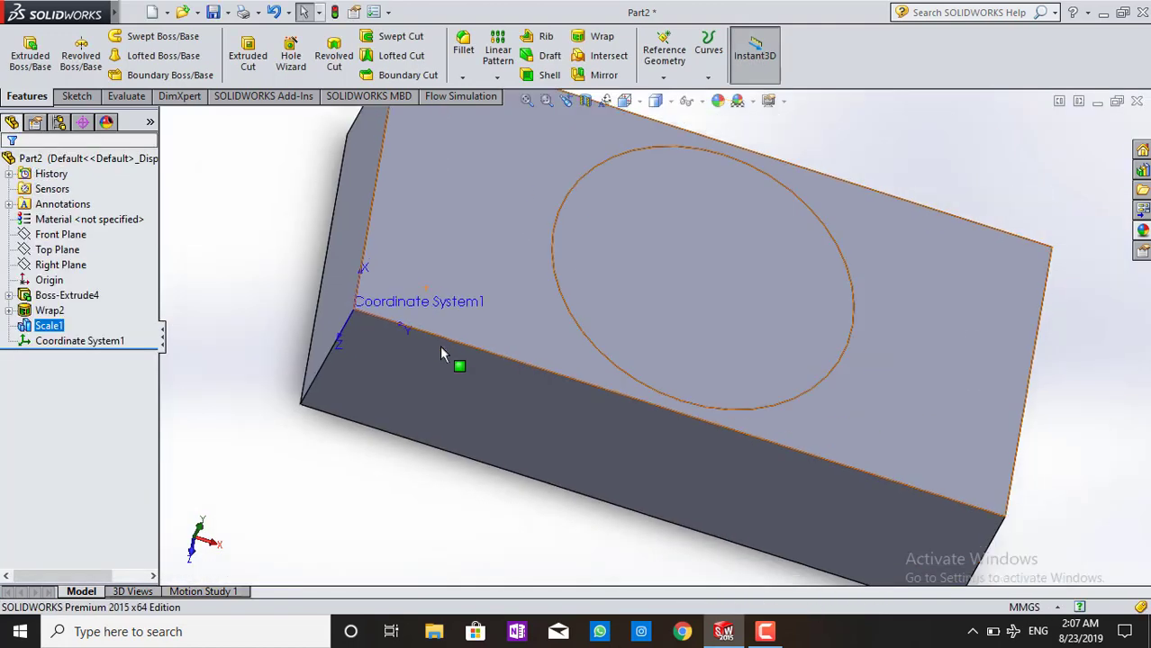
{"action": "scroll", "coordinate": [460, 304], "scroll_direction": "up", "scroll_amount": 2}
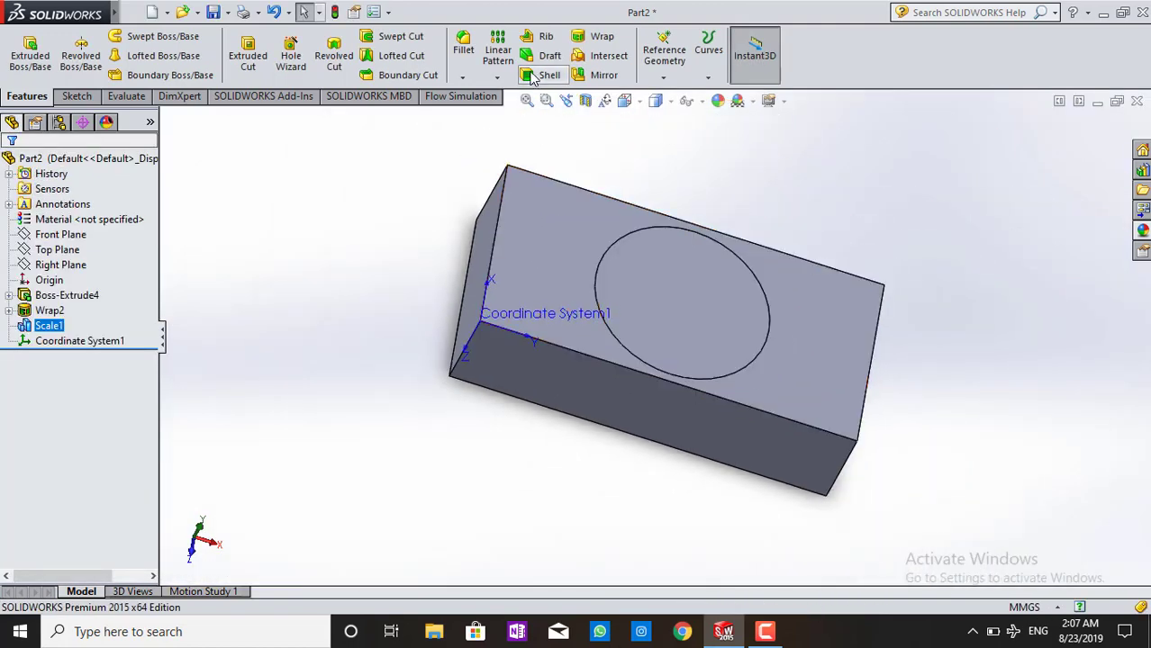
{"action": "mouse_move", "coordinate": [56, 14]}
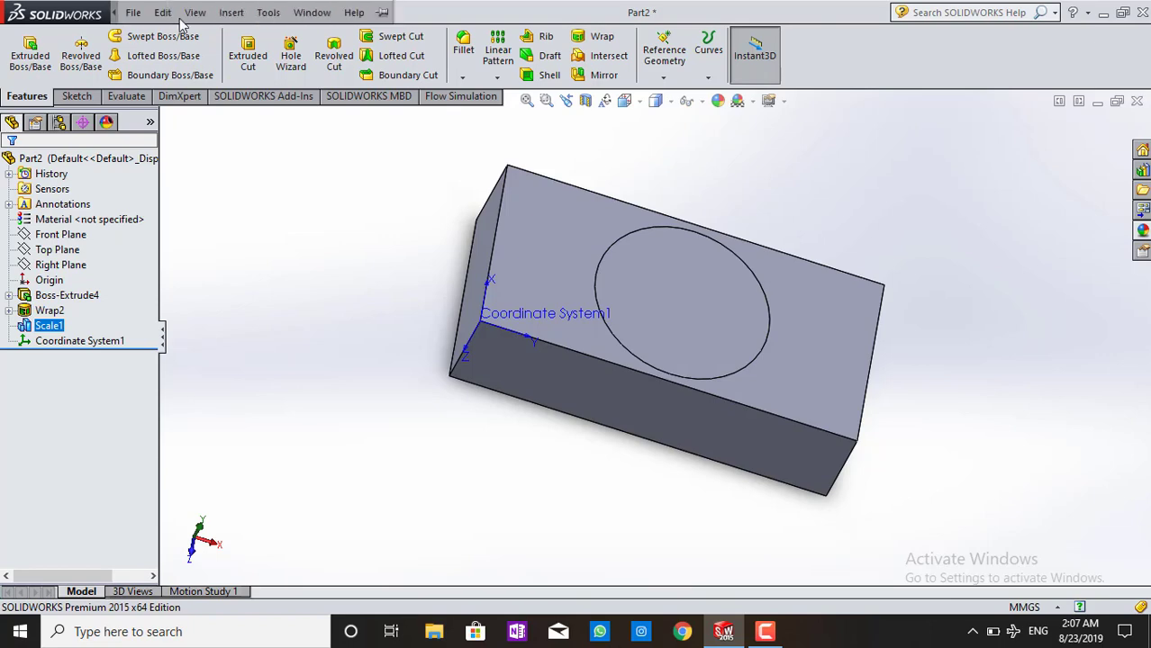
- Try a new scale about Coordinate System1, then dismiss it
{"action": "left_click", "coordinate": [231, 13]}
{"action": "mouse_move", "coordinate": [261, 70]}
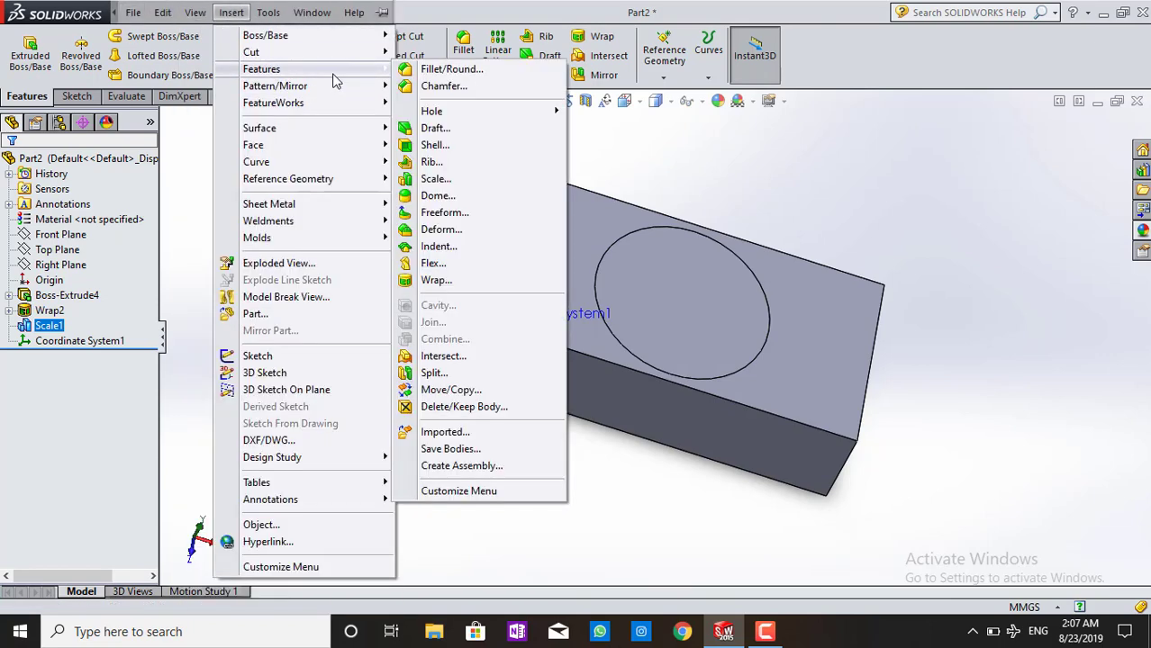
{"action": "left_click", "coordinate": [436, 178]}
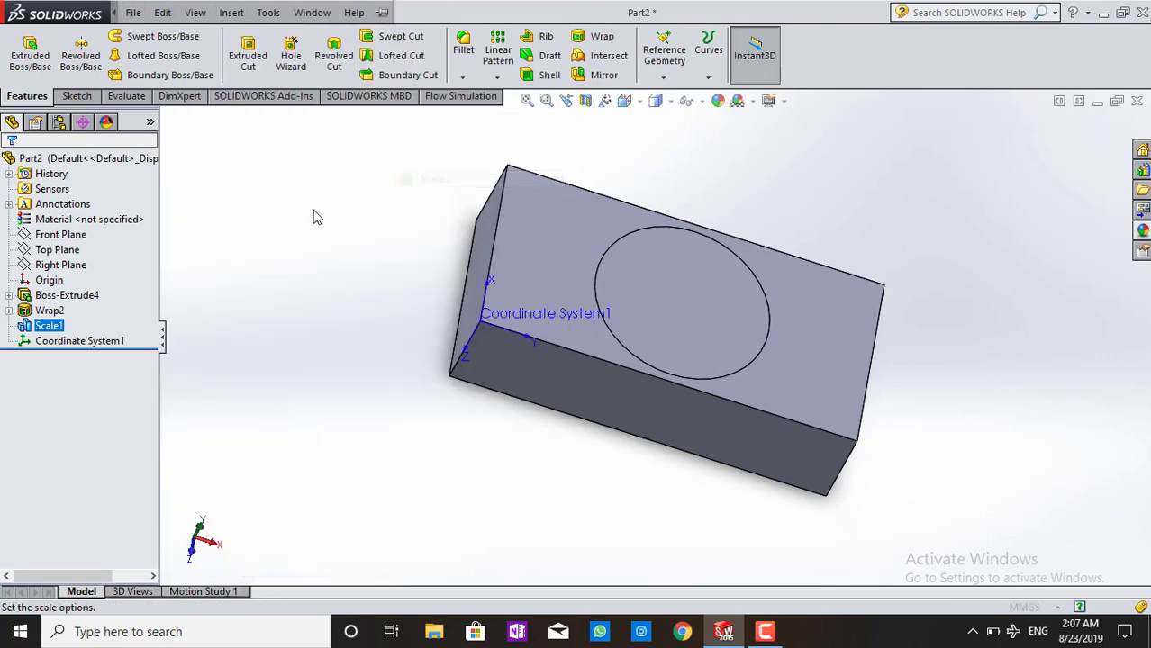
{"action": "left_click", "coordinate": [102, 233]}
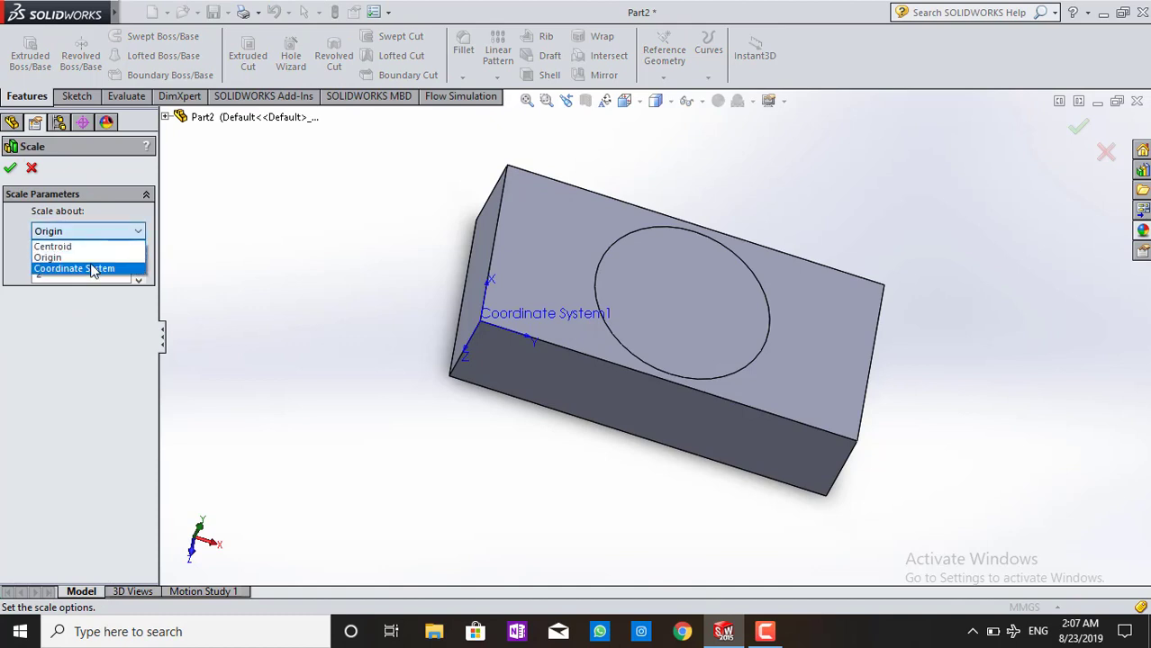
{"action": "left_click", "coordinate": [92, 267]}
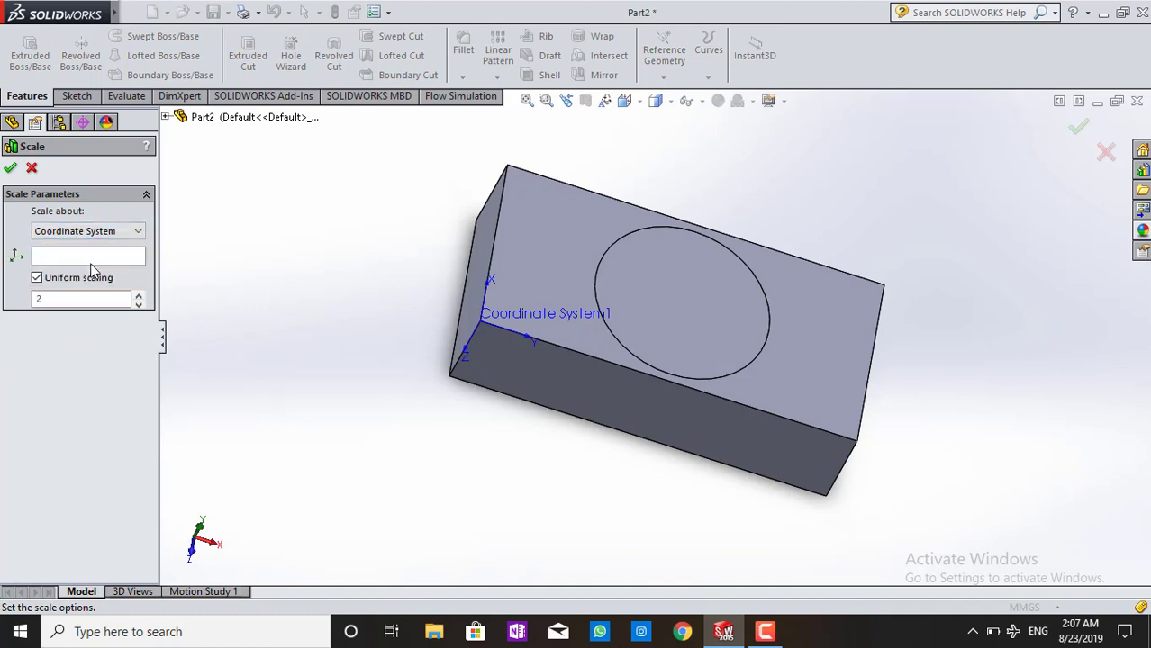
{"action": "left_click", "coordinate": [504, 322]}
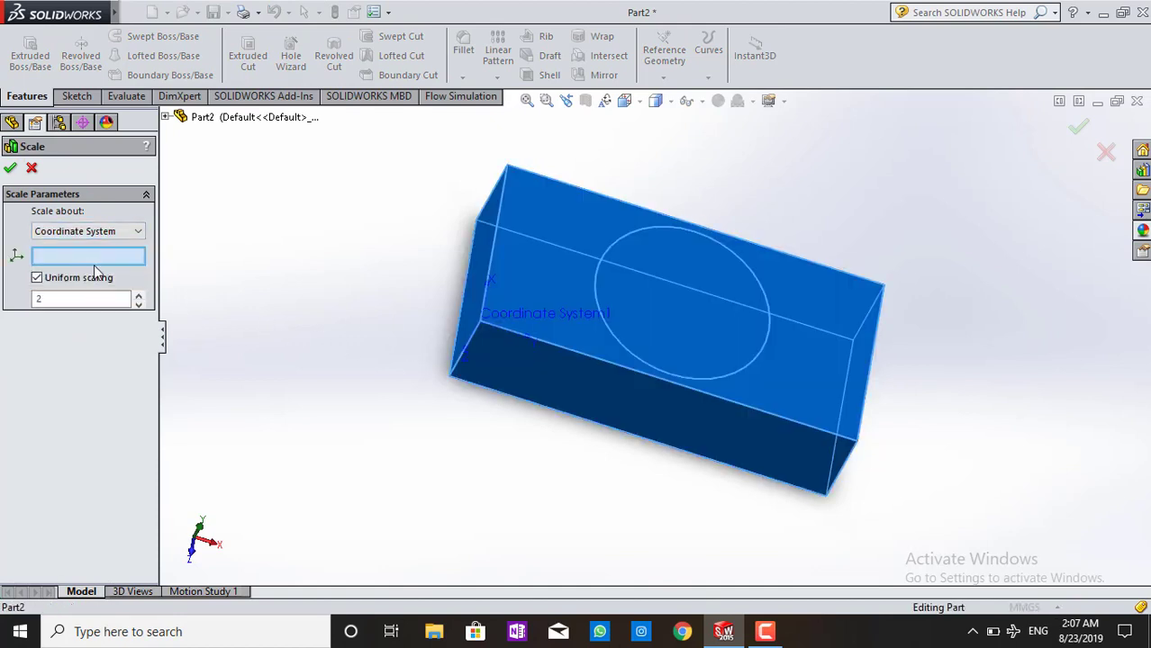
{"action": "left_click", "coordinate": [456, 349]}
{"action": "key", "text": "Return"}
{"action": "left_click", "coordinate": [481, 326]}
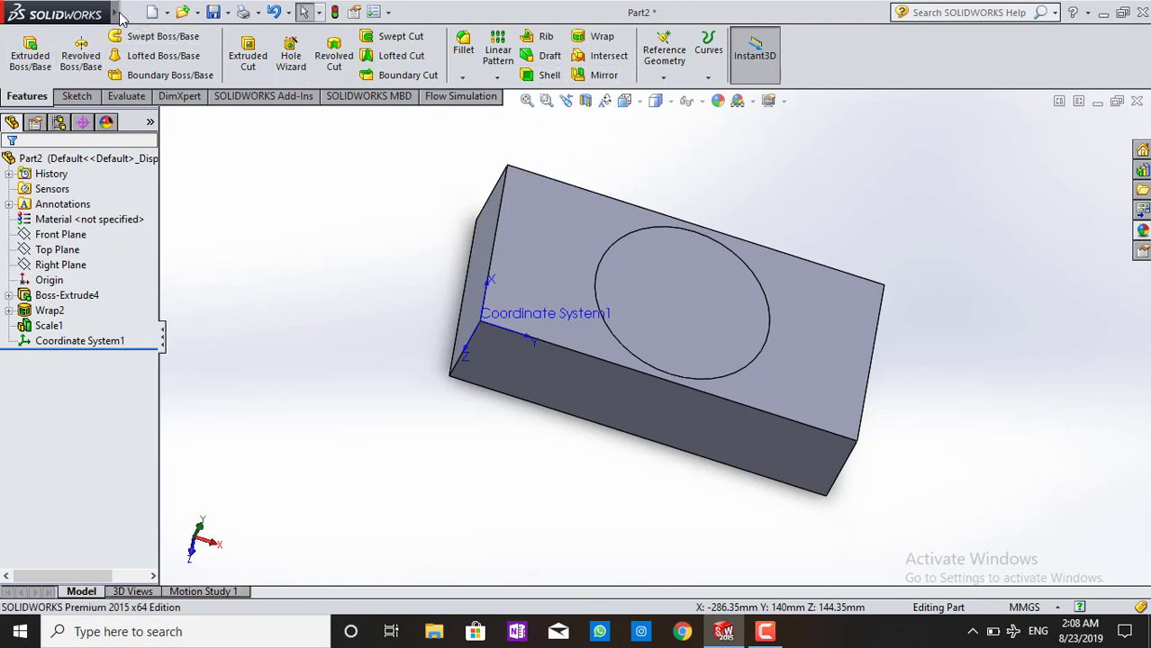
- Insert Scale2 doubling the block, with Coordinate System1 as the scaling reference
{"action": "left_click", "coordinate": [230, 13]}
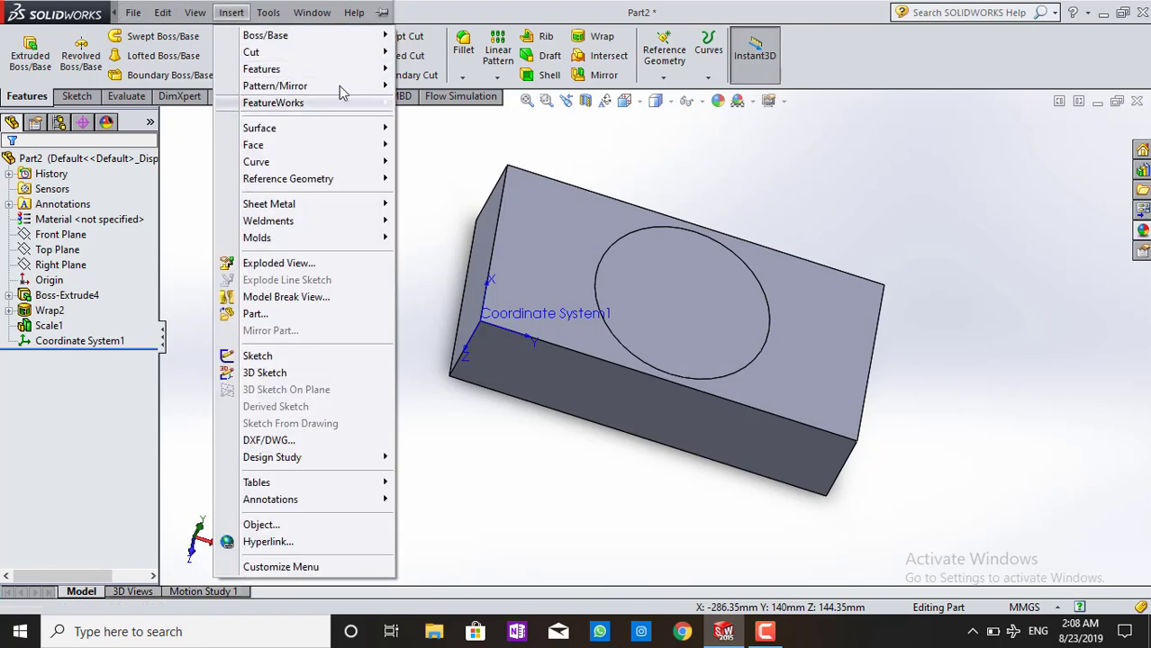
{"action": "mouse_move", "coordinate": [263, 69]}
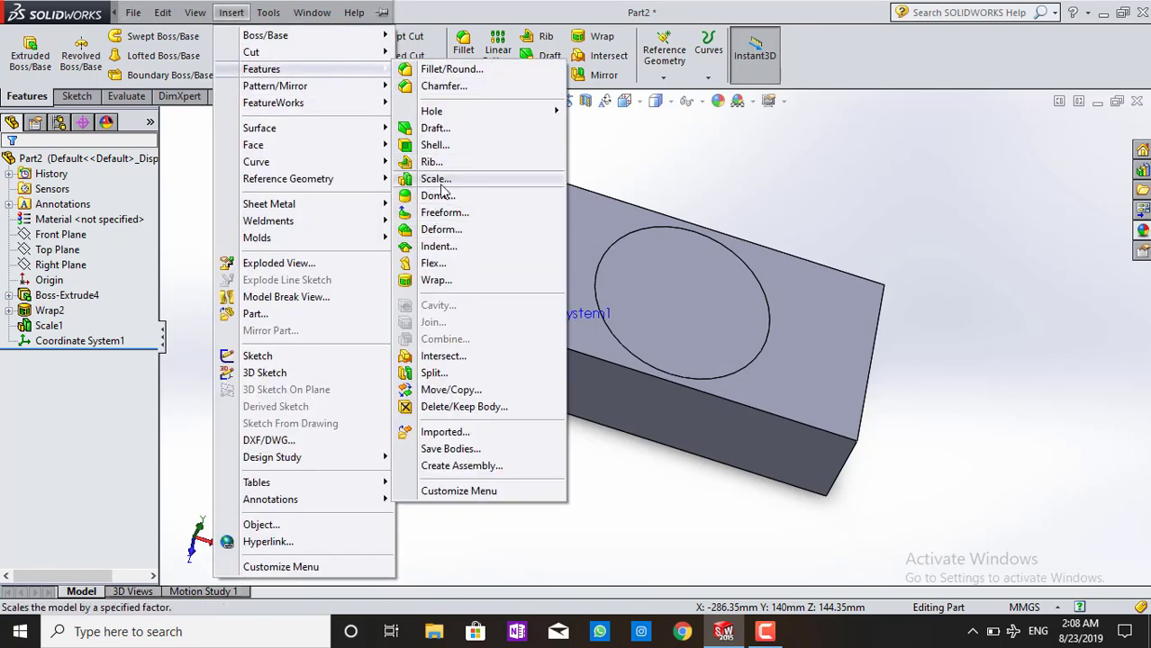
{"action": "left_click", "coordinate": [438, 179]}
{"action": "left_click", "coordinate": [106, 231]}
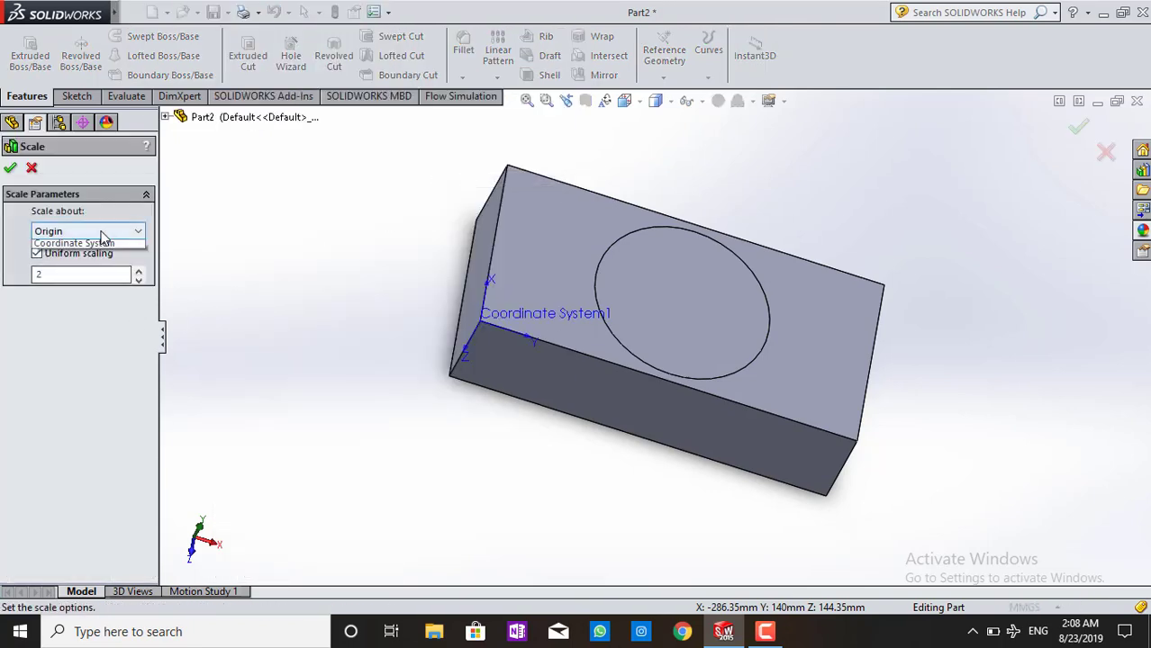
{"action": "left_click", "coordinate": [106, 265]}
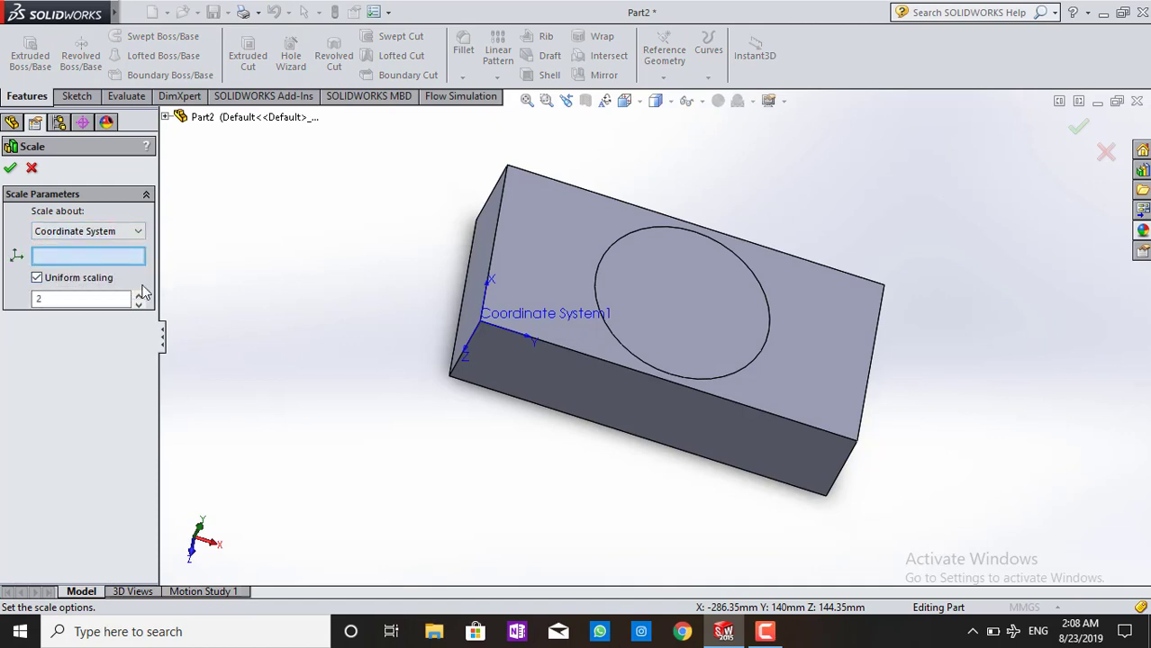
{"action": "left_click", "coordinate": [484, 320]}
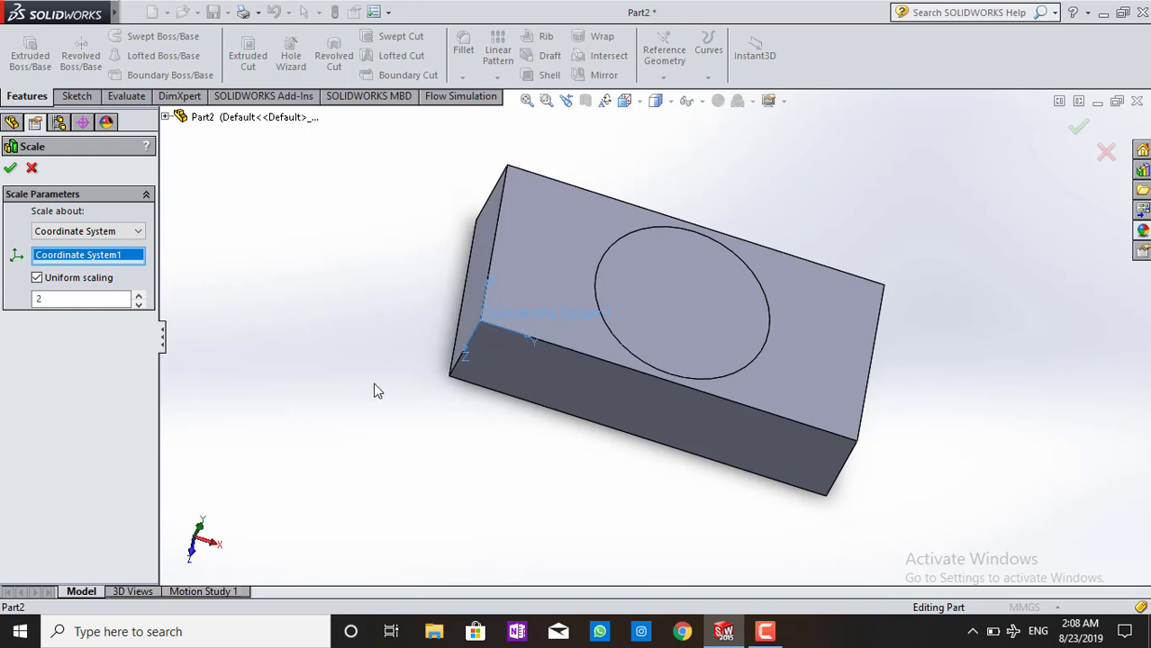
{"action": "scroll", "coordinate": [603, 329], "scroll_direction": "down", "scroll_amount": 2}
{"action": "scroll", "coordinate": [603, 329], "scroll_direction": "up", "scroll_amount": 3}
{"action": "scroll", "coordinate": [605, 324], "scroll_direction": "up", "scroll_amount": 2}
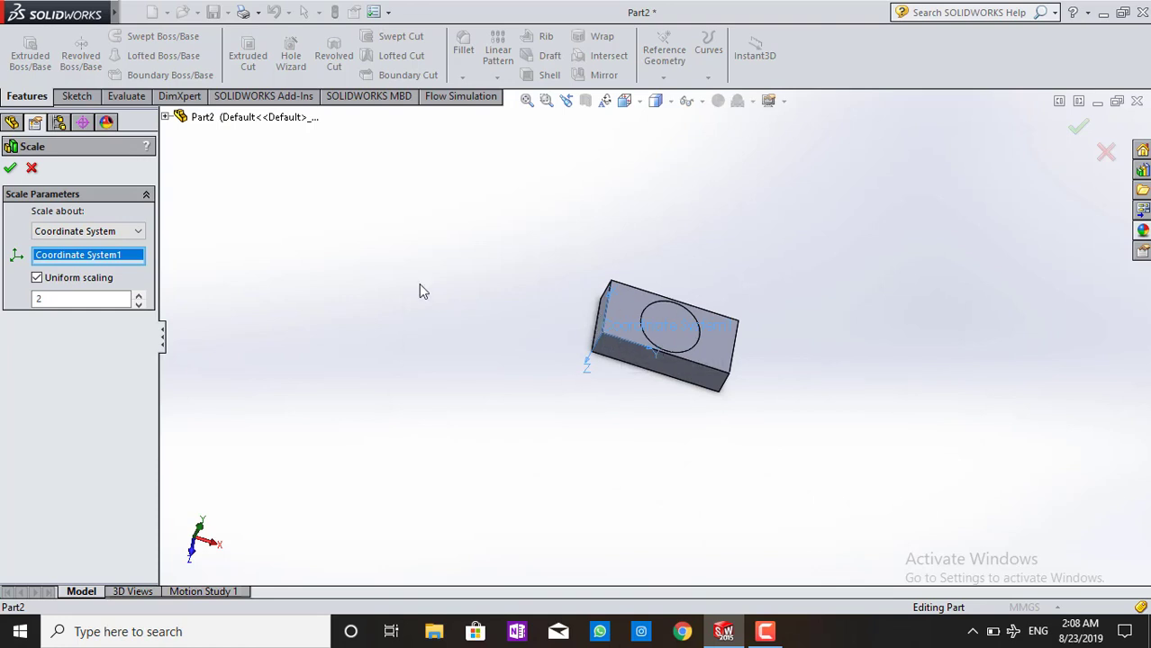
{"action": "left_click", "coordinate": [9, 169]}
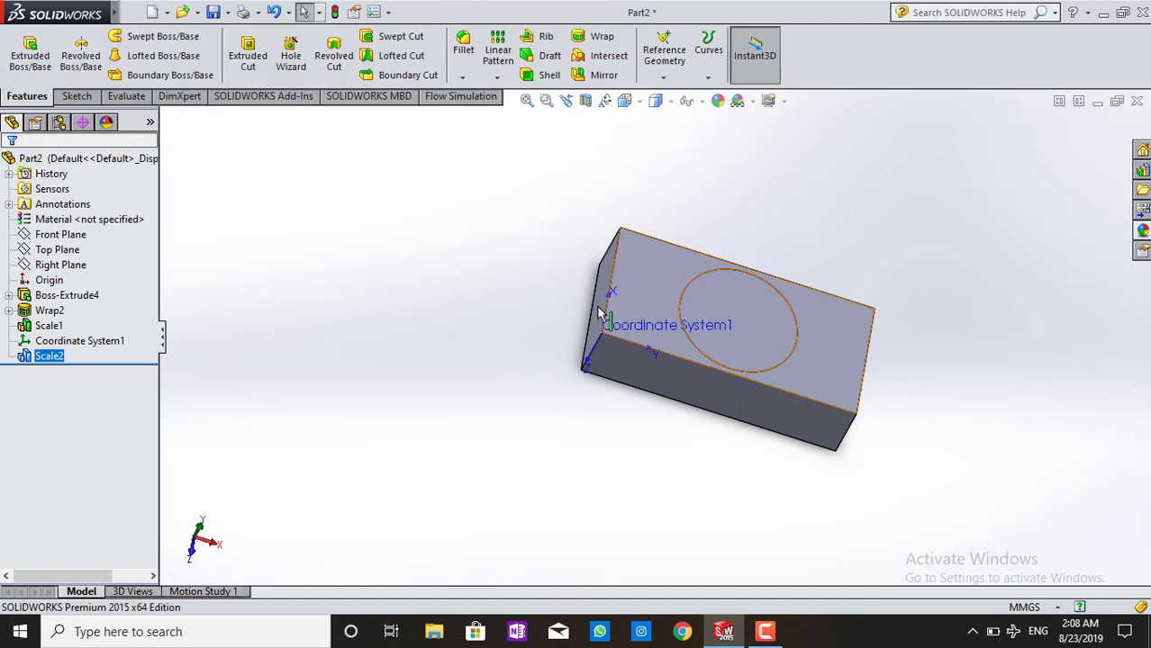
- Delete the Scale2 feature from the tree
{"action": "left_click", "coordinate": [694, 331]}
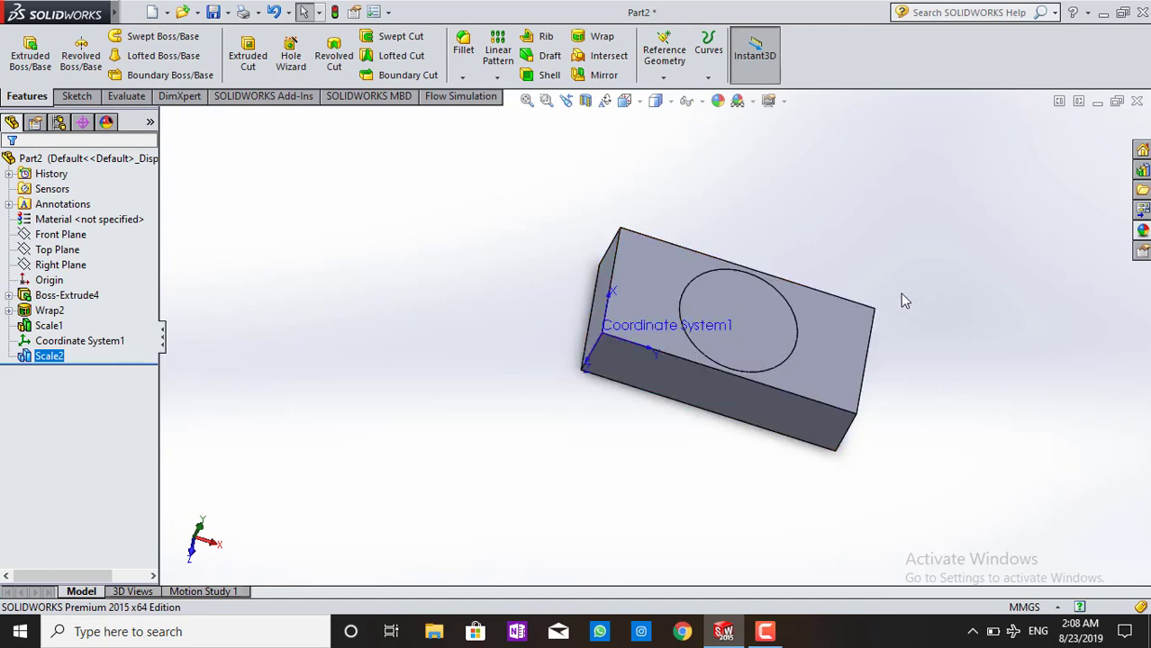
{"action": "scroll", "coordinate": [901, 301], "scroll_direction": "up", "scroll_amount": 2}
{"action": "scroll", "coordinate": [523, 446], "scroll_direction": "down", "scroll_amount": 3}
{"action": "scroll", "coordinate": [526, 455], "scroll_direction": "up", "scroll_amount": 2}
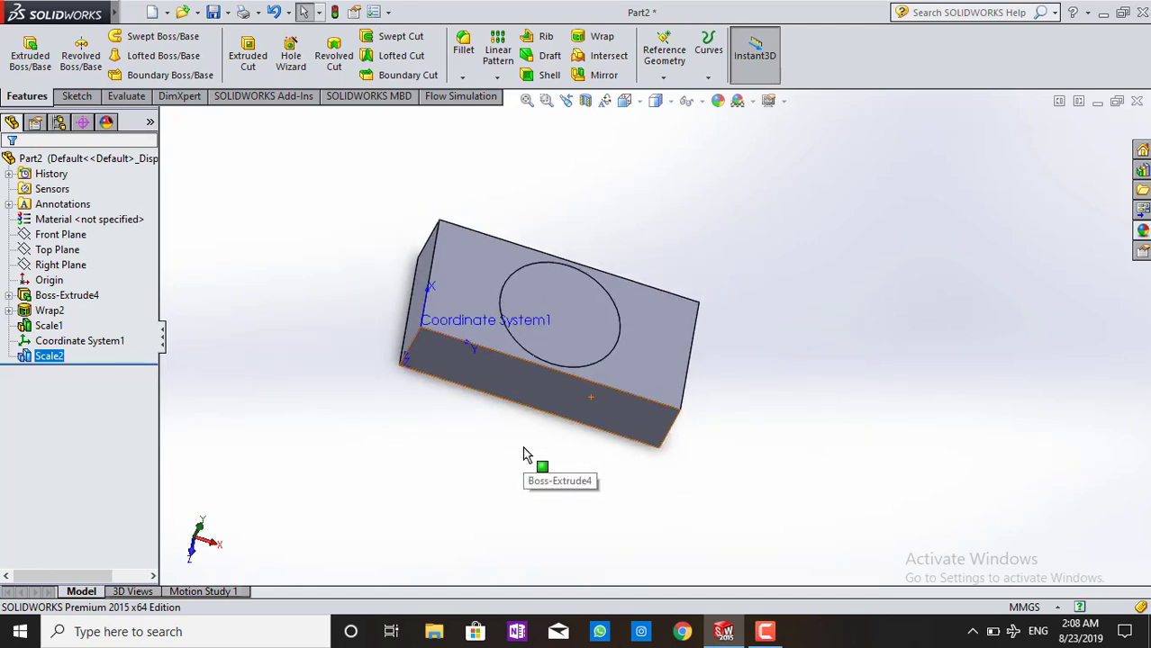
{"action": "scroll", "coordinate": [527, 455], "scroll_direction": "down", "scroll_amount": 1}
{"action": "scroll", "coordinate": [634, 317], "scroll_direction": "down", "scroll_amount": 1}
{"action": "right_click", "coordinate": [63, 360]}
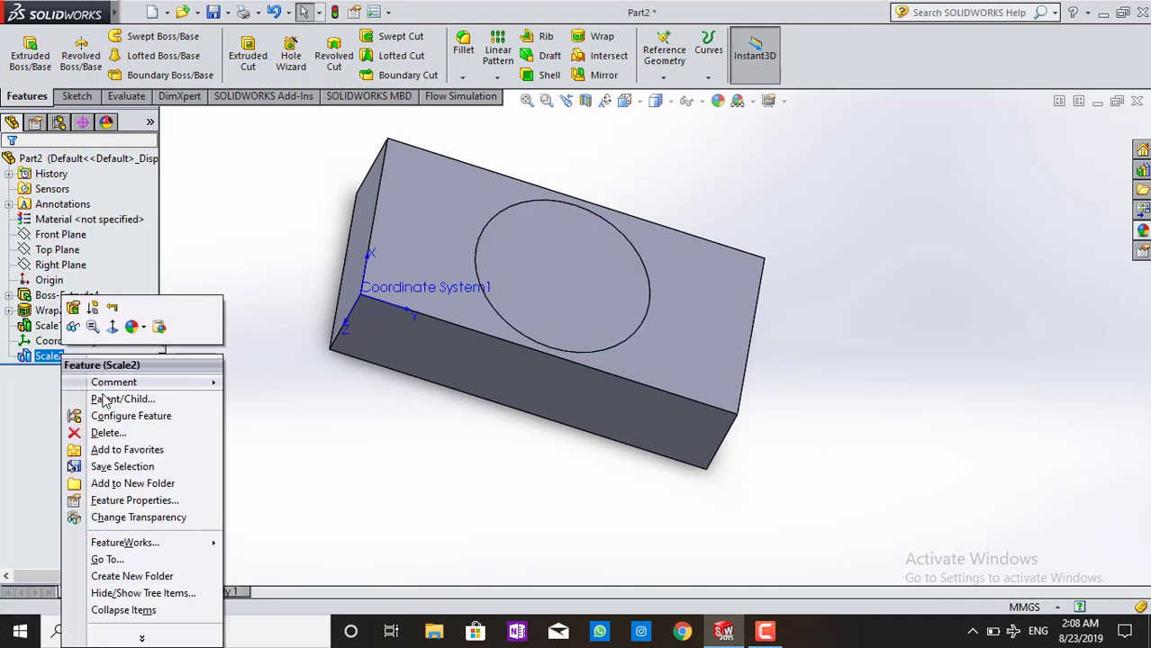
{"action": "left_click", "coordinate": [100, 310]}
- Delete Coordinate System1 from the tree
{"action": "right_click", "coordinate": [56, 344]}
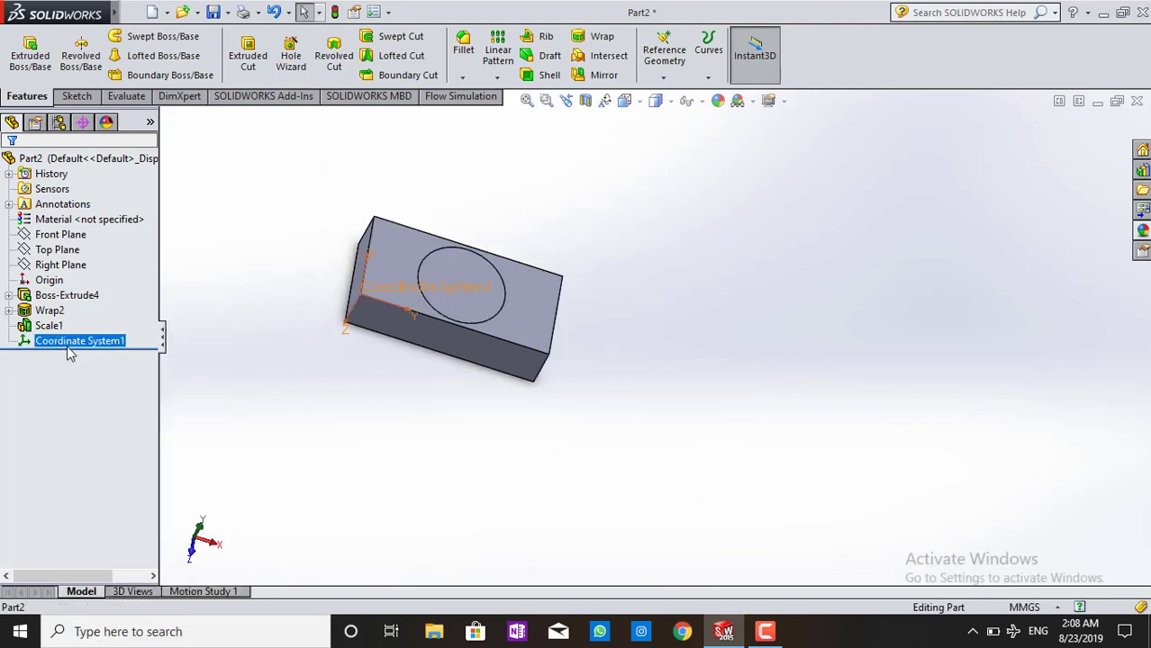
{"action": "left_click", "coordinate": [104, 422]}
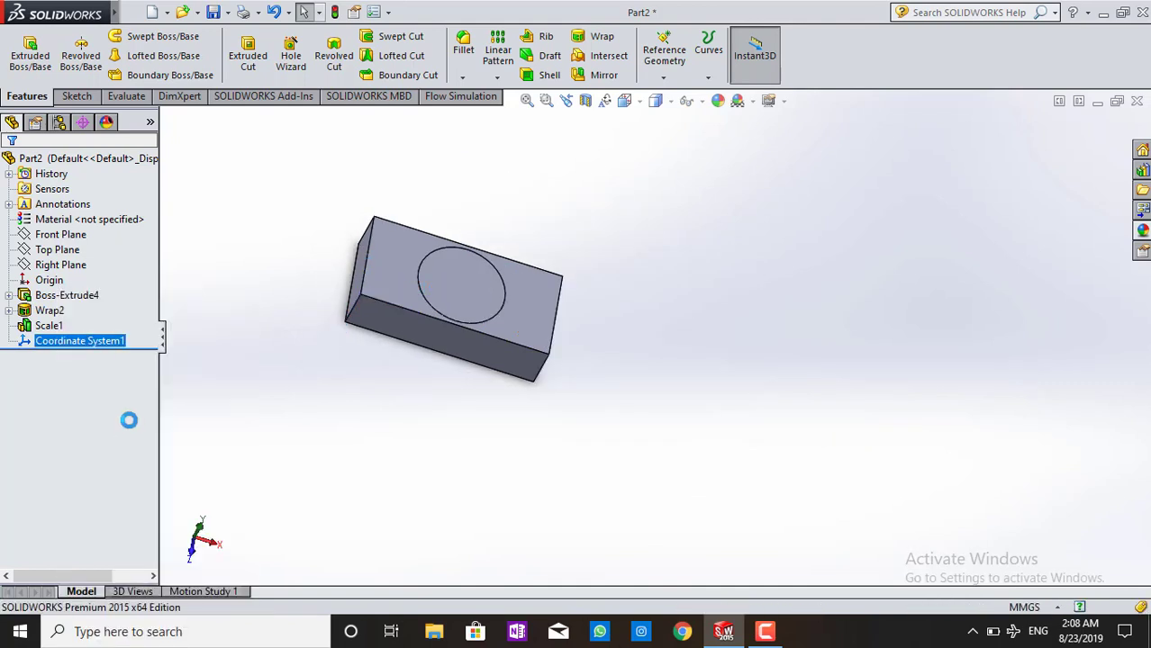
{"action": "scroll", "coordinate": [450, 255], "scroll_direction": "down", "scroll_amount": 3}
{"action": "scroll", "coordinate": [516, 482], "scroll_direction": "down", "scroll_amount": 1}
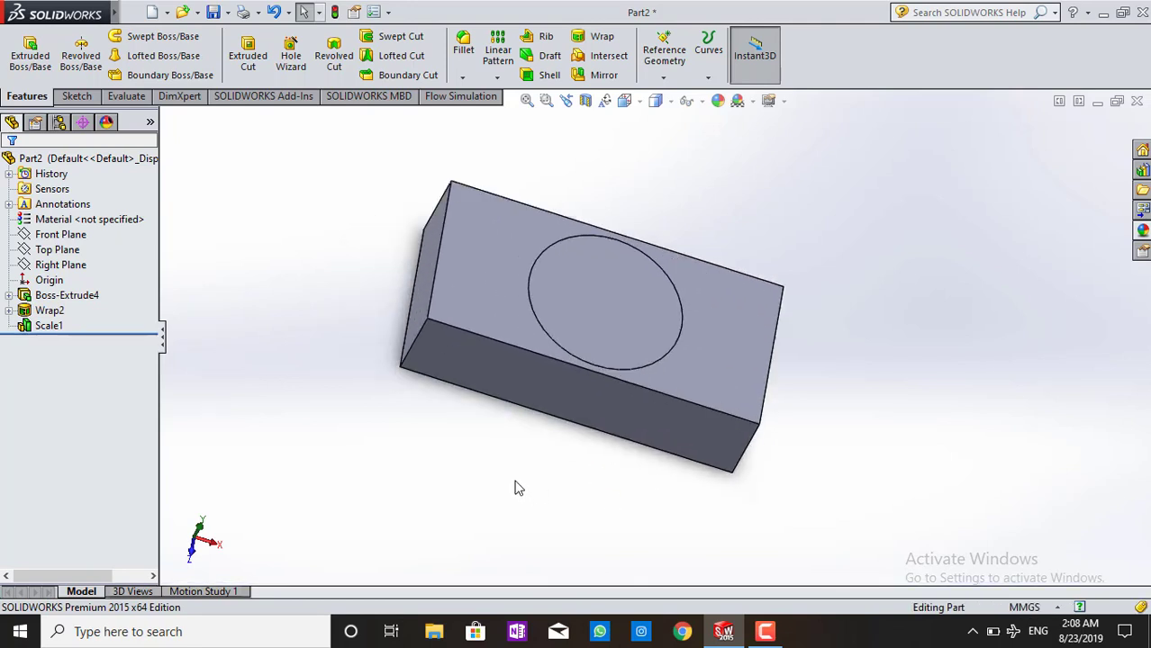
{"action": "scroll", "coordinate": [488, 457], "scroll_direction": "down", "scroll_amount": 2}
{"action": "scroll", "coordinate": [618, 242], "scroll_direction": "up", "scroll_amount": 1}
{"action": "scroll", "coordinate": [619, 238], "scroll_direction": "down", "scroll_amount": 2}
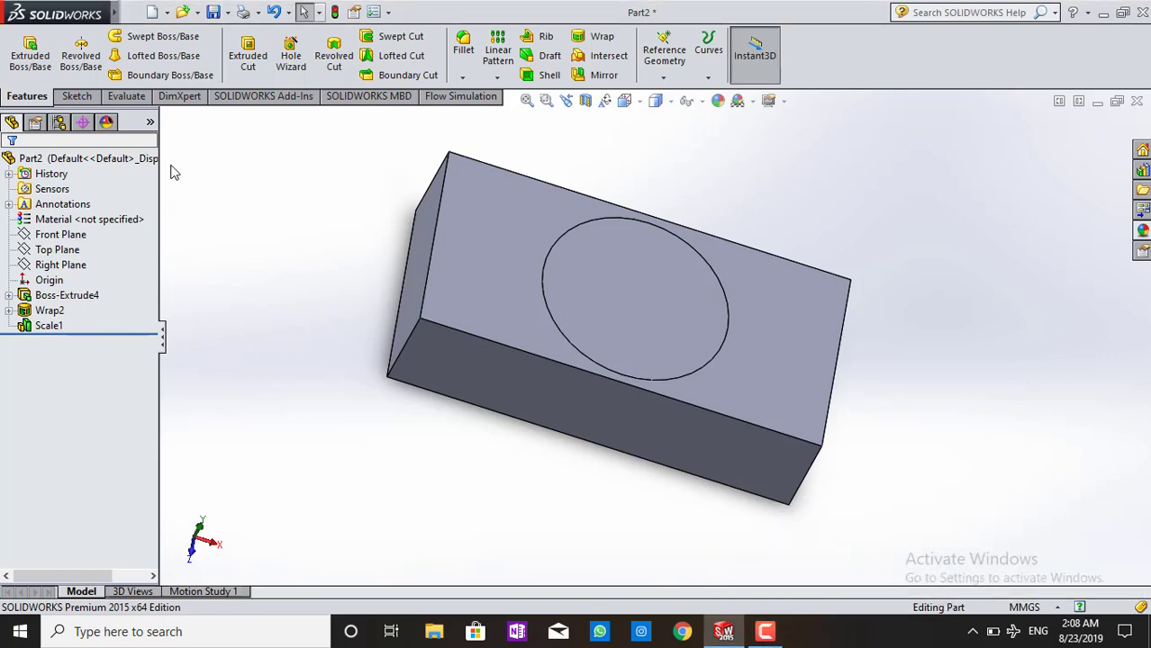
{"action": "mouse_move", "coordinate": [115, 12]}
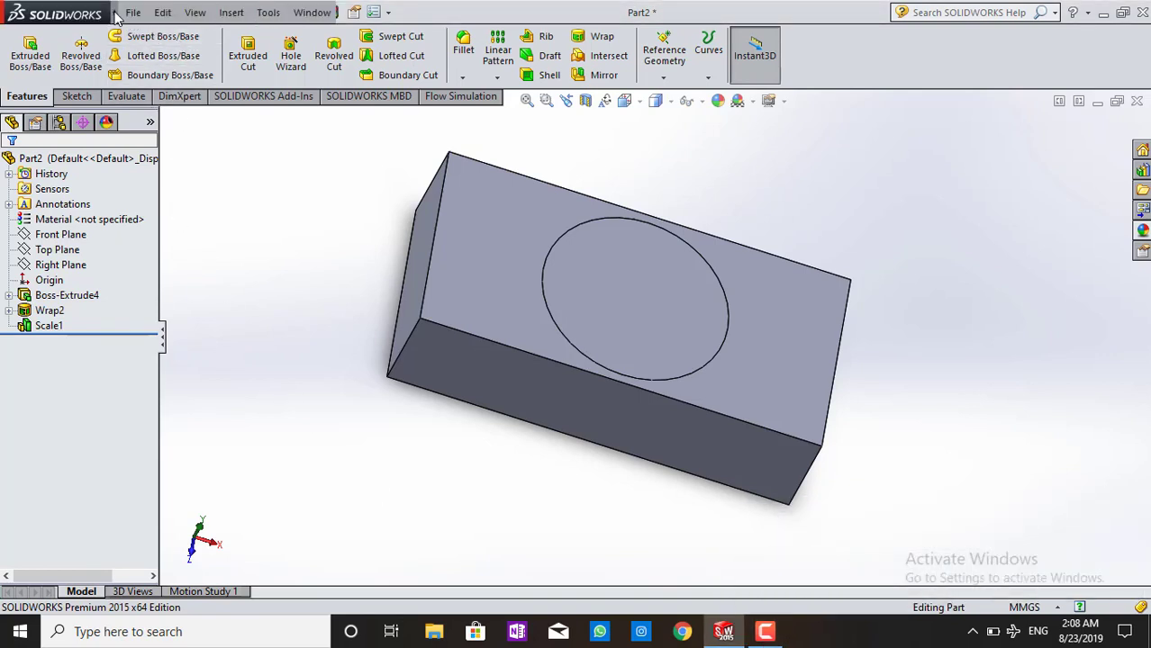
- Add a dome of 80 mm height on the block's circular top face
{"action": "left_click", "coordinate": [231, 12]}
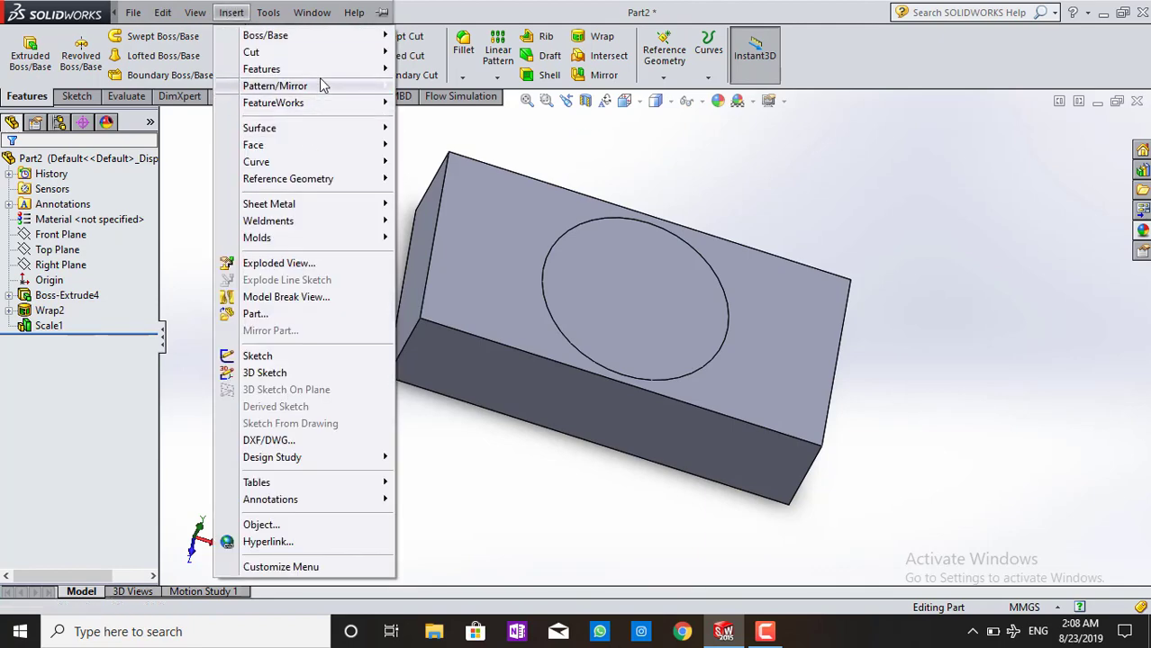
{"action": "mouse_move", "coordinate": [262, 70]}
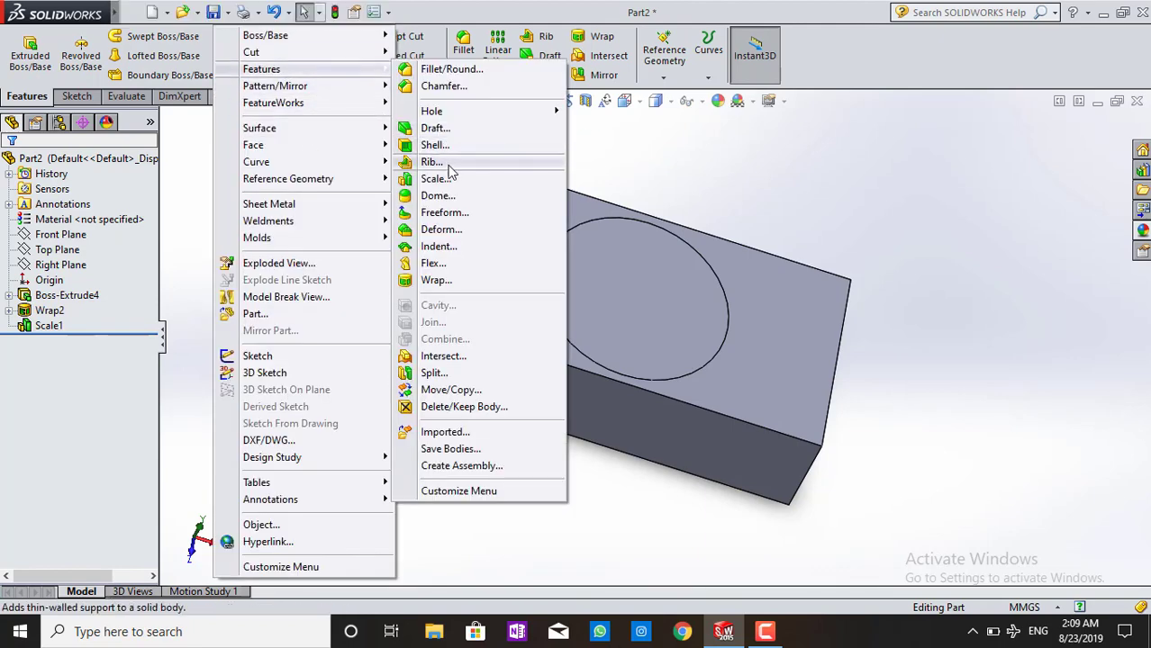
{"action": "left_click", "coordinate": [452, 199]}
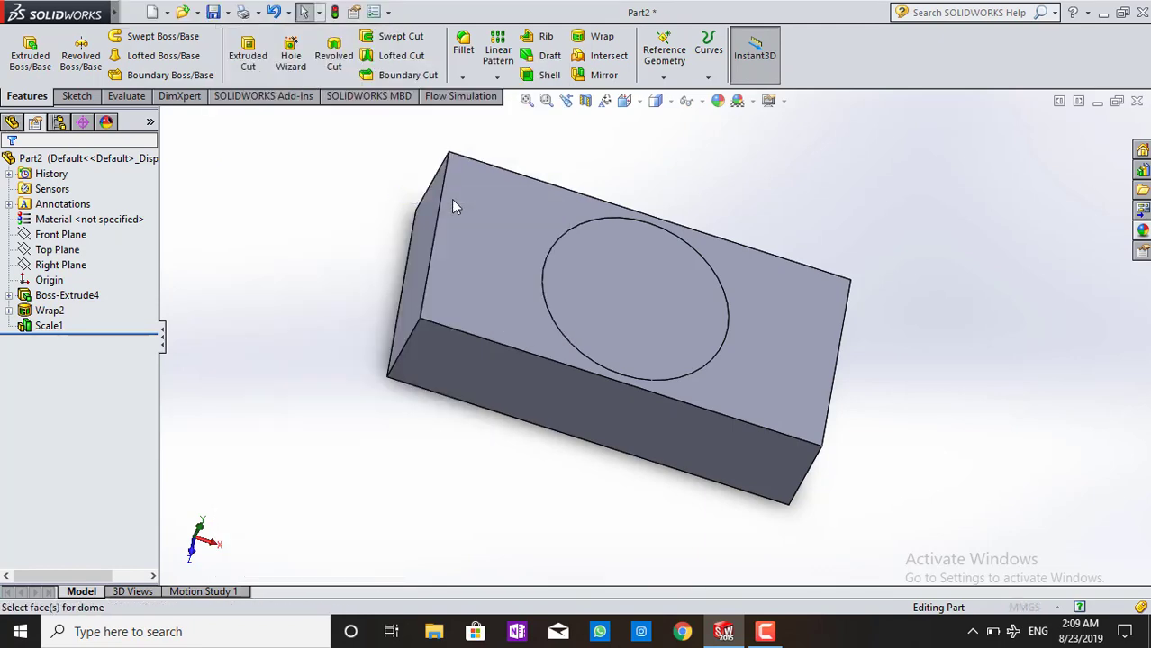
{"action": "mouse_move", "coordinate": [616, 159]}
{"action": "middle_mouse_down"}
{"action": "mouse_move", "coordinate": [538, 134]}
{"action": "mouse_move", "coordinate": [802, 437]}
{"action": "mouse_move", "coordinate": [829, 353]}
{"action": "mouse_move", "coordinate": [882, 326]}
{"action": "middle_mouse_up"}
{"action": "middle_click_drag", "start_coordinate": [702, 294], "coordinate": [698, 337]}
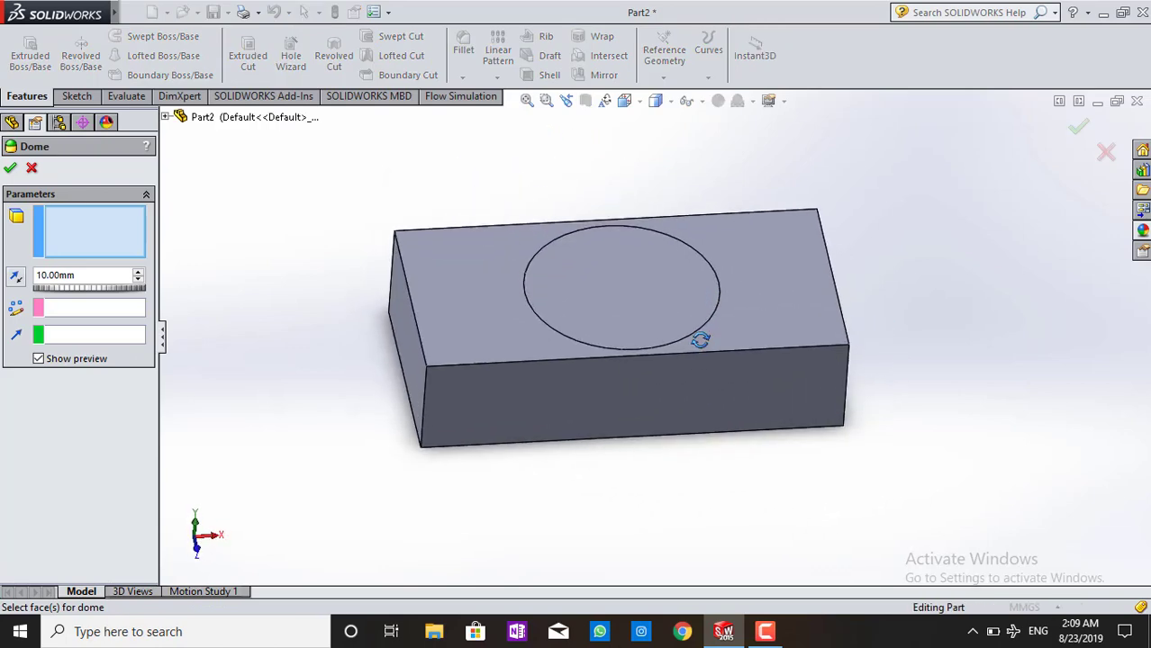
{"action": "left_click", "coordinate": [609, 298]}
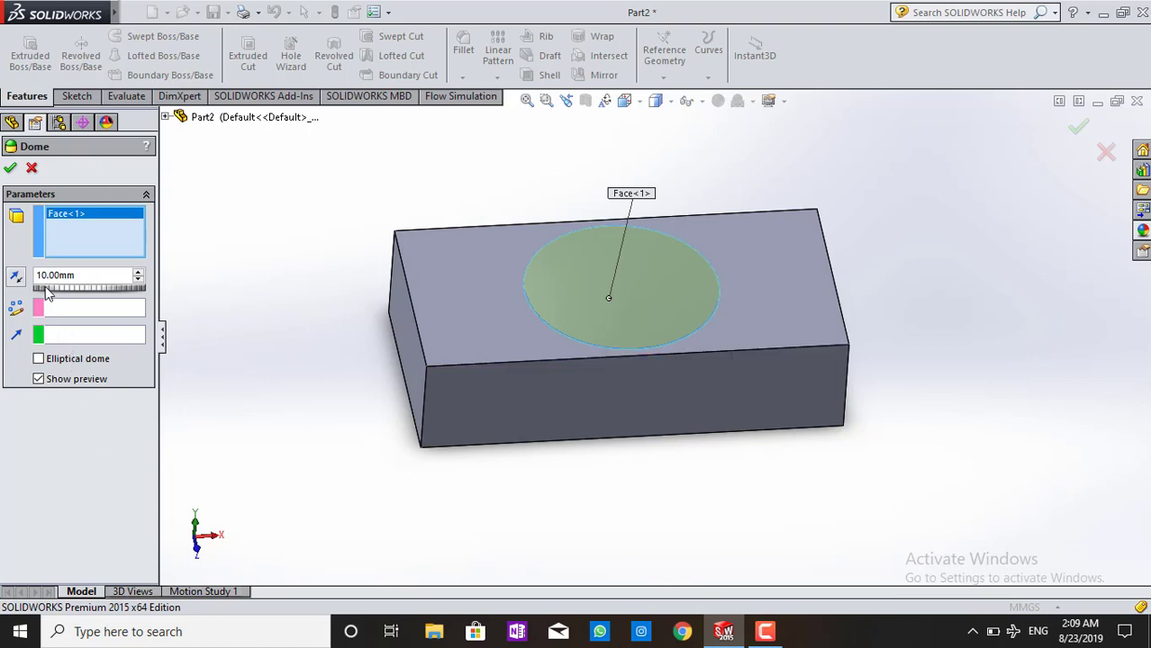
{"action": "left_click", "coordinate": [137, 272]}
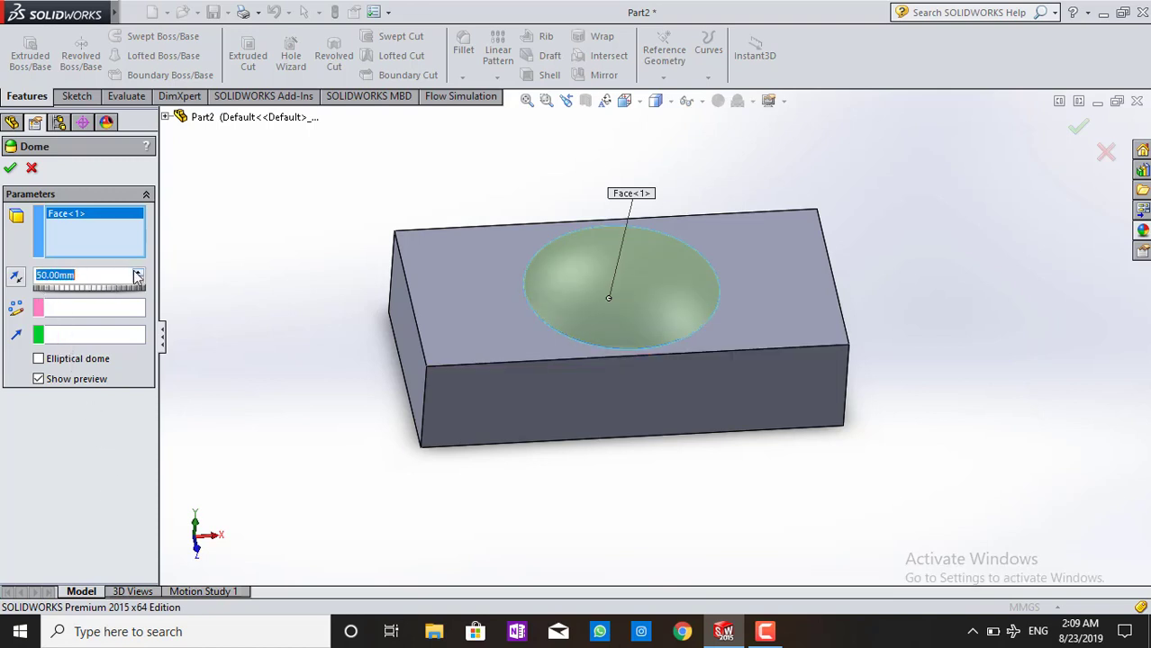
{"action": "middle_click_drag", "start_coordinate": [301, 378], "coordinate": [341, 347]}
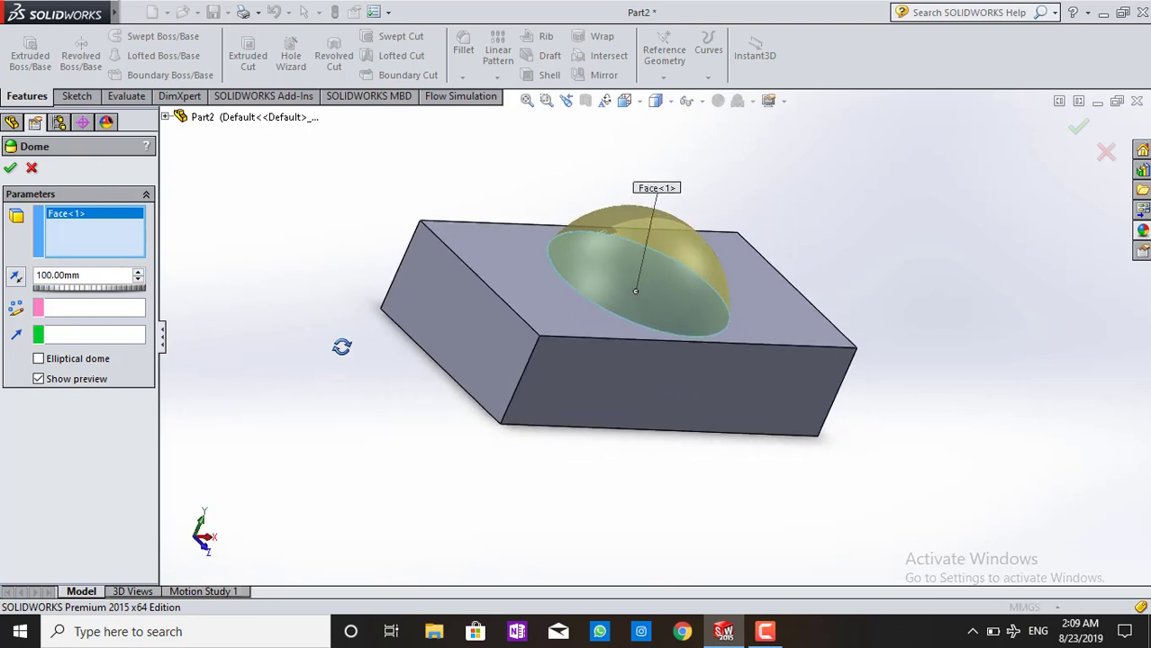
{"action": "left_click_drag", "start_coordinate": [141, 276], "coordinate": [141, 288]}
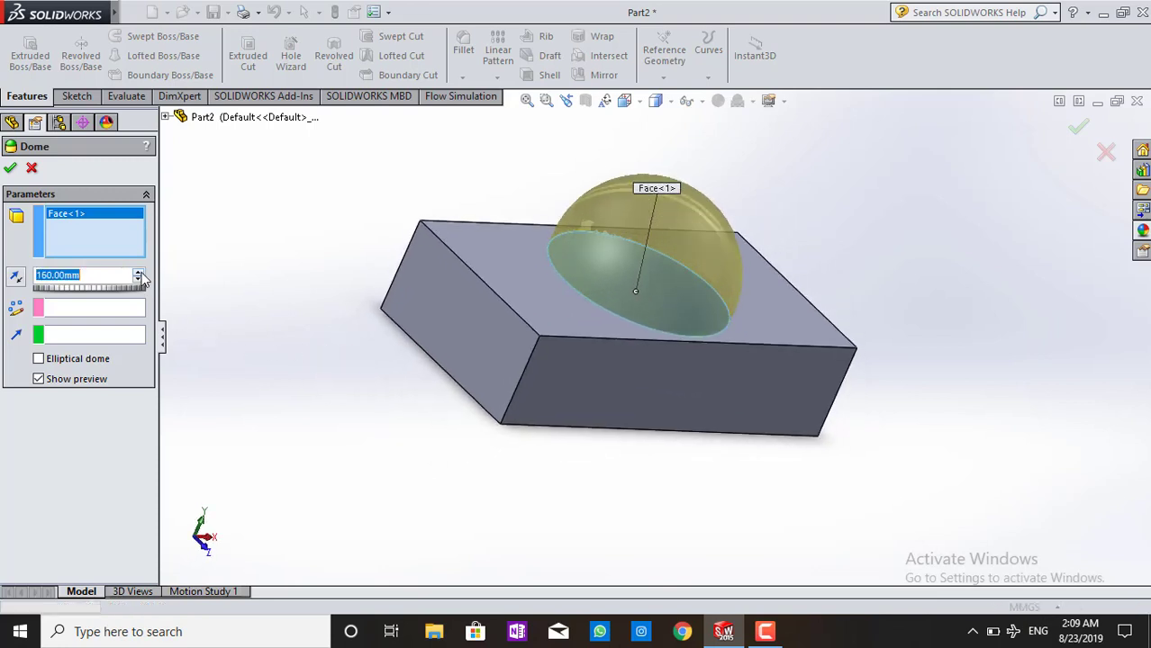
{"action": "scroll", "coordinate": [142, 288], "scroll_direction": "down", "scroll_amount": 3}
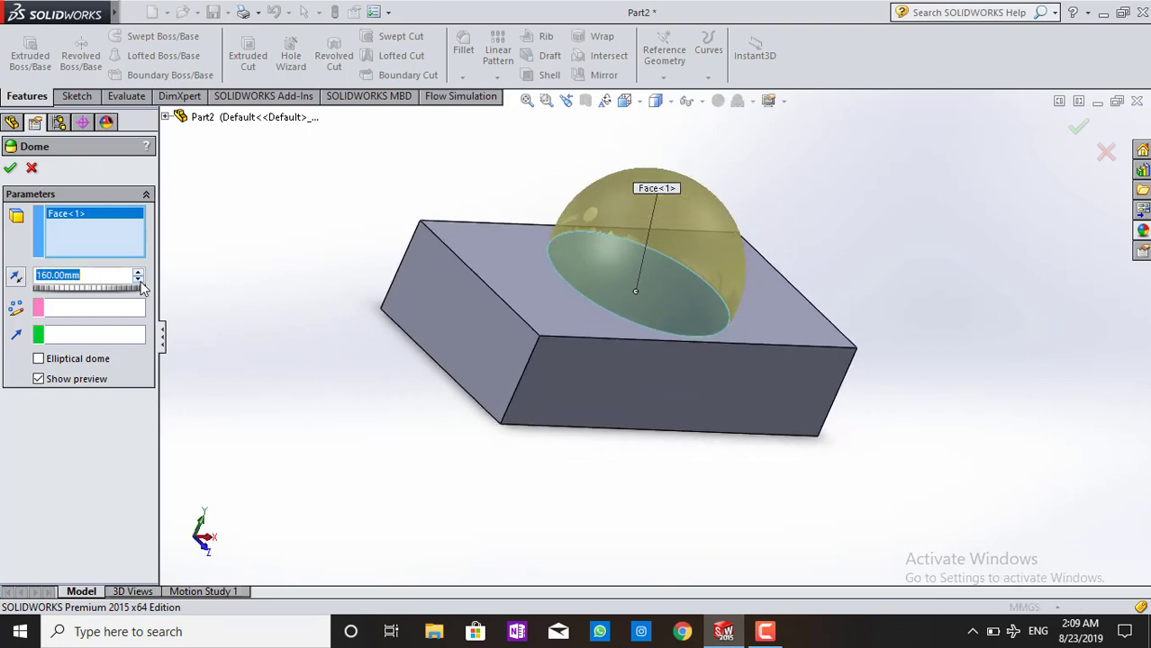
{"action": "scroll", "coordinate": [142, 288], "scroll_direction": "down", "scroll_amount": 3}
{"action": "scroll", "coordinate": [141, 289], "scroll_direction": "down", "scroll_amount": 2}
{"action": "scroll", "coordinate": [141, 288], "scroll_direction": "down", "scroll_amount": 3}
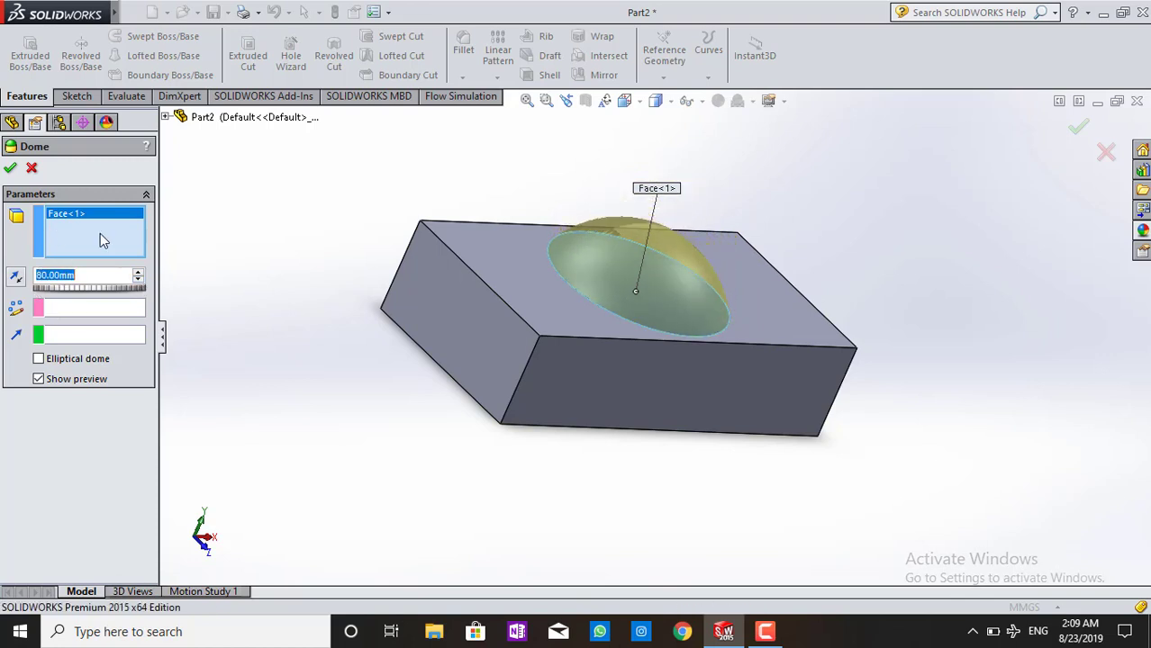
{"action": "left_click", "coordinate": [10, 170]}
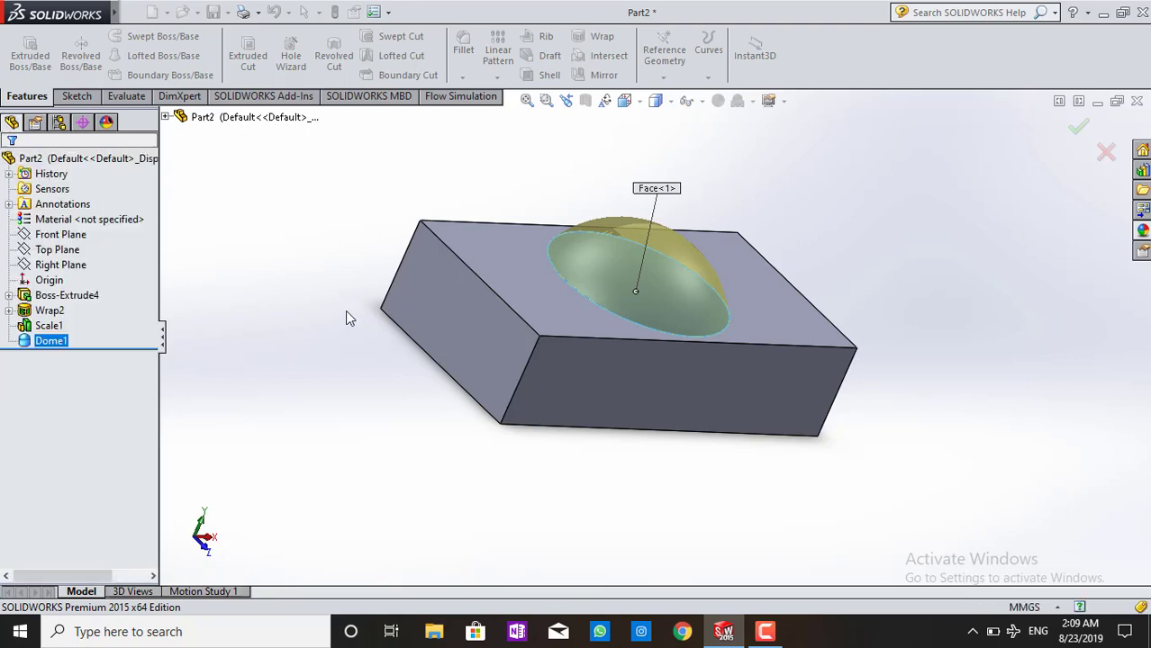
- Reopen Dome1, leave Elliptical dome unchecked so it stays round, and confirm
{"action": "middle_click_drag", "start_coordinate": [602, 257], "coordinate": [684, 330]}
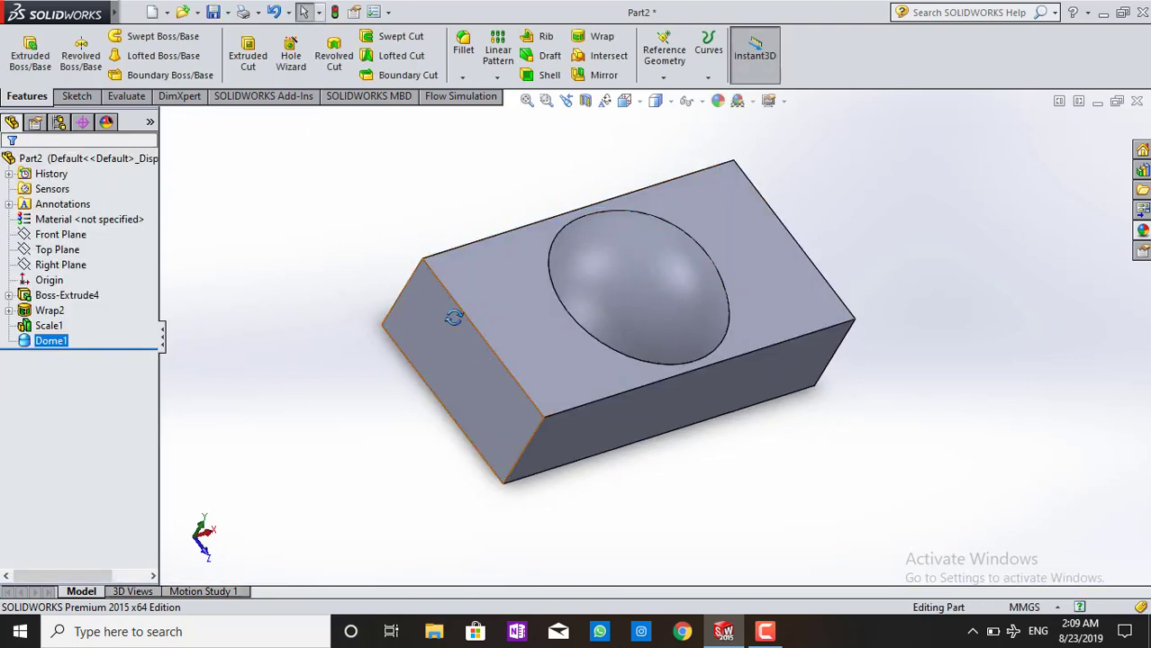
{"action": "middle_click_drag", "start_coordinate": [452, 319], "coordinate": [522, 336]}
{"action": "mouse_move", "coordinate": [770, 397]}
{"action": "middle_mouse_down"}
{"action": "mouse_move", "coordinate": [539, 455]}
{"action": "mouse_move", "coordinate": [609, 483]}
{"action": "middle_mouse_up"}
{"action": "mouse_move", "coordinate": [427, 462]}
{"action": "middle_mouse_down"}
{"action": "mouse_move", "coordinate": [552, 297]}
{"action": "mouse_move", "coordinate": [776, 46]}
{"action": "mouse_move", "coordinate": [603, 494]}
{"action": "mouse_move", "coordinate": [562, 405]}
{"action": "middle_mouse_up"}
{"action": "mouse_move", "coordinate": [448, 299]}
{"action": "middle_mouse_down"}
{"action": "mouse_move", "coordinate": [518, 311]}
{"action": "mouse_move", "coordinate": [547, 460]}
{"action": "middle_mouse_up"}
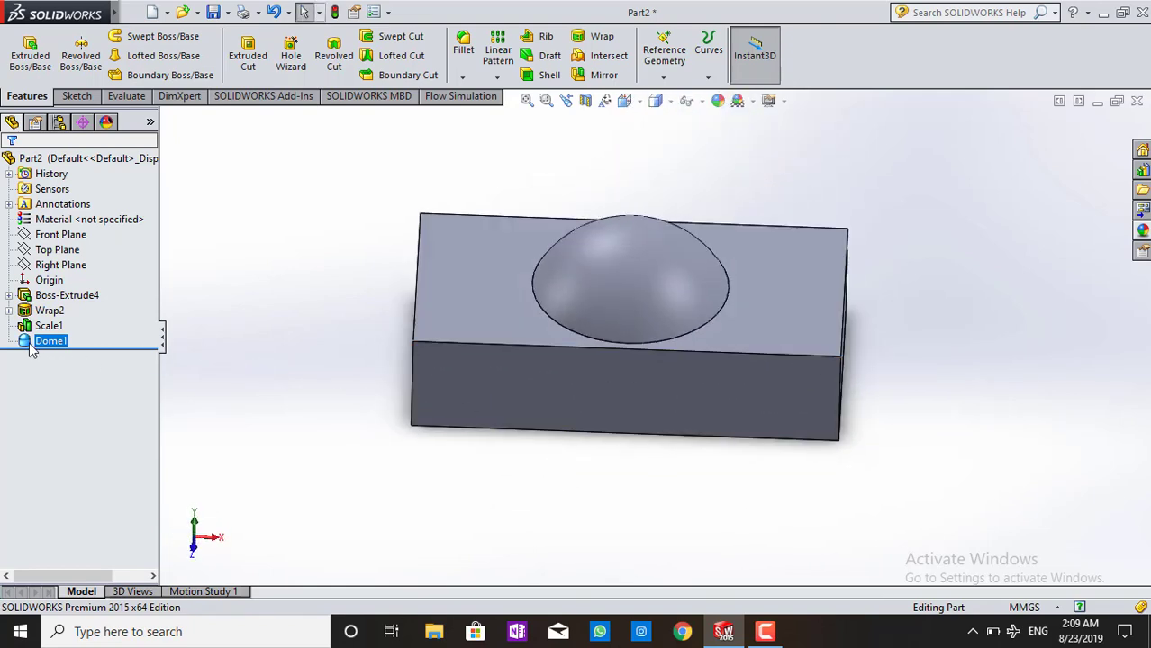
{"action": "left_click", "coordinate": [42, 305]}
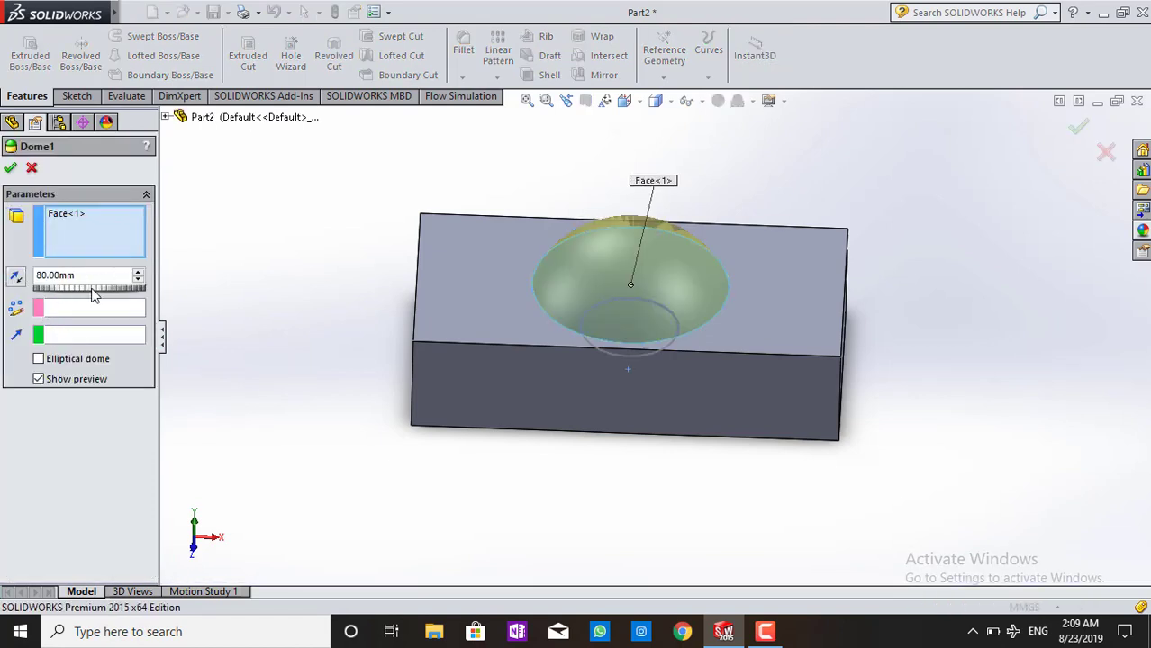
{"action": "left_click", "coordinate": [37, 361]}
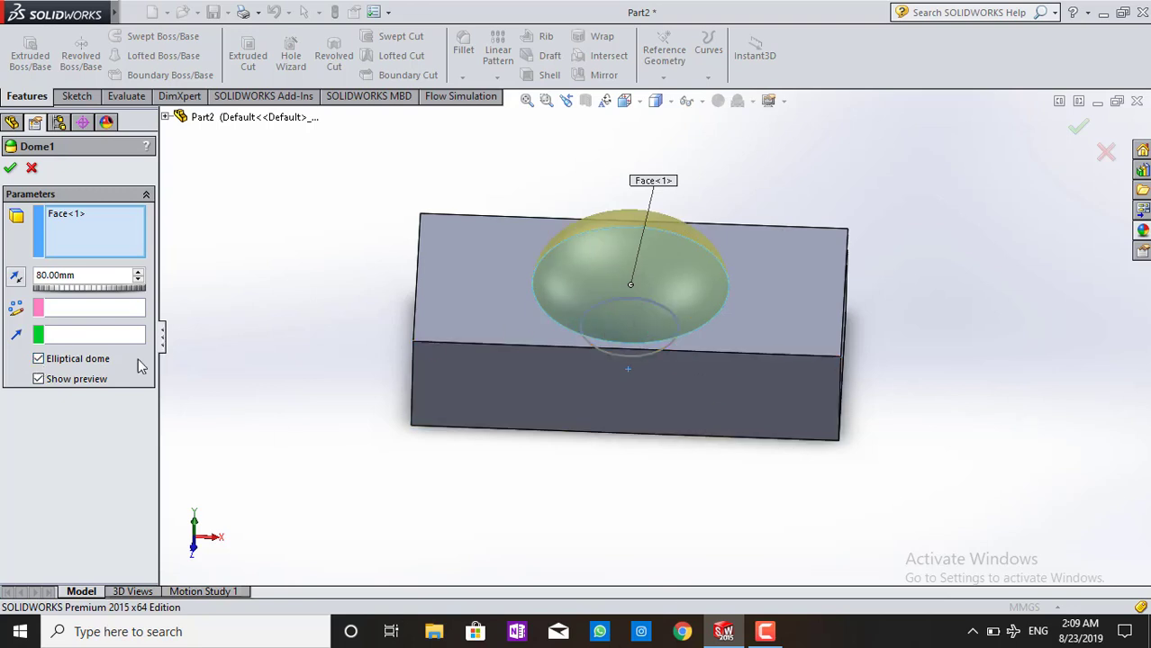
{"action": "left_click", "coordinate": [39, 360]}
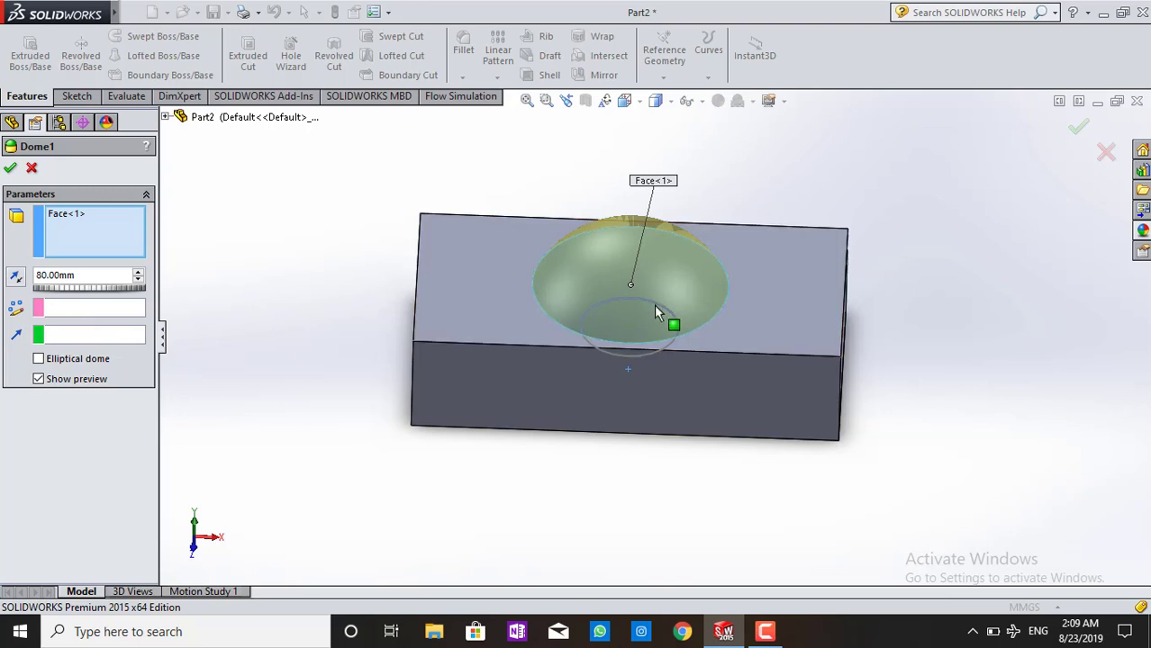
{"action": "left_click", "coordinate": [18, 171]}
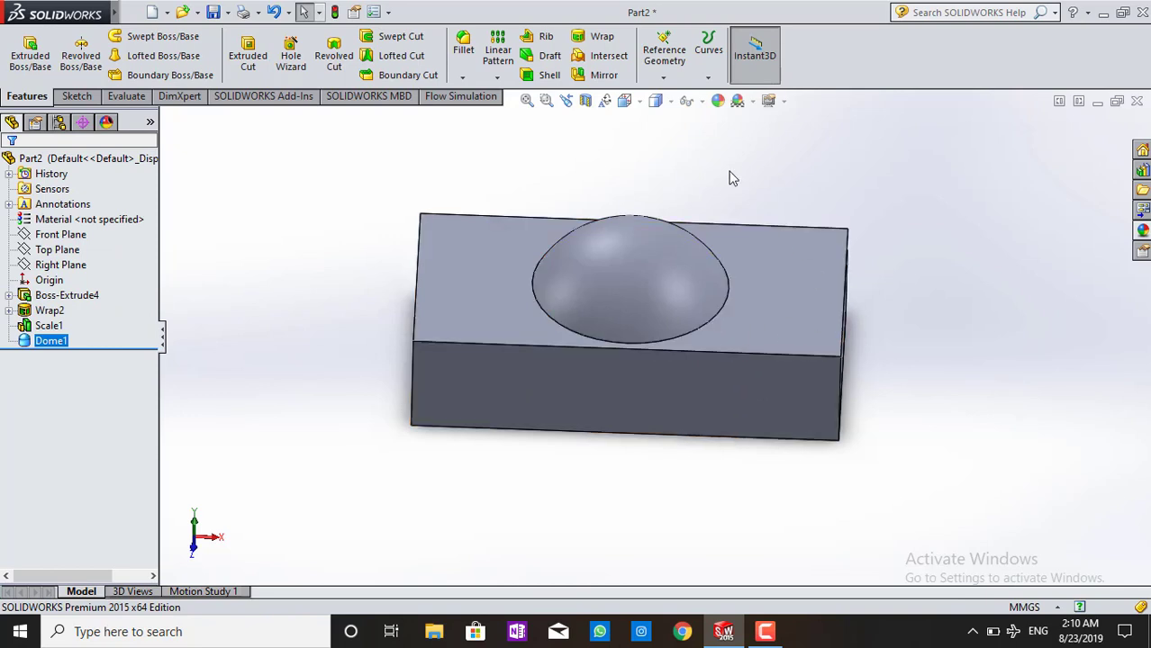
- Set Dome1's direction to the block's front top edge, leaving Reverse Direction unchanged
{"action": "mouse_move", "coordinate": [719, 178]}
{"action": "middle_mouse_down"}
{"action": "mouse_move", "coordinate": [735, 195]}
{"action": "mouse_move", "coordinate": [665, 268]}
{"action": "middle_mouse_up"}
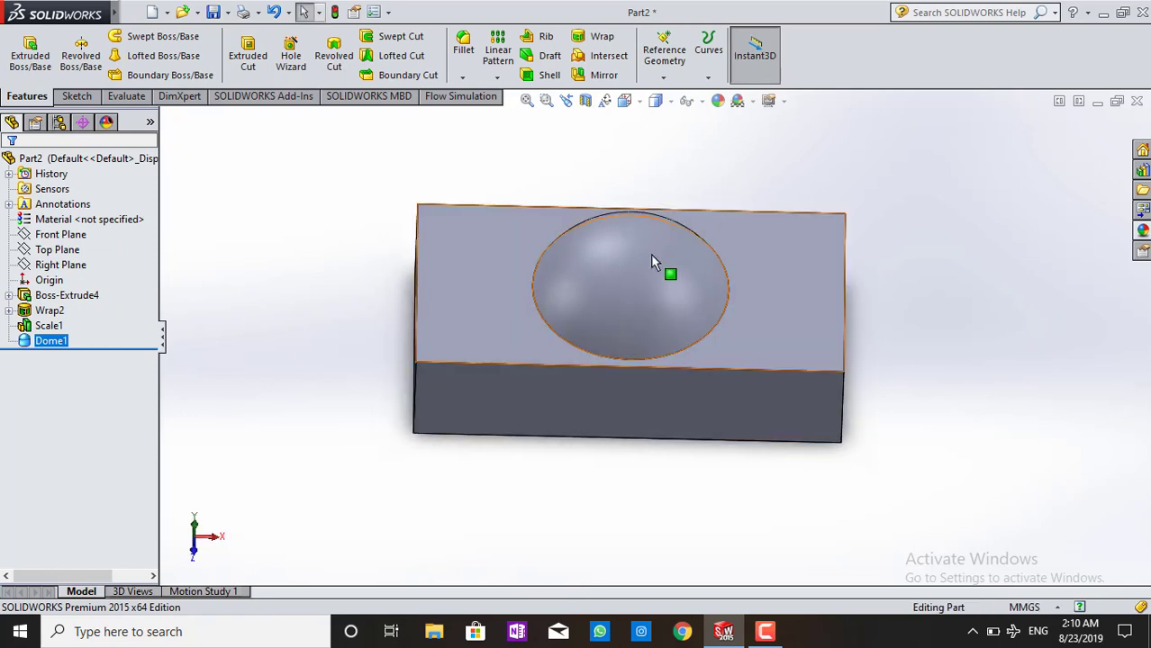
{"action": "left_click", "coordinate": [25, 349]}
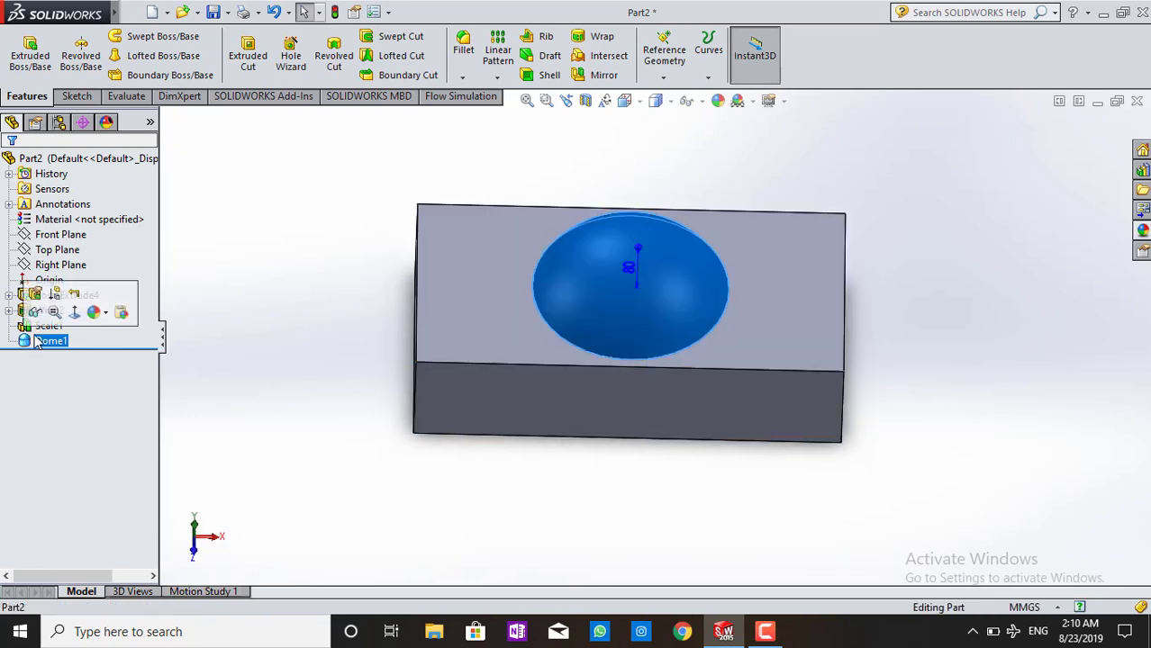
{"action": "left_click", "coordinate": [42, 291]}
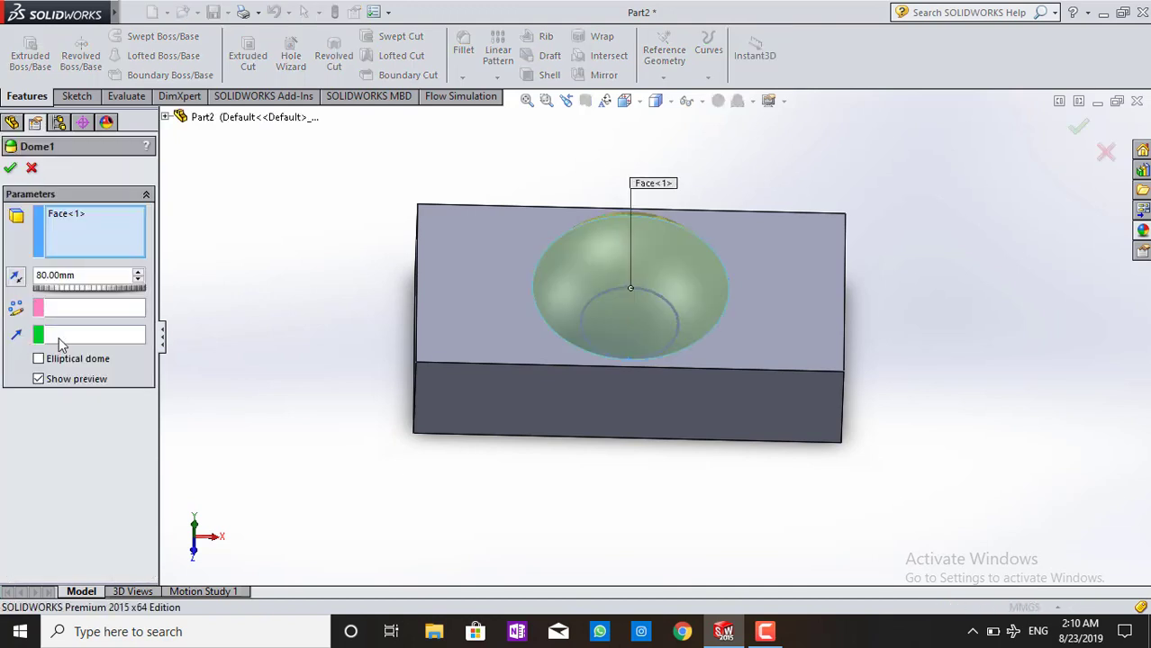
{"action": "left_click", "coordinate": [58, 337]}
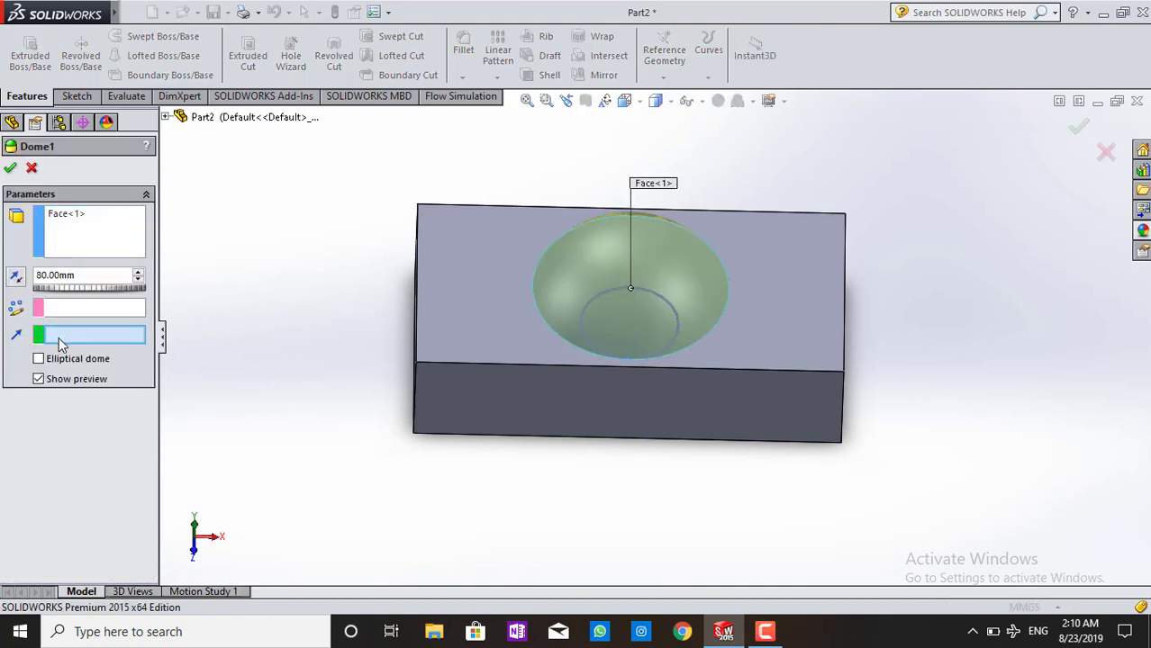
{"action": "left_click", "coordinate": [706, 368]}
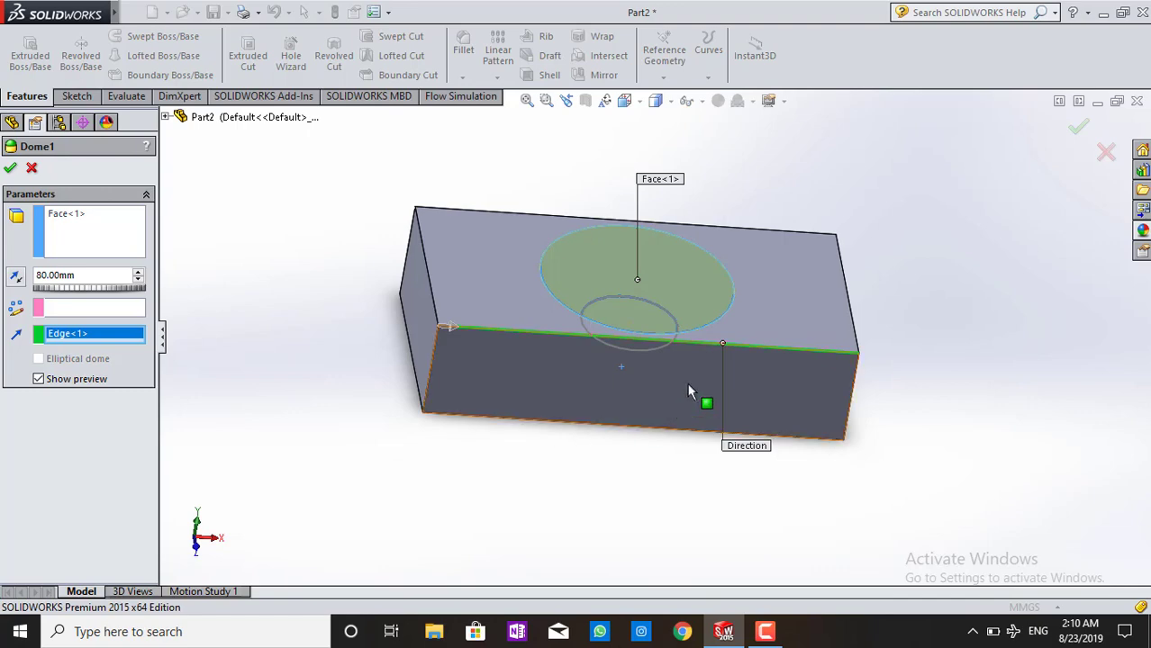
{"action": "mouse_move", "coordinate": [732, 268]}
{"action": "middle_mouse_down"}
{"action": "mouse_move", "coordinate": [727, 321]}
{"action": "mouse_move", "coordinate": [757, 299]}
{"action": "mouse_move", "coordinate": [738, 275]}
{"action": "mouse_move", "coordinate": [908, 313]}
{"action": "mouse_move", "coordinate": [955, 225]}
{"action": "mouse_move", "coordinate": [750, 176]}
{"action": "mouse_move", "coordinate": [662, 247]}
{"action": "middle_mouse_up"}
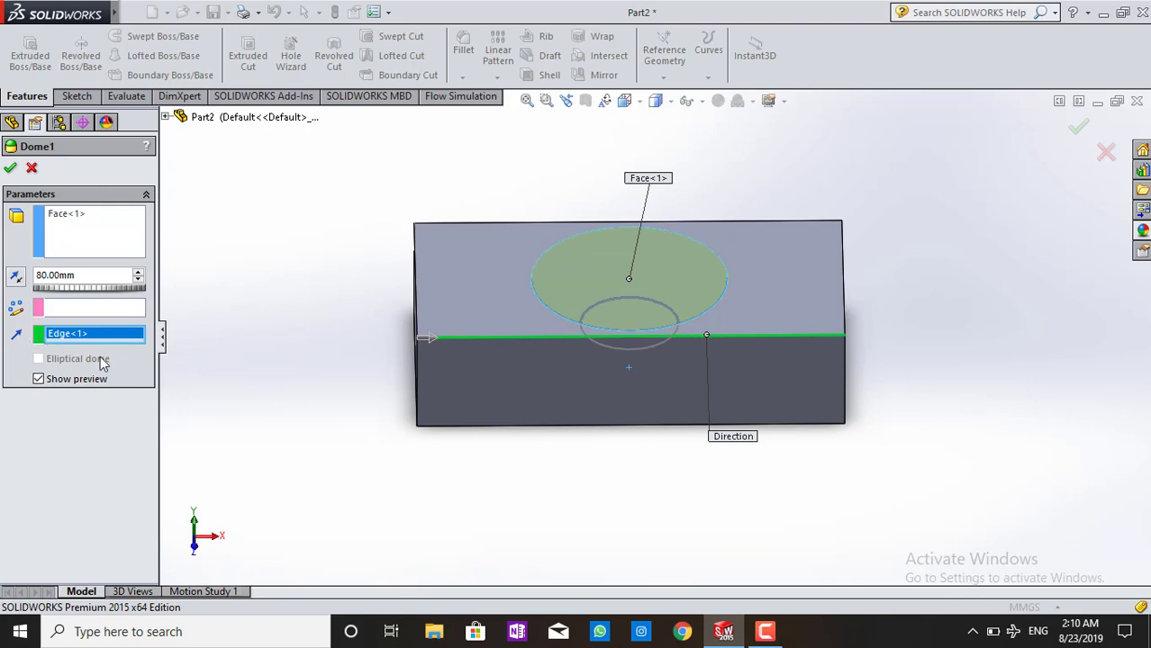
{"action": "left_click", "coordinate": [13, 281]}
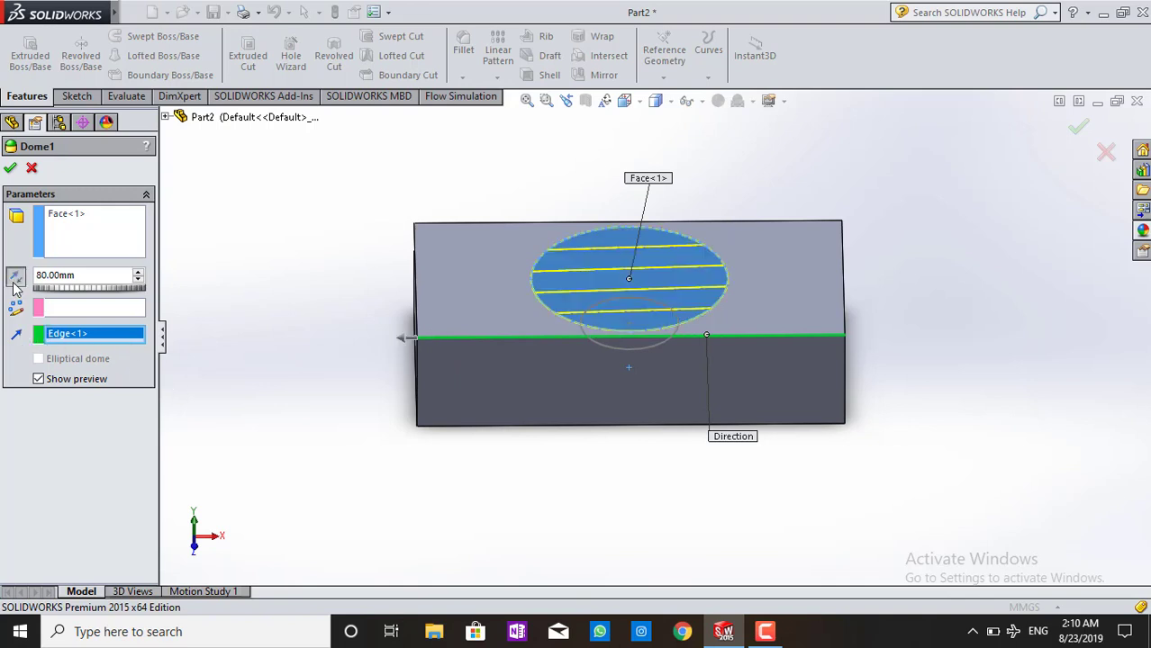
{"action": "left_click", "coordinate": [14, 281]}
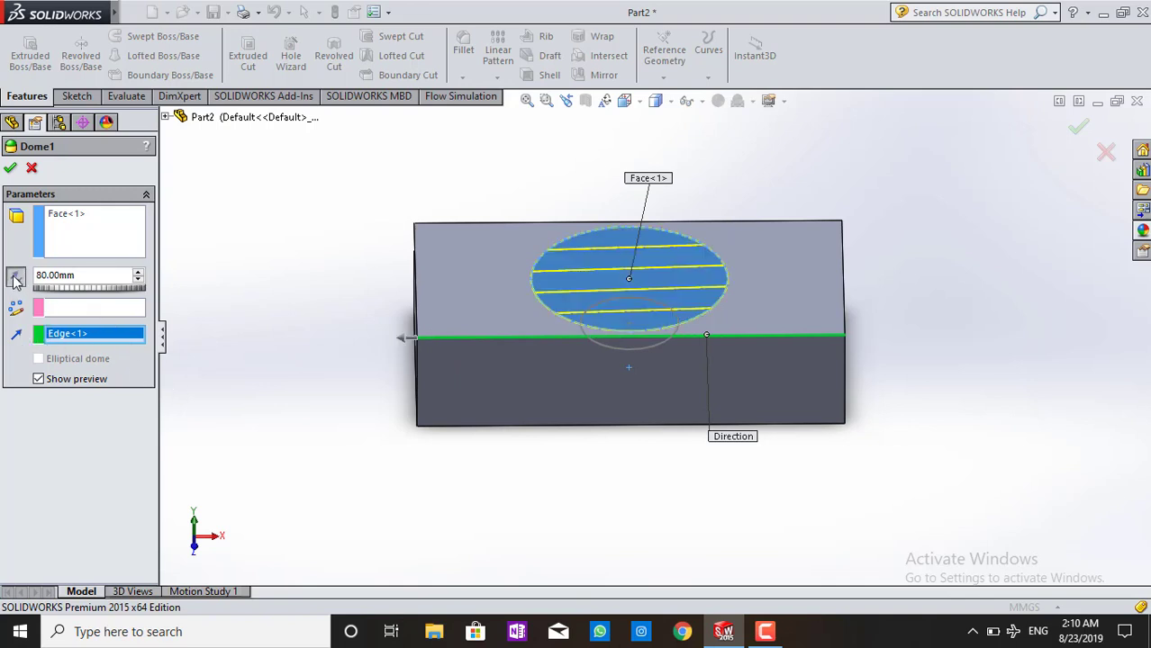
{"action": "left_click", "coordinate": [10, 167]}
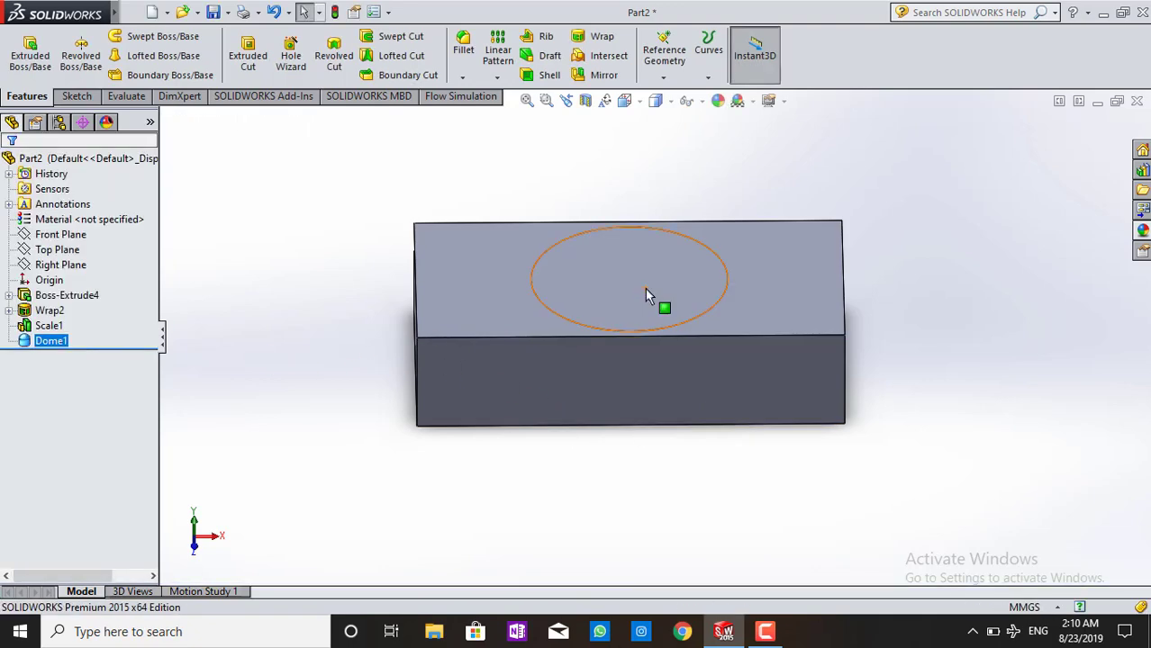
- Reverse Dome1's direction and accept the edit
{"action": "mouse_move", "coordinate": [644, 290]}
{"action": "middle_mouse_down"}
{"action": "mouse_move", "coordinate": [610, 356]}
{"action": "mouse_move", "coordinate": [684, 288]}
{"action": "middle_mouse_up"}
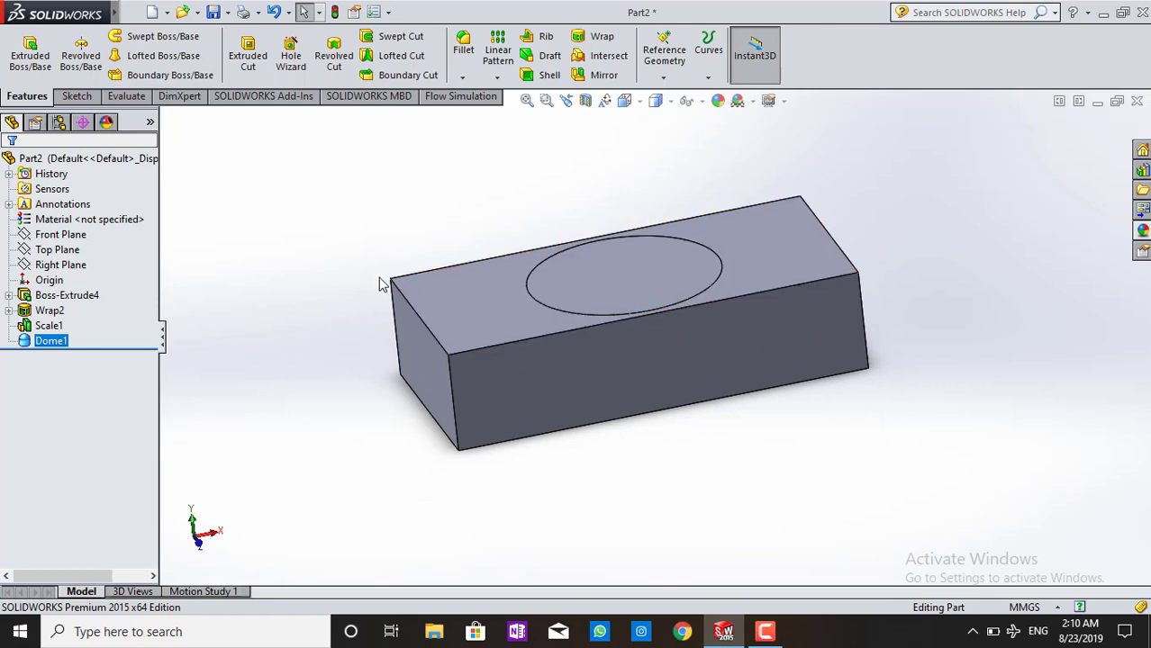
{"action": "left_click", "coordinate": [29, 340]}
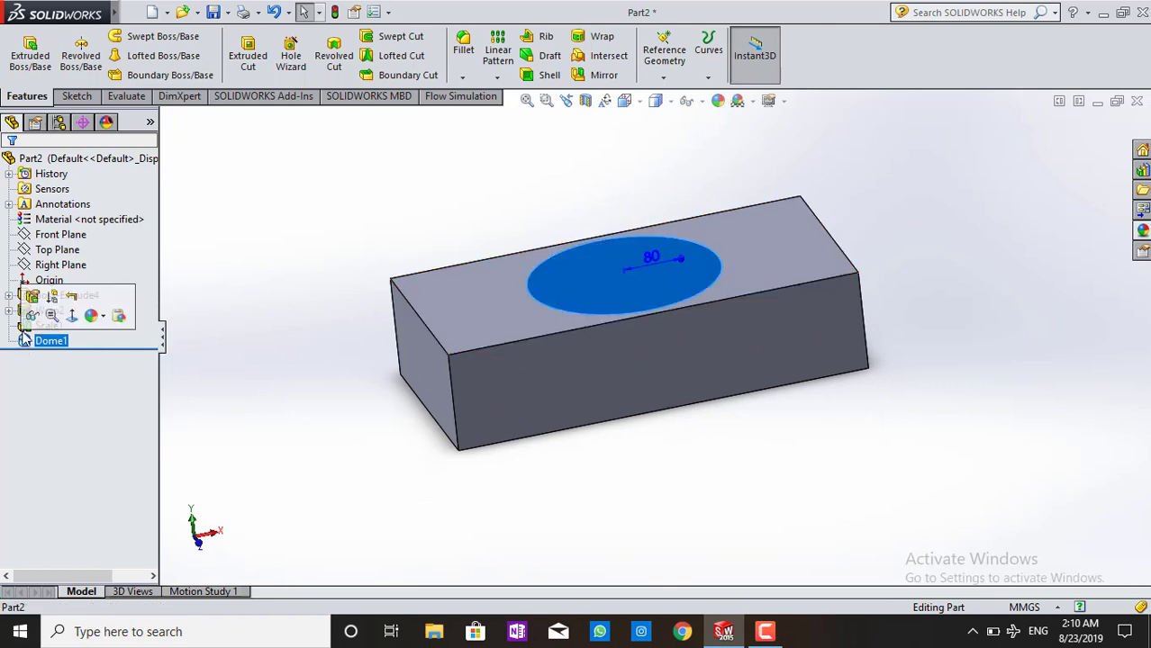
{"action": "left_click", "coordinate": [32, 298]}
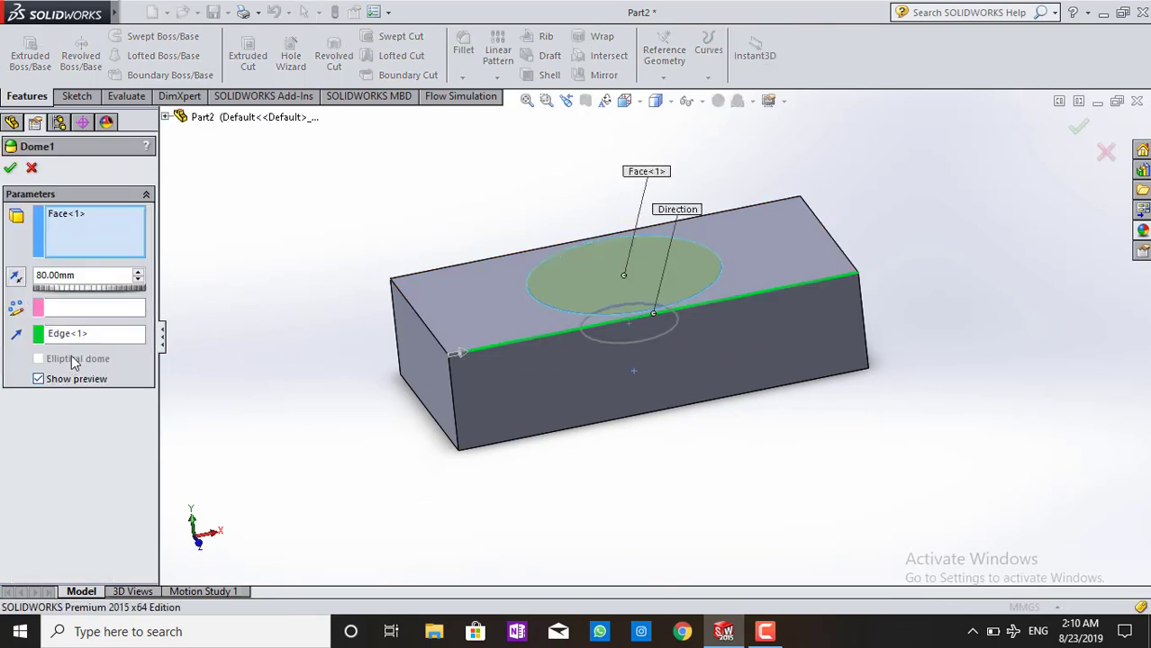
{"action": "left_click", "coordinate": [17, 276]}
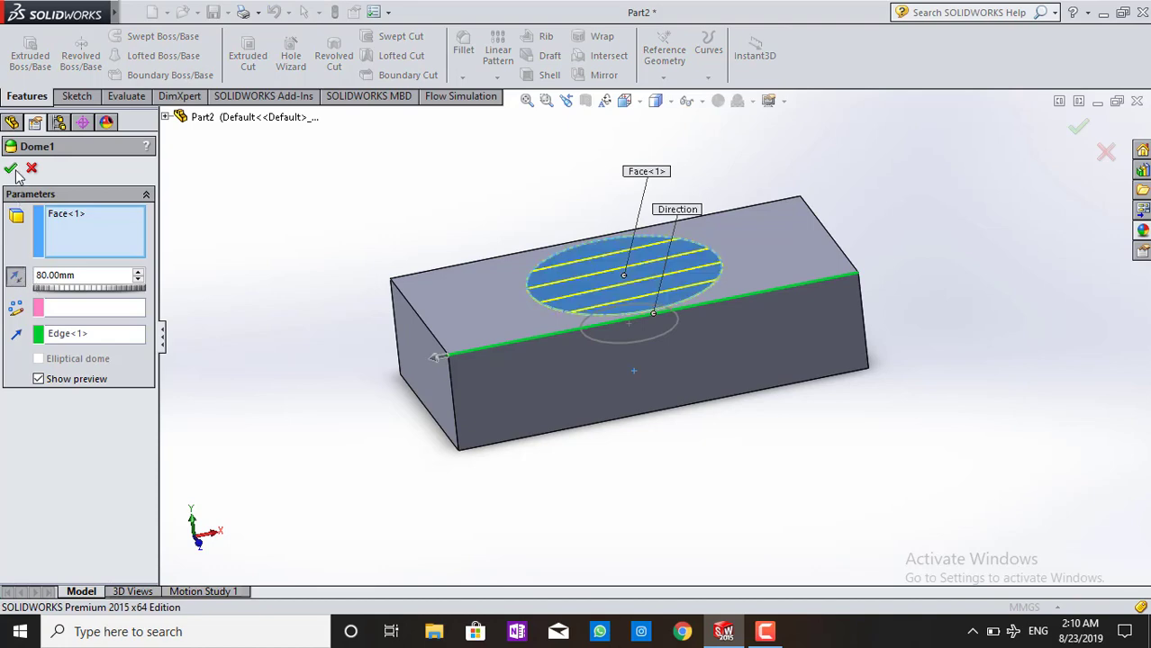
{"action": "left_click", "coordinate": [11, 170]}
- Clear the edge from Dome1's Direction box so the dome rises above the top face
{"action": "mouse_move", "coordinate": [386, 269]}
{"action": "middle_mouse_down"}
{"action": "mouse_move", "coordinate": [534, 265]}
{"action": "mouse_move", "coordinate": [362, 175]}
{"action": "mouse_move", "coordinate": [399, 199]}
{"action": "middle_mouse_up"}
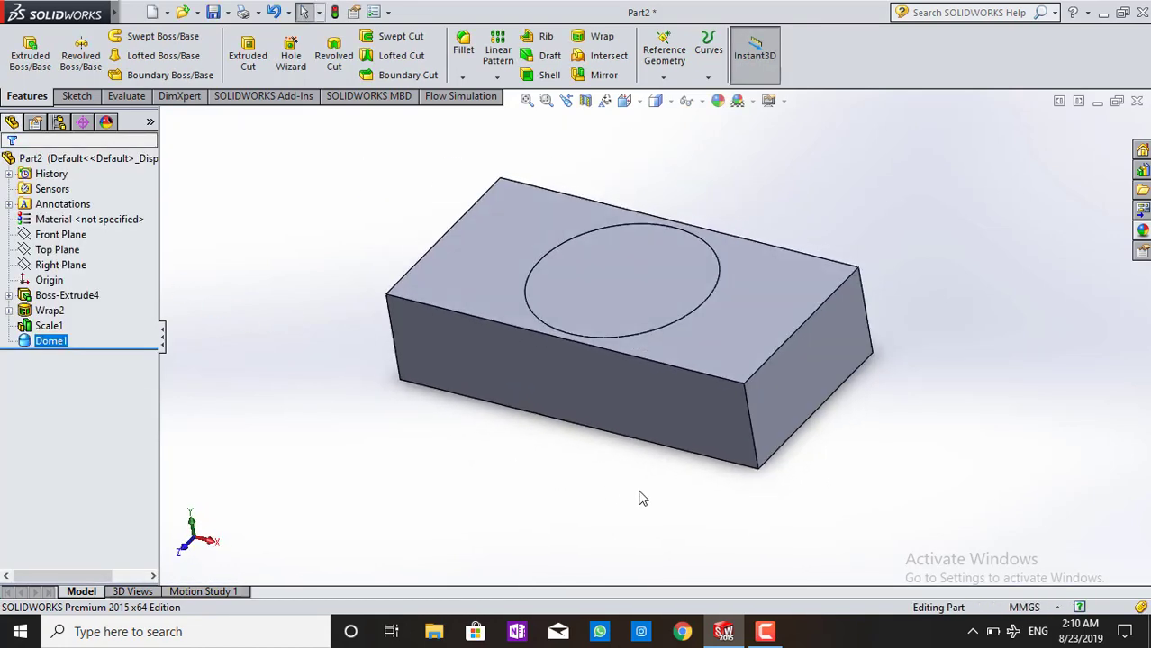
{"action": "middle_click_drag", "start_coordinate": [682, 459], "coordinate": [524, 378]}
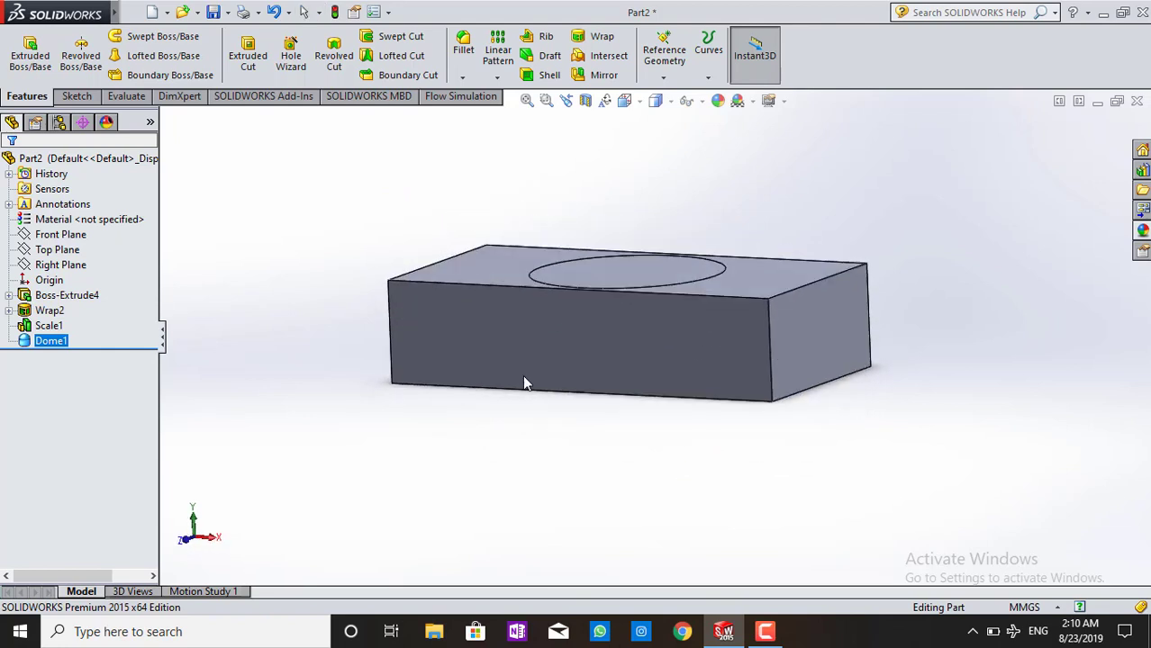
{"action": "left_click", "coordinate": [27, 344]}
{"action": "left_click", "coordinate": [25, 320]}
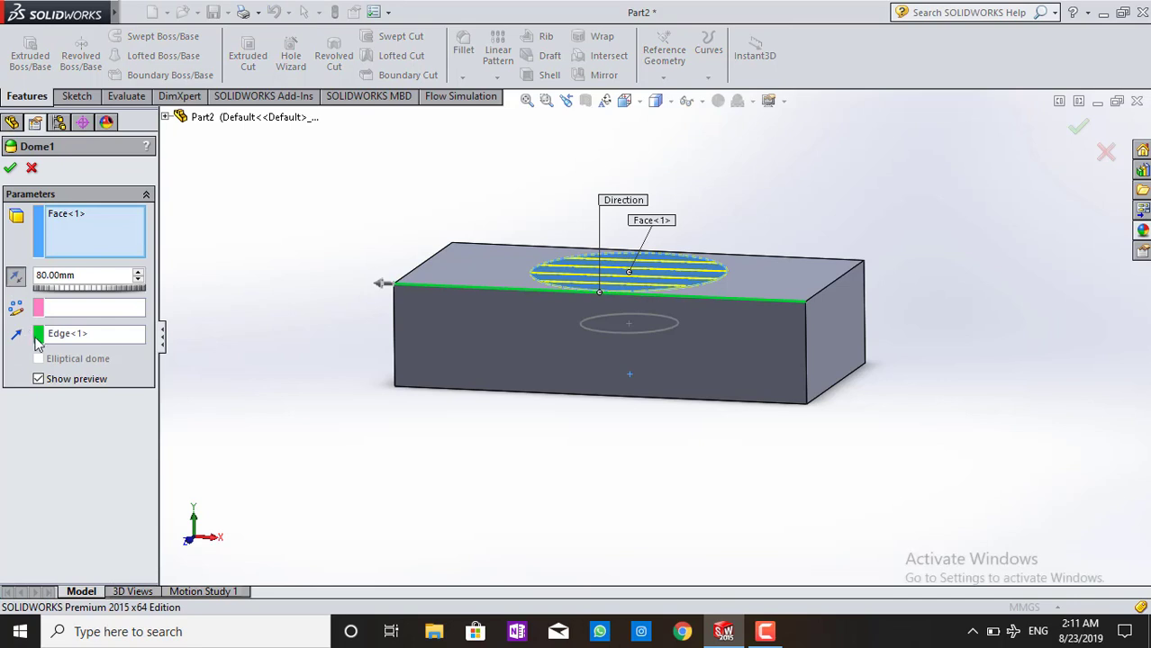
{"action": "left_click", "coordinate": [50, 334]}
{"action": "right_click", "coordinate": [47, 331]}
{"action": "left_click", "coordinate": [99, 339]}
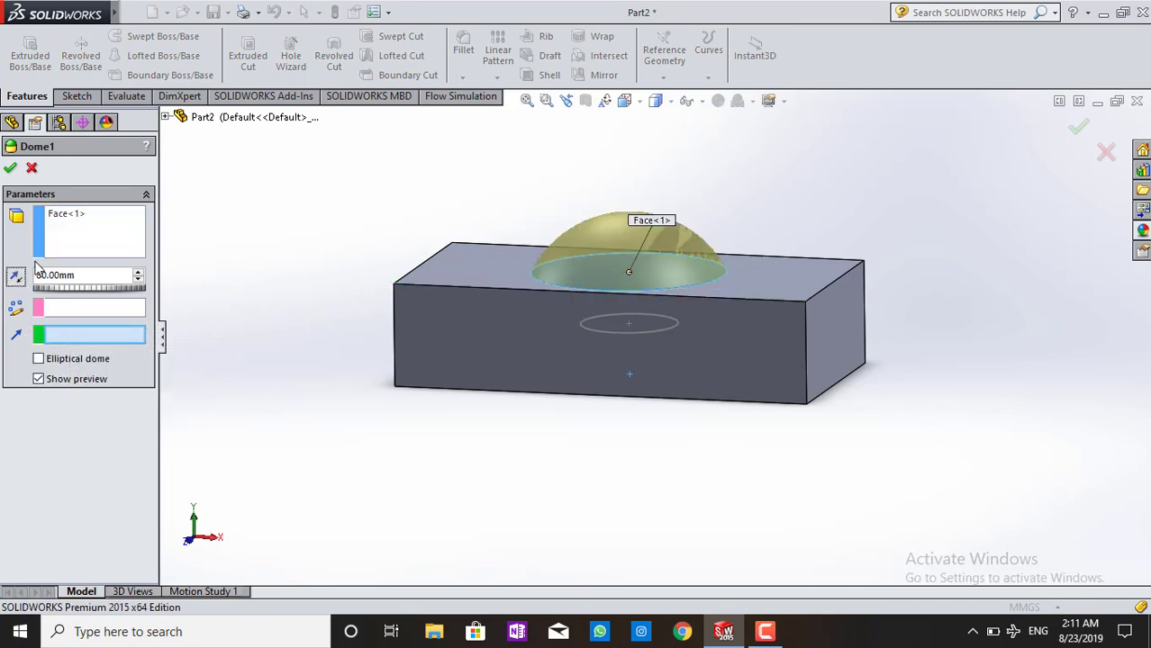
{"action": "left_click", "coordinate": [9, 169]}
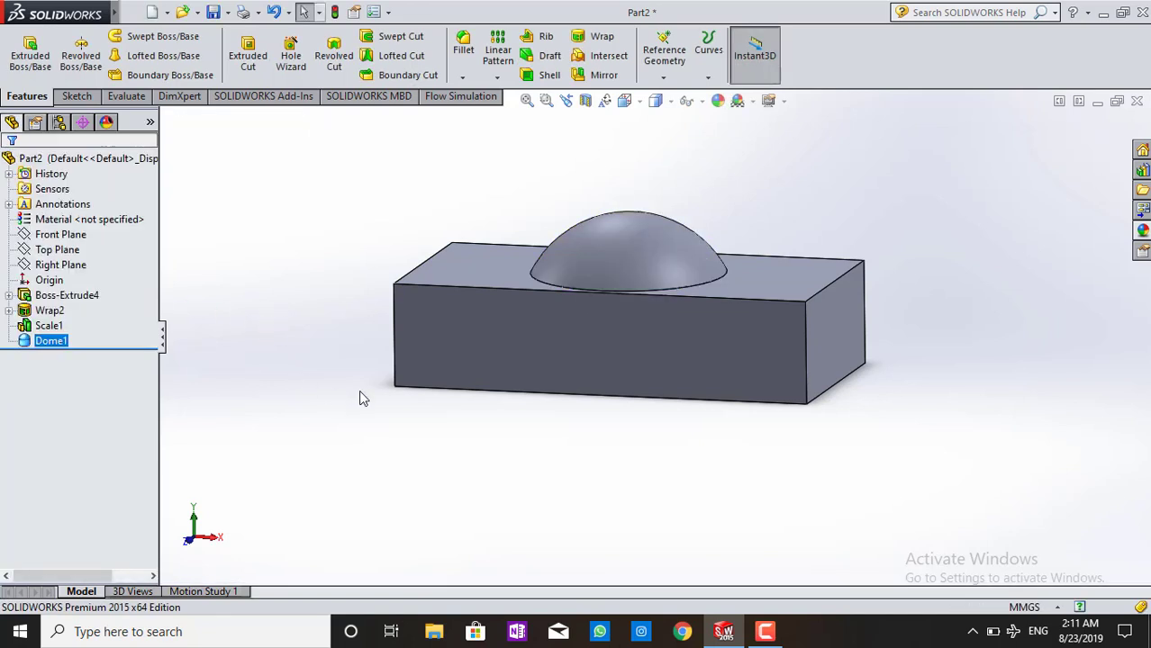
- Make Dome1 elliptical and confirm the edit
{"action": "left_click", "coordinate": [36, 342]}
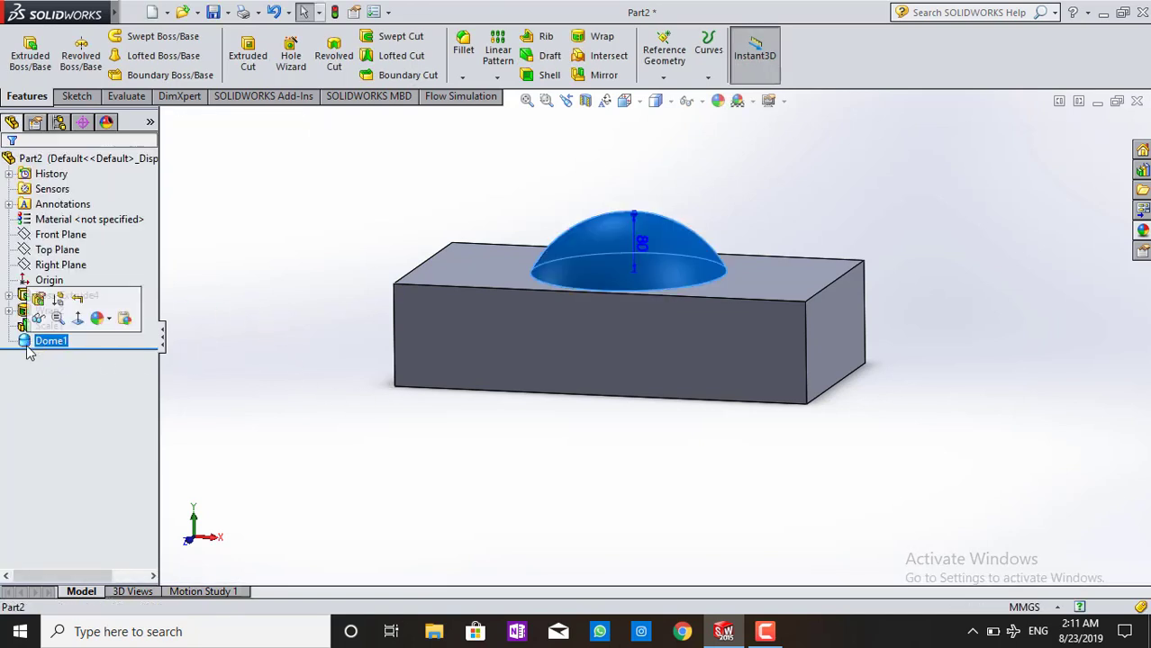
{"action": "left_click", "coordinate": [40, 299]}
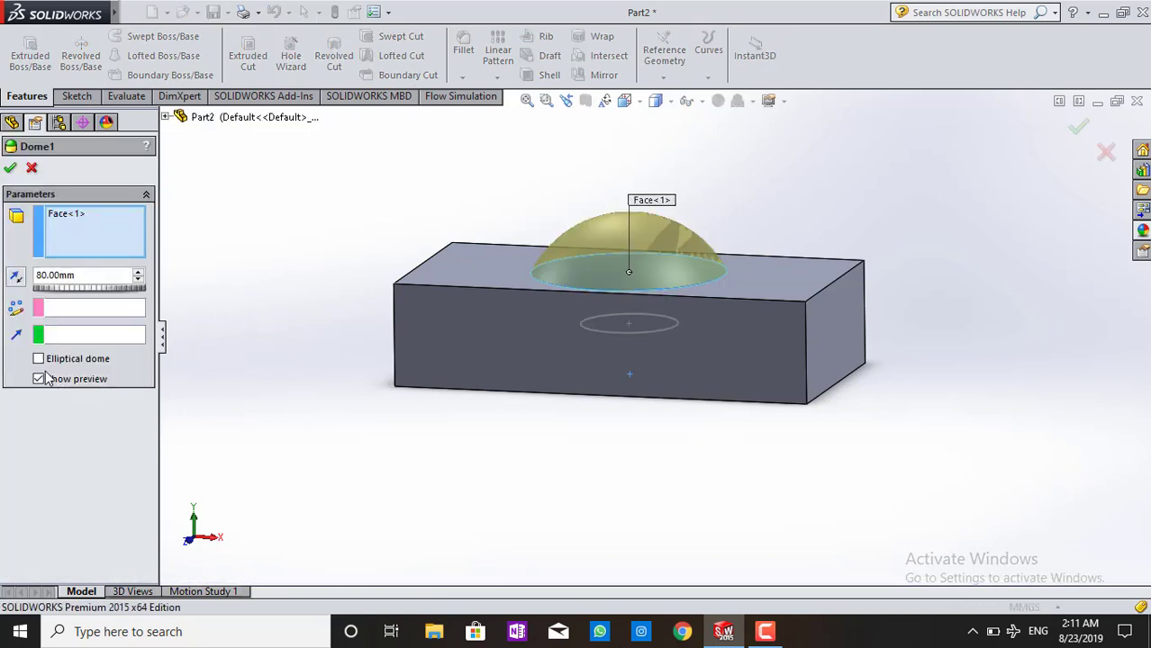
{"action": "left_click", "coordinate": [39, 360]}
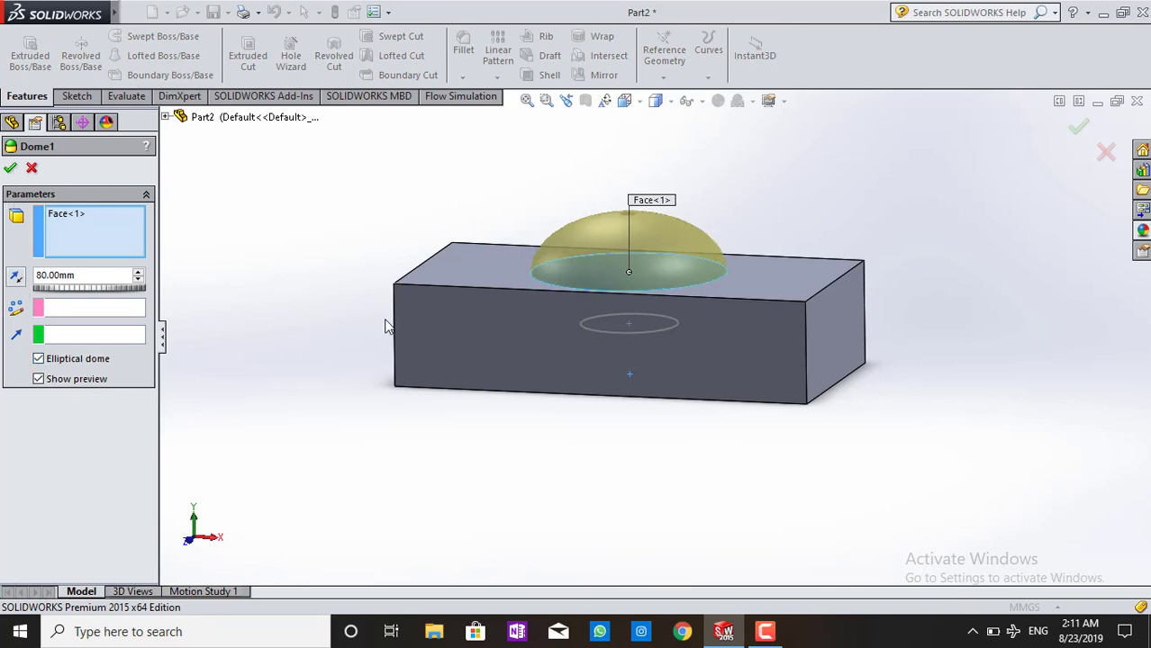
{"action": "left_click", "coordinate": [39, 359]}
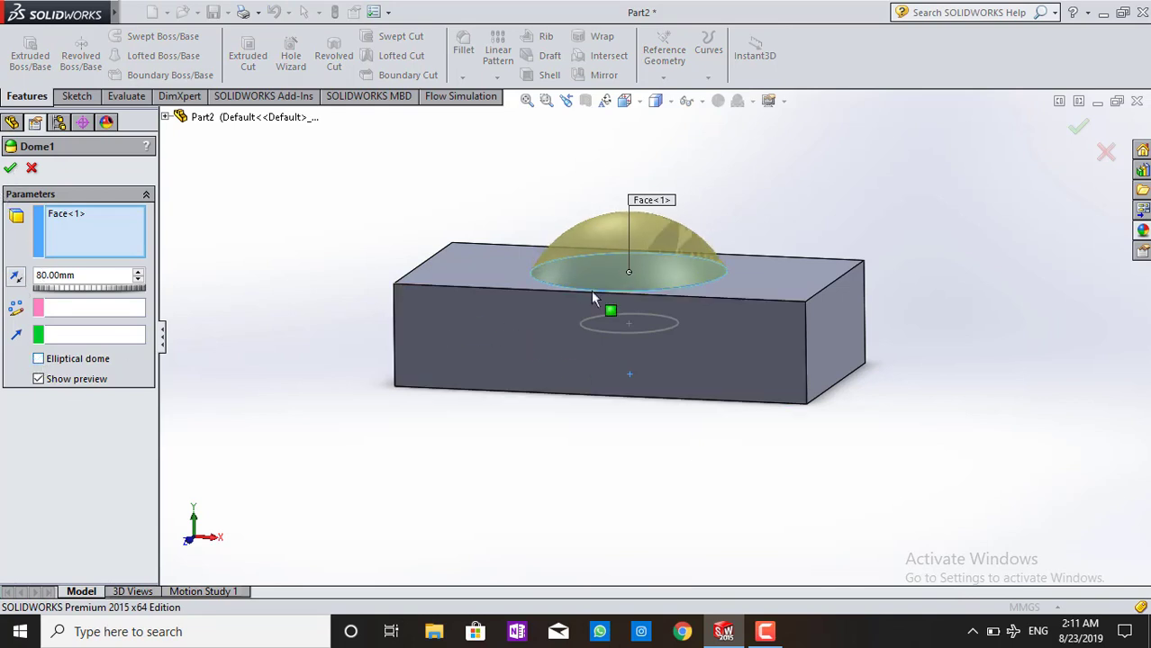
{"action": "left_click", "coordinate": [39, 359]}
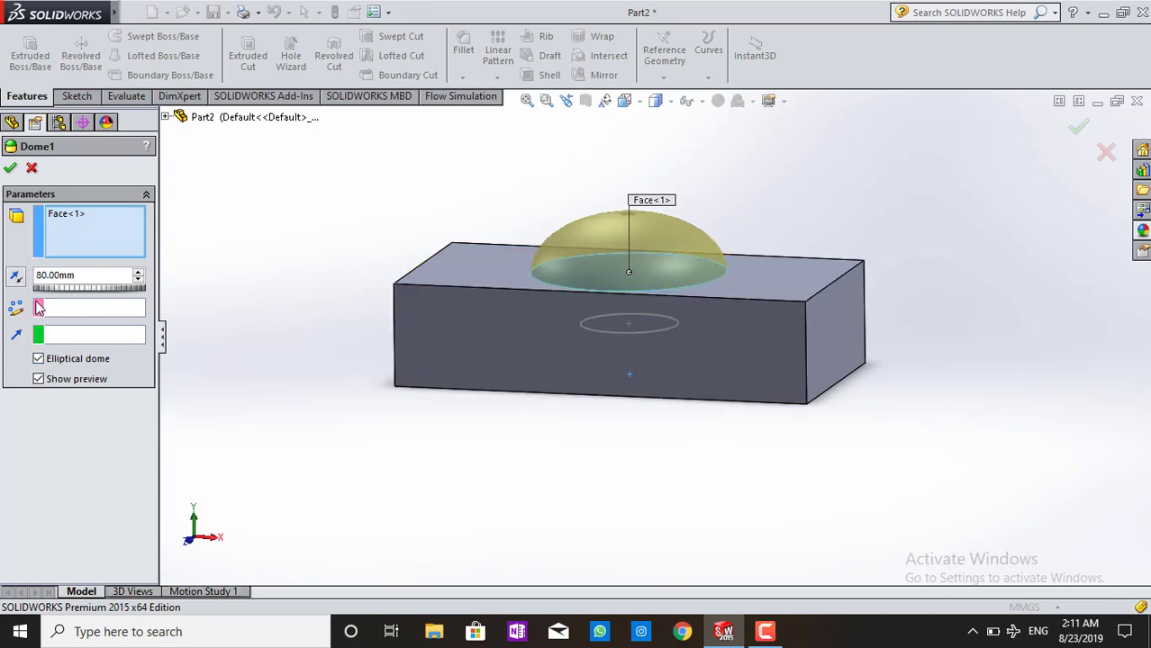
{"action": "left_click", "coordinate": [9, 168]}
- Orbit around the domed block, then snap it to the Isometric view
{"action": "mouse_move", "coordinate": [457, 313]}
{"action": "middle_mouse_down"}
{"action": "mouse_move", "coordinate": [374, 373]}
{"action": "mouse_move", "coordinate": [402, 400]}
{"action": "mouse_move", "coordinate": [419, 372]}
{"action": "mouse_move", "coordinate": [498, 319]}
{"action": "mouse_move", "coordinate": [803, 259]}
{"action": "mouse_move", "coordinate": [796, 400]}
{"action": "middle_mouse_up"}
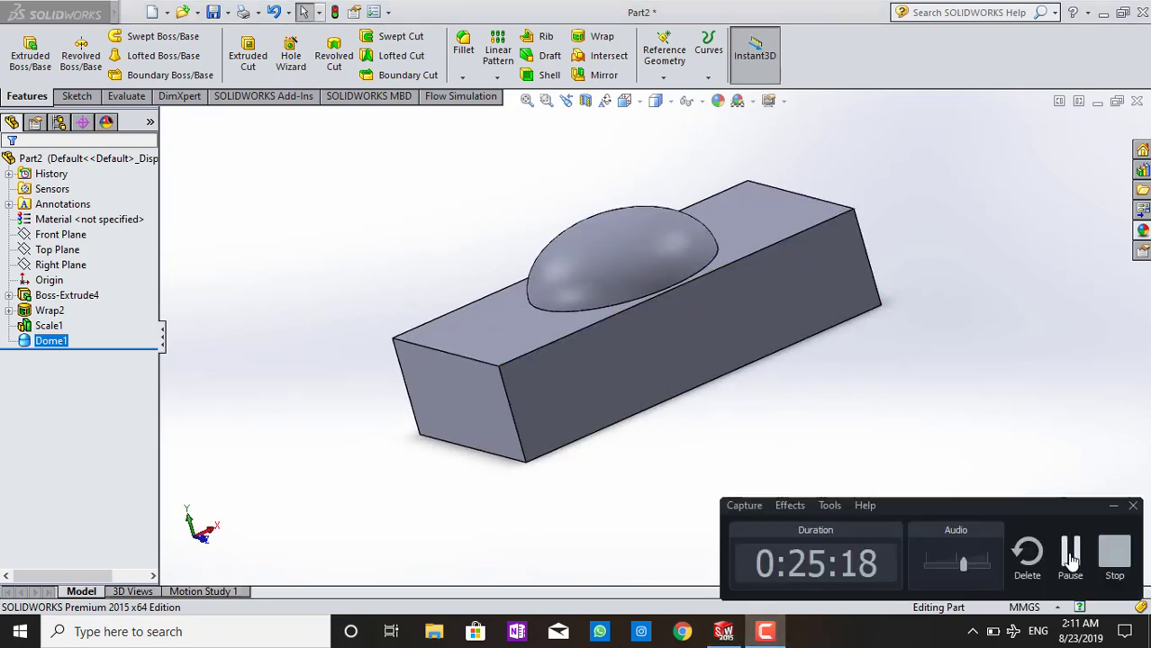
{"action": "middle_click_drag", "start_coordinate": [810, 531], "coordinate": [870, 478]}
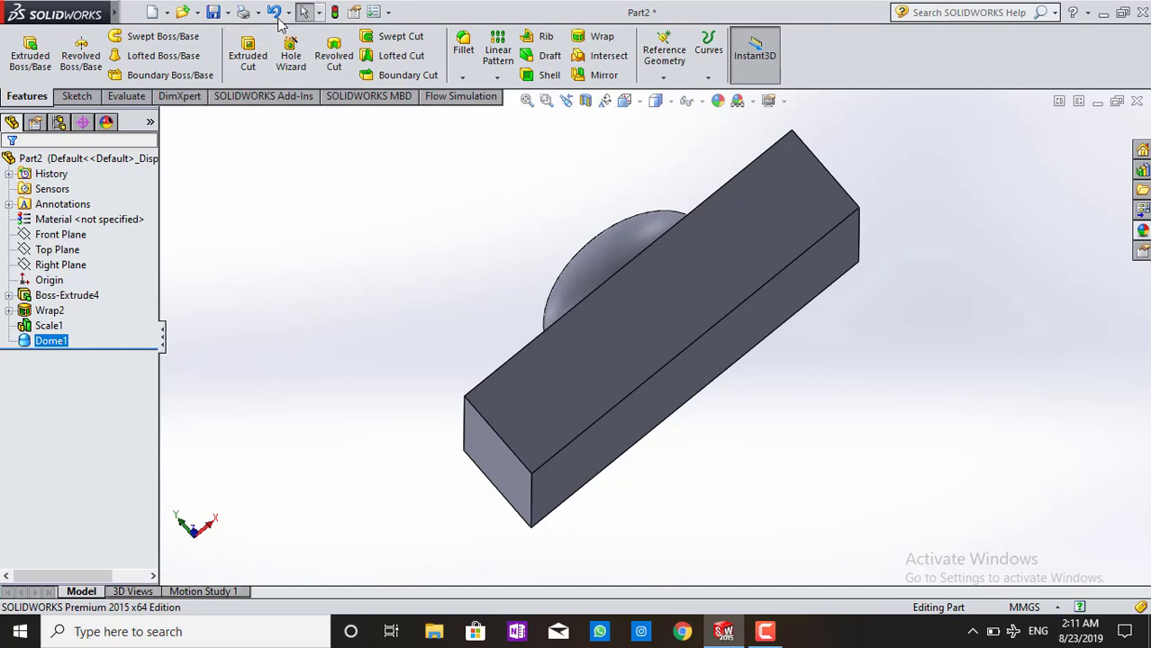
{"action": "left_click", "coordinate": [274, 13]}
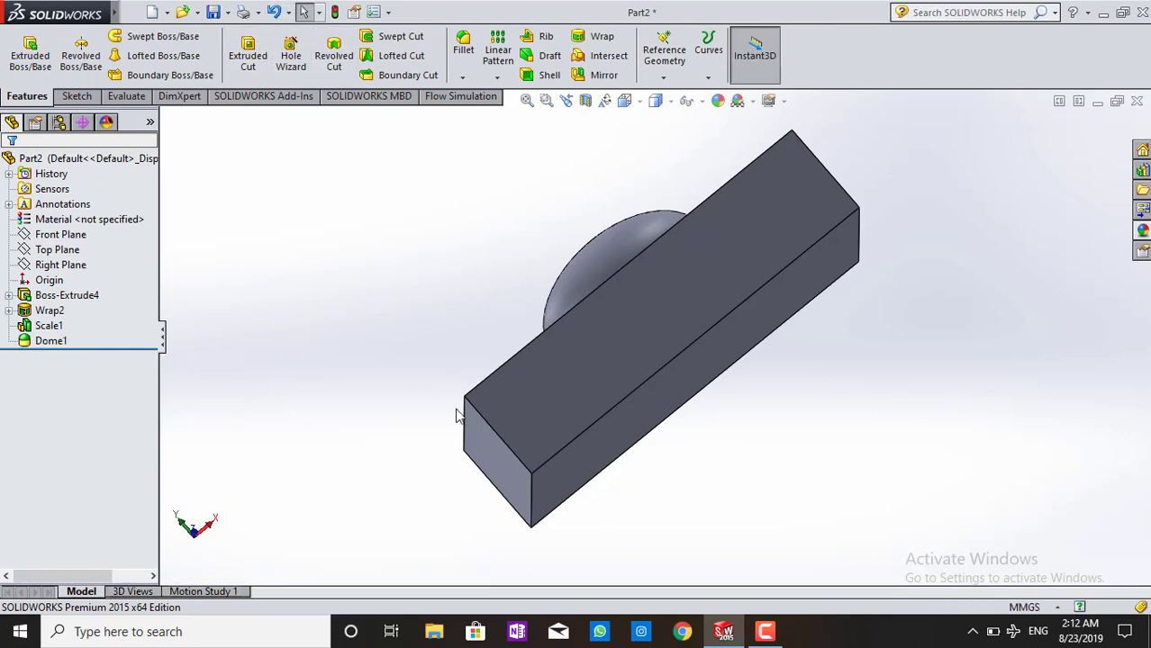
{"action": "middle_click_drag", "start_coordinate": [448, 360], "coordinate": [501, 377]}
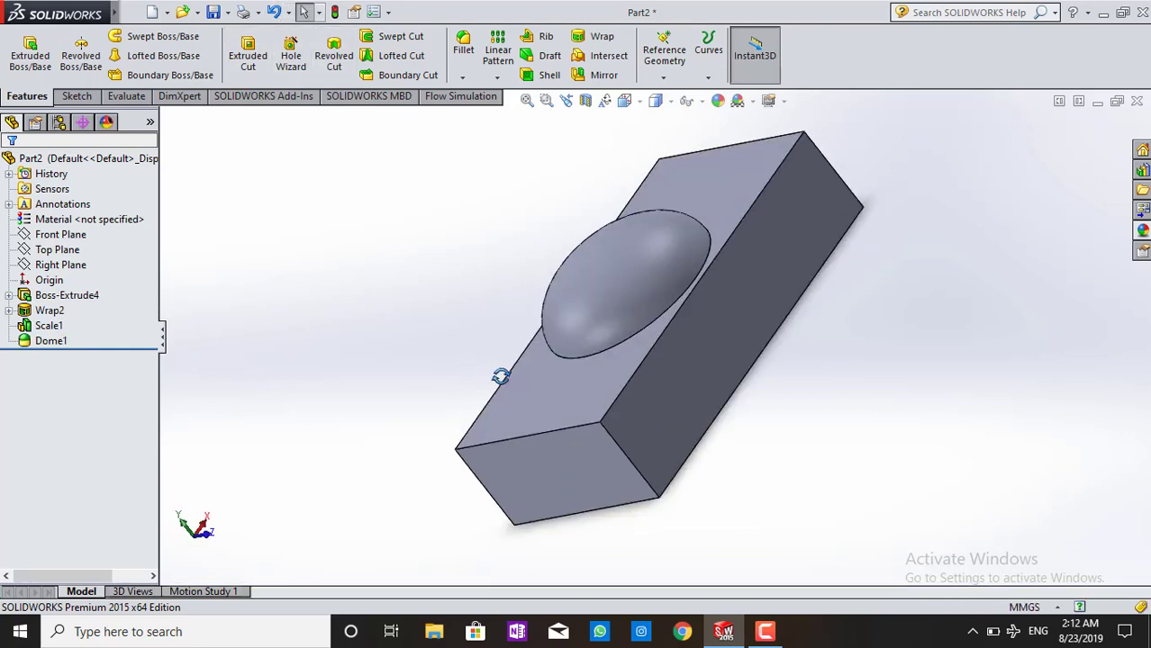
{"action": "left_click", "coordinate": [657, 100]}
{"action": "left_click", "coordinate": [713, 143]}
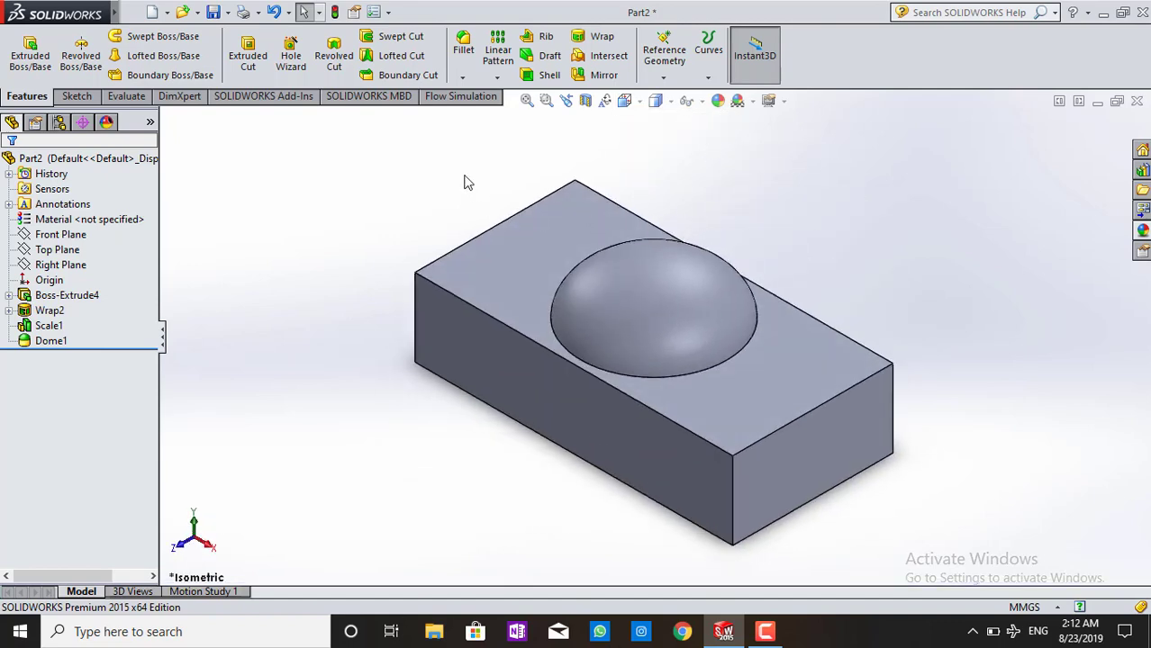
- Start a Freeform feature from Insert > Features on the block's long front face
{"action": "mouse_move", "coordinate": [81, 11]}
{"action": "left_click", "coordinate": [236, 13]}
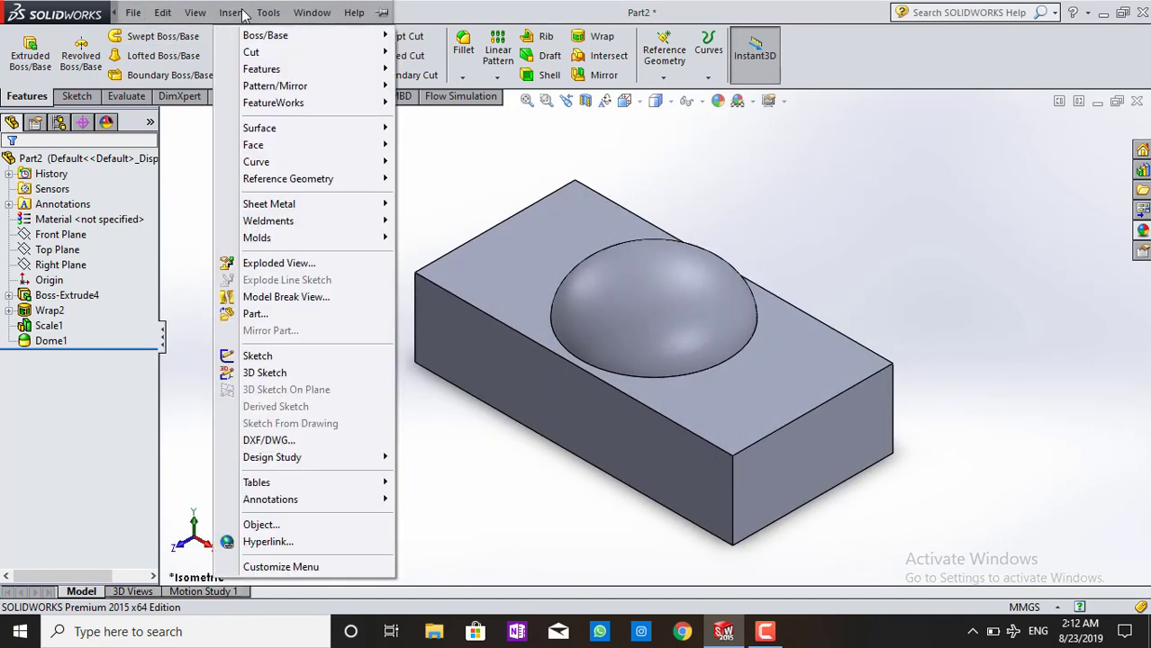
{"action": "left_click", "coordinate": [241, 13]}
{"action": "left_click", "coordinate": [232, 12]}
{"action": "mouse_move", "coordinate": [270, 69]}
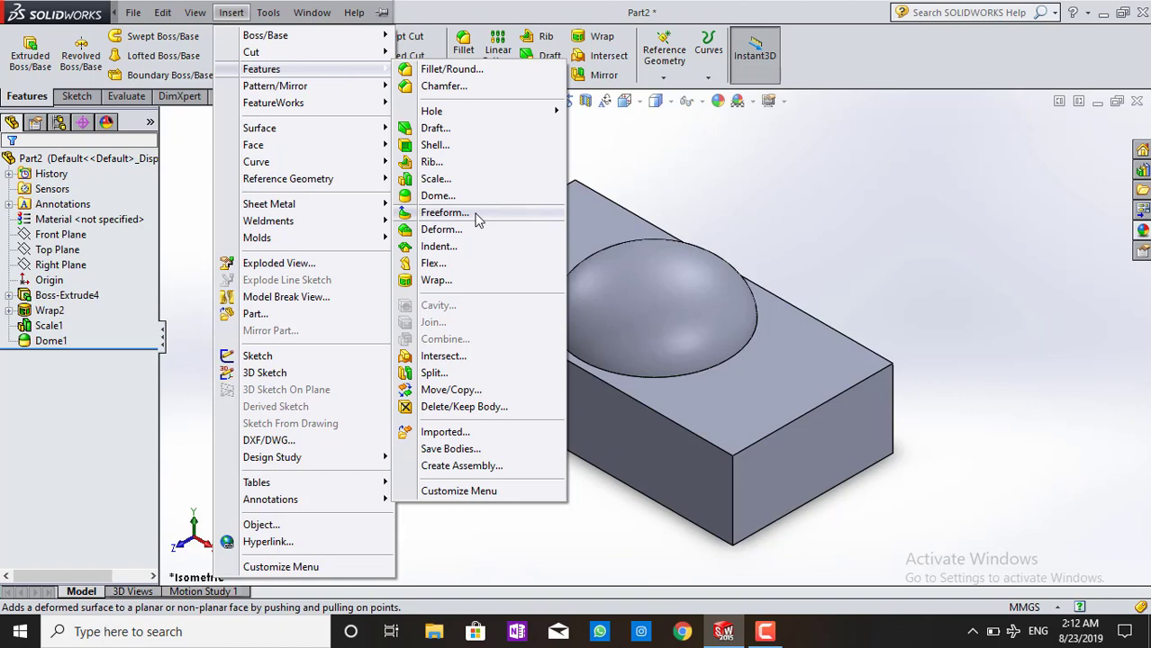
{"action": "left_click", "coordinate": [477, 216]}
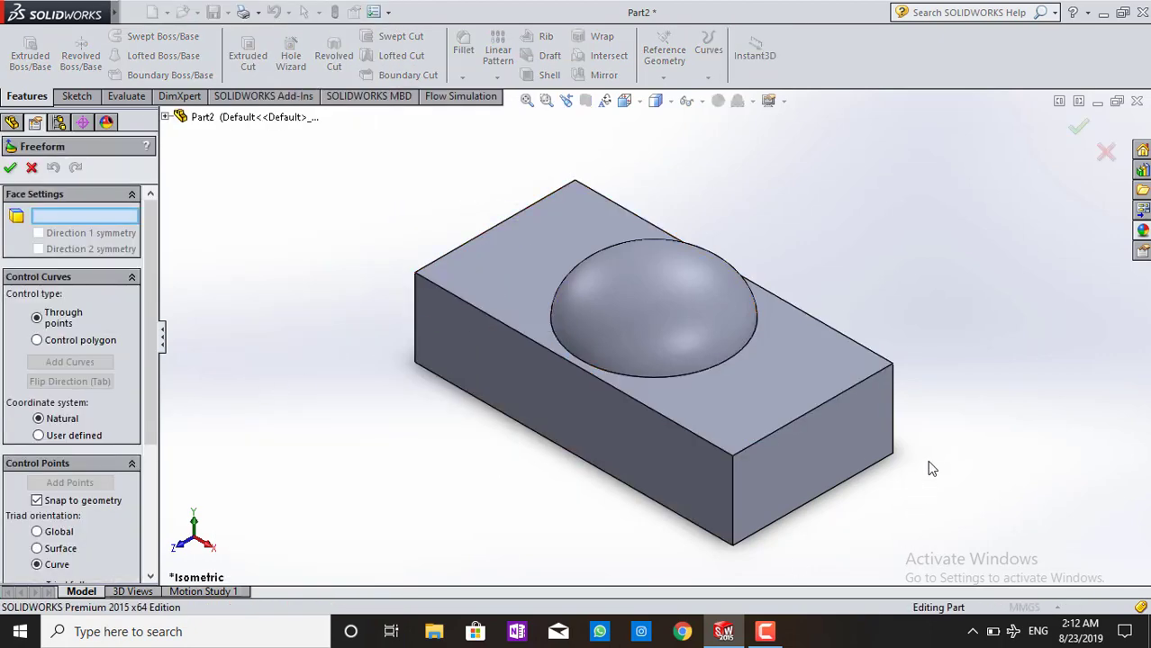
{"action": "middle_click_drag", "start_coordinate": [932, 469], "coordinate": [665, 461]}
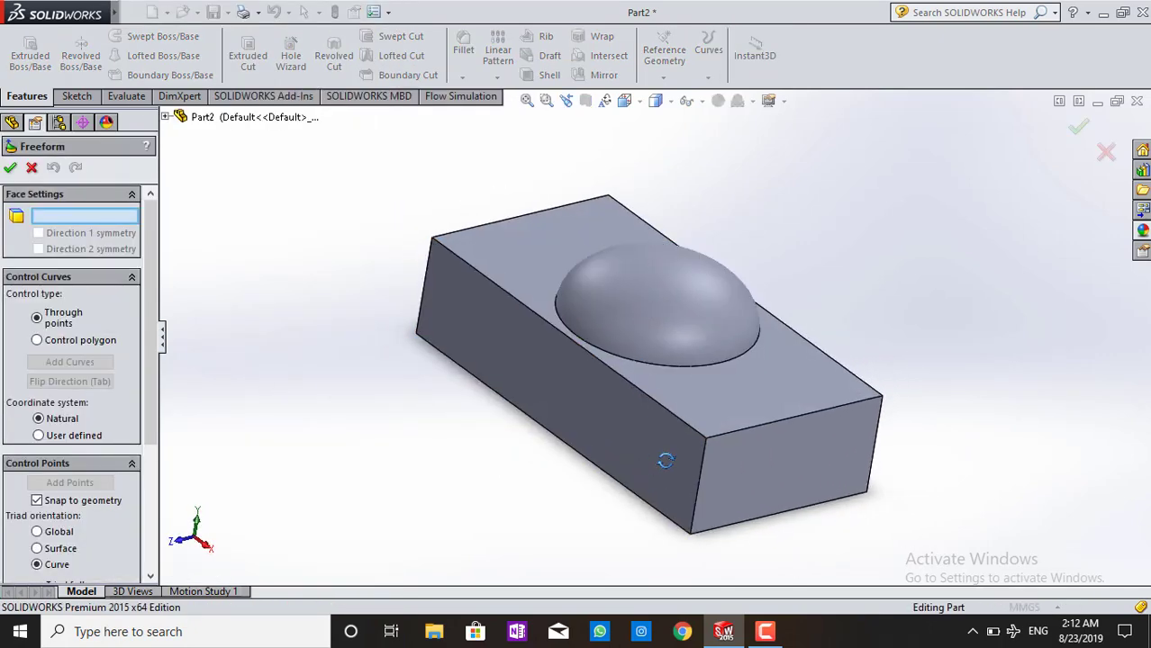
{"action": "middle_click_drag", "start_coordinate": [666, 461], "coordinate": [693, 398]}
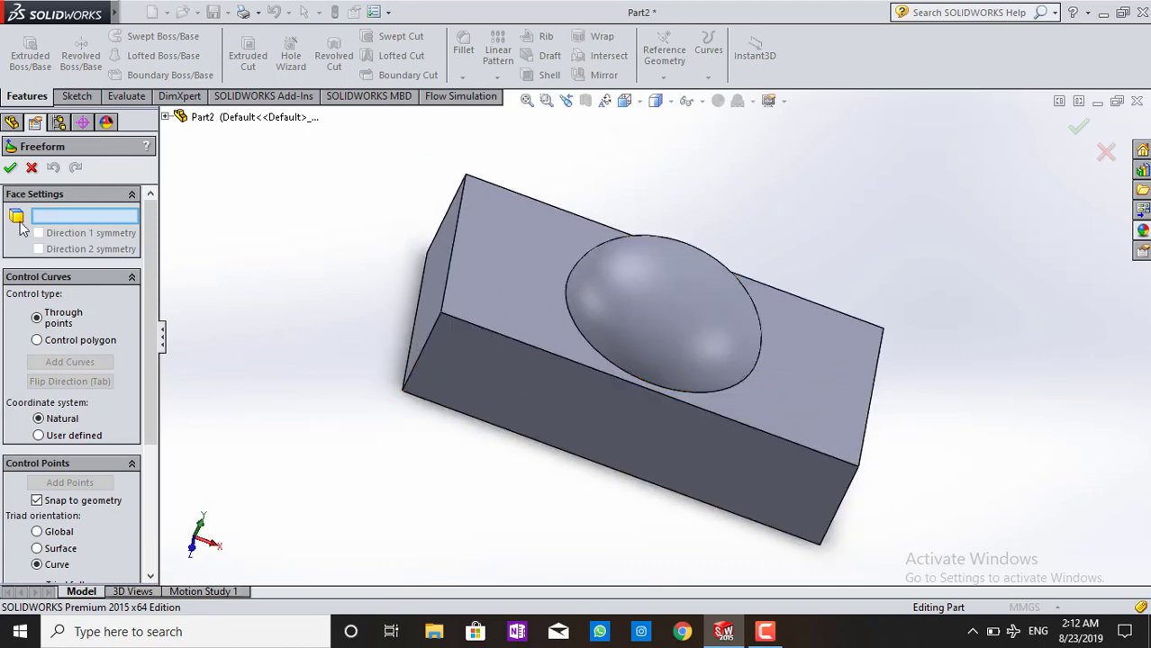
{"action": "middle_click_drag", "start_coordinate": [529, 459], "coordinate": [673, 405]}
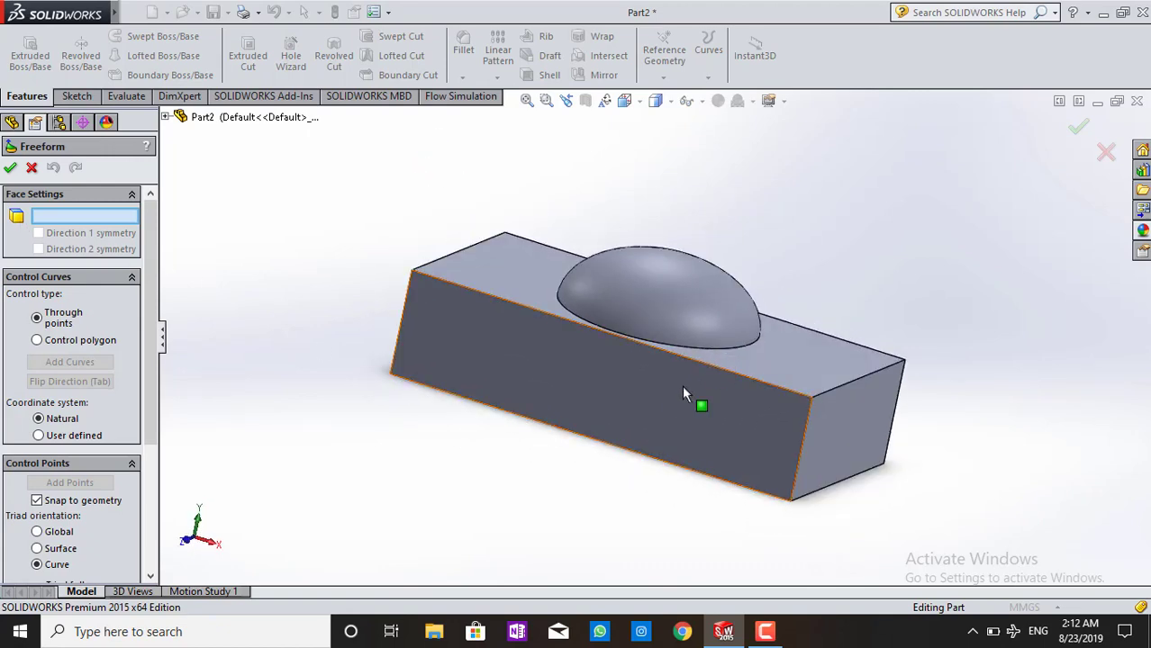
{"action": "left_click", "coordinate": [672, 405]}
{"action": "mouse_move", "coordinate": [1008, 432]}
{"action": "middle_mouse_down"}
{"action": "mouse_move", "coordinate": [1061, 369]}
{"action": "mouse_move", "coordinate": [660, 360]}
{"action": "middle_mouse_up"}
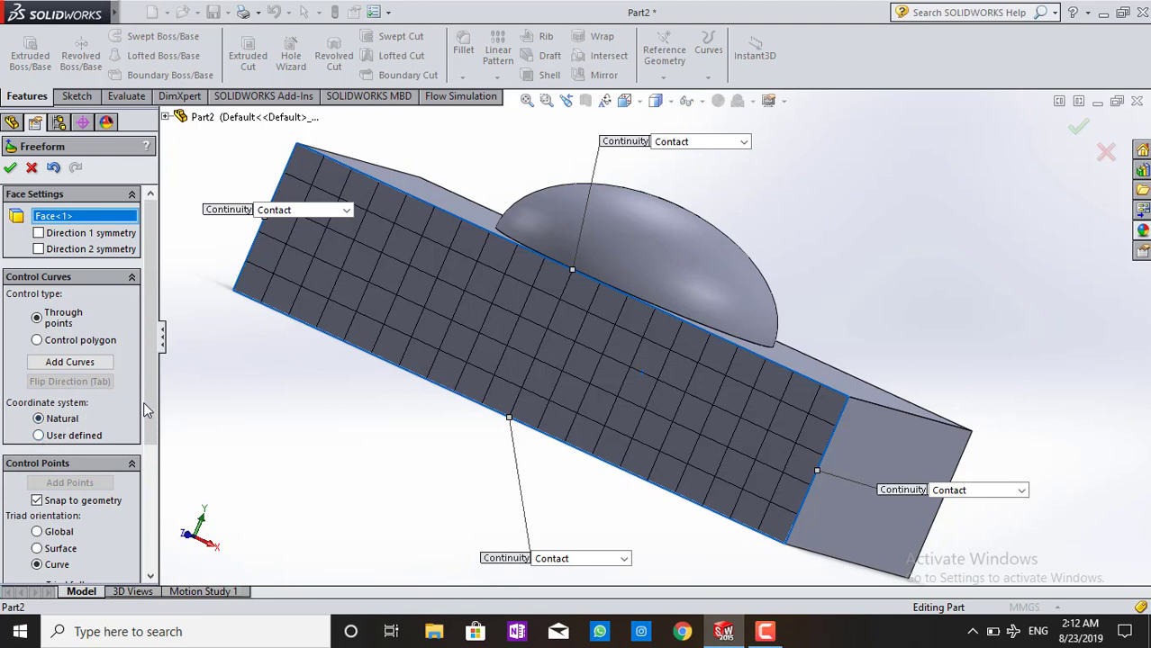
- Toggle zebra stripes on and off, then collapse the Display and Control Points sections
{"action": "left_click_drag", "start_coordinate": [144, 403], "coordinate": [140, 543]}
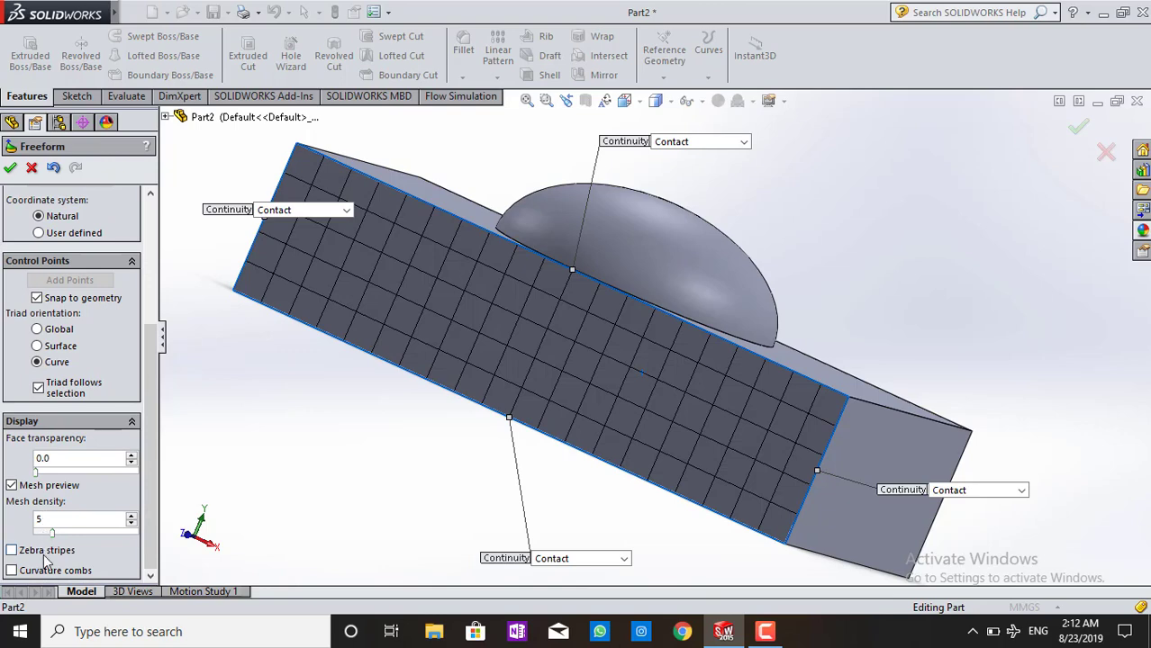
{"action": "left_click", "coordinate": [12, 550]}
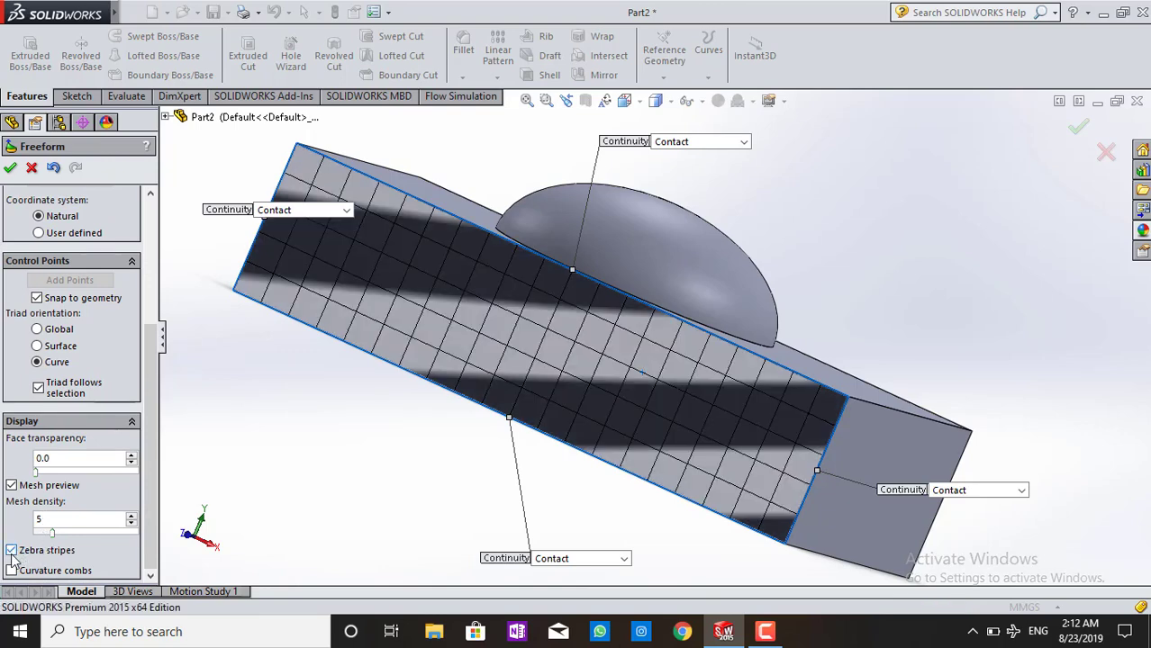
{"action": "left_click", "coordinate": [12, 550]}
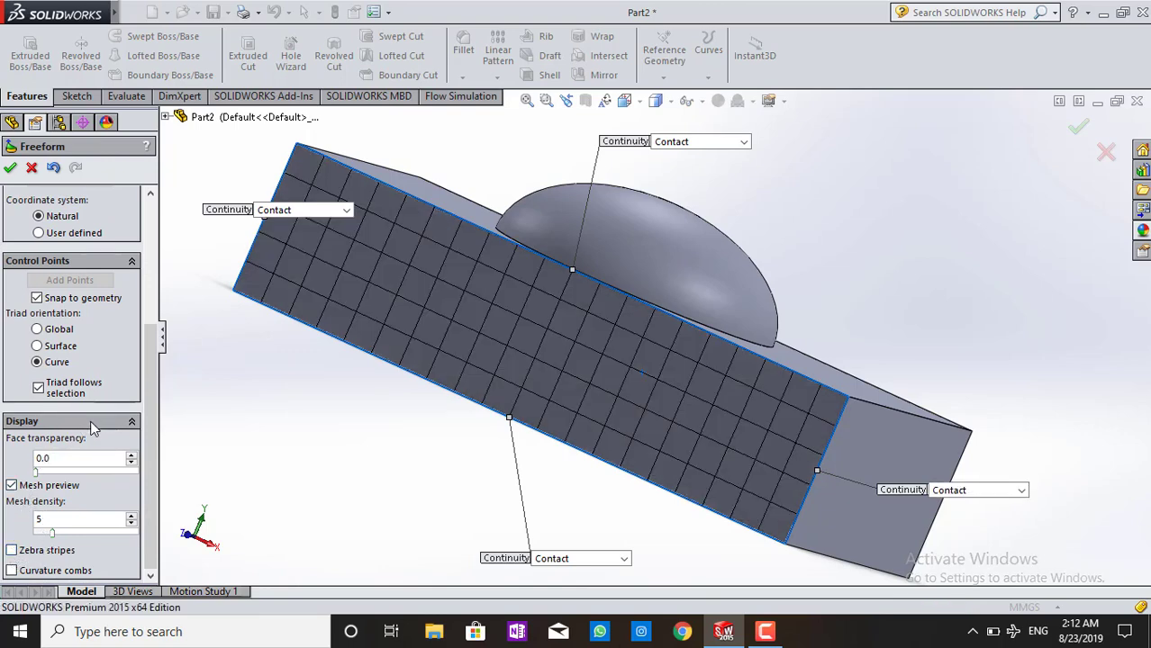
{"action": "left_click", "coordinate": [90, 421]}
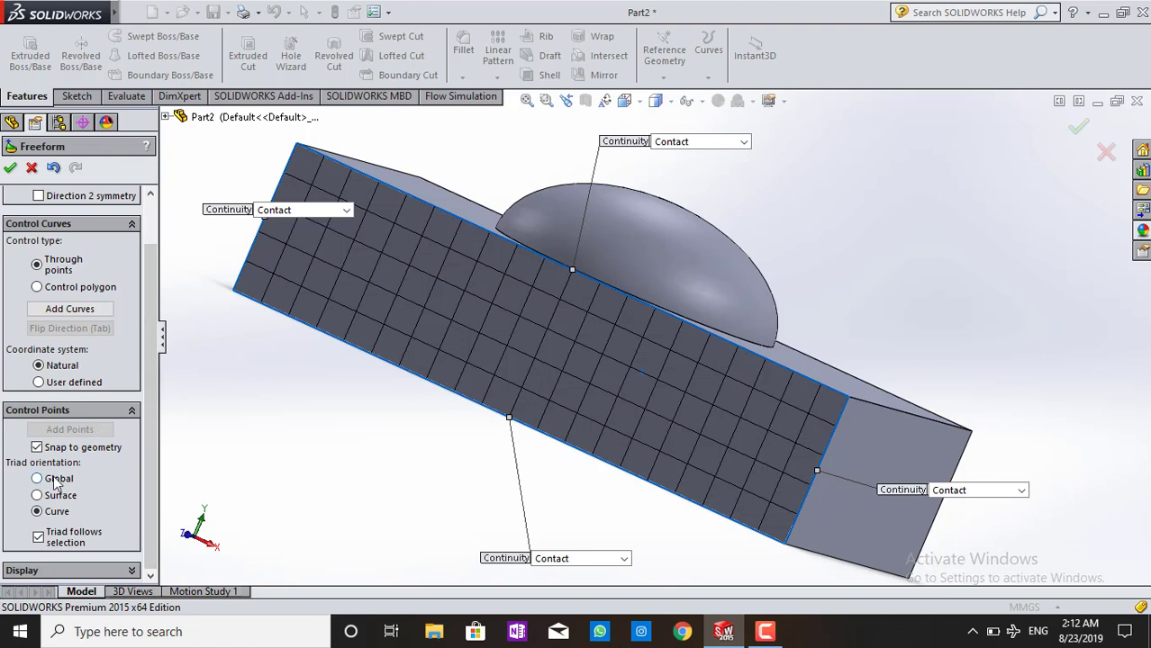
{"action": "left_click", "coordinate": [84, 412]}
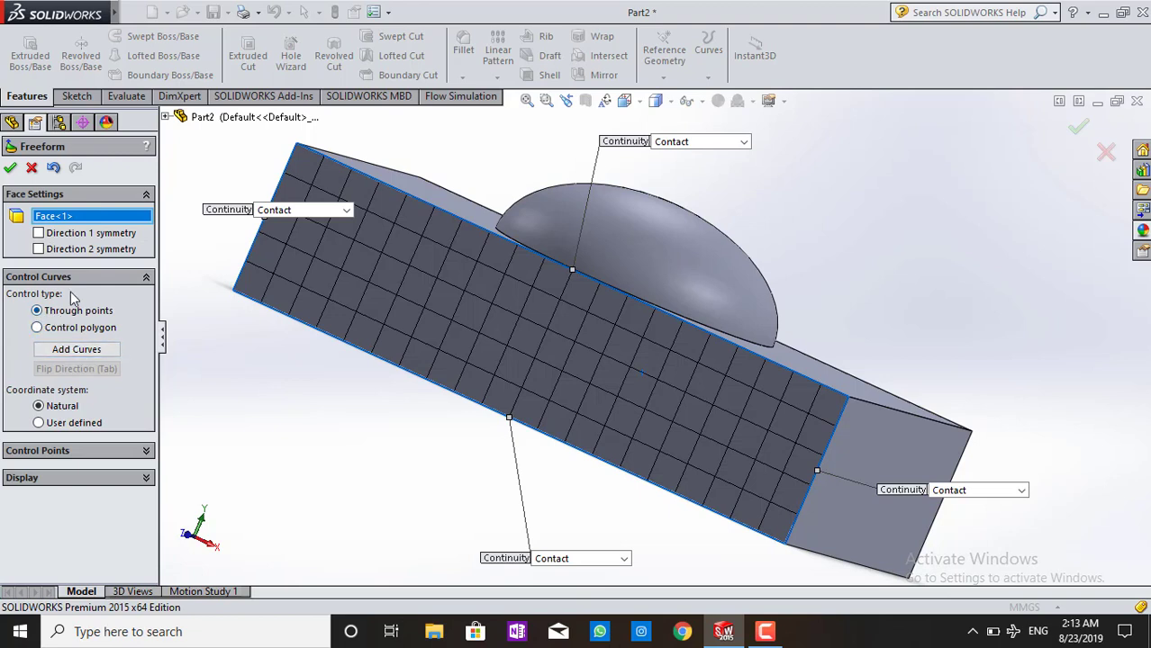
- Place three crosswise control curves on the face: near the left end, middle, and right end
{"action": "left_click", "coordinate": [65, 351]}
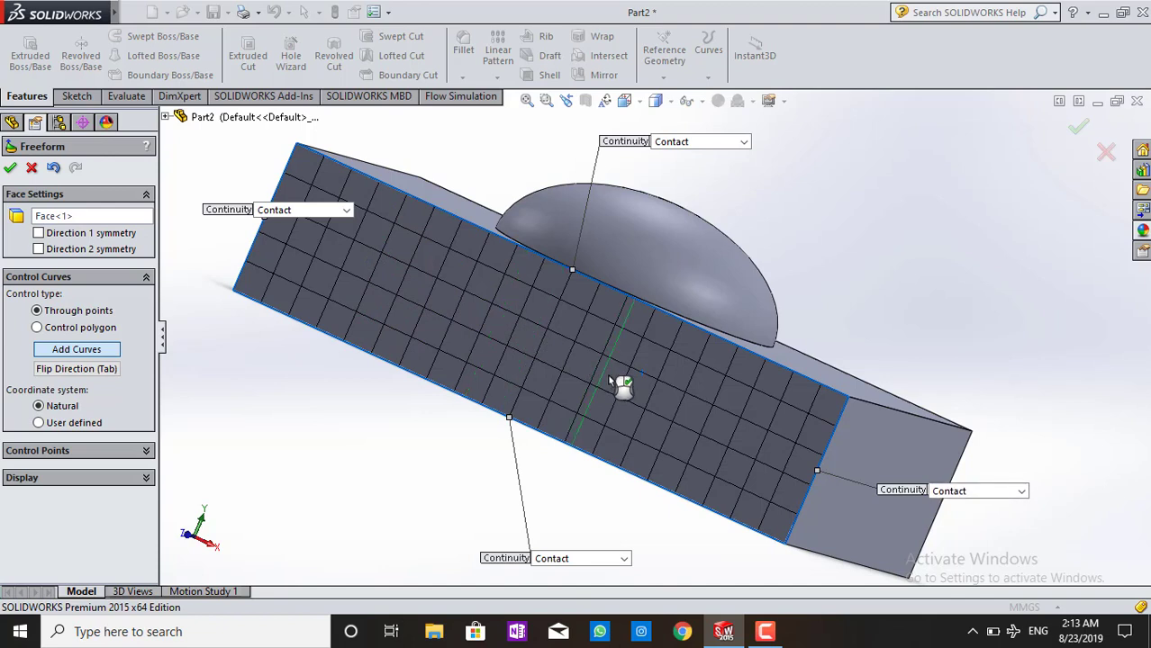
{"action": "left_click", "coordinate": [76, 369]}
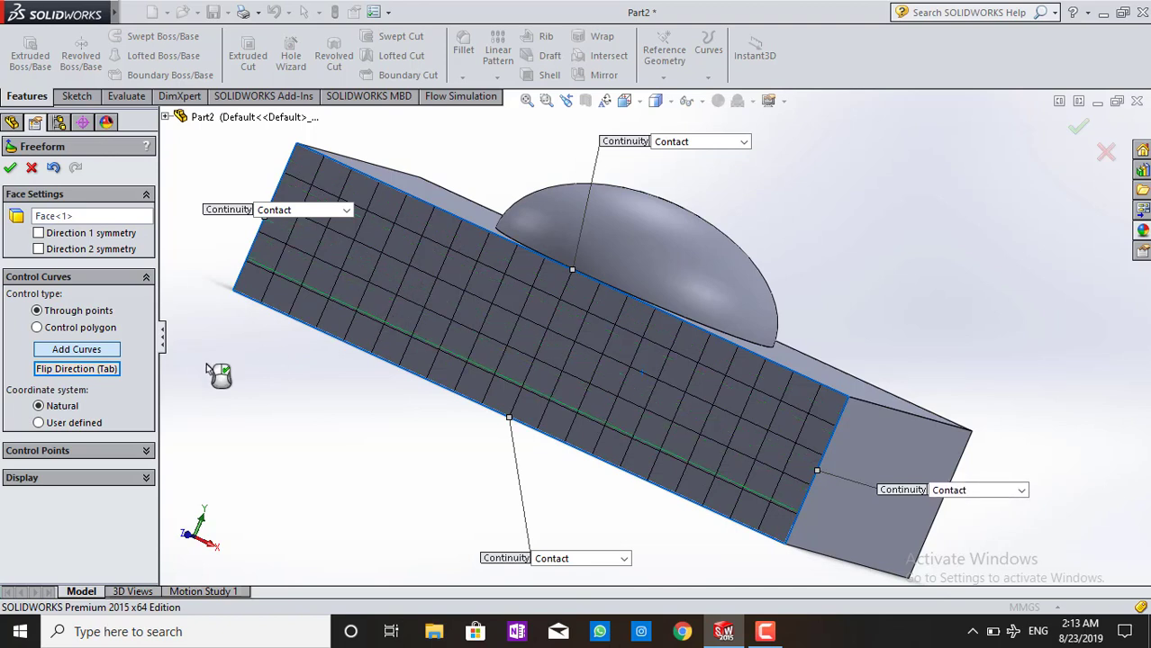
{"action": "left_click", "coordinate": [76, 369]}
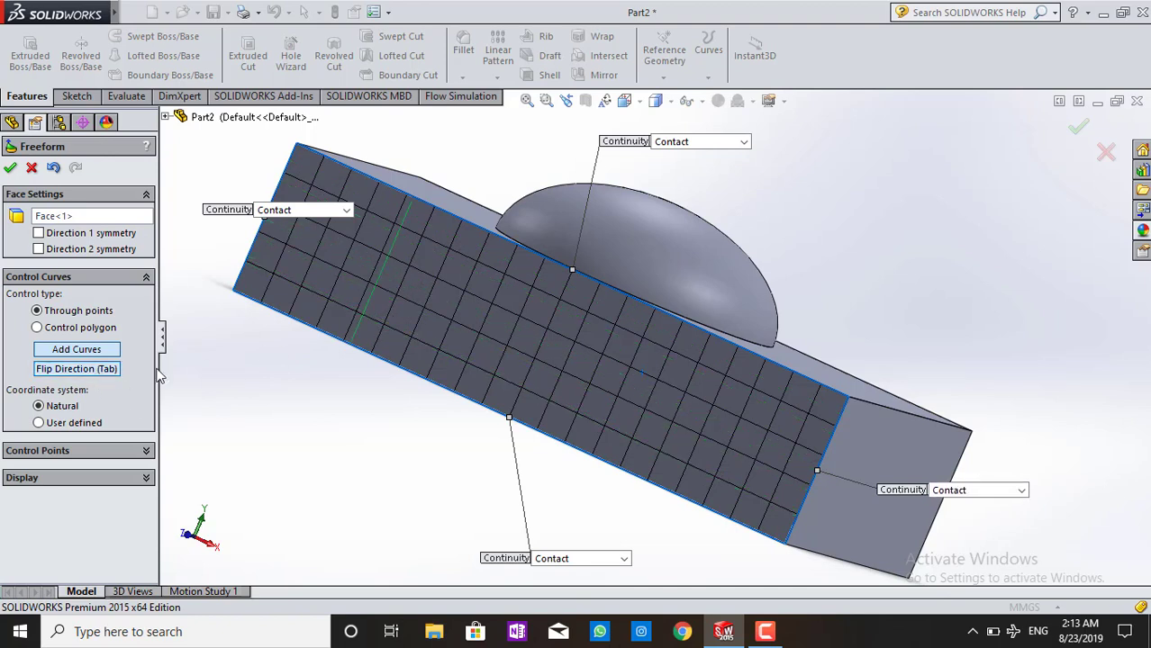
{"action": "left_click", "coordinate": [361, 265]}
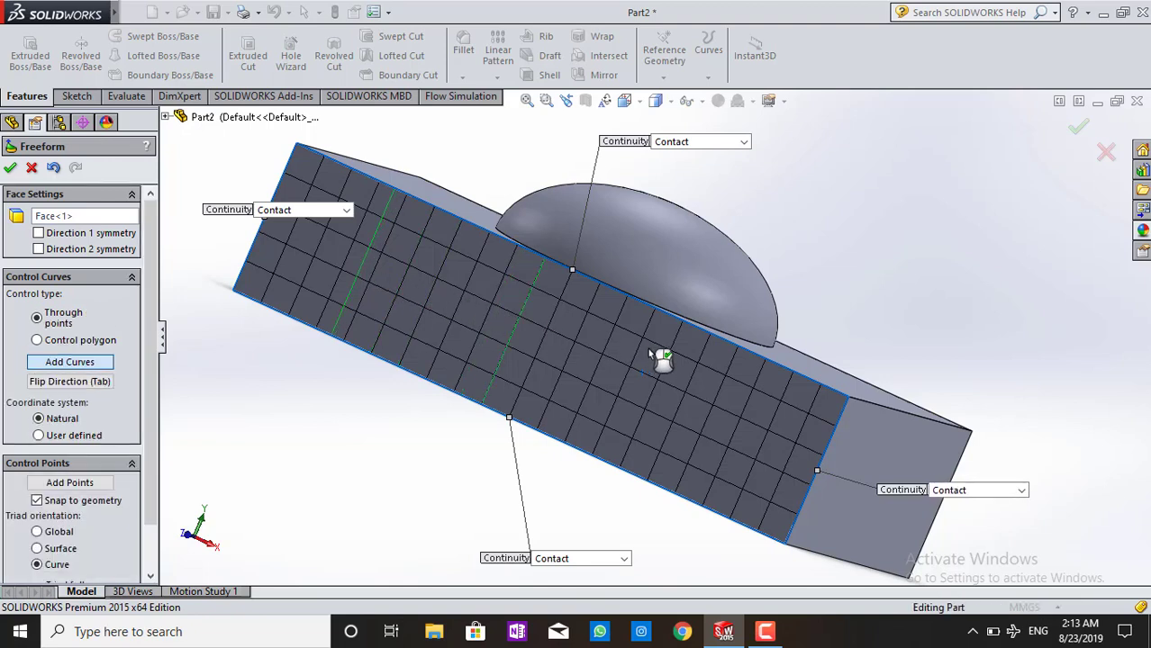
{"action": "left_click", "coordinate": [535, 344]}
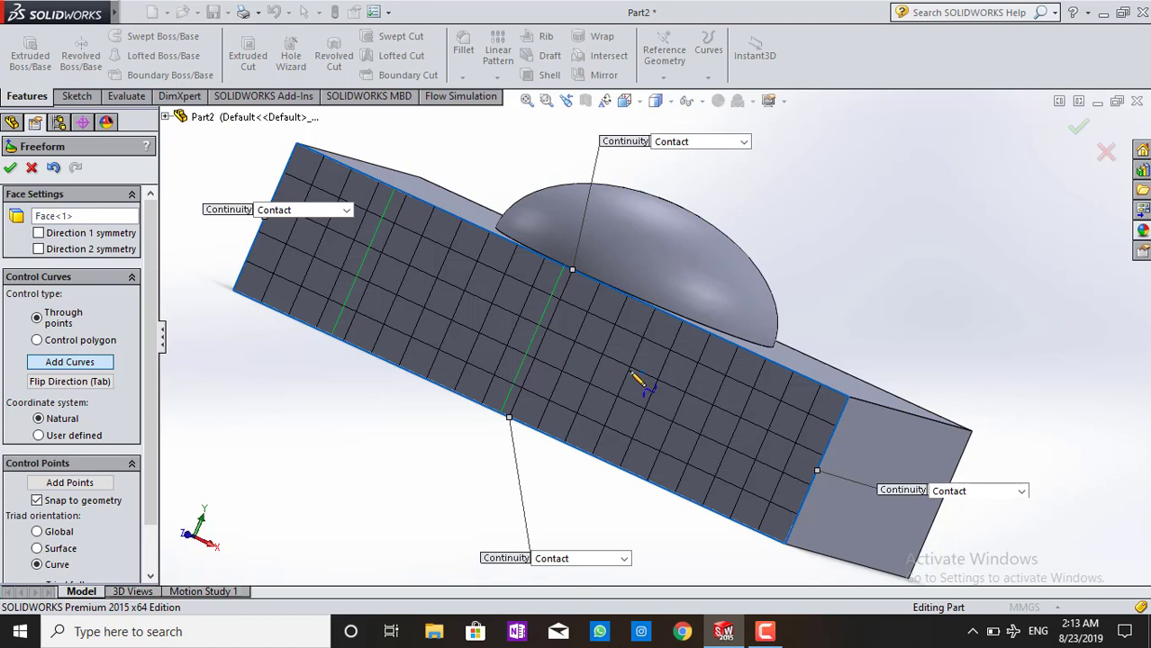
{"action": "left_click", "coordinate": [714, 407]}
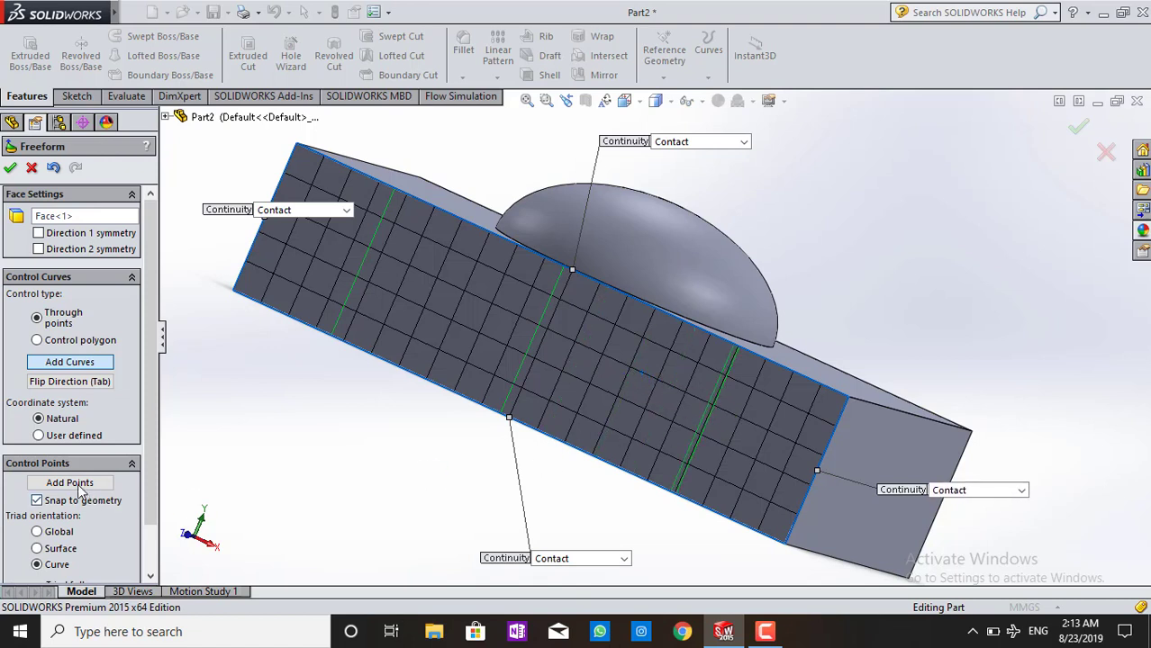
{"action": "left_click", "coordinate": [69, 362]}
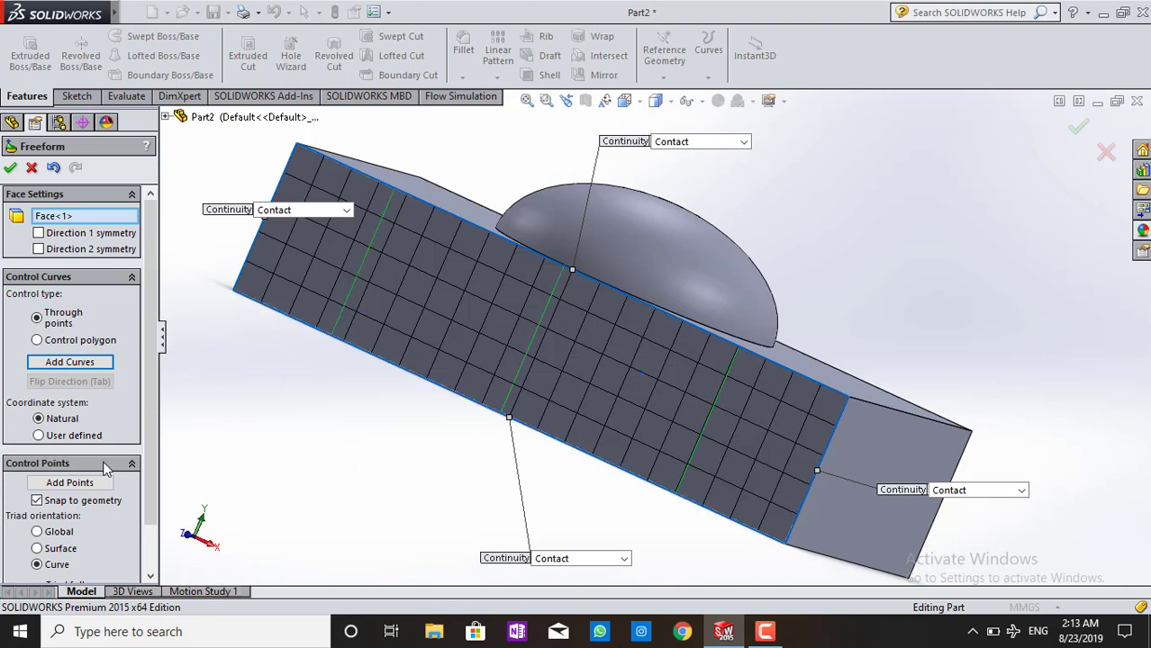
{"action": "scroll", "coordinate": [103, 467], "scroll_direction": "down", "scroll_amount": 3}
- Add control points on the left, middle and right control curves
{"action": "left_click", "coordinate": [72, 432]}
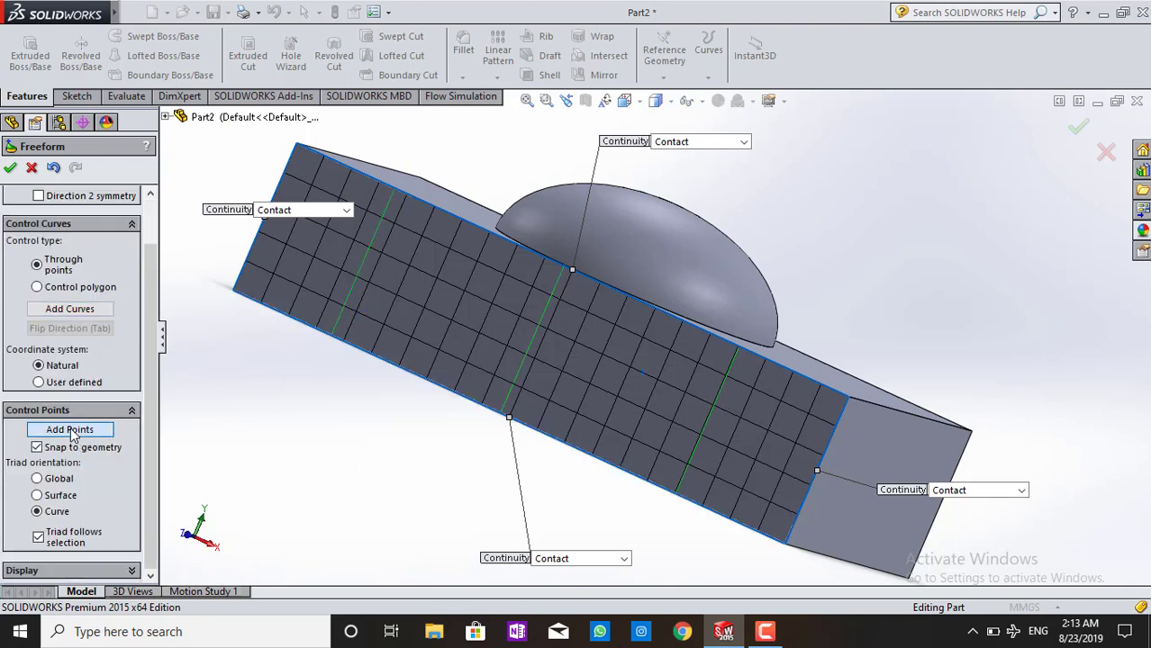
{"action": "left_click", "coordinate": [347, 302]}
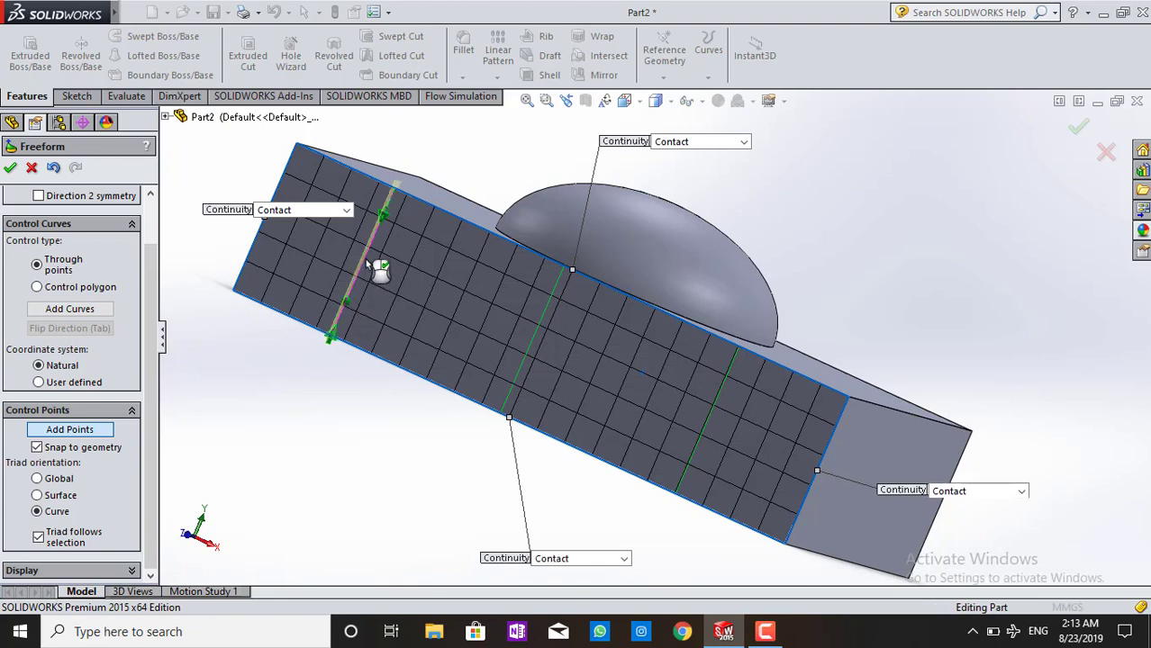
{"action": "left_click", "coordinate": [534, 339]}
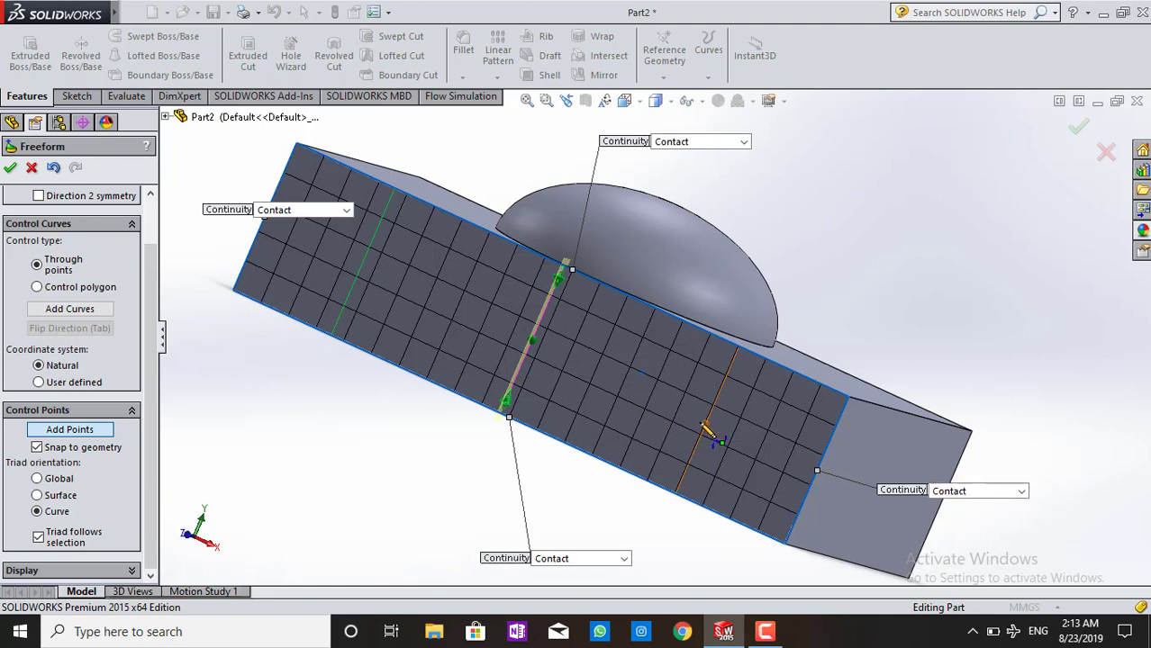
{"action": "left_click", "coordinate": [354, 295]}
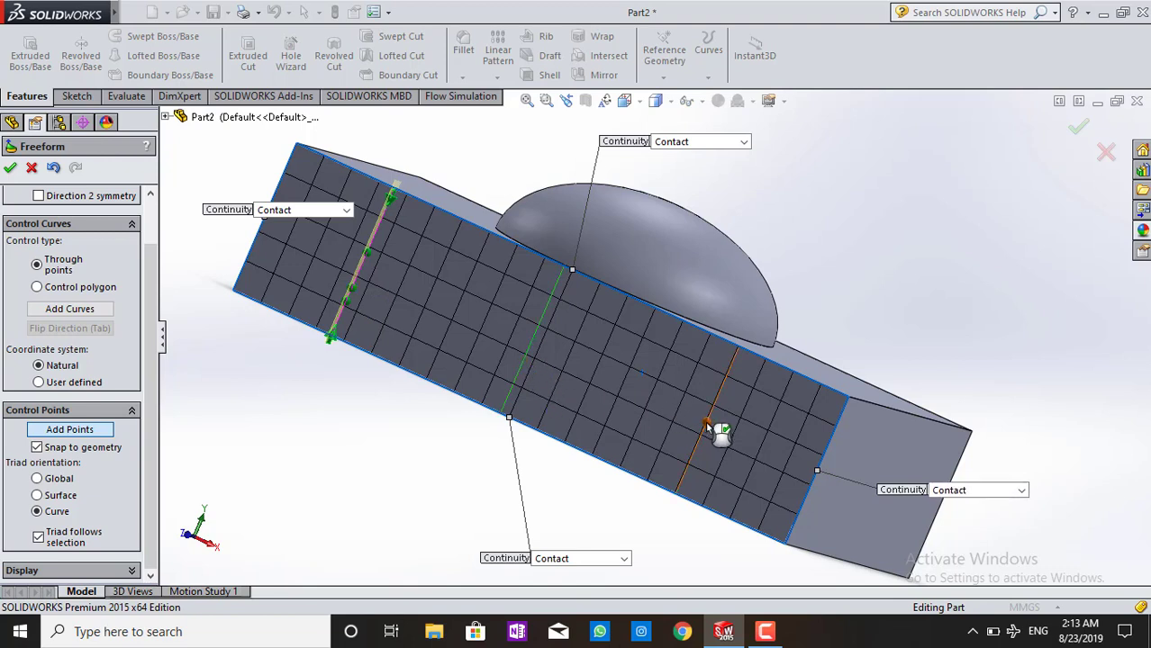
{"action": "left_click", "coordinate": [690, 464]}
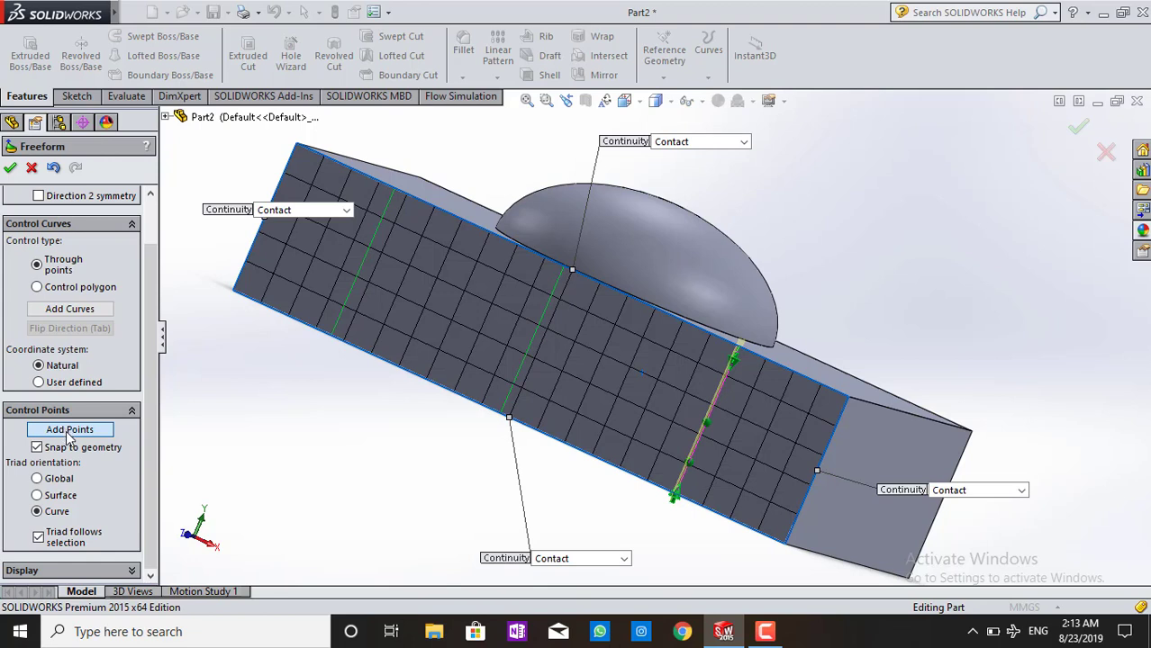
{"action": "scroll", "coordinate": [88, 487], "scroll_direction": "up", "scroll_amount": 2}
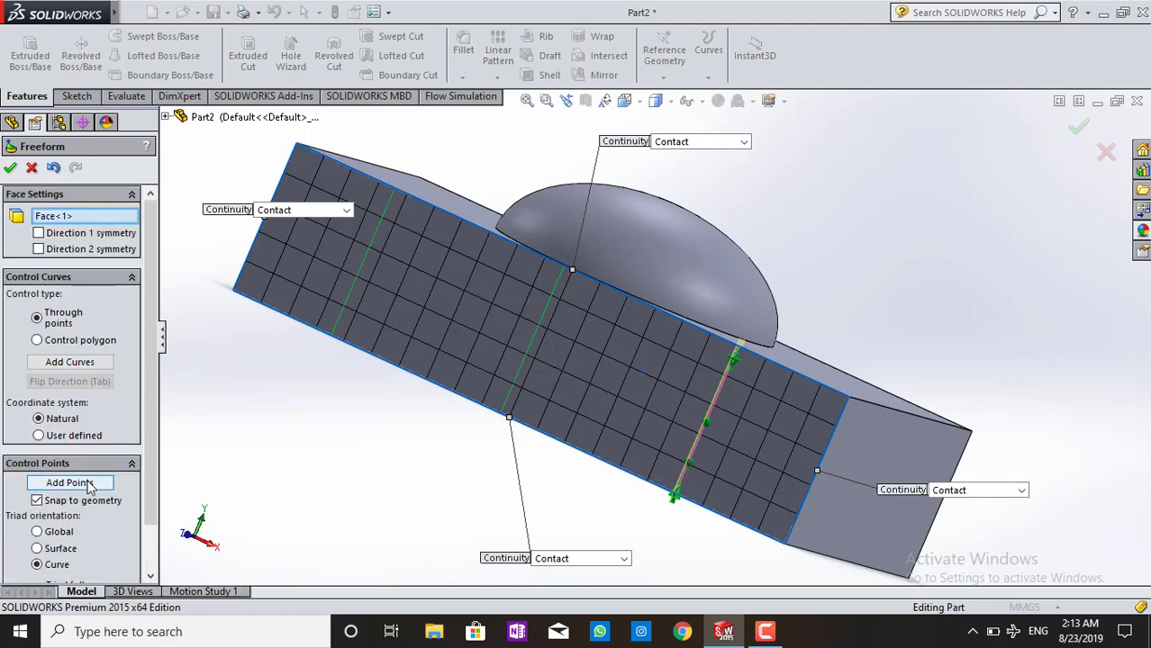
{"action": "scroll", "coordinate": [88, 487], "scroll_direction": "down", "scroll_amount": 2}
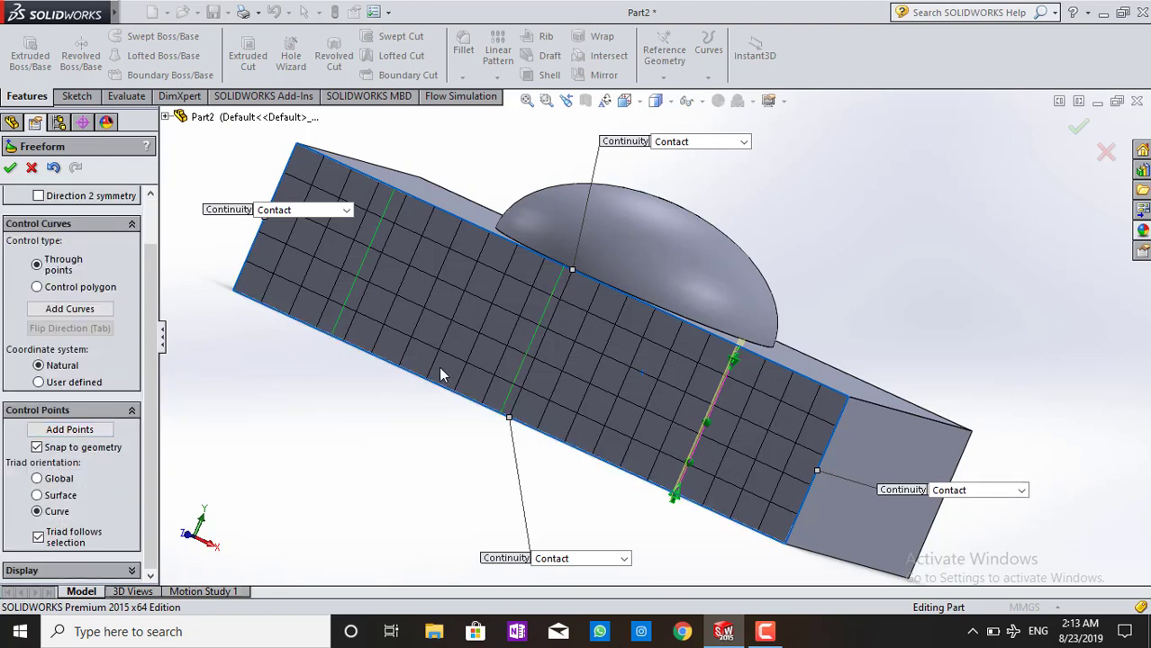
- Select the left control curve for editing
{"action": "left_click", "coordinate": [105, 433]}
{"action": "mouse_move", "coordinate": [812, 484]}
{"action": "middle_mouse_down"}
{"action": "mouse_move", "coordinate": [401, 235]}
{"action": "mouse_move", "coordinate": [464, 249]}
{"action": "middle_mouse_up"}
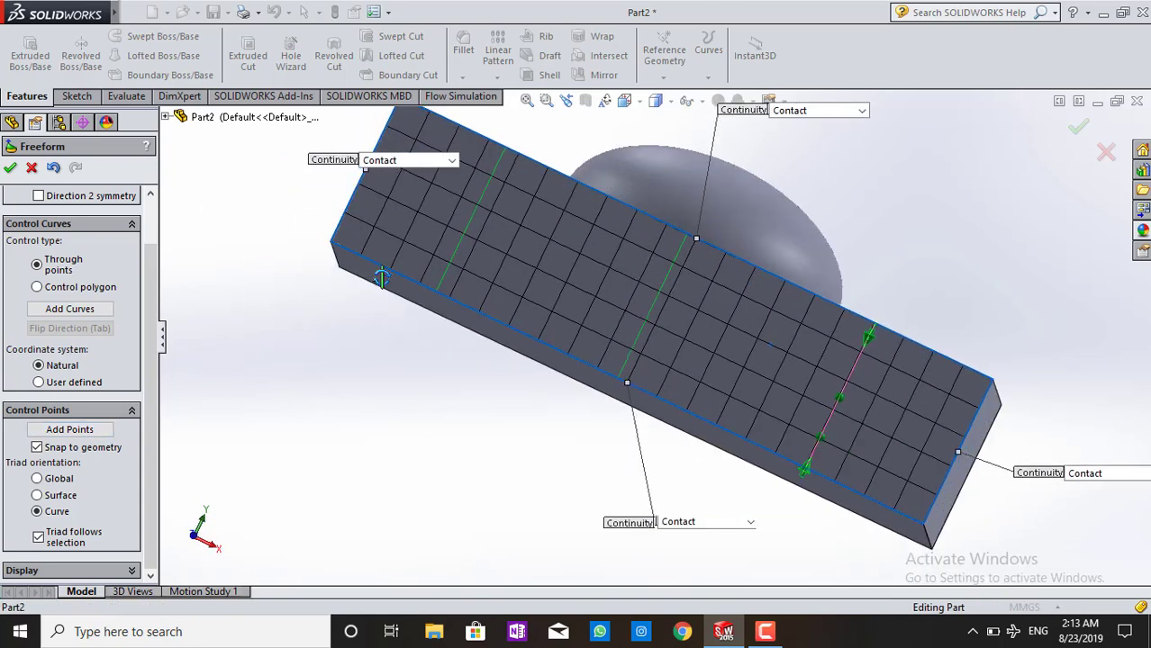
{"action": "left_click", "coordinate": [459, 249]}
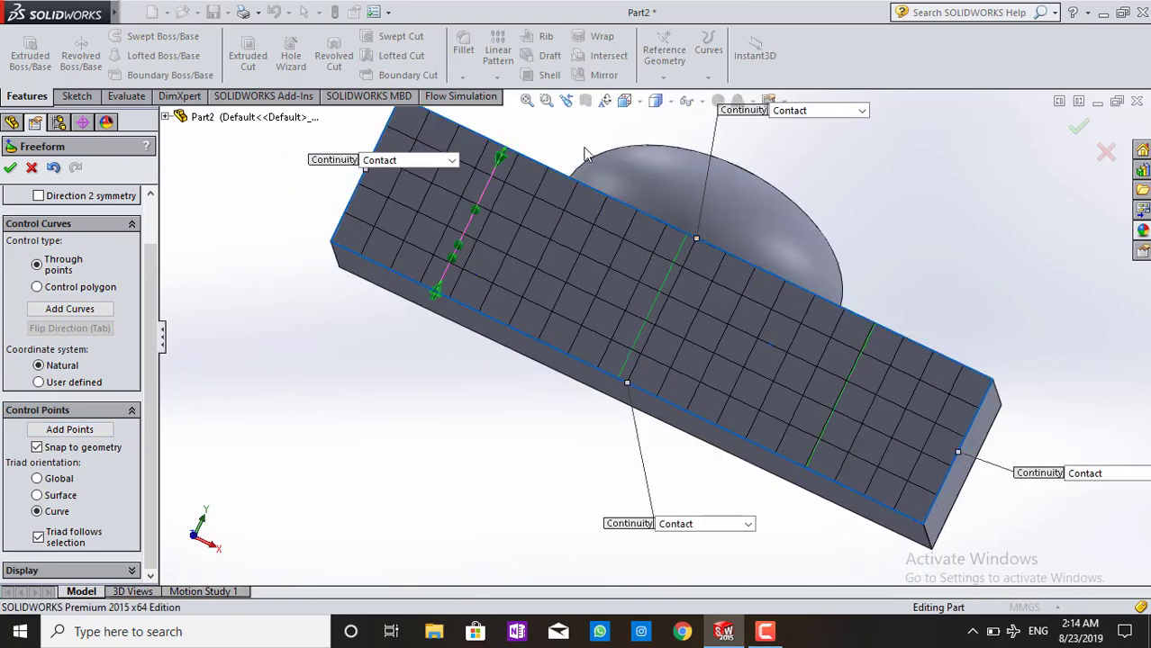
{"action": "mouse_move", "coordinate": [600, 234]}
{"action": "middle_mouse_down"}
{"action": "mouse_move", "coordinate": [577, 158]}
{"action": "mouse_move", "coordinate": [611, 365]}
{"action": "middle_mouse_up"}
{"action": "scroll", "coordinate": [611, 365], "scroll_direction": "down", "scroll_amount": 3}
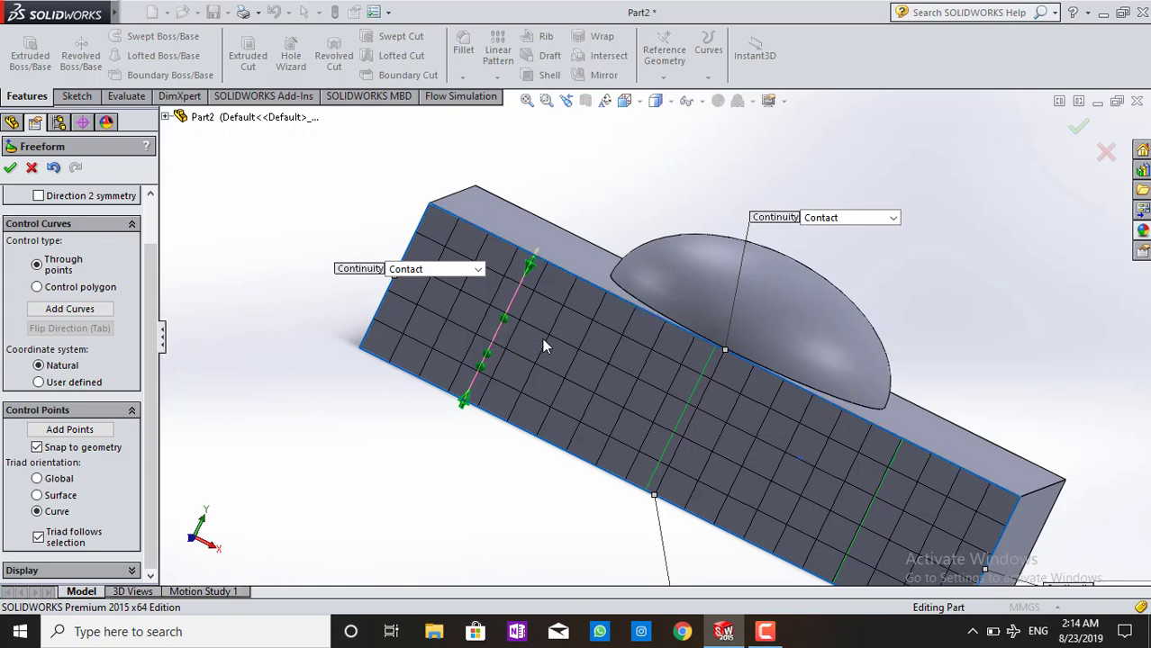
- Drag the left curve's control points to bulge the face outward and carve a groove
{"action": "left_click", "coordinate": [503, 319]}
{"action": "mouse_move", "coordinate": [504, 320]}
{"action": "left_mouse_down"}
{"action": "mouse_move", "coordinate": [489, 309]}
{"action": "mouse_move", "coordinate": [509, 313]}
{"action": "left_mouse_up"}
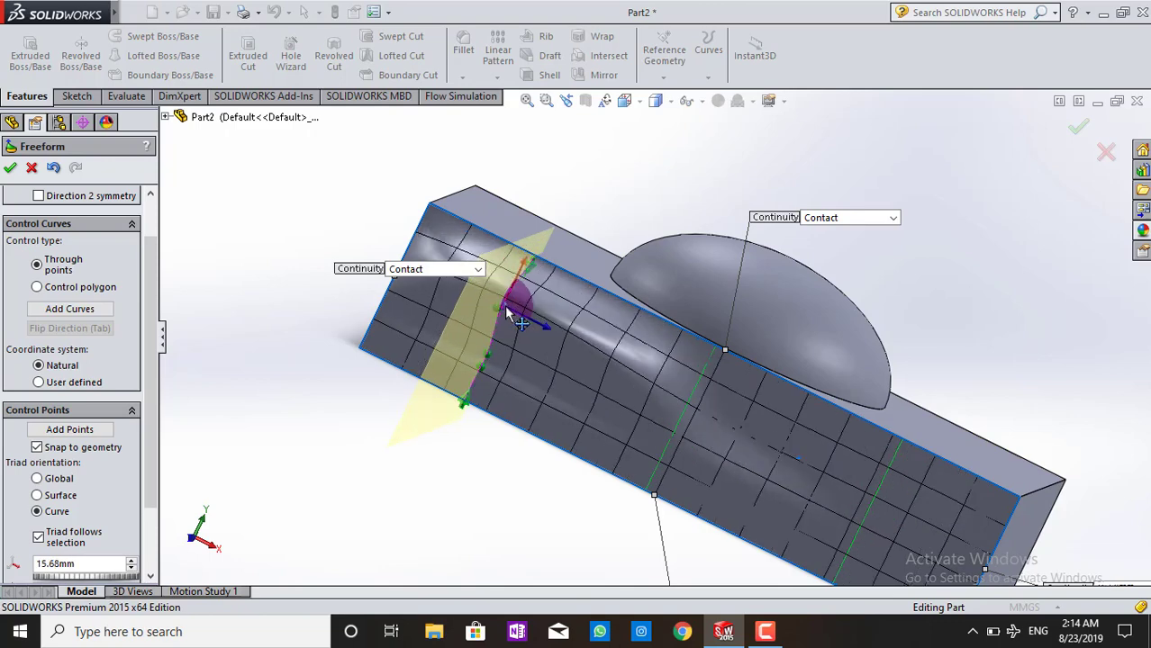
{"action": "left_click", "coordinate": [489, 359]}
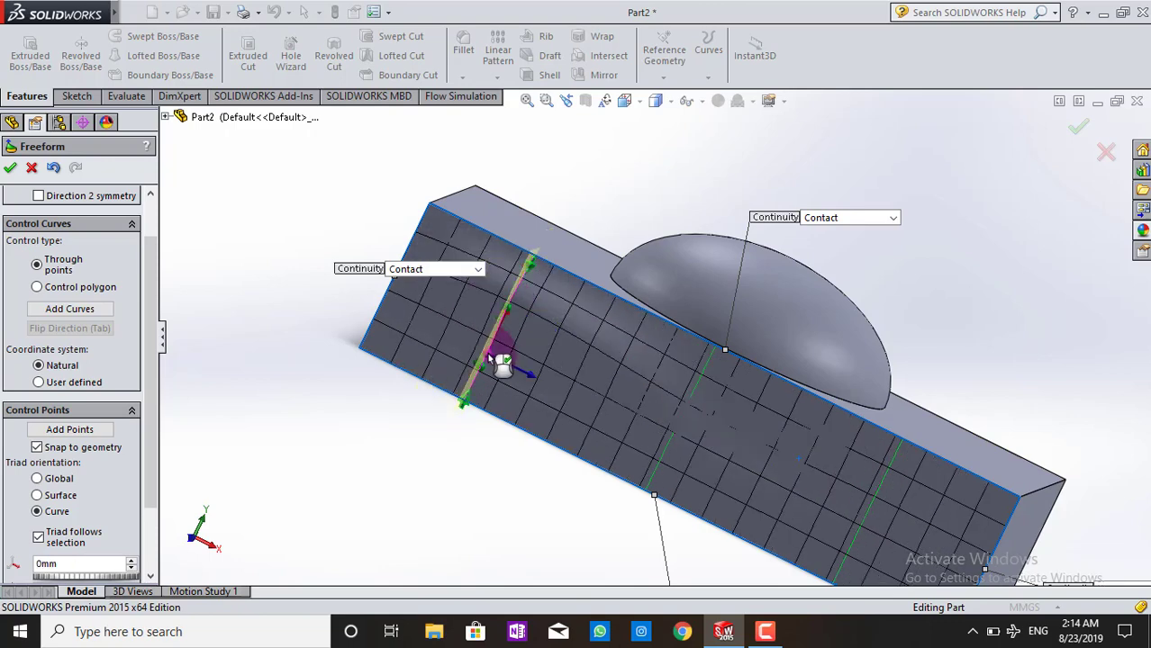
{"action": "left_click_drag", "start_coordinate": [494, 360], "coordinate": [502, 364]}
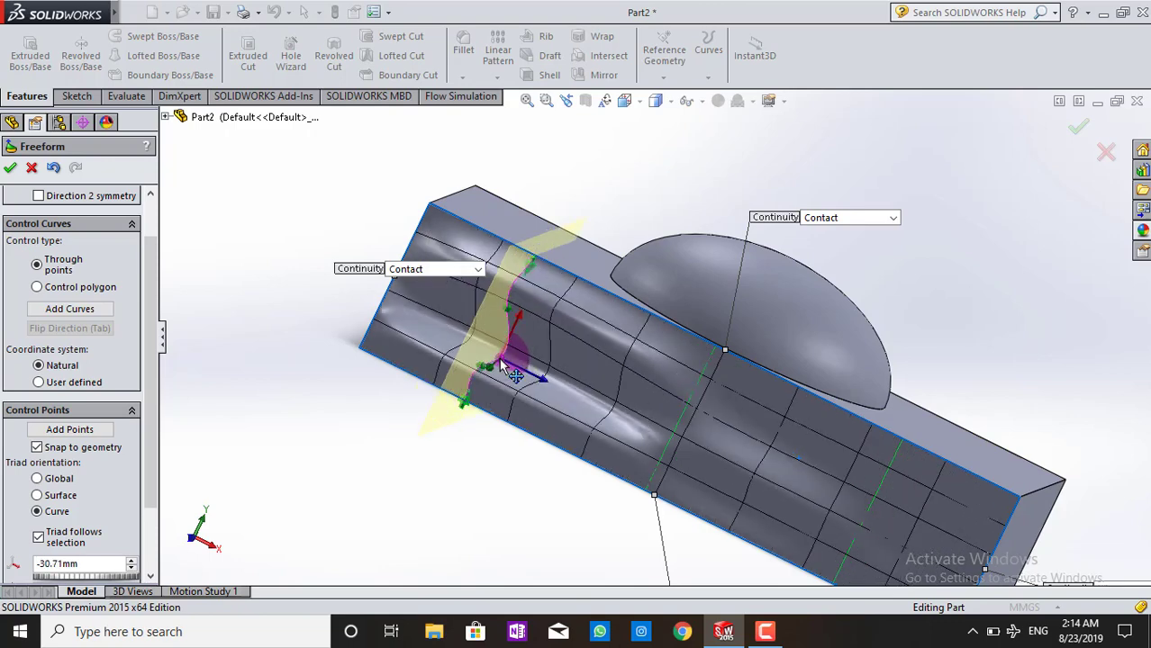
- Push a point on the neighbouring curve, then add a new curve and pull it into a bulge
{"action": "left_click", "coordinate": [671, 448]}
{"action": "mouse_move", "coordinate": [682, 423]}
{"action": "left_mouse_down"}
{"action": "mouse_move", "coordinate": [649, 444]}
{"action": "mouse_move", "coordinate": [672, 429]}
{"action": "left_mouse_up"}
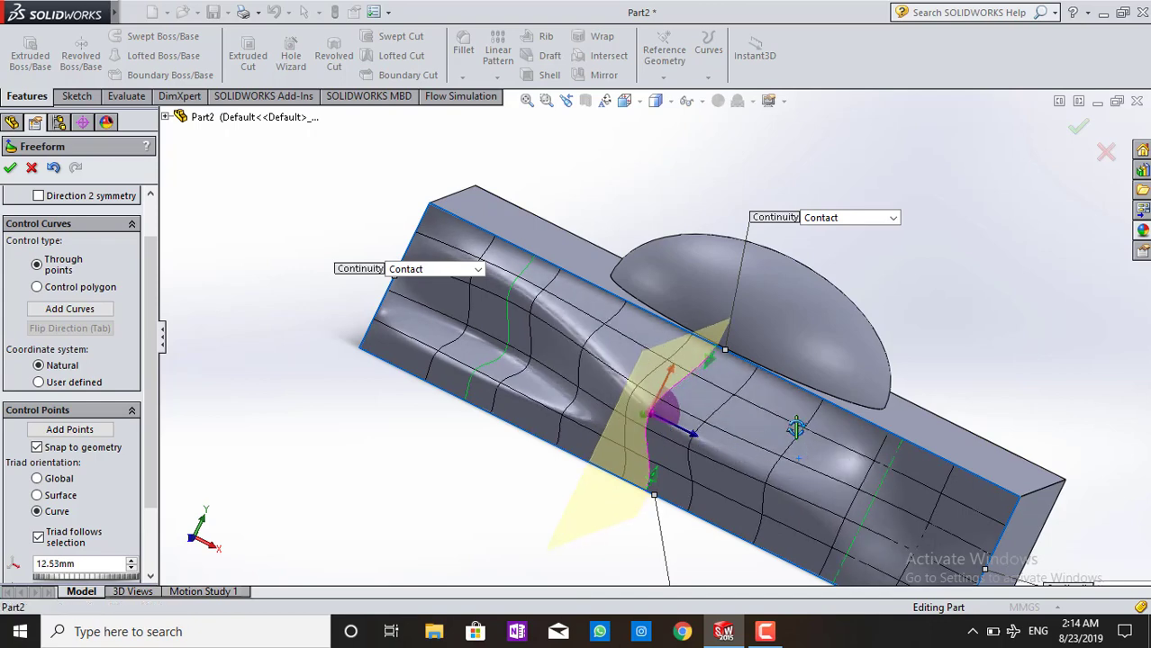
{"action": "middle_click_drag", "start_coordinate": [762, 441], "coordinate": [862, 518]}
{"action": "left_click", "coordinate": [862, 519]}
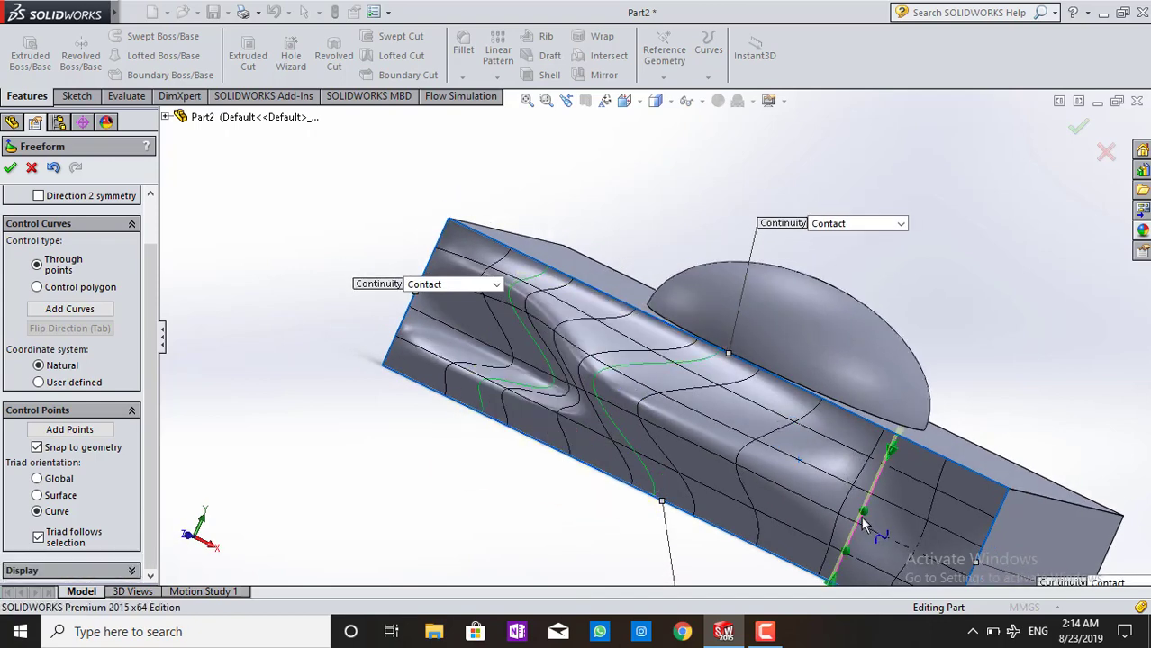
{"action": "mouse_move", "coordinate": [864, 518]}
{"action": "left_mouse_down"}
{"action": "mouse_move", "coordinate": [855, 558]}
{"action": "mouse_move", "coordinate": [896, 372]}
{"action": "left_mouse_up"}
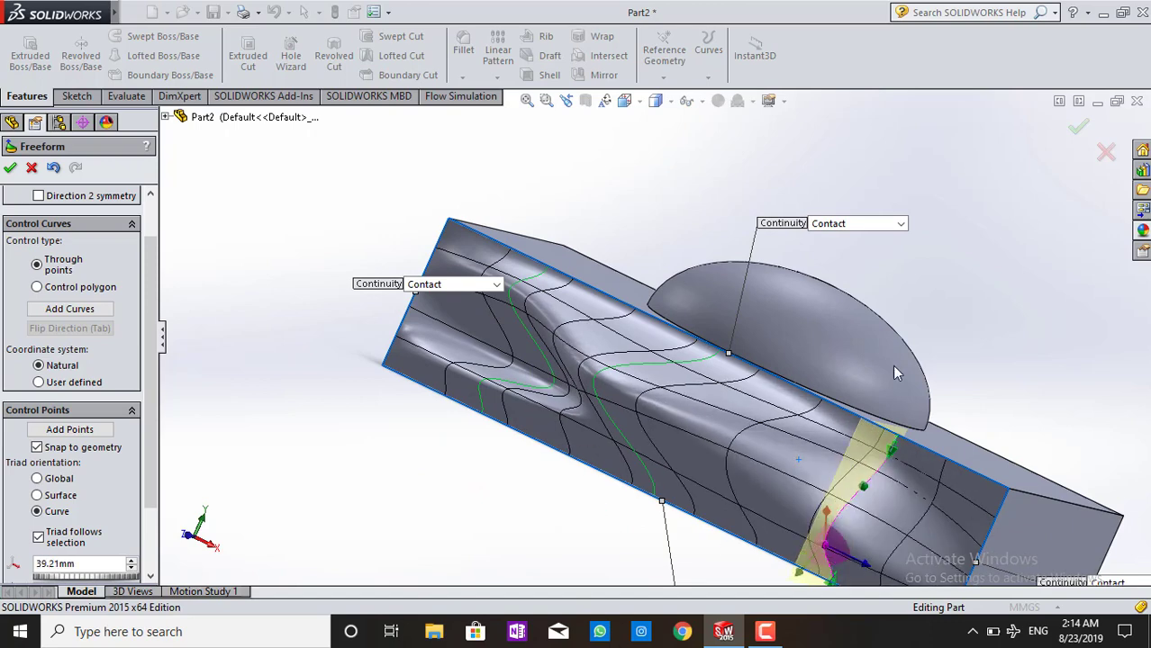
- Drag a control point on the curve near the dome upward to raise a tall ridge
{"action": "mouse_move", "coordinate": [943, 292]}
{"action": "middle_mouse_down"}
{"action": "mouse_move", "coordinate": [887, 355]}
{"action": "mouse_move", "coordinate": [899, 355]}
{"action": "middle_mouse_up"}
{"action": "mouse_move", "coordinate": [575, 511]}
{"action": "middle_mouse_down"}
{"action": "mouse_move", "coordinate": [642, 527]}
{"action": "mouse_move", "coordinate": [847, 425]}
{"action": "middle_mouse_up"}
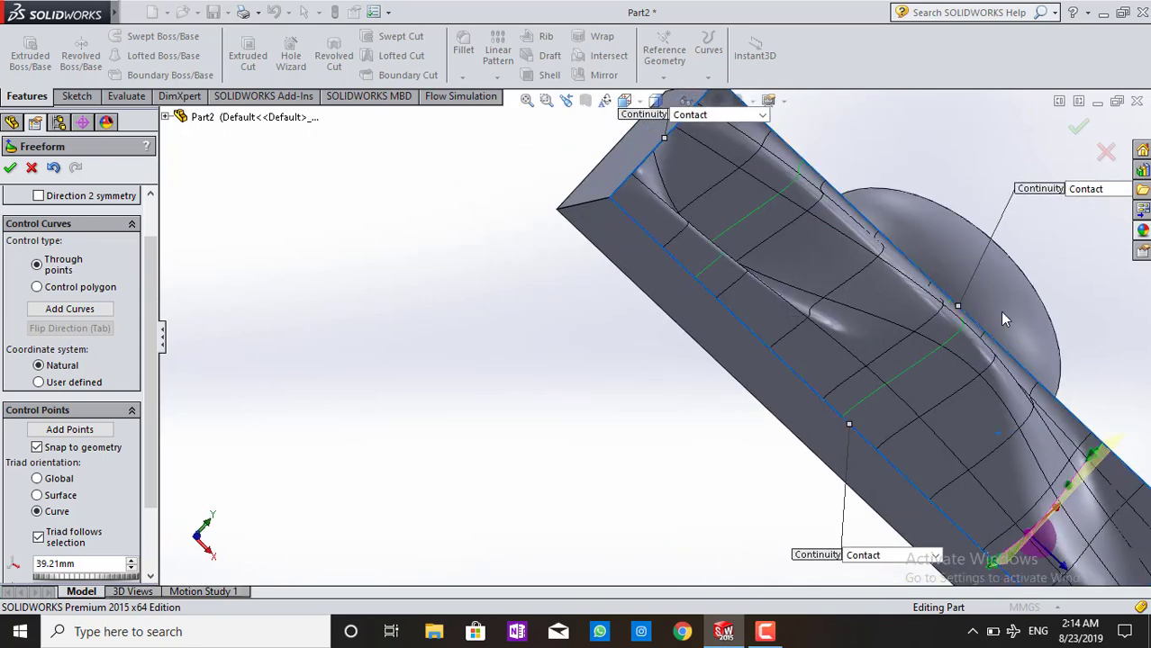
{"action": "scroll", "coordinate": [1005, 319], "scroll_direction": "down", "scroll_amount": 3}
{"action": "scroll", "coordinate": [884, 370], "scroll_direction": "up", "scroll_amount": 3}
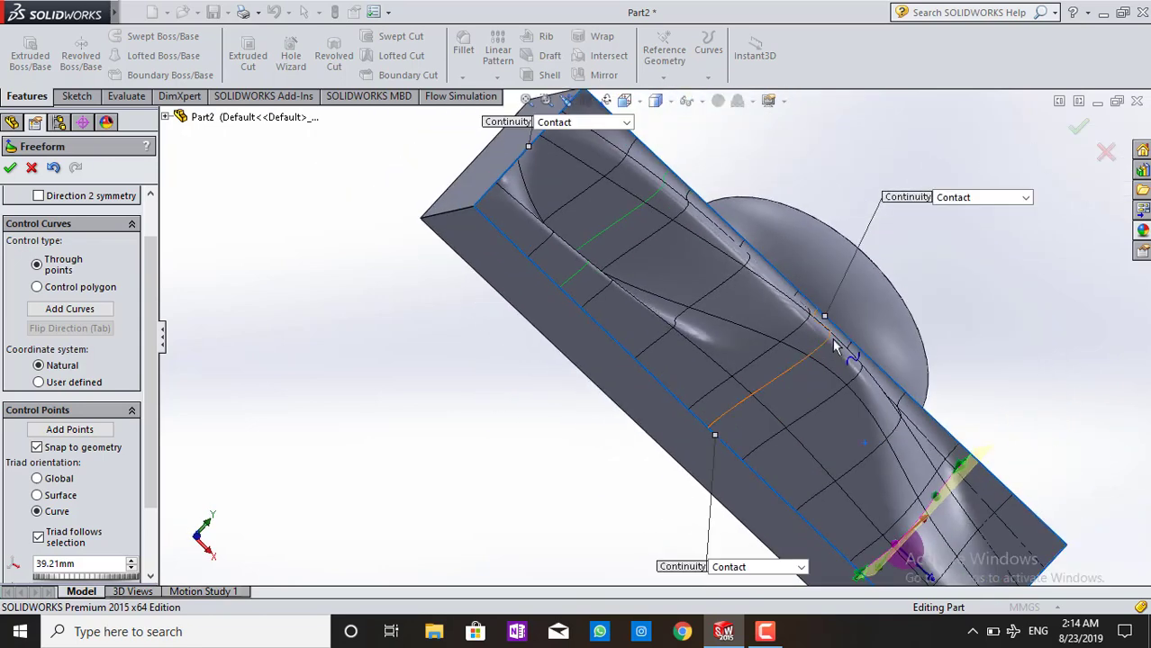
{"action": "middle_click_drag", "start_coordinate": [870, 333], "coordinate": [645, 340]}
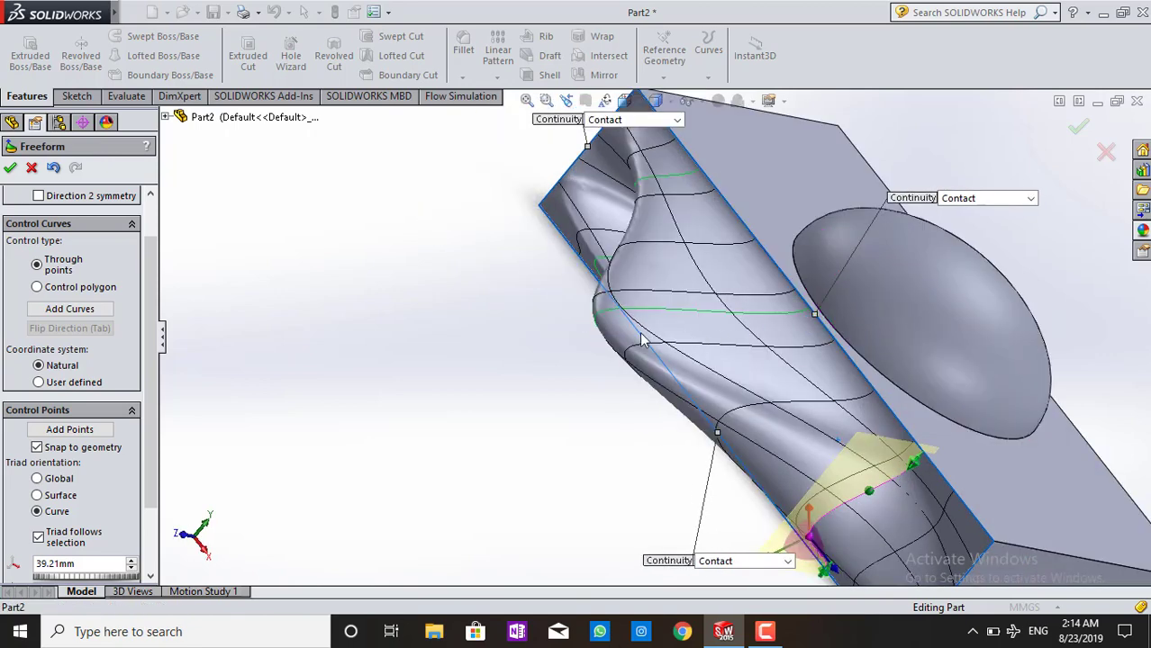
{"action": "left_click", "coordinate": [603, 319]}
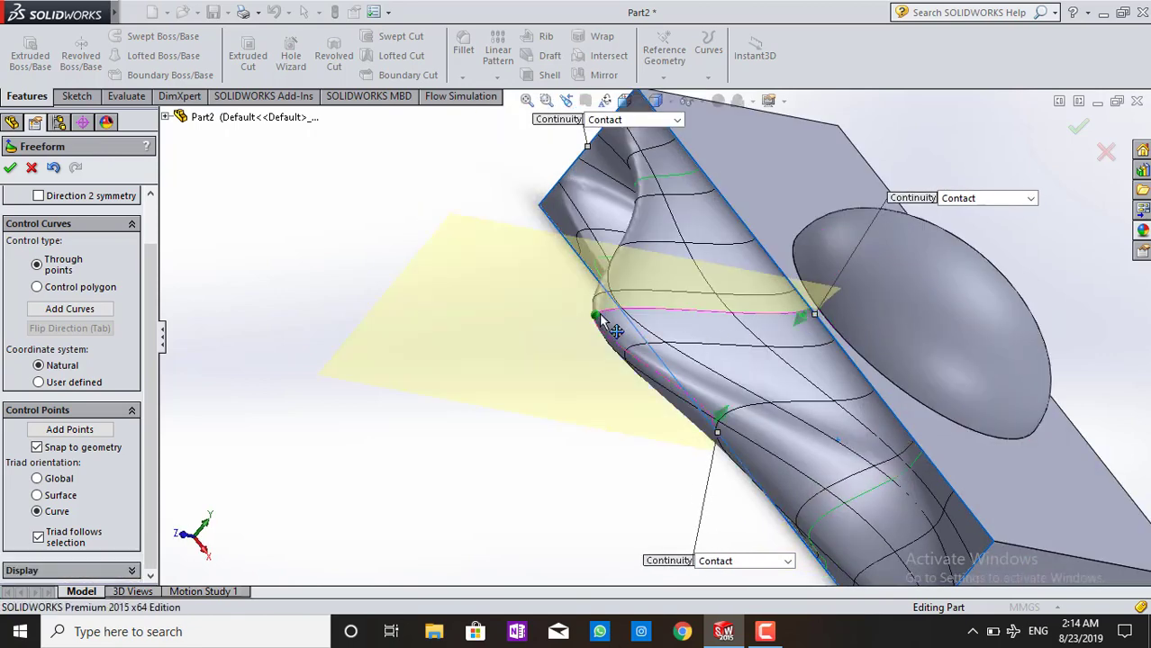
{"action": "left_click", "coordinate": [635, 315]}
{"action": "left_click_drag", "start_coordinate": [682, 326], "coordinate": [693, 311]}
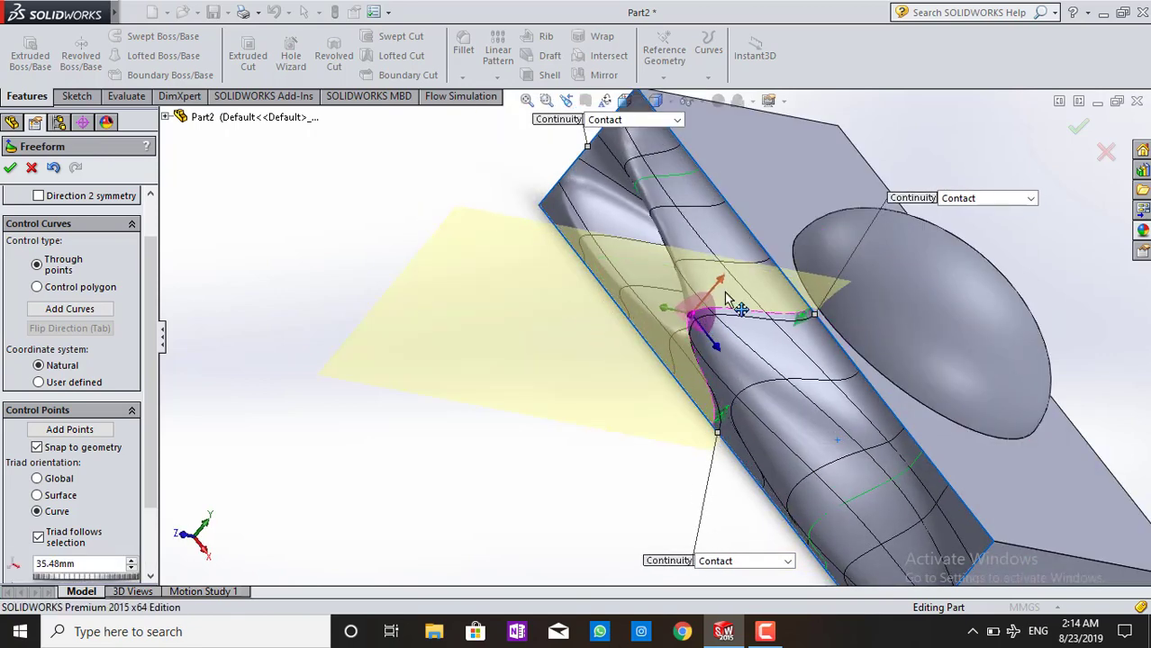
{"action": "middle_click_drag", "start_coordinate": [702, 183], "coordinate": [683, 232]}
{"action": "mouse_move", "coordinate": [723, 329]}
{"action": "middle_mouse_down"}
{"action": "mouse_move", "coordinate": [836, 218]}
{"action": "mouse_move", "coordinate": [836, 187]}
{"action": "middle_mouse_up"}
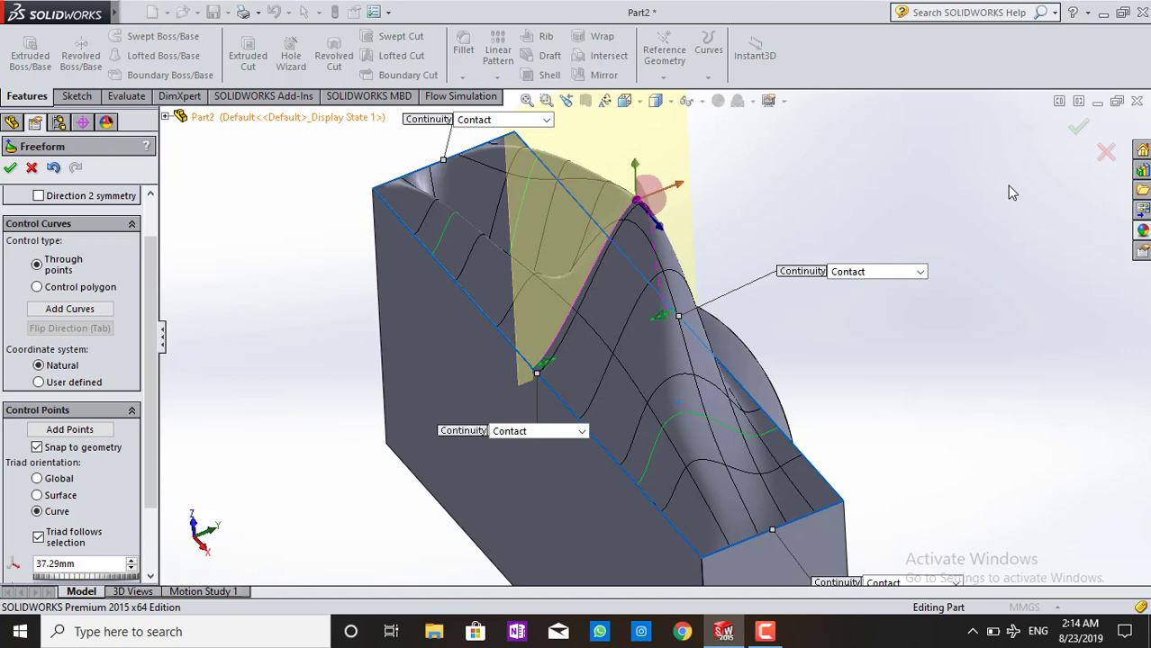
- Accept Freeform1, view the part isometrically, then open the Insert > Features menu
{"action": "left_click", "coordinate": [1078, 127]}
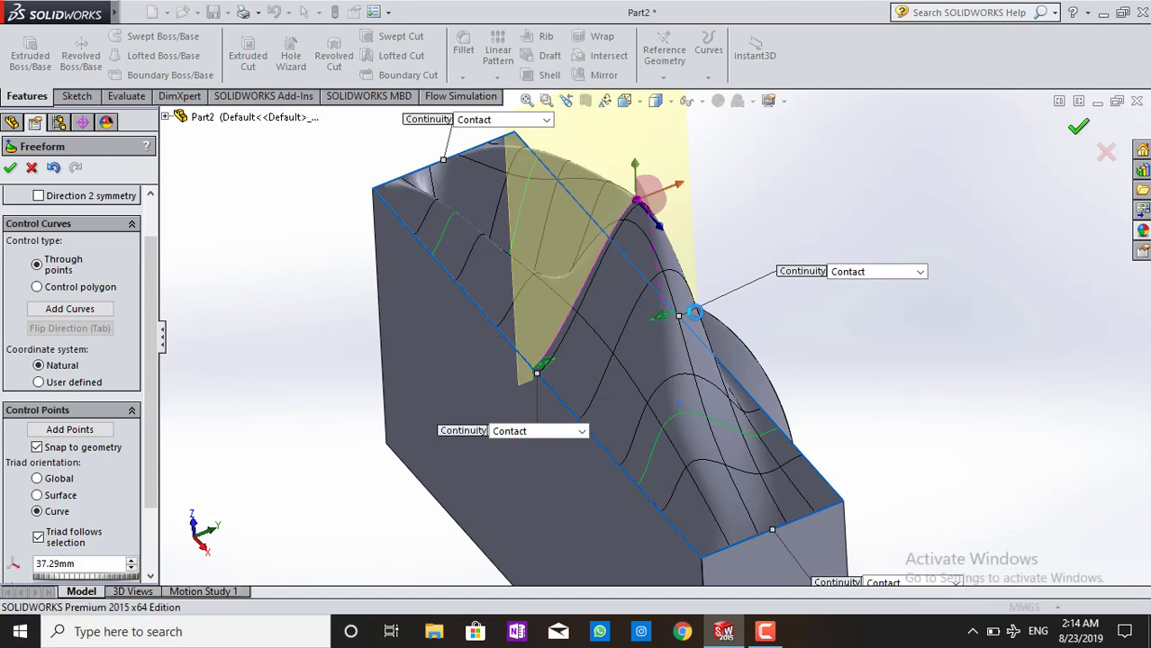
{"action": "left_click", "coordinate": [637, 103]}
{"action": "left_click", "coordinate": [711, 144]}
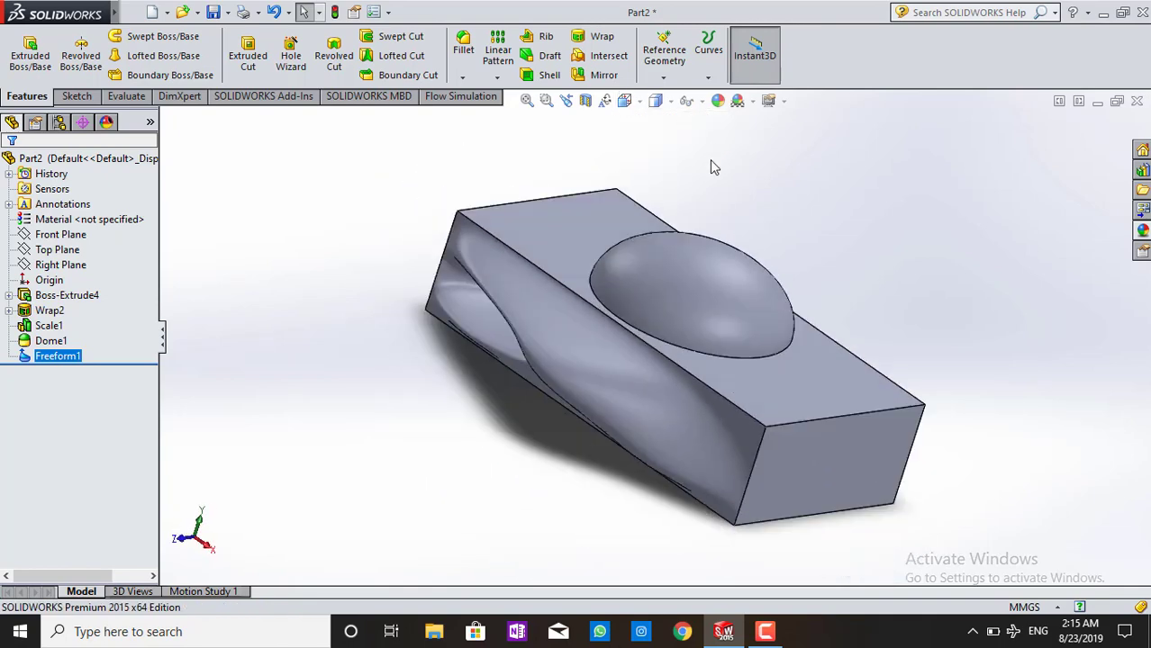
{"action": "mouse_move", "coordinate": [584, 452]}
{"action": "middle_mouse_down"}
{"action": "mouse_move", "coordinate": [623, 436]}
{"action": "mouse_move", "coordinate": [593, 377]}
{"action": "middle_mouse_up"}
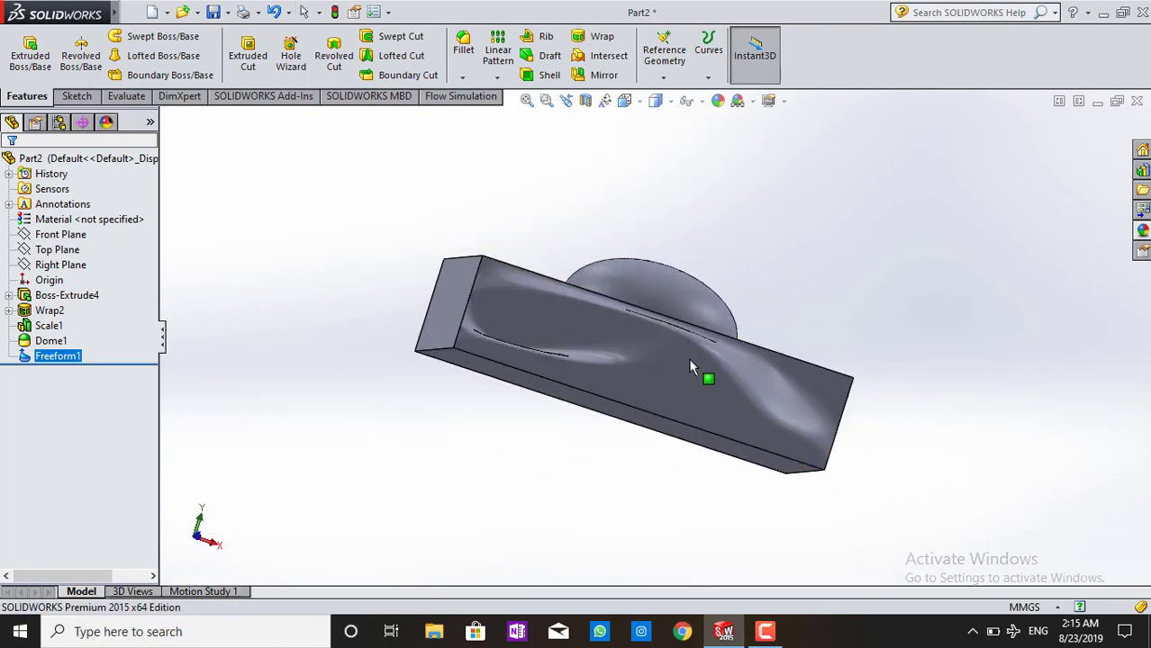
{"action": "middle_click_drag", "start_coordinate": [688, 358], "coordinate": [578, 414]}
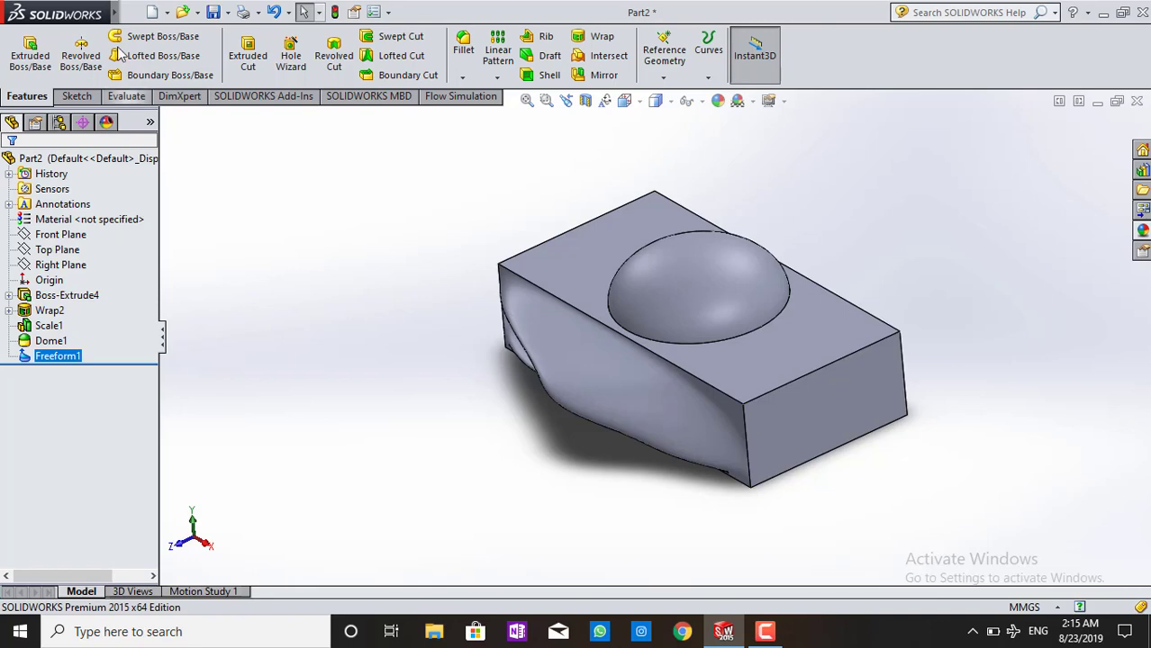
{"action": "mouse_move", "coordinate": [114, 12]}
{"action": "left_click", "coordinate": [230, 12]}
{"action": "mouse_move", "coordinate": [261, 69]}
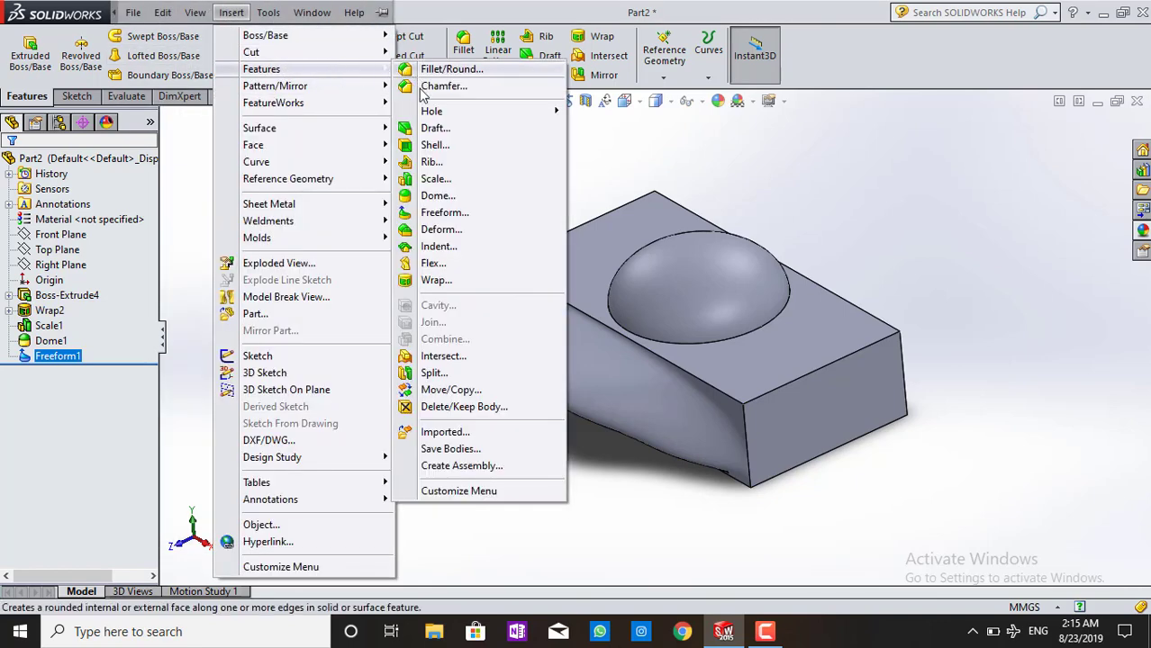
- Create a curve-to-curve Deform mapping the top front edge (Edge<1>) onto the vertical edge (Edge<2>)
{"action": "left_click", "coordinate": [455, 236]}
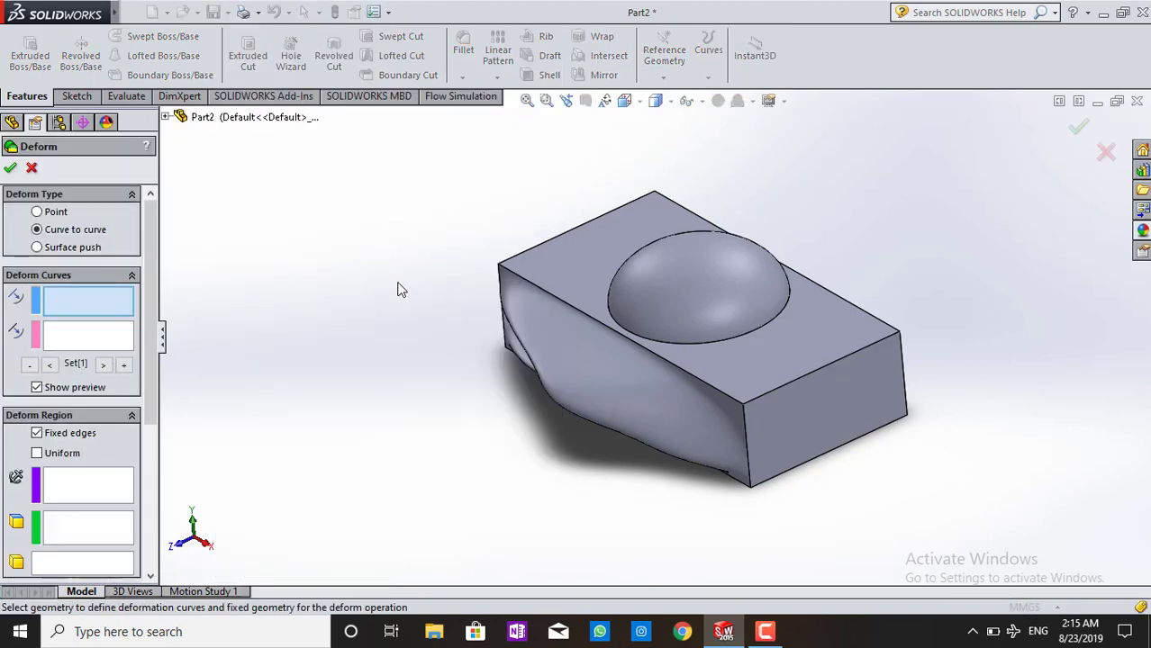
{"action": "middle_click_drag", "start_coordinate": [513, 351], "coordinate": [465, 252]}
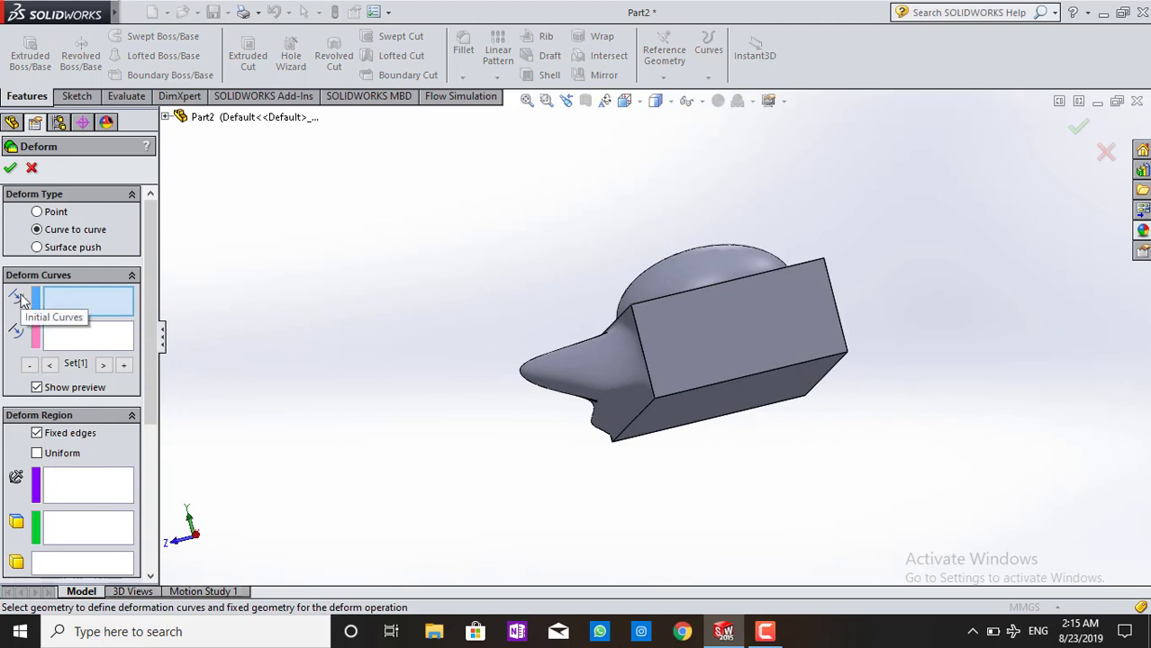
{"action": "left_click", "coordinate": [705, 289]}
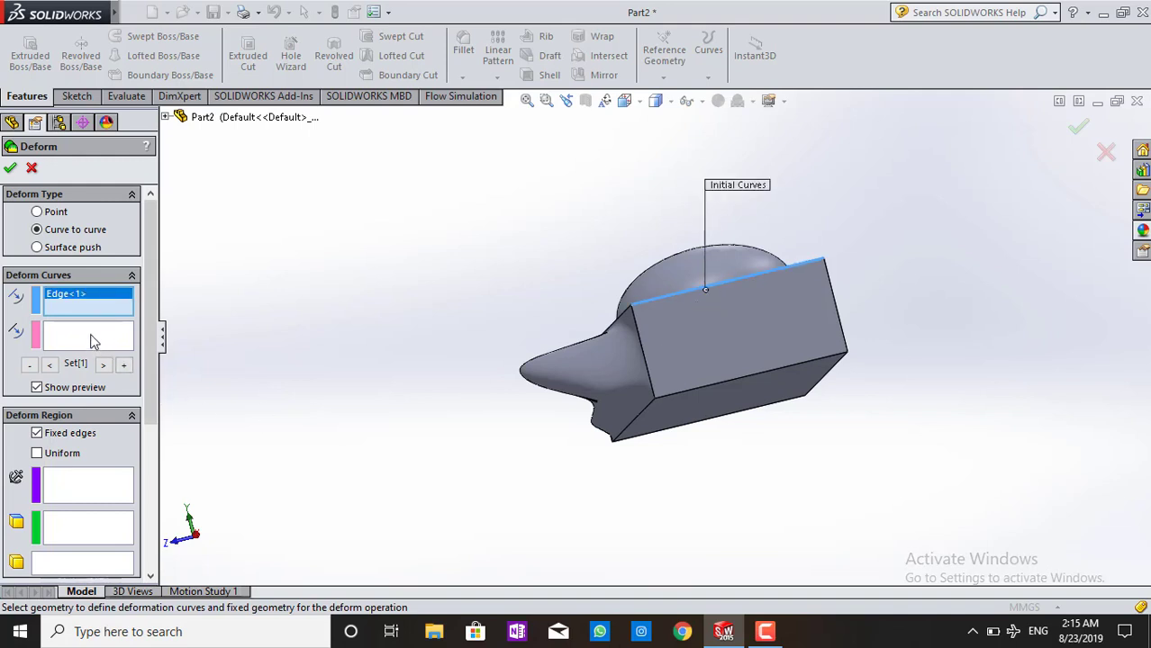
{"action": "left_click", "coordinate": [94, 340]}
{"action": "left_click", "coordinate": [647, 364]}
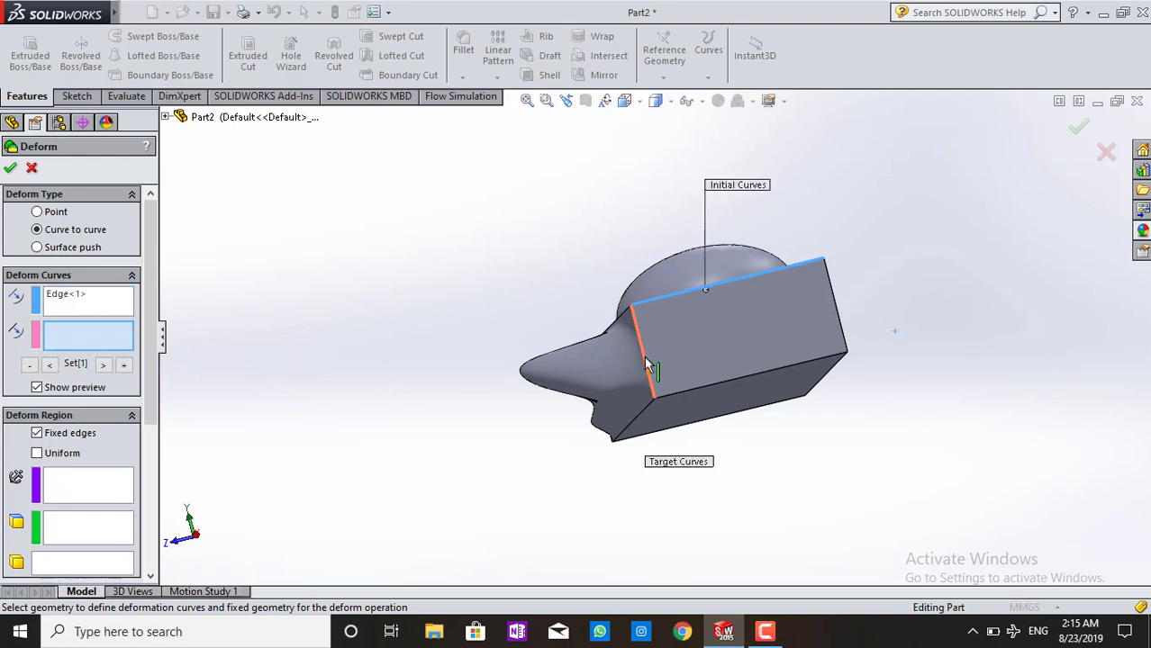
{"action": "mouse_move", "coordinate": [478, 442]}
{"action": "middle_mouse_down"}
{"action": "mouse_move", "coordinate": [521, 417]}
{"action": "mouse_move", "coordinate": [578, 436]}
{"action": "mouse_move", "coordinate": [545, 545]}
{"action": "mouse_move", "coordinate": [477, 551]}
{"action": "mouse_move", "coordinate": [464, 540]}
{"action": "middle_mouse_up"}
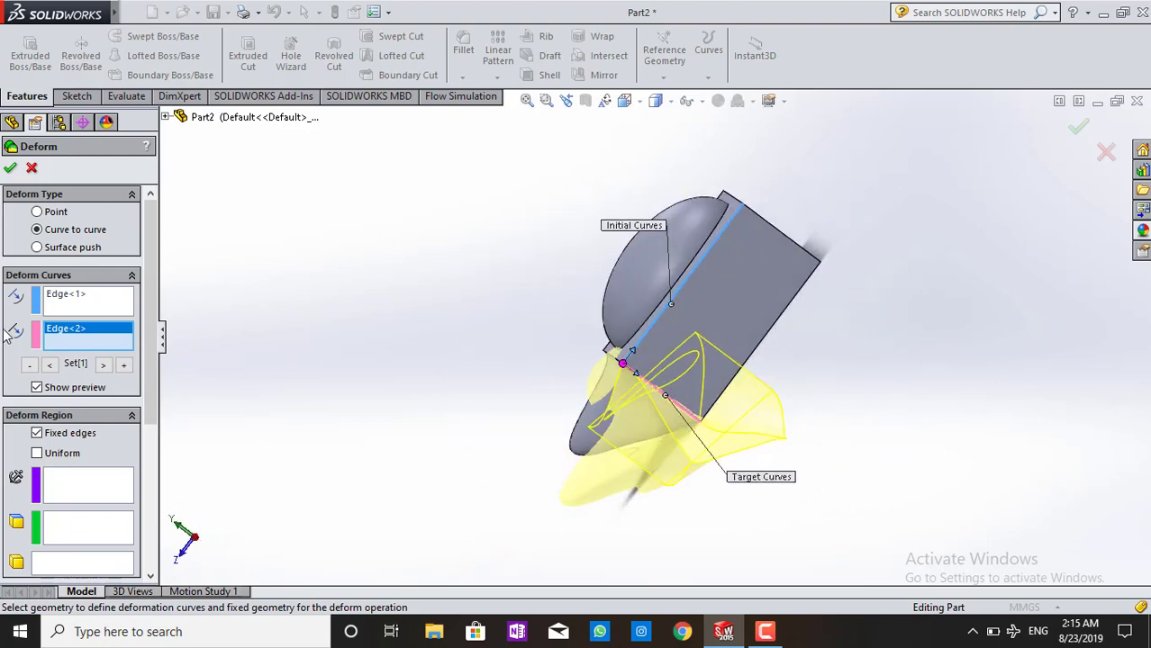
{"action": "left_click", "coordinate": [11, 170]}
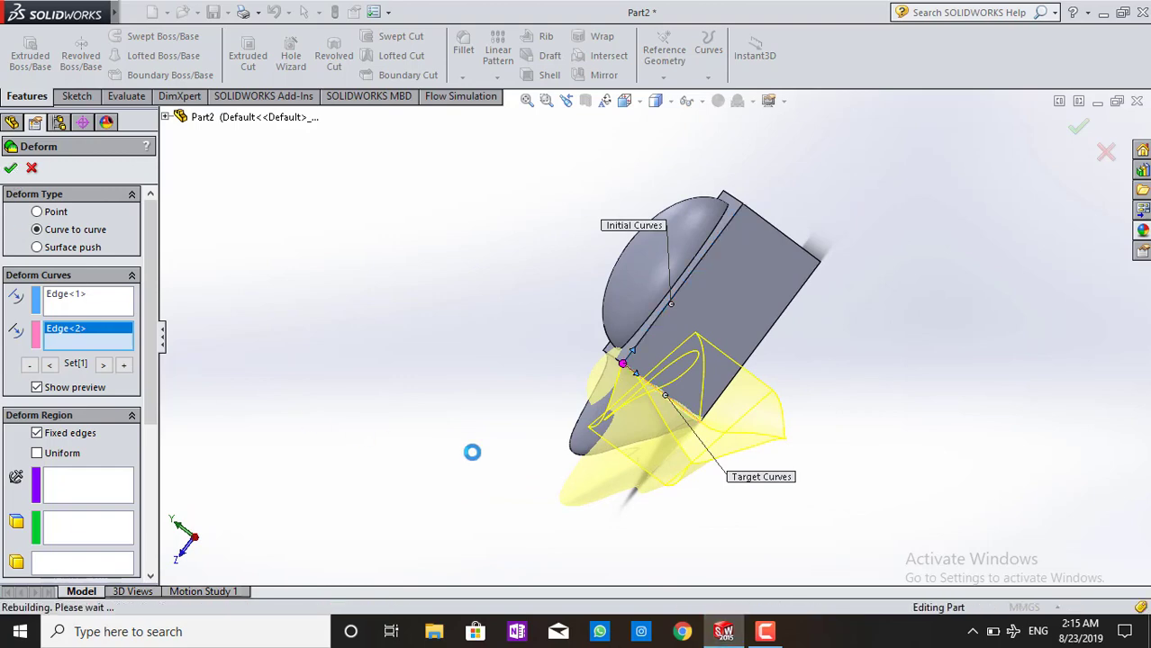
{"action": "mouse_move", "coordinate": [605, 439]}
{"action": "middle_mouse_down"}
{"action": "mouse_move", "coordinate": [685, 403]}
{"action": "mouse_move", "coordinate": [684, 462]}
{"action": "mouse_move", "coordinate": [567, 530]}
{"action": "middle_mouse_up"}
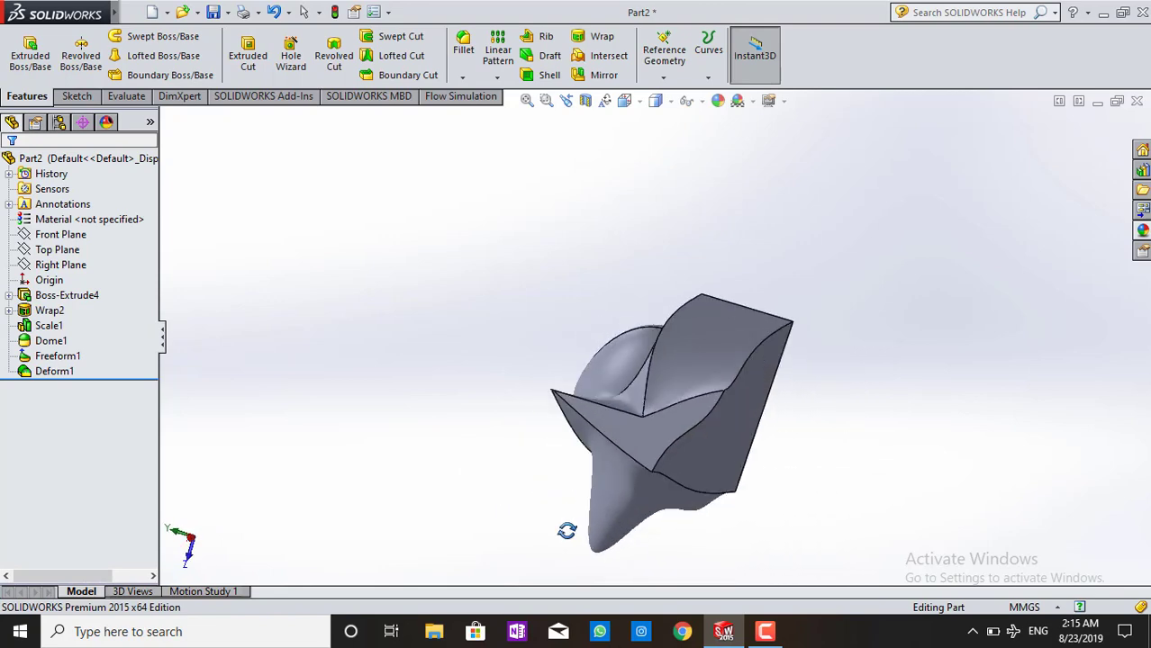
- Inspect the twisted part, close the unsaved-document notice, and open Insert > Features
{"action": "mouse_move", "coordinate": [582, 268]}
{"action": "middle_mouse_down"}
{"action": "mouse_move", "coordinate": [663, 478]}
{"action": "mouse_move", "coordinate": [663, 355]}
{"action": "mouse_move", "coordinate": [738, 298]}
{"action": "mouse_move", "coordinate": [822, 367]}
{"action": "mouse_move", "coordinate": [825, 406]}
{"action": "mouse_move", "coordinate": [802, 385]}
{"action": "middle_mouse_up"}
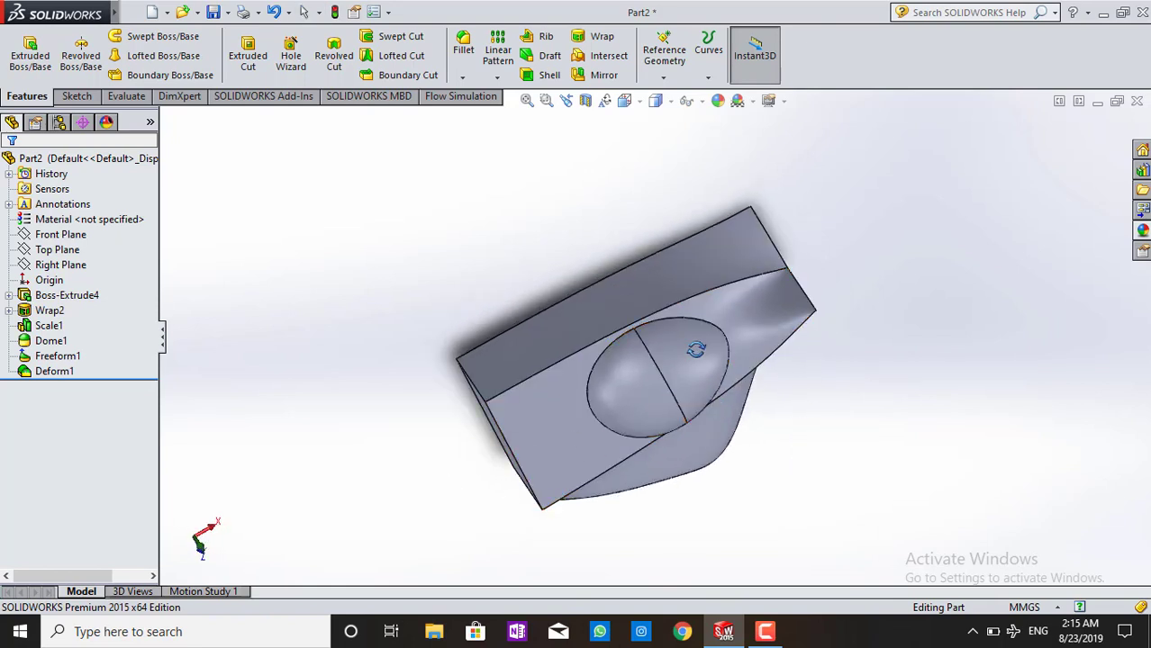
{"action": "middle_click_drag", "start_coordinate": [688, 336], "coordinate": [649, 380]}
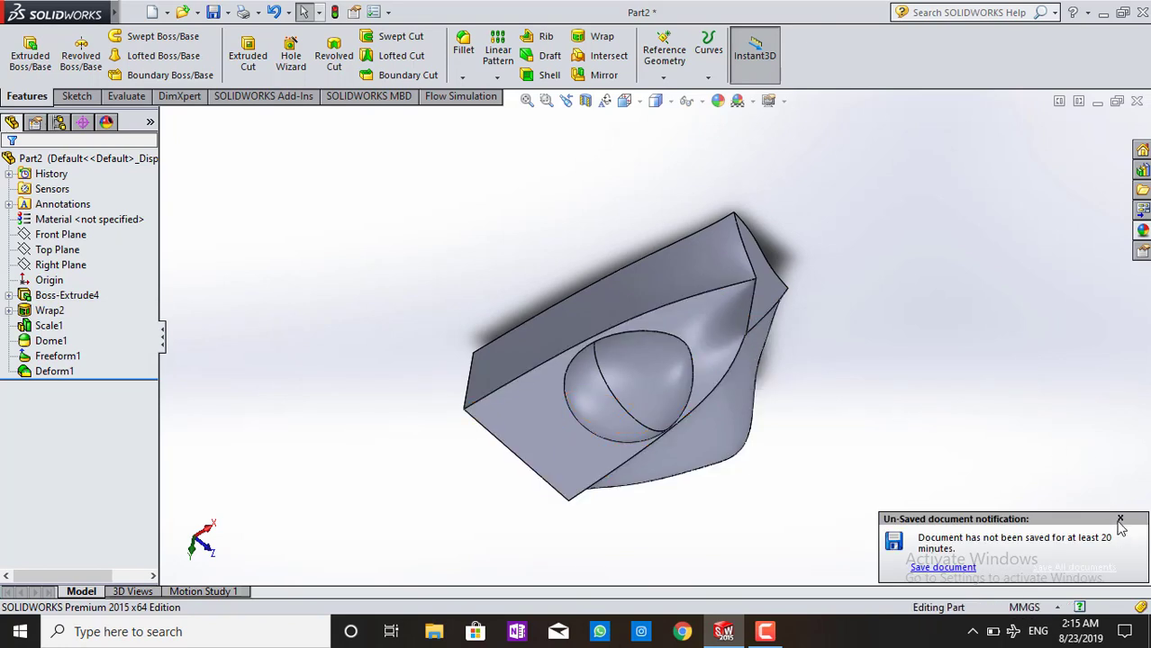
{"action": "left_click", "coordinate": [1120, 521]}
{"action": "mouse_move", "coordinate": [545, 528]}
{"action": "middle_mouse_down"}
{"action": "mouse_move", "coordinate": [548, 484]}
{"action": "mouse_move", "coordinate": [618, 284]}
{"action": "middle_mouse_up"}
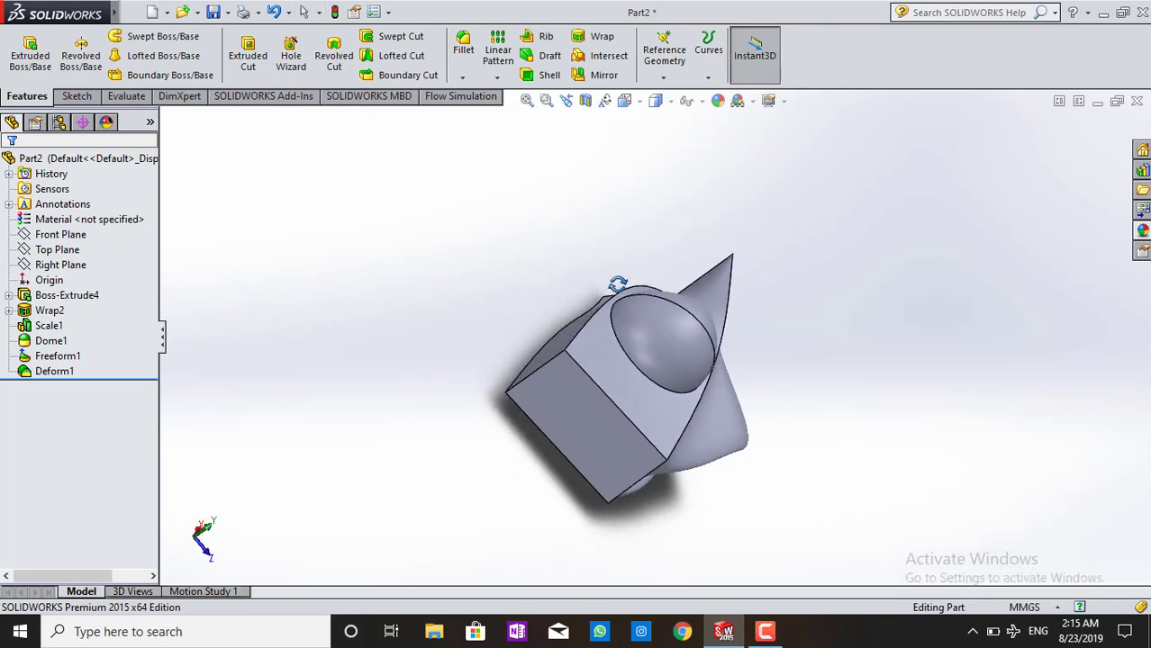
{"action": "mouse_move", "coordinate": [217, 11]}
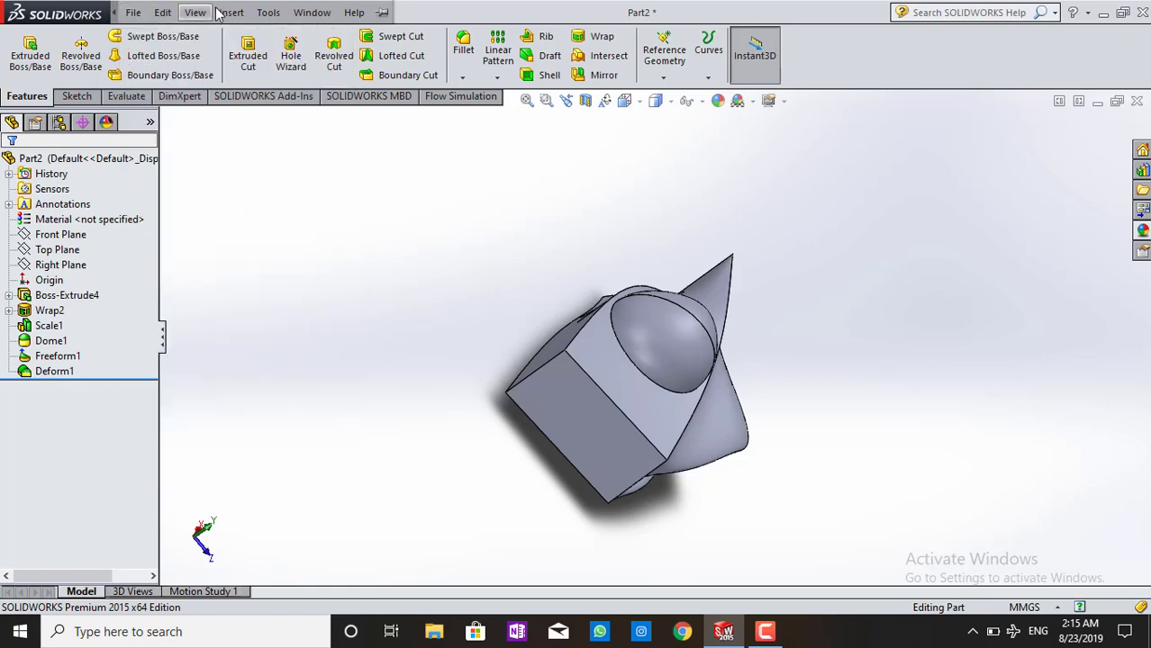
{"action": "left_click", "coordinate": [229, 12]}
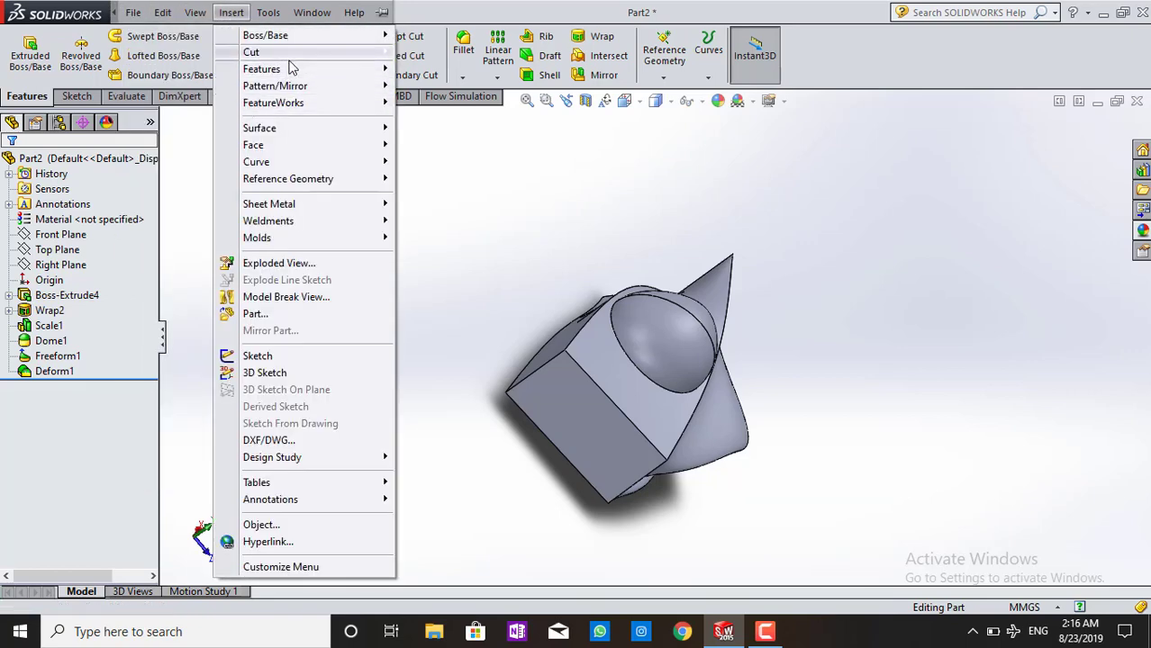
{"action": "mouse_move", "coordinate": [261, 69]}
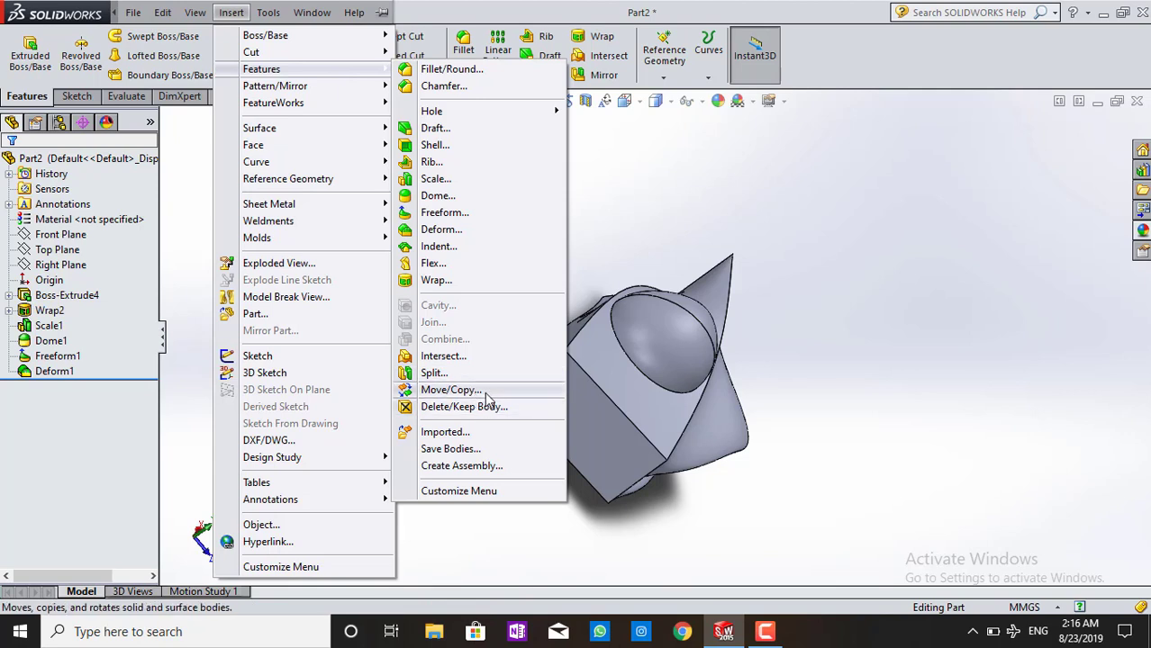
- Pick the Deform1 body in Move/Copy Body, then close the tool without moving it
{"action": "left_click", "coordinate": [494, 389]}
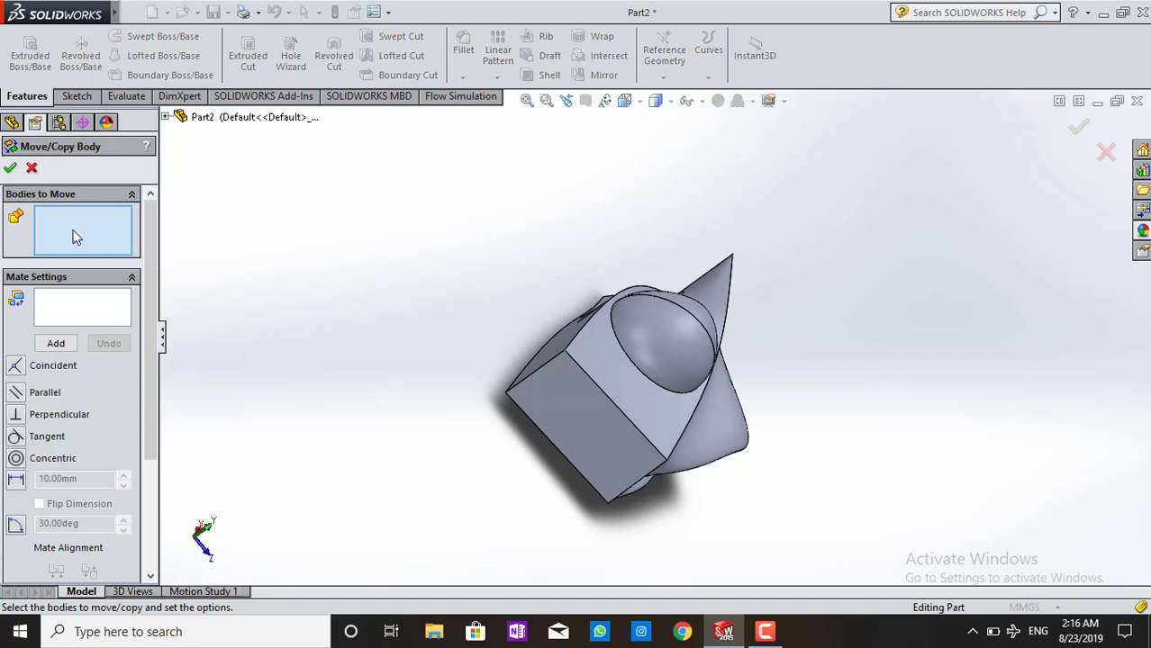
{"action": "left_click", "coordinate": [619, 386]}
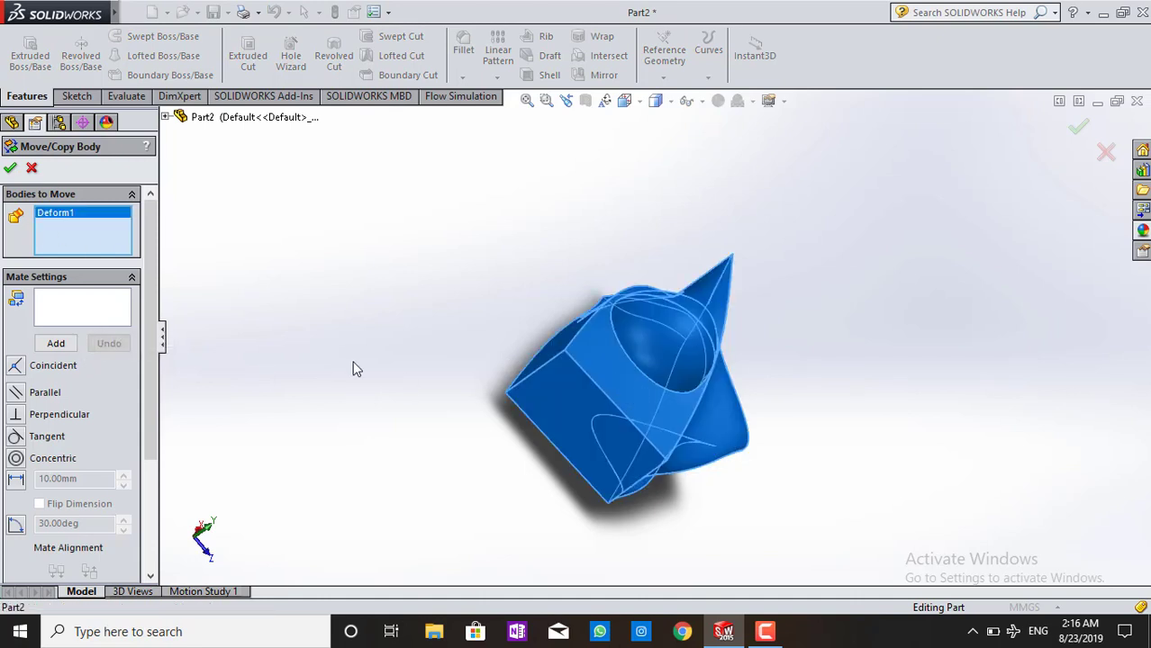
{"action": "middle_click_drag", "start_coordinate": [723, 376], "coordinate": [595, 345]}
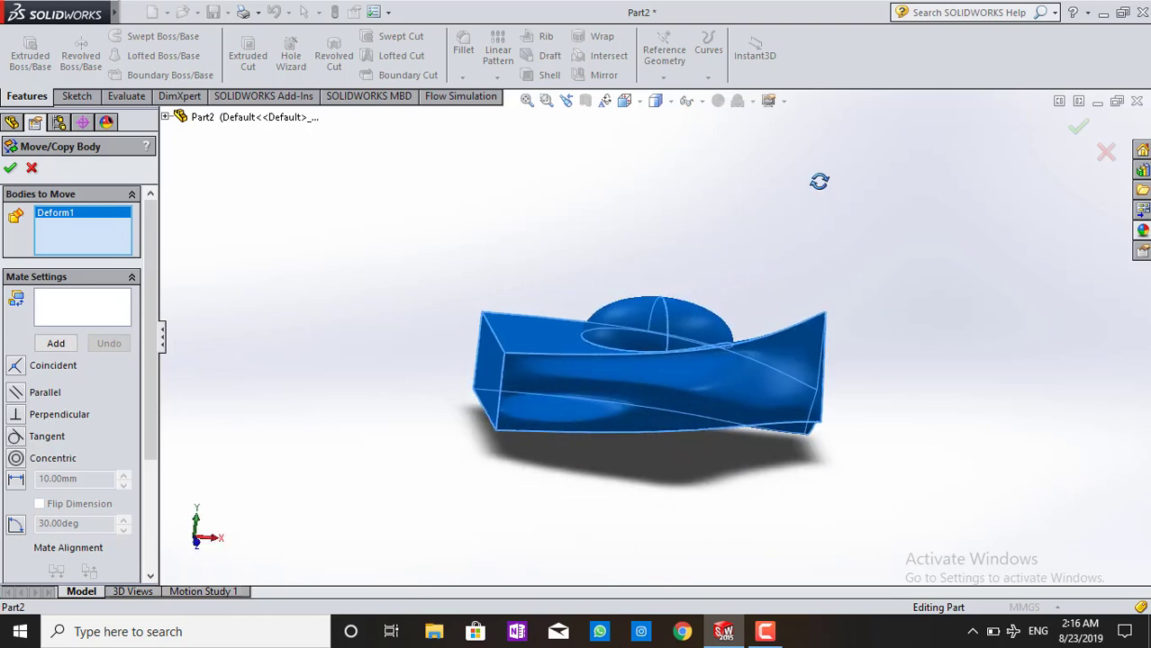
{"action": "left_click", "coordinate": [619, 345]}
{"action": "left_click", "coordinate": [506, 364]}
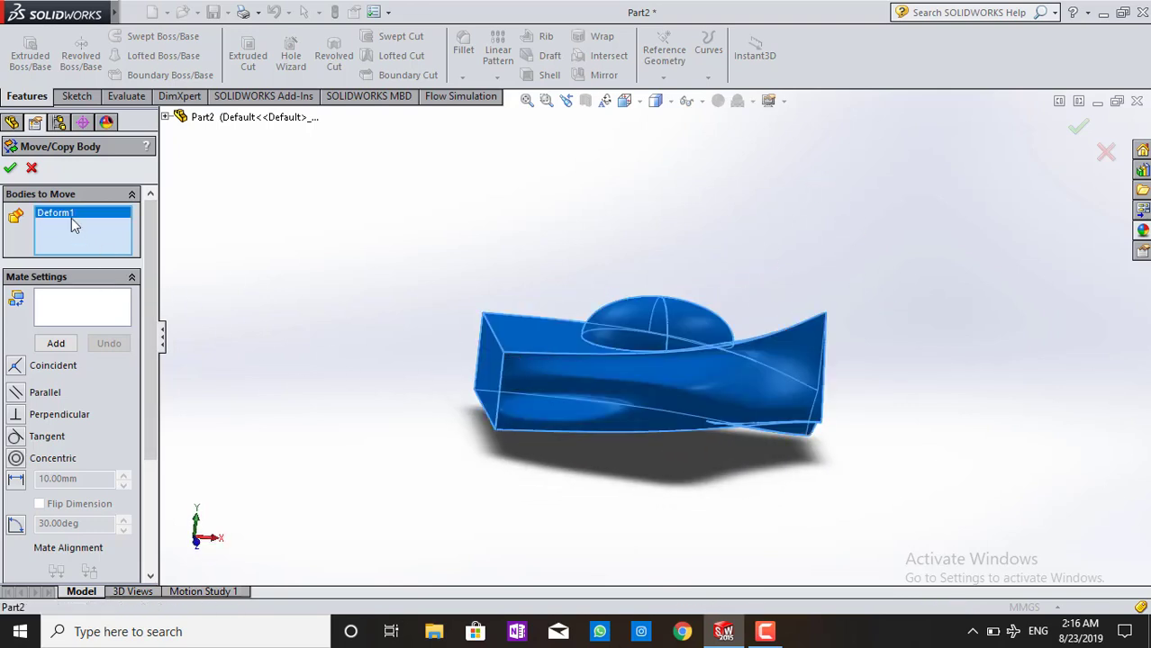
{"action": "left_click", "coordinate": [33, 170]}
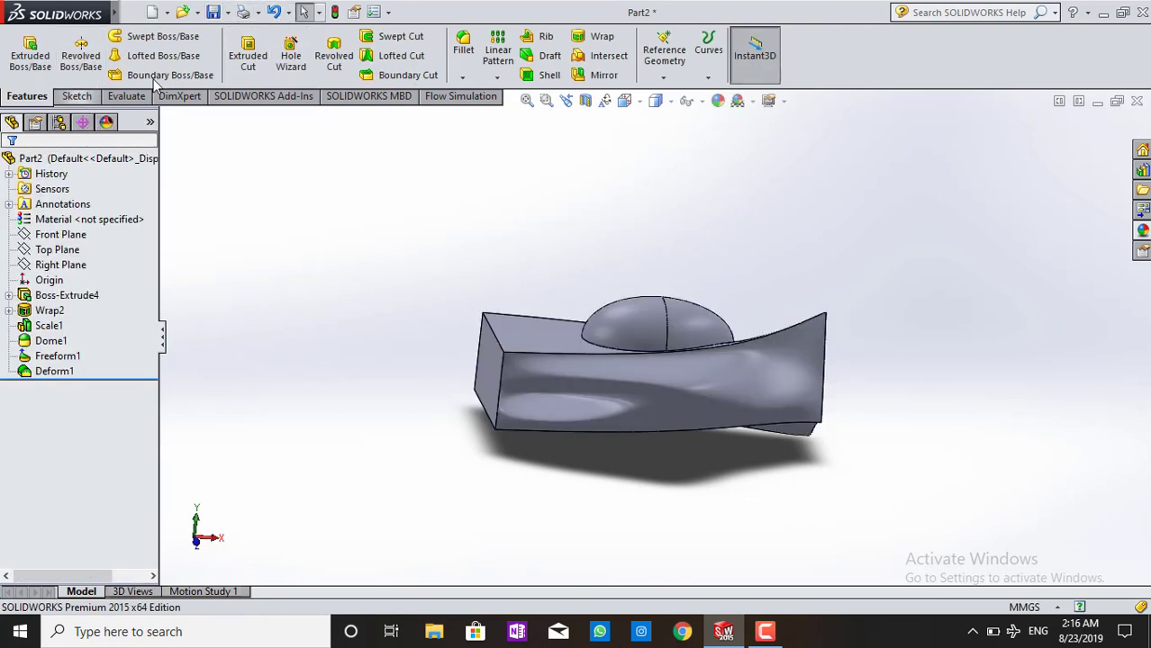
- Start a new sketch on the Right Plane
{"action": "mouse_move", "coordinate": [114, 12]}
{"action": "left_click", "coordinate": [194, 13]}
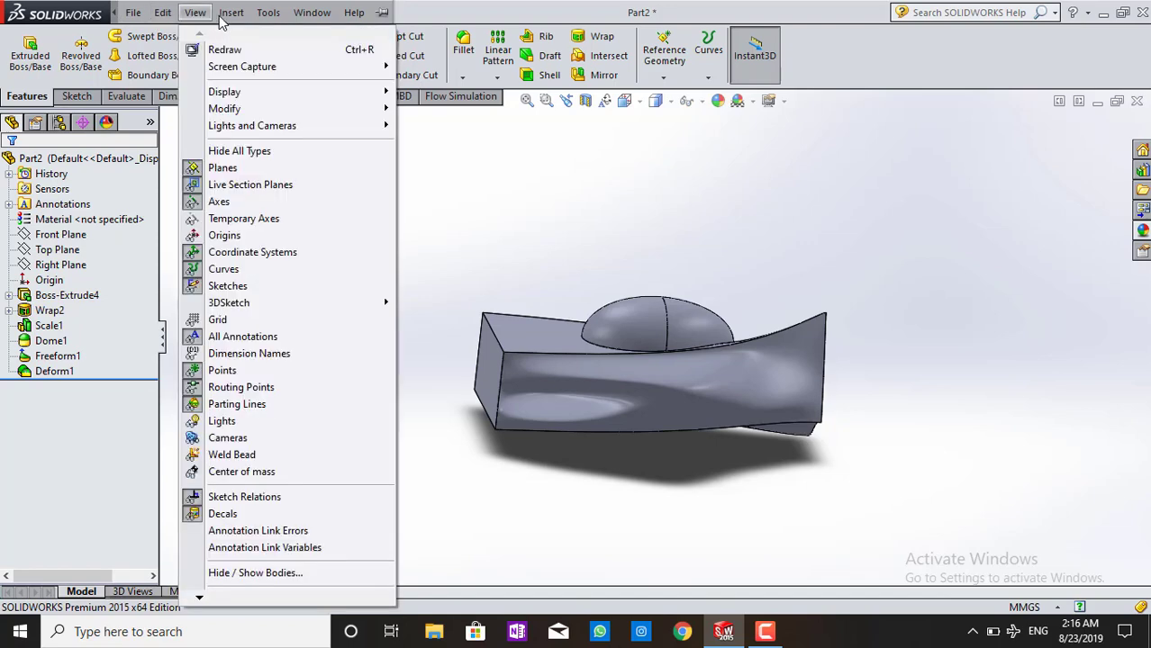
{"action": "left_click", "coordinate": [203, 161]}
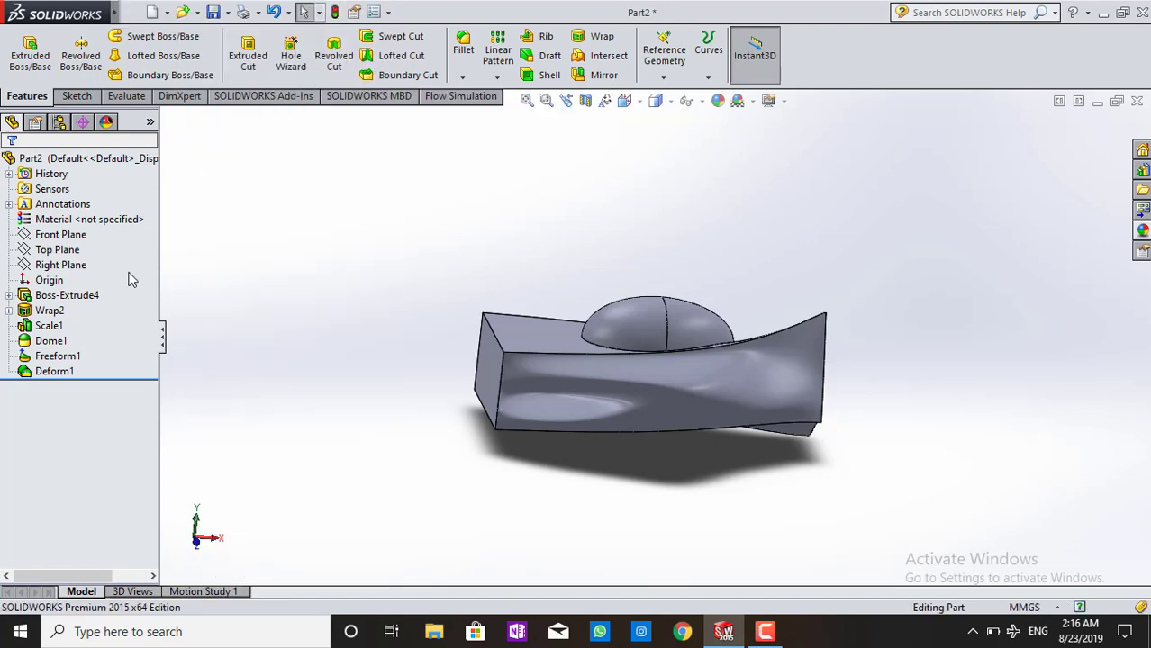
{"action": "left_click", "coordinate": [61, 264]}
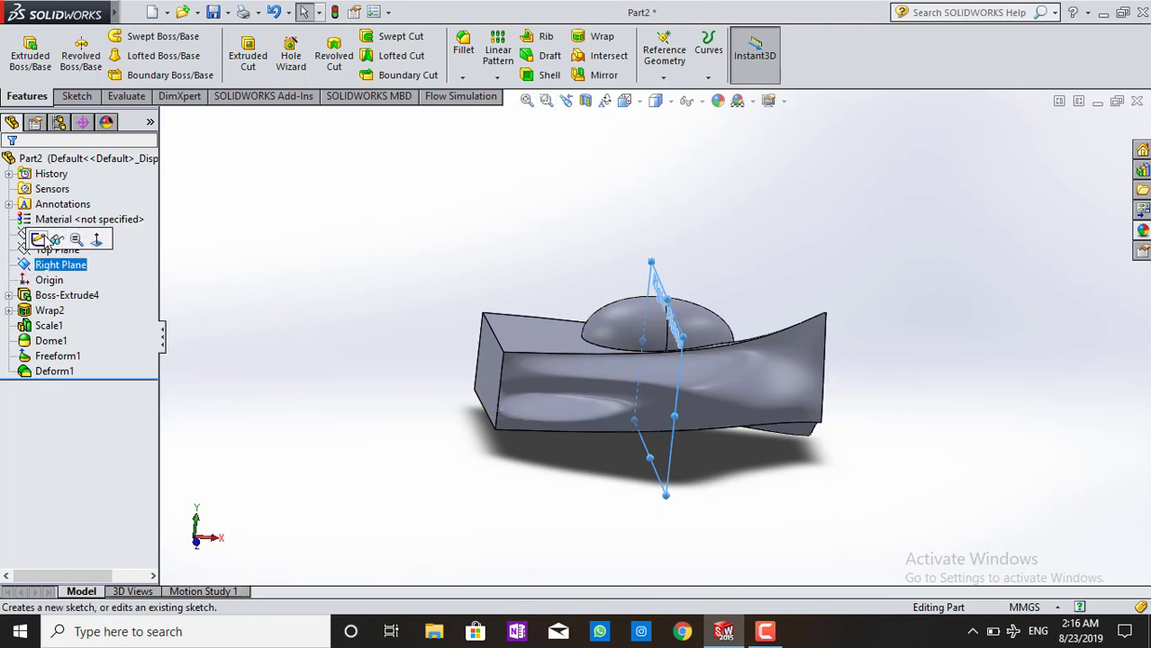
{"action": "left_click", "coordinate": [48, 240]}
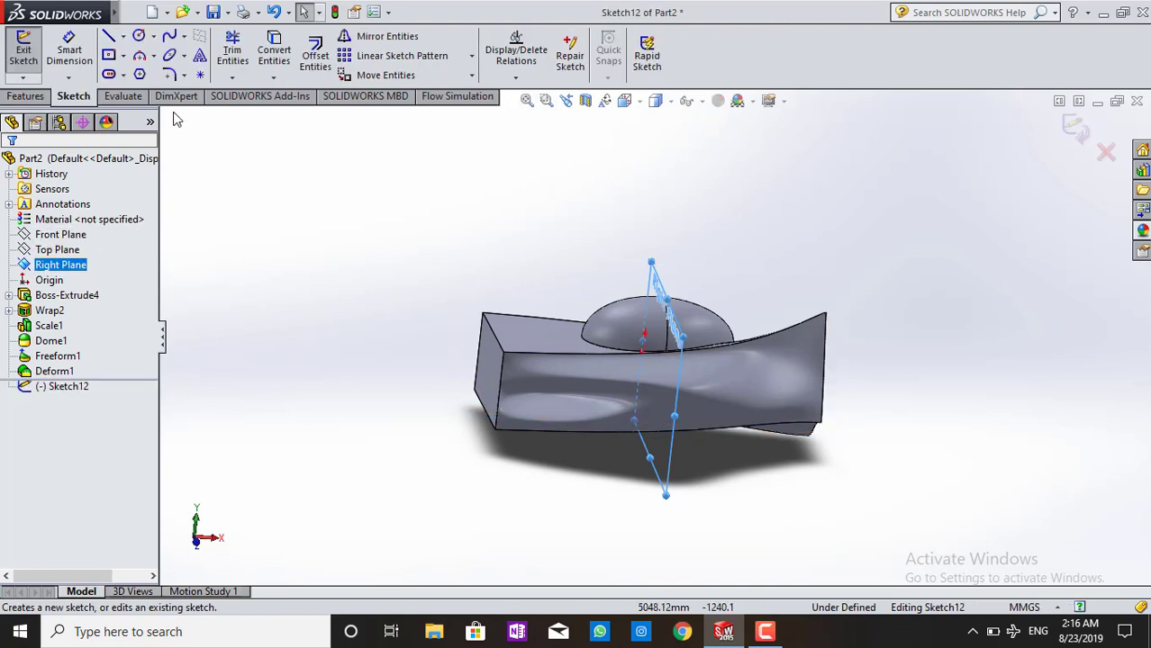
- In Normal To view, draw a centre rectangle enclosing the whole model and exit the sketch
{"action": "left_click", "coordinate": [109, 55]}
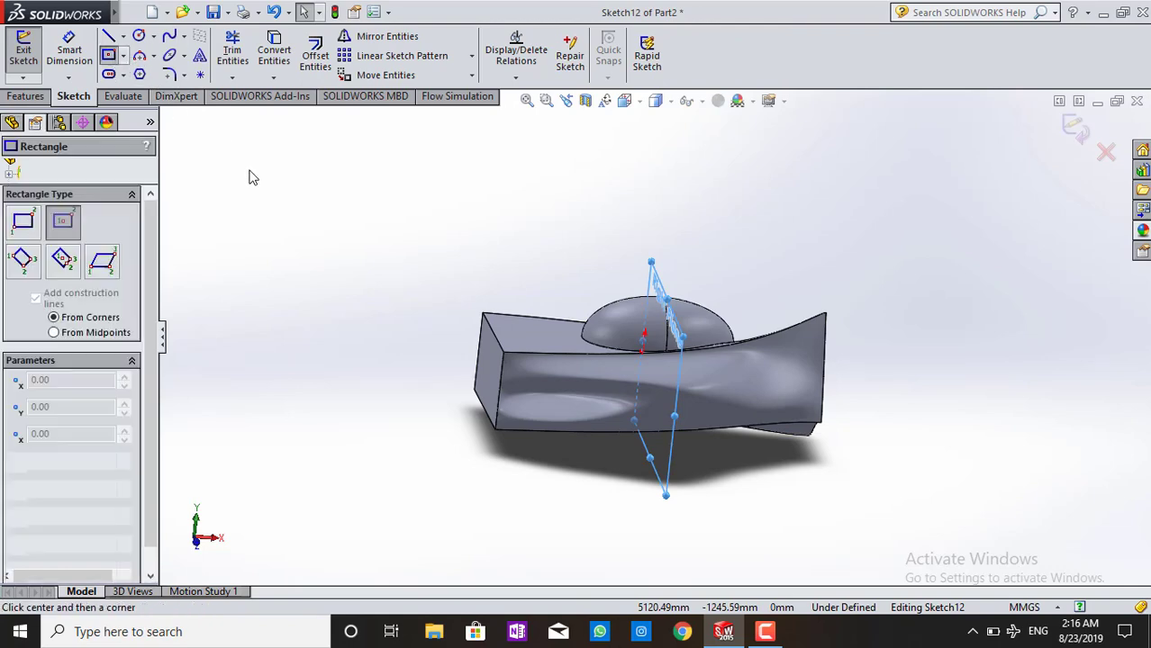
{"action": "left_click", "coordinate": [626, 102]}
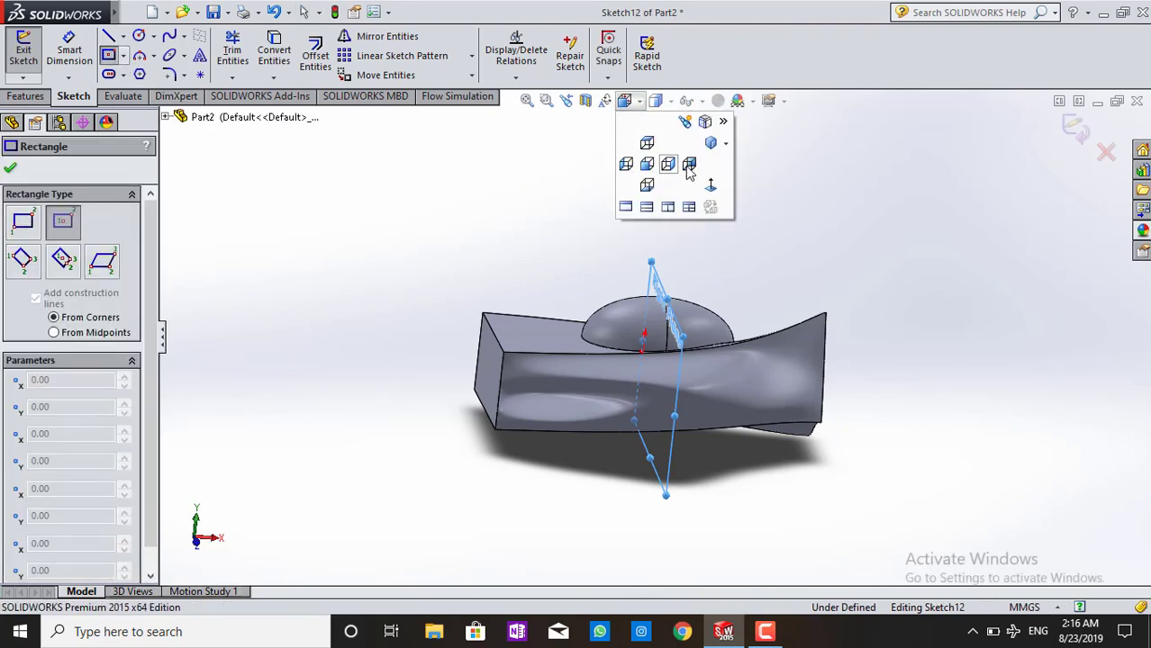
{"action": "left_click", "coordinate": [707, 183]}
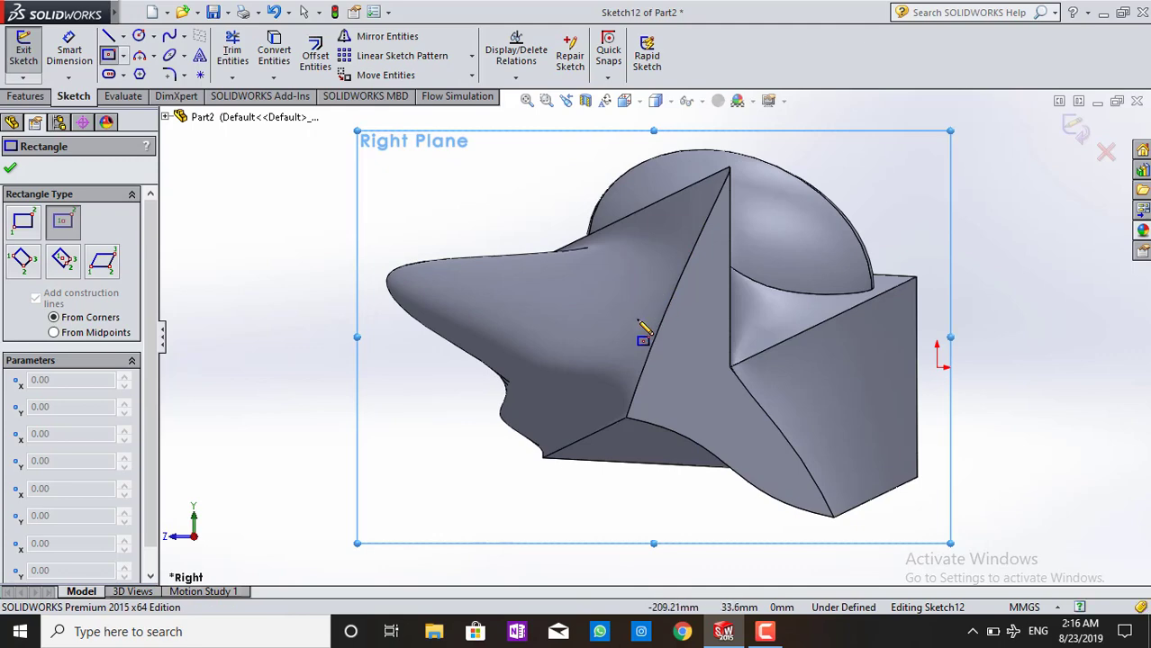
{"action": "left_click", "coordinate": [637, 320]}
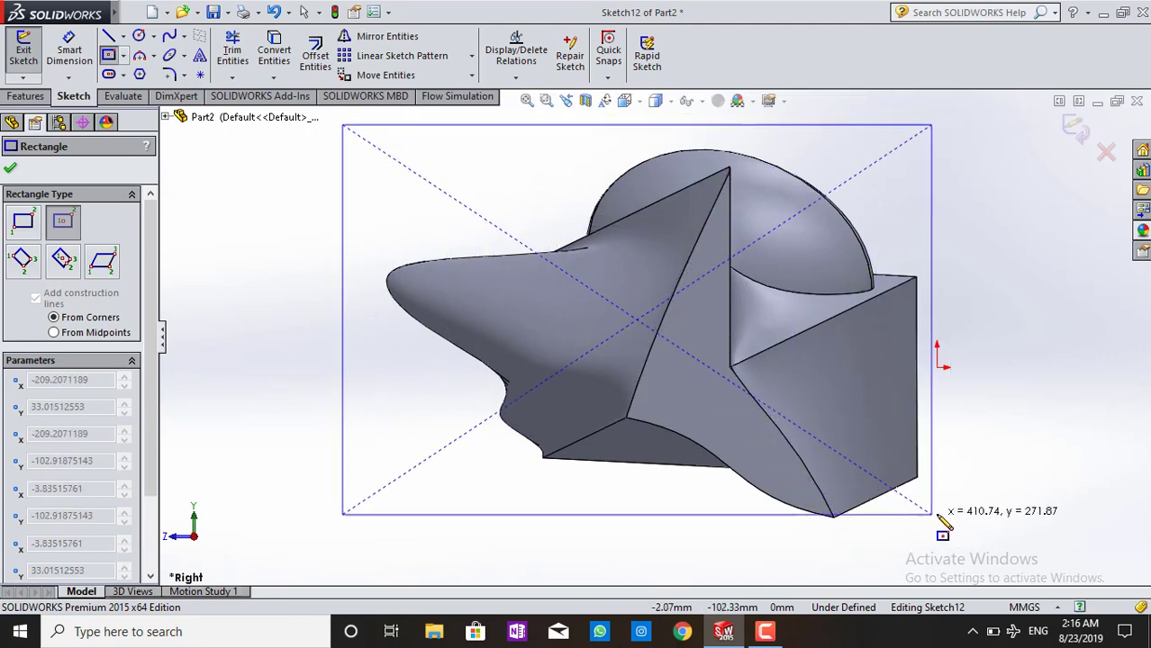
{"action": "left_click", "coordinate": [970, 538]}
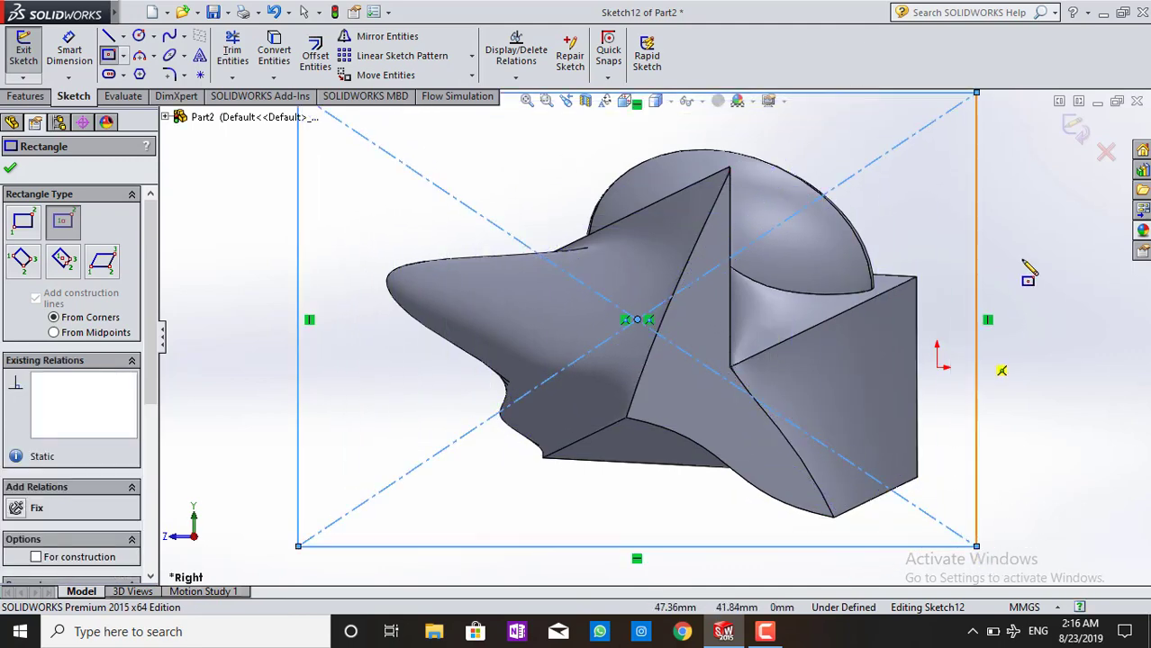
{"action": "left_click", "coordinate": [1070, 127]}
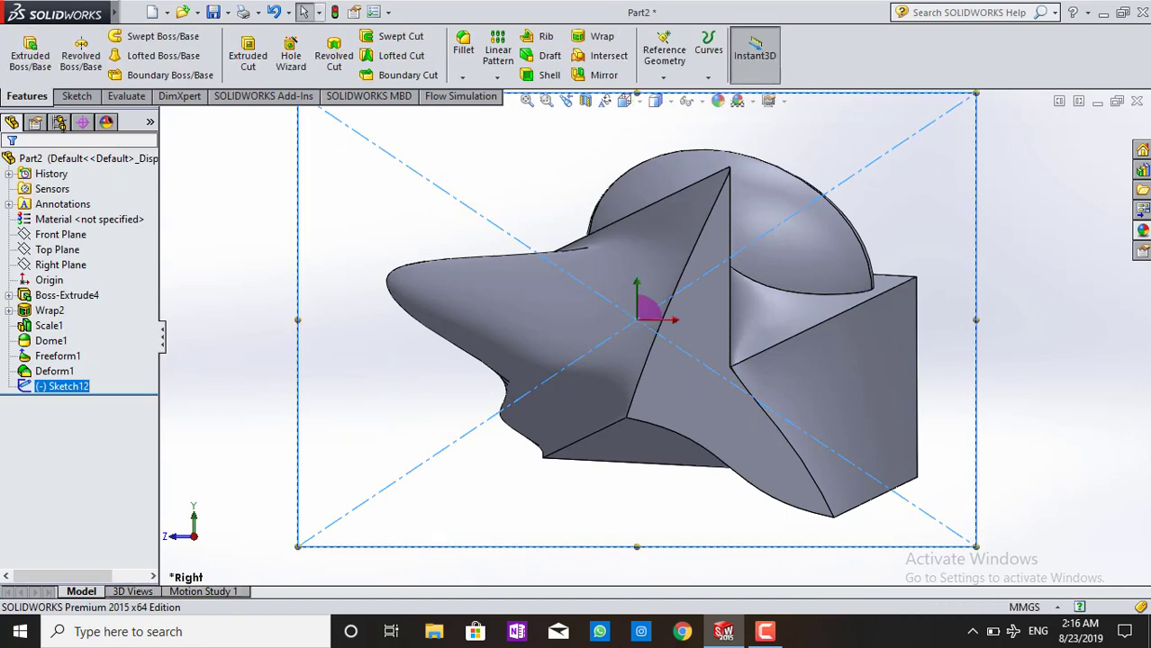
- Extrude the rectangle as a blind boss, first 1 mm then 11 mm deep
{"action": "left_click", "coordinate": [31, 72]}
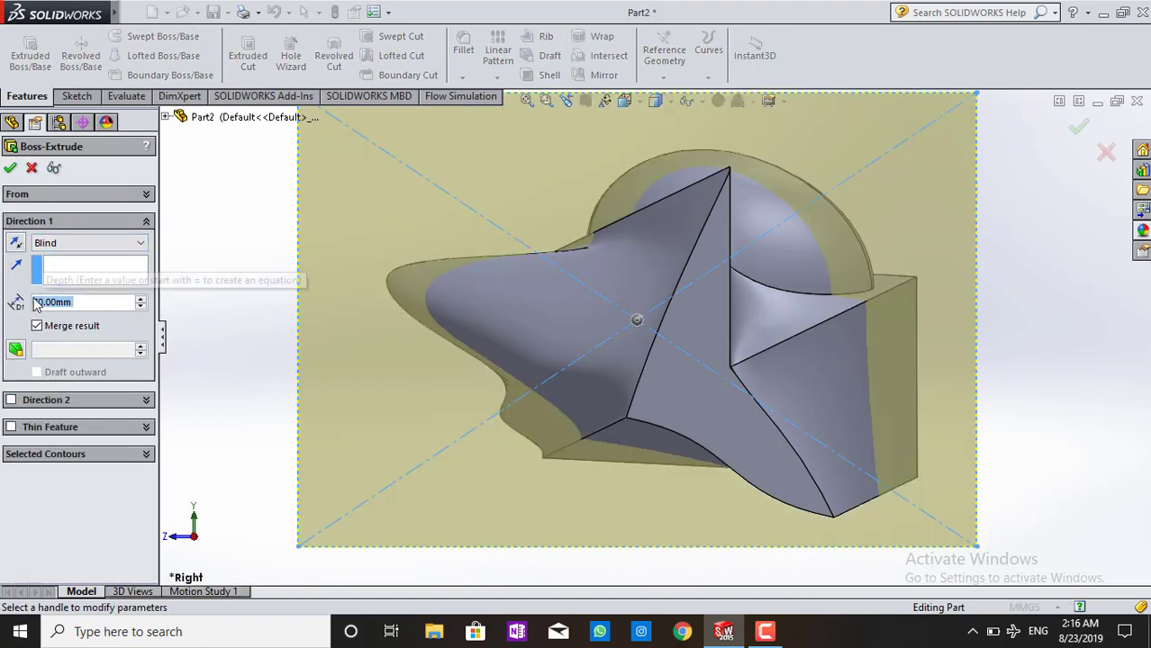
{"action": "type", "text": "1"}
{"action": "key", "text": "Return"}
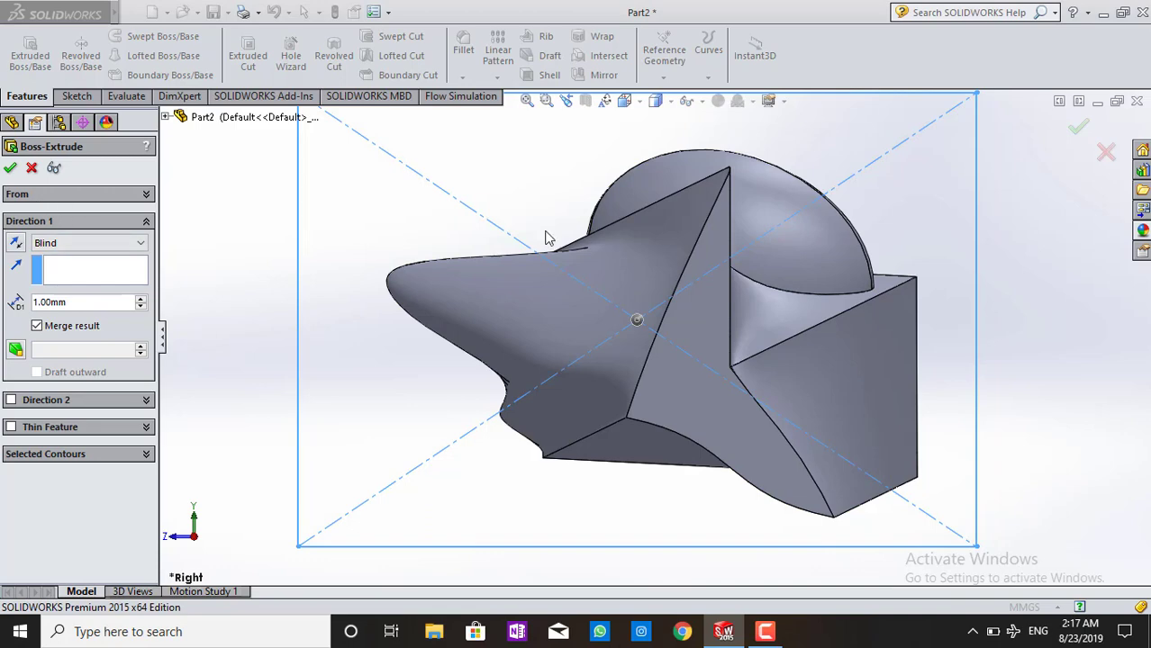
{"action": "scroll", "coordinate": [655, 244], "scroll_direction": "up", "scroll_amount": 3}
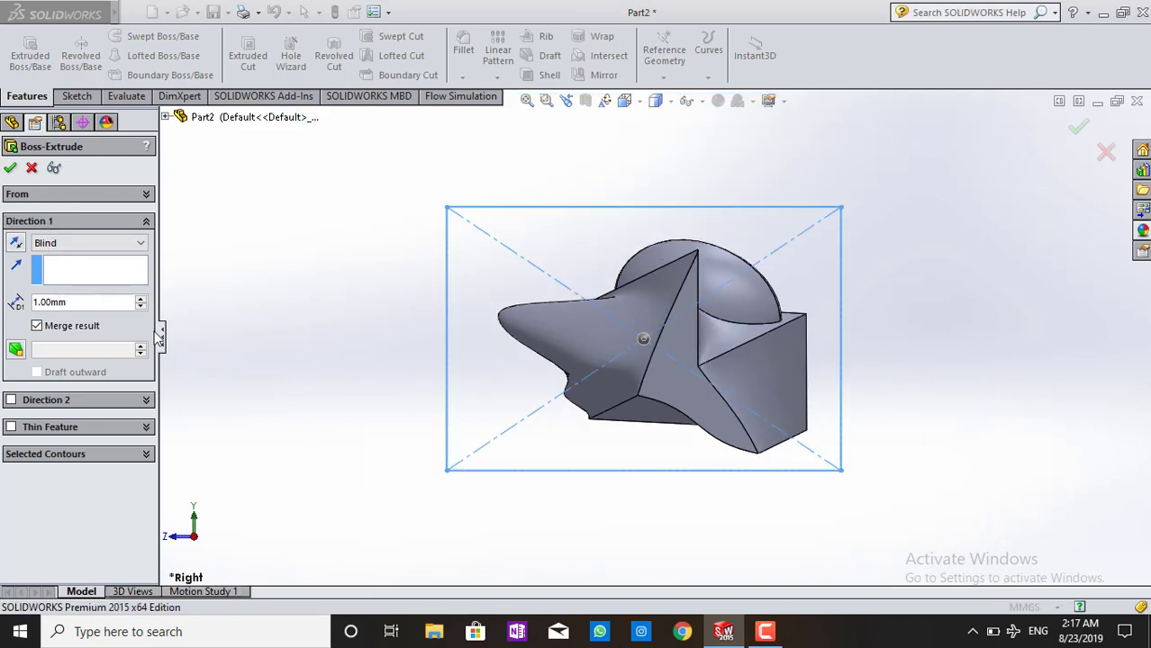
{"action": "left_click", "coordinate": [141, 300]}
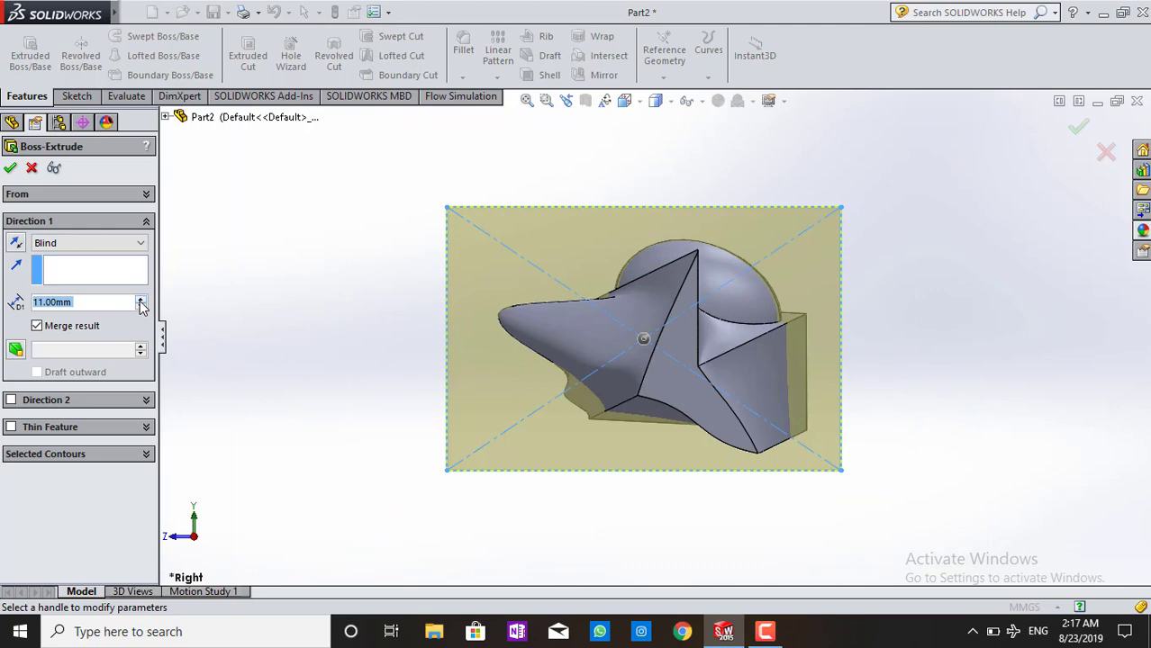
{"action": "left_click", "coordinate": [11, 170]}
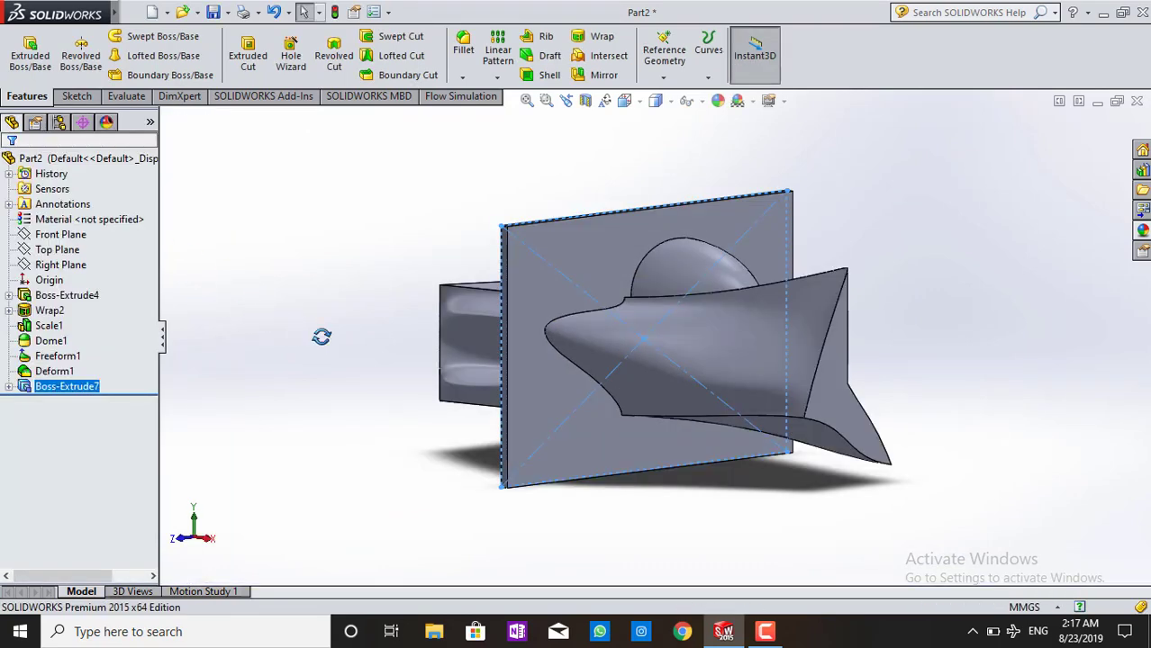
- Edit Boss-Extrude7 and change its depth to 5 mm
{"action": "middle_click_drag", "start_coordinate": [322, 336], "coordinate": [359, 374]}
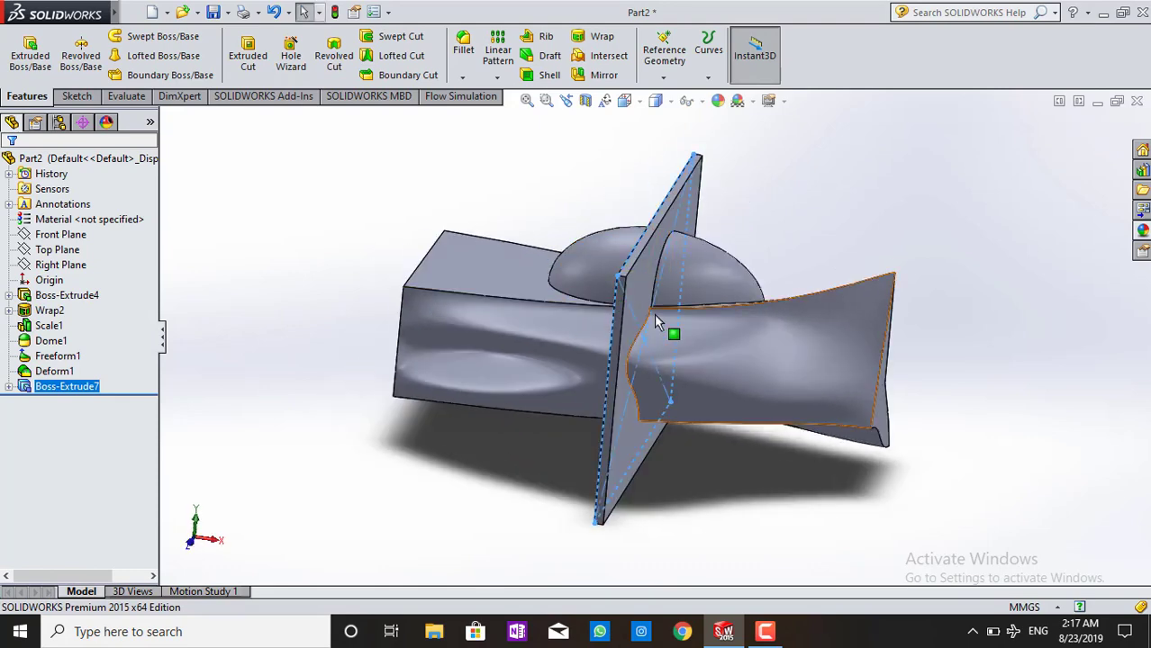
{"action": "left_click", "coordinate": [24, 387]}
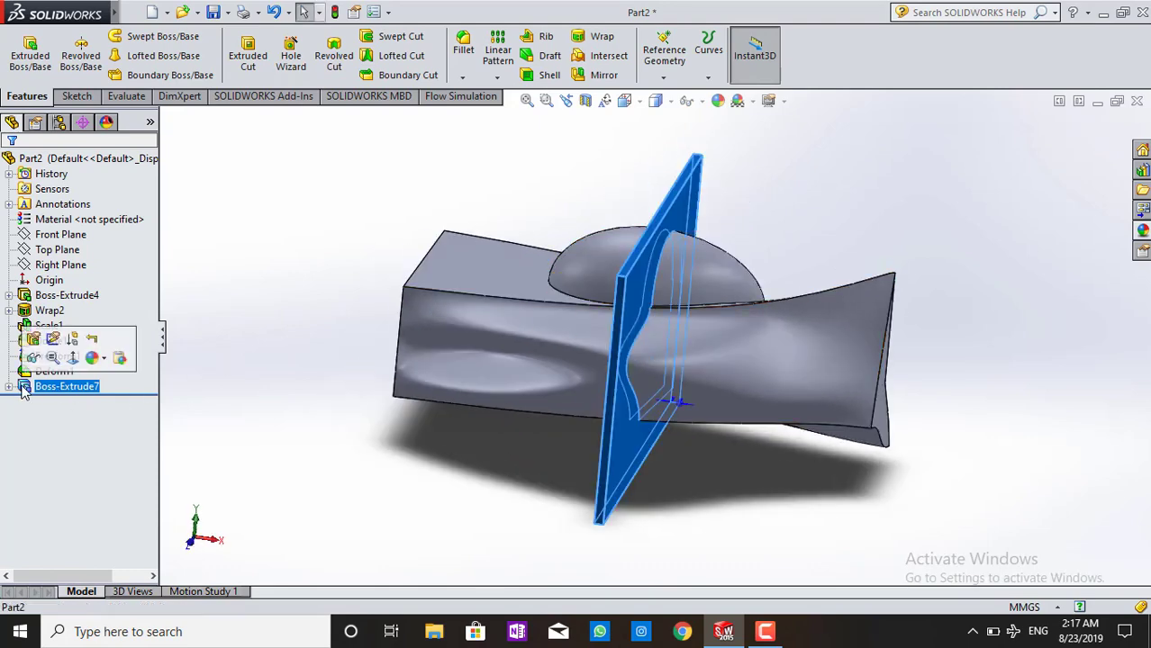
{"action": "left_click", "coordinate": [36, 342]}
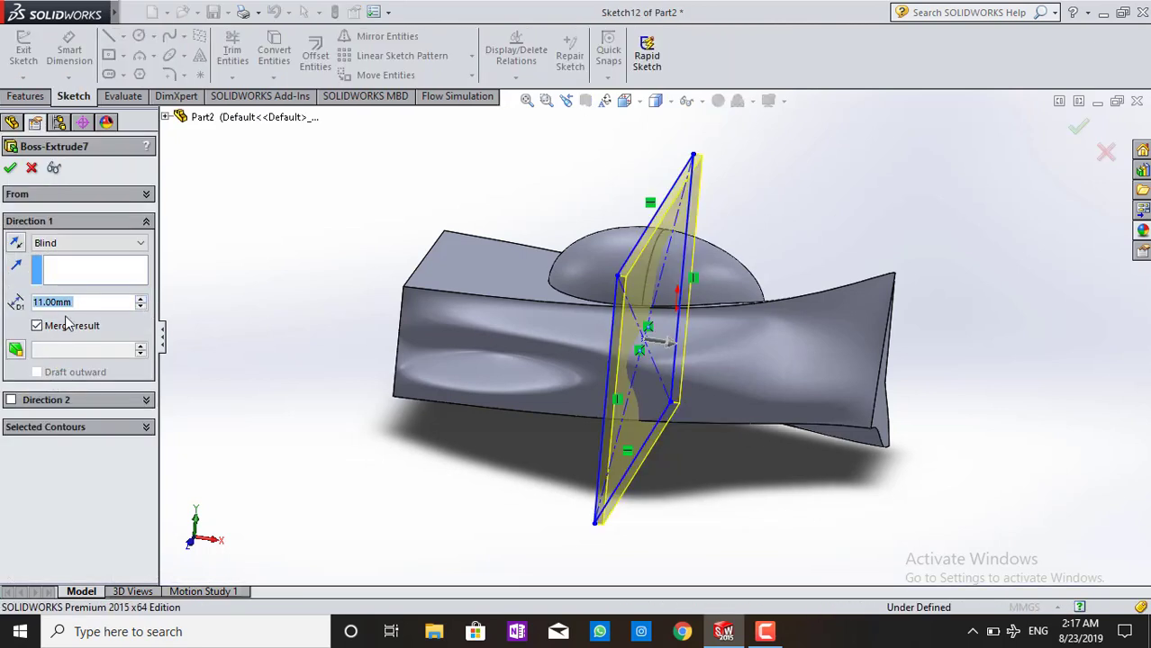
{"action": "type", "text": "5"}
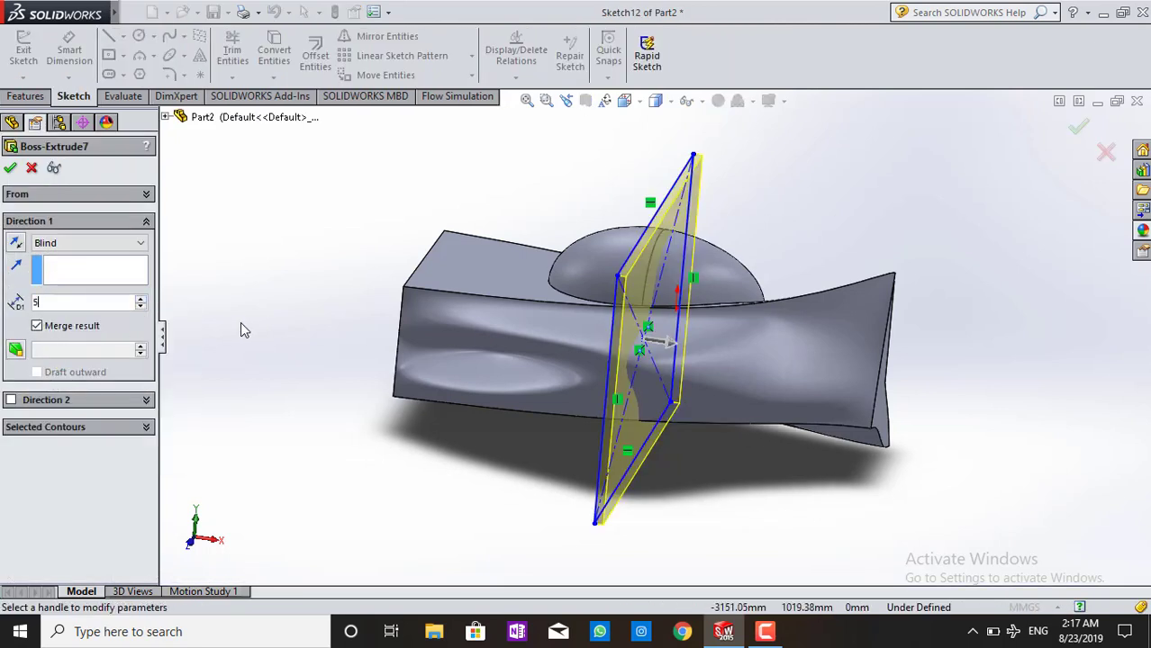
{"action": "key", "text": "Return"}
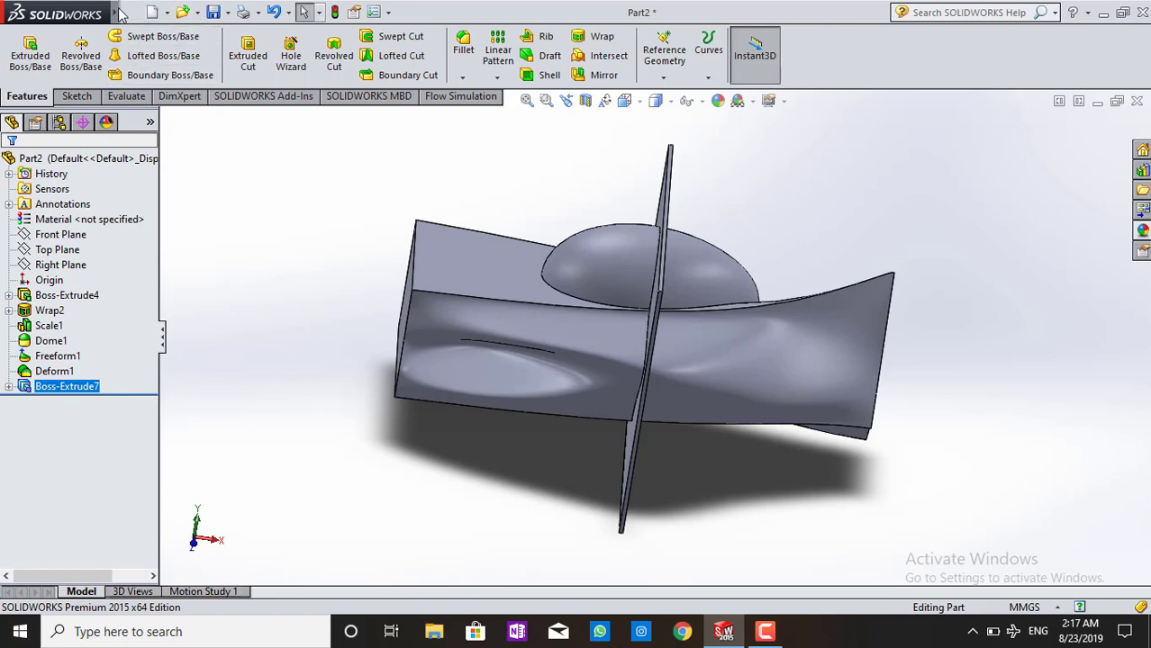
- Start a Split with the plate face as trim tool, cut the part, and auto-assign body names
{"action": "left_click", "coordinate": [194, 13]}
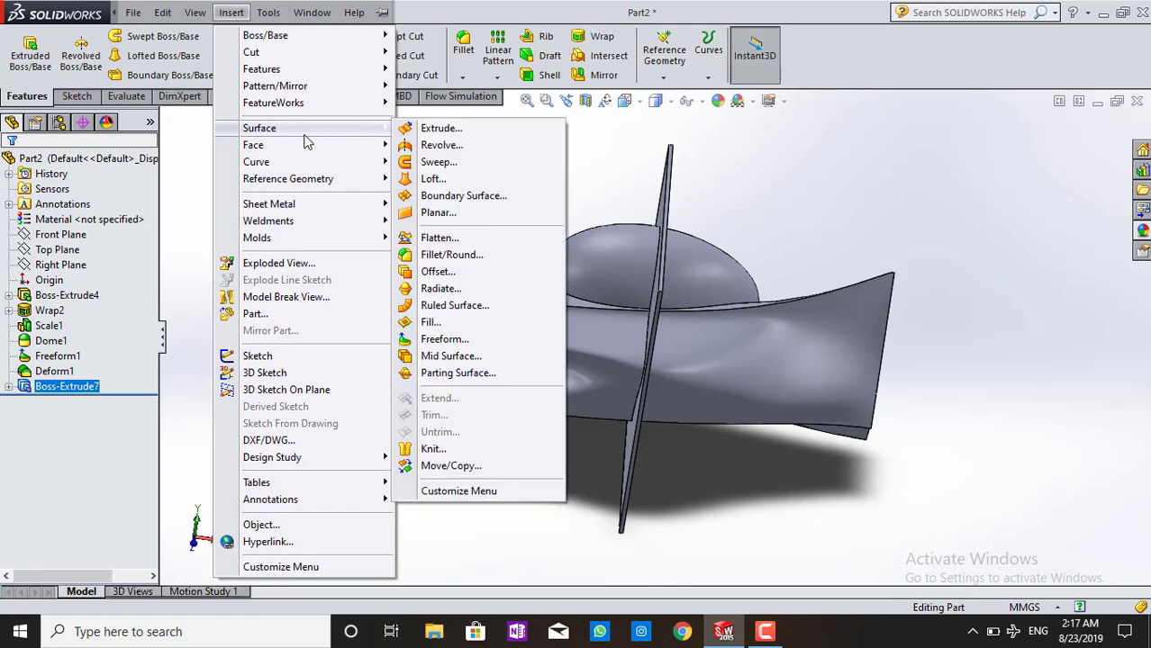
{"action": "mouse_move", "coordinate": [270, 69]}
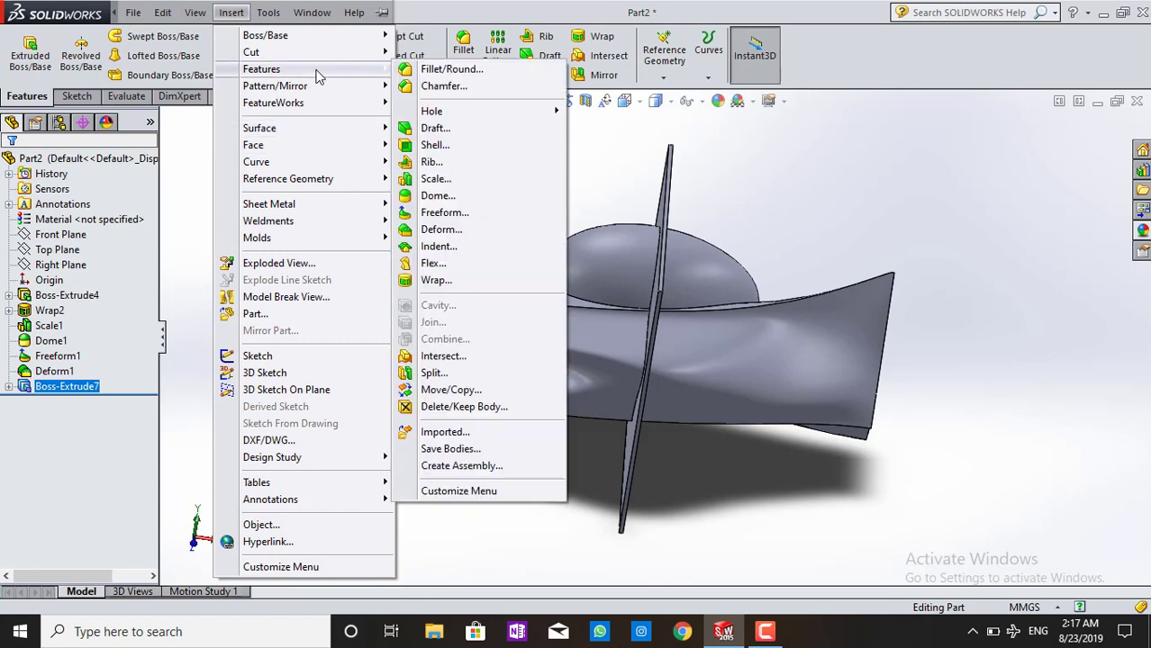
{"action": "left_click", "coordinate": [439, 371]}
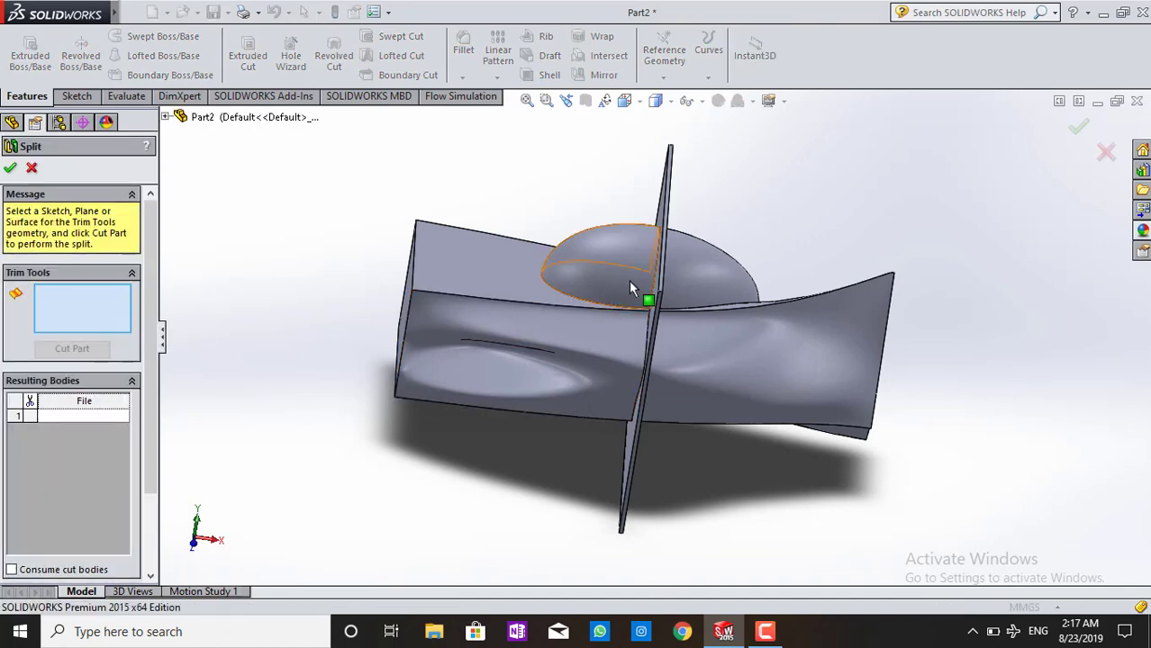
{"action": "middle_click_drag", "start_coordinate": [652, 322], "coordinate": [594, 333]}
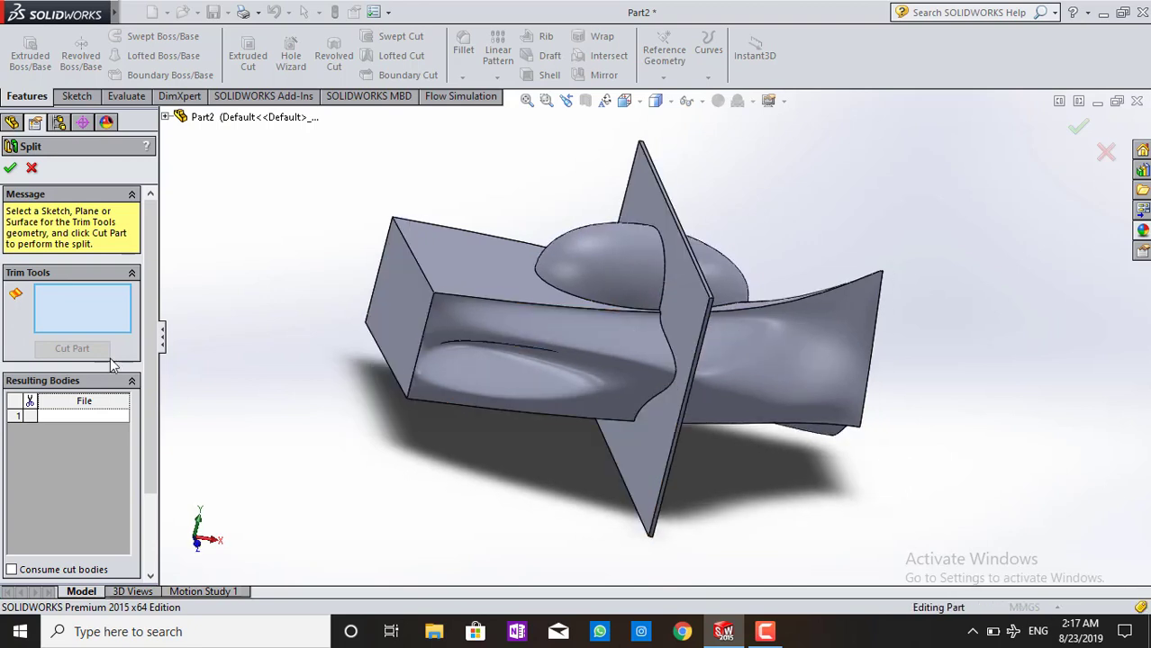
{"action": "left_click", "coordinate": [682, 288]}
{"action": "middle_click_drag", "start_coordinate": [648, 444], "coordinate": [314, 511]}
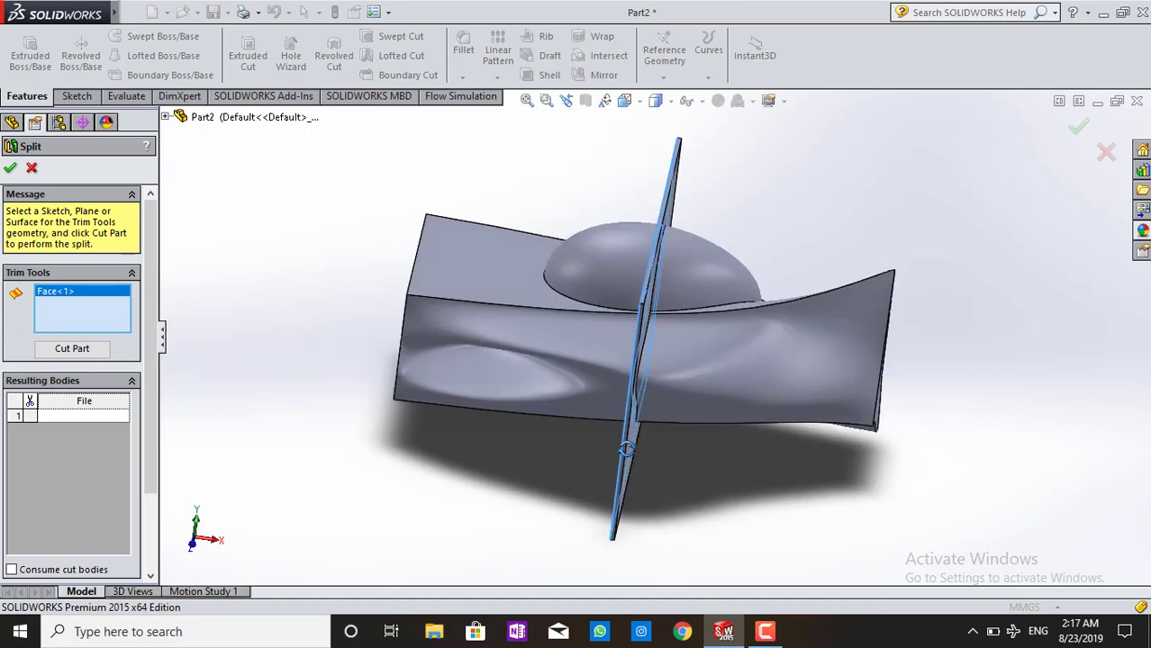
{"action": "left_click", "coordinate": [72, 349]}
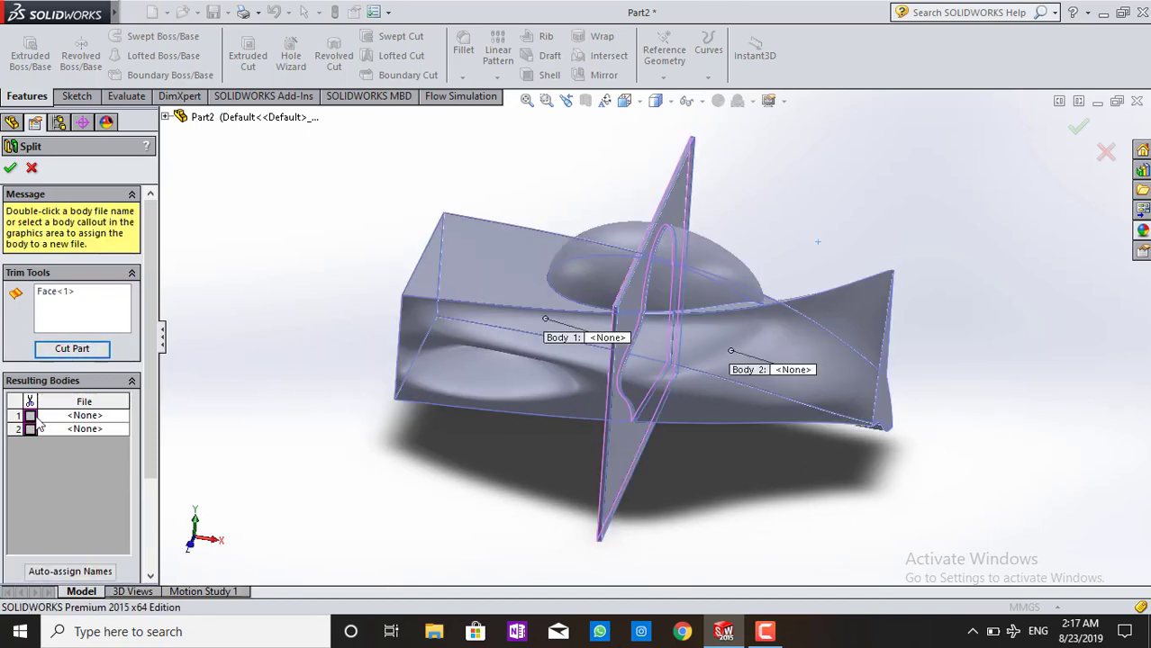
{"action": "scroll", "coordinate": [55, 465], "scroll_direction": "down", "scroll_amount": 3}
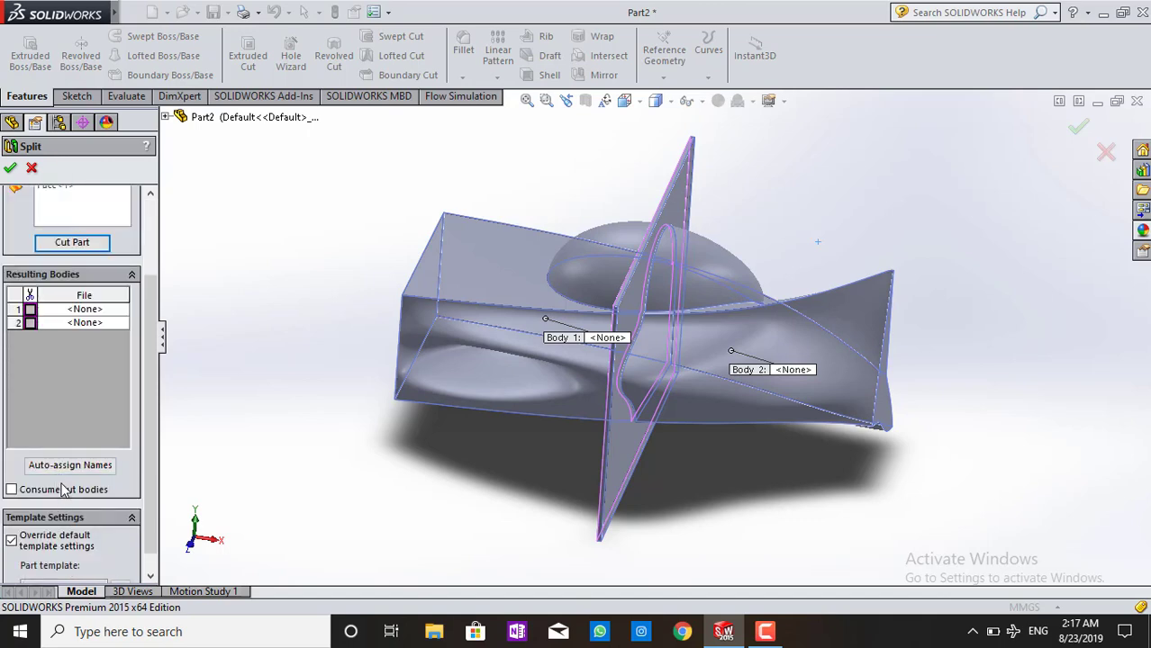
{"action": "left_click", "coordinate": [106, 468]}
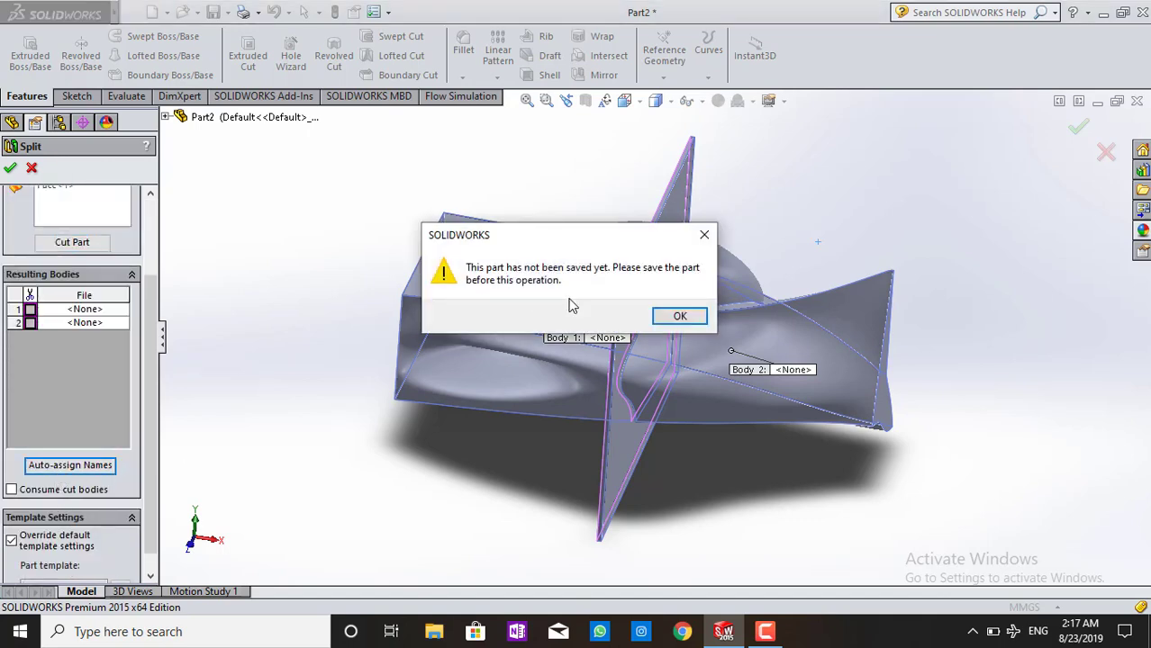
- Dismiss the unsaved-part warning and cut the part along the plate face
{"action": "left_click", "coordinate": [676, 318]}
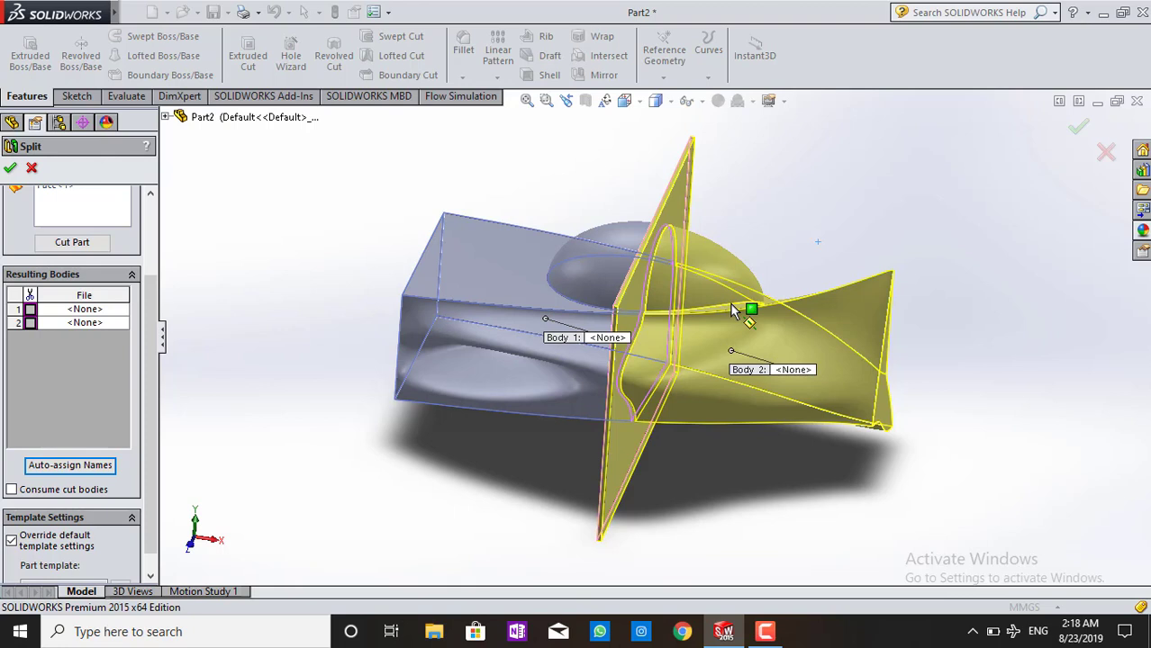
{"action": "left_click", "coordinate": [10, 169]}
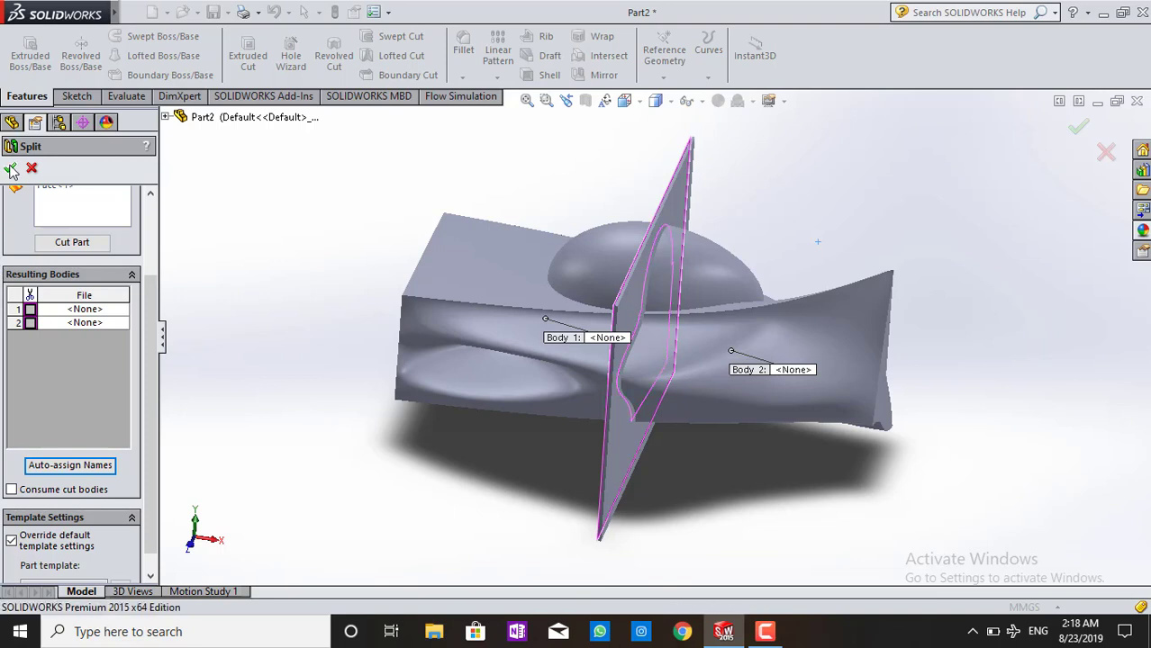
{"action": "scroll", "coordinate": [486, 450], "scroll_direction": "down", "scroll_amount": 2}
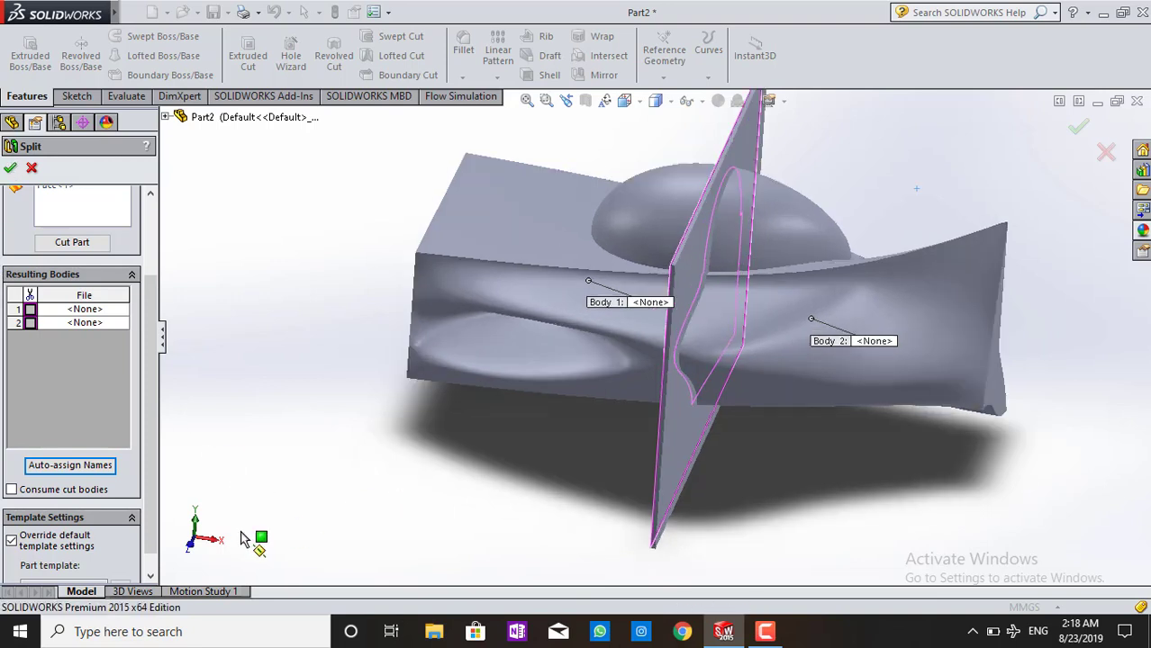
{"action": "scroll", "coordinate": [558, 419], "scroll_direction": "up", "scroll_amount": 3}
{"action": "scroll", "coordinate": [112, 501], "scroll_direction": "down", "scroll_amount": 1}
{"action": "scroll", "coordinate": [110, 494], "scroll_direction": "up", "scroll_amount": 3}
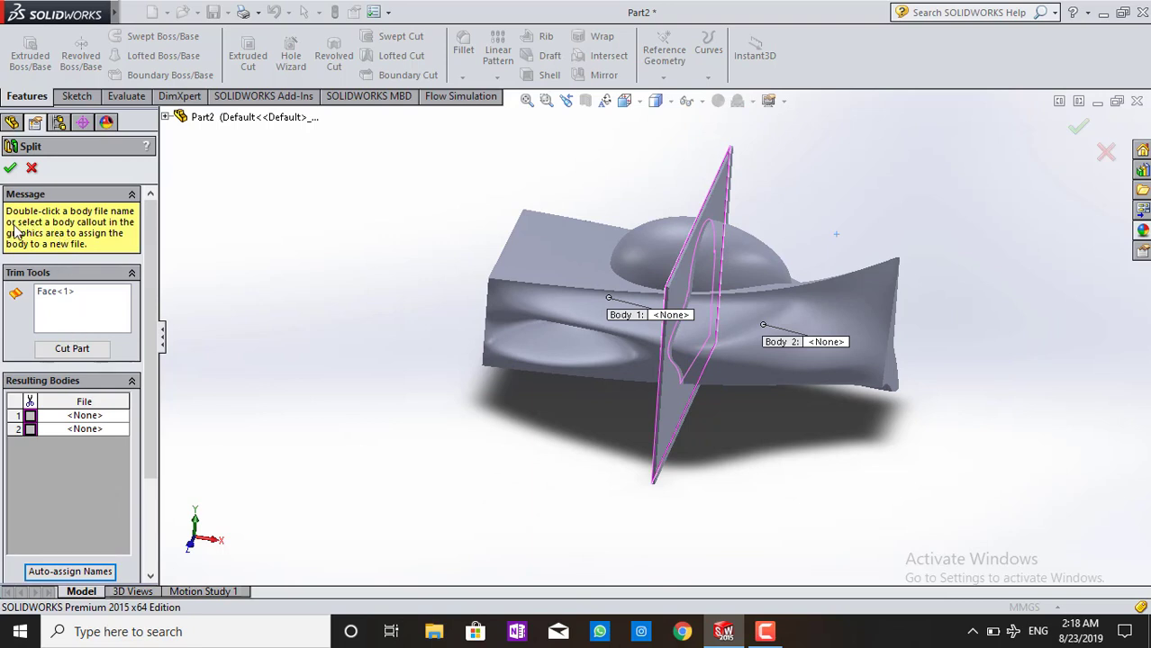
{"action": "left_click", "coordinate": [86, 323]}
{"action": "left_click", "coordinate": [77, 349]}
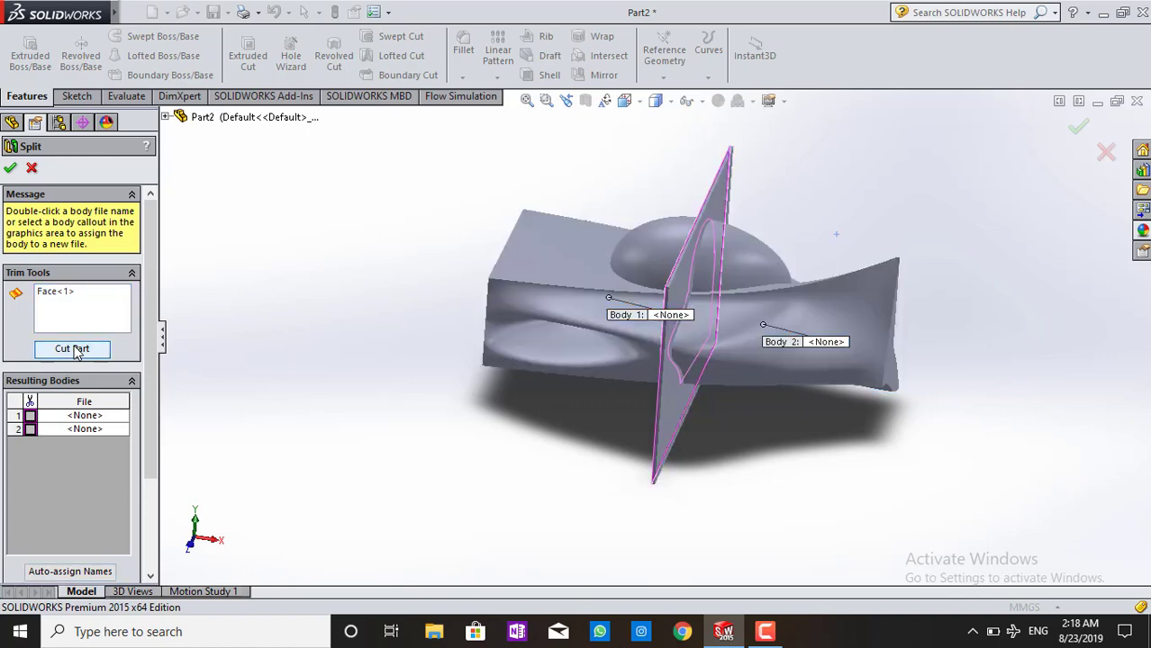
- Keep both resulting bodies and confirm the split as Split1
{"action": "left_click", "coordinate": [90, 324]}
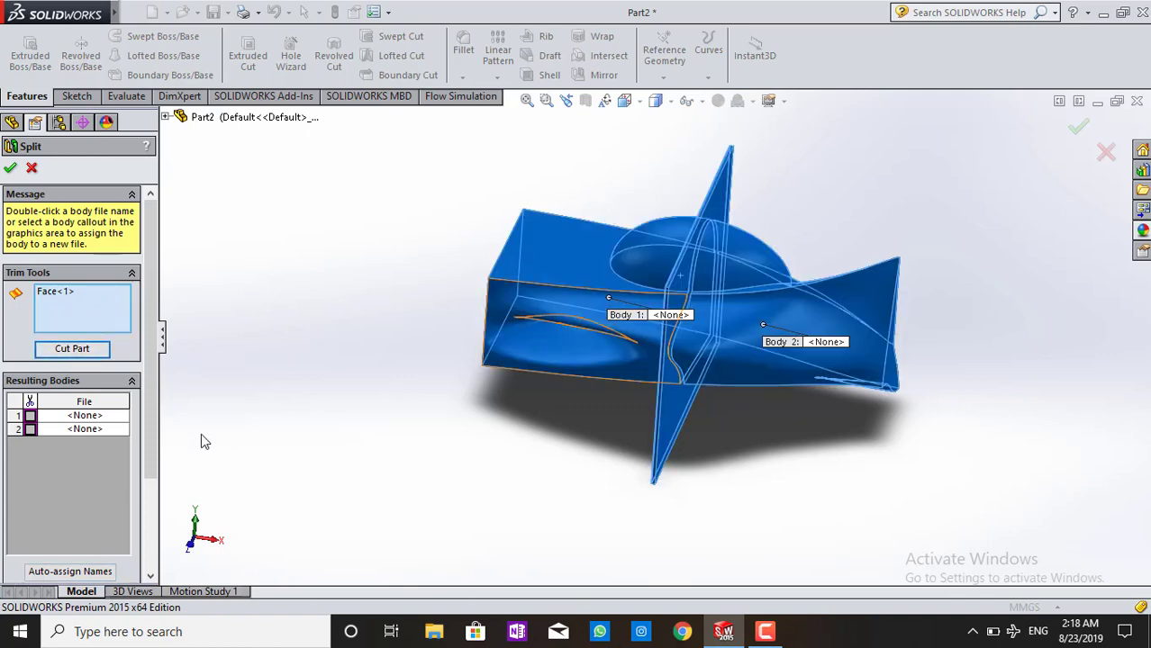
{"action": "left_click", "coordinate": [70, 352]}
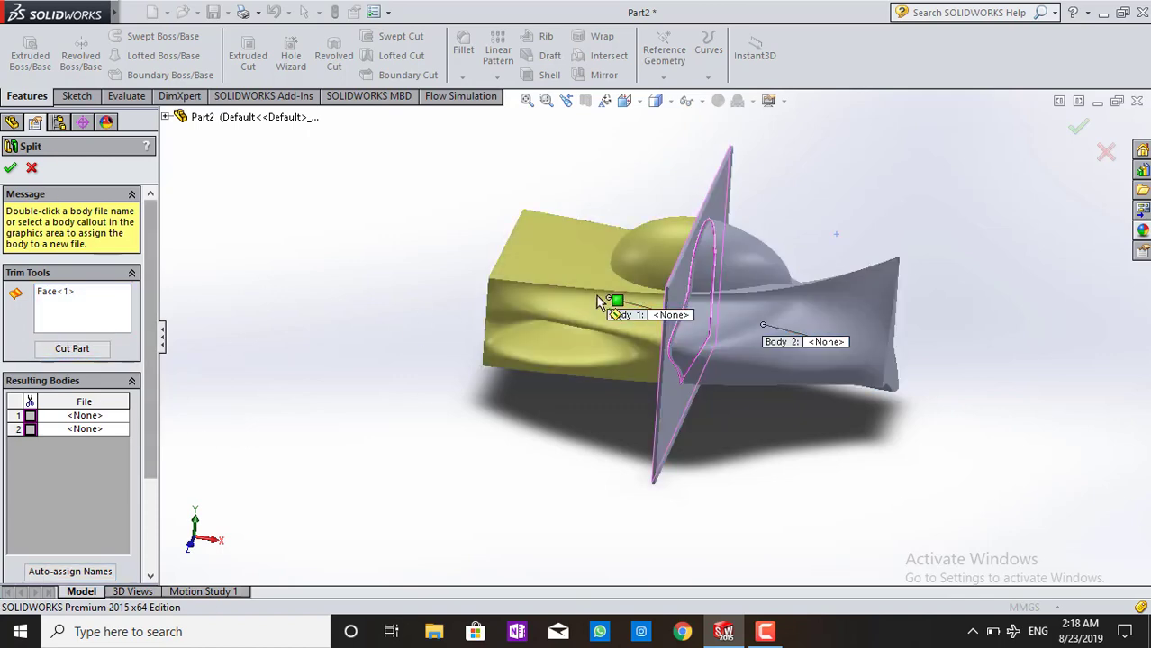
{"action": "left_click", "coordinate": [612, 304]}
{"action": "left_click", "coordinate": [756, 304]}
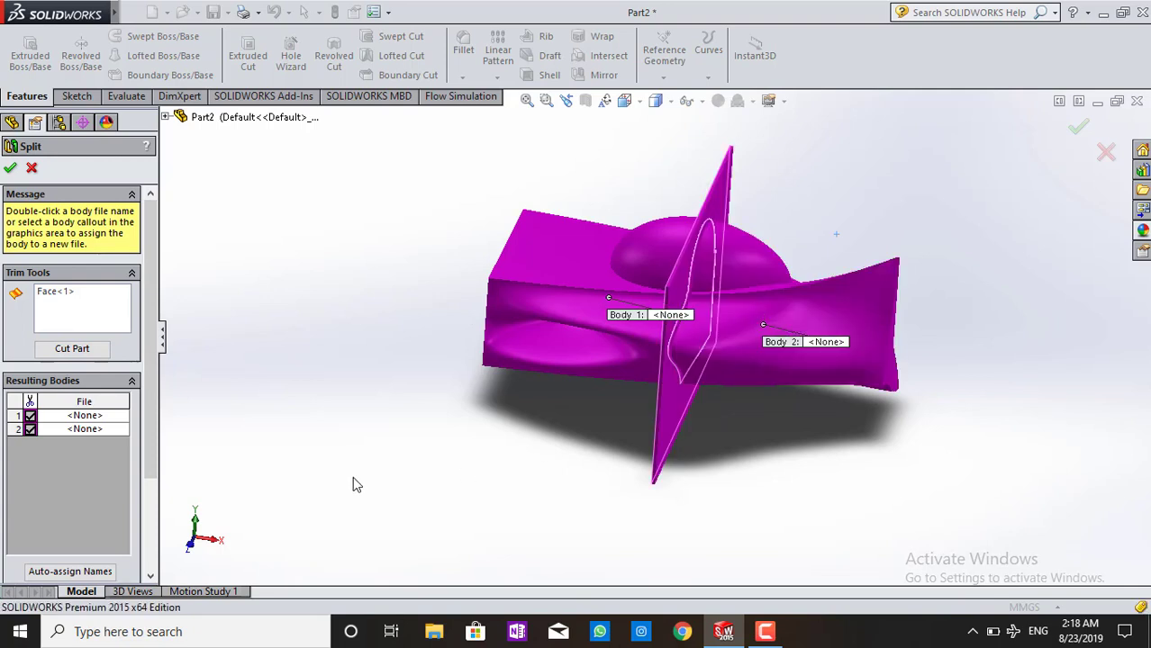
{"action": "left_click", "coordinate": [551, 313]}
{"action": "left_click", "coordinate": [865, 293]}
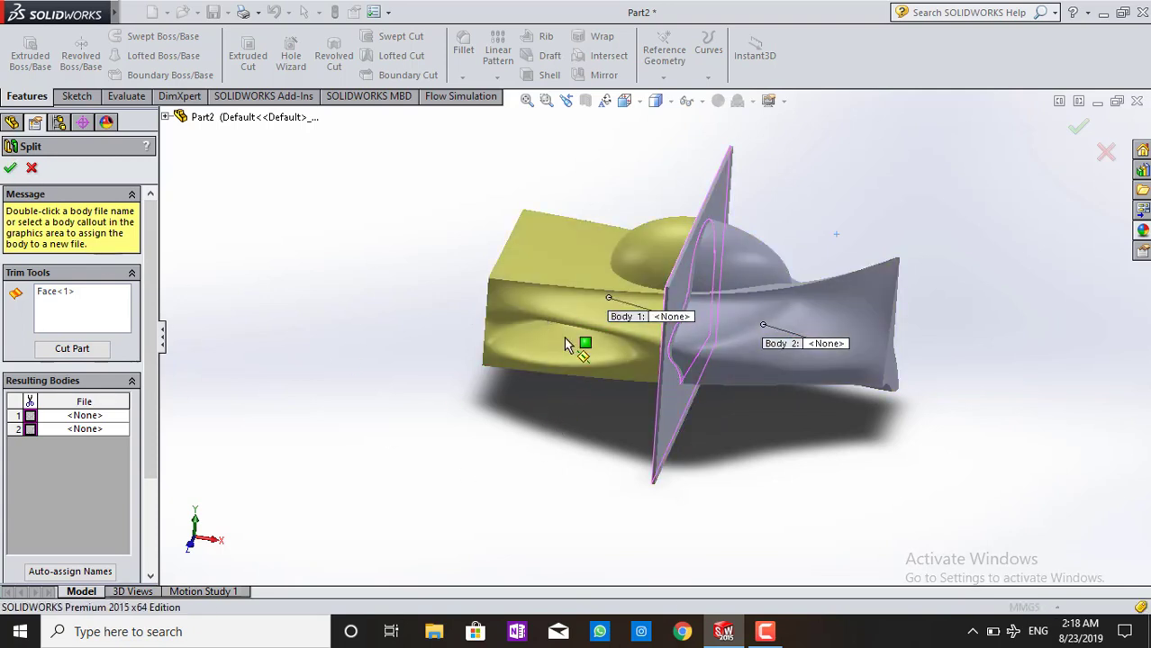
{"action": "left_click", "coordinate": [30, 416]}
{"action": "left_click", "coordinate": [31, 430]}
{"action": "left_click", "coordinate": [10, 168]}
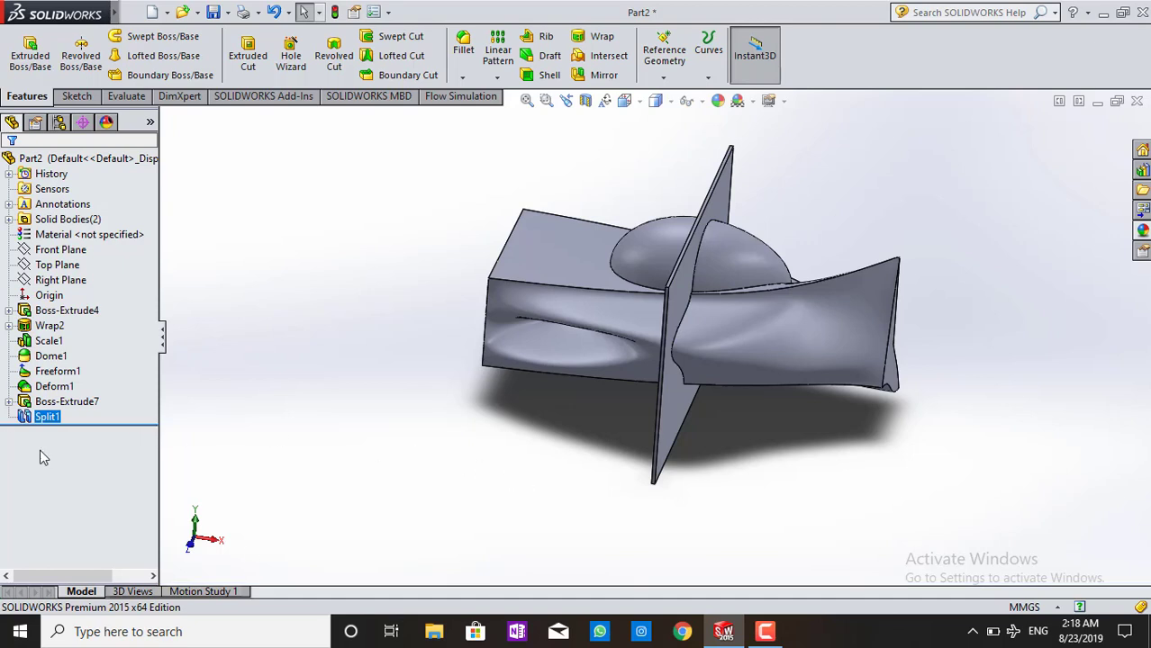
{"action": "left_click", "coordinate": [553, 335]}
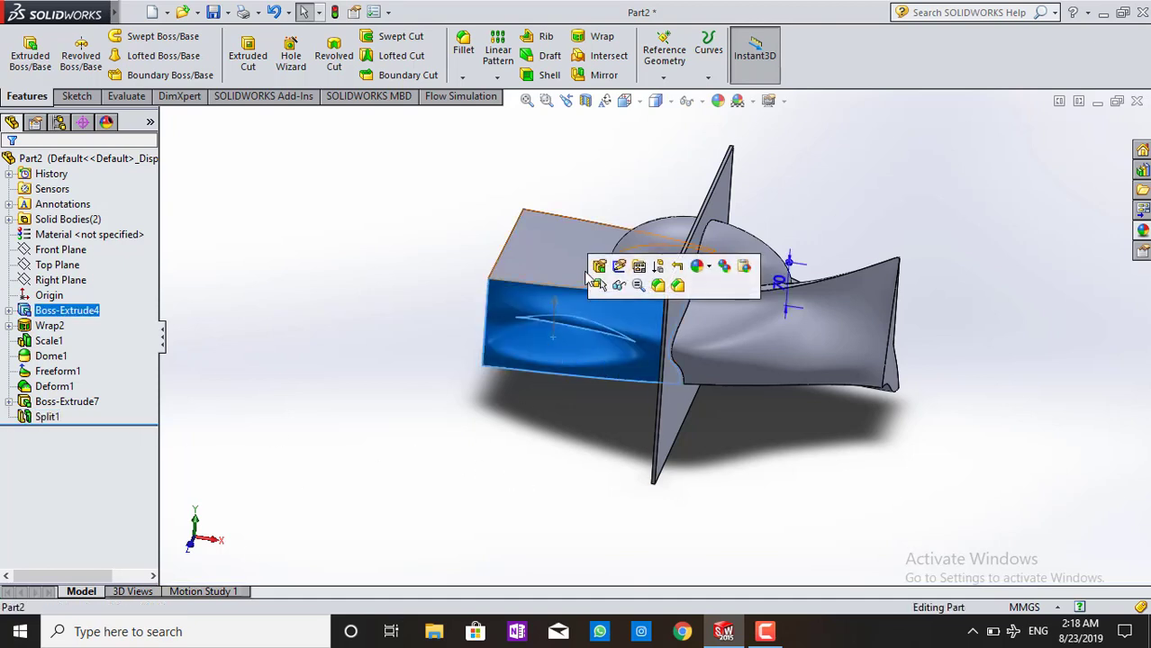
{"action": "left_click", "coordinate": [735, 334]}
{"action": "left_click", "coordinate": [750, 254]}
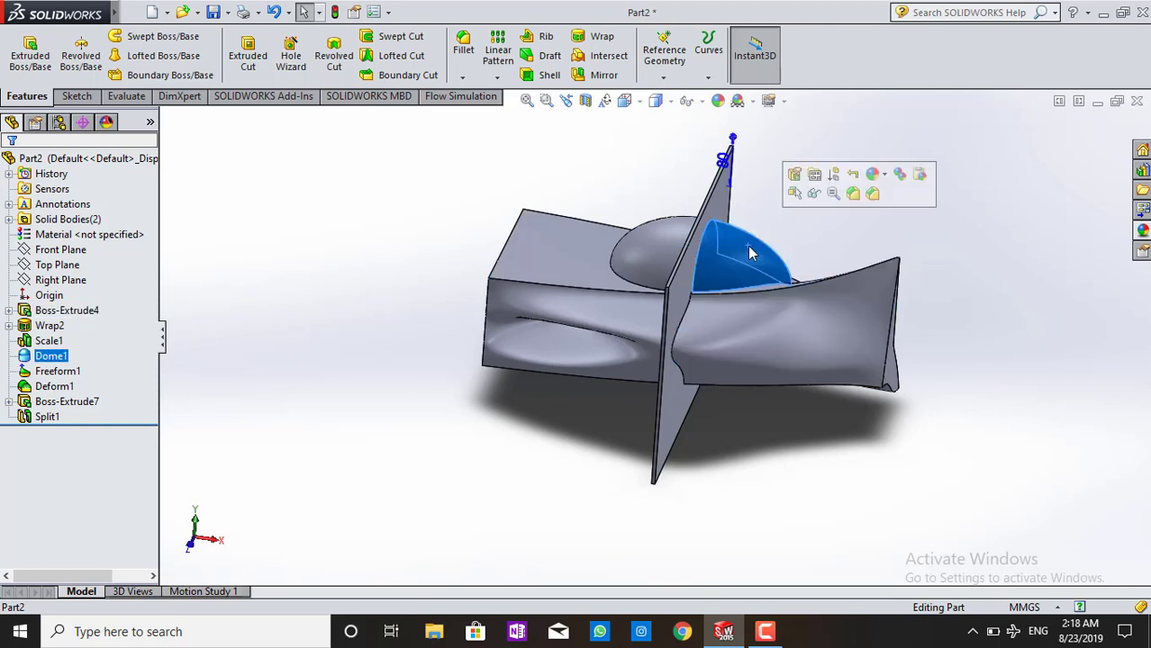
{"action": "key", "text": "Escape"}
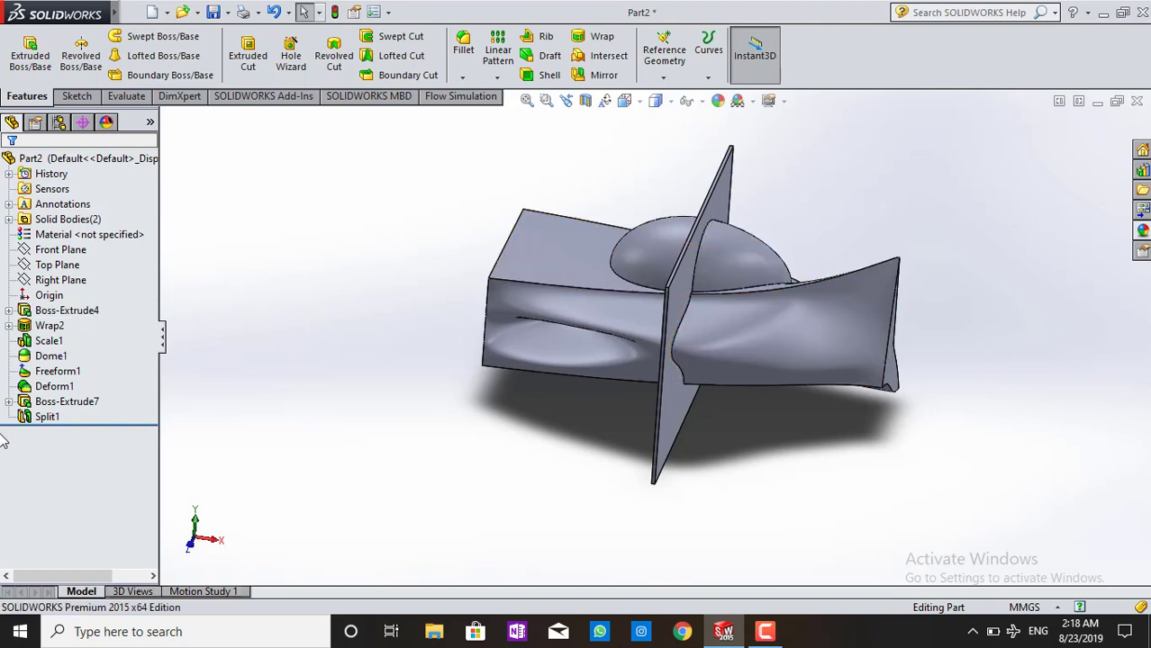
{"action": "left_click", "coordinate": [40, 423]}
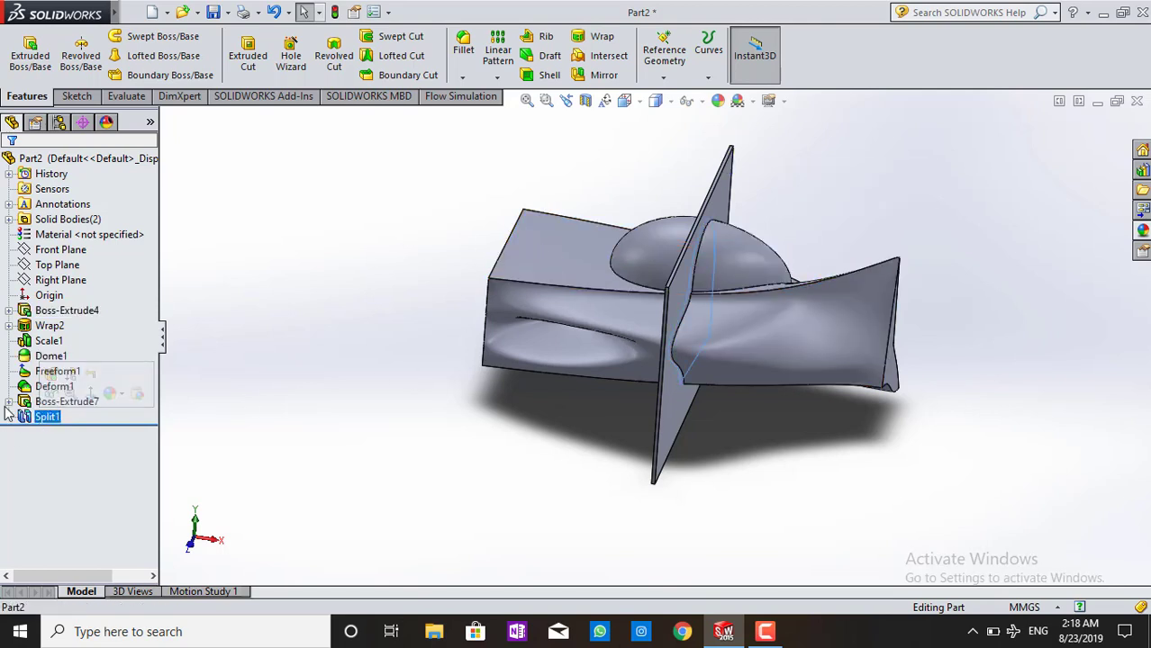
{"action": "left_click", "coordinate": [684, 427]}
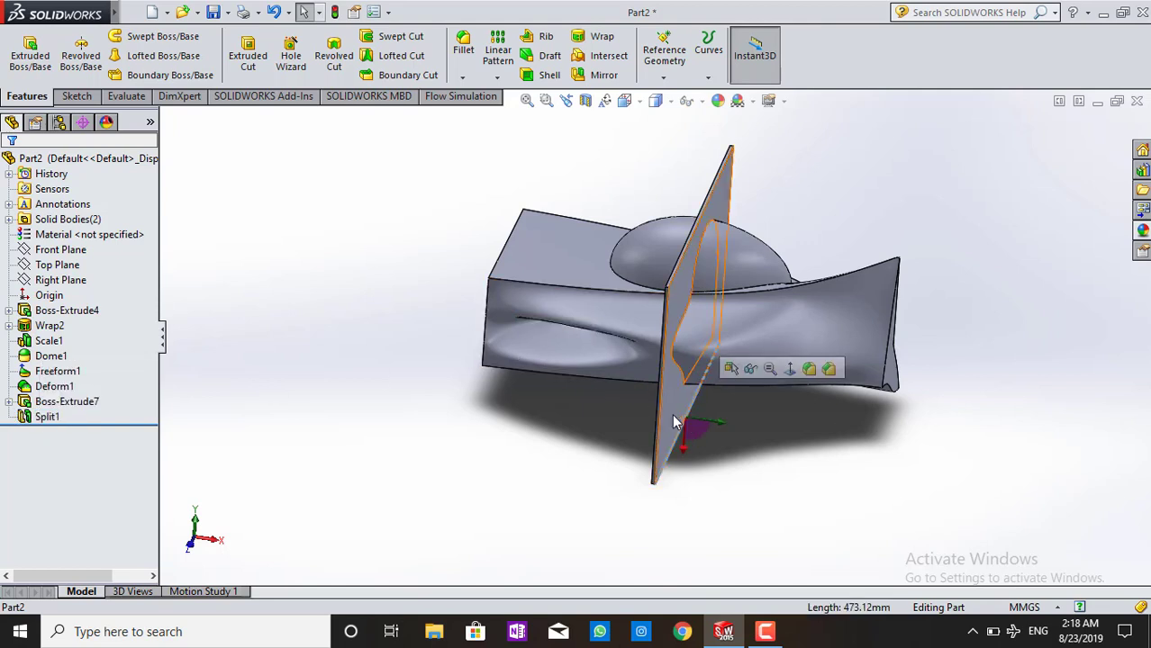
{"action": "middle_click_drag", "start_coordinate": [569, 456], "coordinate": [601, 453]}
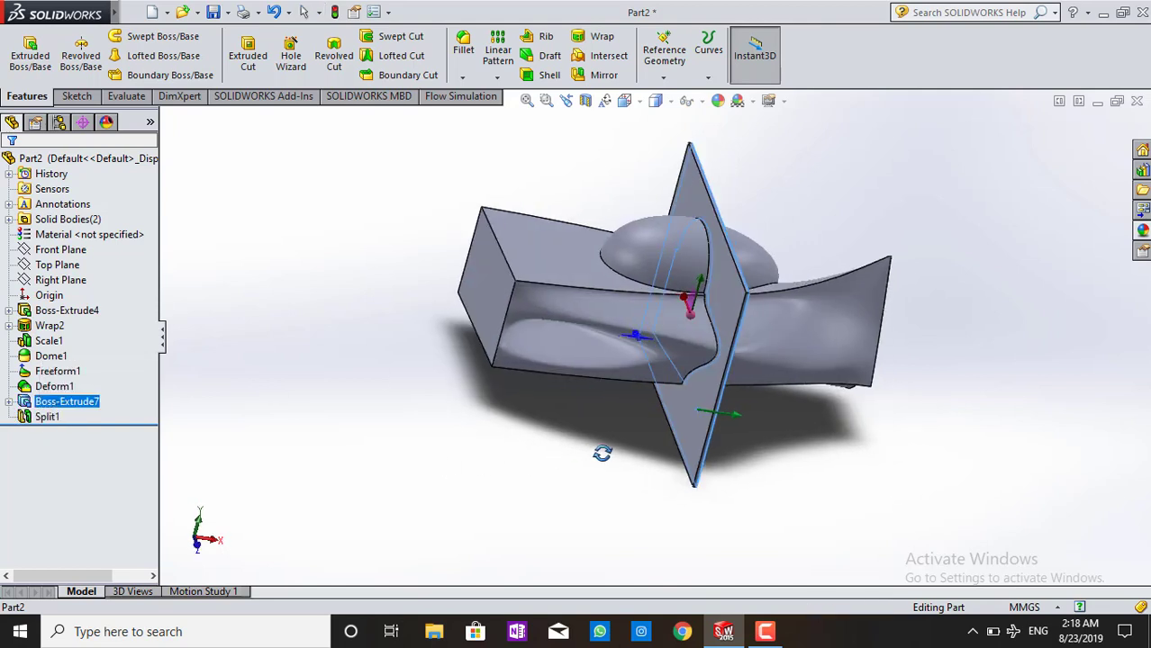
{"action": "left_click", "coordinate": [46, 417]}
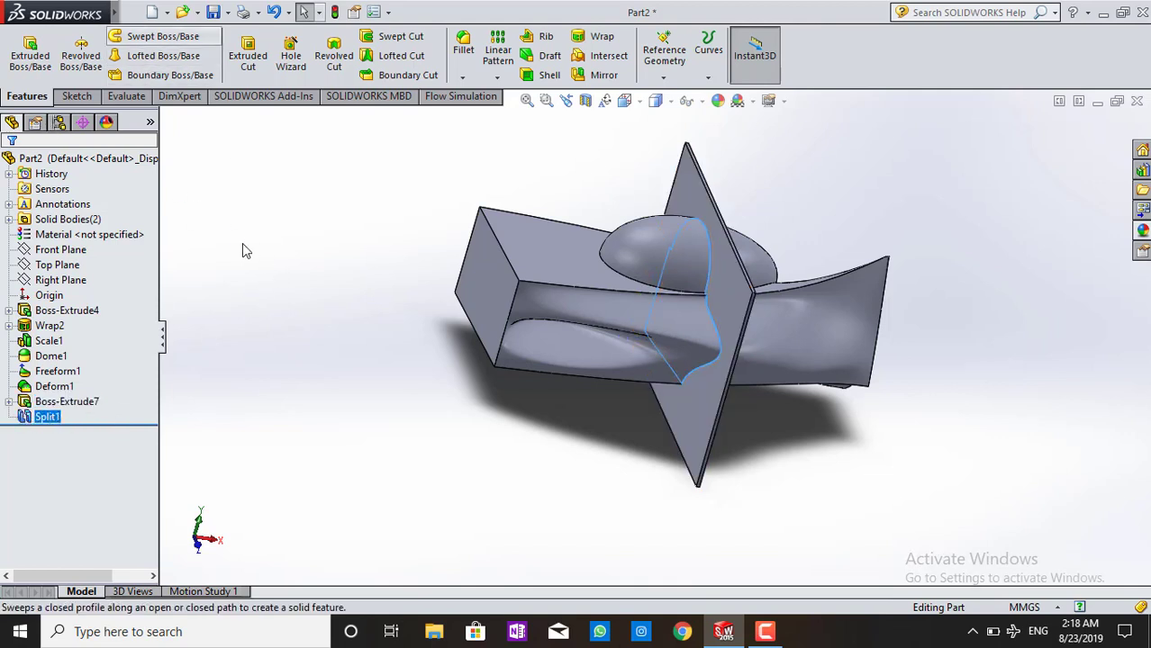
- Edit Split1 and clear the plate from its trim tools
{"action": "mouse_move", "coordinate": [115, 12]}
{"action": "left_click", "coordinate": [231, 12]}
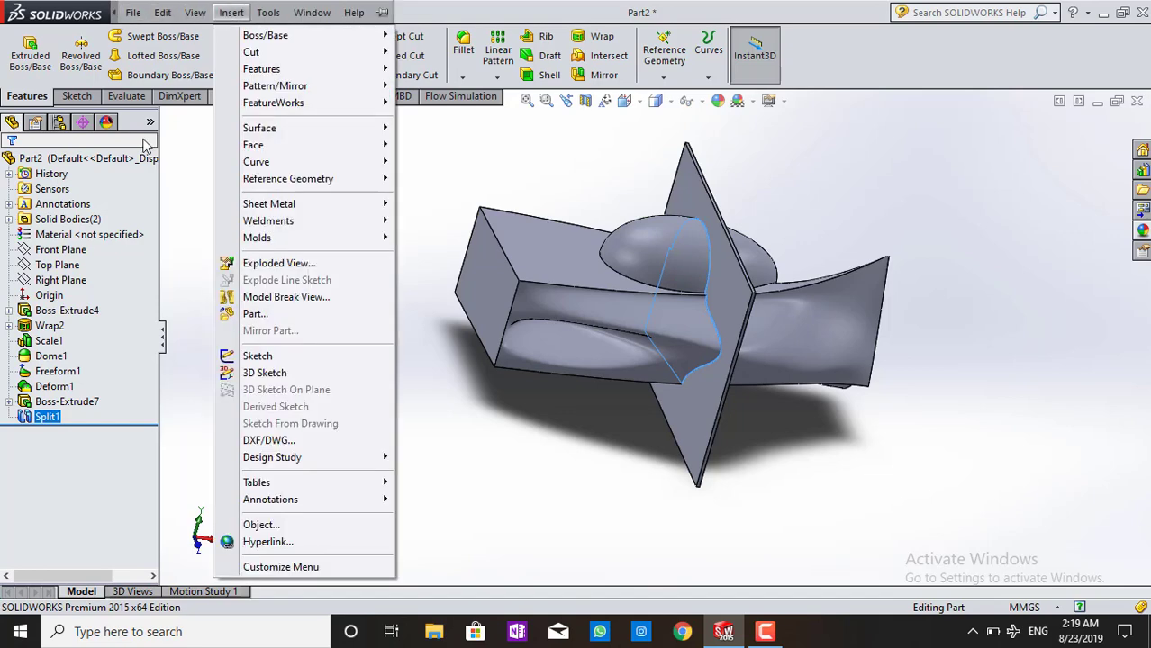
{"action": "left_click", "coordinate": [36, 417]}
{"action": "left_click", "coordinate": [44, 376]}
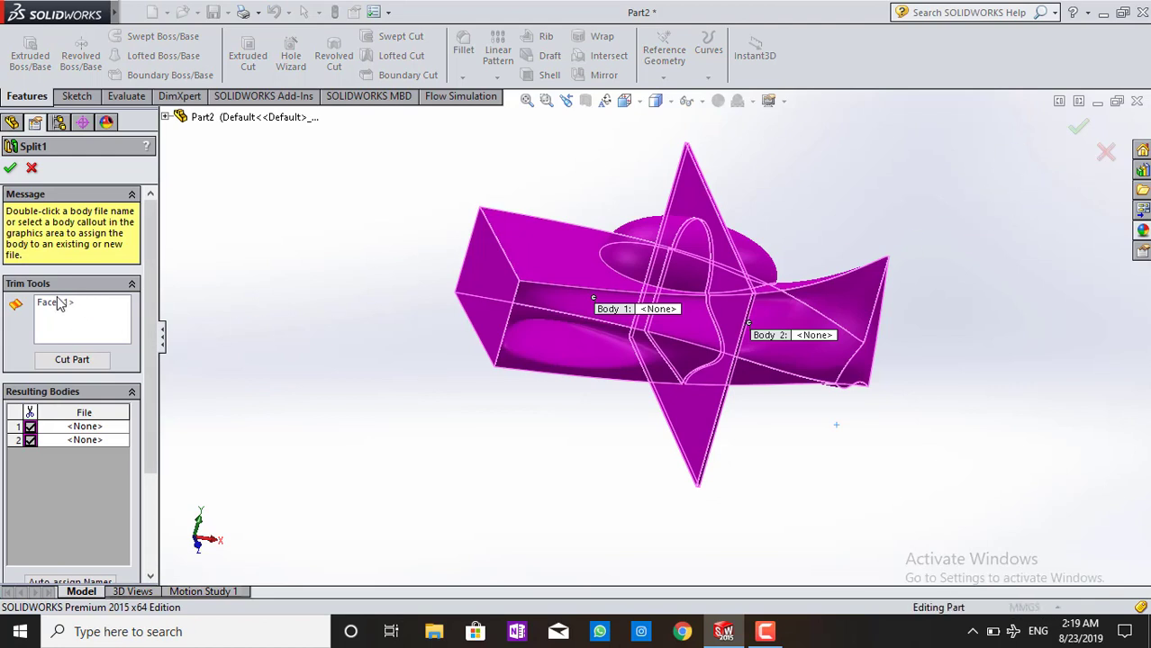
{"action": "right_click", "coordinate": [56, 304]}
{"action": "left_click", "coordinate": [89, 309]}
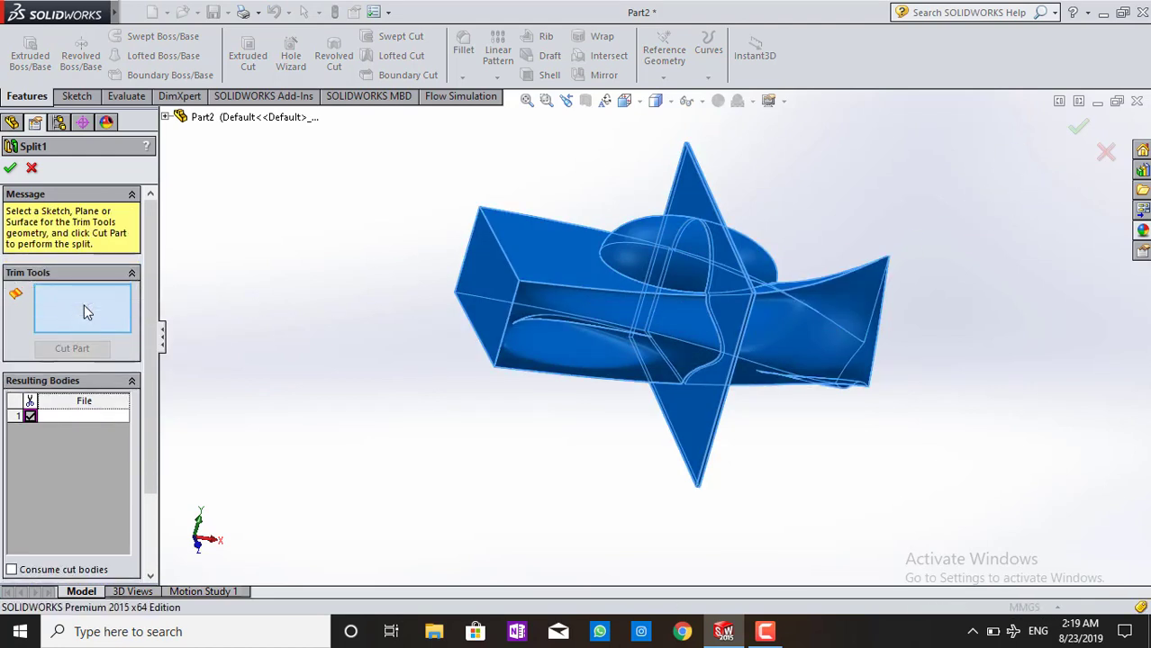
- Recut Split1 with two block faces as trim tools and accept it
{"action": "left_click", "coordinate": [519, 279]}
{"action": "left_click", "coordinate": [624, 271]}
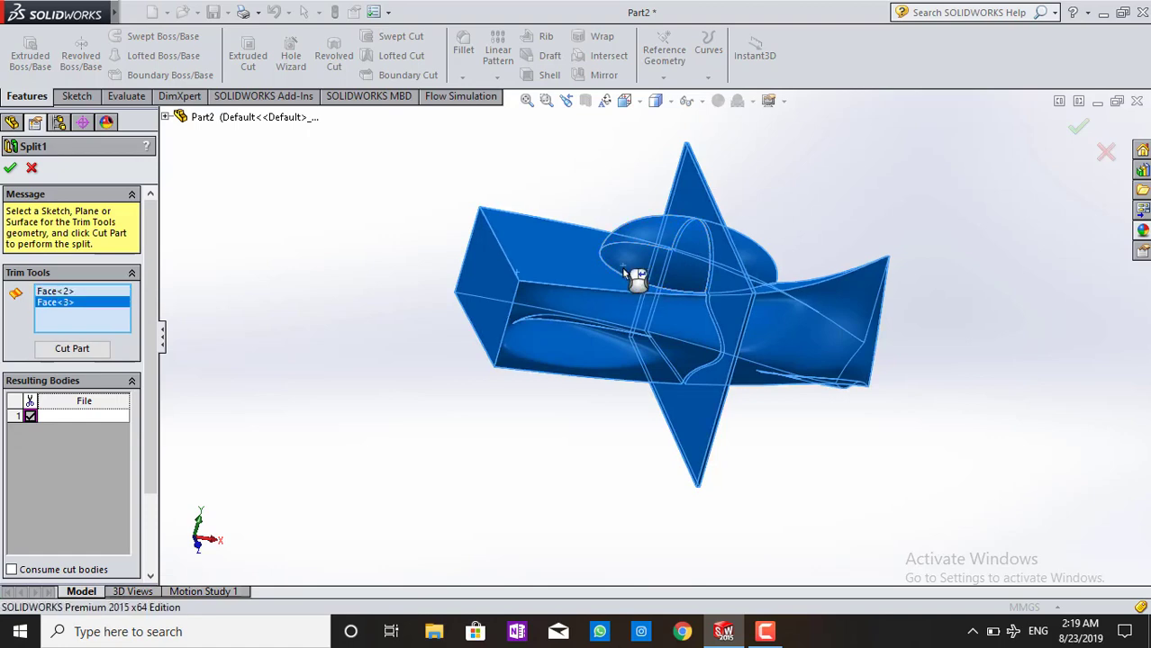
{"action": "left_click", "coordinate": [66, 349]}
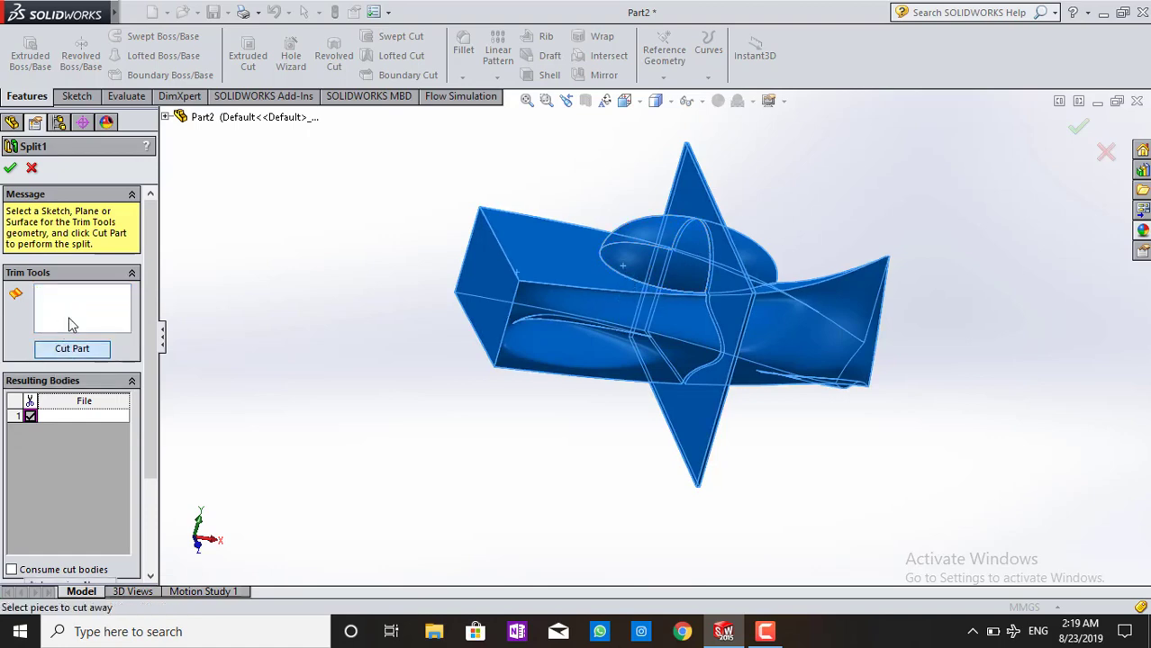
{"action": "left_click", "coordinate": [674, 317]}
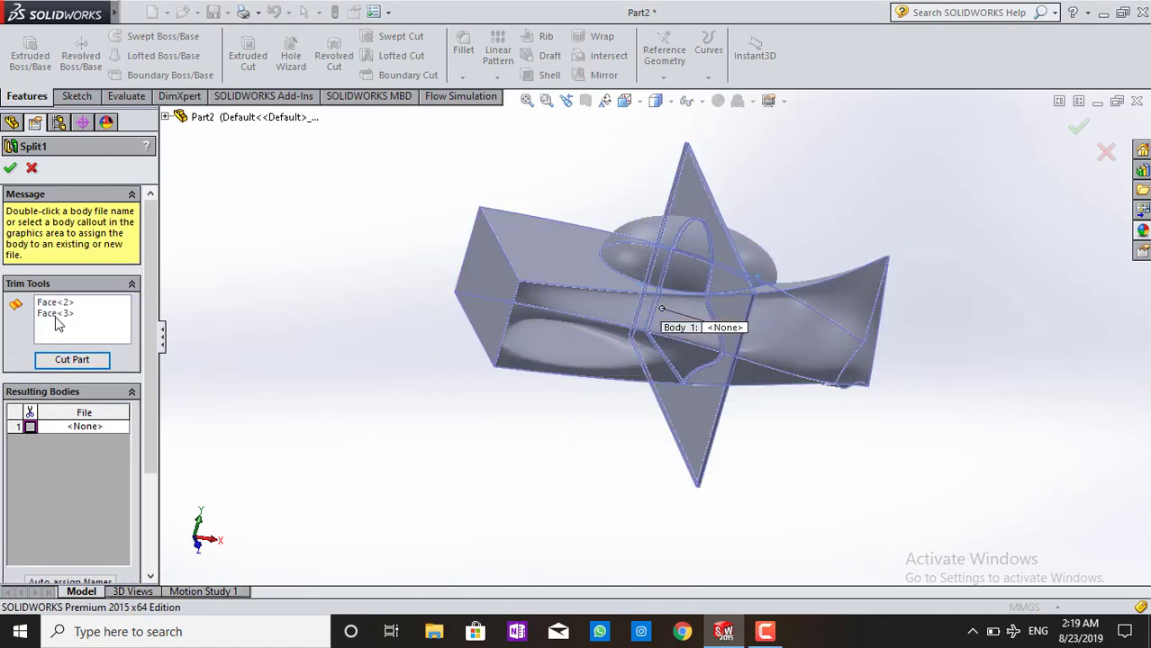
{"action": "right_click", "coordinate": [76, 333]}
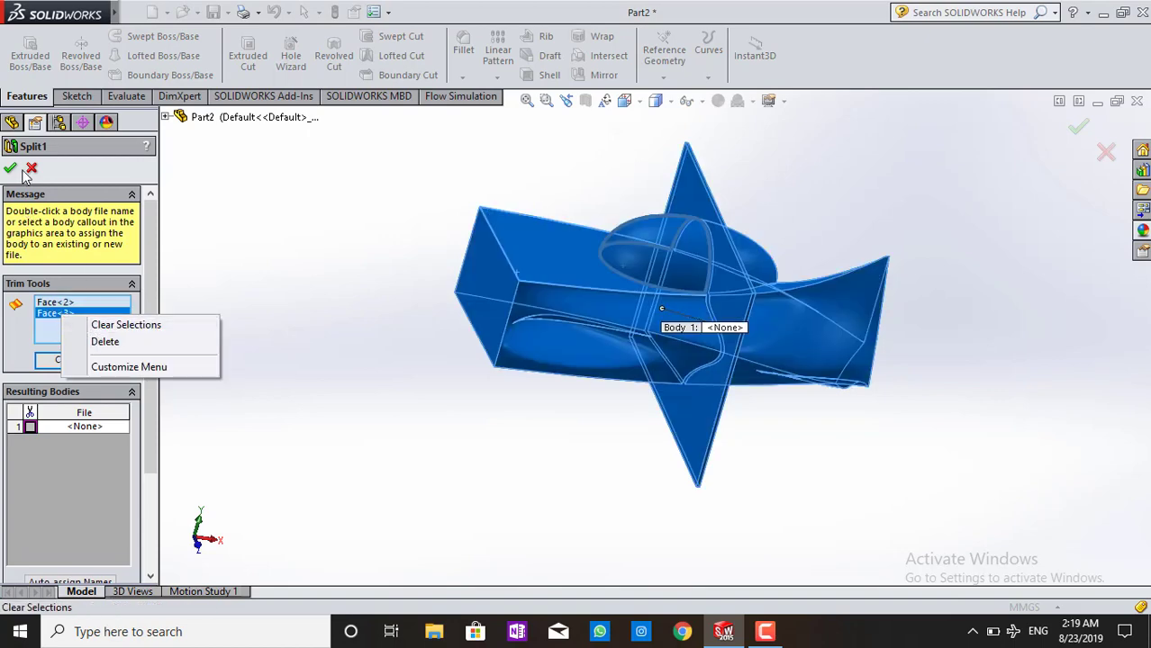
{"action": "left_click", "coordinate": [27, 178]}
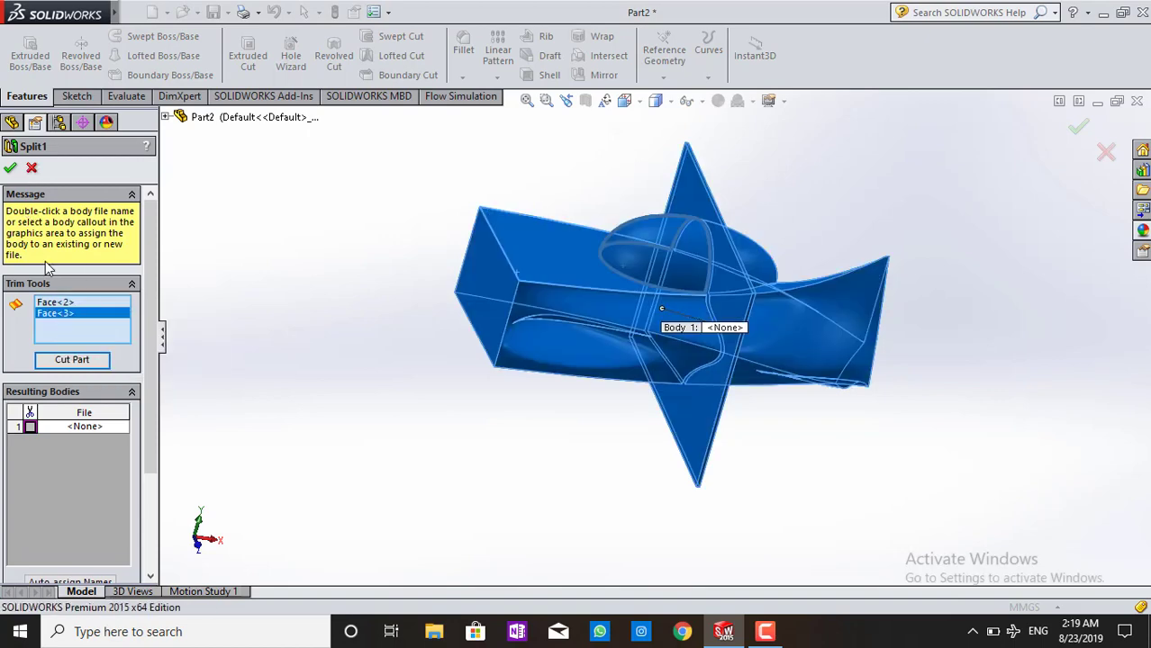
{"action": "left_click", "coordinate": [10, 168]}
{"action": "right_click", "coordinate": [54, 417]}
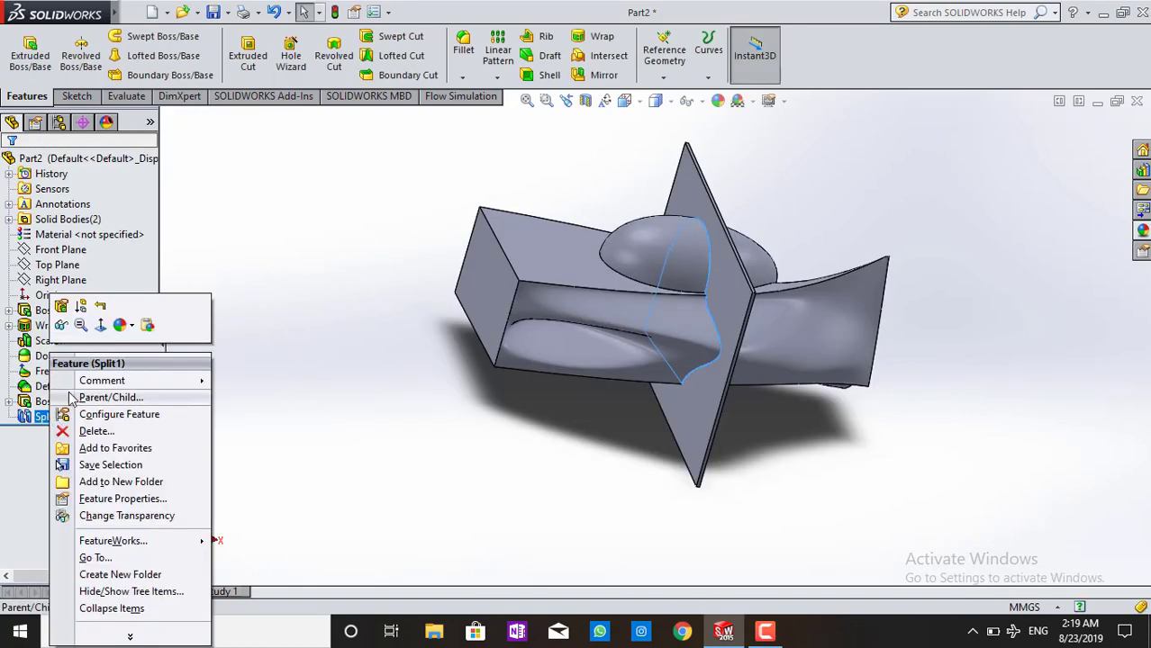
- Delete Split1 and start a new Split using plate and block faces as trim tools
{"action": "left_click", "coordinate": [94, 430]}
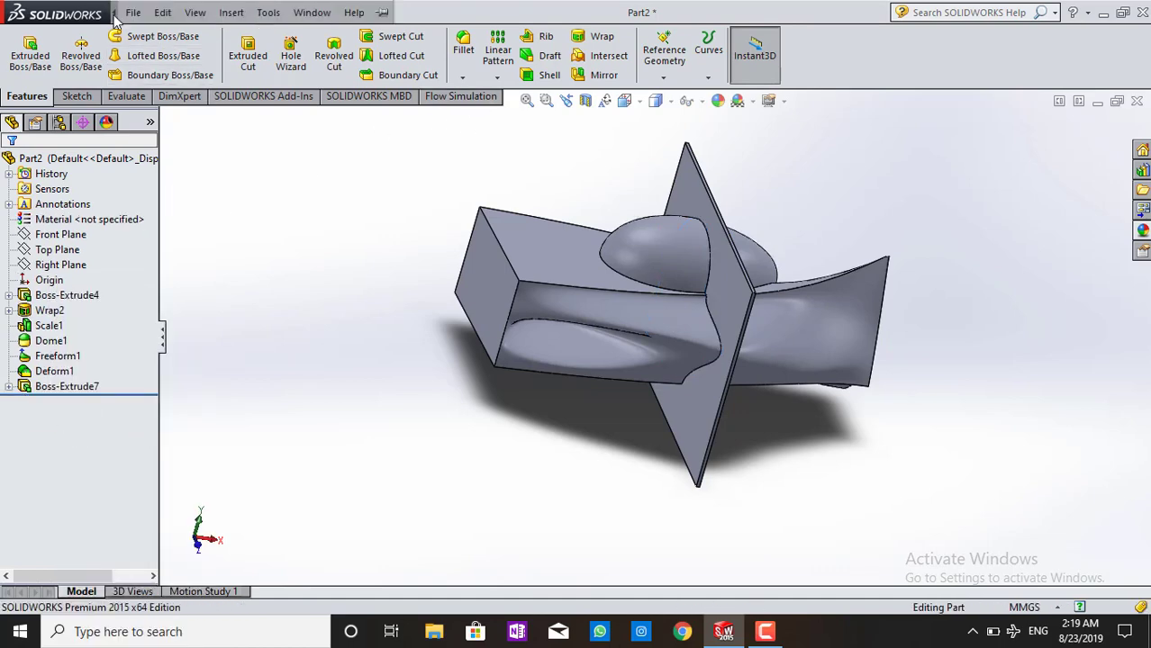
{"action": "left_click", "coordinate": [232, 12]}
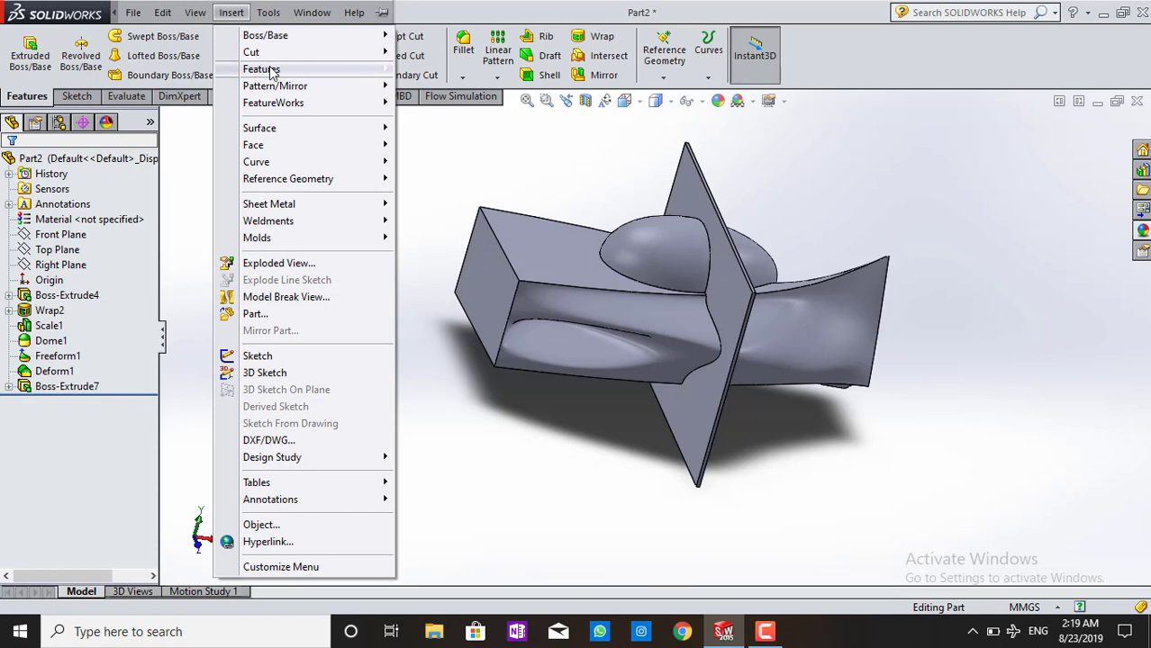
{"action": "mouse_move", "coordinate": [261, 70]}
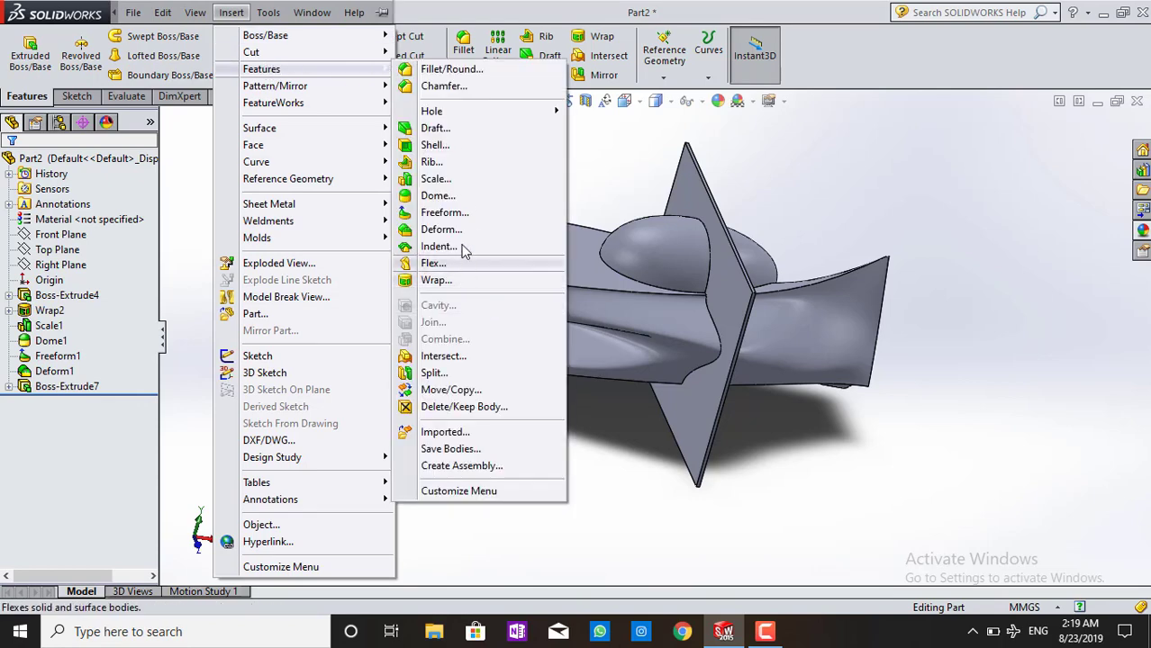
{"action": "left_click", "coordinate": [434, 373]}
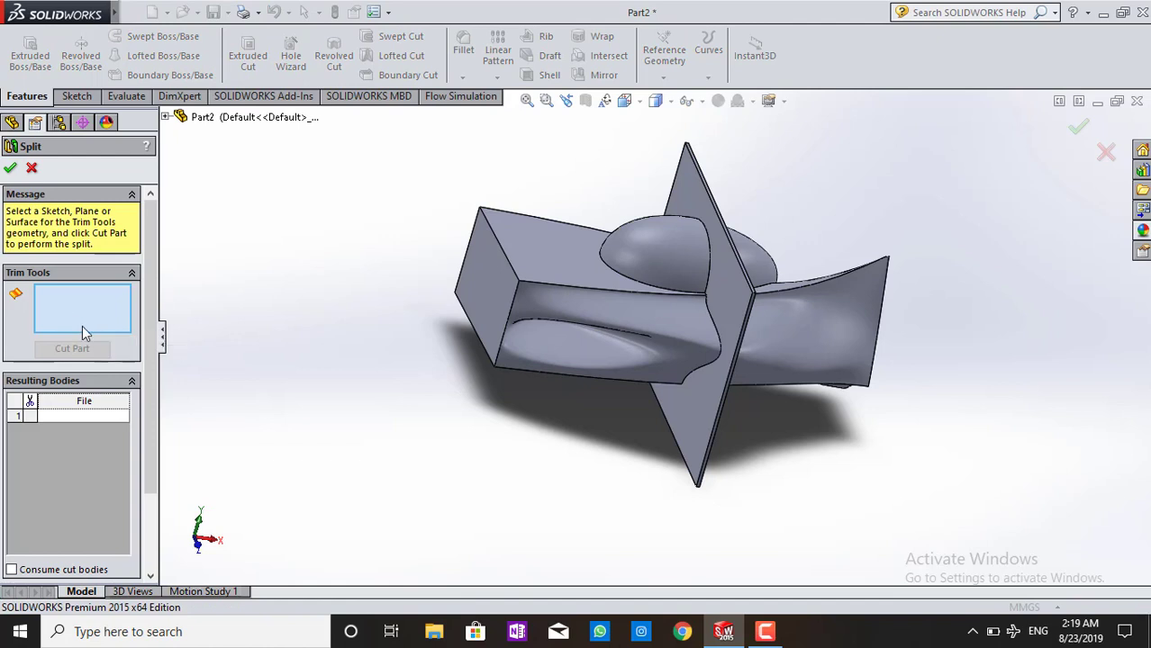
{"action": "left_click", "coordinate": [729, 291]}
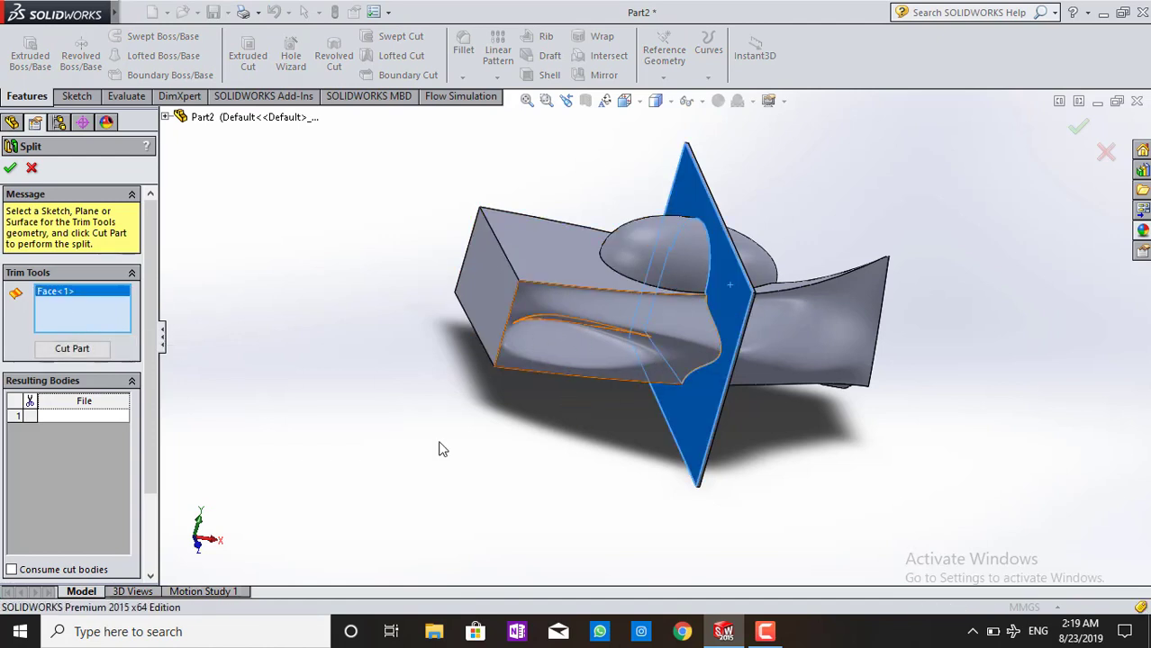
{"action": "left_click", "coordinate": [556, 276]}
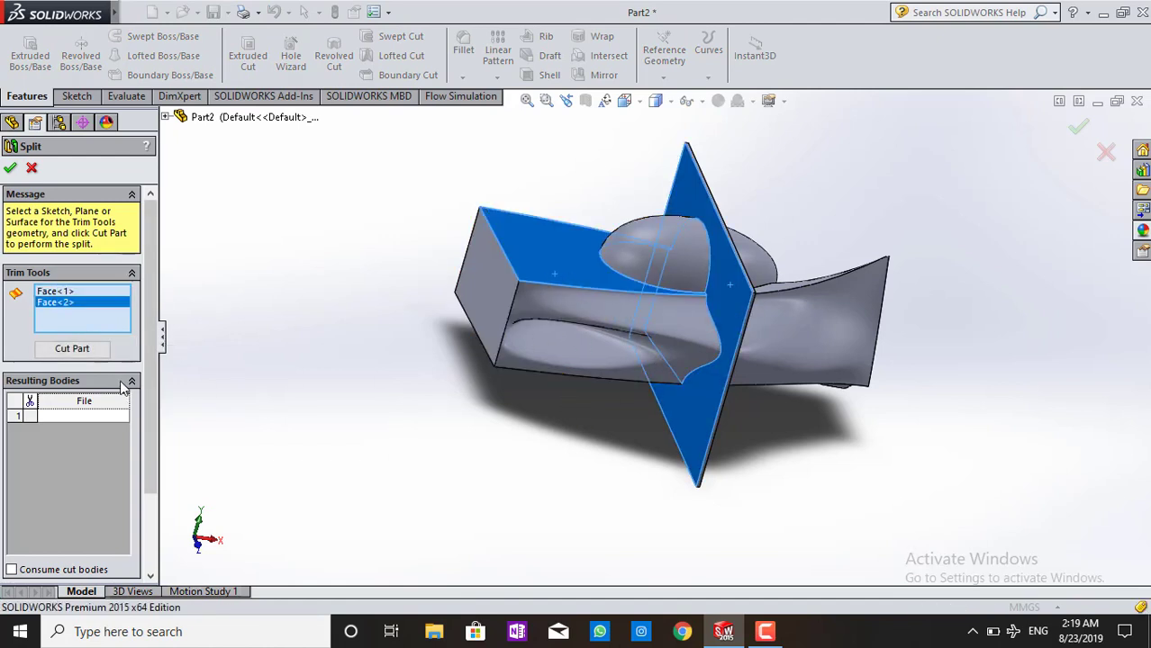
{"action": "left_click", "coordinate": [551, 256]}
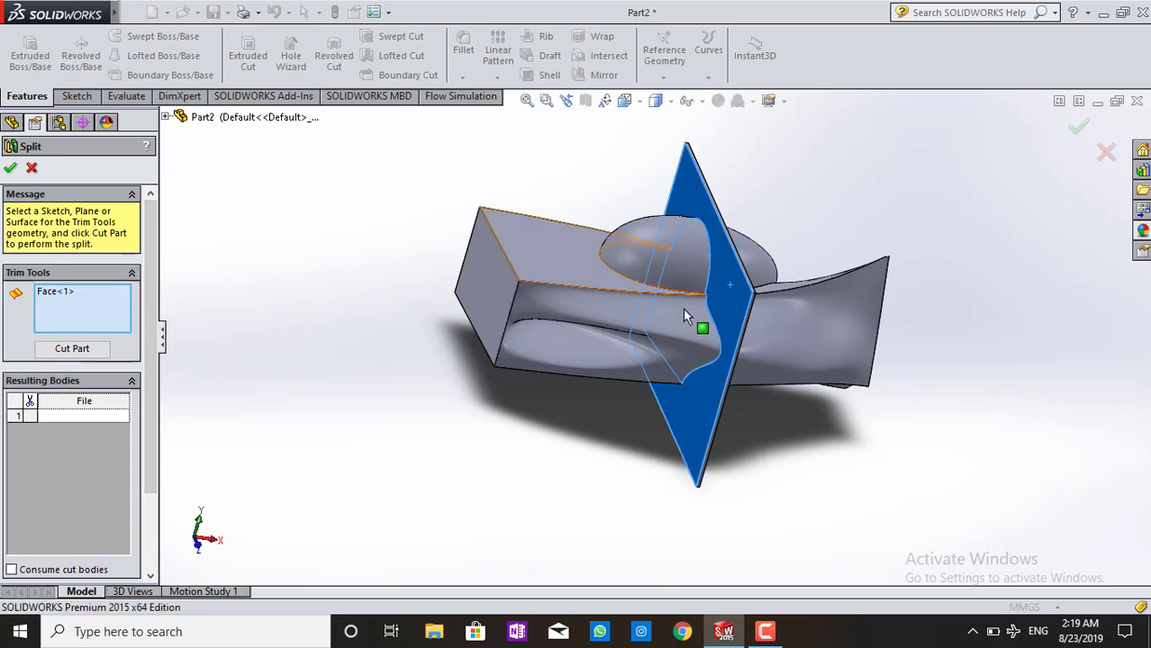
{"action": "left_click", "coordinate": [54, 351]}
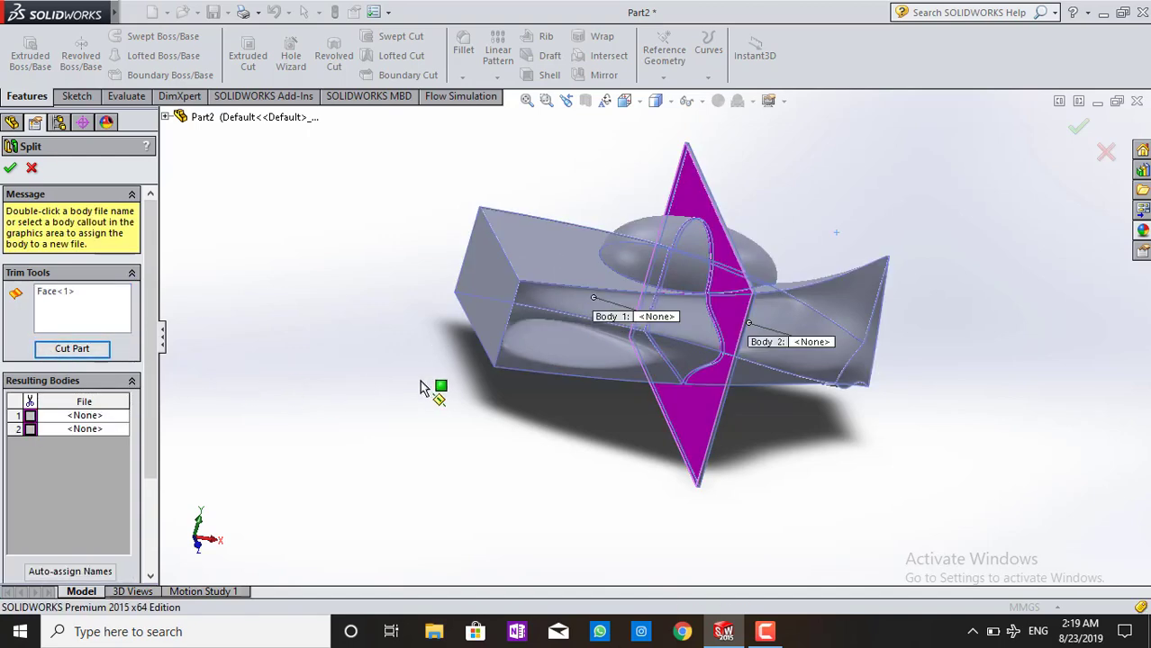
- Inspect the split and toggle selection of the two resulting bodies
{"action": "middle_click_drag", "start_coordinate": [702, 396], "coordinate": [638, 387]}
{"action": "left_click", "coordinate": [580, 264]}
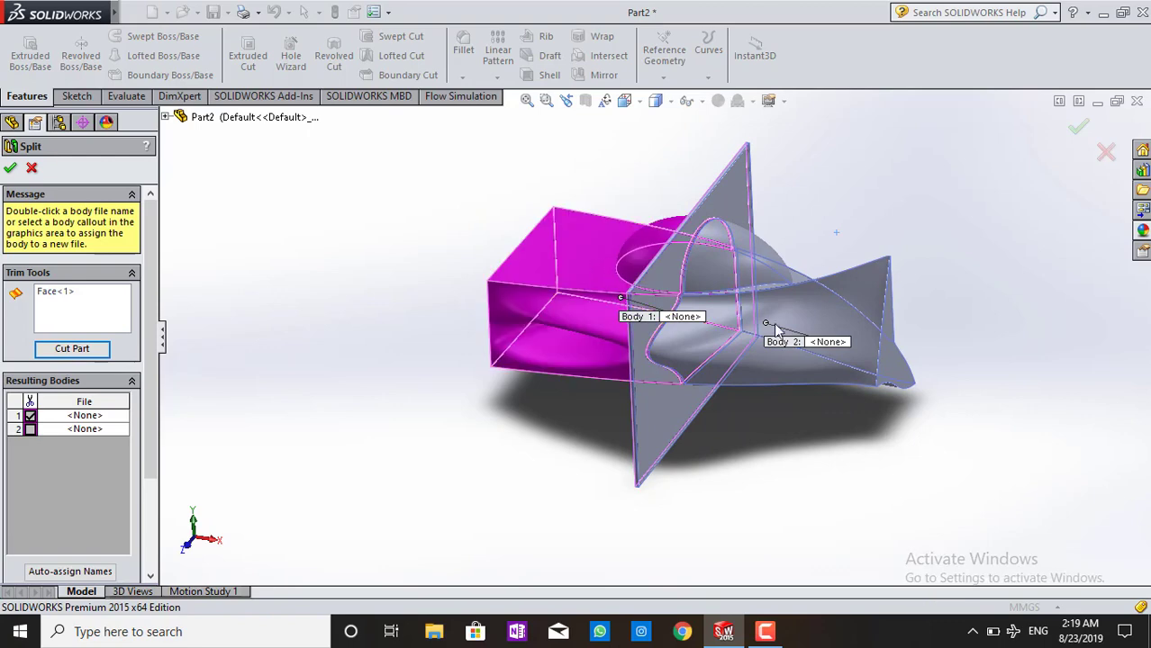
{"action": "left_click", "coordinate": [783, 331]}
{"action": "left_click", "coordinate": [759, 322]}
{"action": "left_click", "coordinate": [540, 283]}
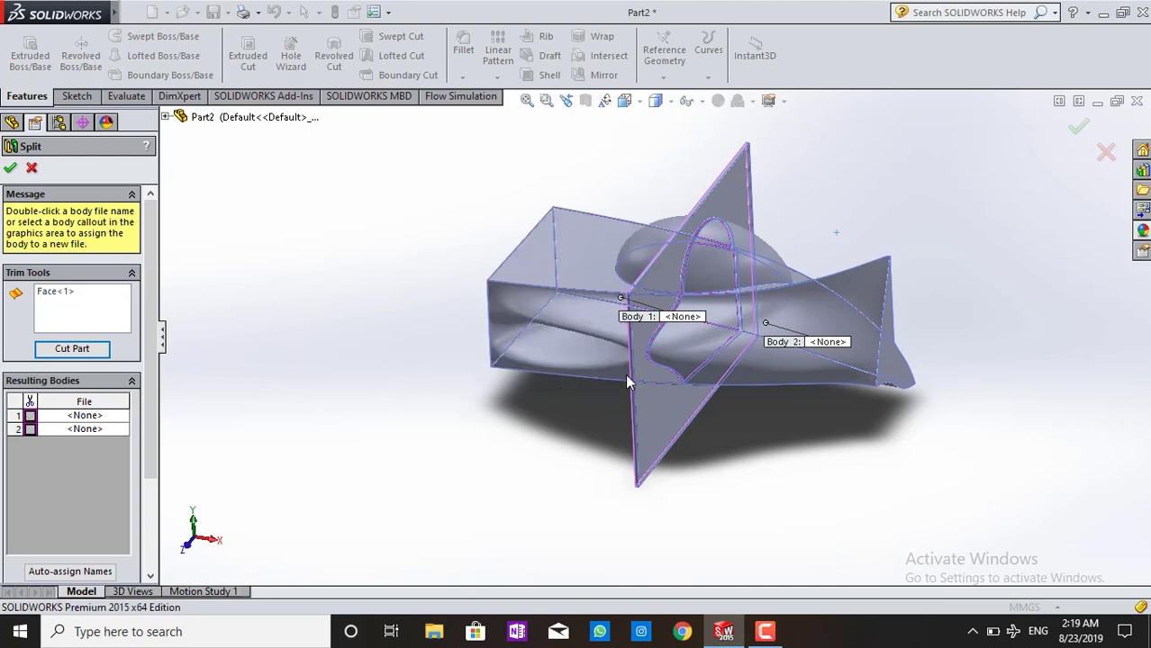
{"action": "left_click", "coordinate": [695, 419]}
{"action": "left_click", "coordinate": [713, 351]}
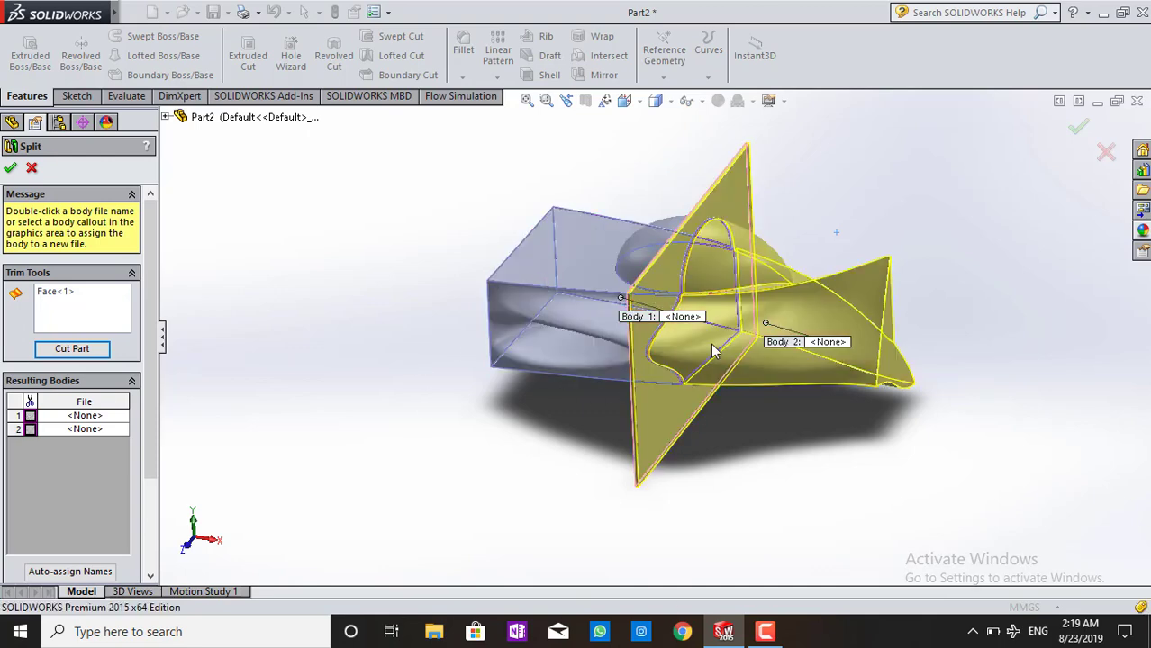
{"action": "middle_click_drag", "start_coordinate": [208, 446], "coordinate": [257, 448]}
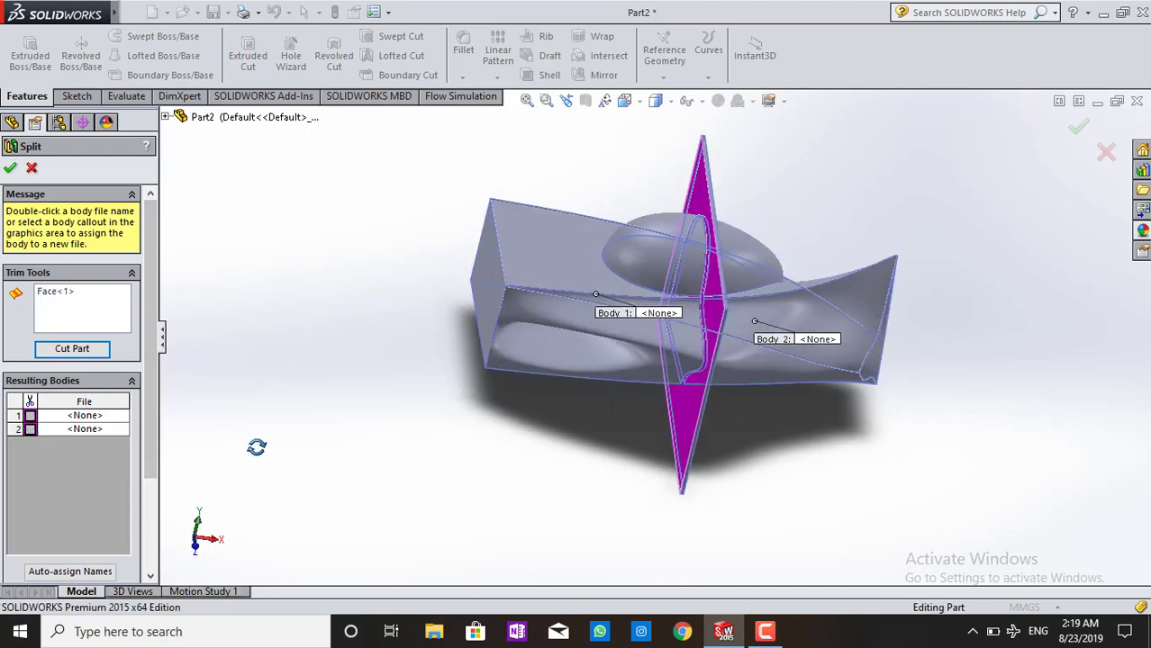
- Add the plate's other face, recut, keep both bodies, and confirm Split2
{"action": "left_click", "coordinate": [90, 348]}
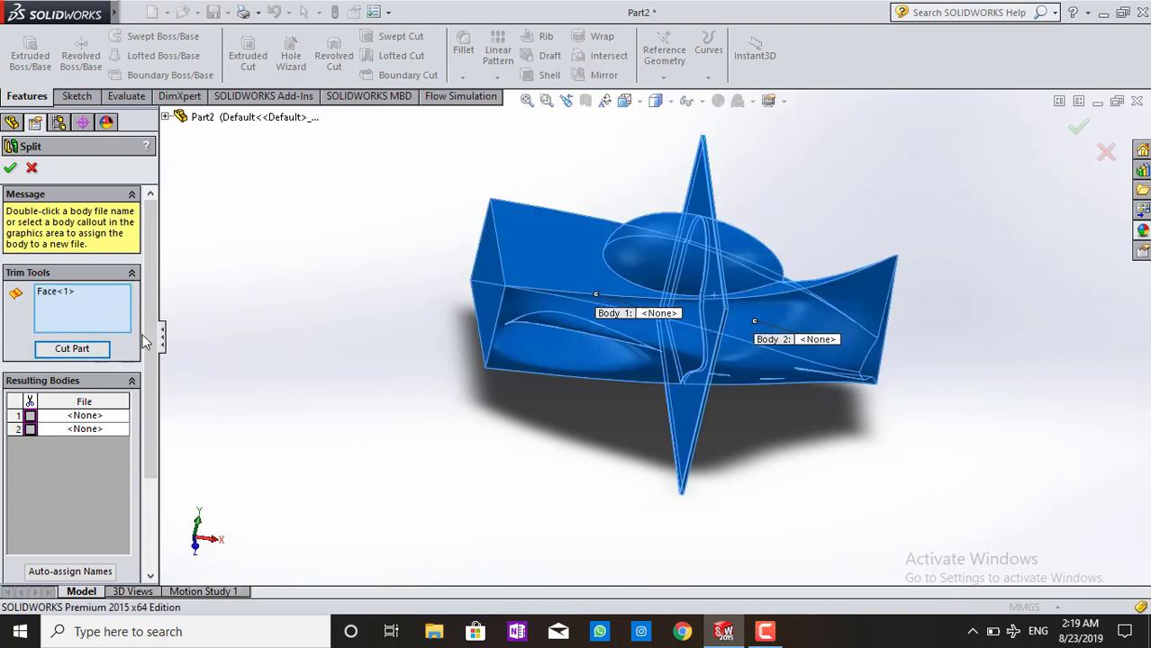
{"action": "left_click", "coordinate": [730, 363]}
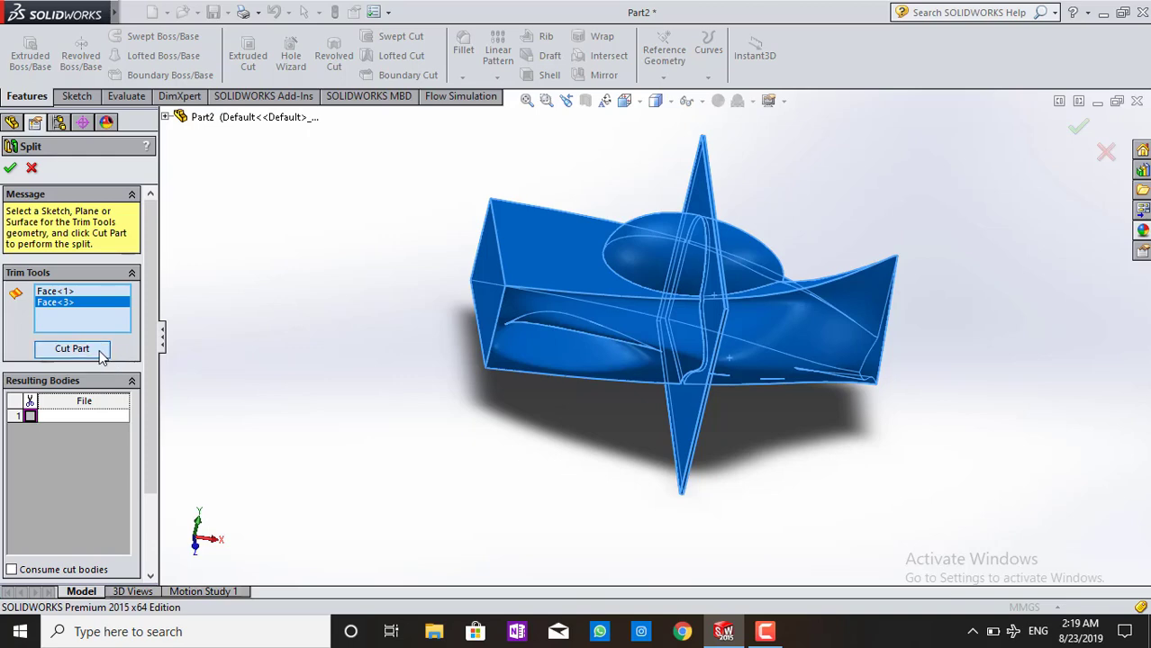
{"action": "left_click", "coordinate": [90, 350]}
{"action": "middle_click_drag", "start_coordinate": [557, 430], "coordinate": [400, 430]}
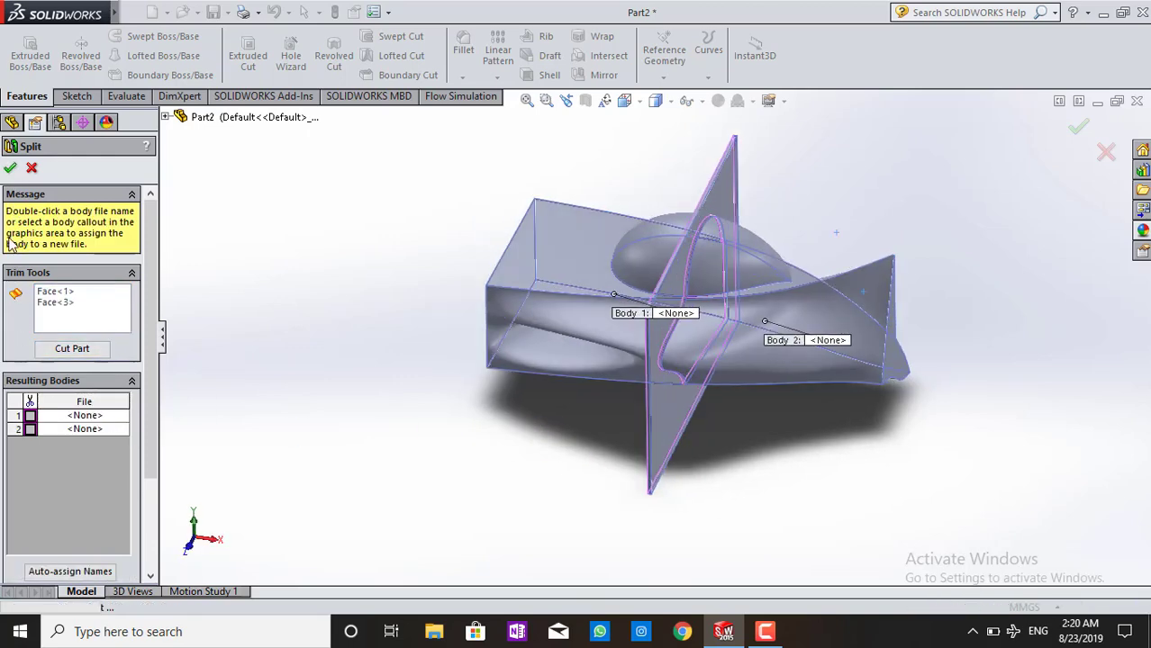
{"action": "left_click", "coordinate": [30, 415]}
{"action": "left_click", "coordinate": [30, 430]}
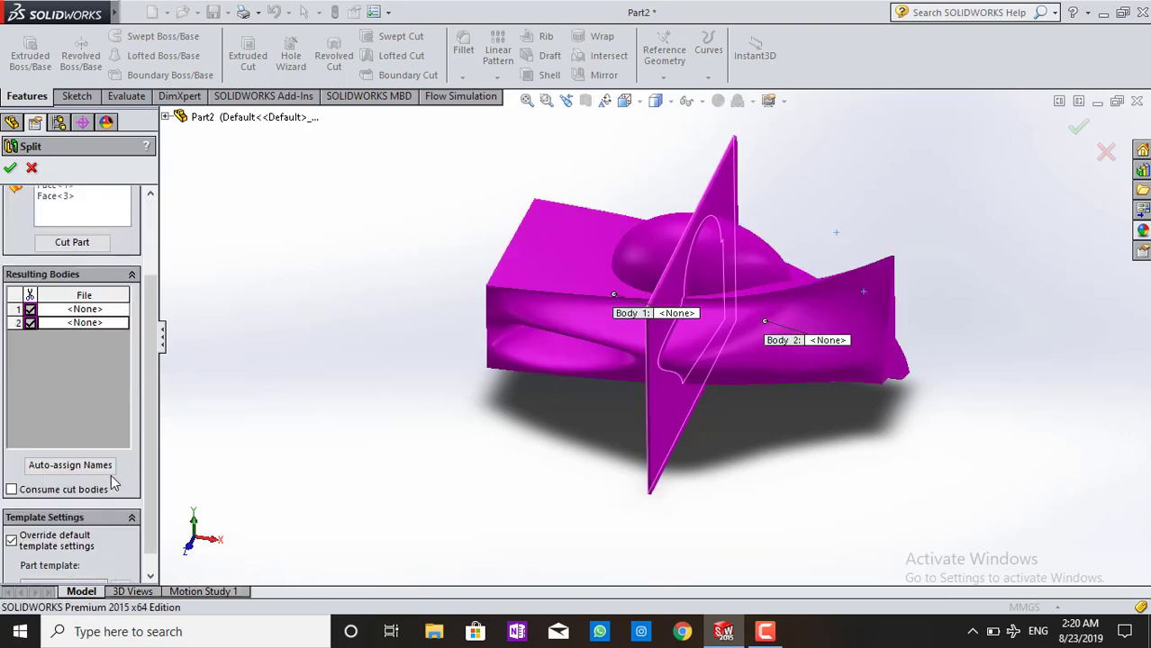
{"action": "left_click", "coordinate": [70, 445]}
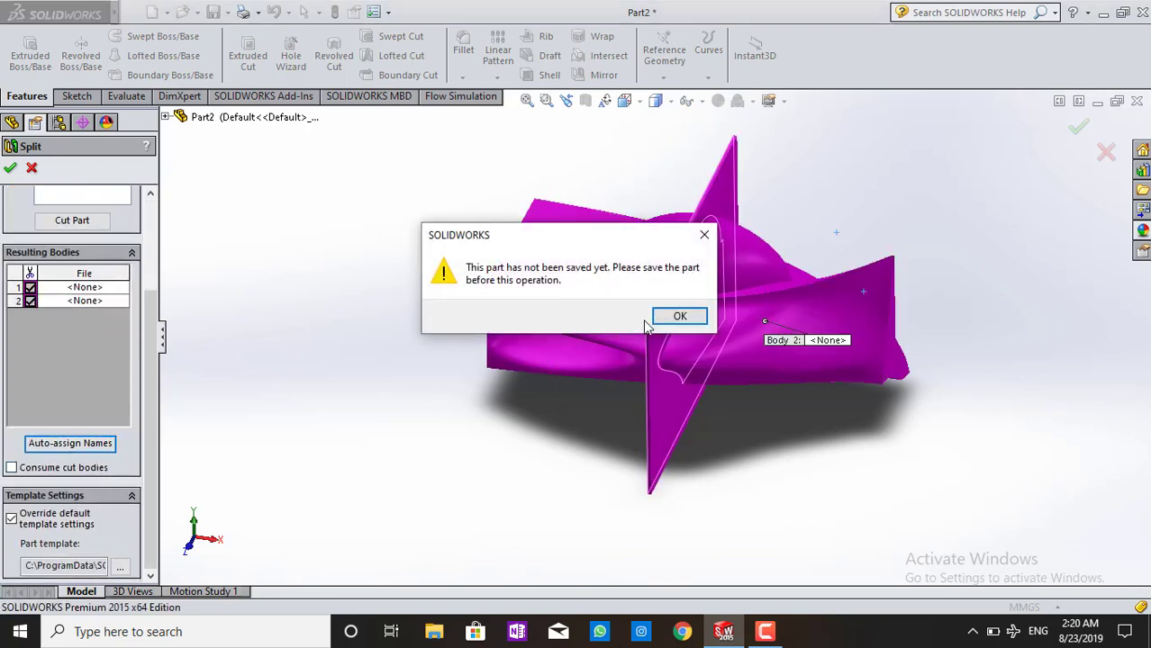
{"action": "left_click", "coordinate": [677, 316]}
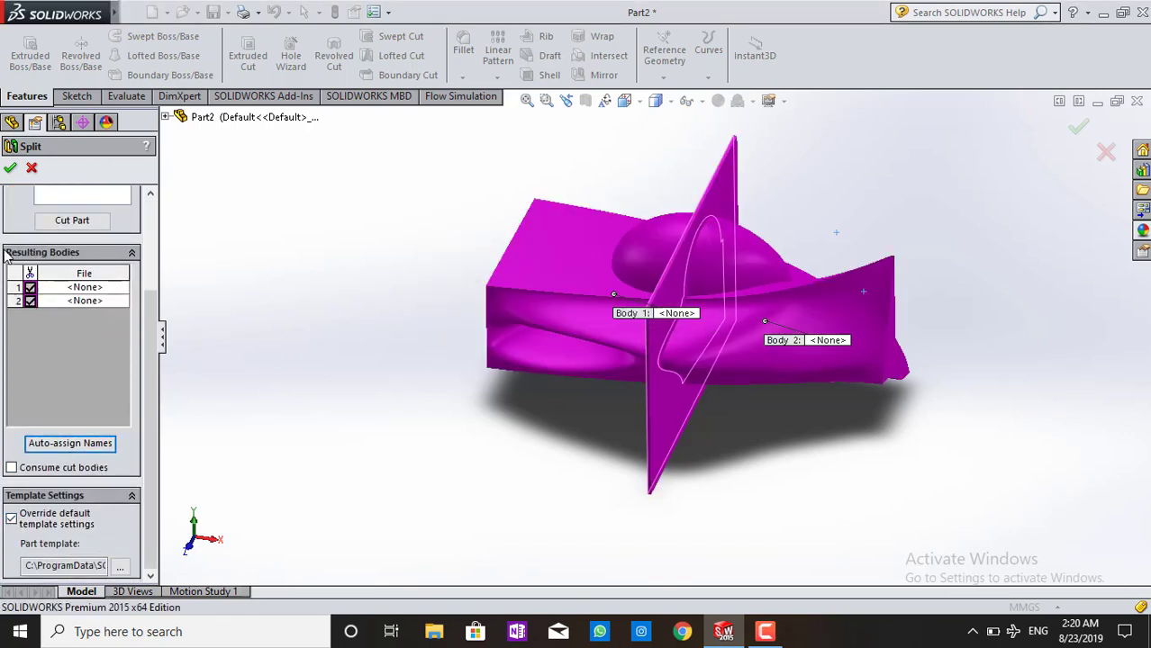
{"action": "left_click", "coordinate": [10, 167]}
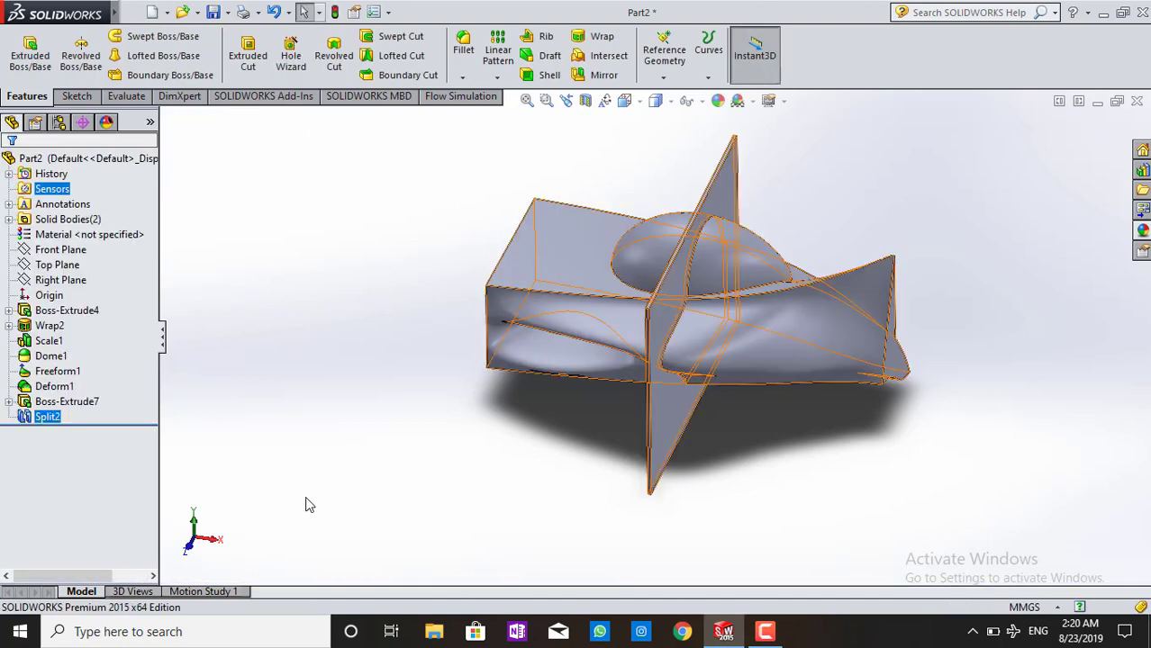
- Select then clear the split block body, and bring up the Insert > Features list
{"action": "left_click", "coordinate": [605, 312]}
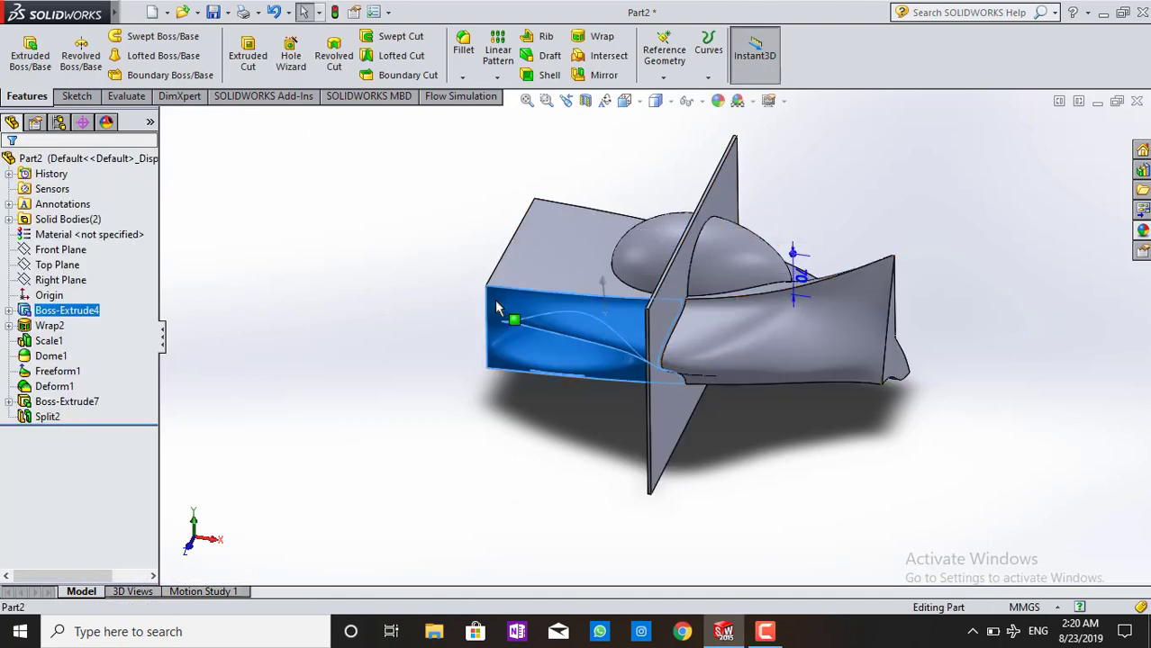
{"action": "mouse_move", "coordinate": [421, 156]}
{"action": "left_mouse_down"}
{"action": "mouse_move", "coordinate": [781, 507]}
{"action": "mouse_move", "coordinate": [778, 498]}
{"action": "left_mouse_up"}
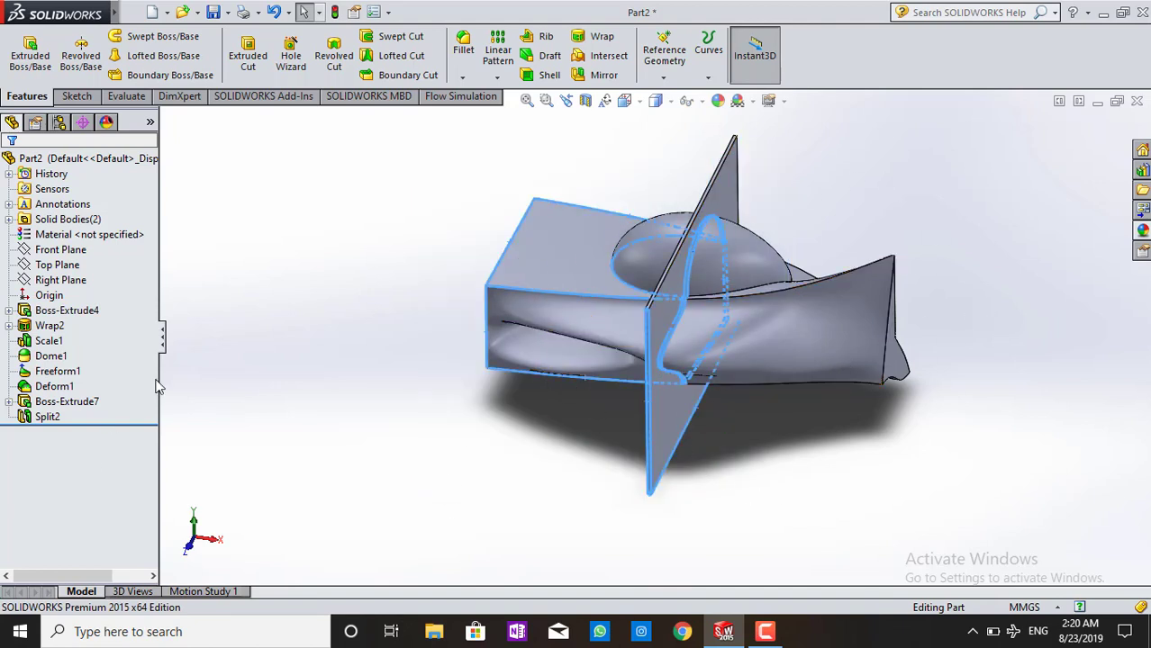
{"action": "left_click", "coordinate": [304, 317]}
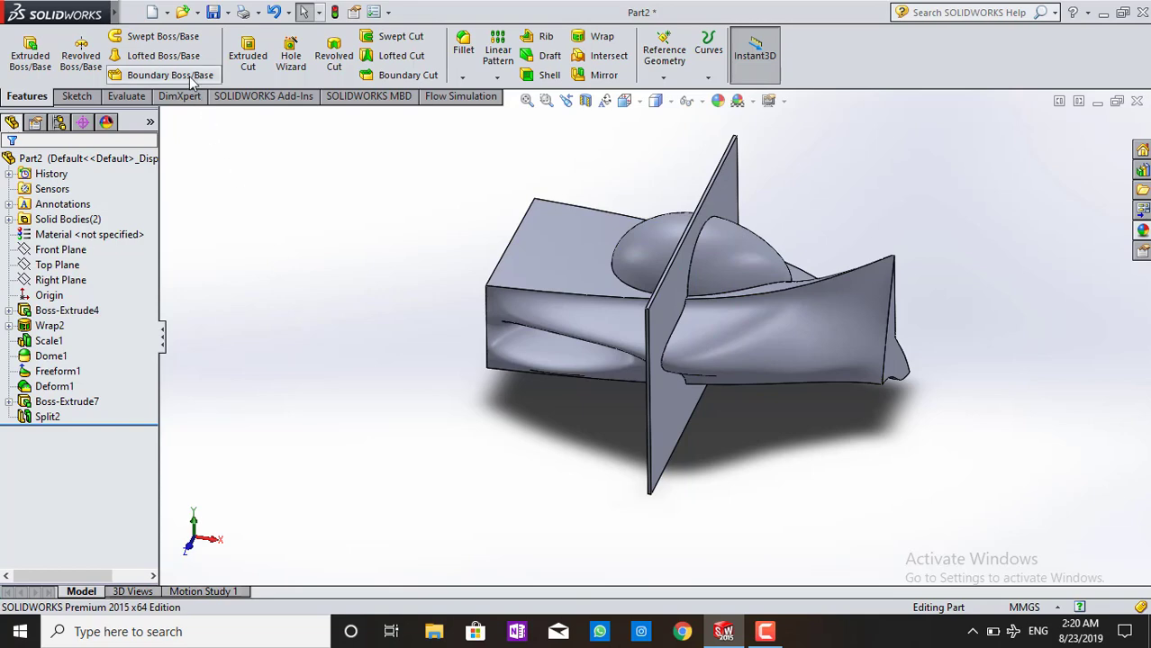
{"action": "mouse_move", "coordinate": [56, 13]}
{"action": "left_click", "coordinate": [231, 13]}
{"action": "mouse_move", "coordinate": [261, 70]}
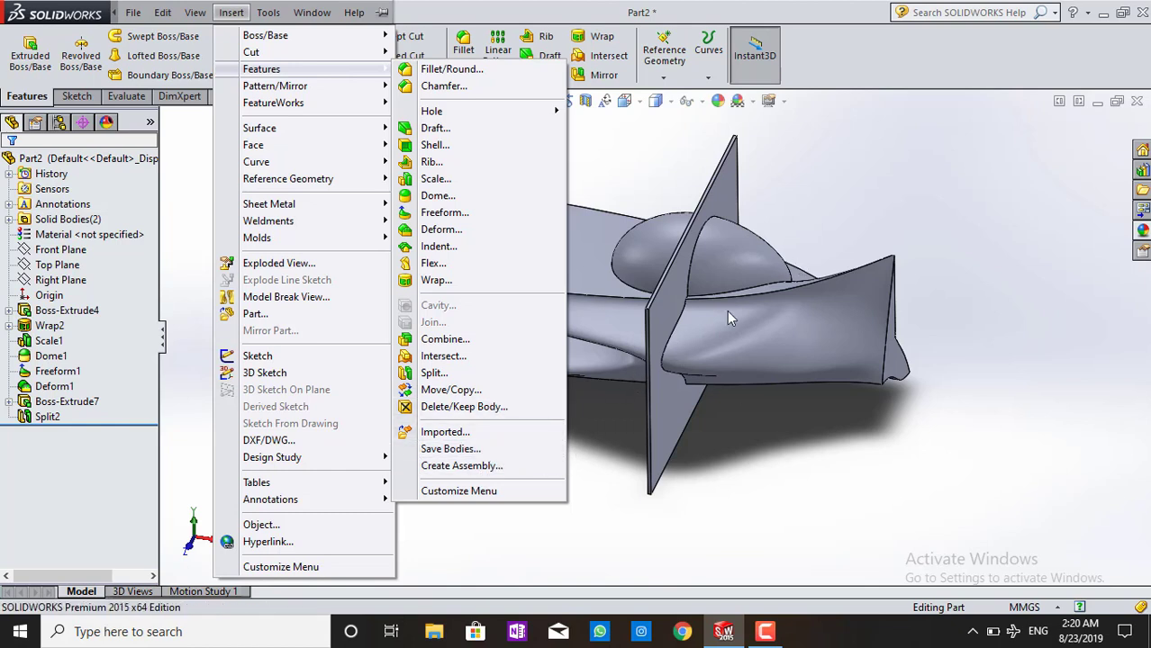
{"action": "left_click", "coordinate": [464, 410]}
{"action": "left_click", "coordinate": [582, 282]}
{"action": "key", "text": "Return"}
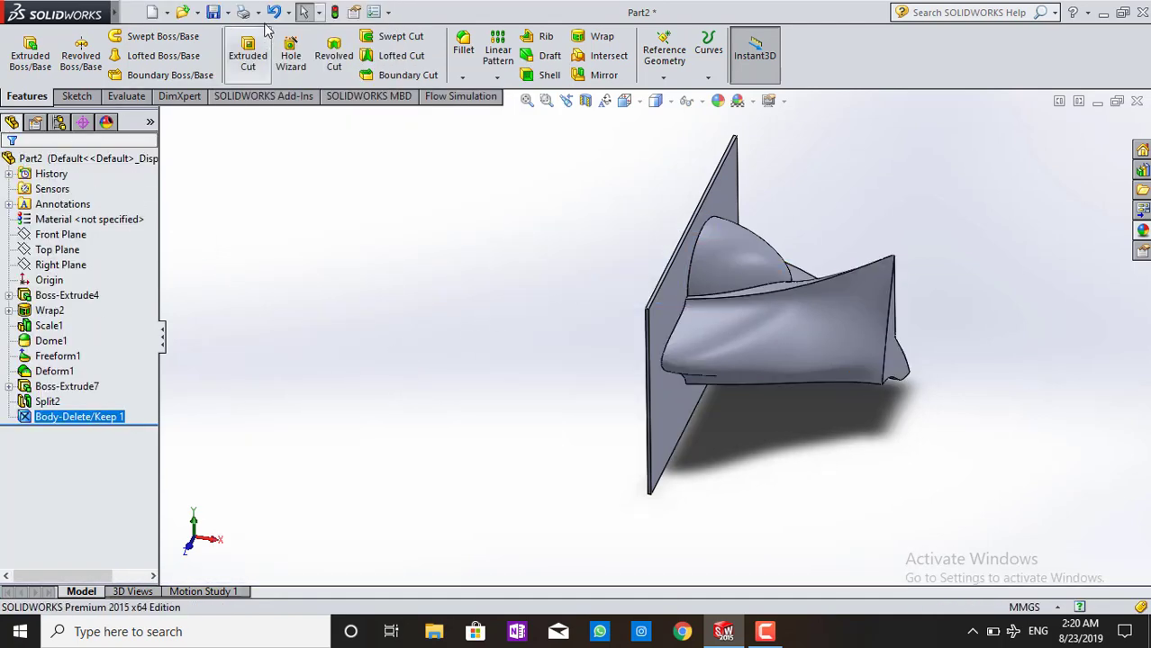
{"action": "left_click", "coordinate": [287, 12]}
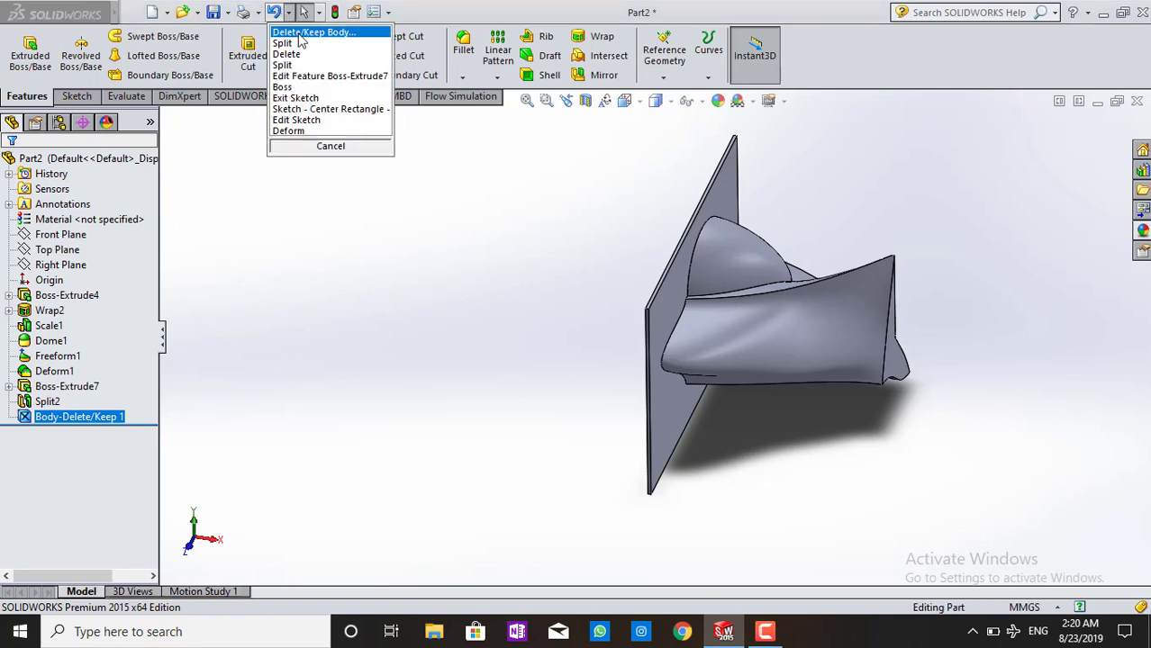
{"action": "left_click", "coordinate": [274, 11]}
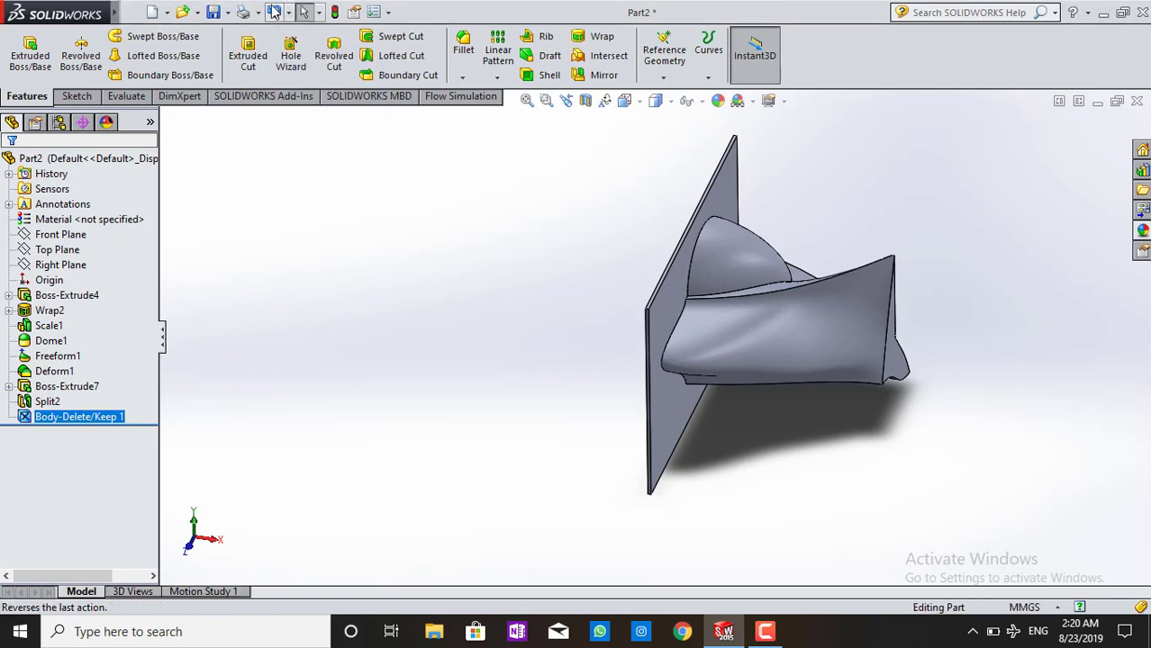
{"action": "left_click", "coordinate": [274, 12]}
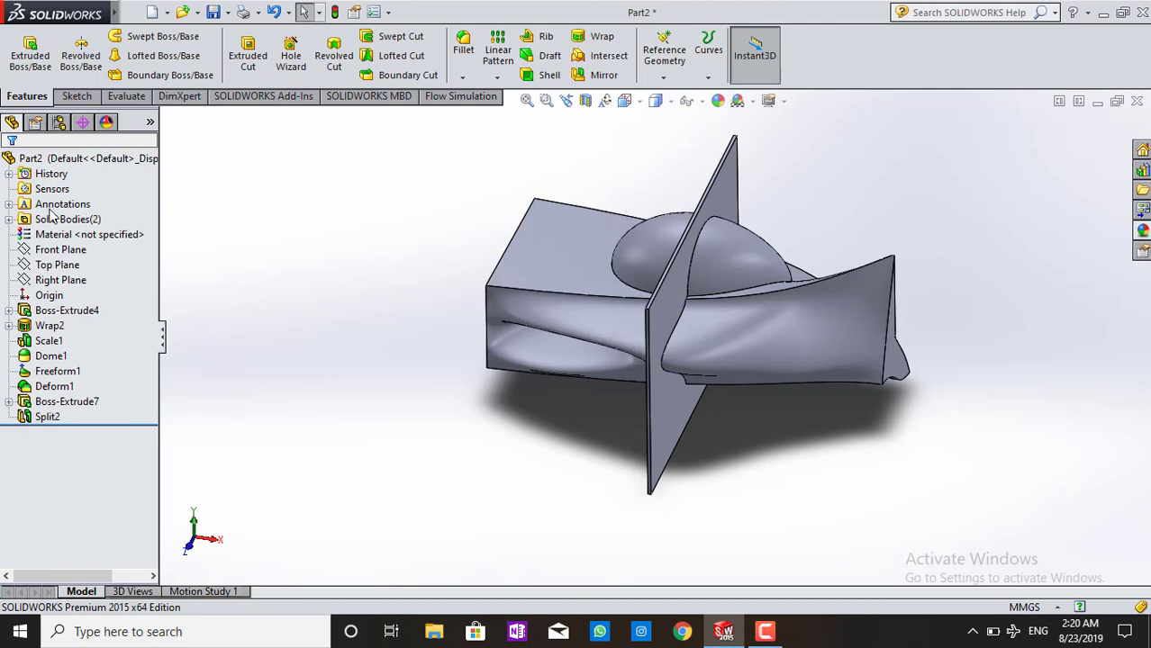
{"action": "left_click", "coordinate": [231, 12]}
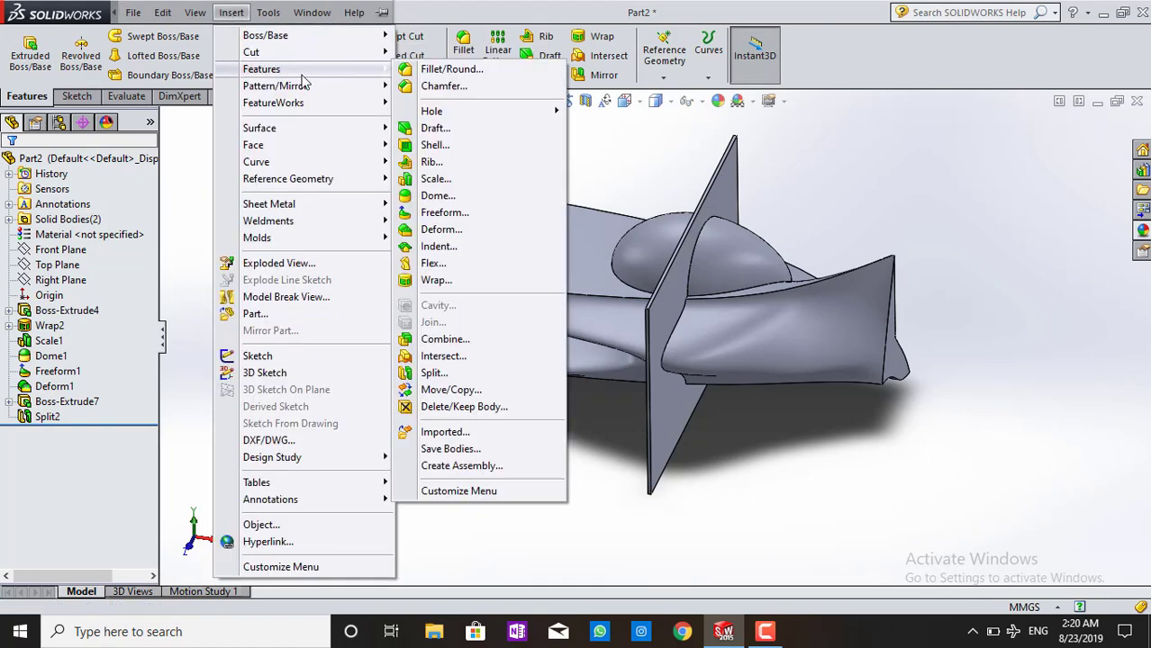
{"action": "left_click", "coordinate": [475, 391]}
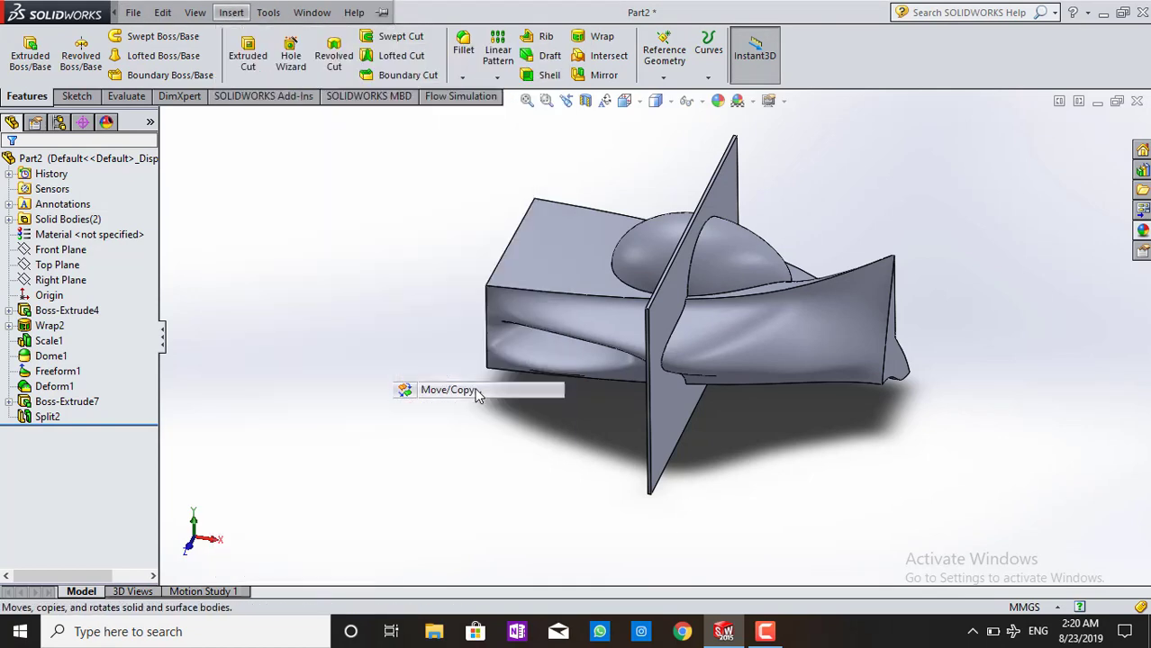
{"action": "left_click", "coordinate": [579, 289]}
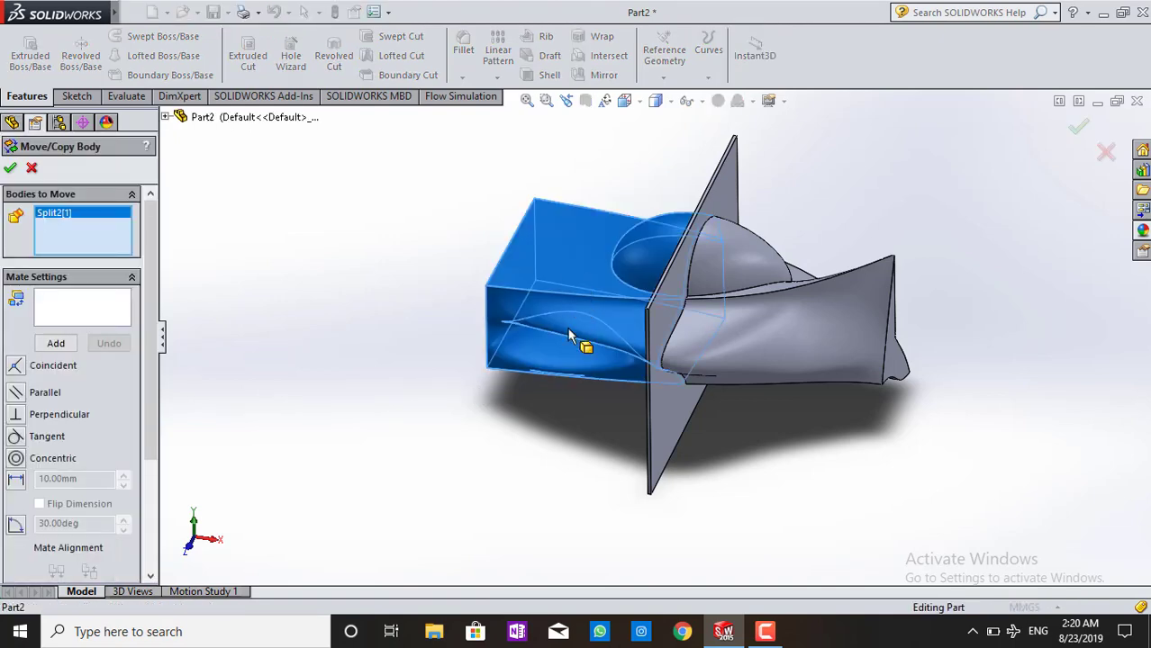
{"action": "scroll", "coordinate": [50, 383], "scroll_direction": "down", "scroll_amount": 3}
{"action": "scroll", "coordinate": [50, 383], "scroll_direction": "up", "scroll_amount": 3}
{"action": "left_click", "coordinate": [56, 320]}
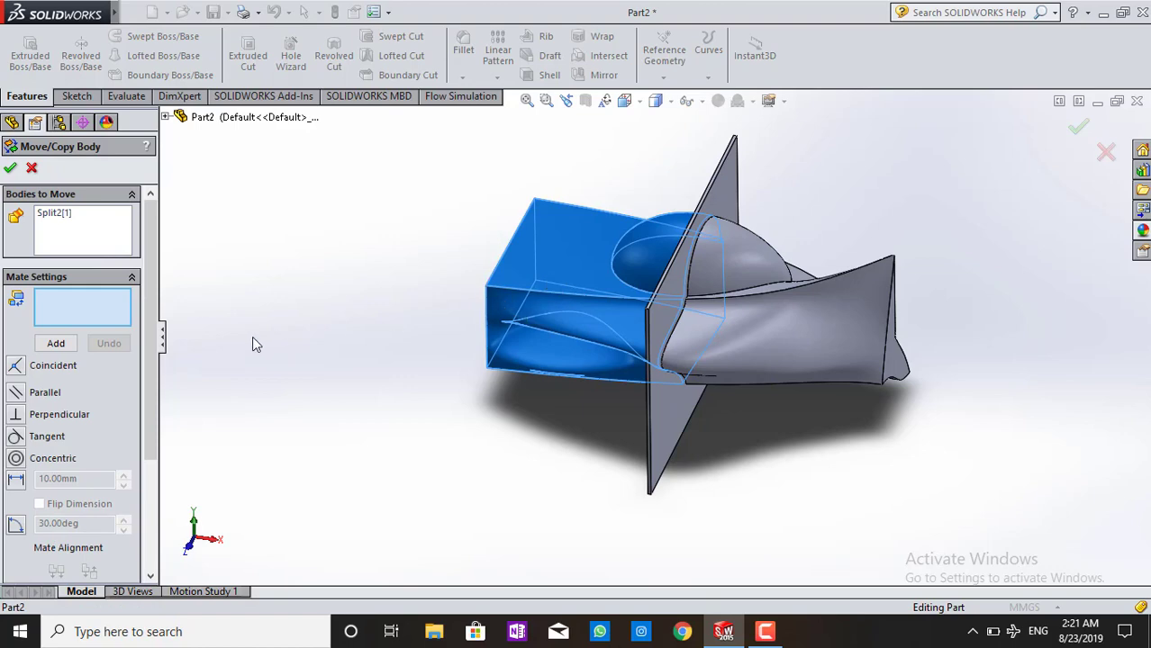
{"action": "scroll", "coordinate": [57, 352], "scroll_direction": "down", "scroll_amount": 3}
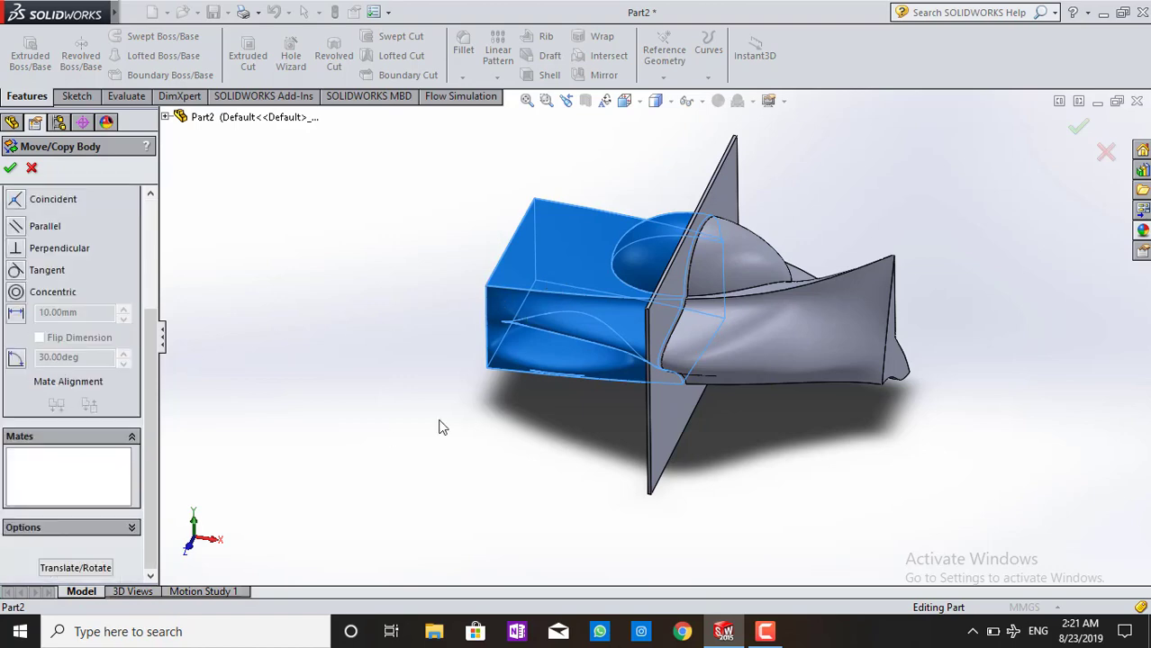
{"action": "scroll", "coordinate": [16, 295], "scroll_direction": "up", "scroll_amount": 3}
{"action": "left_click", "coordinate": [33, 166]}
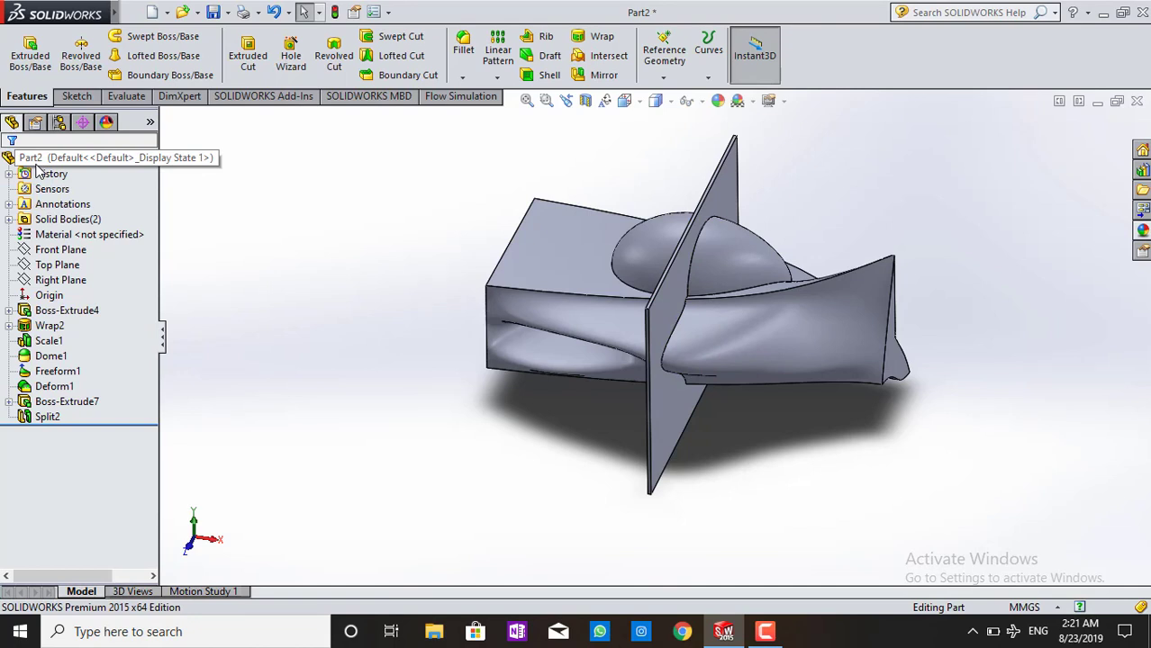
{"action": "left_click", "coordinate": [37, 163]}
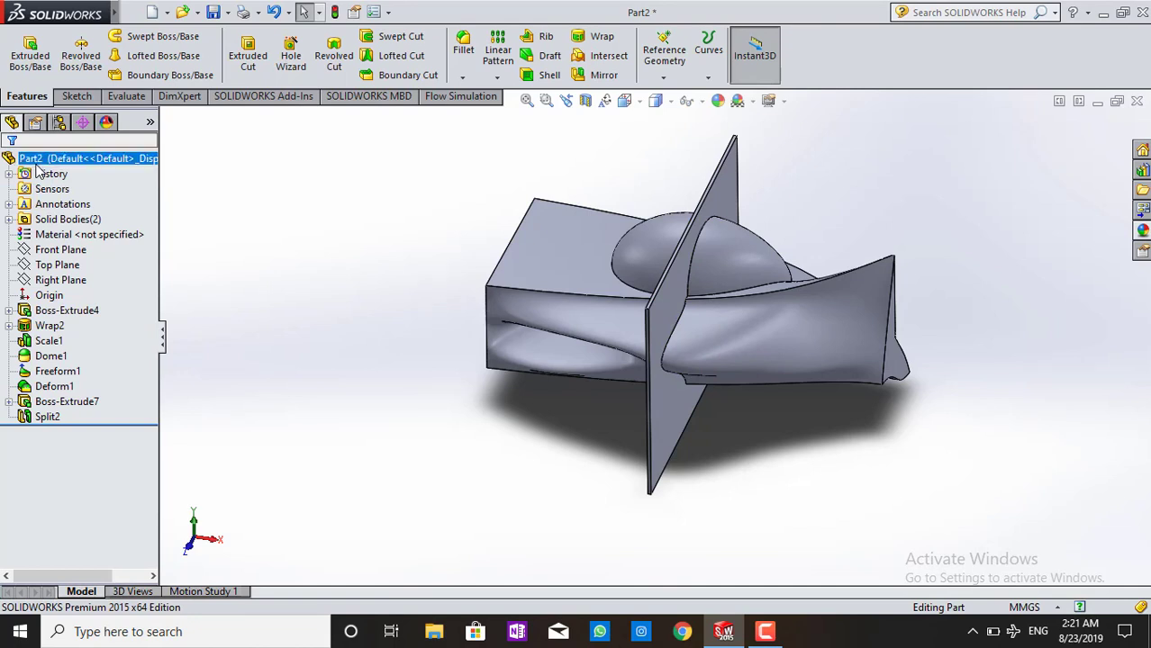